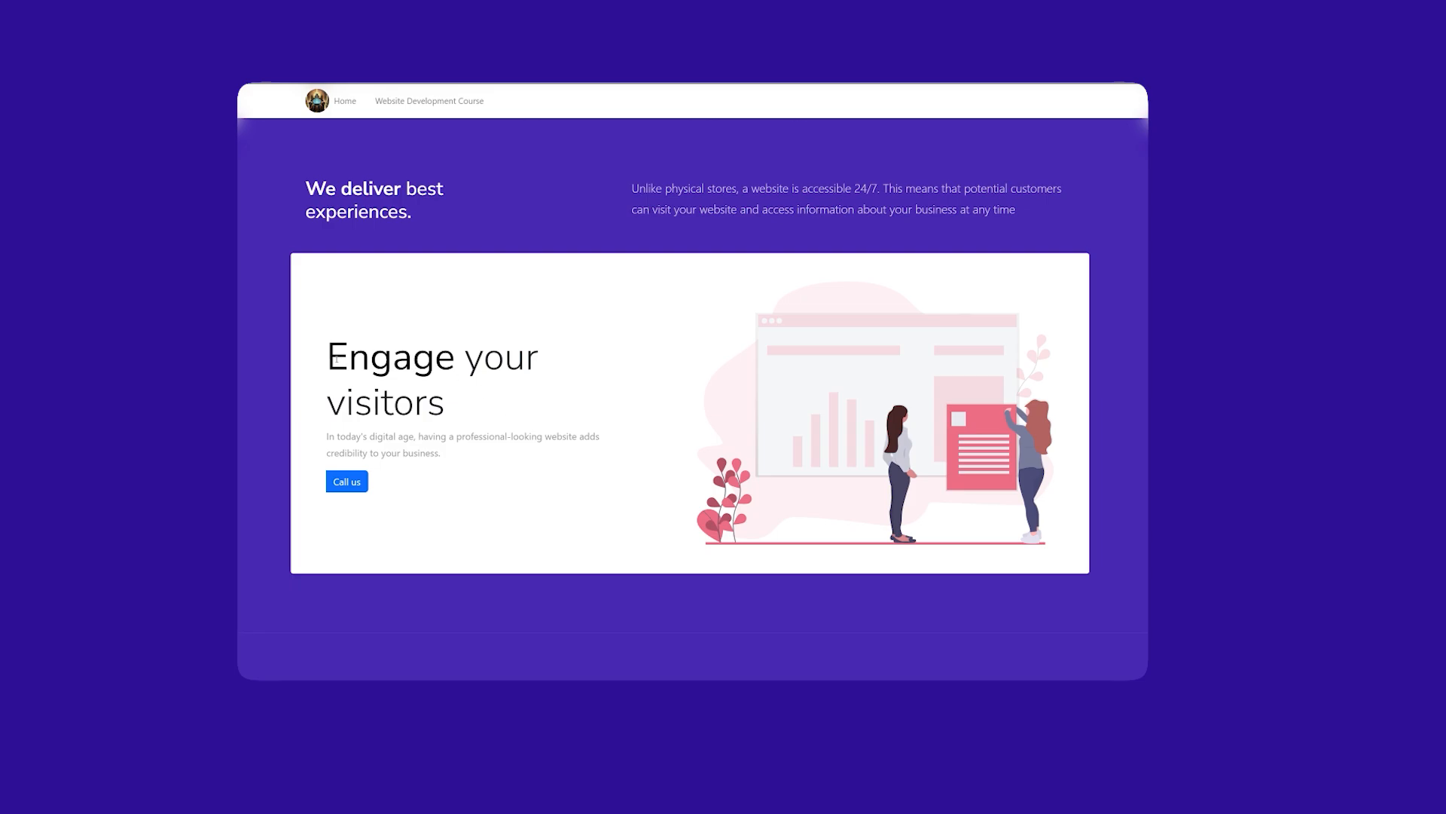
pyautogui.moveTo(327, 341); pyautogui.dragTo(462, 410)
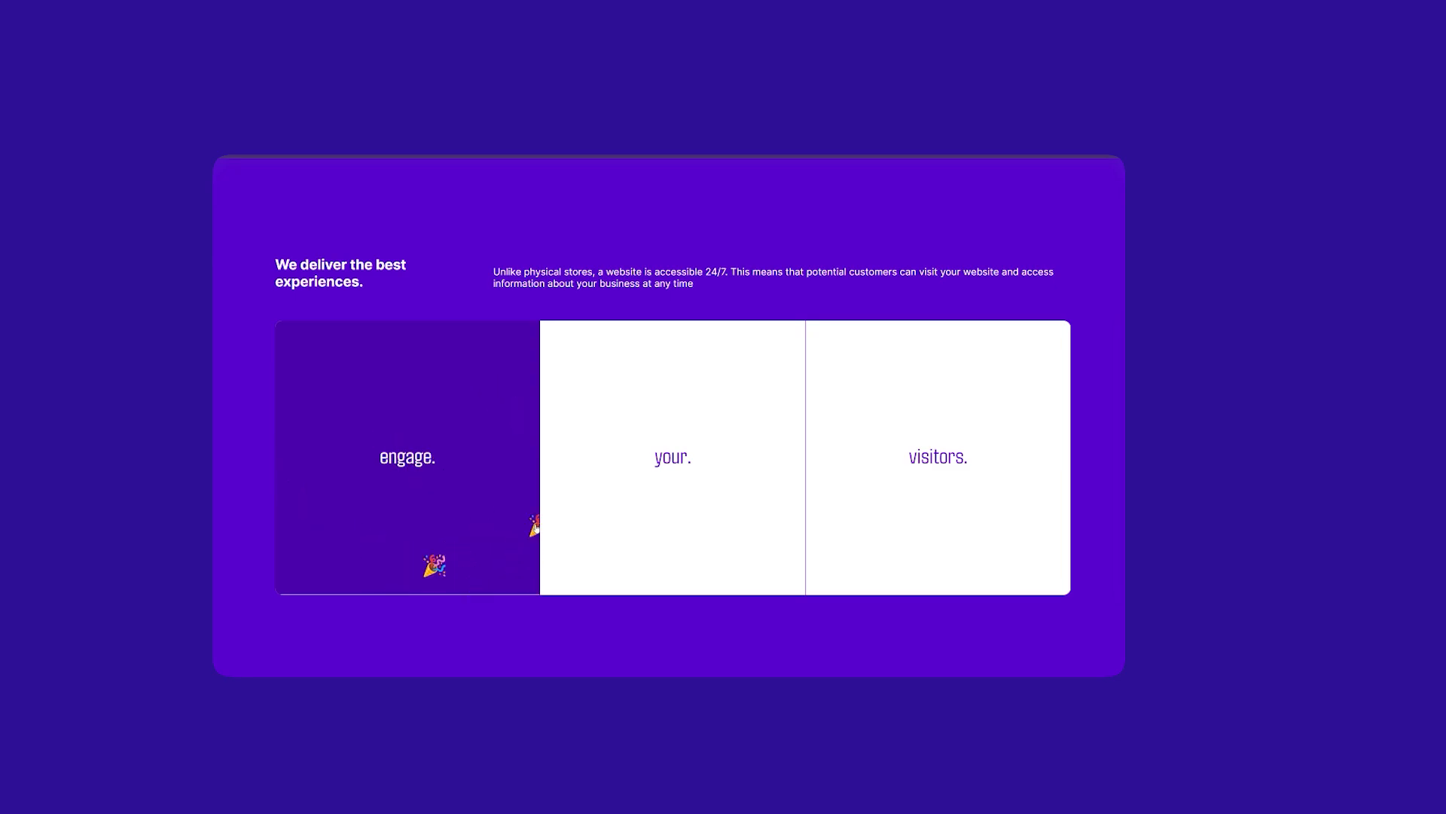
pyautogui.scroll(-5, 833, 655)
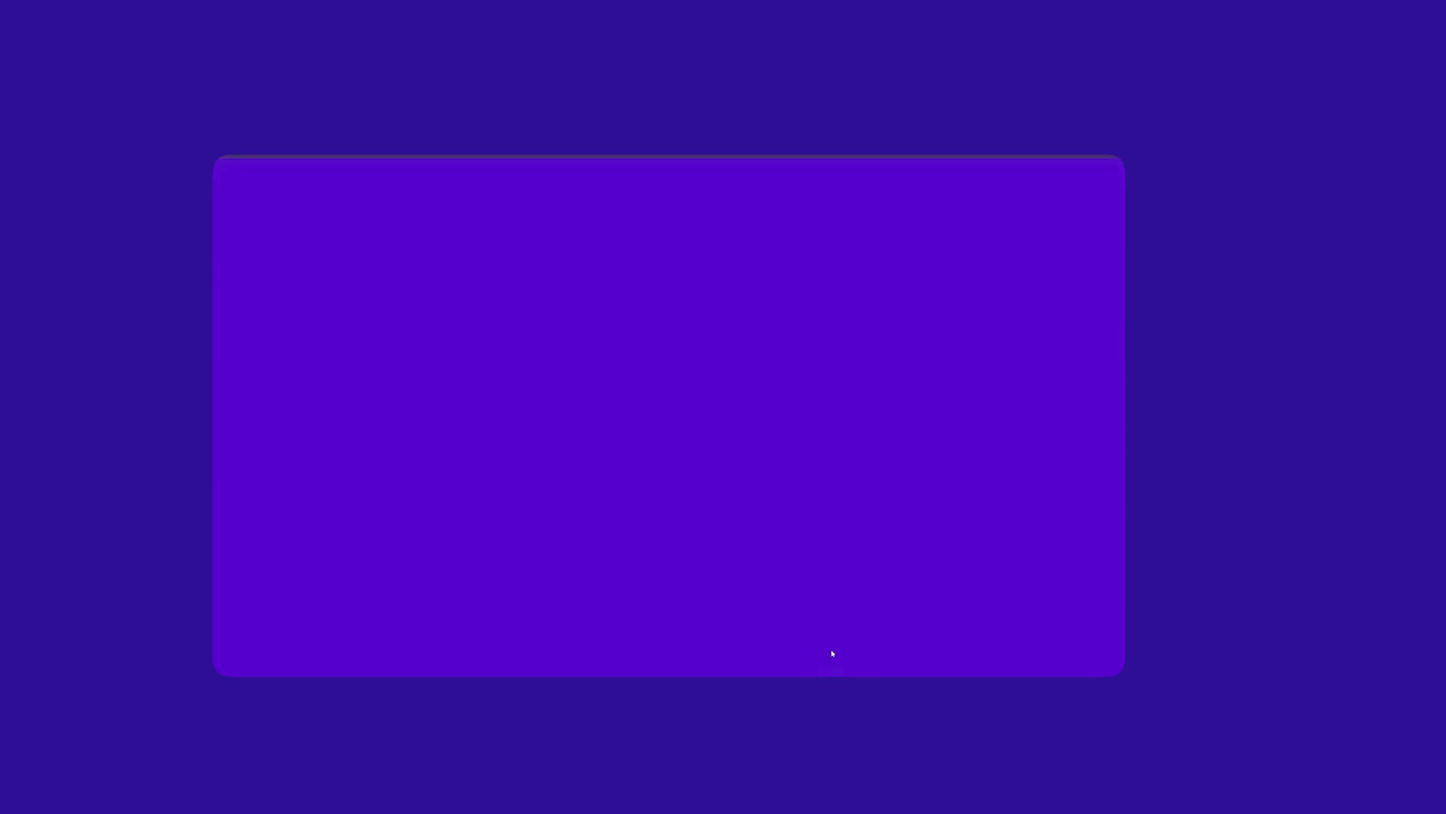
pyautogui.scroll(5, 832, 654)
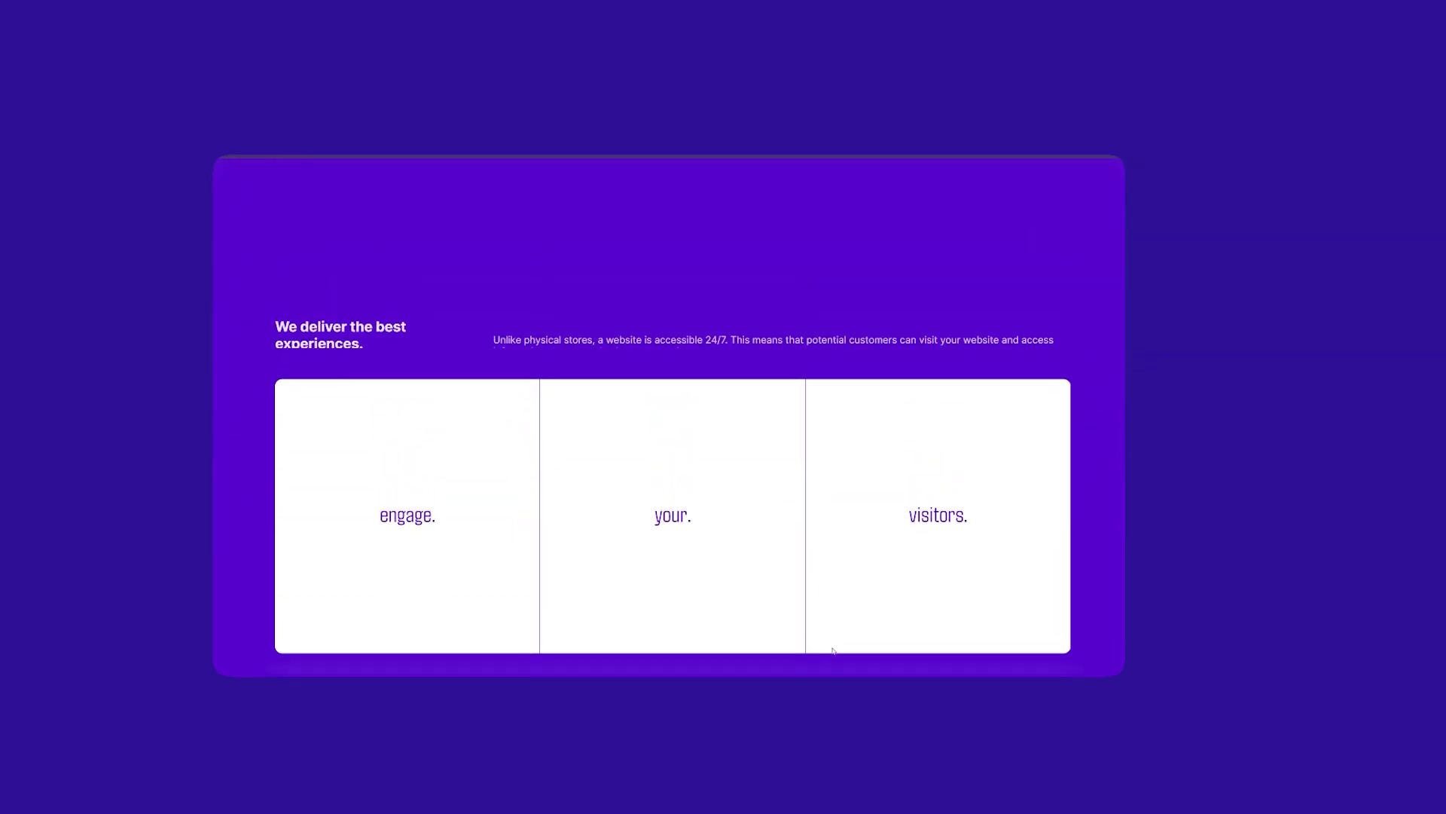
pyautogui.scroll(5, 834, 661)
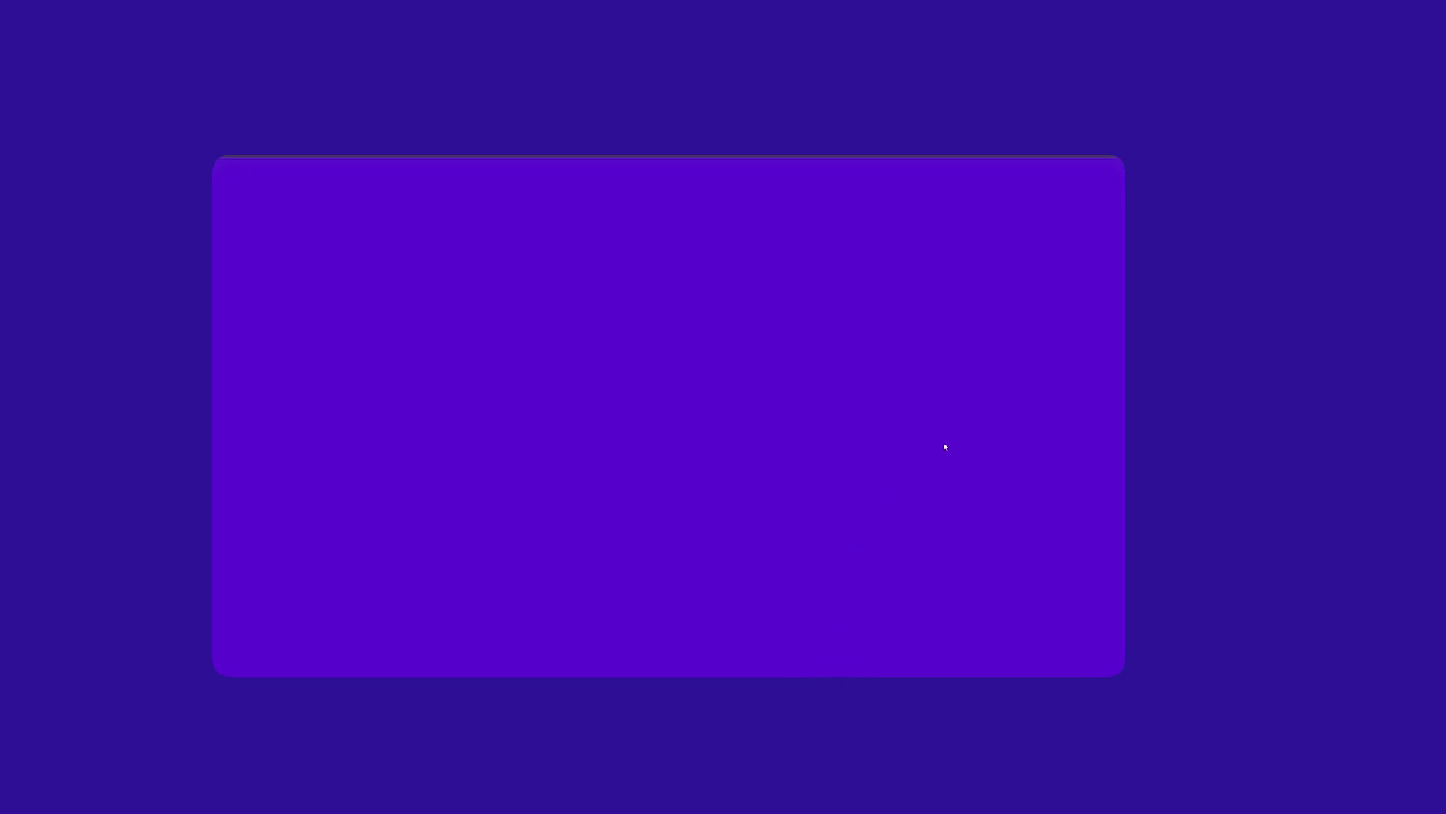
pyautogui.scroll(-3, 1075, 397)
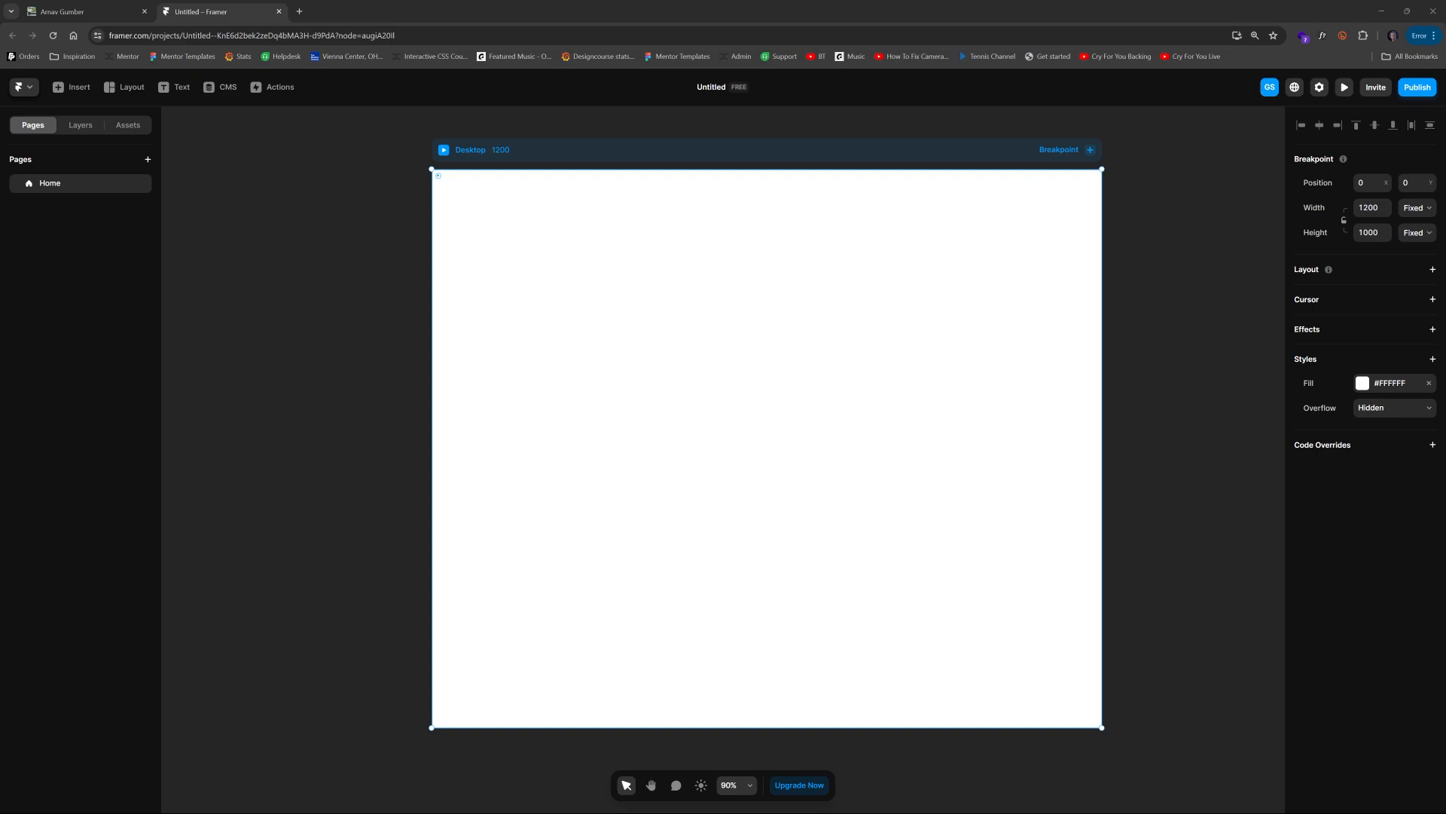
# Step: Set the Desktop frame's fill to #5800CC and add a stack layout to it
pyautogui.click(1392, 385)
pyautogui.write('5800CC')
pyautogui.press('Return')
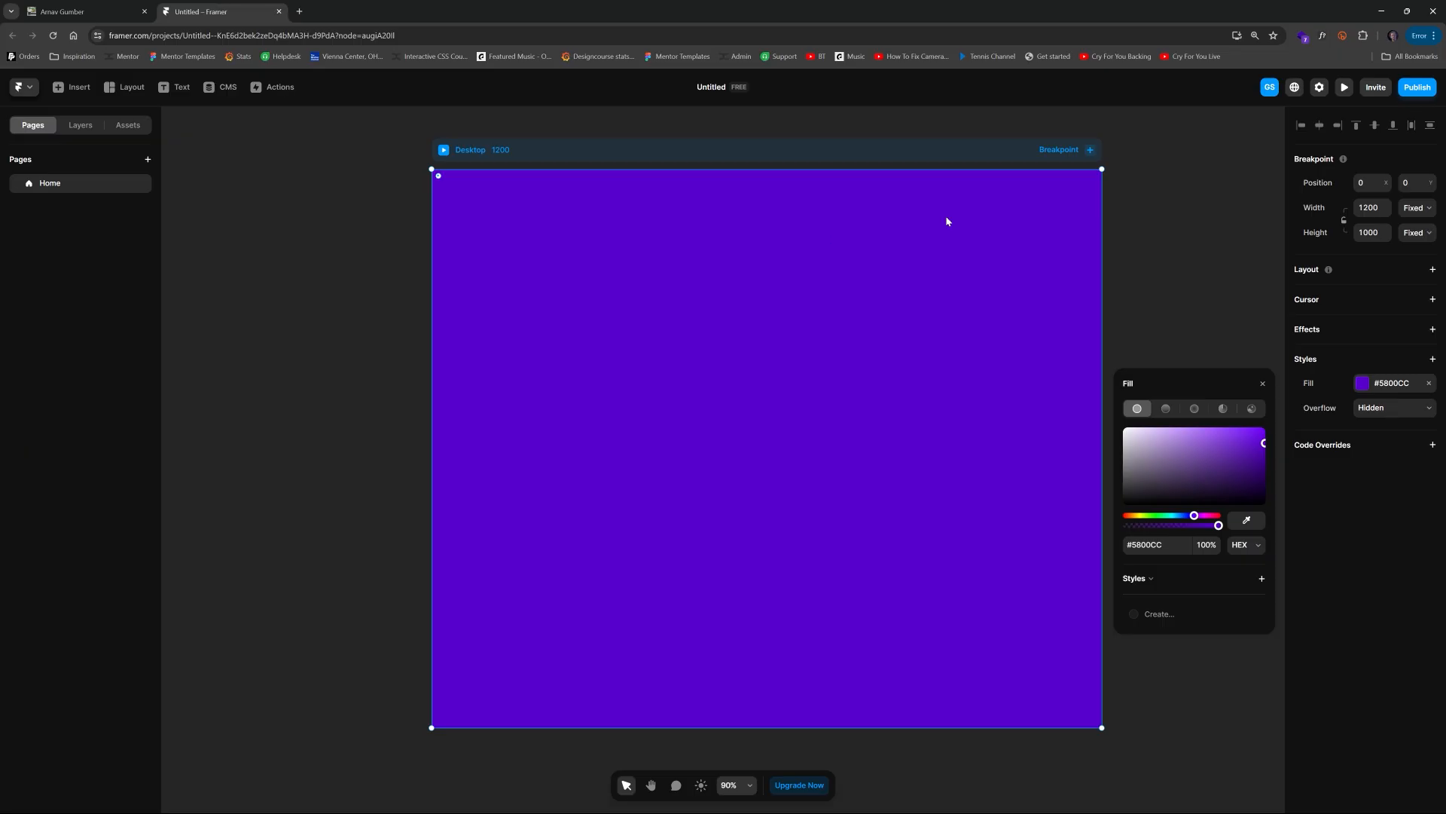
pyautogui.click(1194, 230)
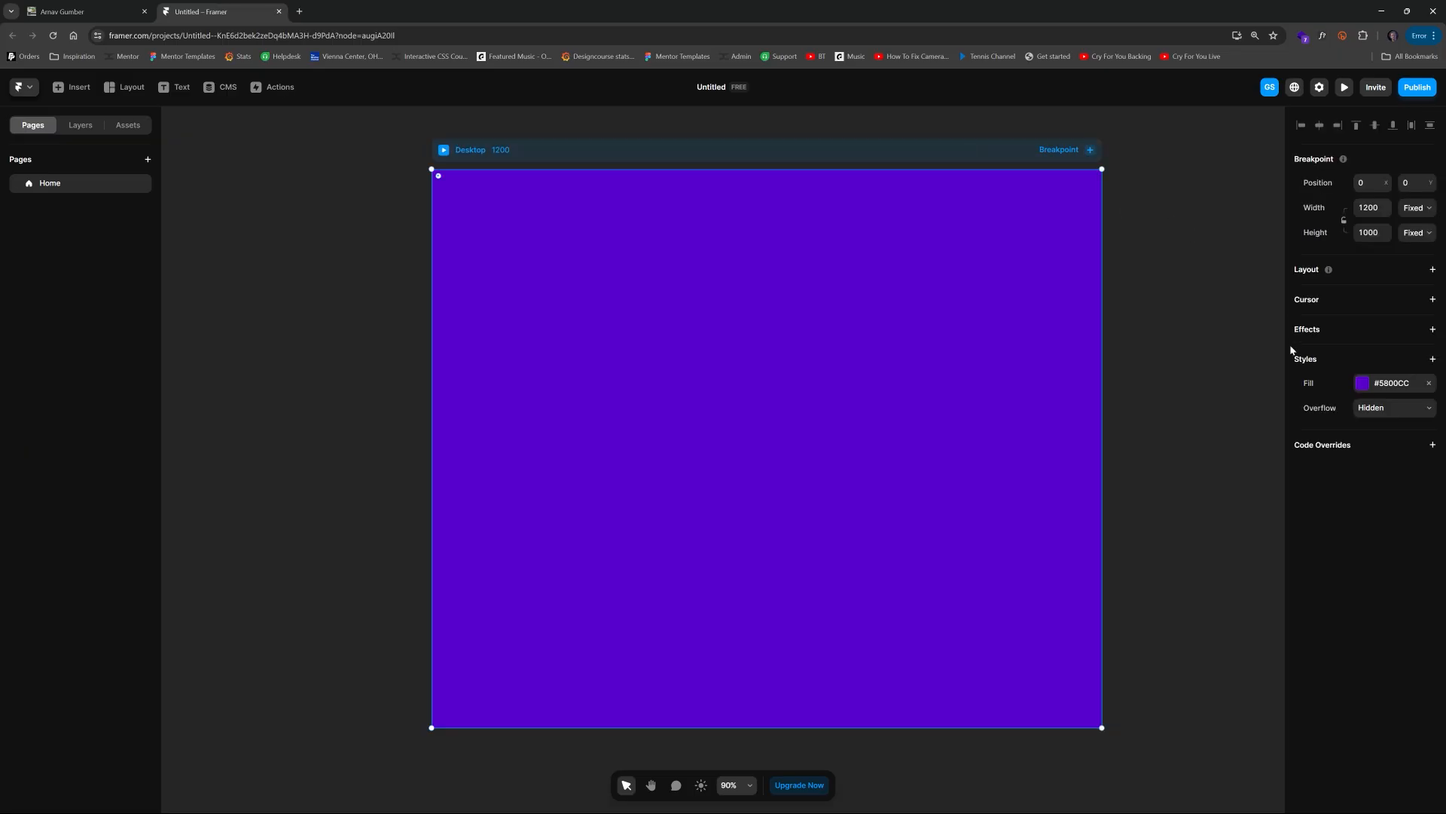
pyautogui.click(1433, 269)
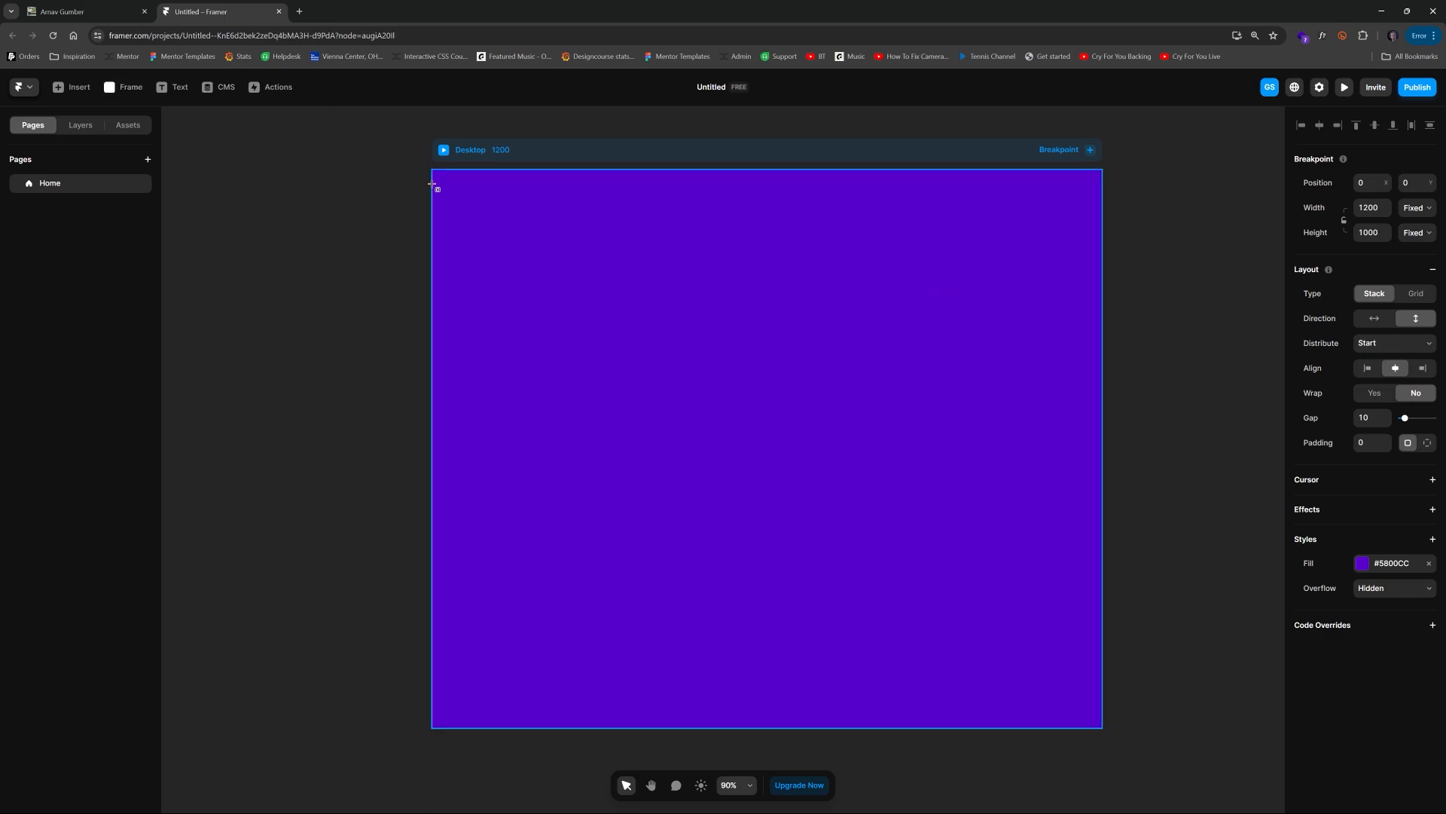
# Step: Draw a full-width frame at the top of the Desktop and set its height to 100vh
pyautogui.press('f')
pyautogui.moveTo(431, 169)
pyautogui.mouseDown()
pyautogui.moveTo(555, 261)
pyautogui.moveTo(1101, 584)
pyautogui.moveTo(1110, 561)
pyautogui.mouseUp()
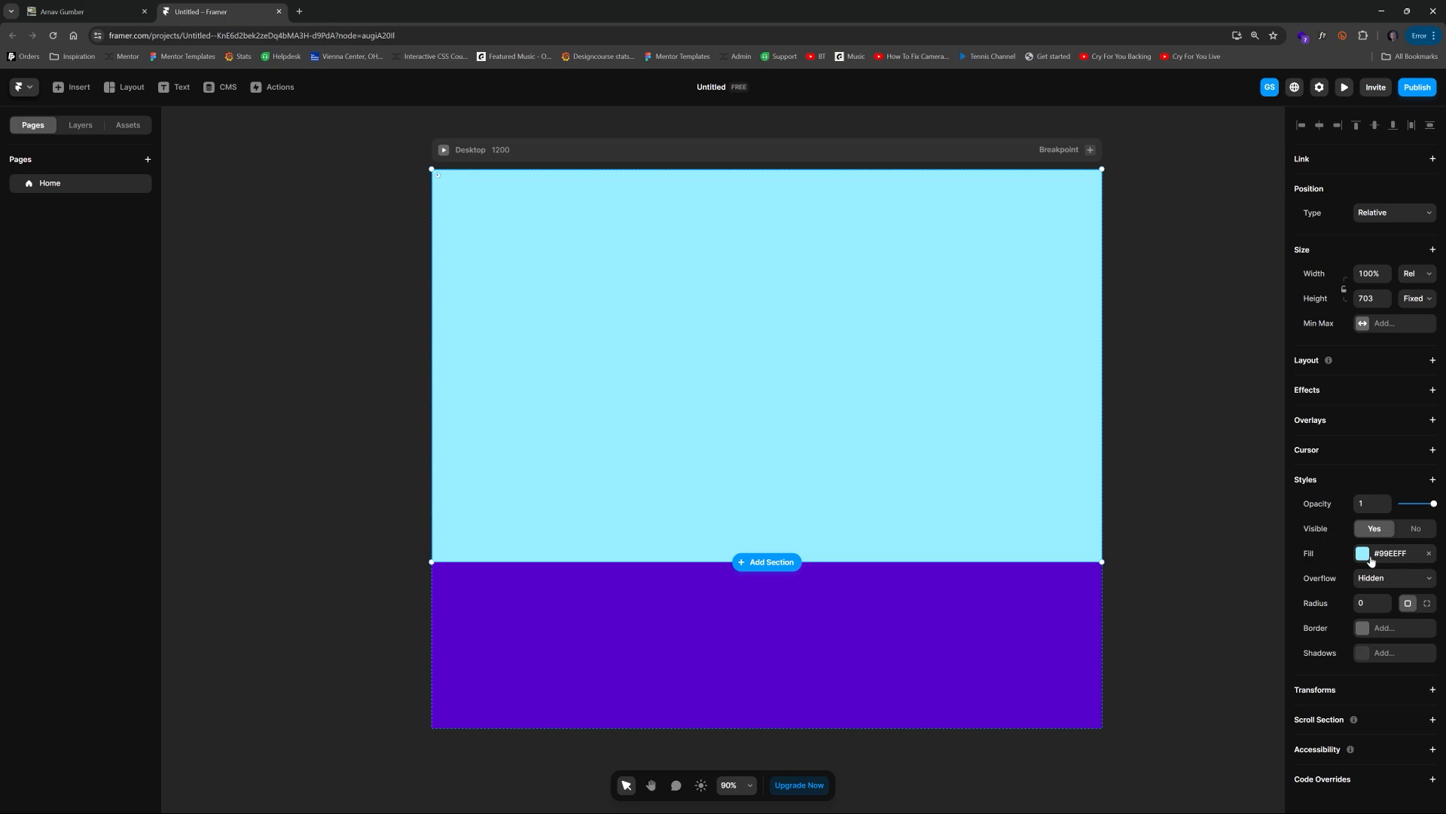
pyautogui.click(1381, 276)
pyautogui.write('100vh')
pyautogui.doubleClick(1381, 275)
pyautogui.click(1375, 296)
pyautogui.write('#5500CC')
pyautogui.hotkey('ctrl', 'a')
pyautogui.press('BackSpace')
pyautogui.write('100%h')
pyautogui.press('Return')
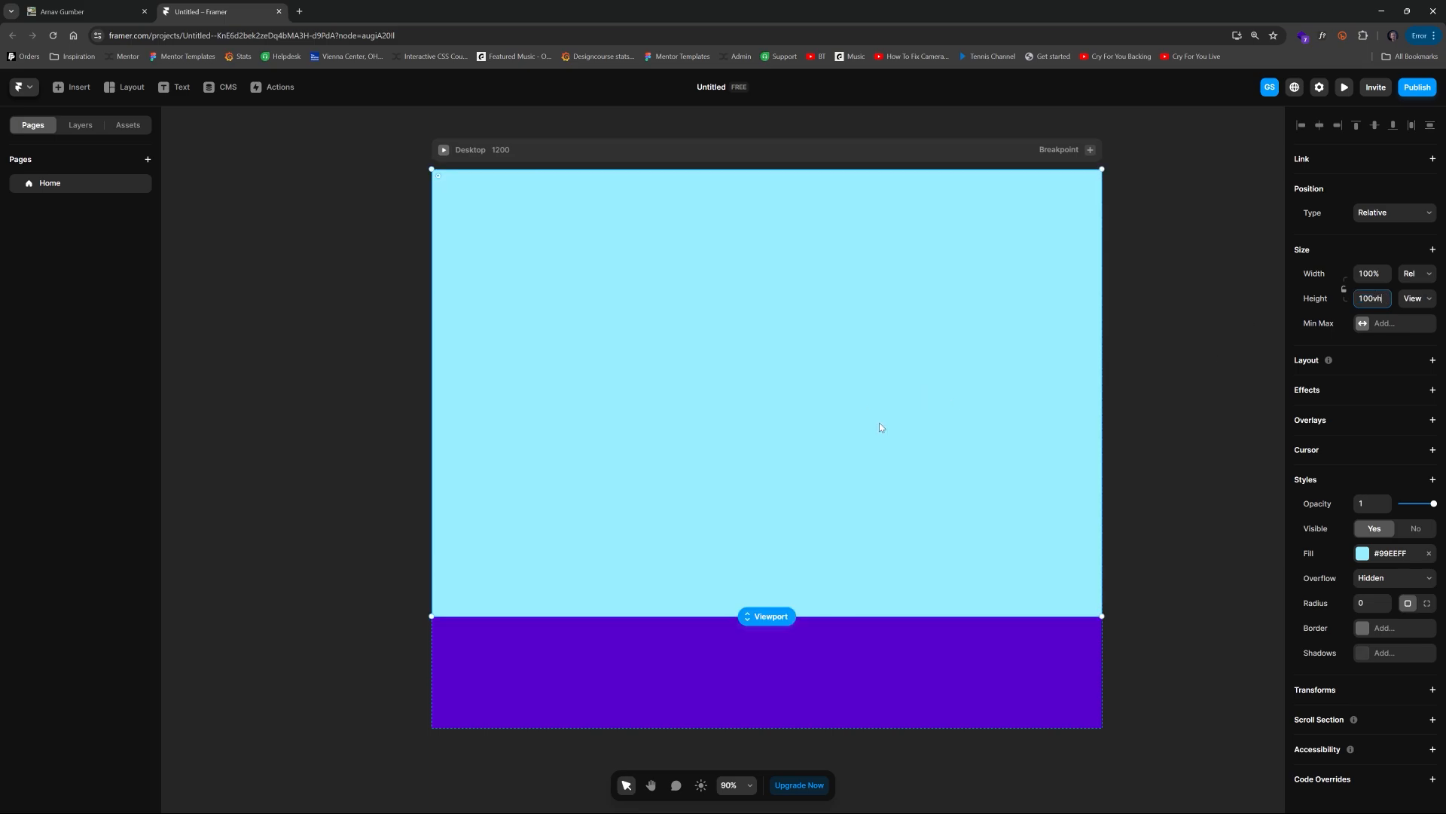
# Step: Remove the new frame's fill and duplicate the frame twice
pyautogui.click(1428, 554)
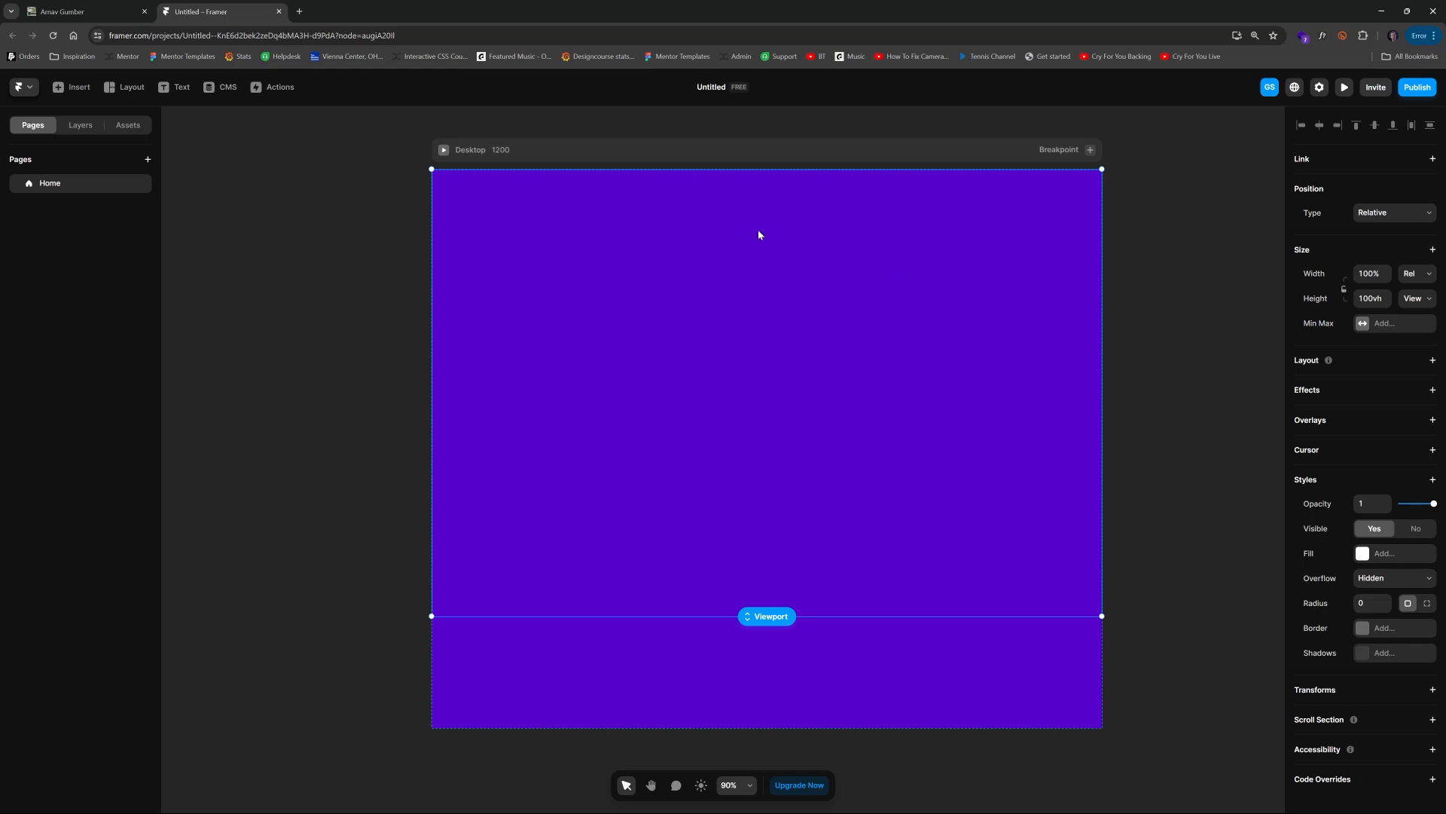
pyautogui.click(79, 125)
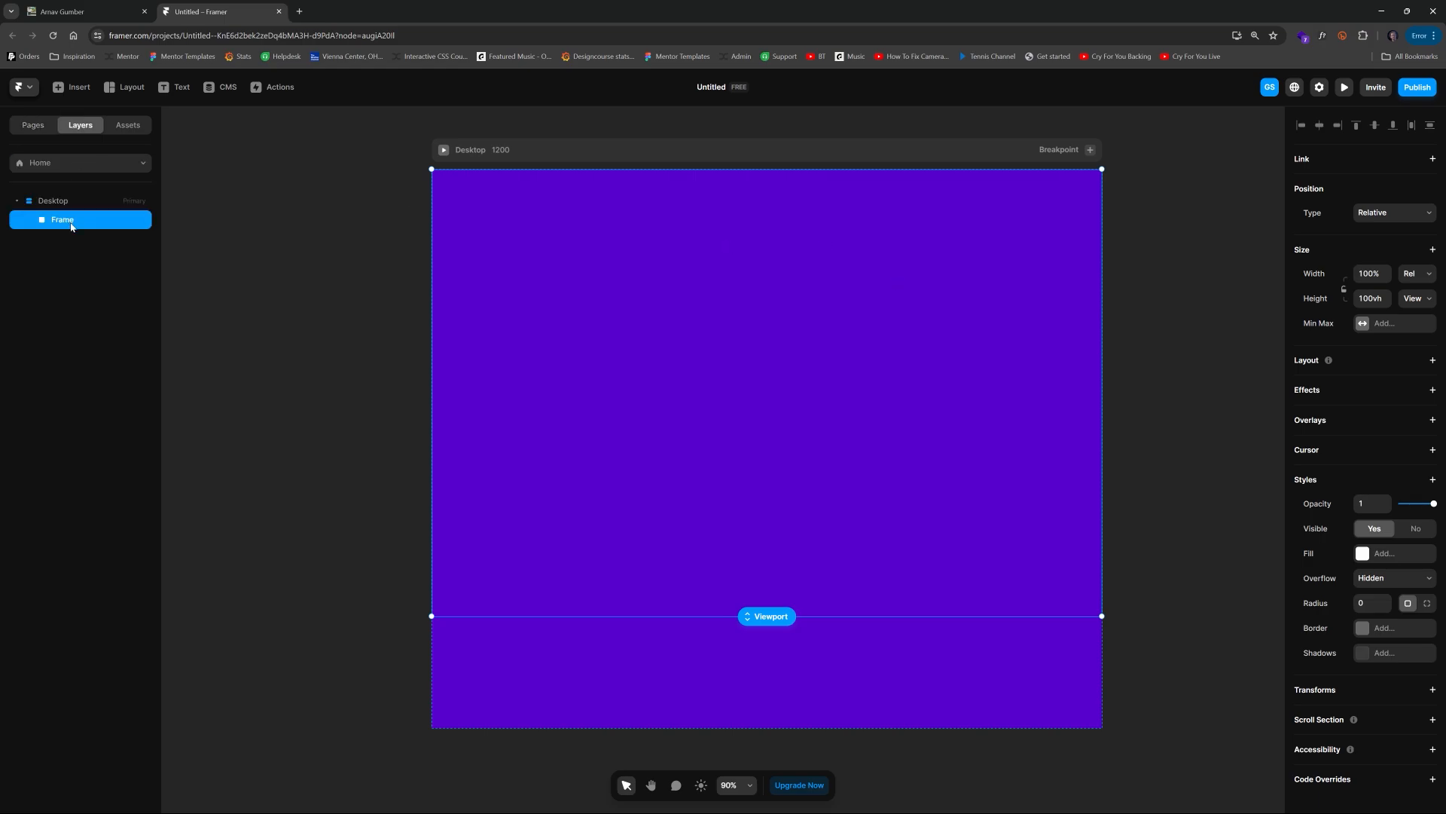
pyautogui.hotkey('ctrl', 'd')
pyautogui.hotkey('ctrl', 'd')
# Step: Set the Desktop frame's height to Fit Content
pyautogui.click(748, 148)
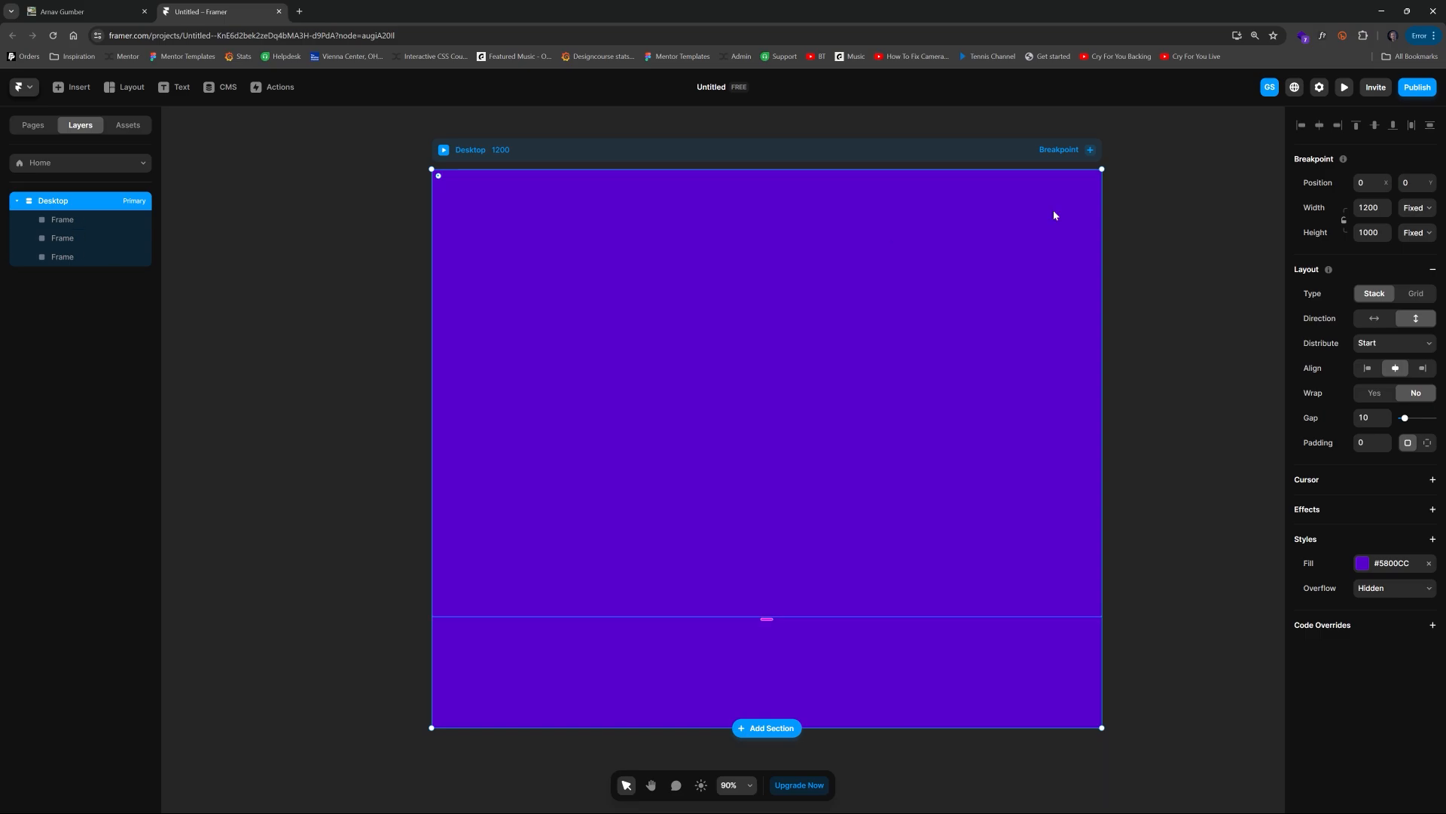
pyautogui.click(1411, 236)
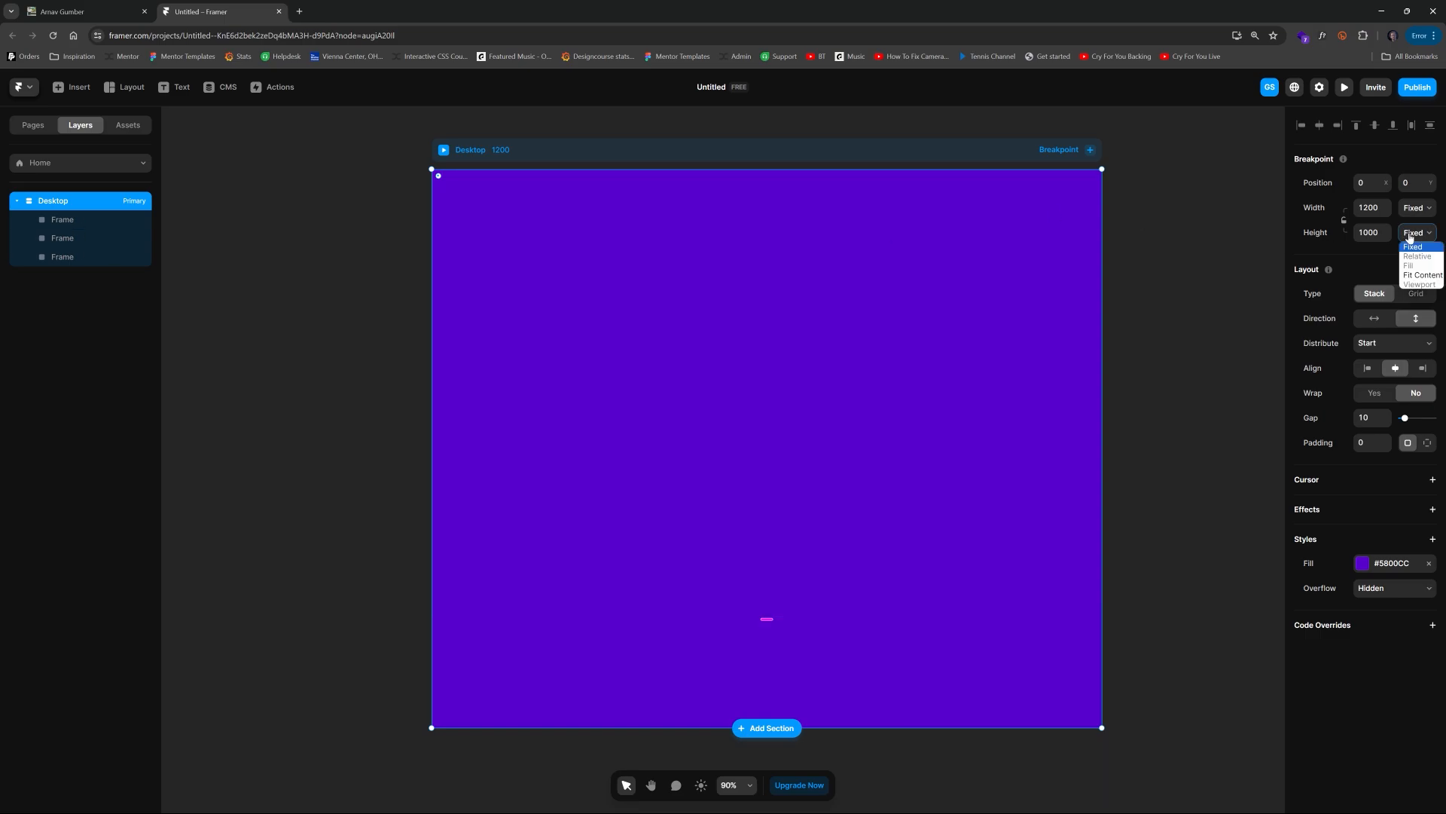
pyautogui.click(1414, 279)
# Step: Draw a 1200 × 120 frame near the top of the second section frame
pyautogui.scroll(-5, 1218, 379)
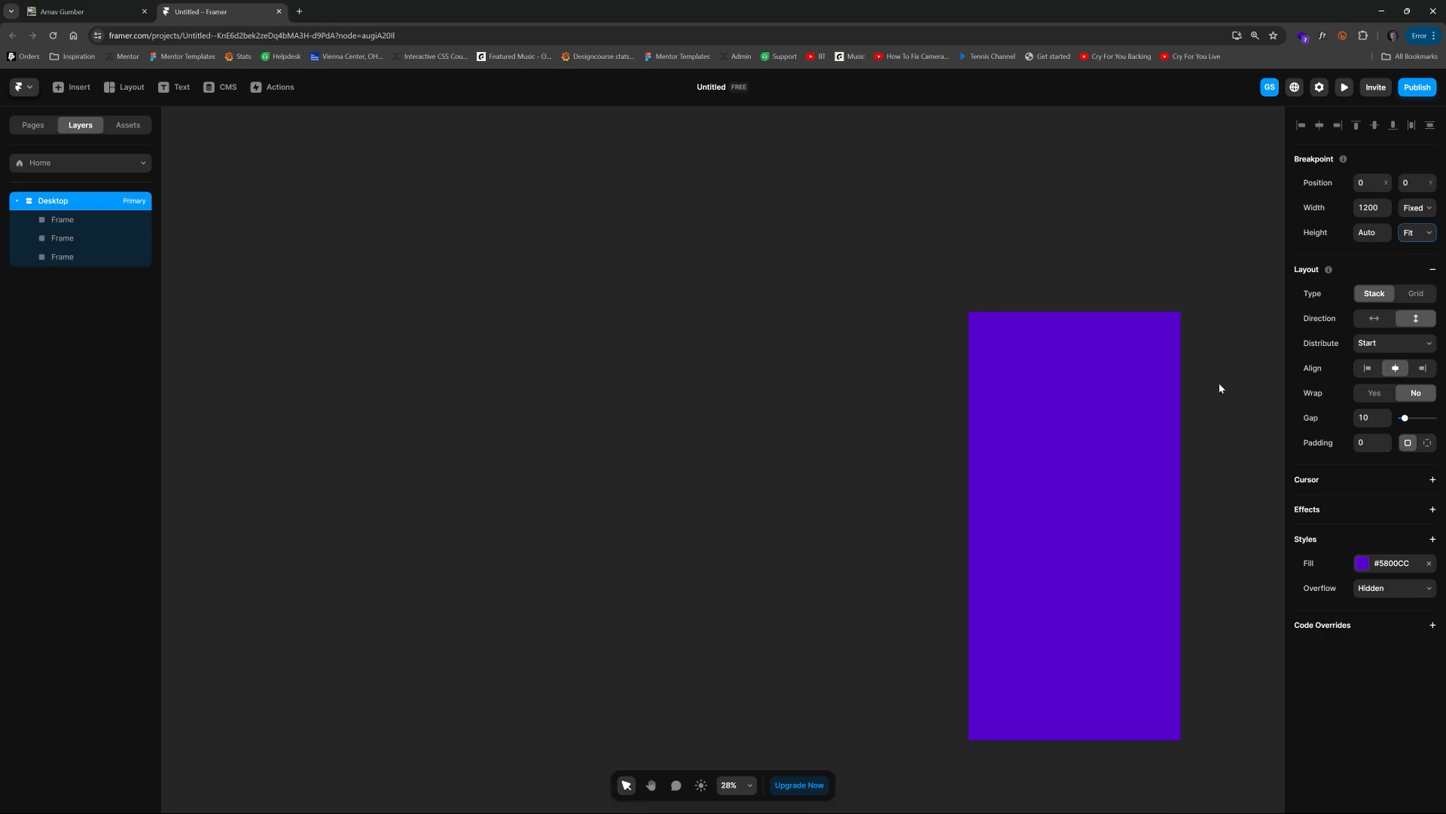
pyautogui.moveTo(1221, 401); pyautogui.dragTo(833, 299)
pyautogui.click(1056, 236)
pyautogui.moveTo(1056, 236); pyautogui.dragTo(727, 173)
pyautogui.scroll(1, 755, 376)
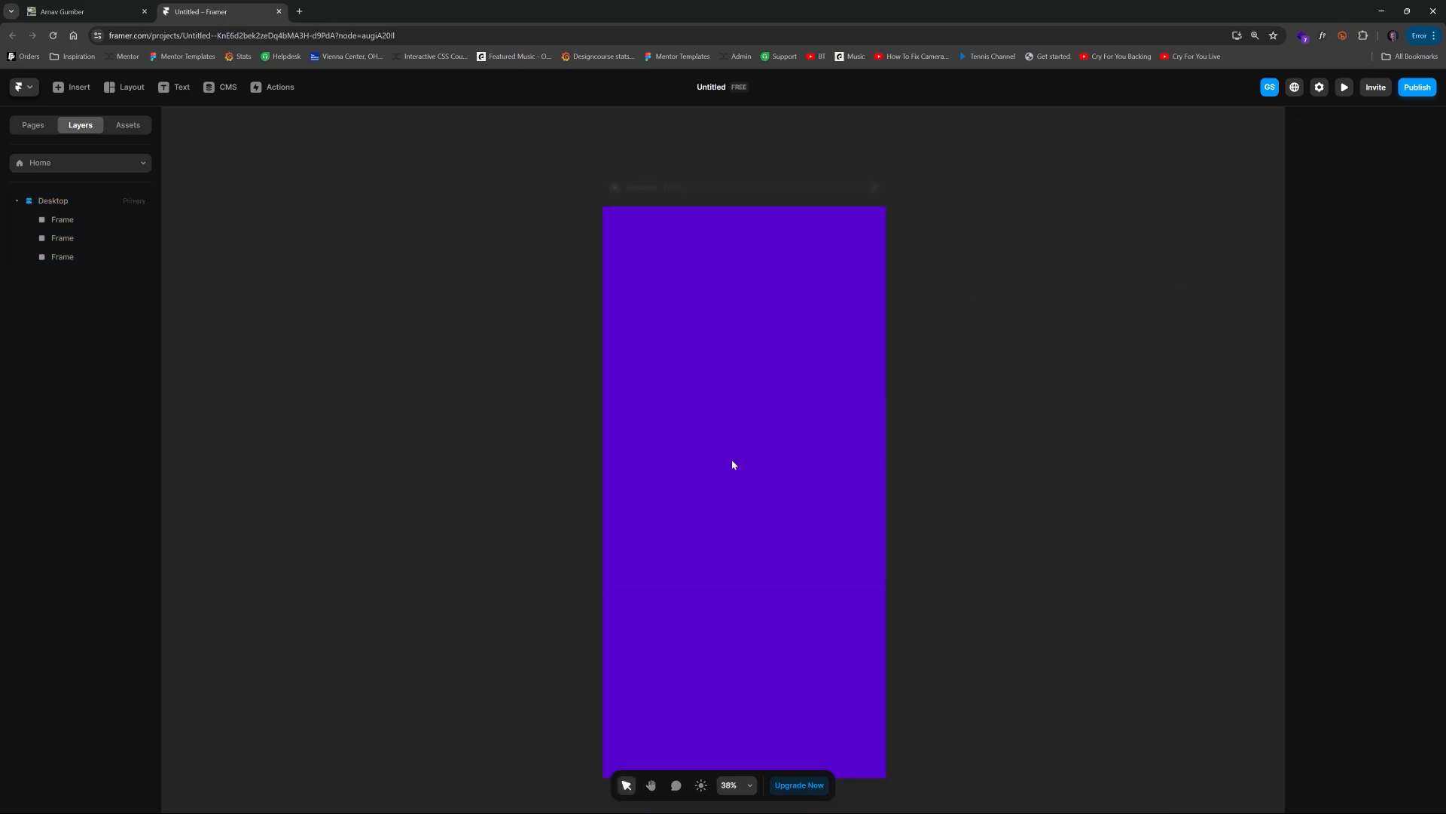
pyautogui.click(734, 466)
pyautogui.scroll(2, 751, 497)
pyautogui.hscroll(1, 776, 422)
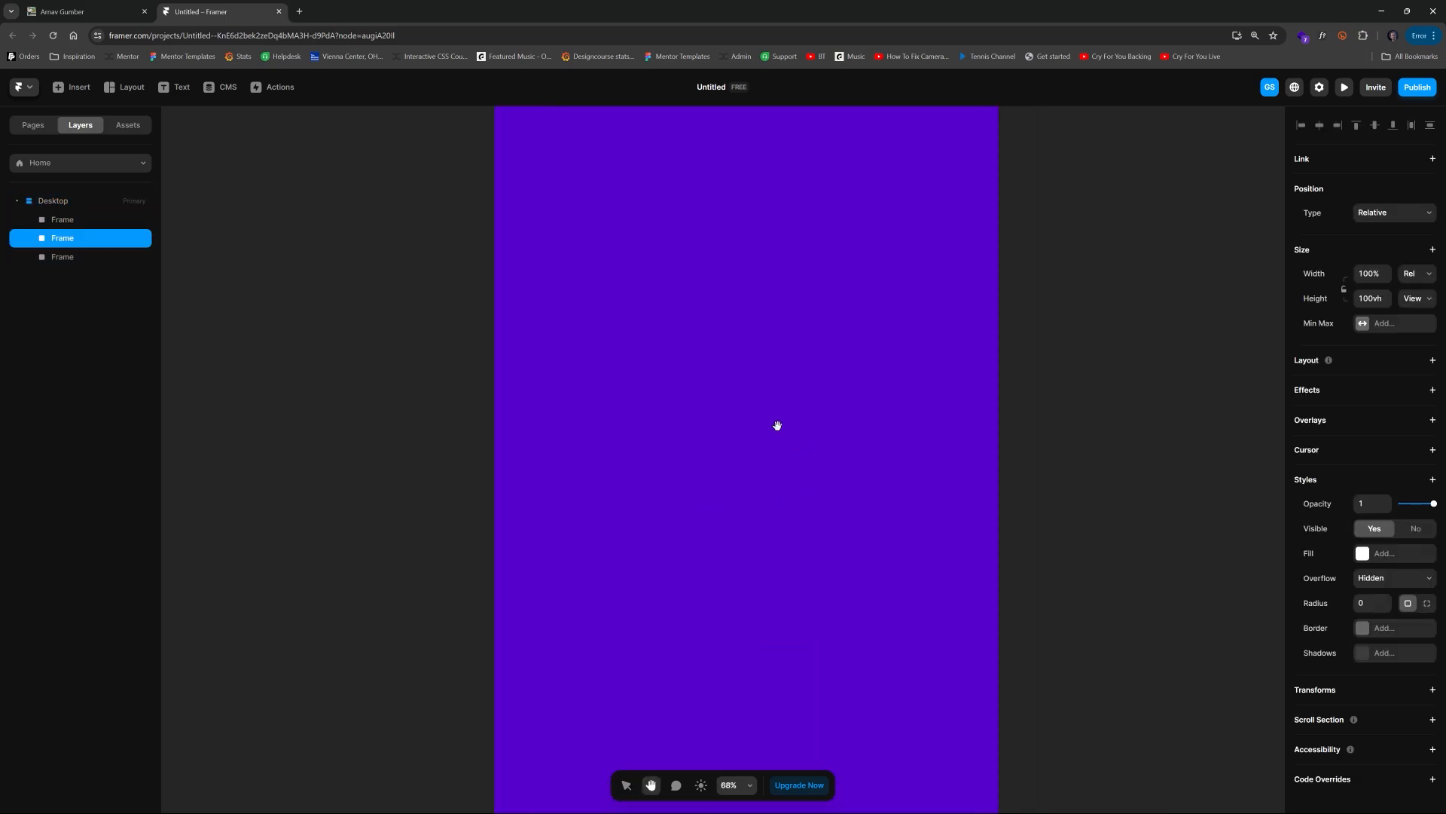
pyautogui.scroll(2, 754, 402)
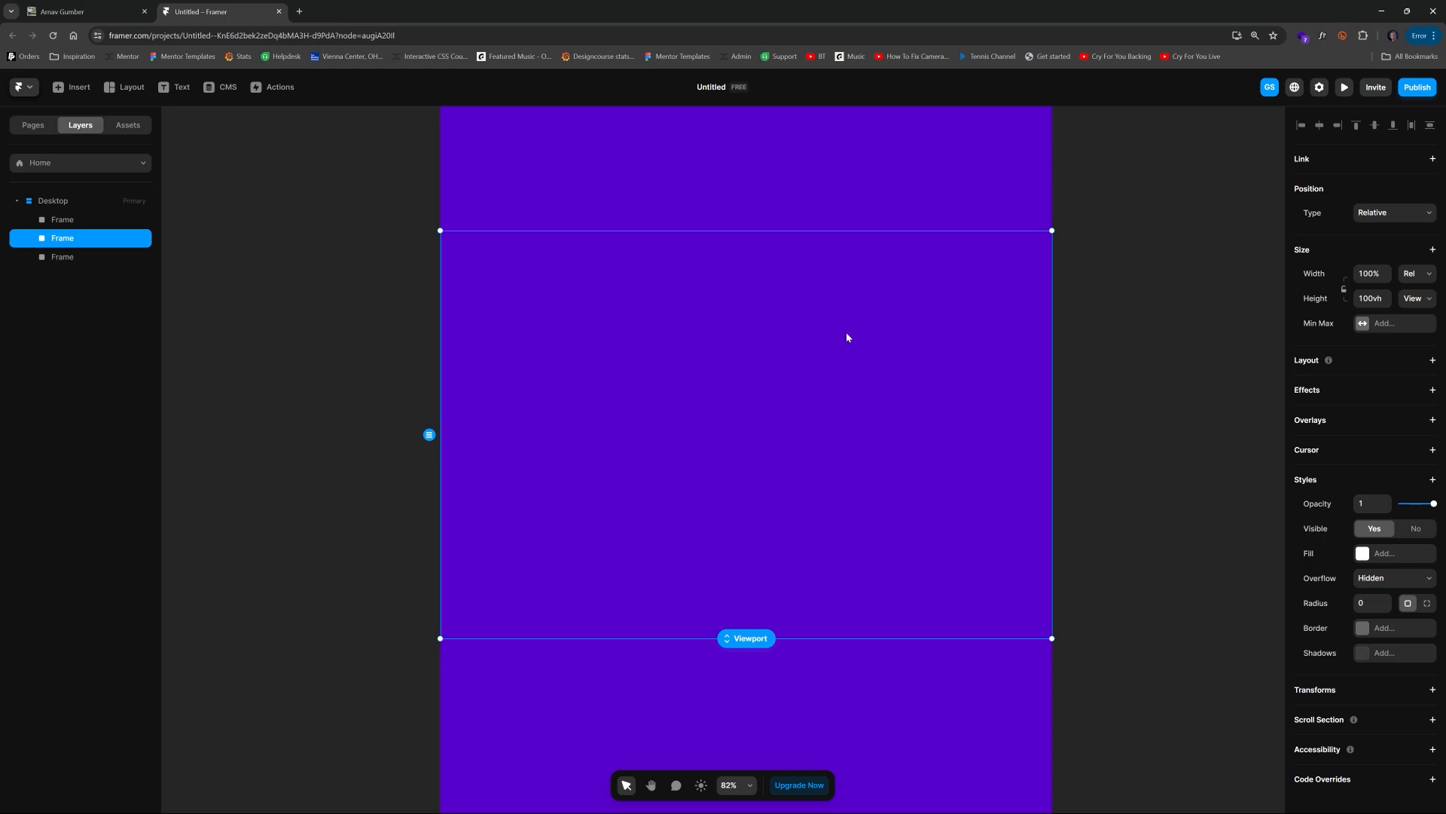
pyautogui.press('f')
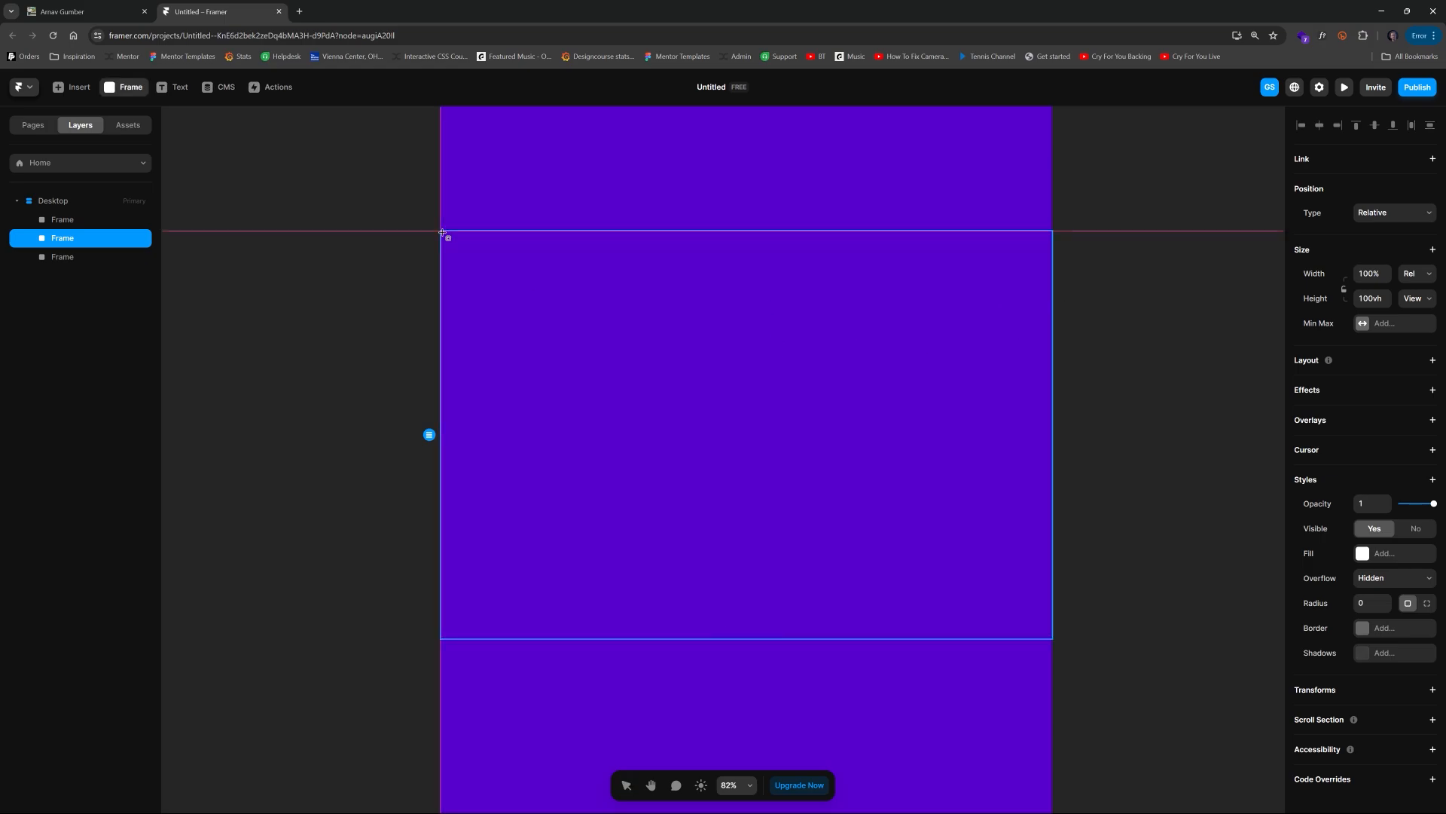
pyautogui.moveTo(443, 233); pyautogui.dragTo(1081, 300)
# Step: Examine the heading and paragraph text on the reference website in the other tab
pyautogui.click(76, 11)
pyautogui.moveTo(351, 182); pyautogui.dragTo(1146, 206)
pyautogui.click(457, 182)
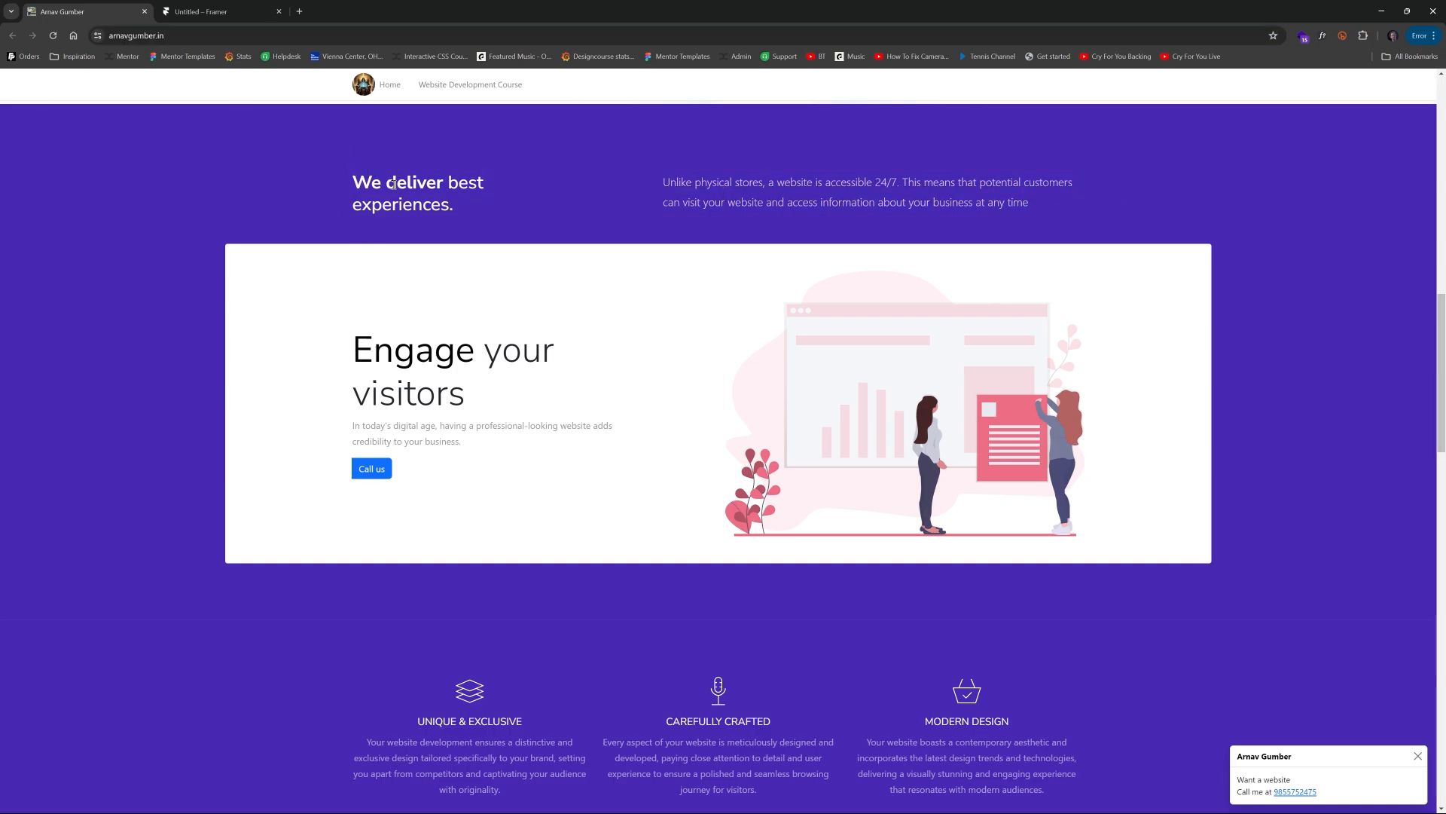
pyautogui.moveTo(393, 183); pyautogui.dragTo(452, 184)
pyautogui.moveTo(649, 186); pyautogui.dragTo(1063, 195)
pyautogui.click(1062, 195)
pyautogui.click(199, 11)
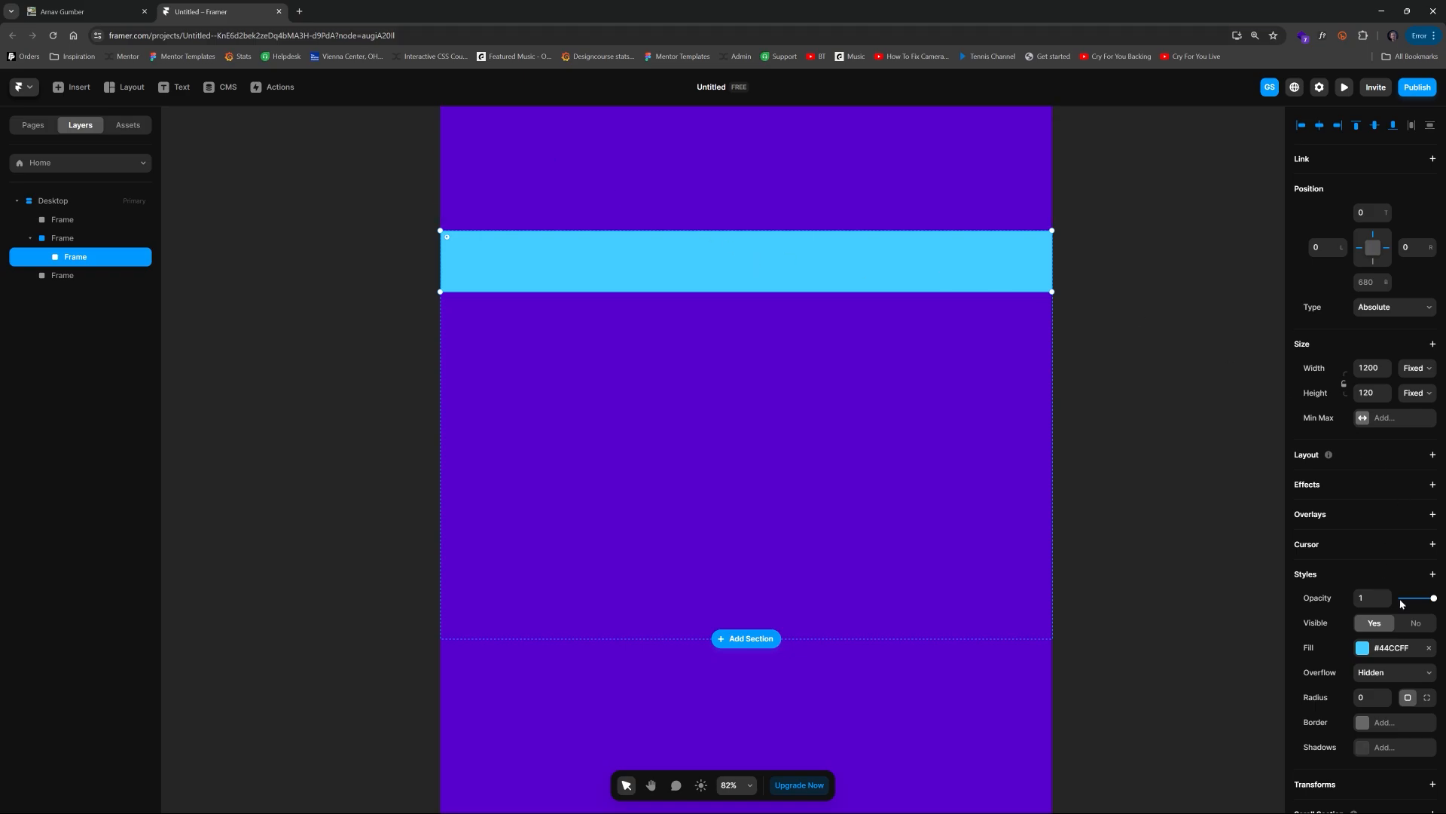
# Step: Remove the fill of the 1200 × 120 frame
pyautogui.click(1429, 649)
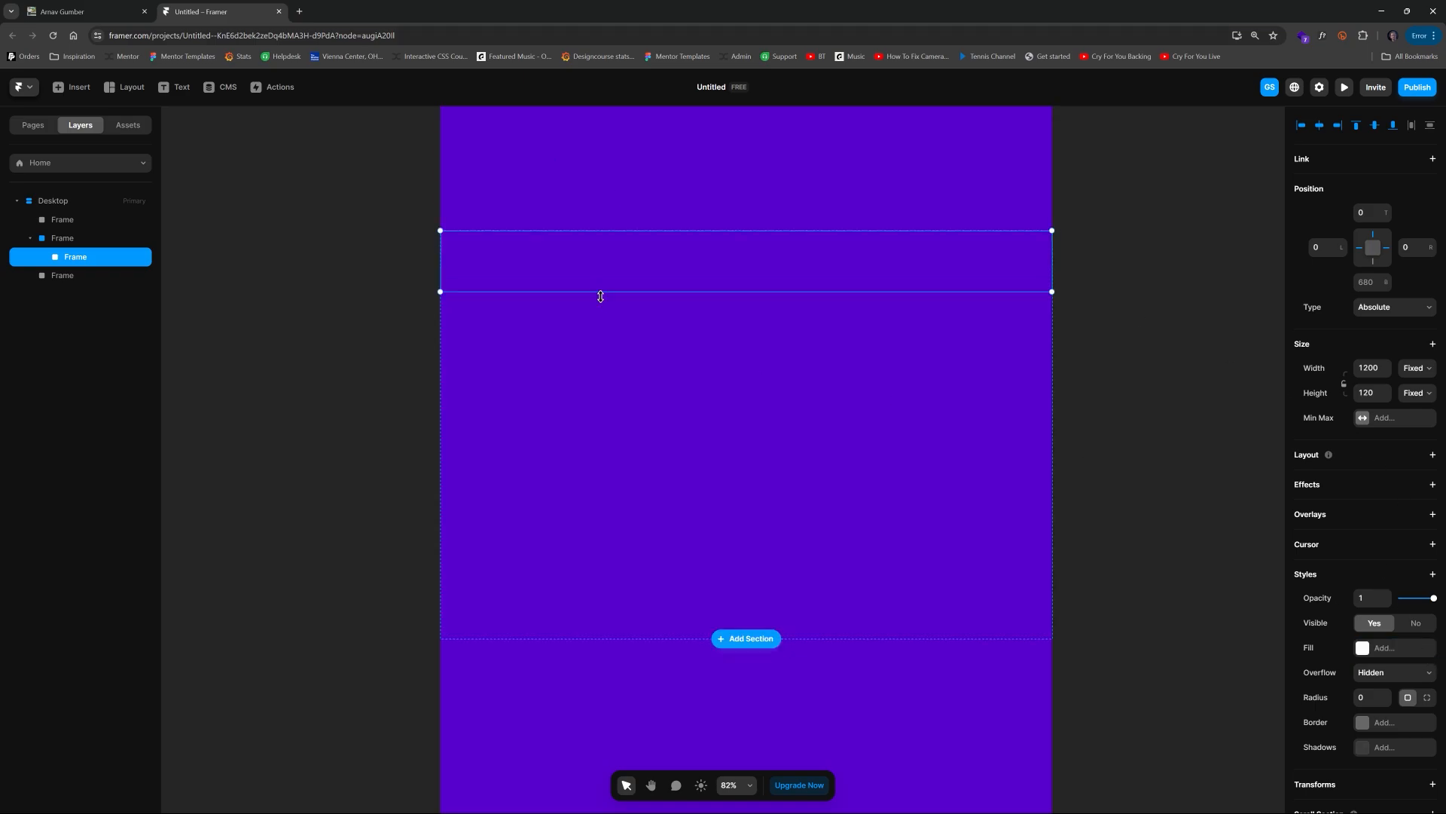
pyautogui.scroll(3, 592, 242)
pyautogui.press('space')
pyautogui.moveTo(844, 269); pyautogui.dragTo(837, 293)
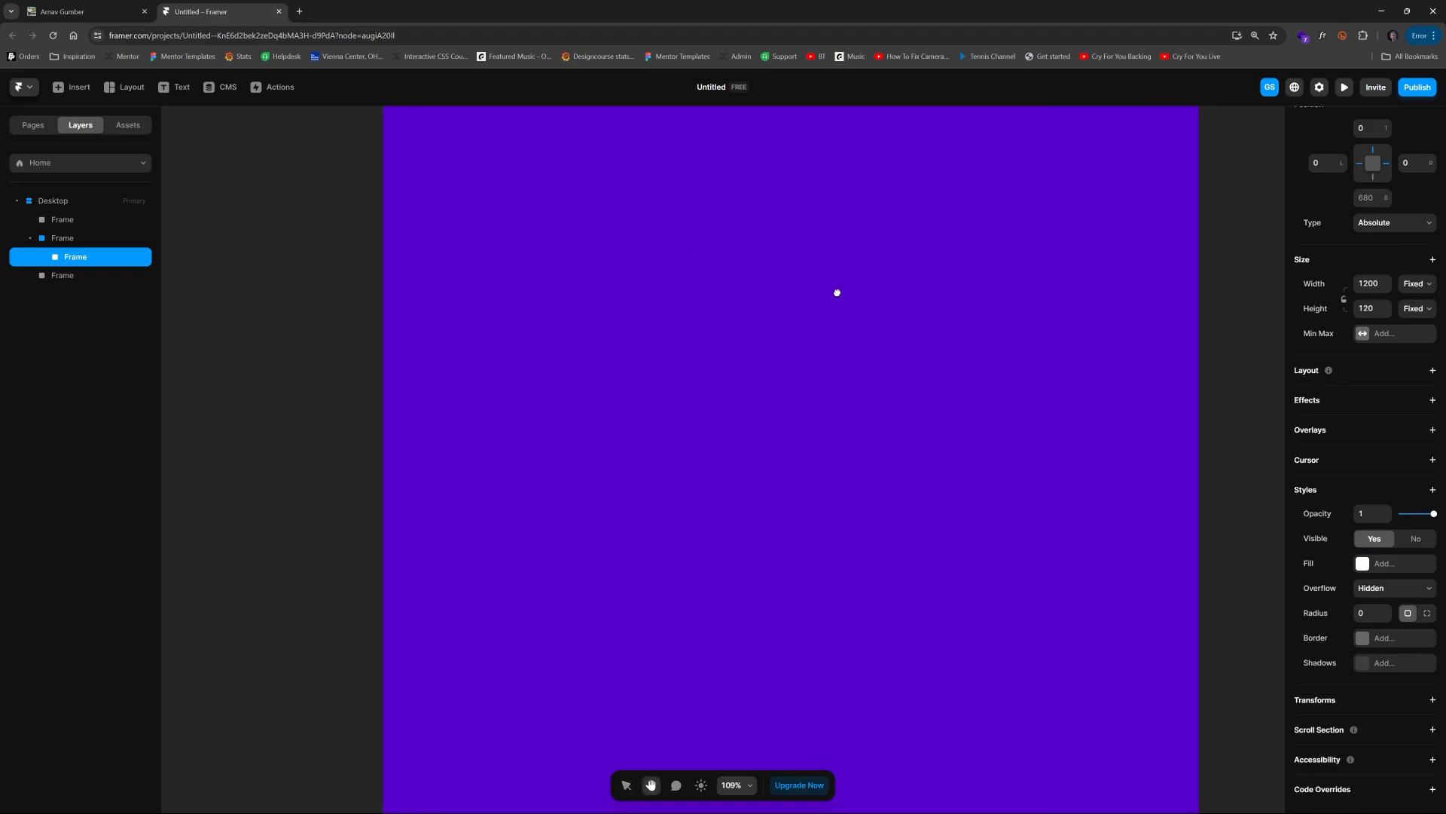
# Step: Add a horizontal stack layout to the frame with Start distribution
pyautogui.click(1432, 370)
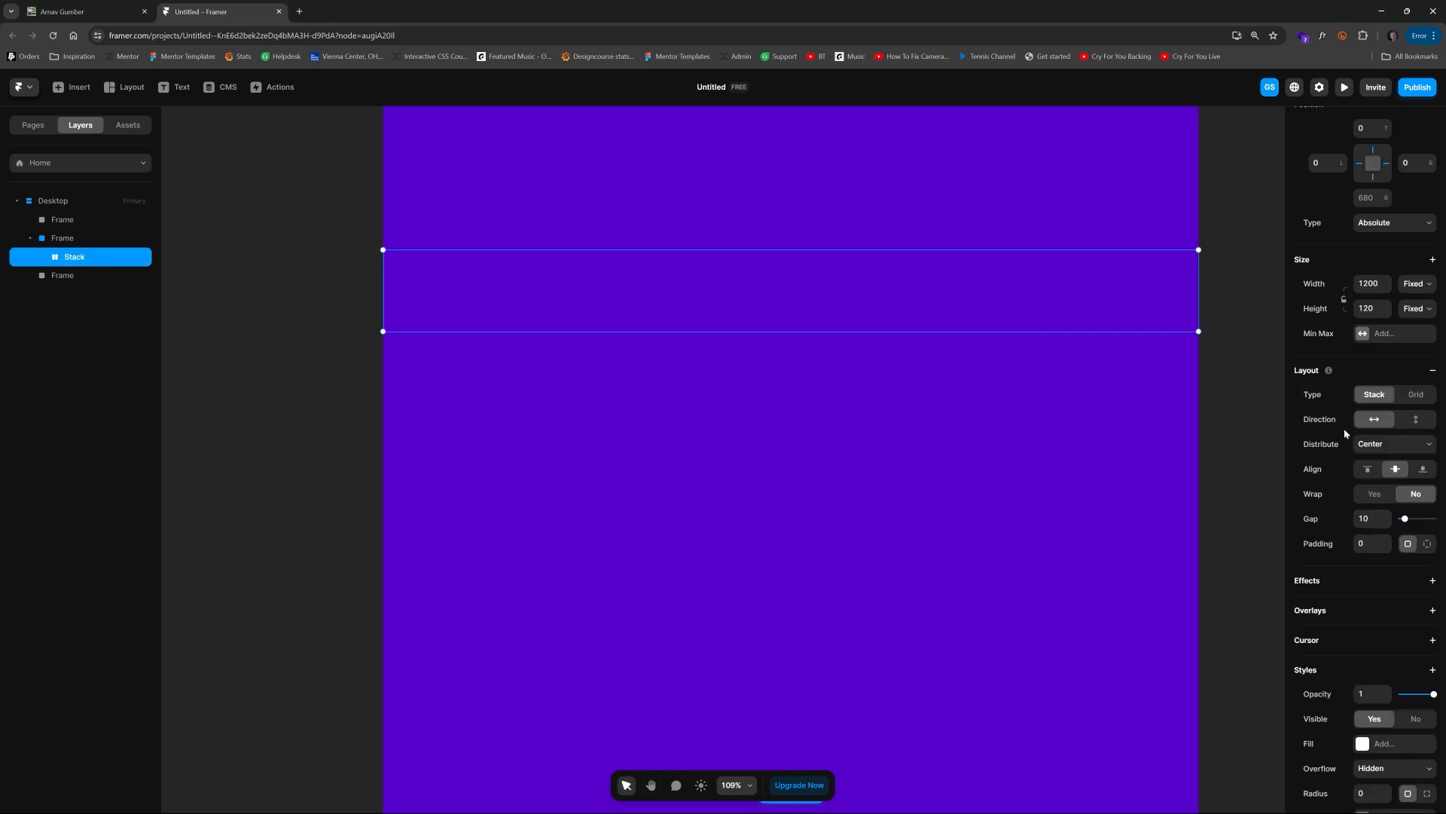
pyautogui.click(1393, 444)
pyautogui.click(1370, 456)
# Step: Add a text layer inside the stack reading "We deliver the best experiences."
pyautogui.press('t')
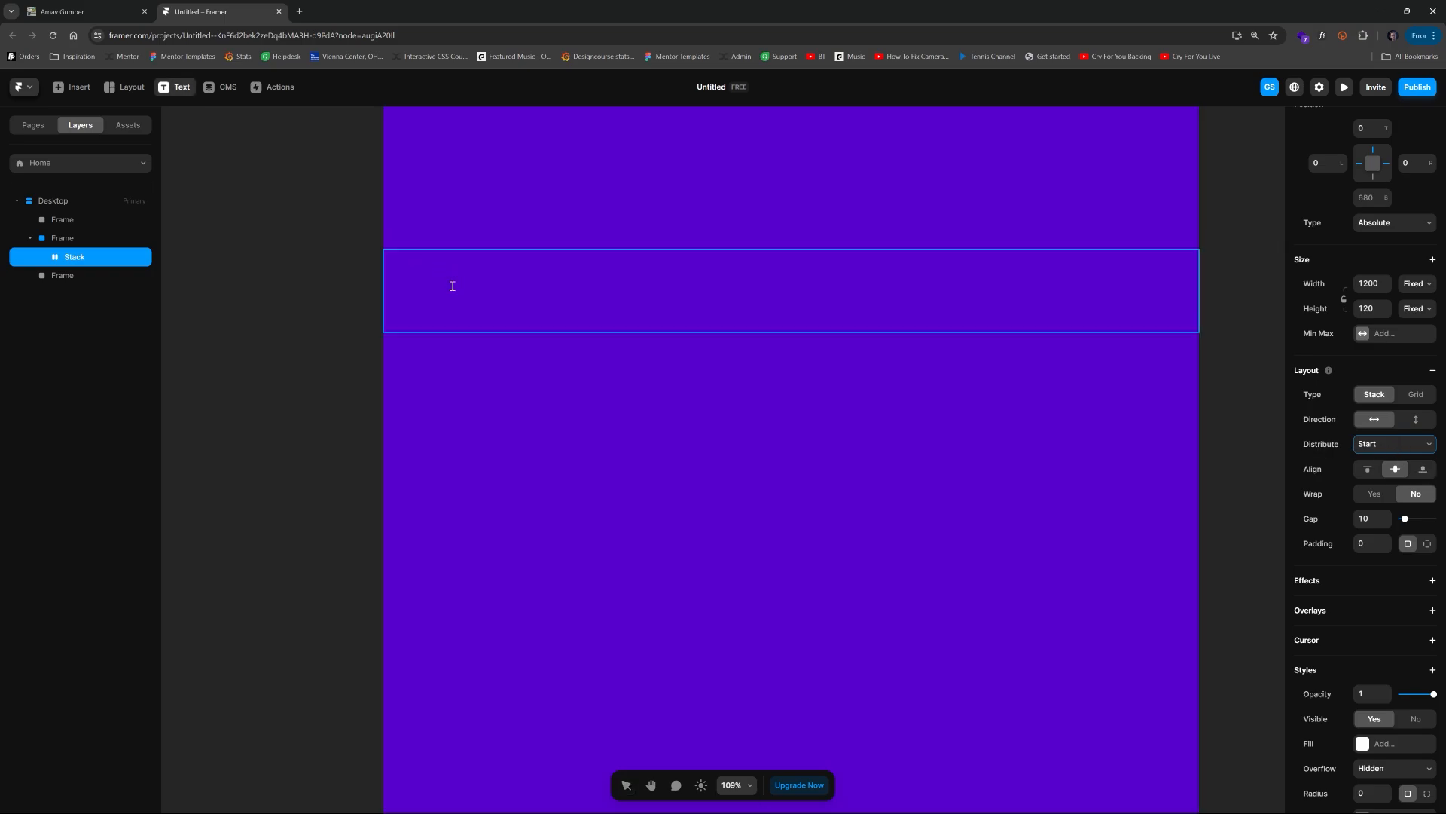
pyautogui.click(453, 286)
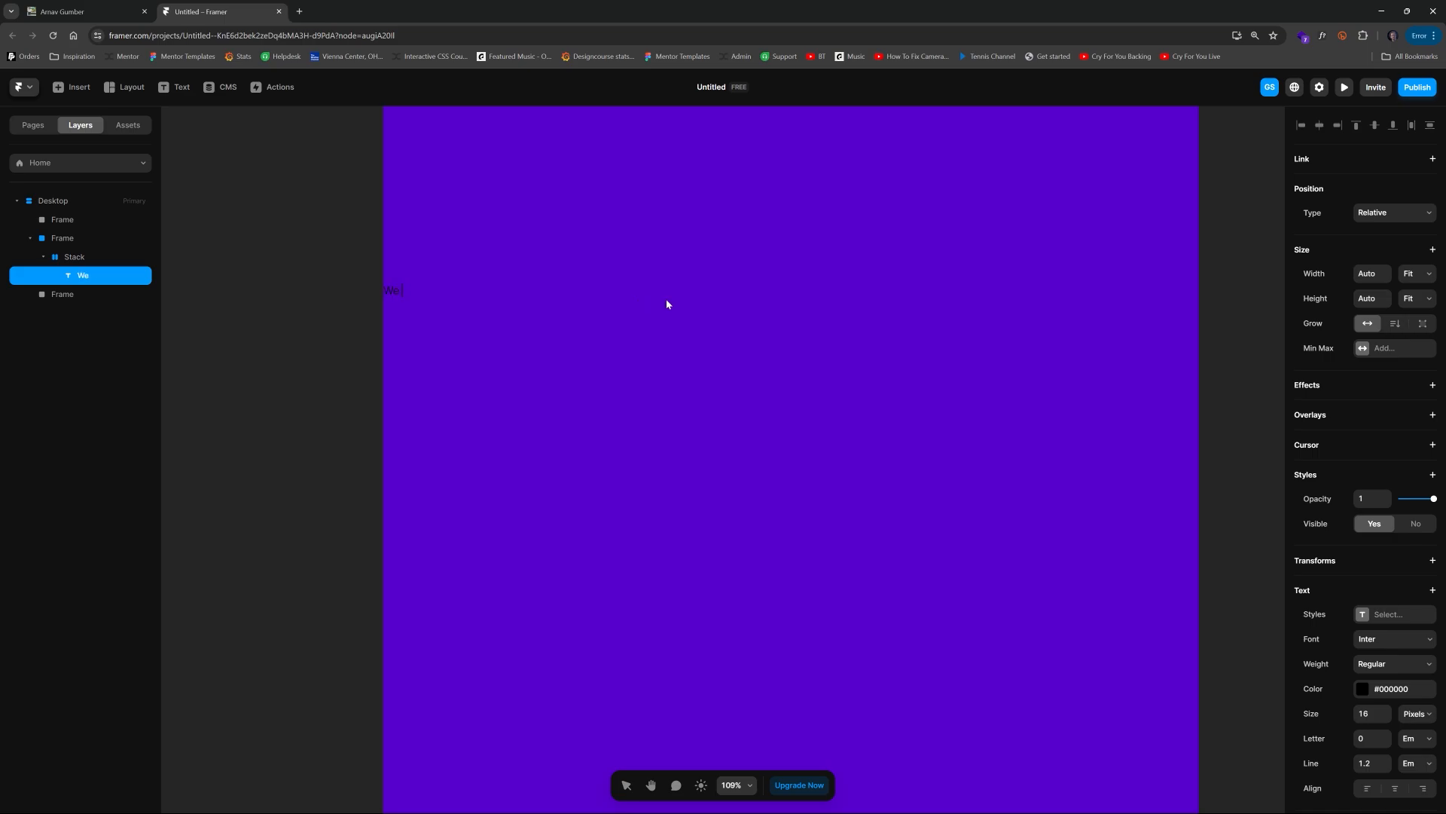
pyautogui.write('We deliver the best experiences')
pyautogui.press('Escape')
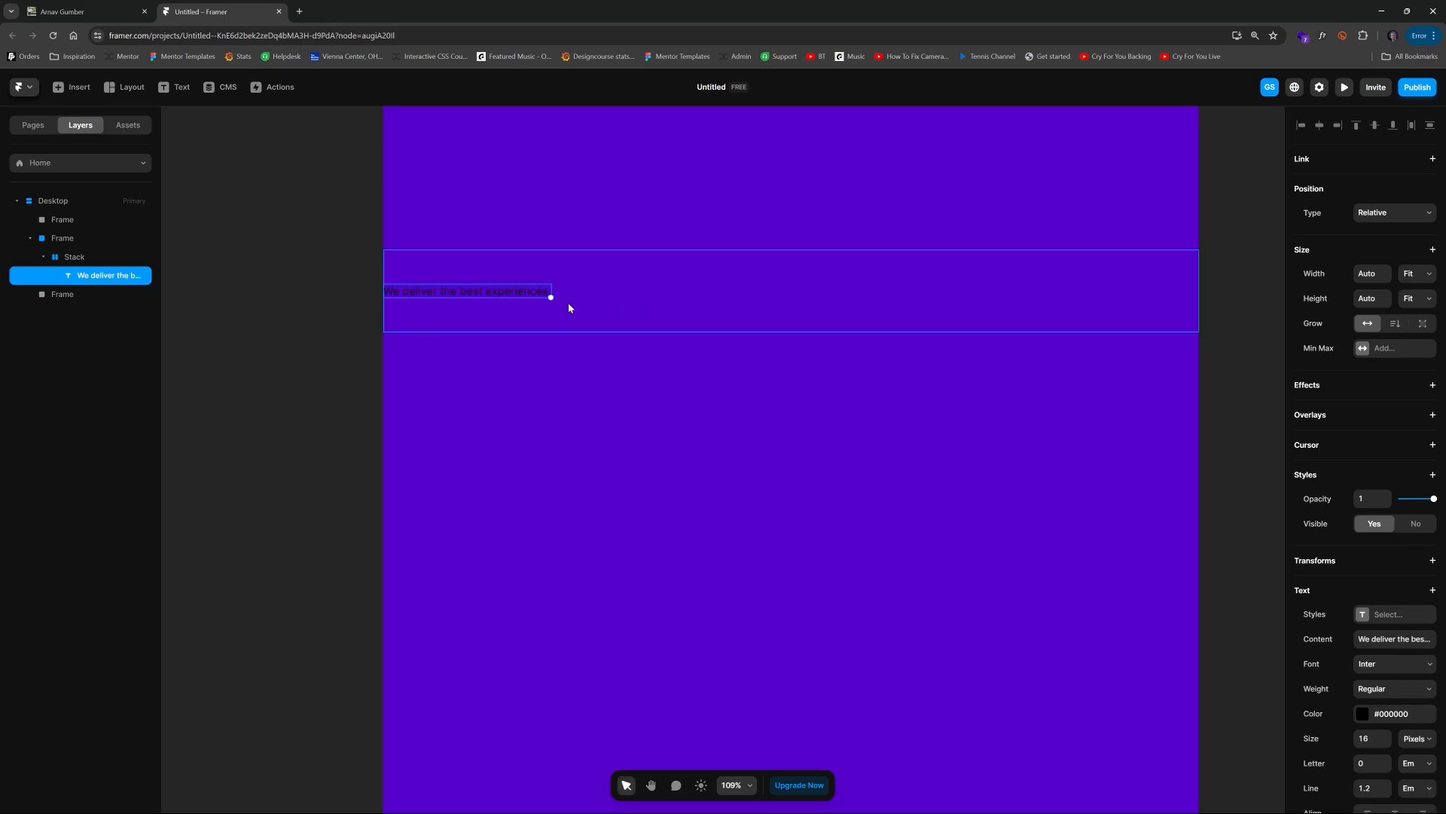
# Step: Set the heading text's color to #FFFFFF and its size to 23 px
pyautogui.click(1371, 712)
pyautogui.moveTo(1164, 624); pyautogui.dragTo(1088, 585)
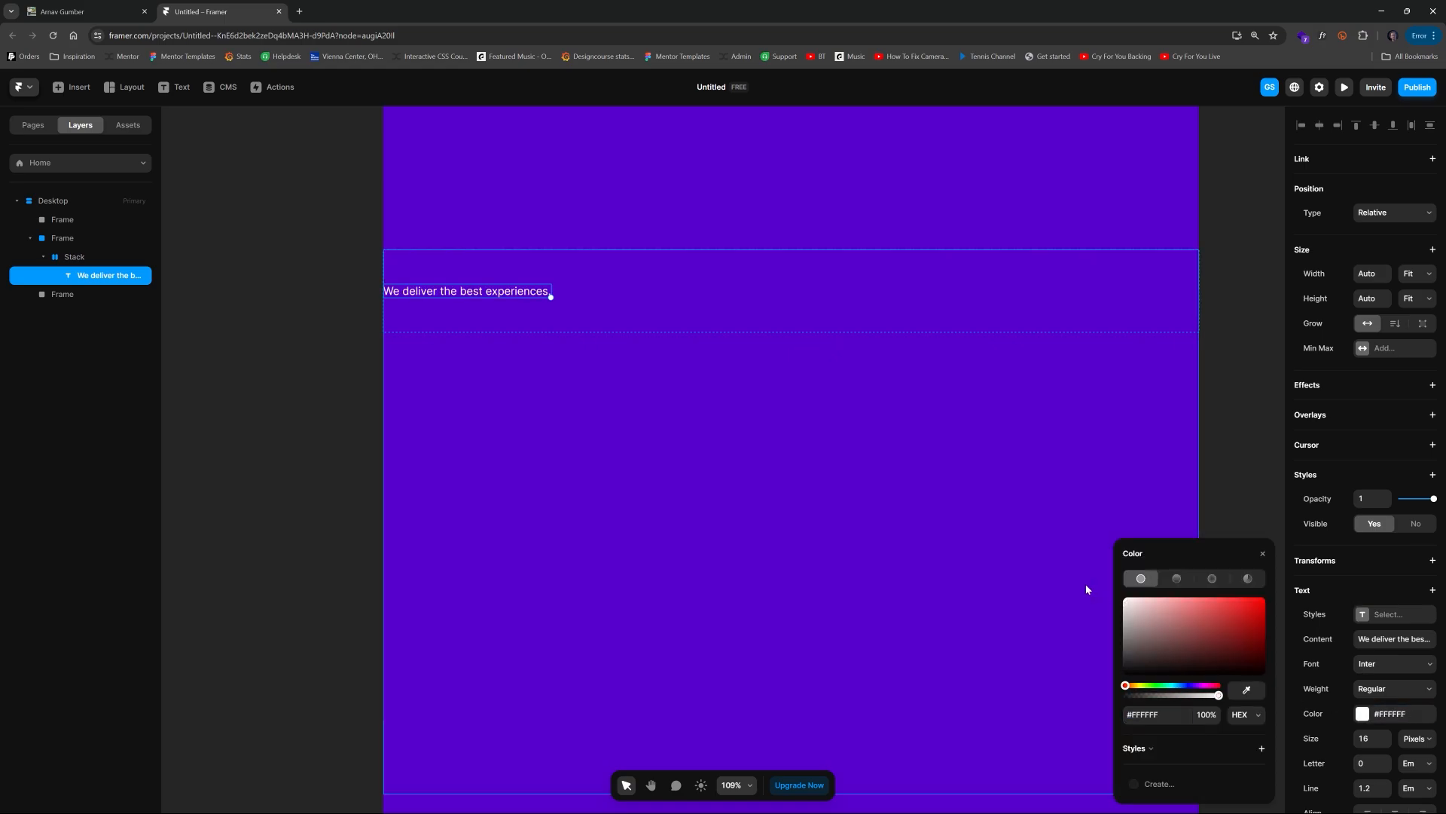
pyautogui.click(1378, 738)
pyautogui.press('Up')
pyautogui.press('Up')
pyautogui.press('Up')
pyautogui.press('Up')
pyautogui.press('Up')
pyautogui.press('Up')
pyautogui.press('Up')
pyautogui.press('Up')
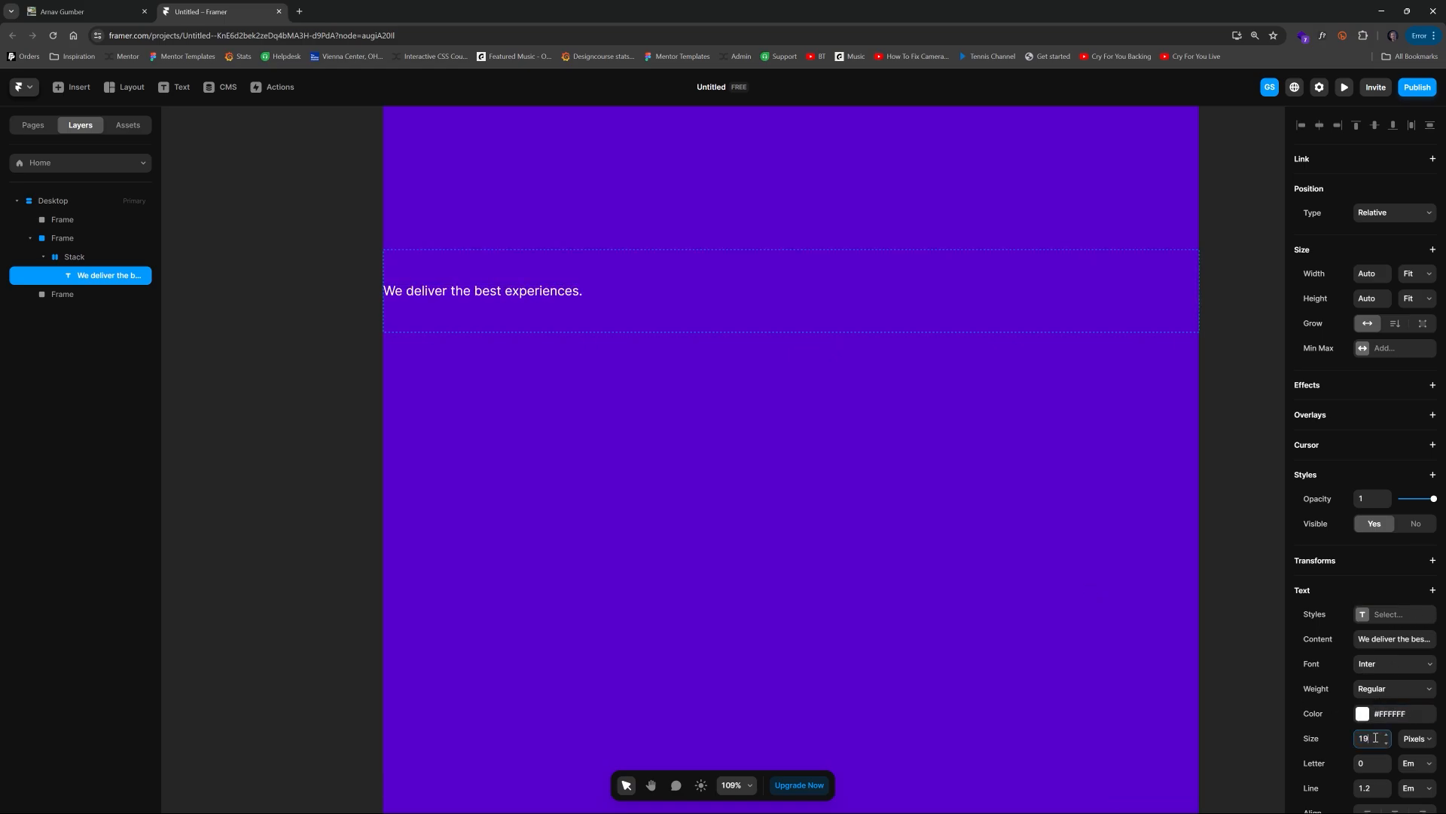
pyautogui.press('Down')
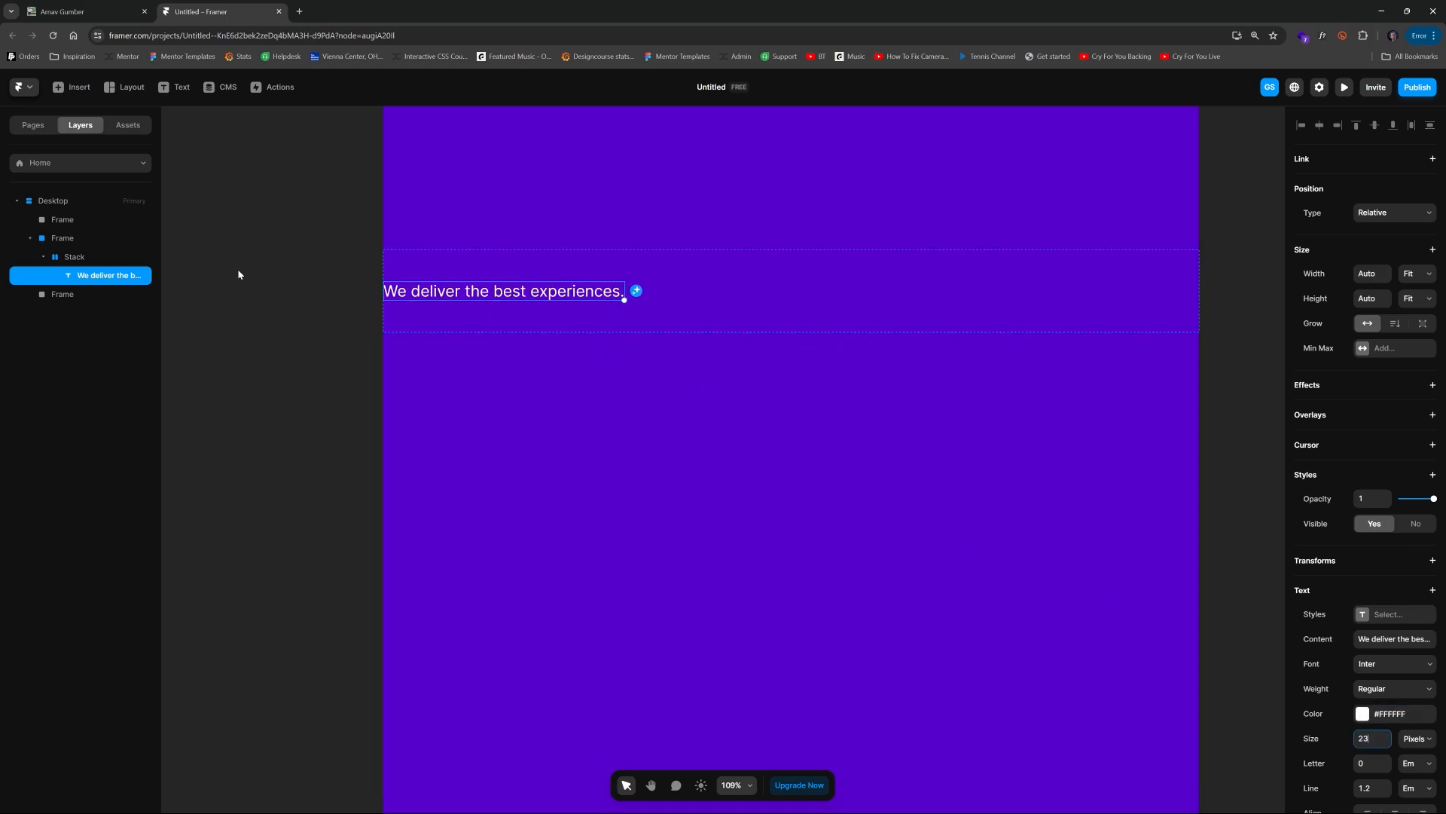
# Step: Duplicate the heading text and replace the copy's content with the paragraph copied from the reference website
pyautogui.click(113, 277)
pyautogui.hotkey('ctrl', 'd')
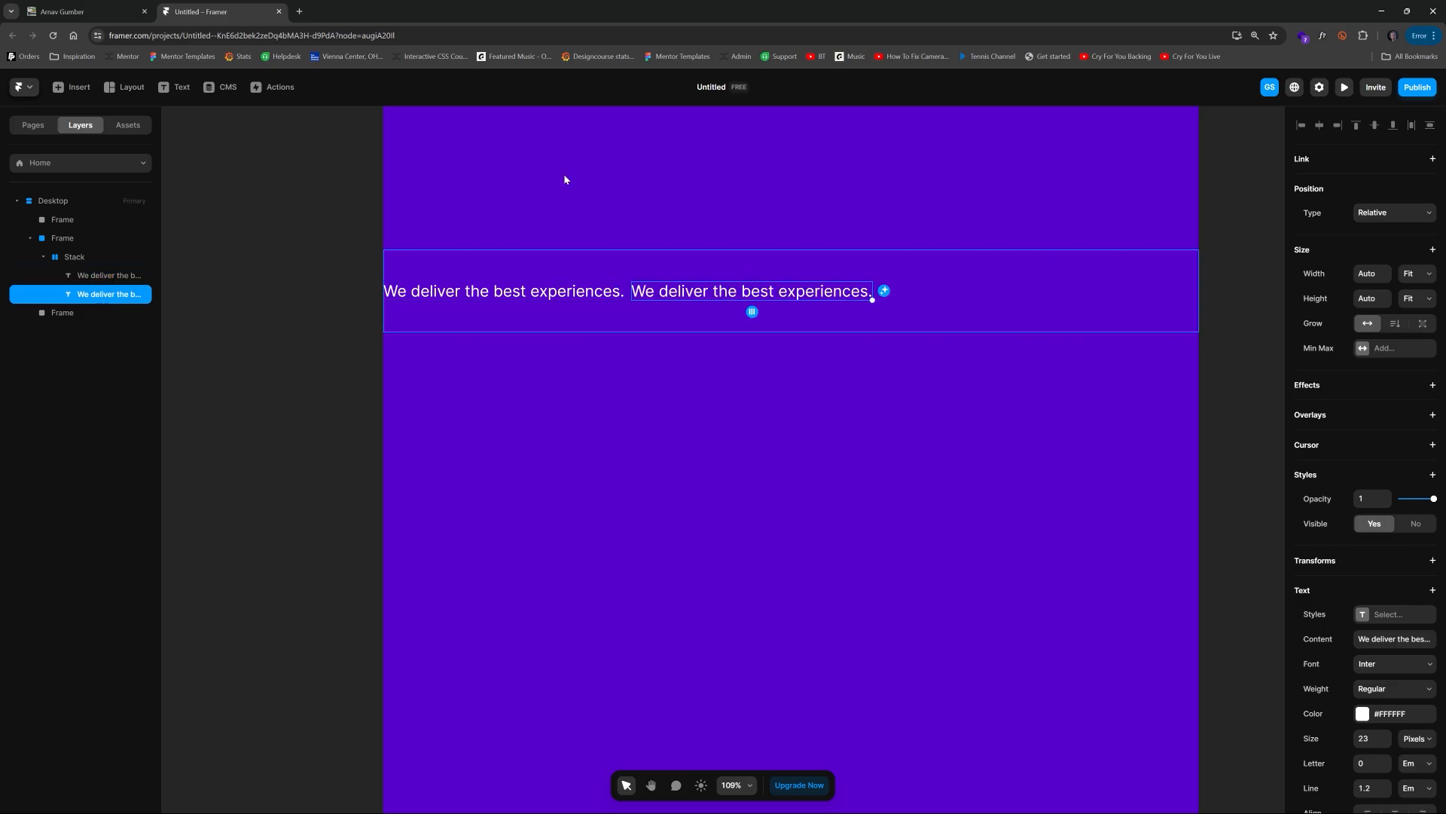
pyautogui.click(86, 4)
pyautogui.moveTo(665, 182); pyautogui.dragTo(1071, 206)
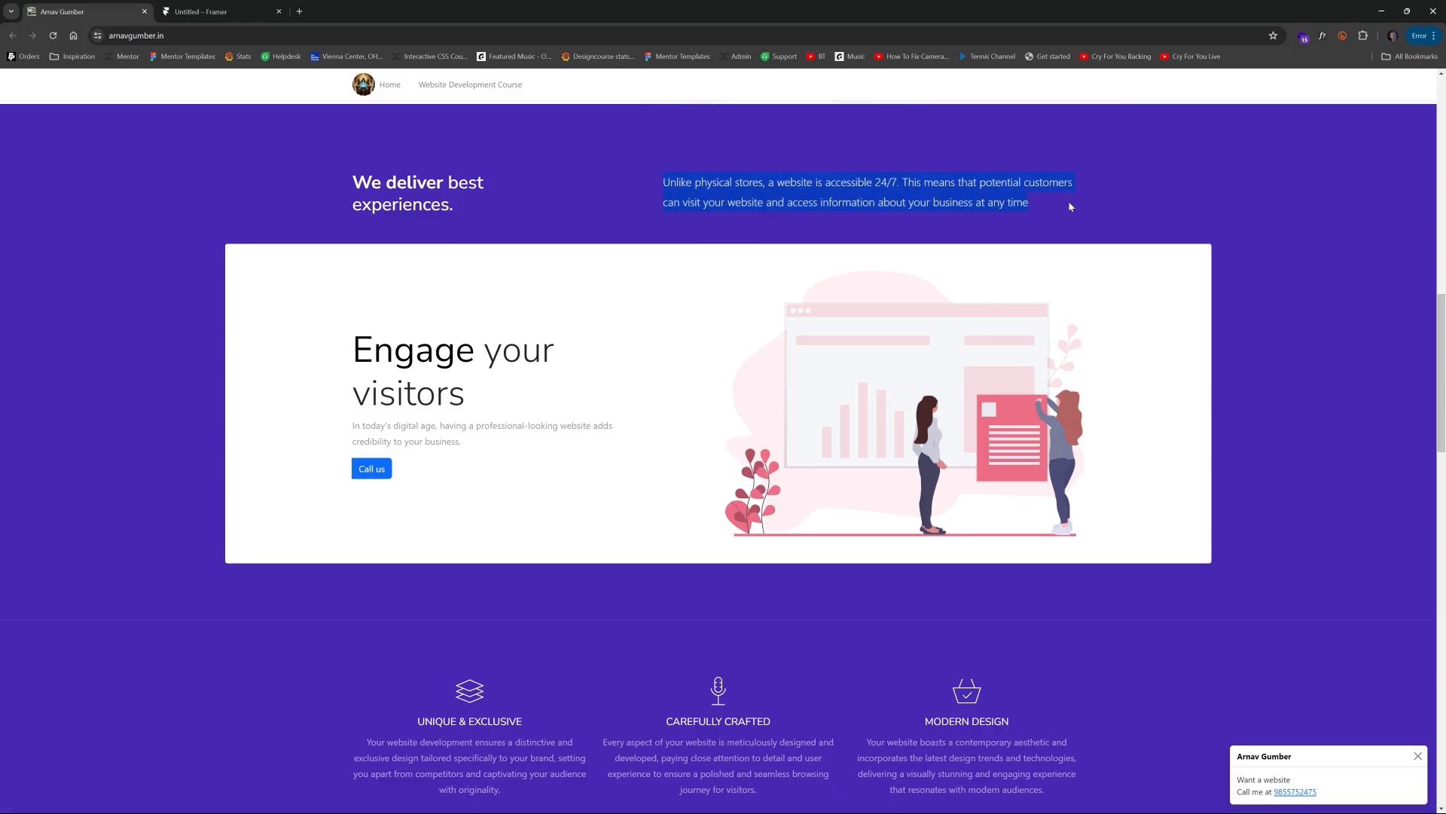
pyautogui.click(243, 14)
pyautogui.doubleClick(704, 287)
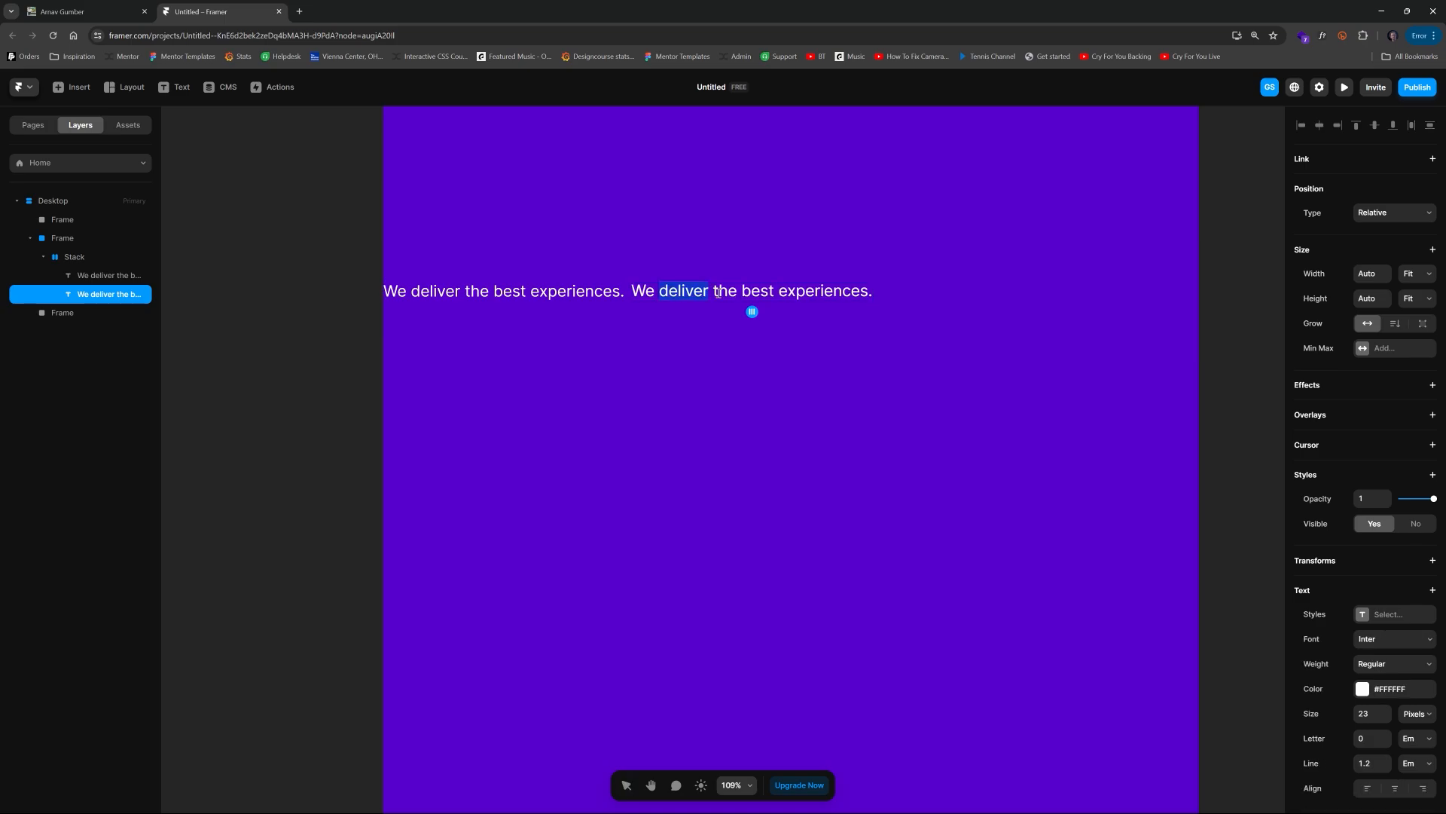
pyautogui.tripleClick(728, 292)
pyautogui.hotkey('ctrl', 'v')
pyautogui.press('Escape')
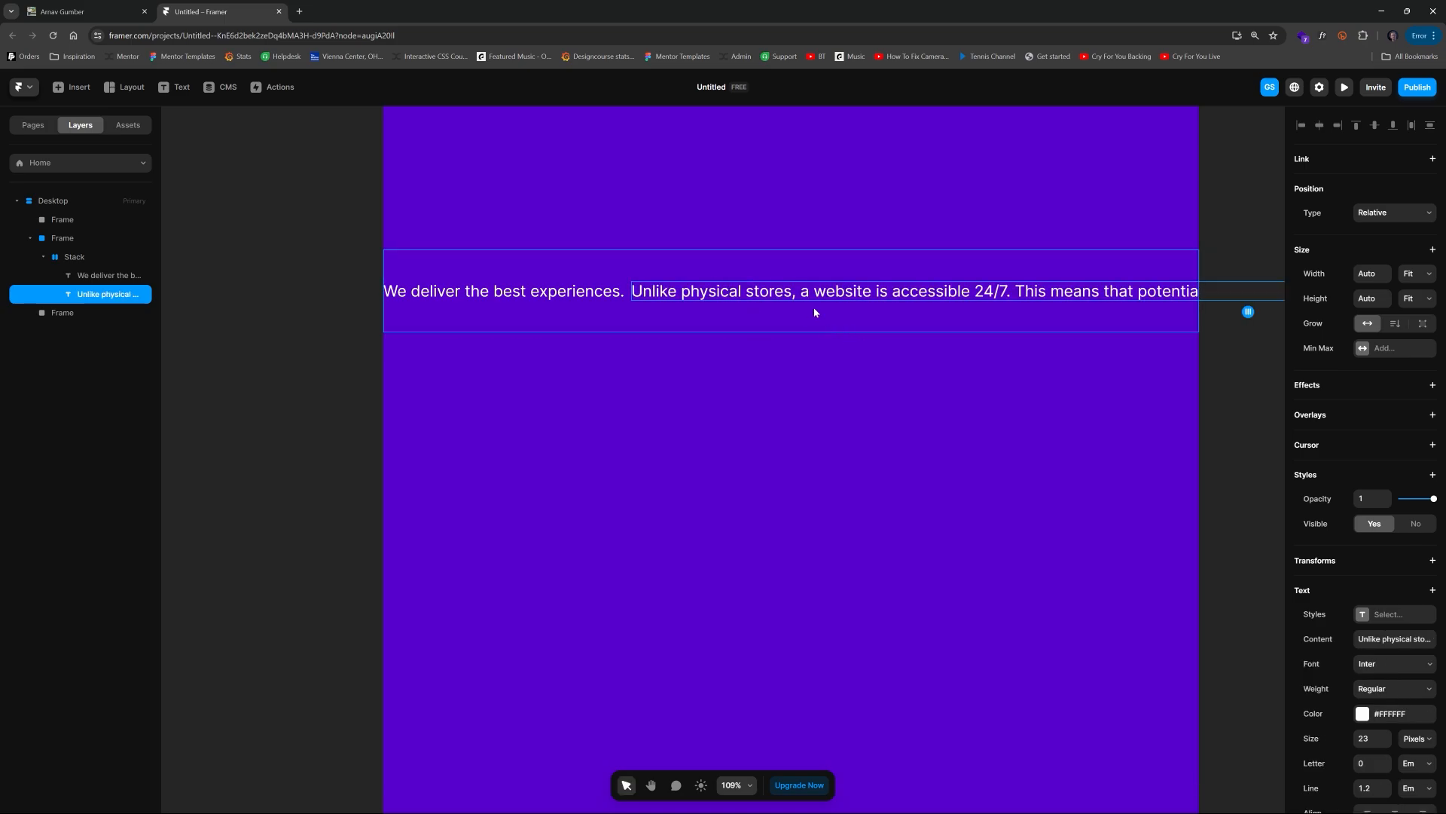
pyautogui.click(577, 291)
pyautogui.click(706, 291)
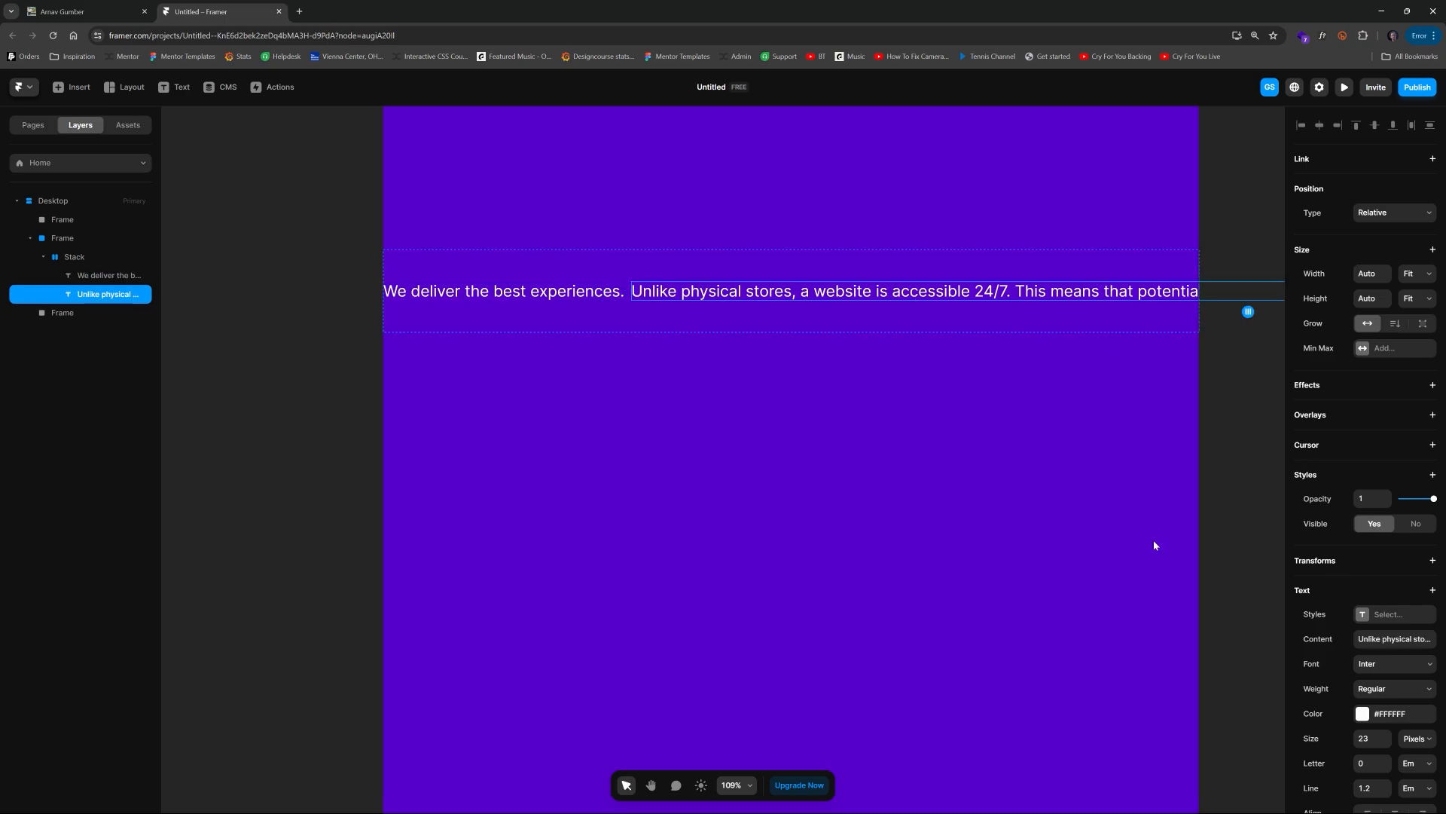
# Step: Set the paragraph text's size to 16 px
pyautogui.click(1377, 739)
pyautogui.press('Down')
pyautogui.press('Down')
pyautogui.press('Down')
pyautogui.press('Down')
pyautogui.press('Down')
pyautogui.press('Down')
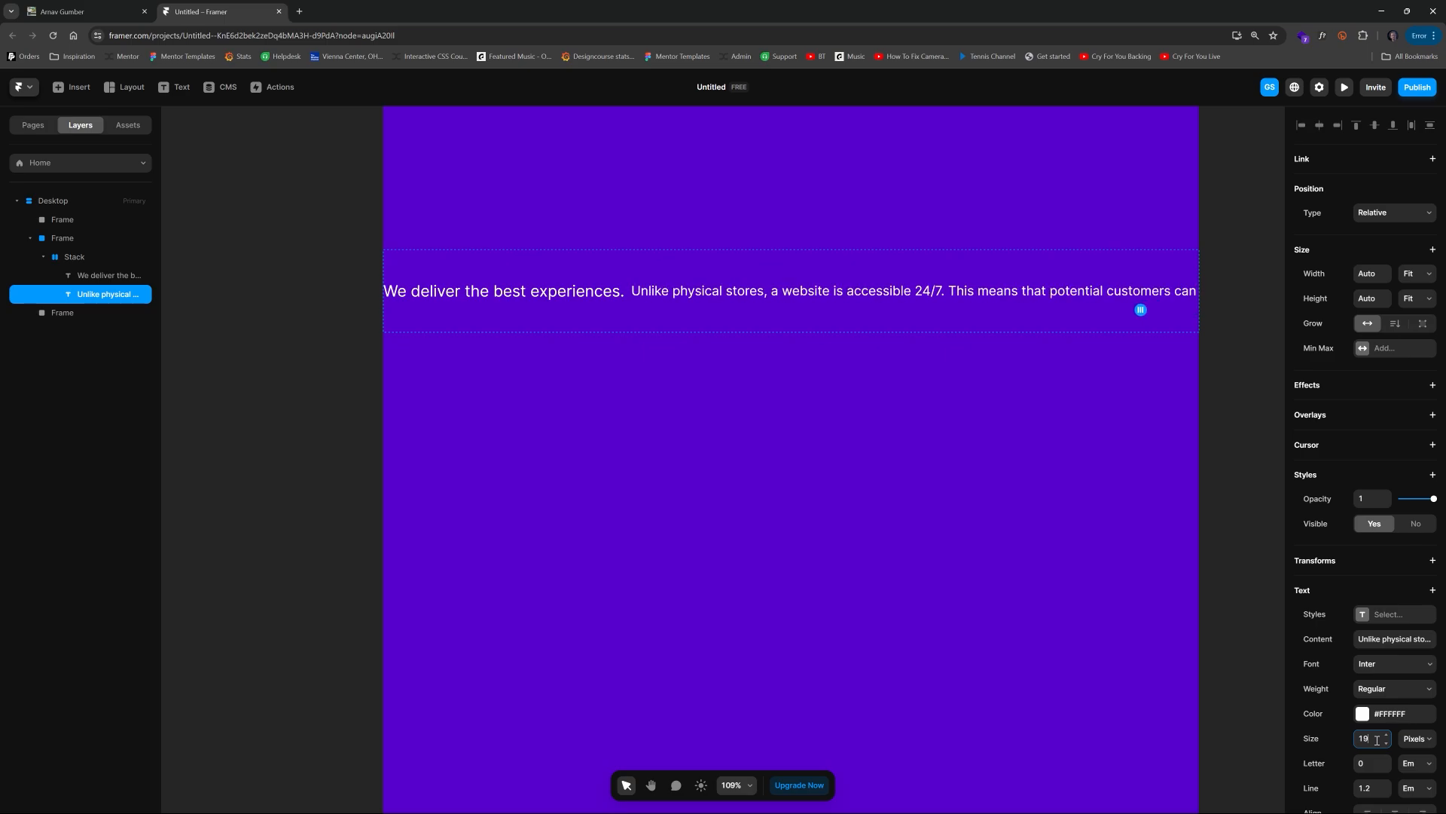
pyautogui.press('Down')
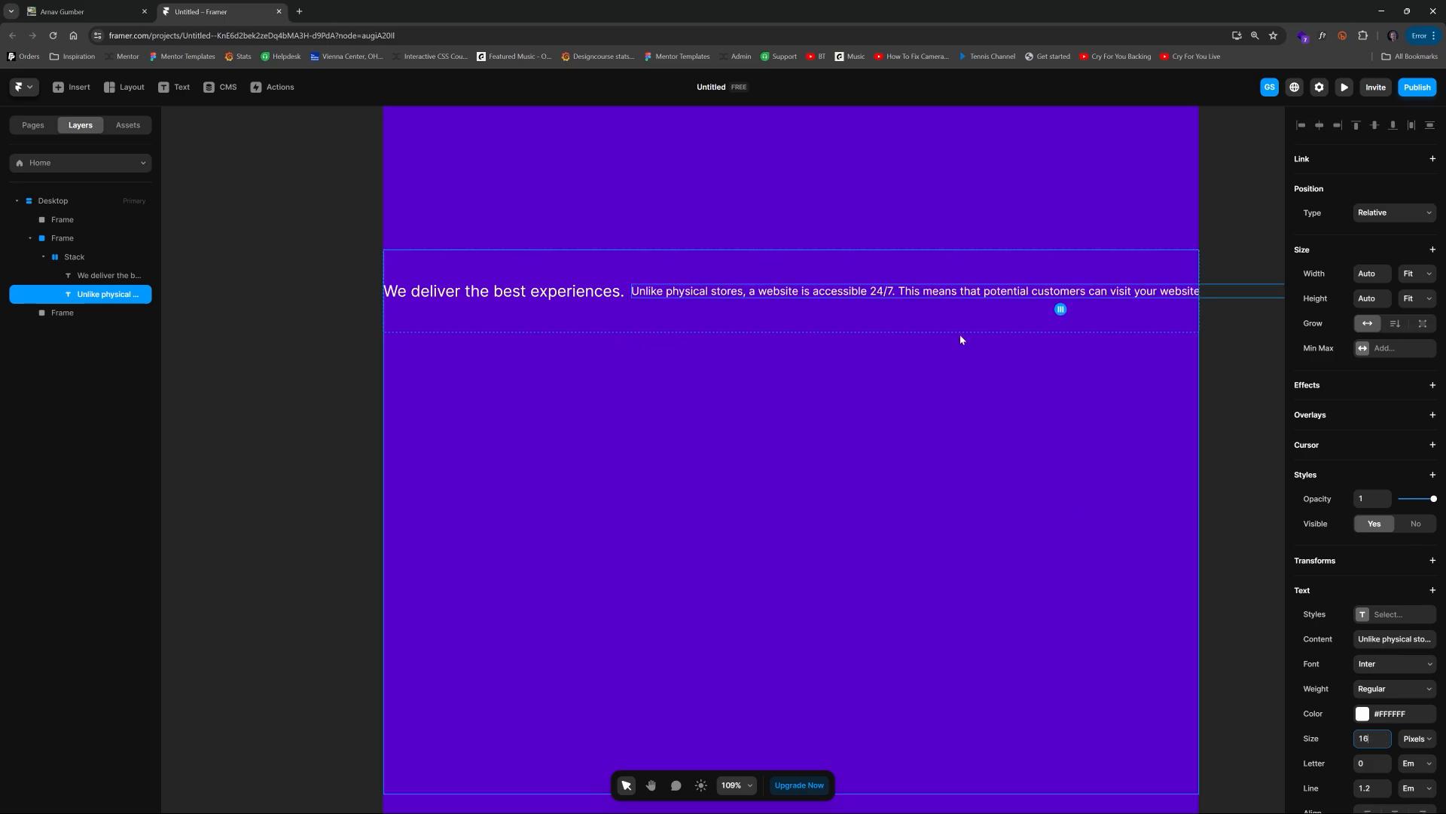
# Step: Insert a line break in the paragraph after "customers" so it wraps onto two lines
pyautogui.doubleClick(1086, 293)
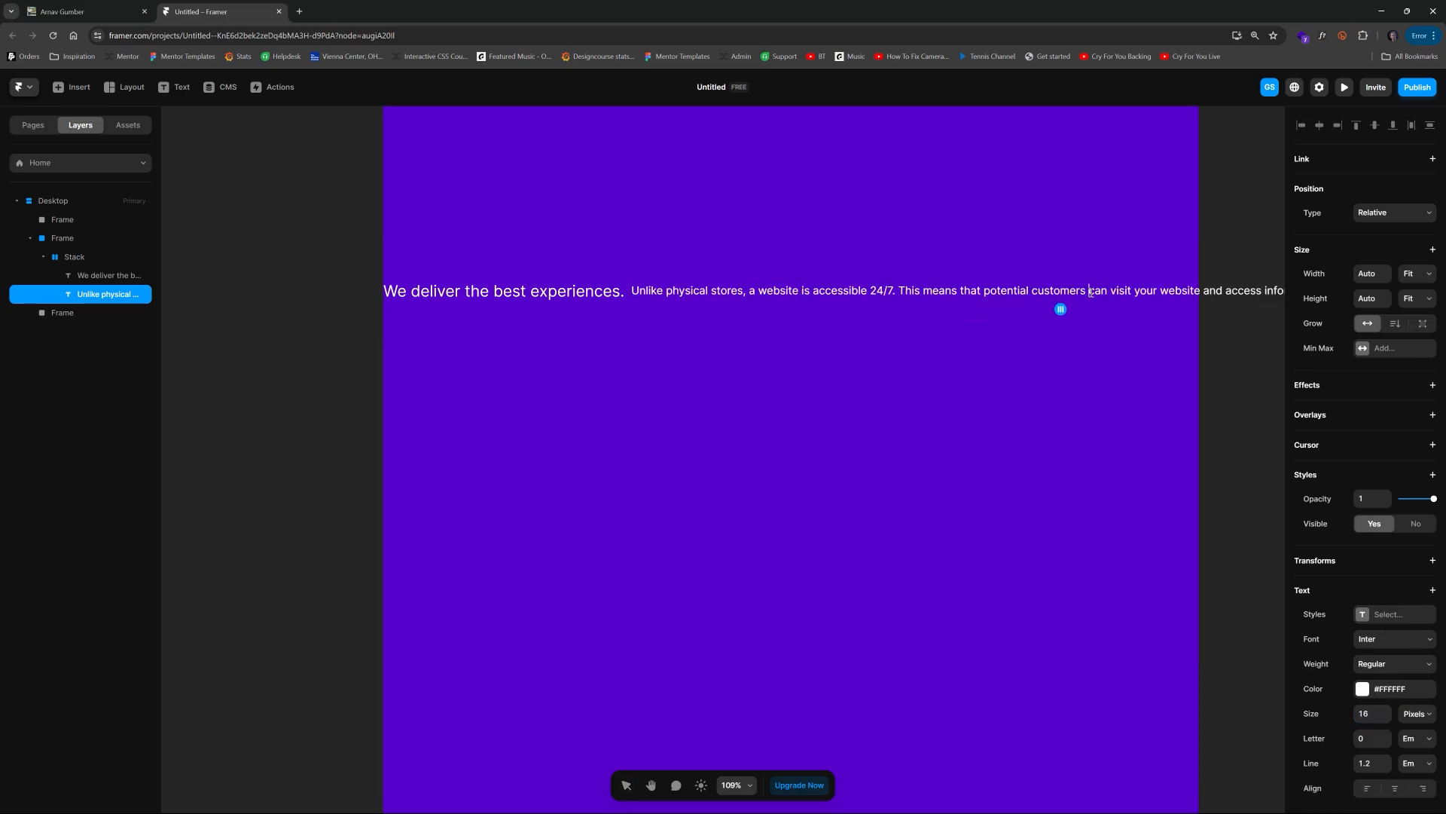
pyautogui.click(1092, 293)
pyautogui.press('BackSpace')
pyautogui.press('Return')
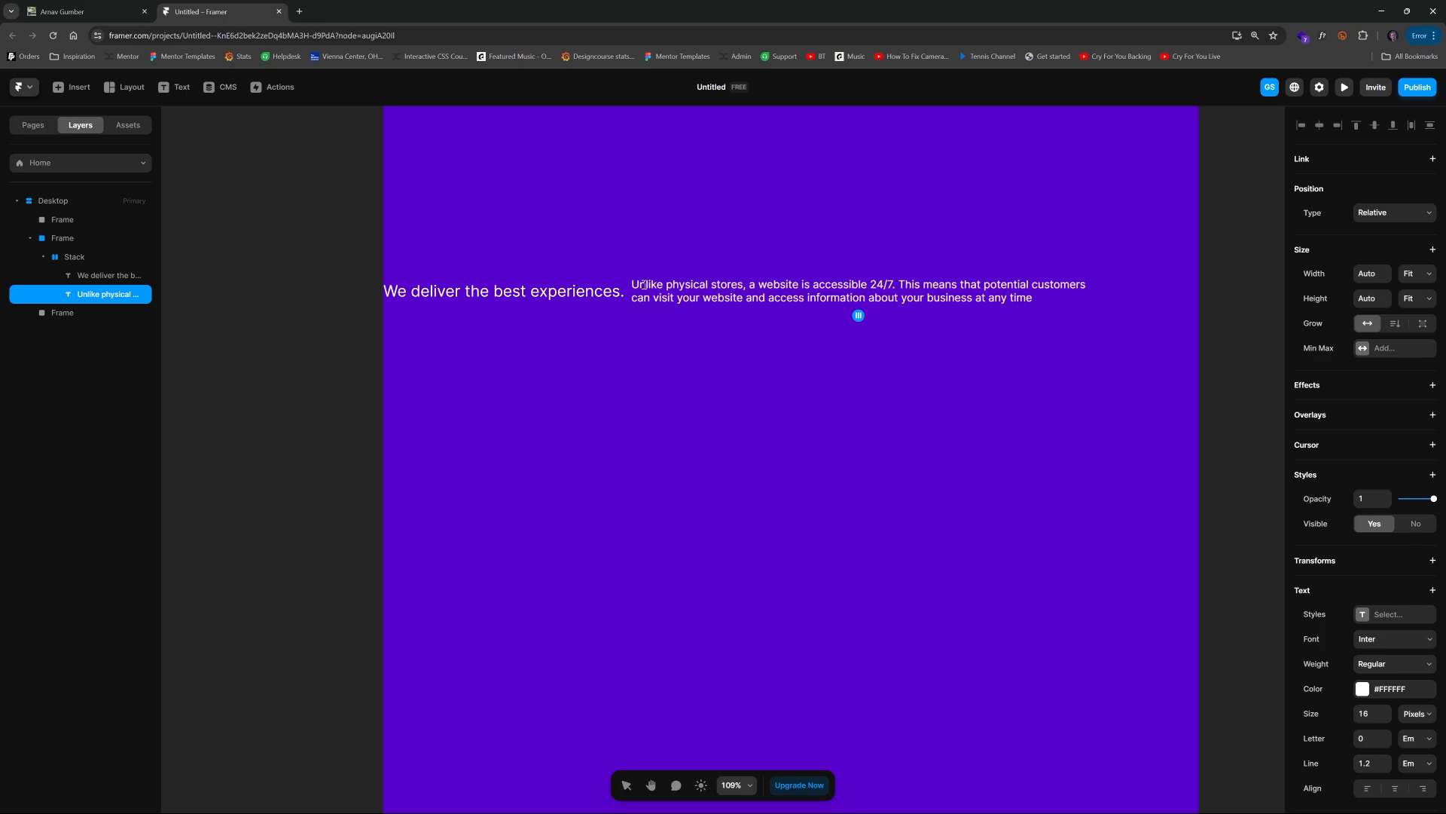
pyautogui.press('Escape')
pyautogui.press('Escape')
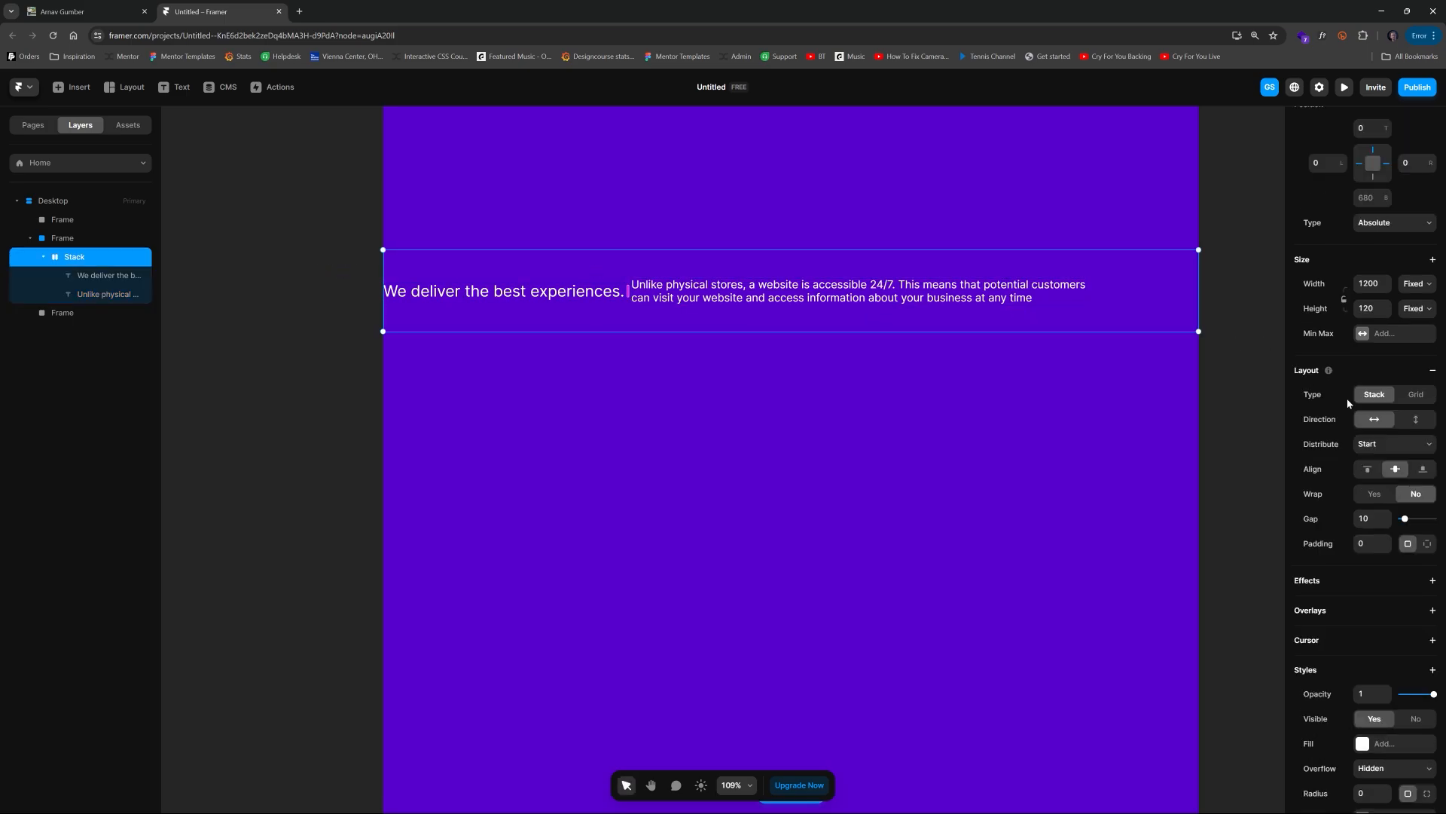
# Step: Set the inner stack's distribution to Space Between and its width to 85%
pyautogui.click(1397, 444)
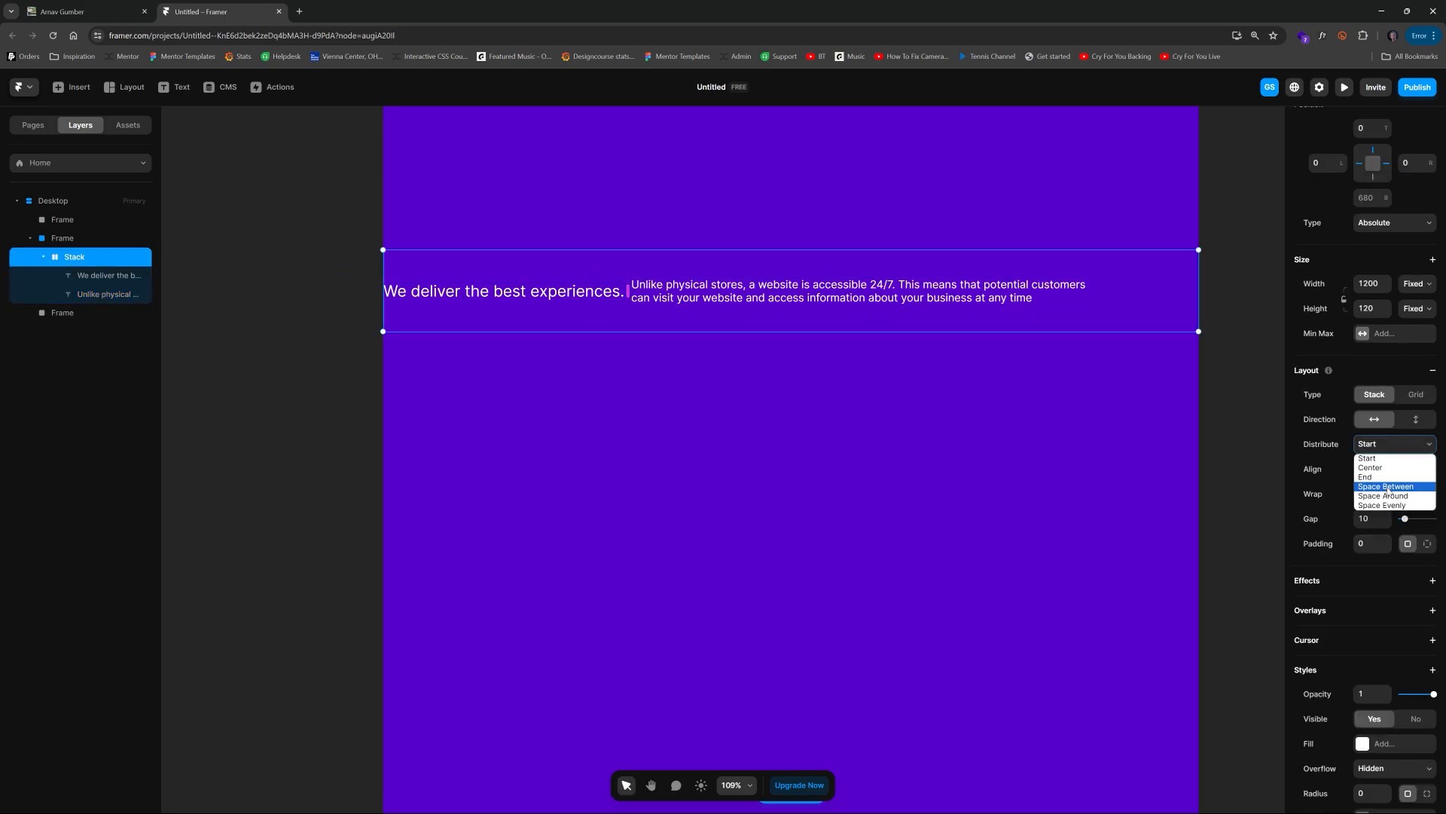
pyautogui.click(1388, 492)
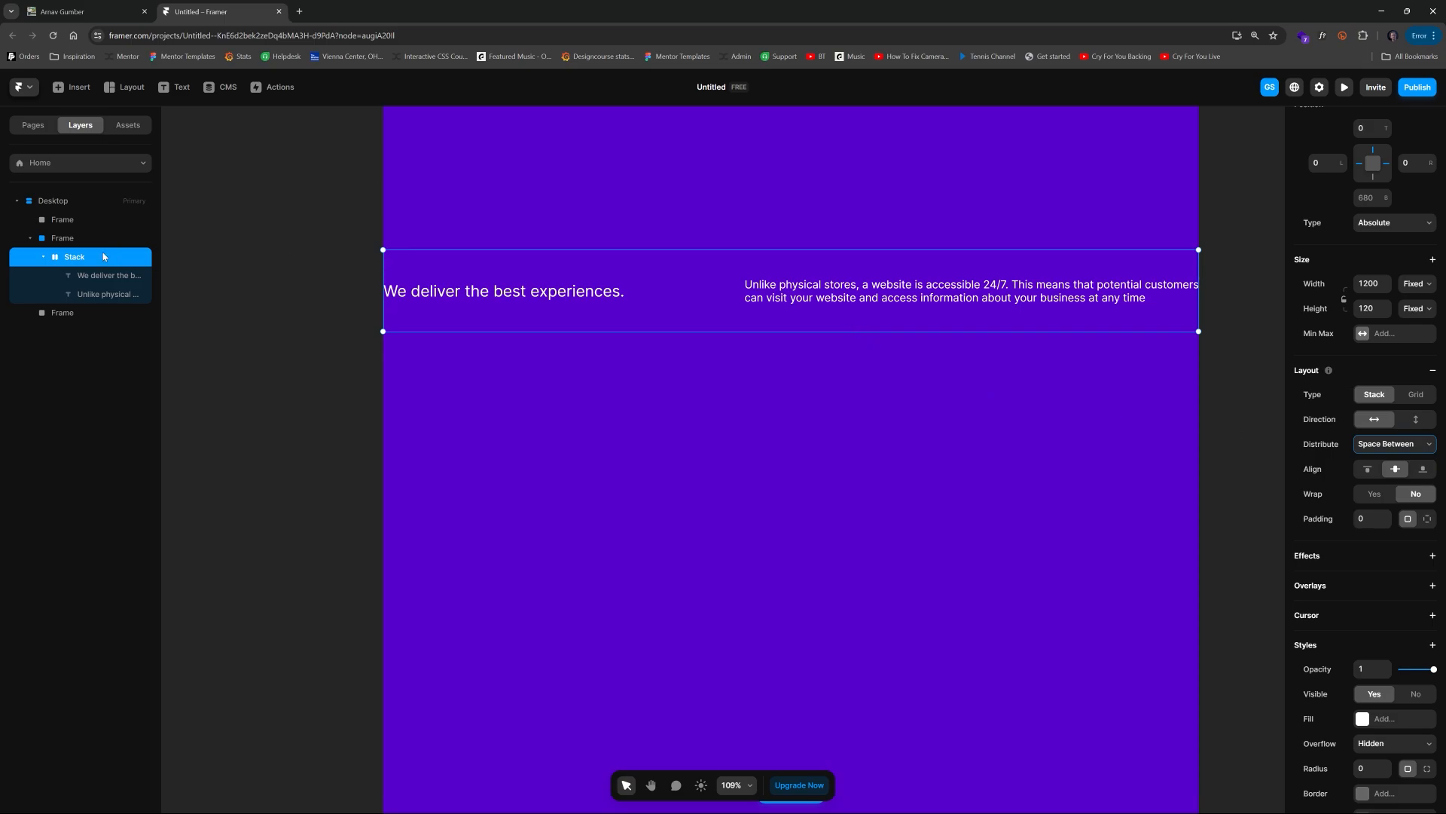
pyautogui.click(1375, 284)
pyautogui.write('85%')
pyautogui.press('Return')
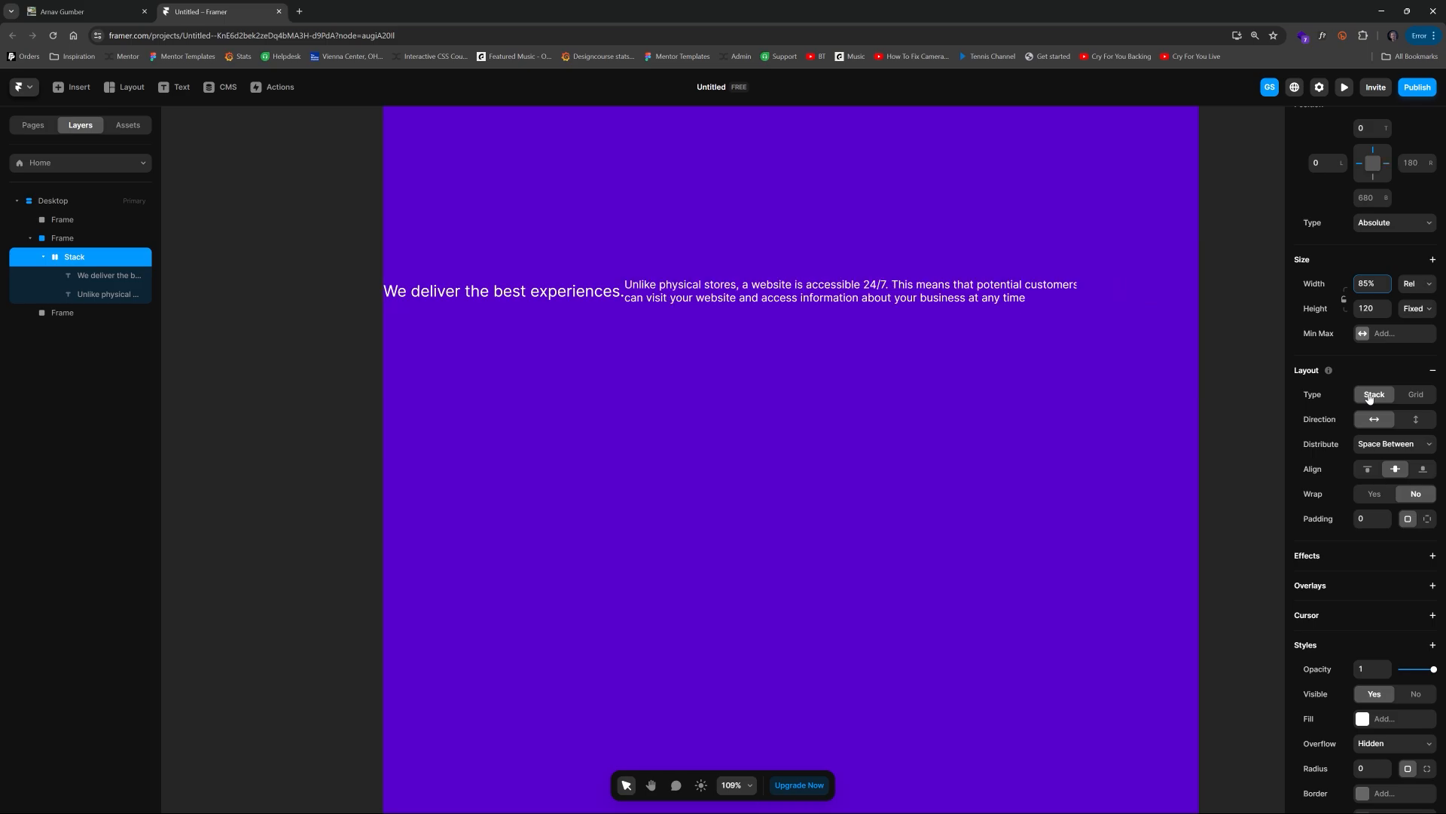
# Step: Add a vertical stack layout to the outer frame with Start distribution
pyautogui.click(1111, 293)
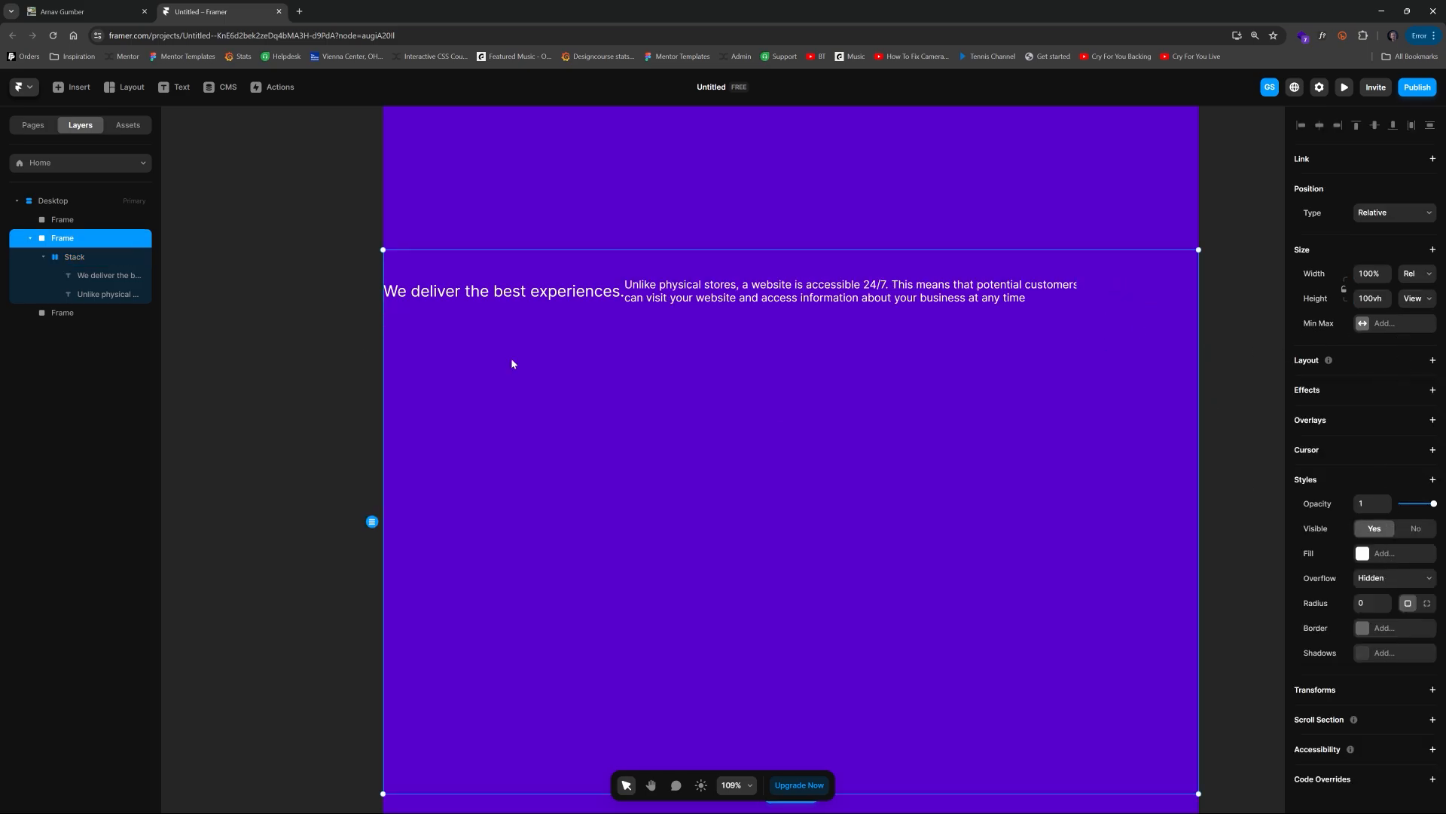
pyautogui.click(1433, 359)
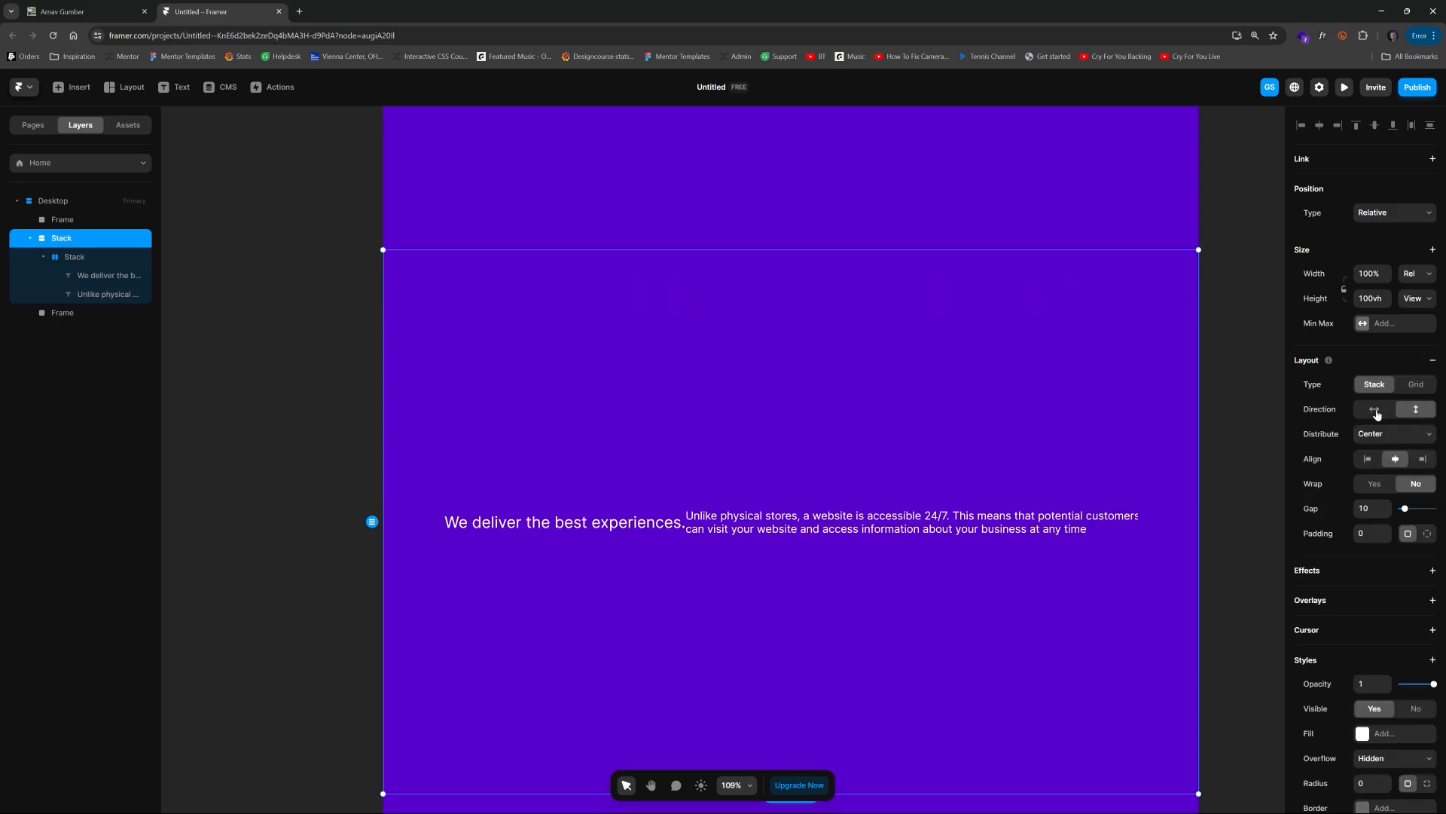
pyautogui.click(1390, 434)
pyautogui.click(1373, 448)
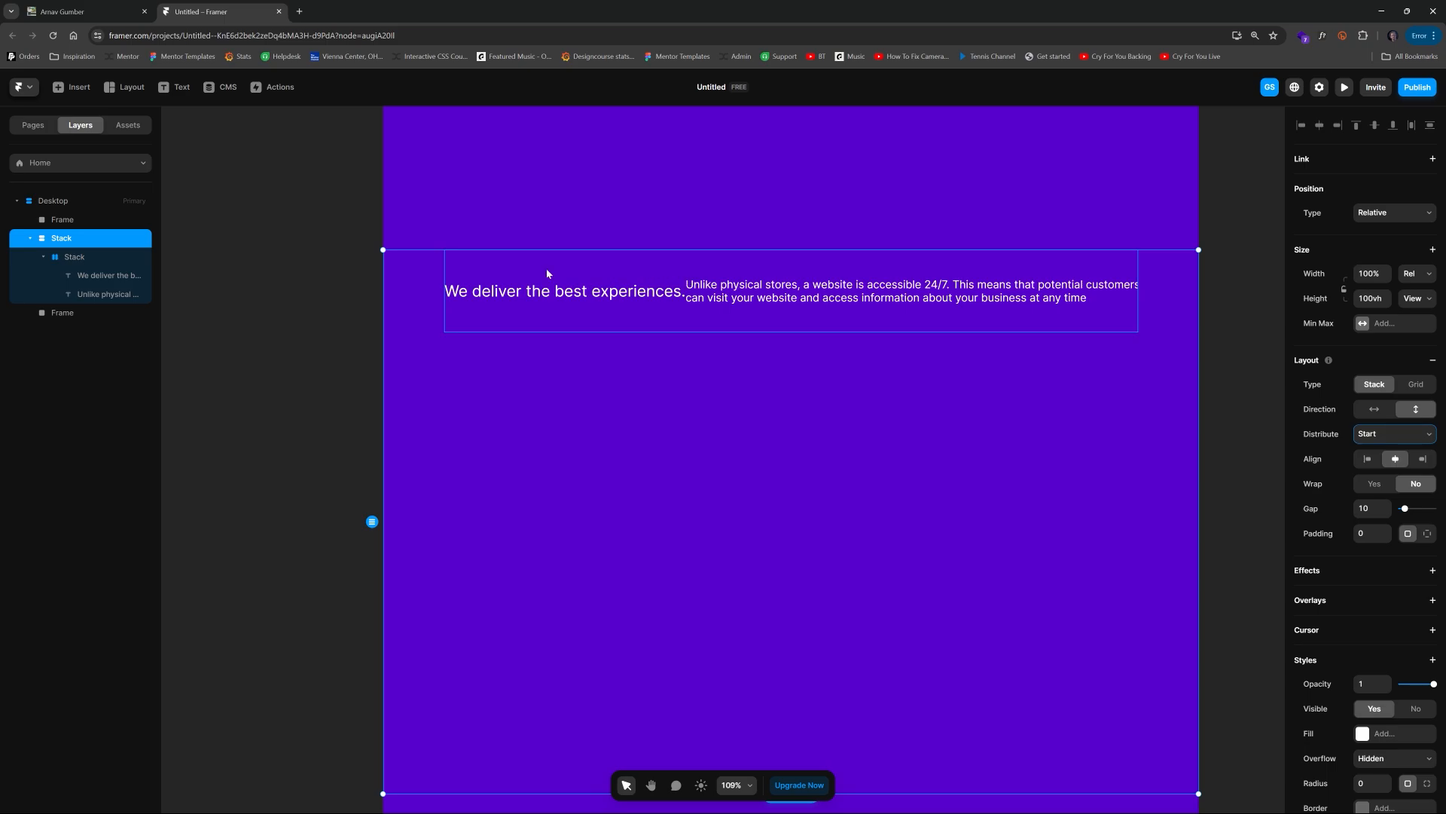
# Step: Set the heading text's width to 1fr so it fills the available space
pyautogui.click(113, 257)
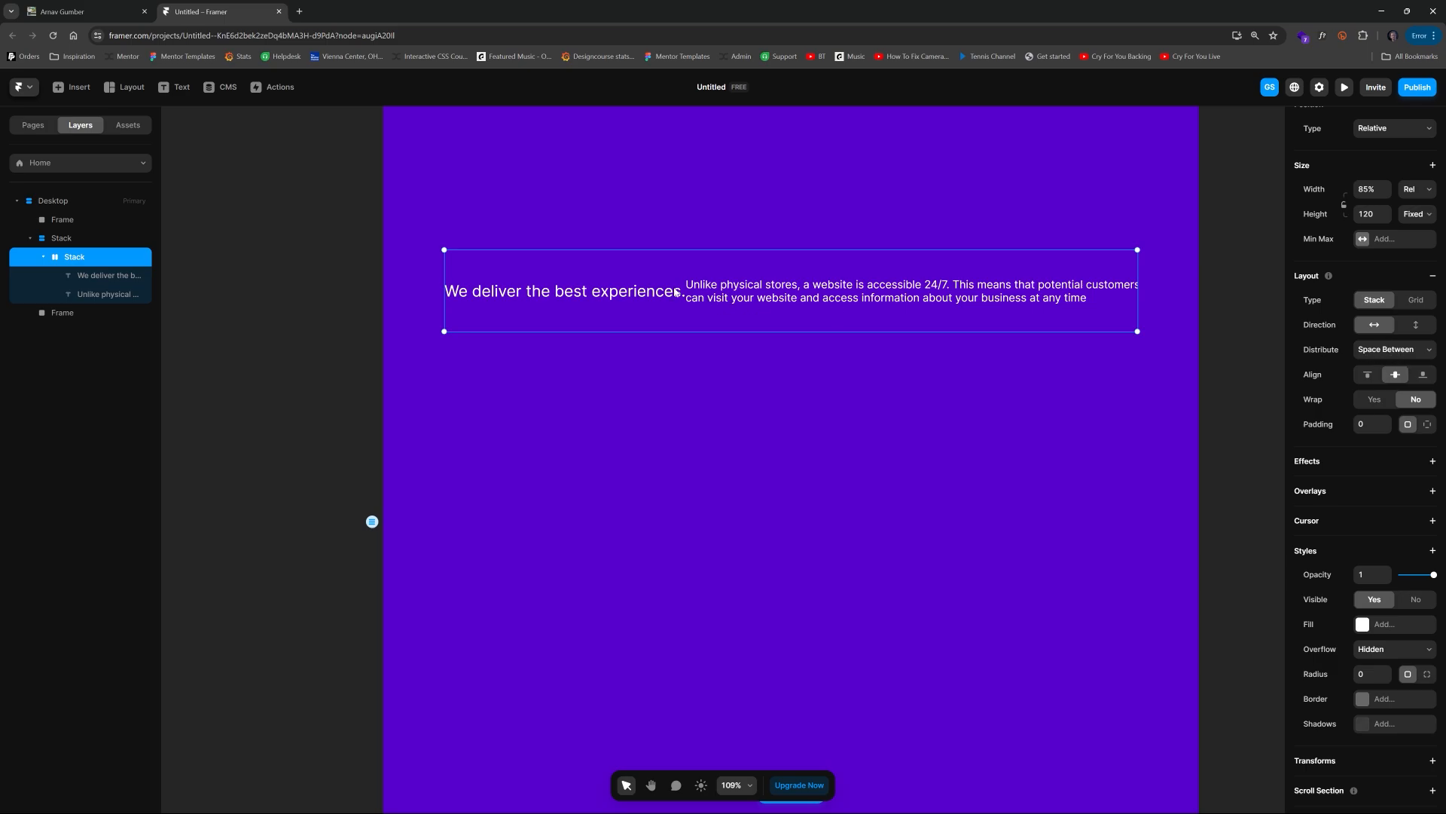
pyautogui.click(700, 291)
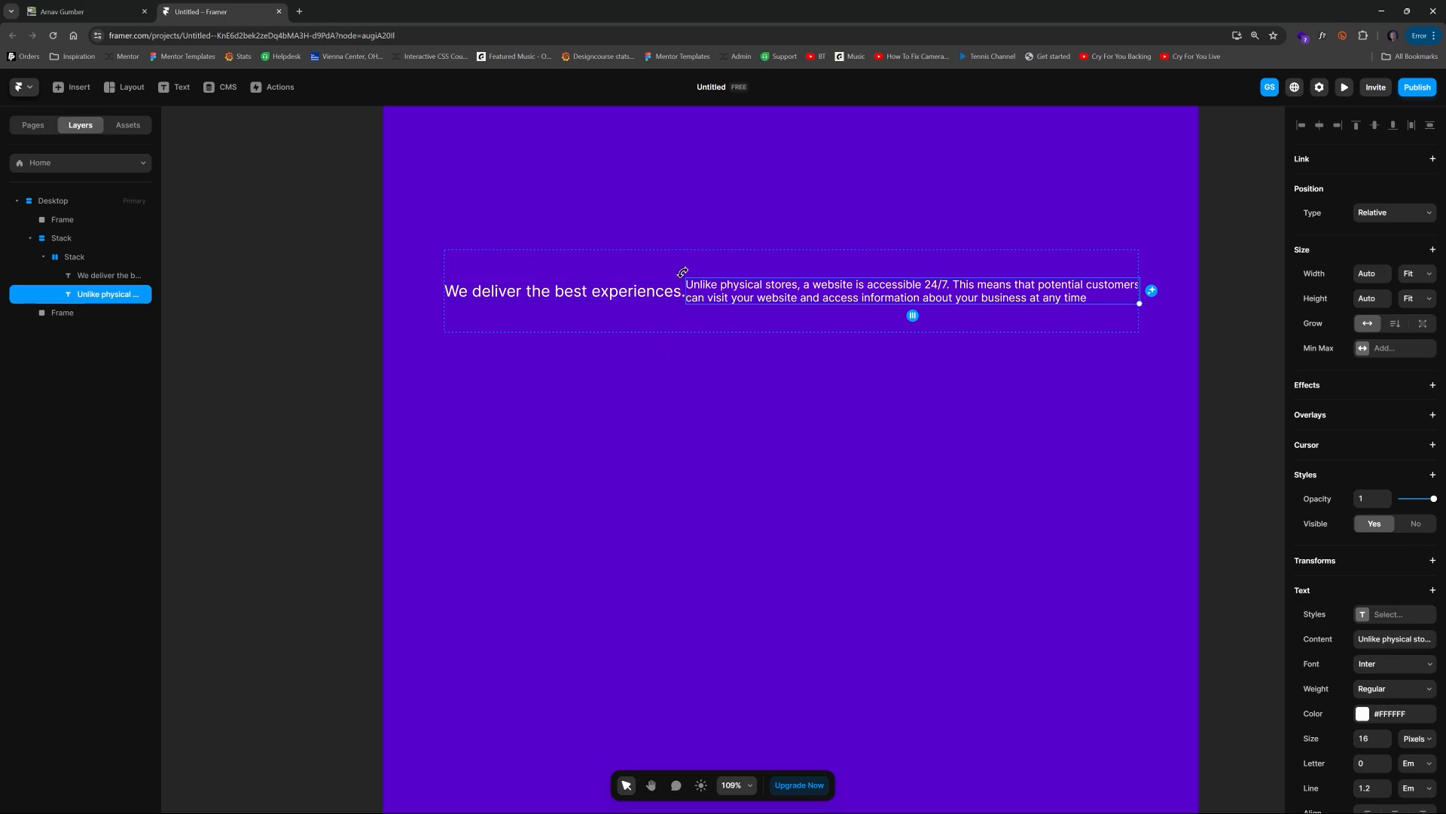
pyautogui.click(677, 292)
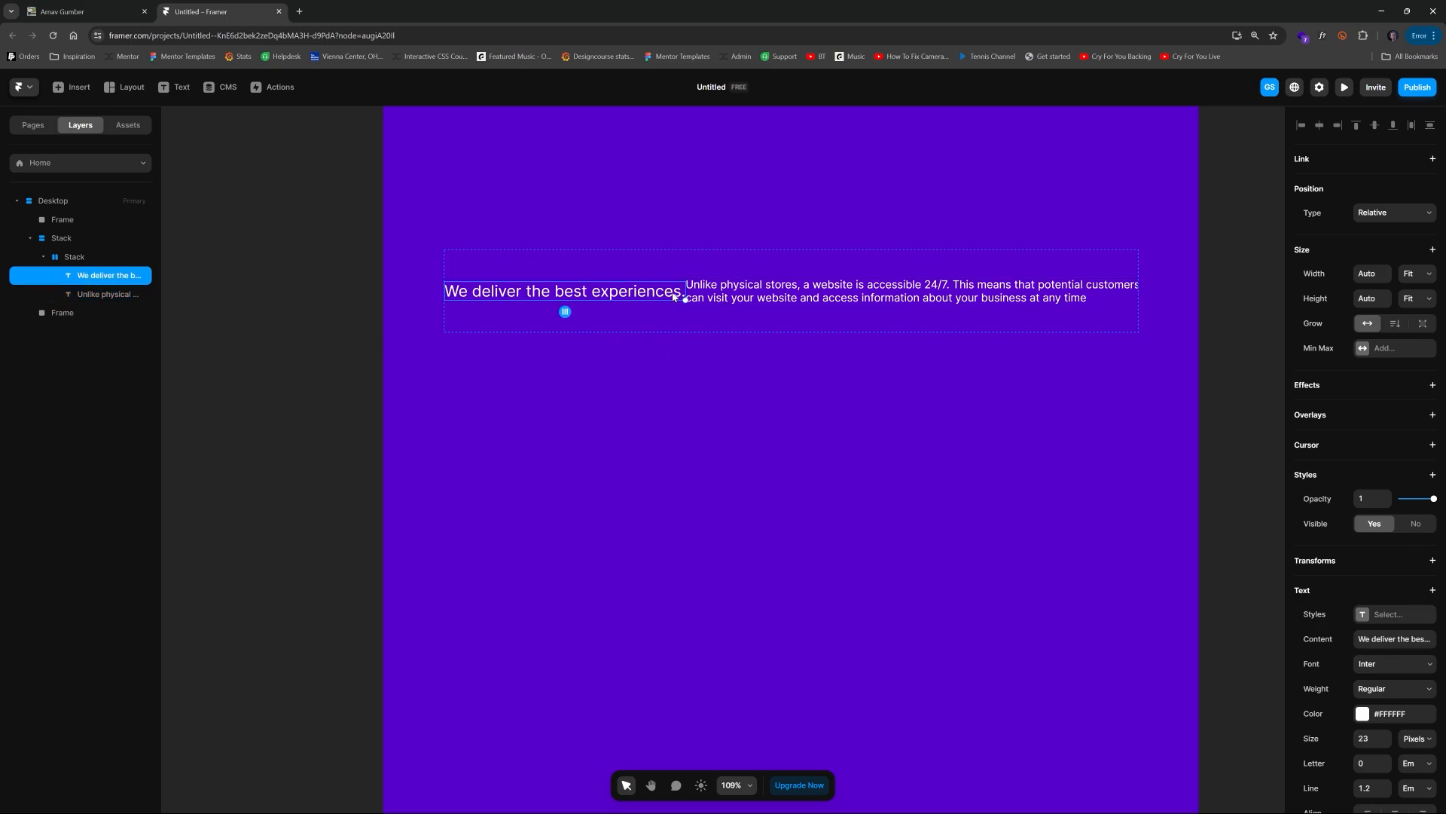
pyautogui.click(1379, 276)
pyautogui.write('1fr')
pyautogui.press('Return')
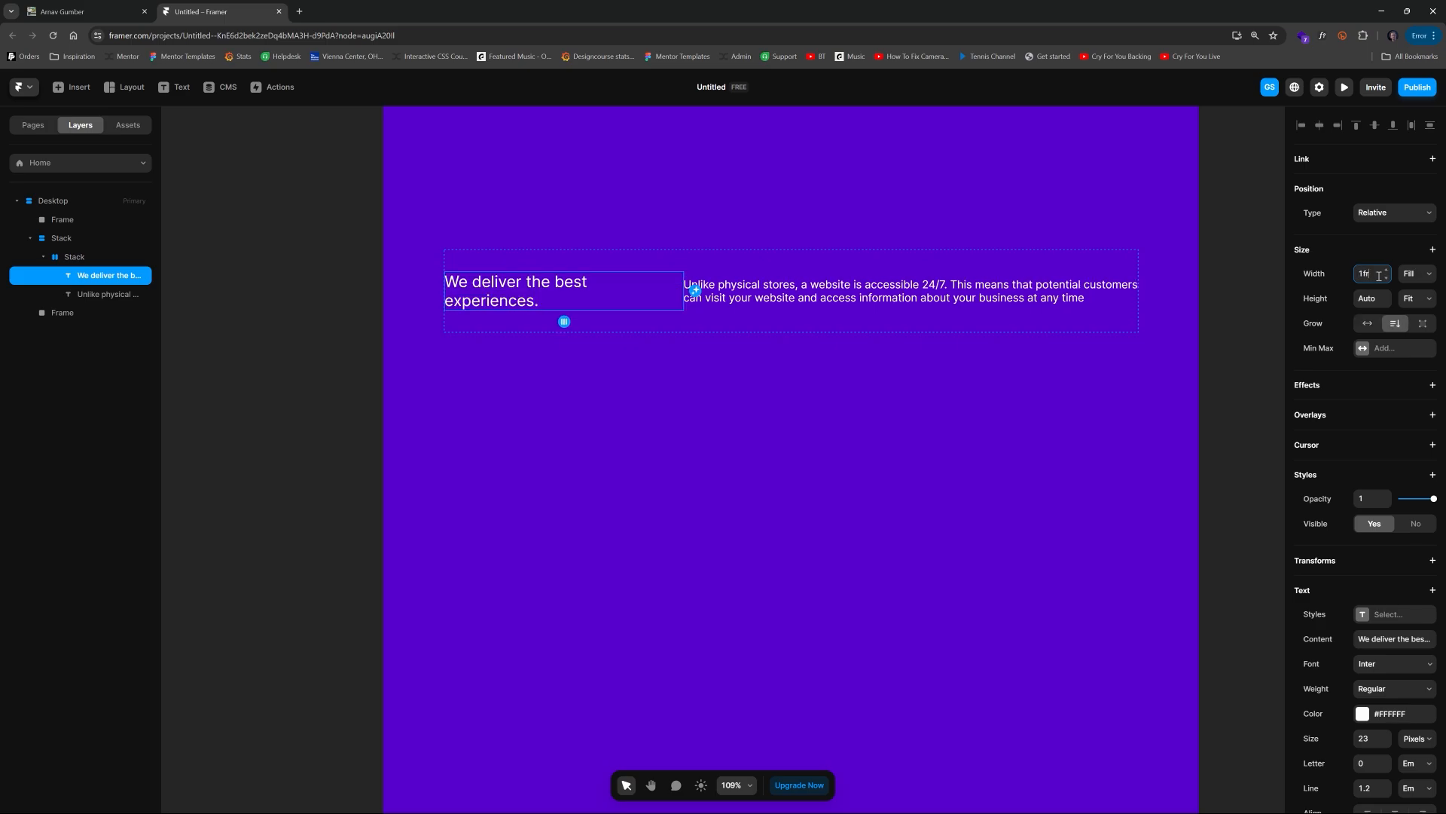
# Step: Align the inner stack's children to the bottom
pyautogui.click(933, 286)
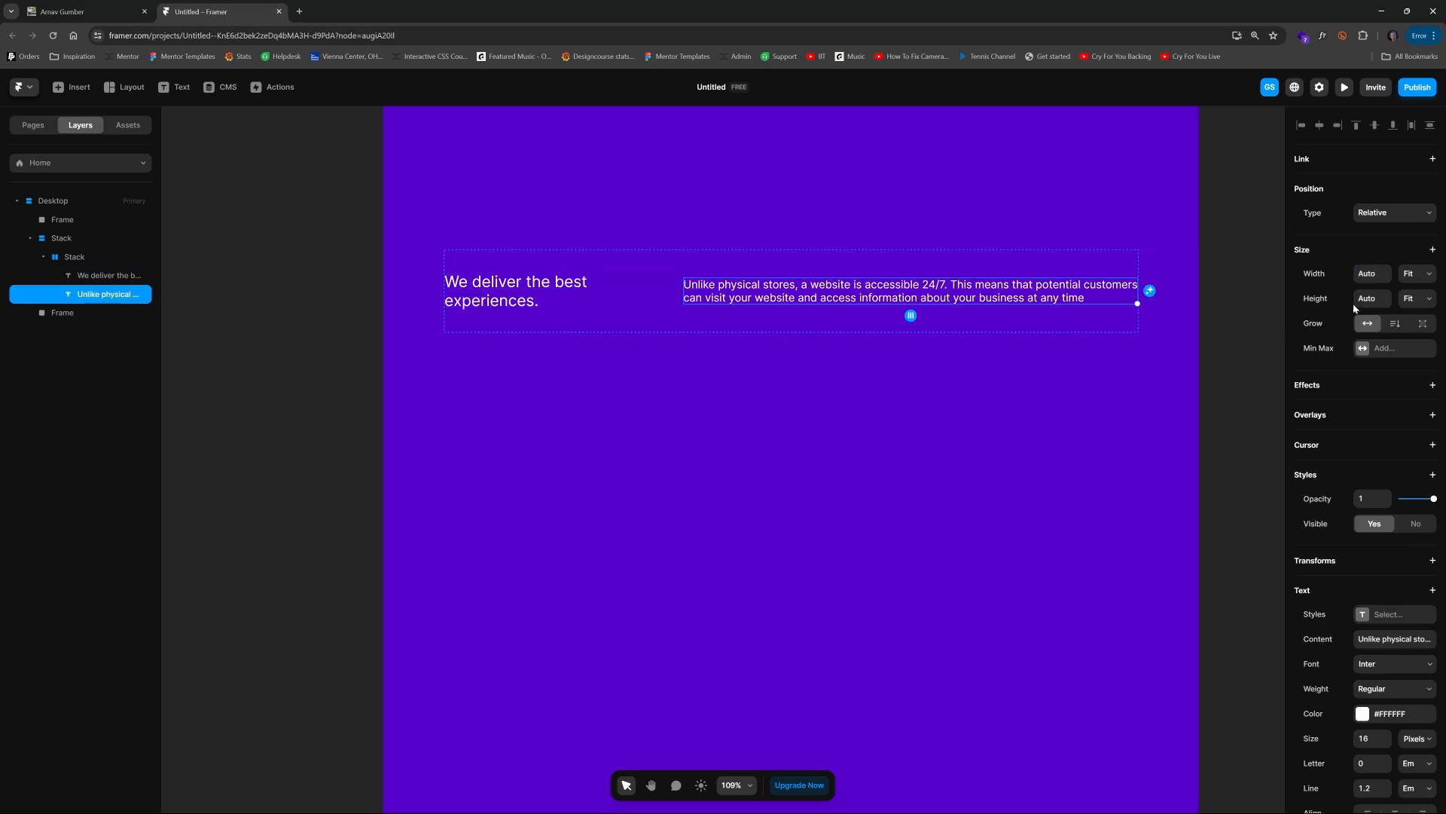
pyautogui.click(1246, 298)
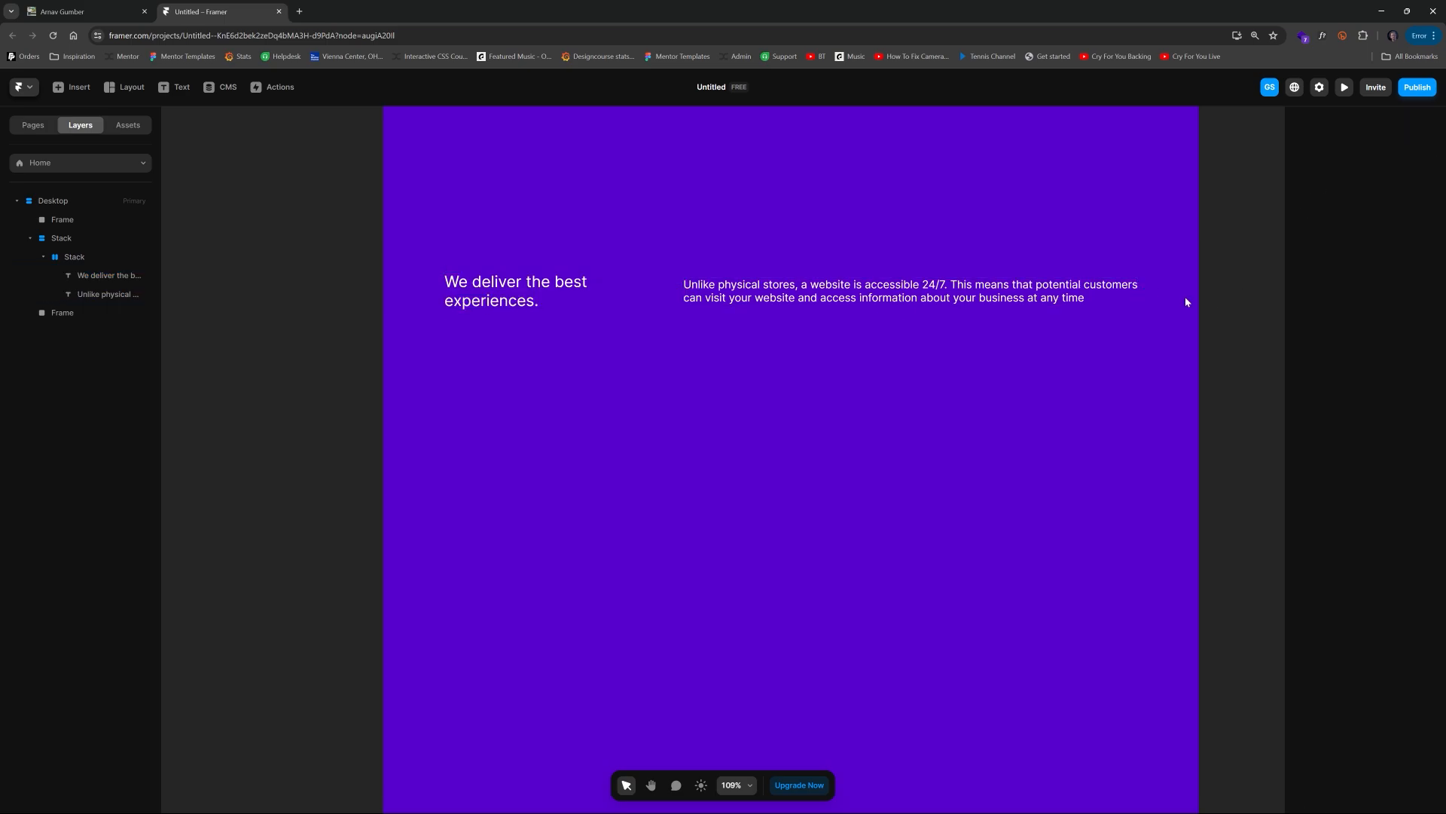
pyautogui.click(694, 273)
pyautogui.click(1423, 374)
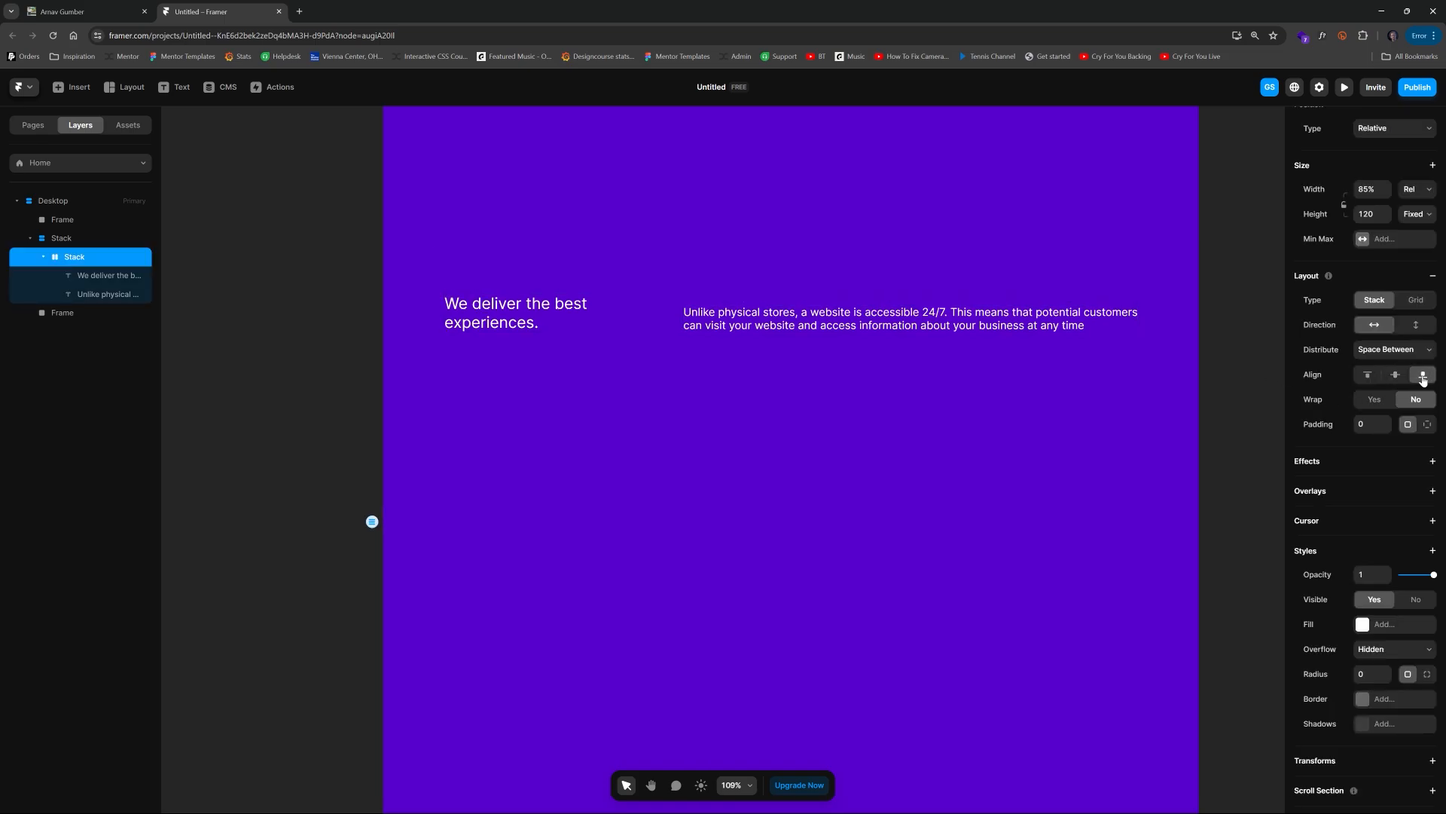
pyautogui.click(249, 259)
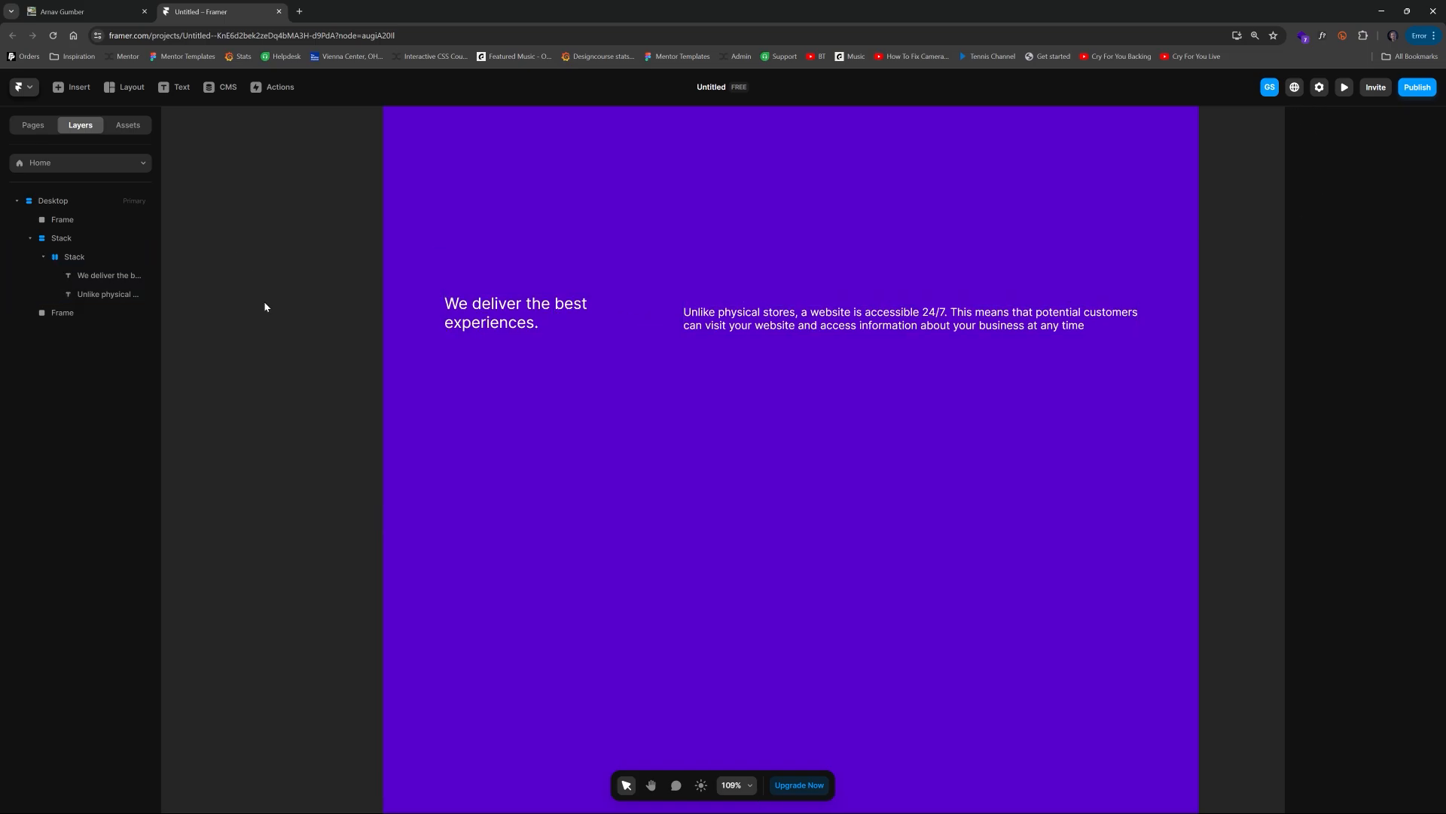
pyautogui.click(1084, 315)
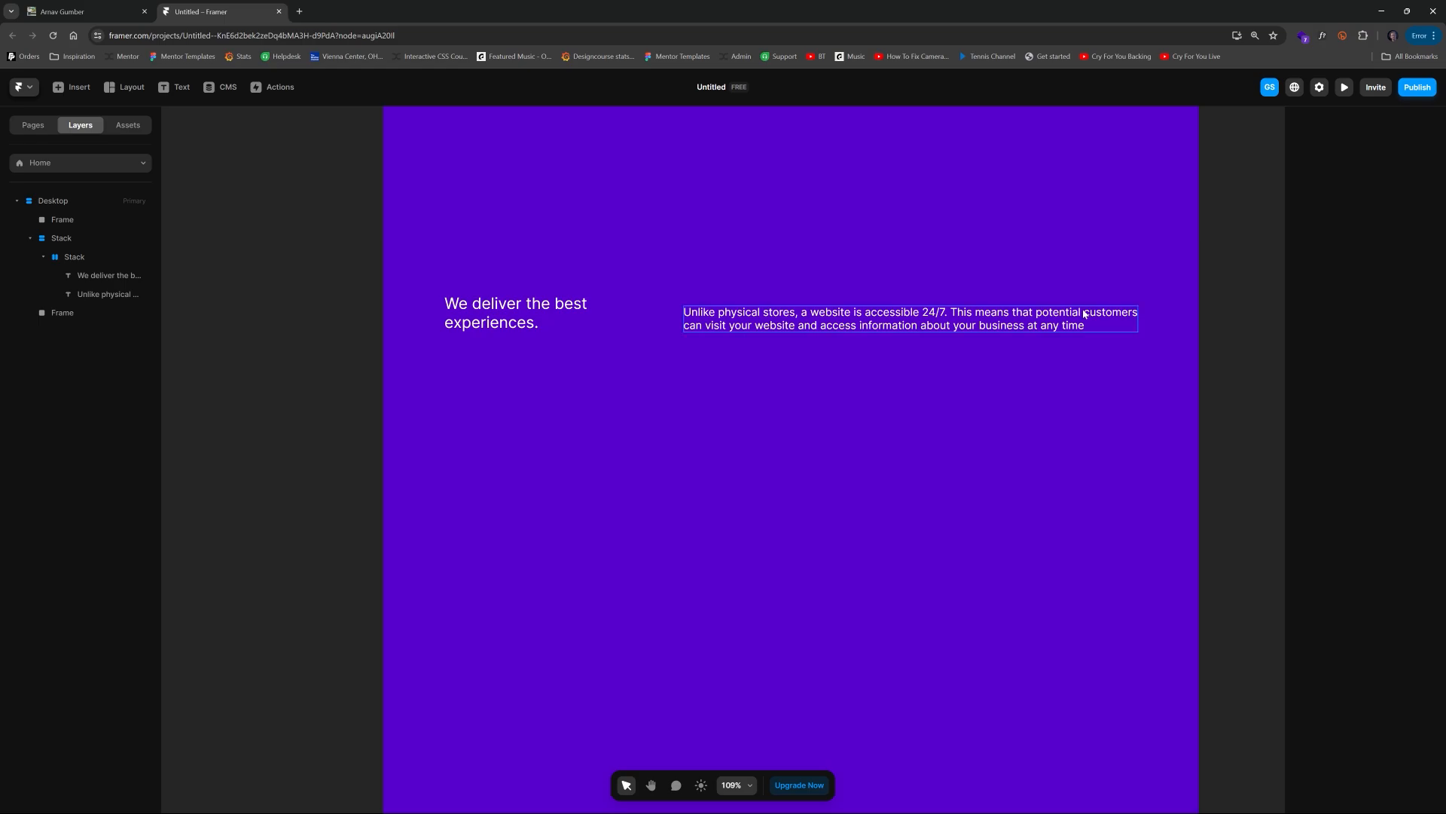
pyautogui.click(480, 297)
pyautogui.click(345, 235)
pyautogui.scroll(-2, 346, 235)
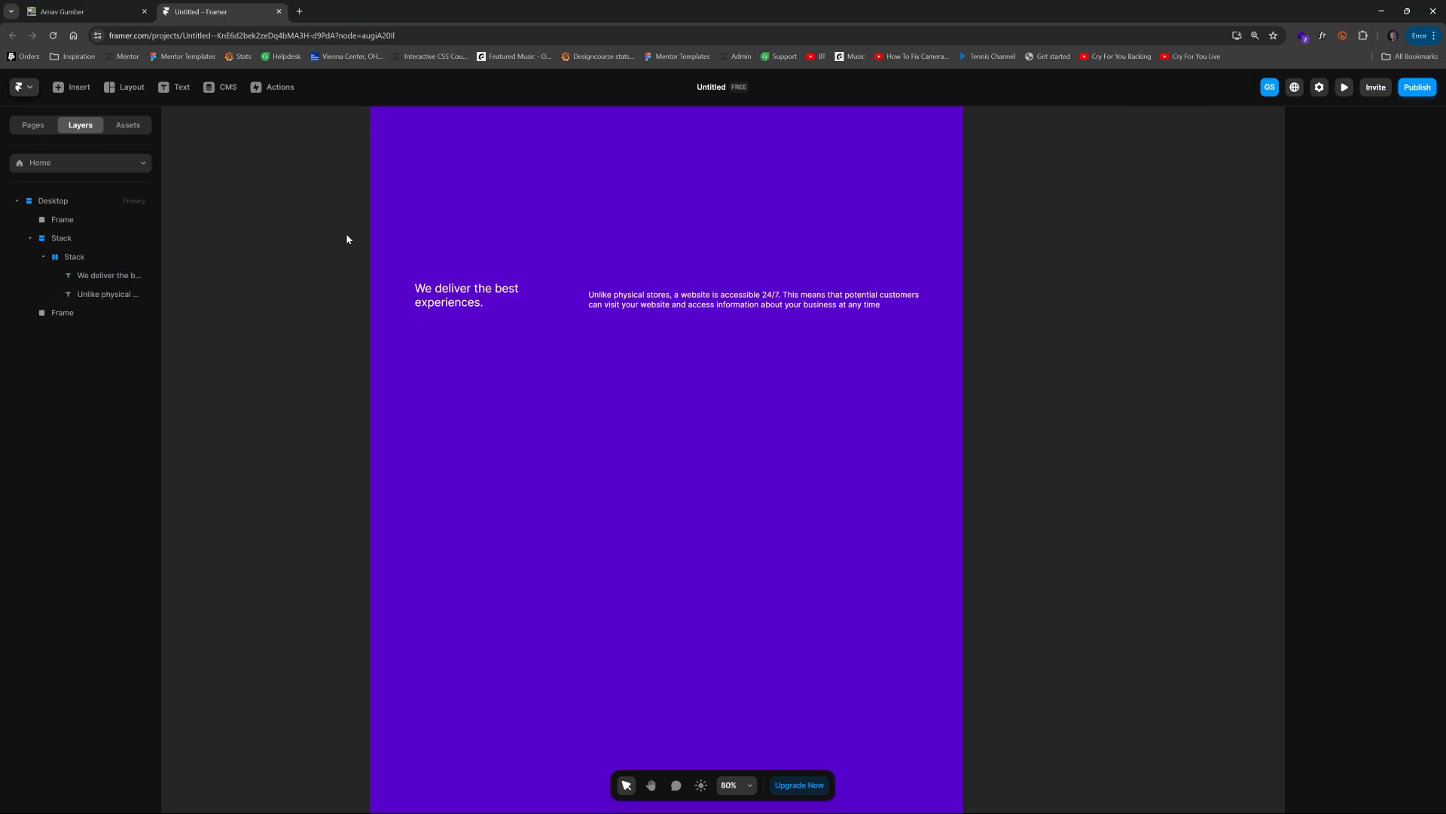
pyautogui.press('space')
pyautogui.moveTo(343, 231); pyautogui.dragTo(497, 383)
pyautogui.scroll(-4, 1049, 304)
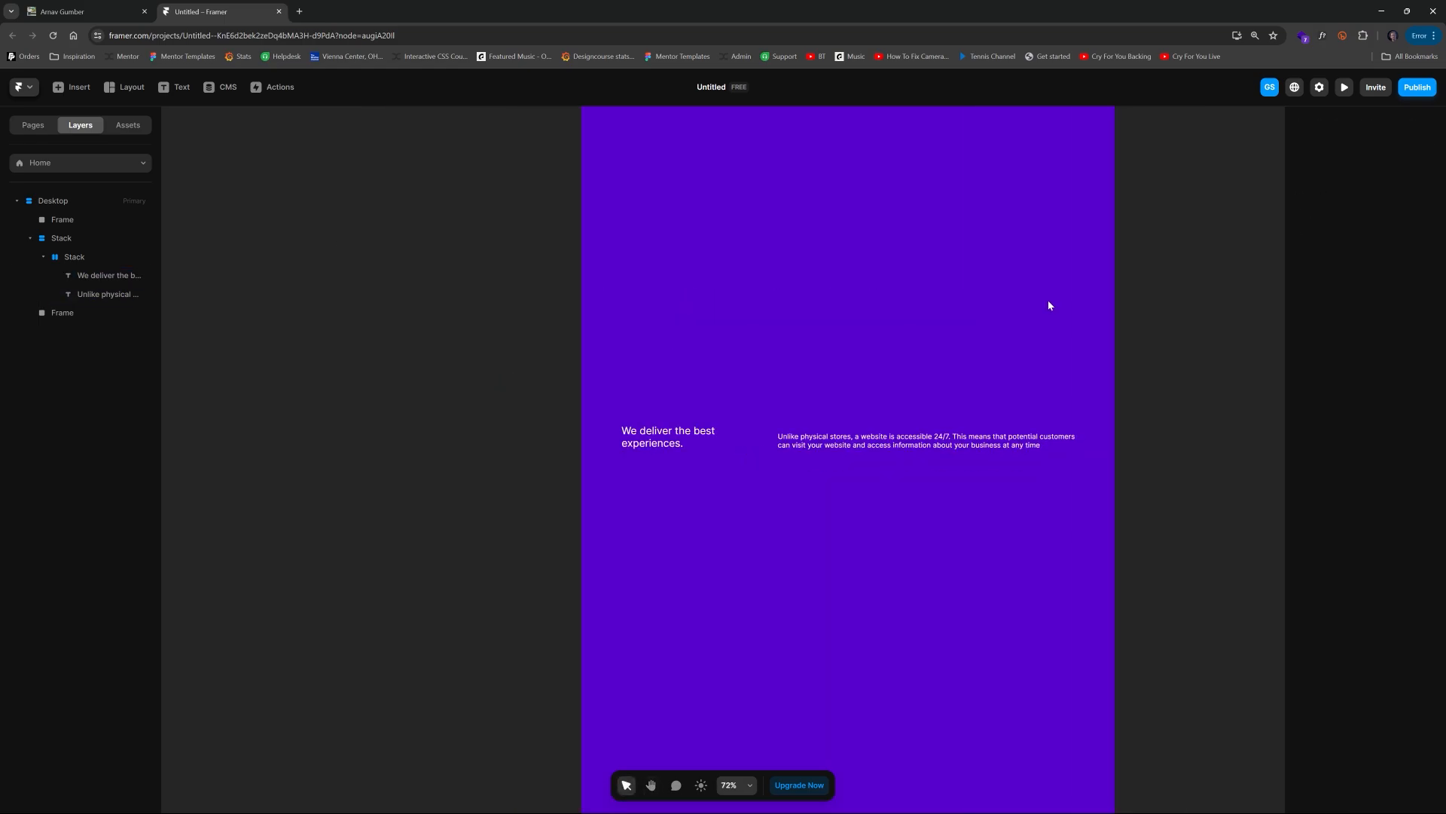
# Step: Try widening the desktop breakpoint frame, then undo the resize
pyautogui.click(821, 178)
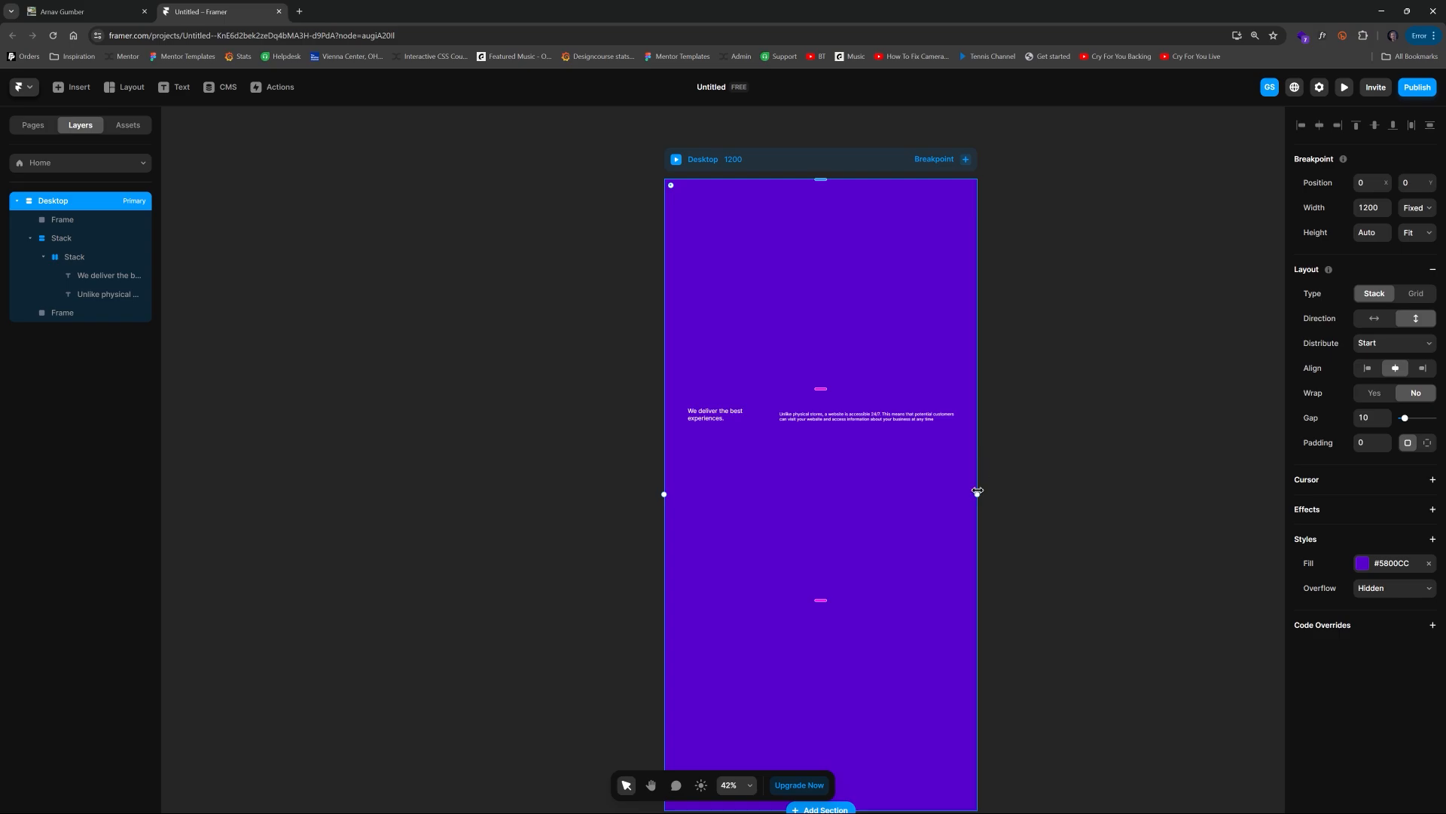
pyautogui.moveTo(977, 491)
pyautogui.mouseDown()
pyautogui.moveTo(888, 491)
pyautogui.moveTo(1023, 489)
pyautogui.moveTo(929, 490)
pyautogui.moveTo(989, 491)
pyautogui.mouseUp()
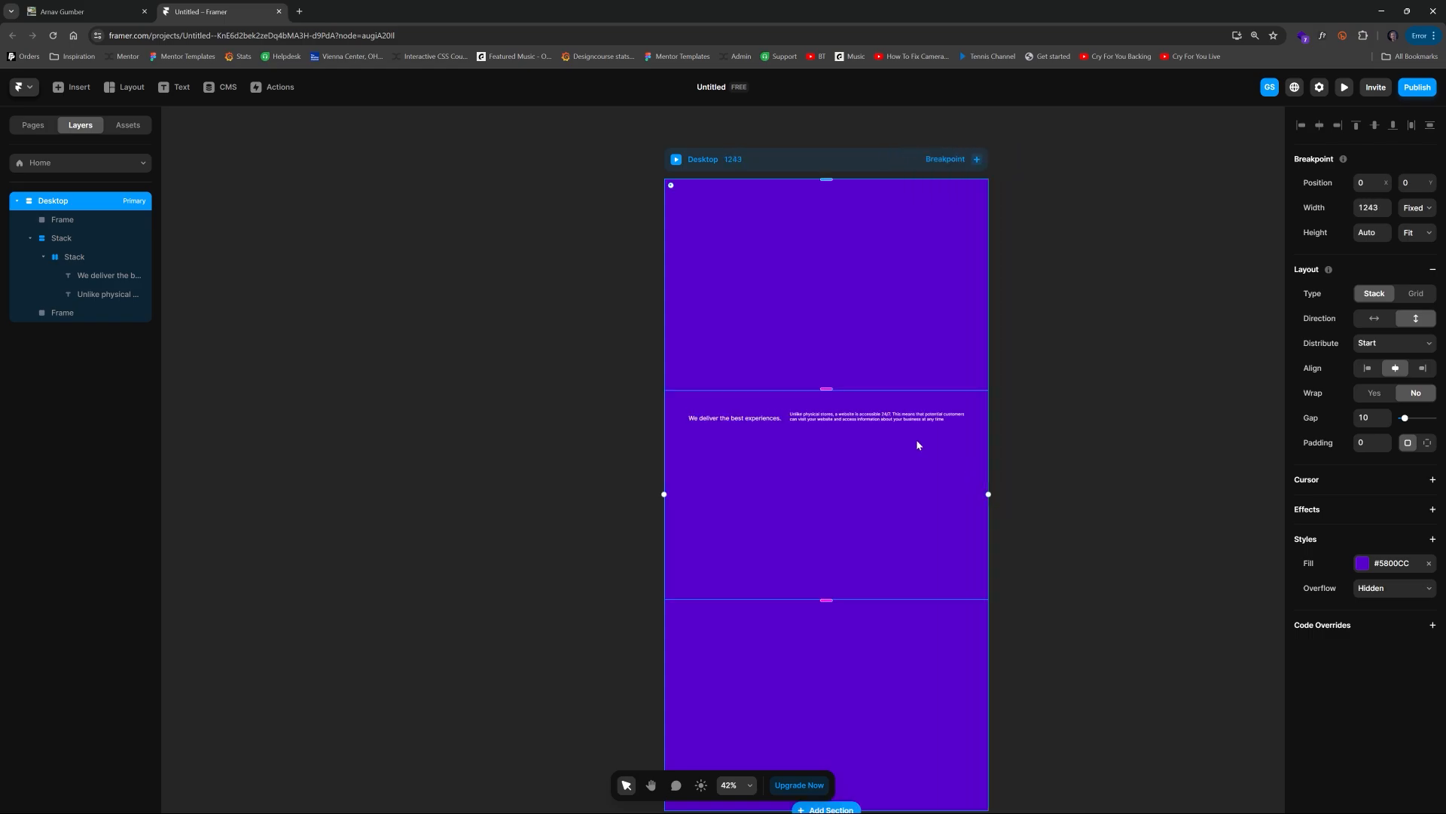
pyautogui.hotkey('ctrl', 'z')
pyautogui.scroll(5, 870, 442)
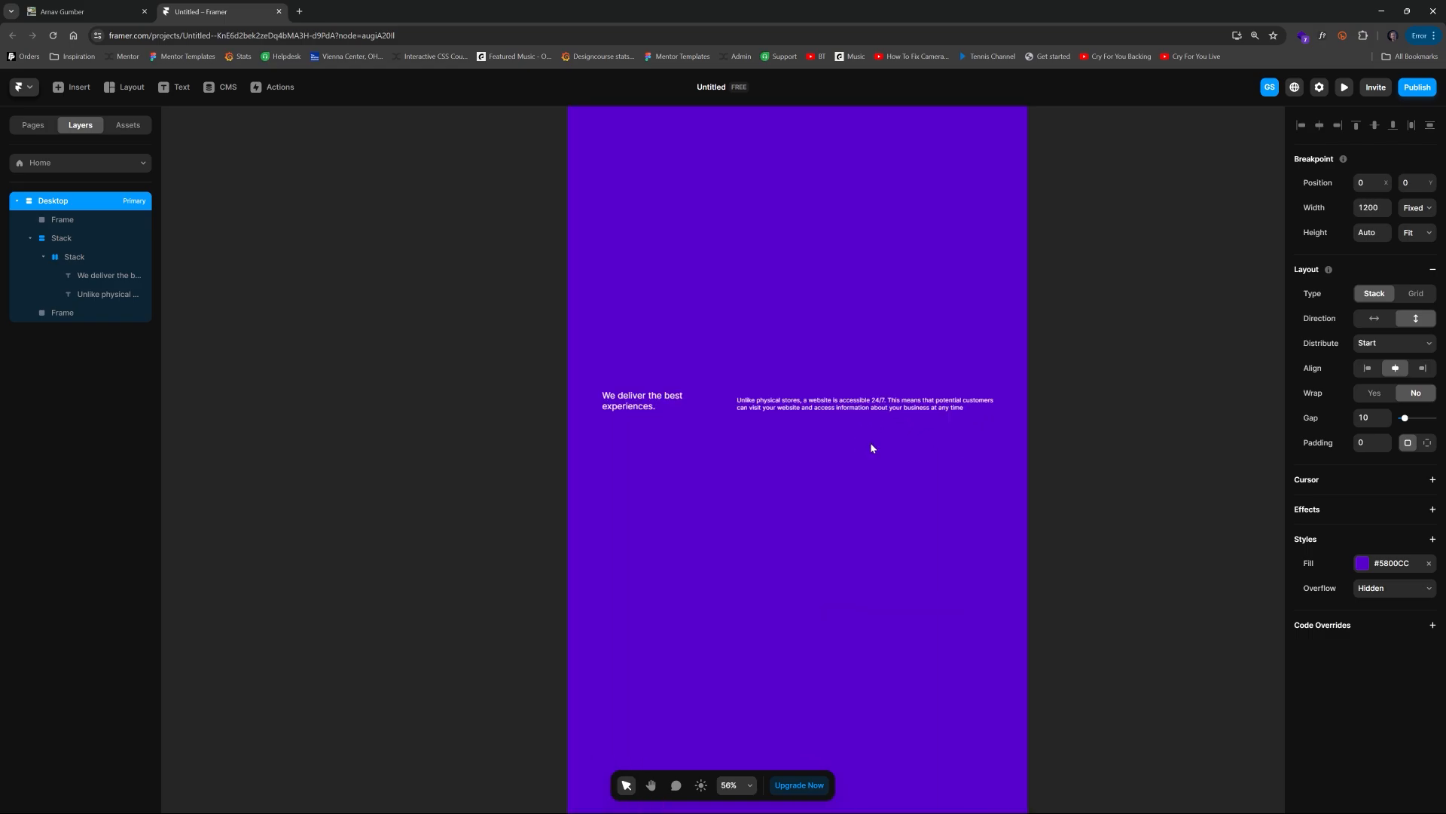
# Step: Set the paragraph's width to 3fr
pyautogui.click(835, 392)
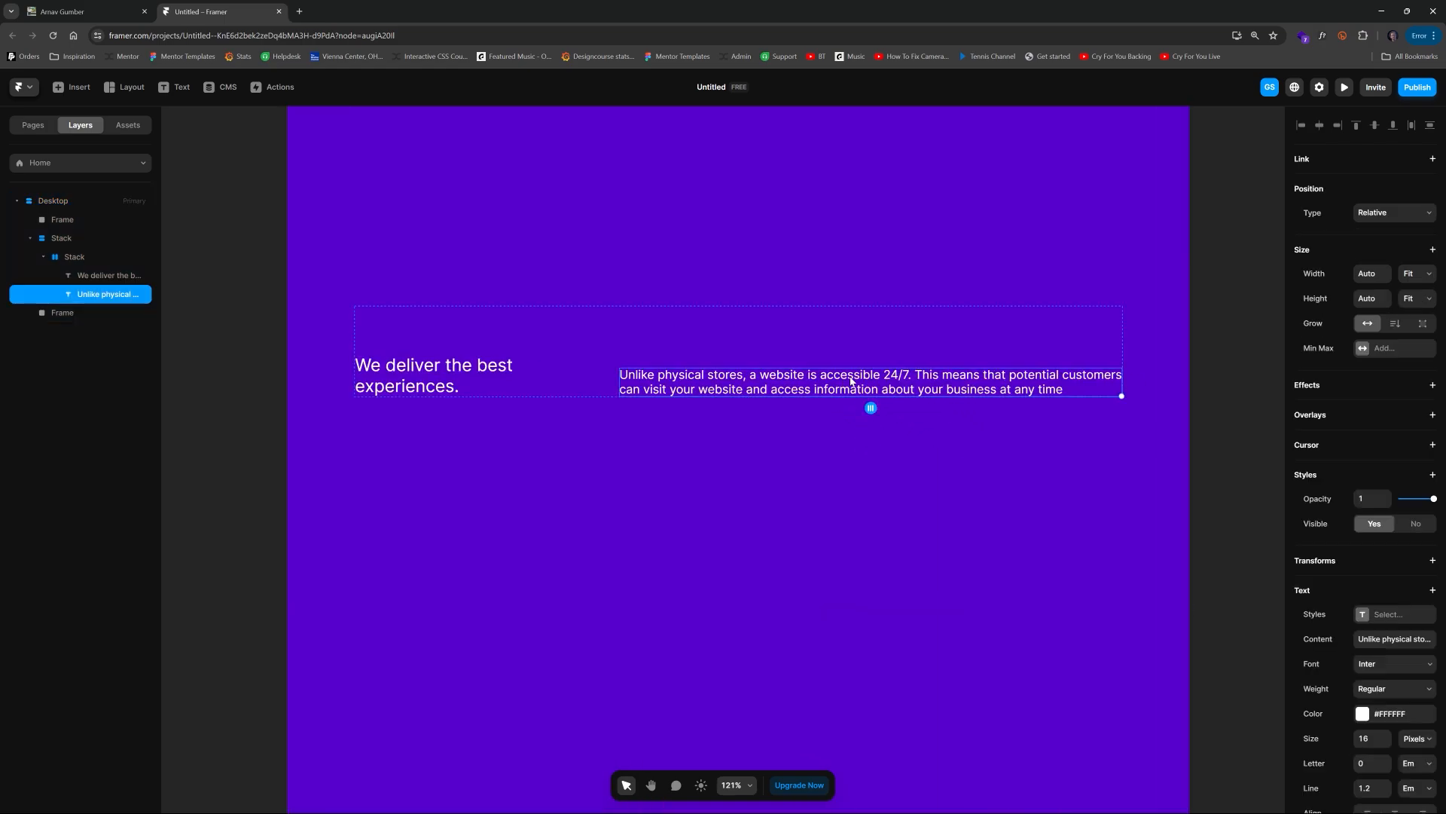
pyautogui.click(1378, 276)
pyautogui.press('Return')
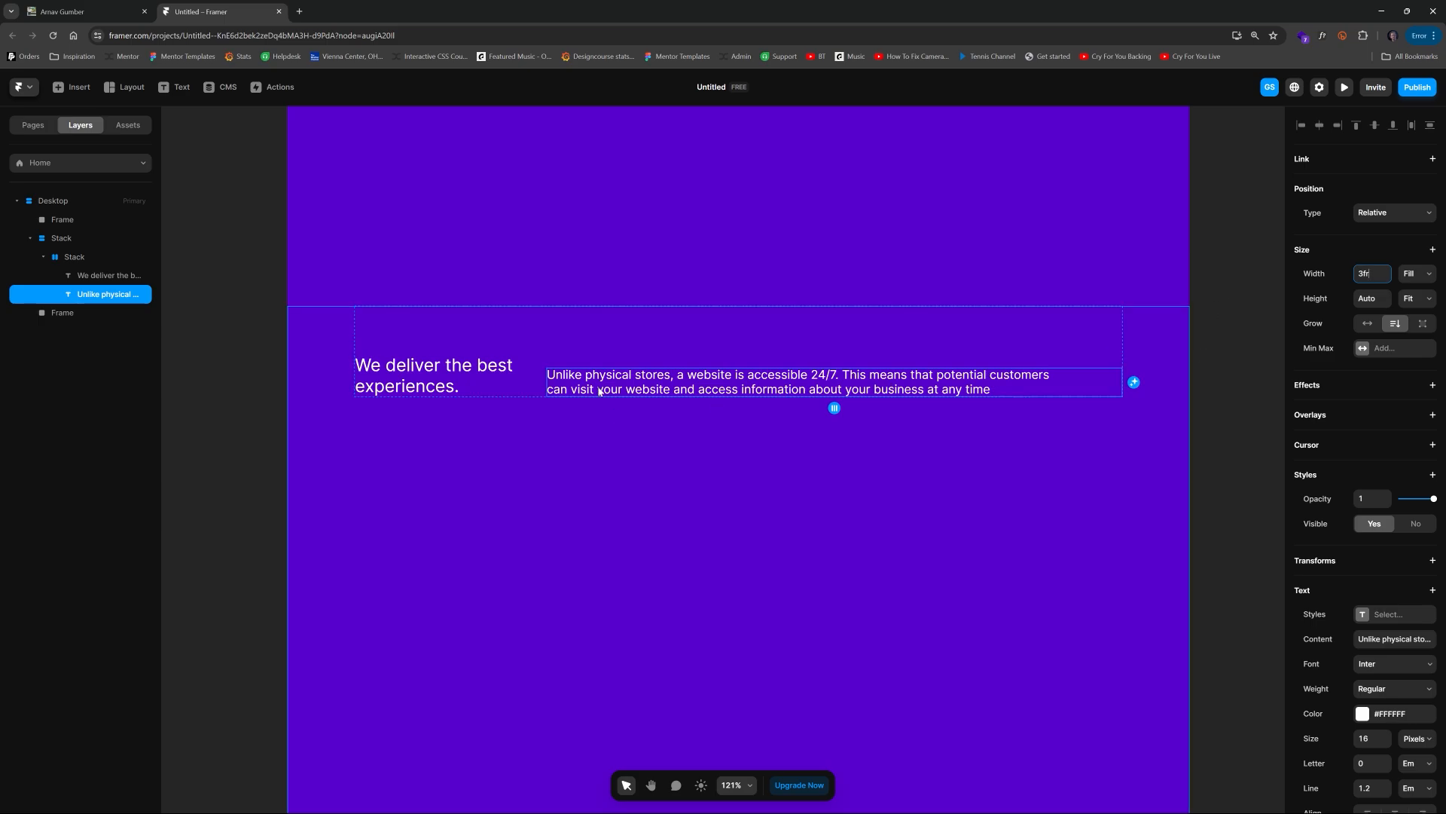
# Step: Remove the line break from the paragraph text
pyautogui.doubleClick(554, 389)
pyautogui.press('BackSpace')
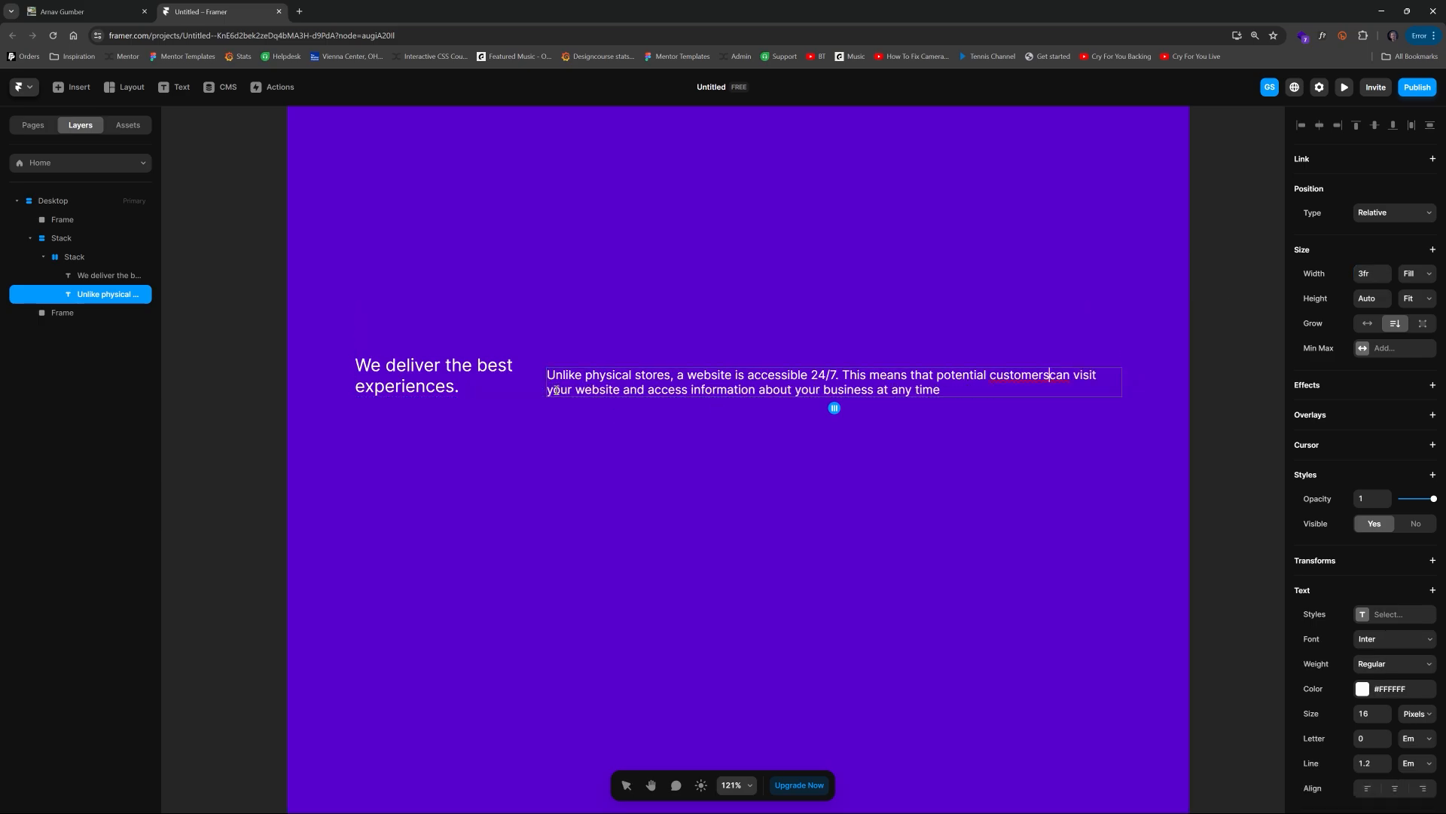
pyautogui.press('Escape')
pyautogui.click(1236, 283)
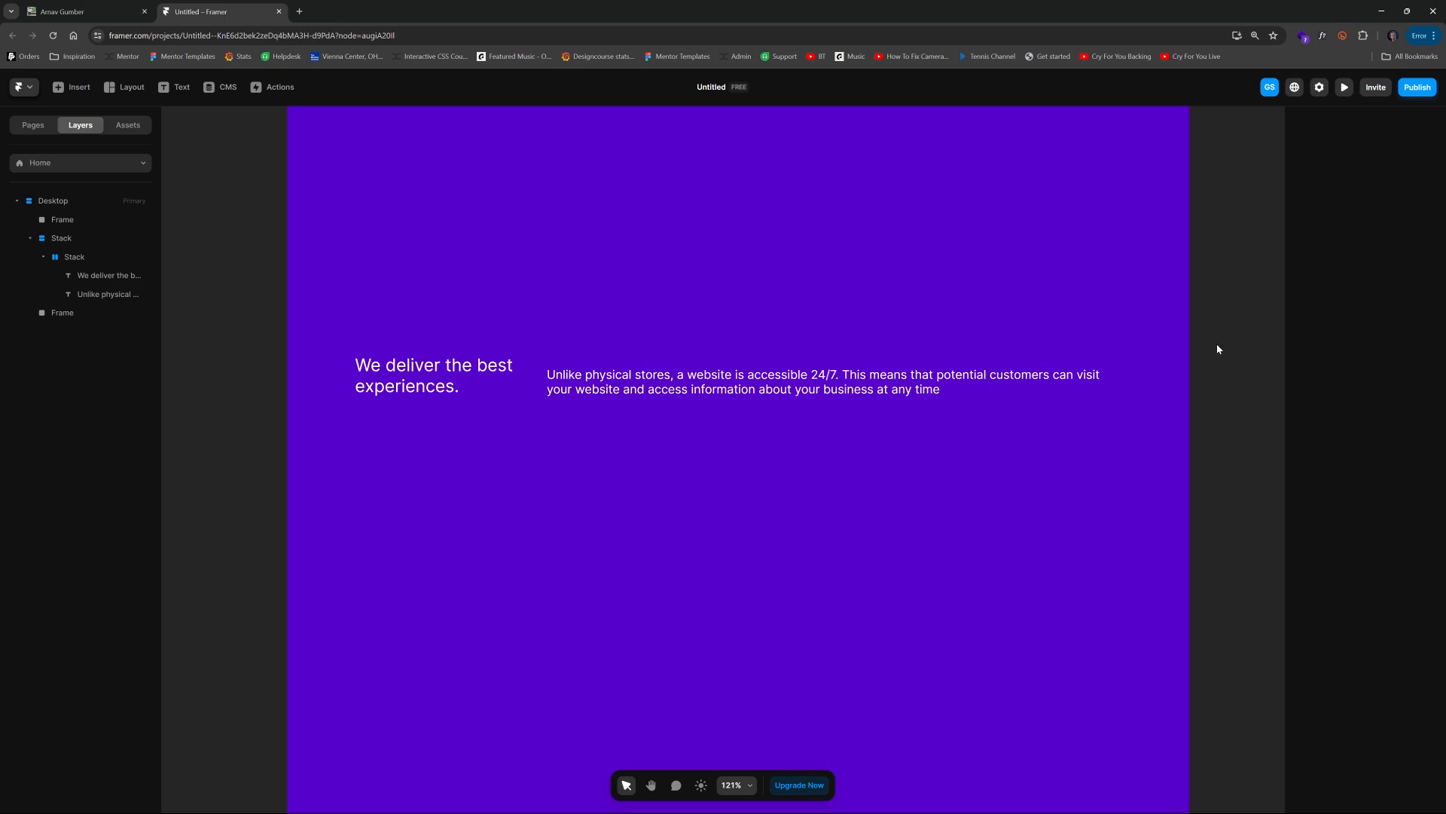
# Step: Resize the desktop breakpoint to about 1196 px wide
pyautogui.scroll(-6, 1218, 344)
pyautogui.click(910, 153)
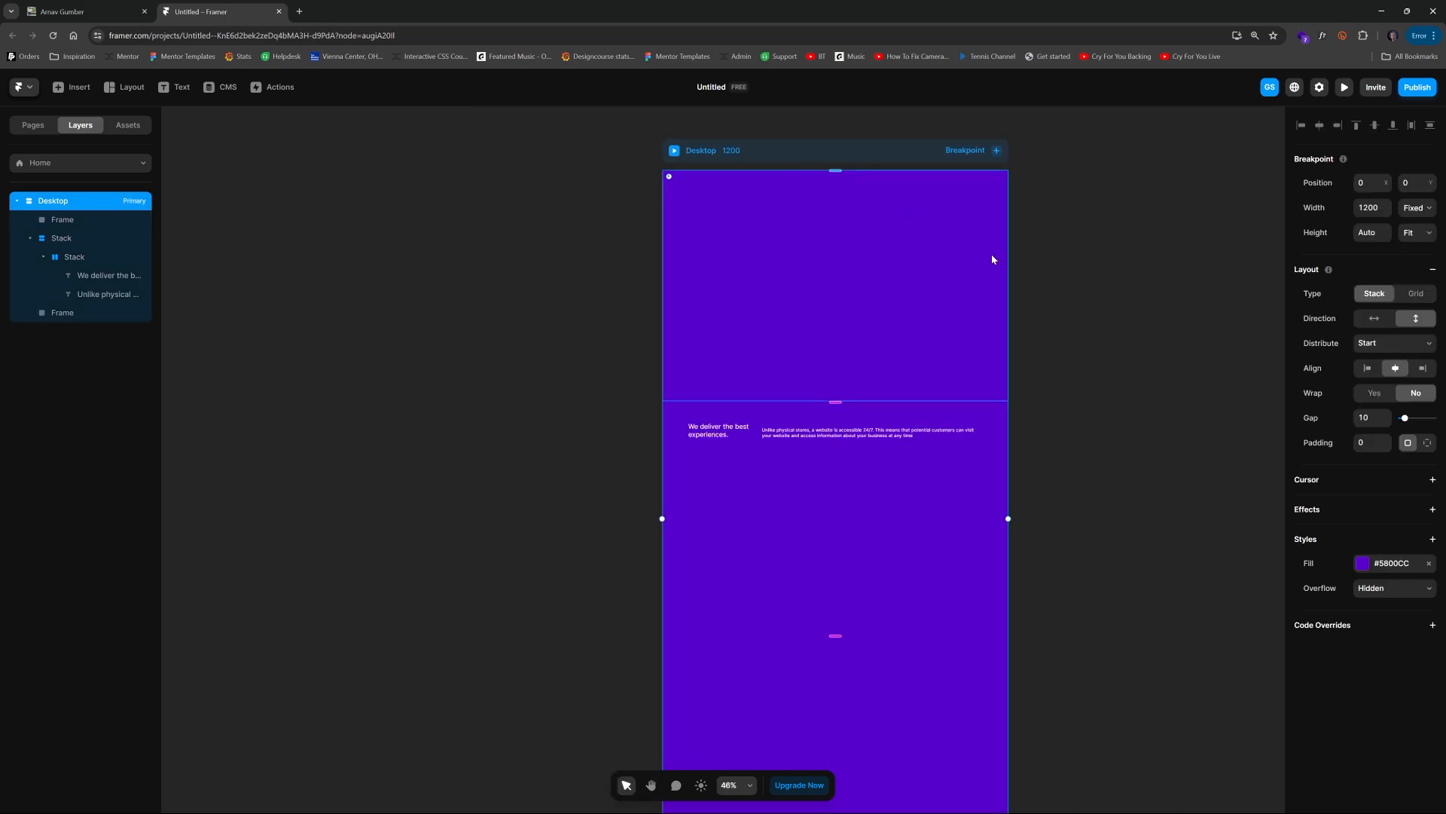
pyautogui.click(1013, 253)
pyautogui.click(935, 146)
pyautogui.moveTo(1008, 210); pyautogui.dragTo(1007, 251)
pyautogui.scroll(10, 802, 432)
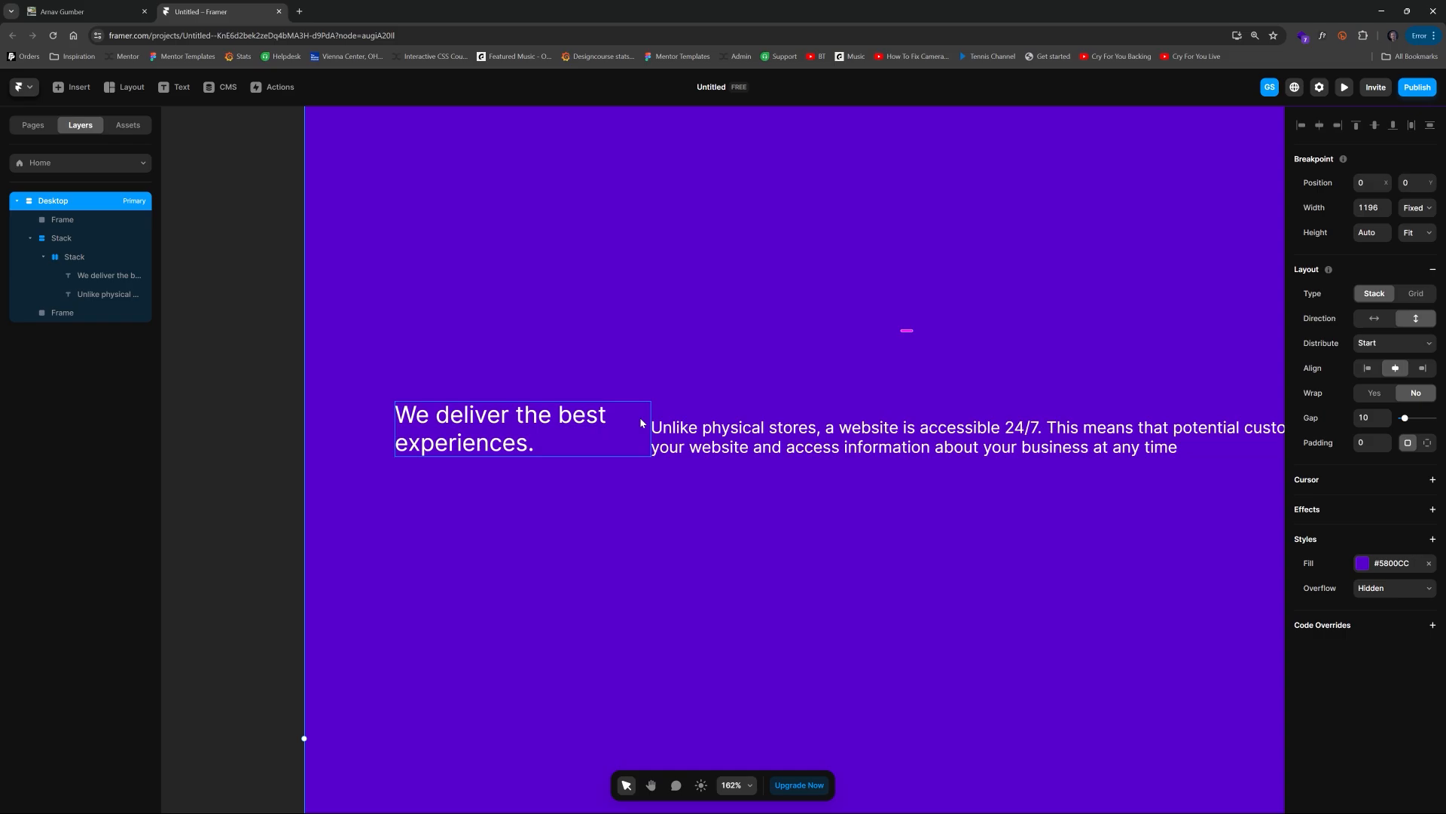
# Step: Duplicate the heading text and delete the copy
pyautogui.click(596, 430)
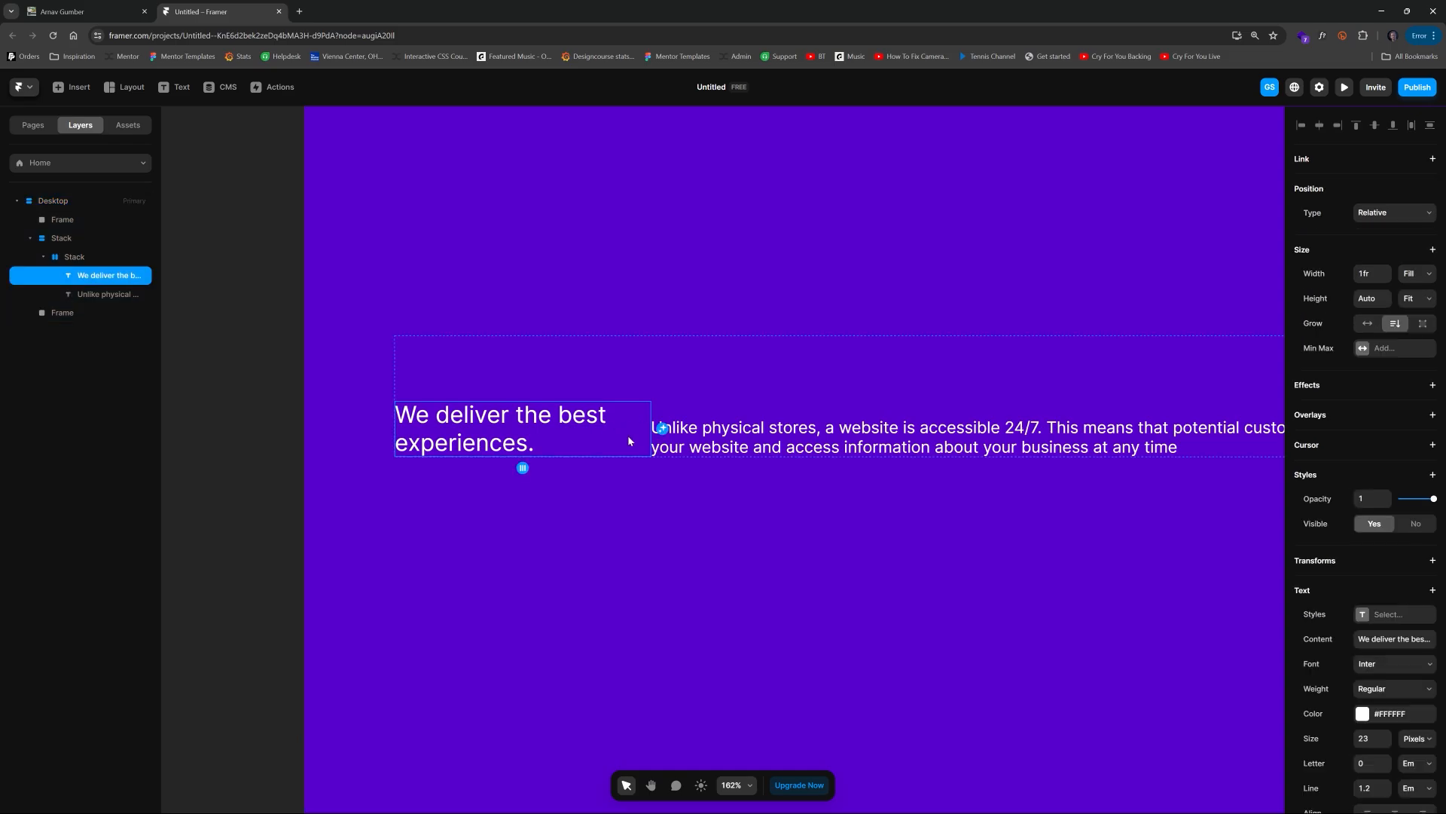
pyautogui.hotkey('ctrl', 'd')
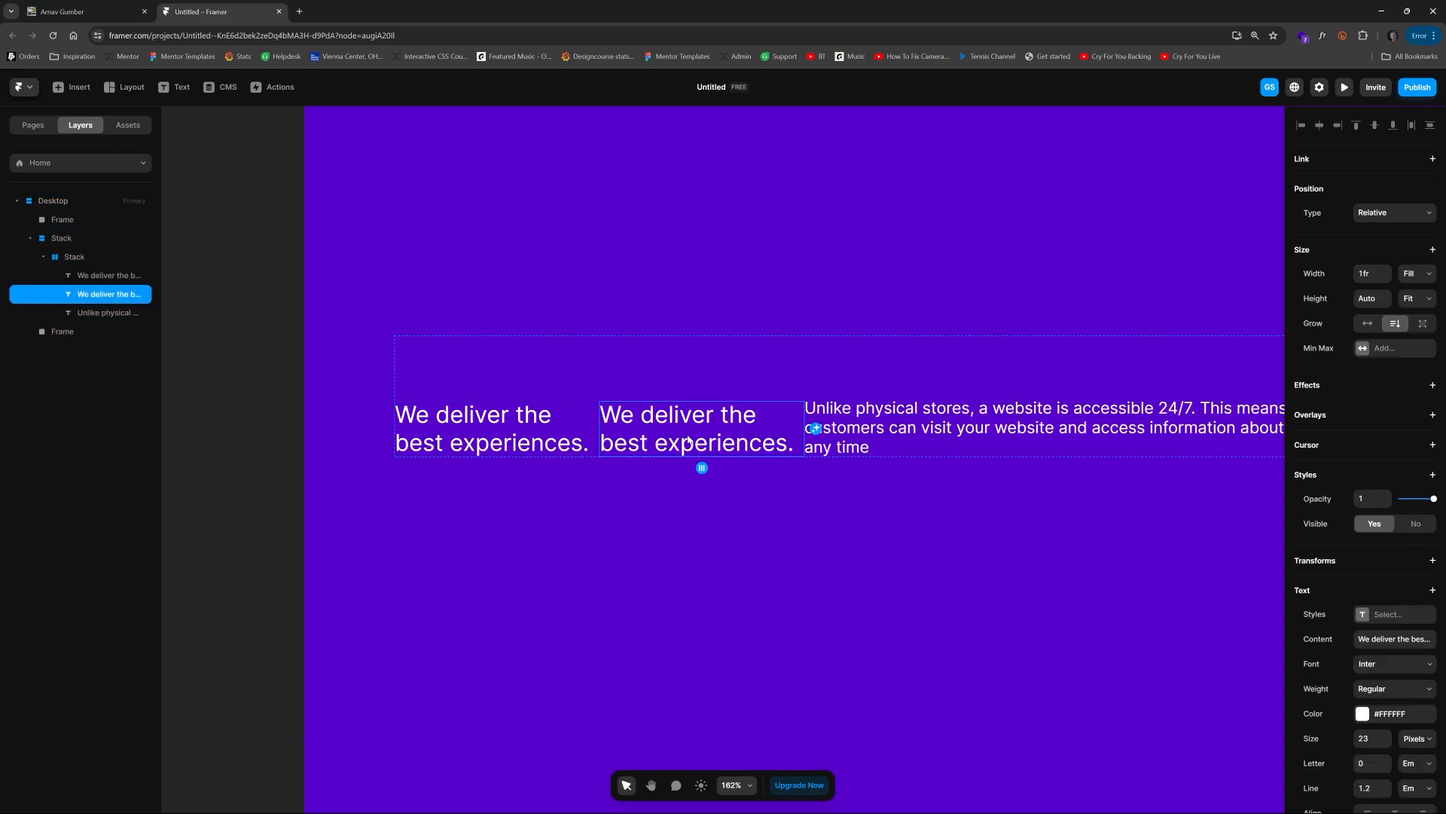
pyautogui.press('Delete')
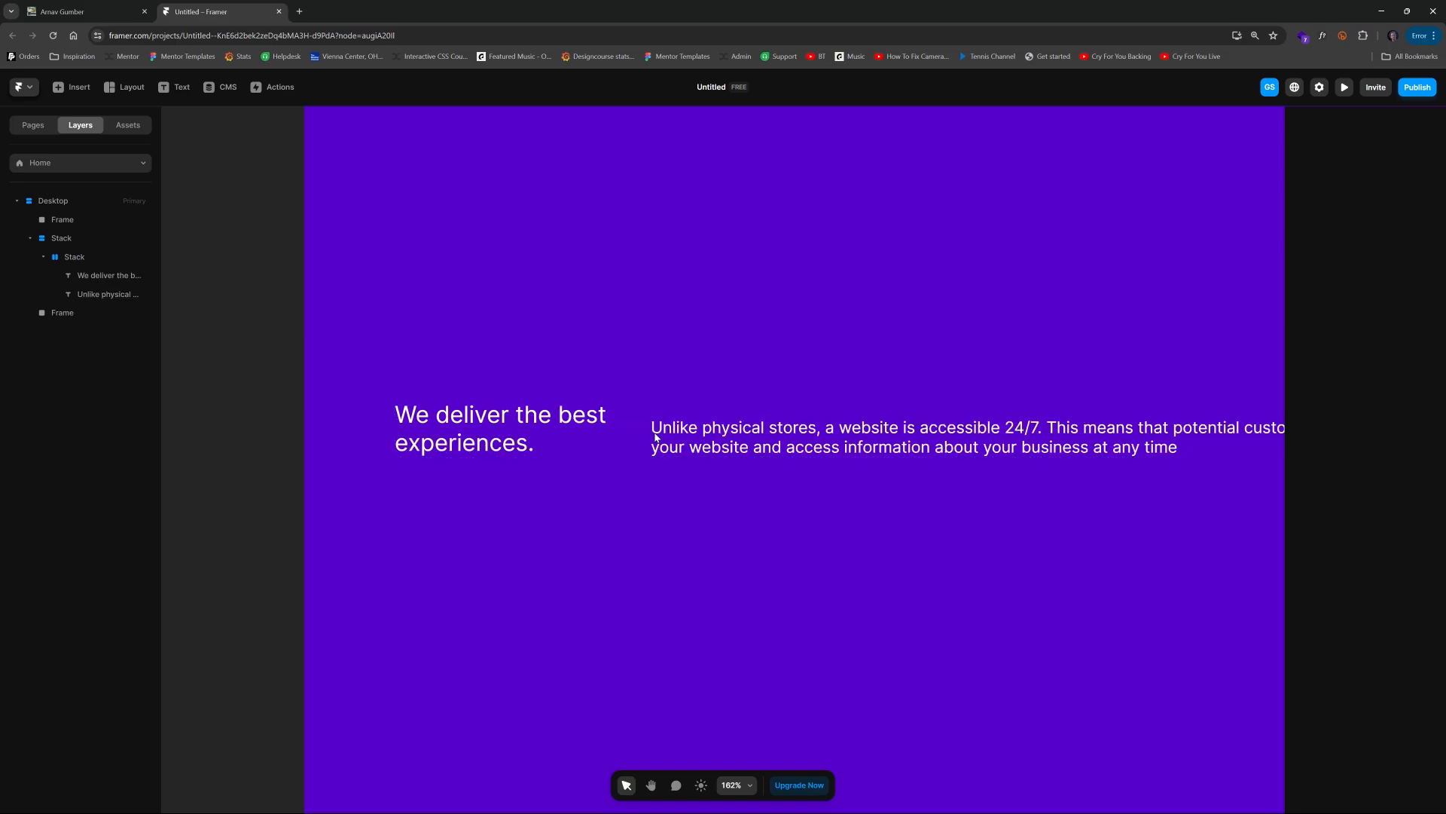
# Step: Draw a small frame of about 42 × 48 between the heading and the paragraph and remove its fill
pyautogui.press('f')
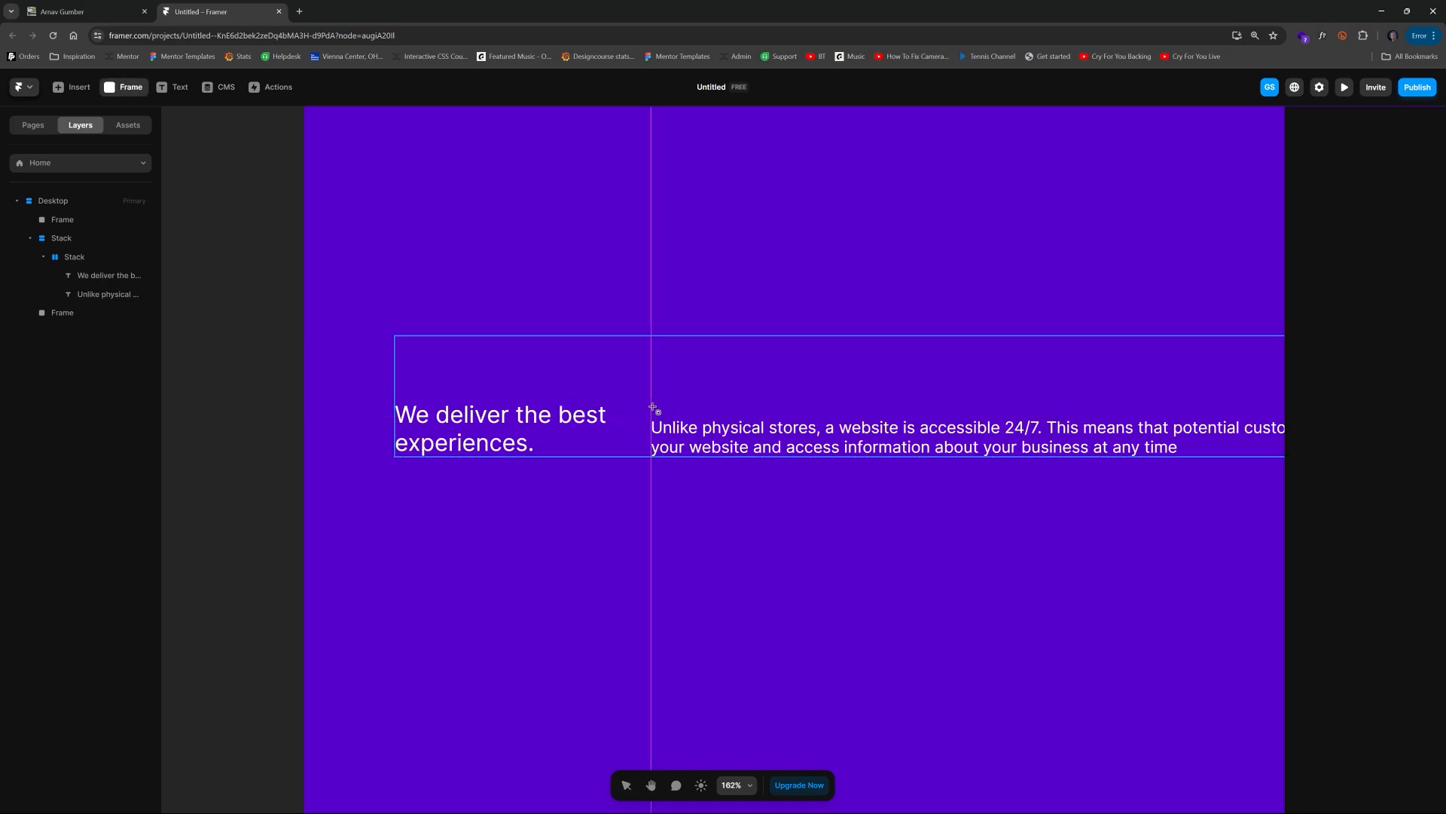
pyautogui.moveTo(656, 410); pyautogui.dragTo(716, 456)
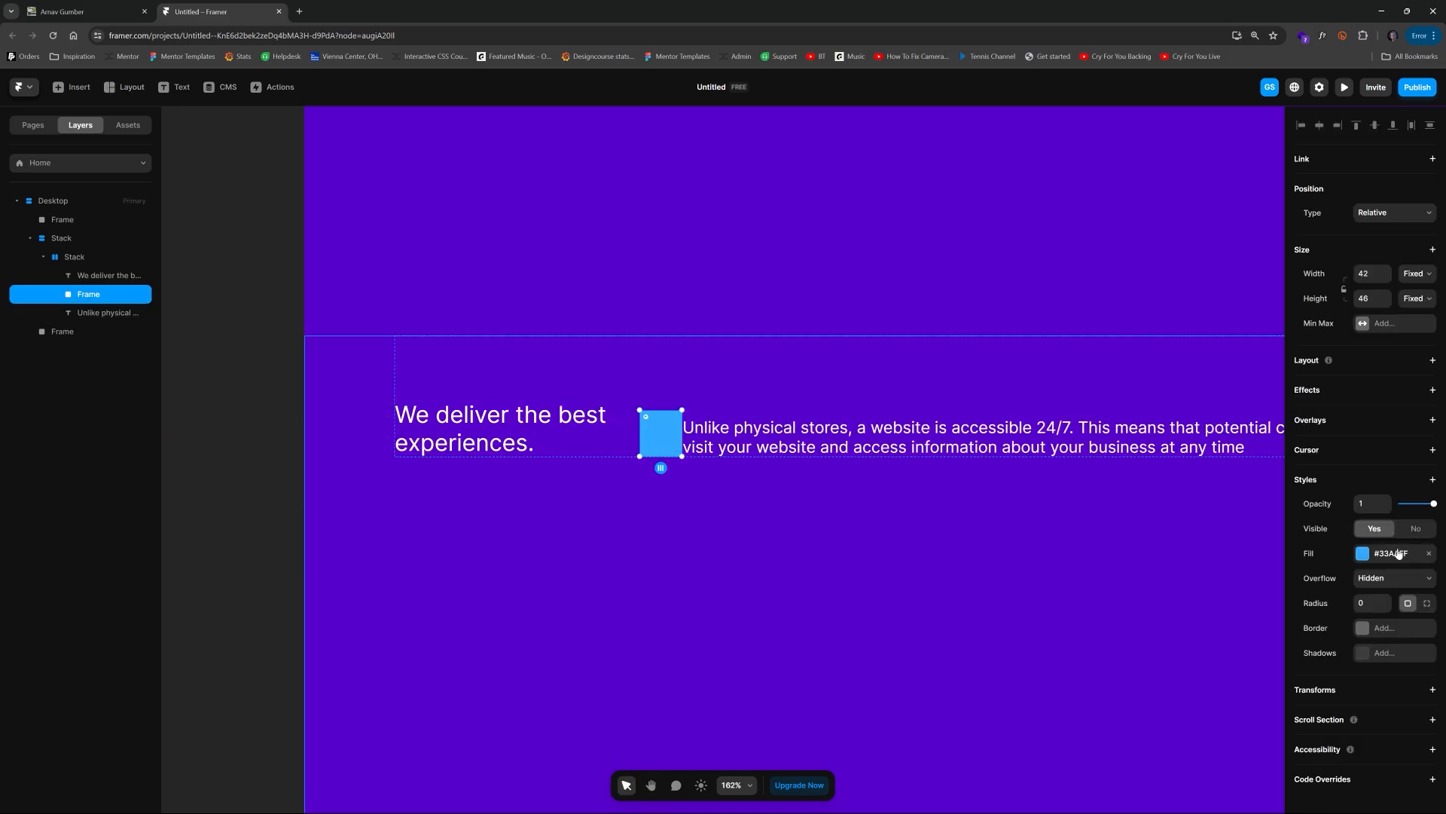
pyautogui.click(1429, 553)
pyautogui.click(263, 368)
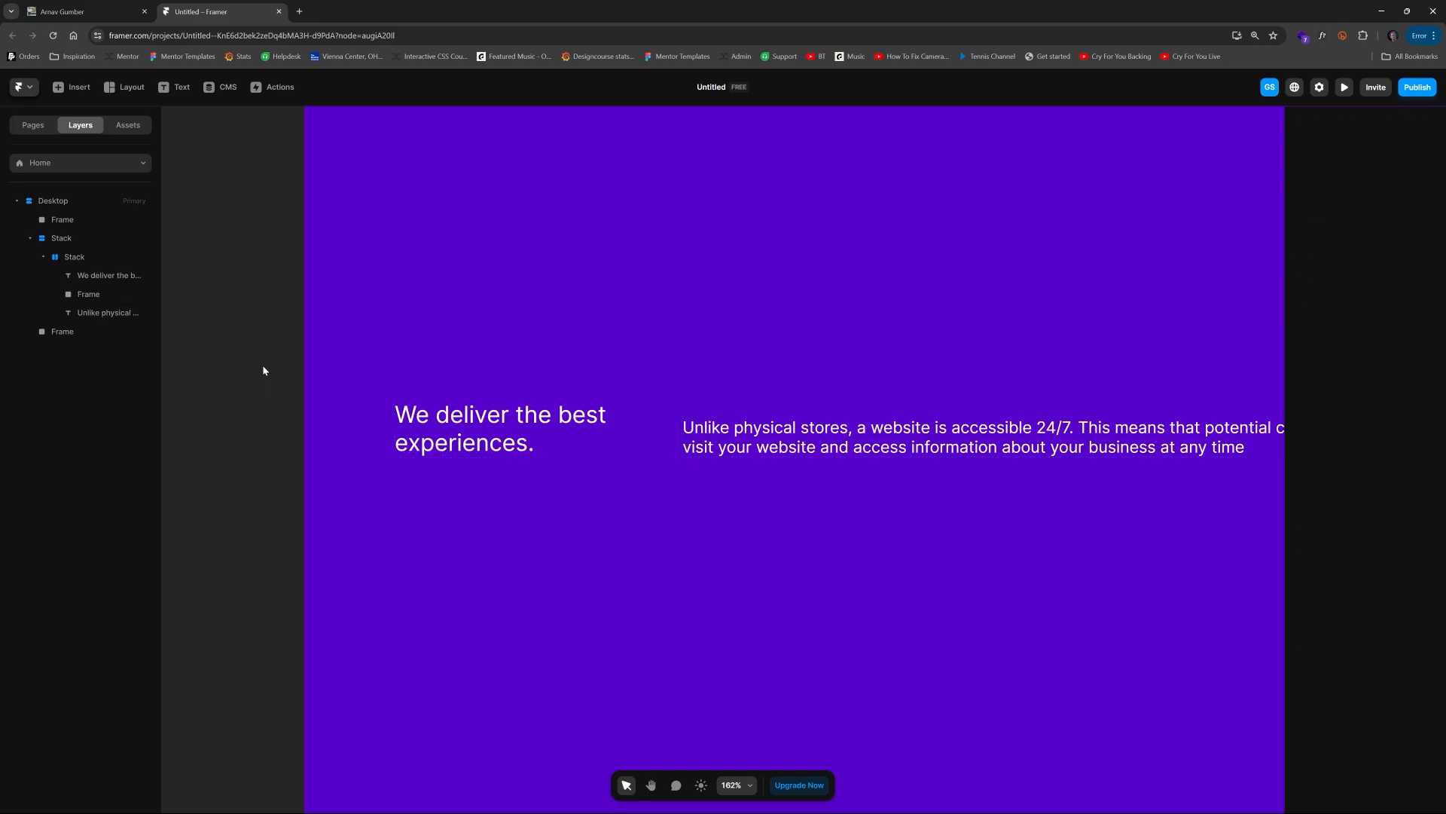
# Step: Resize the desktop breakpoint to 1140 px wide
pyautogui.scroll(-5, 867, 426)
pyautogui.press('space')
pyautogui.moveTo(939, 454); pyautogui.dragTo(860, 479)
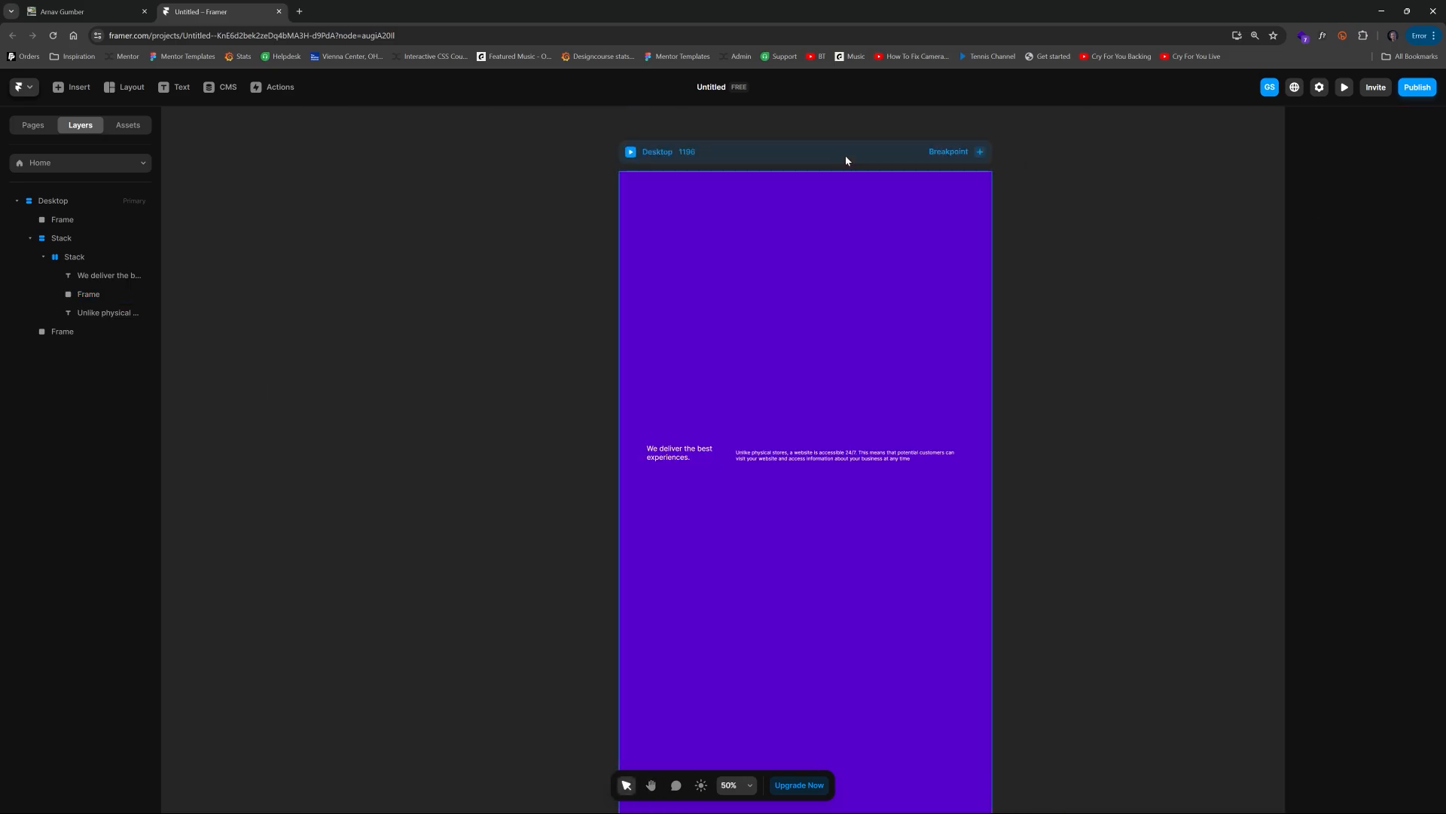
pyautogui.click(845, 155)
pyautogui.moveTo(994, 380); pyautogui.dragTo(975, 403)
pyautogui.scroll(2, 828, 457)
pyautogui.scroll(2, 746, 461)
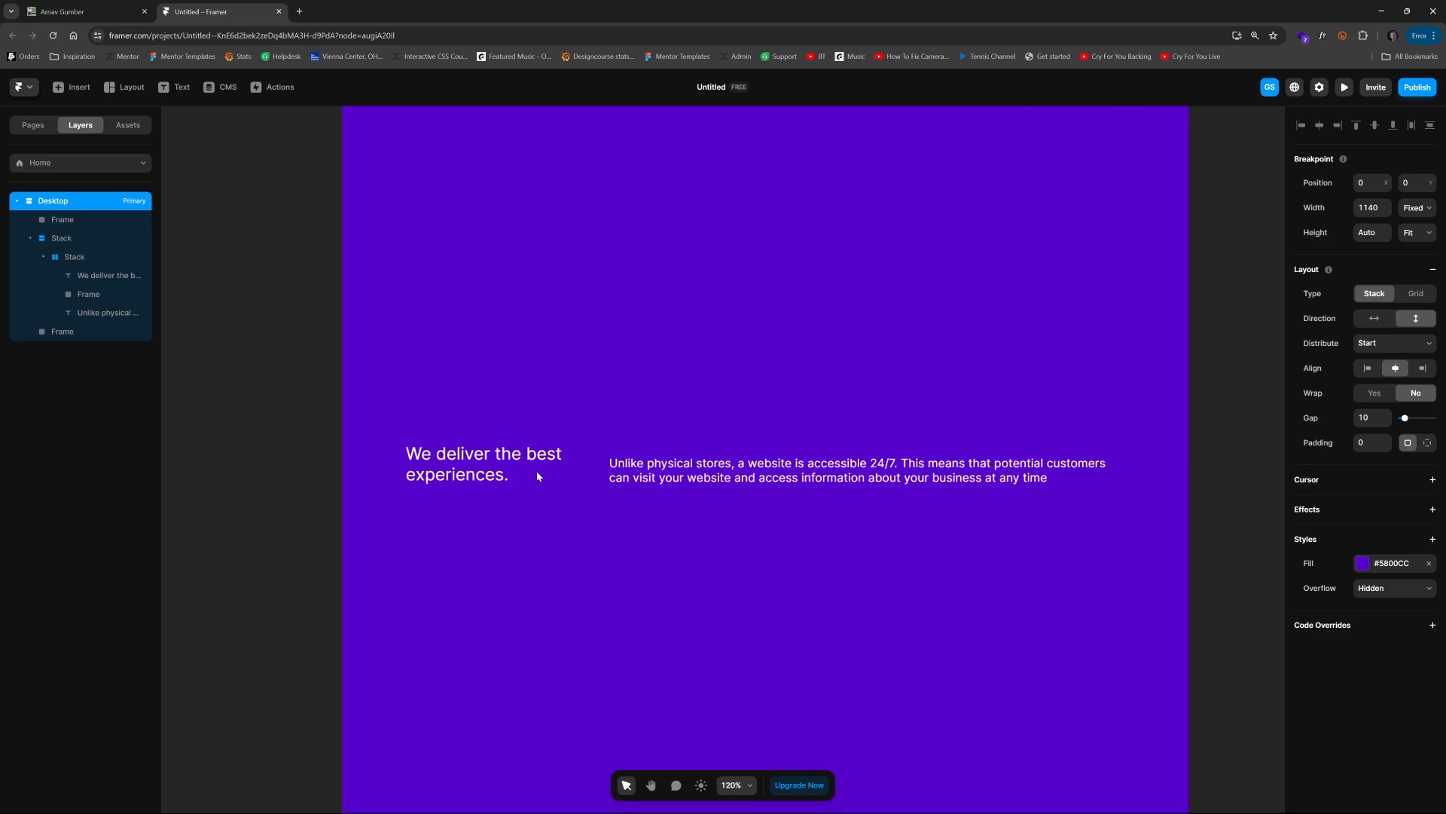
# Step: Duplicate the inner stack holding the heading and paragraph
pyautogui.click(699, 426)
pyautogui.click(1206, 408)
pyautogui.scroll(-2, 1205, 413)
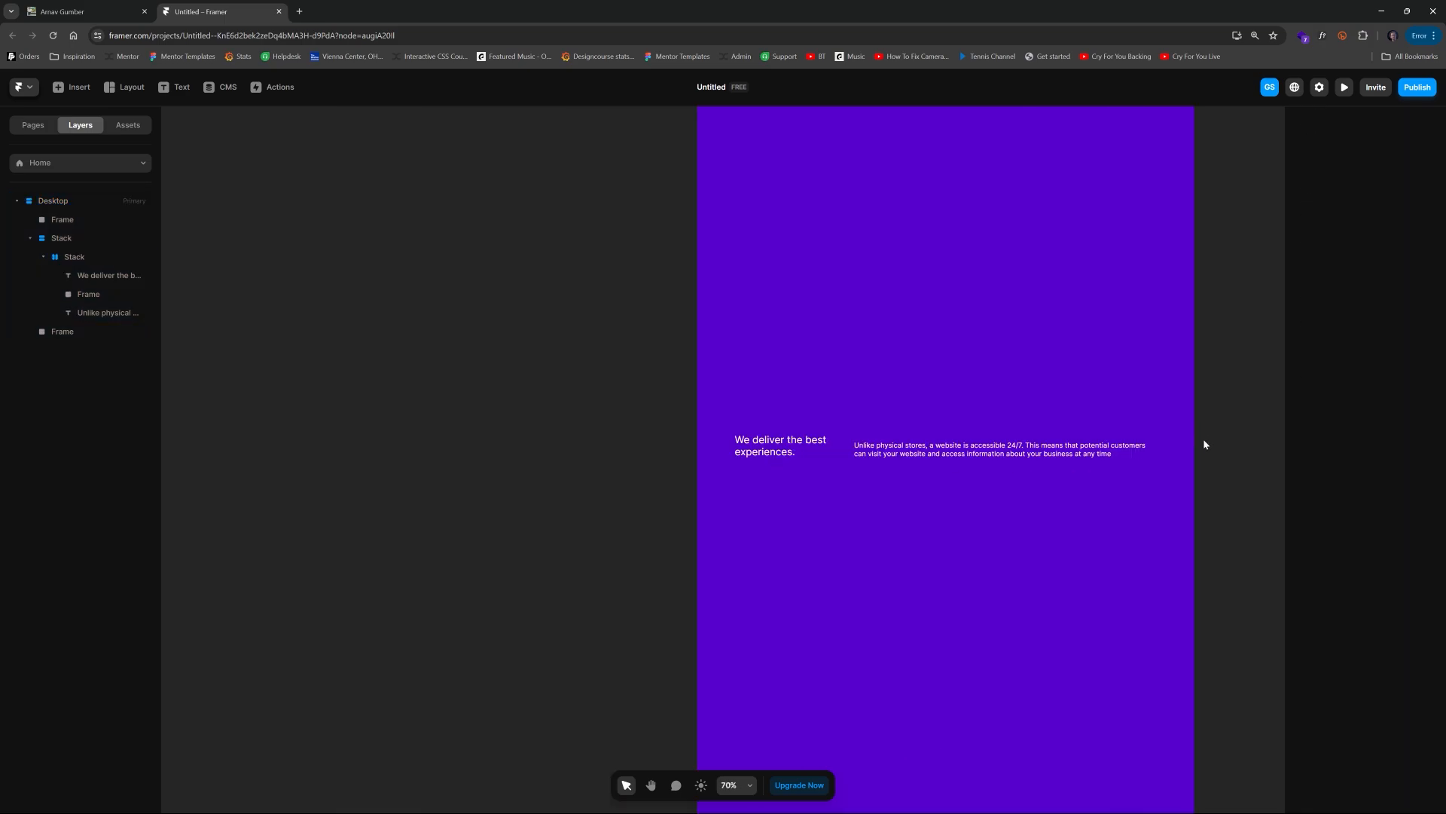
pyautogui.scroll(-3, 1153, 376)
pyautogui.scroll(2, 934, 414)
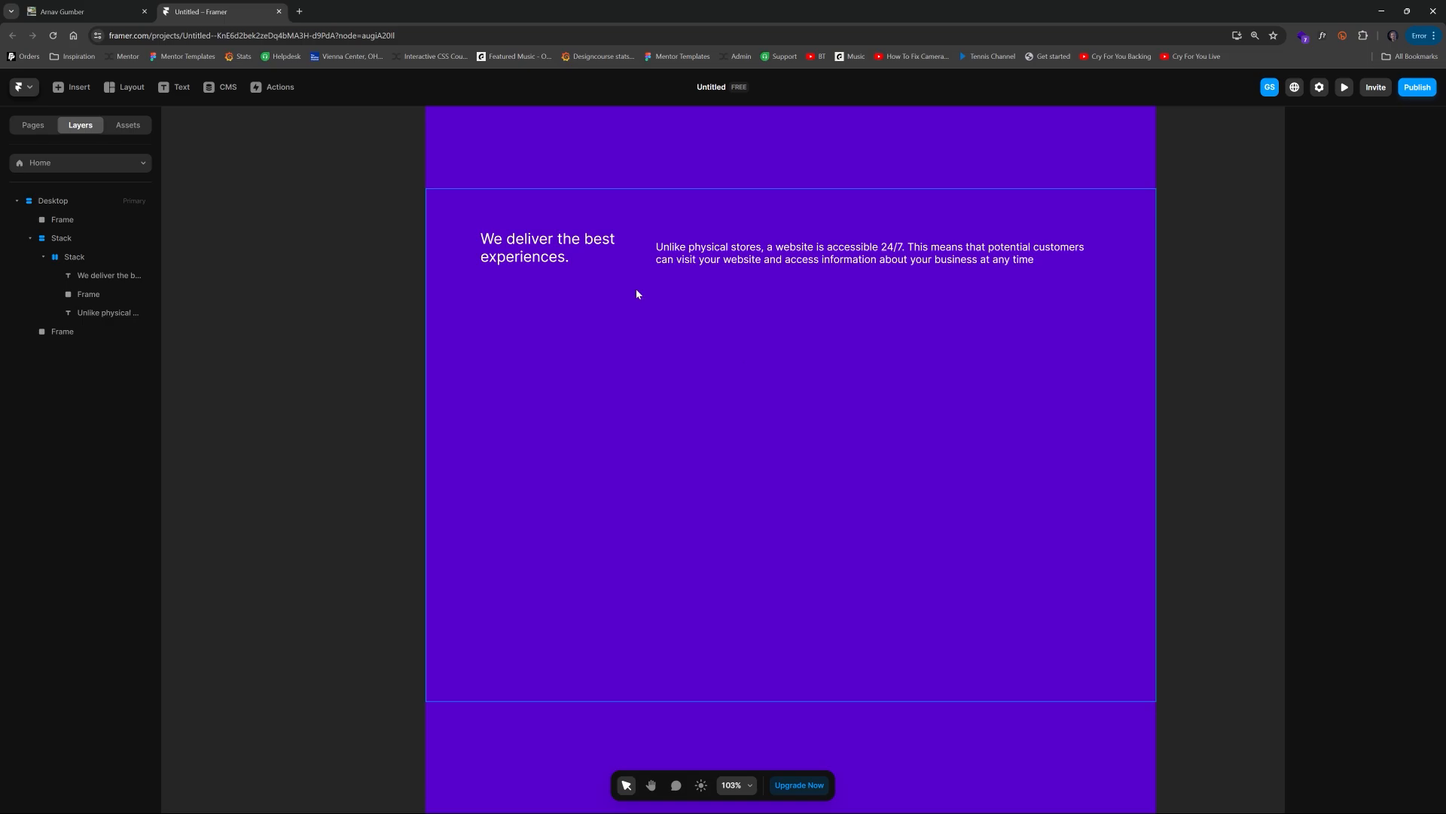
pyautogui.click(509, 214)
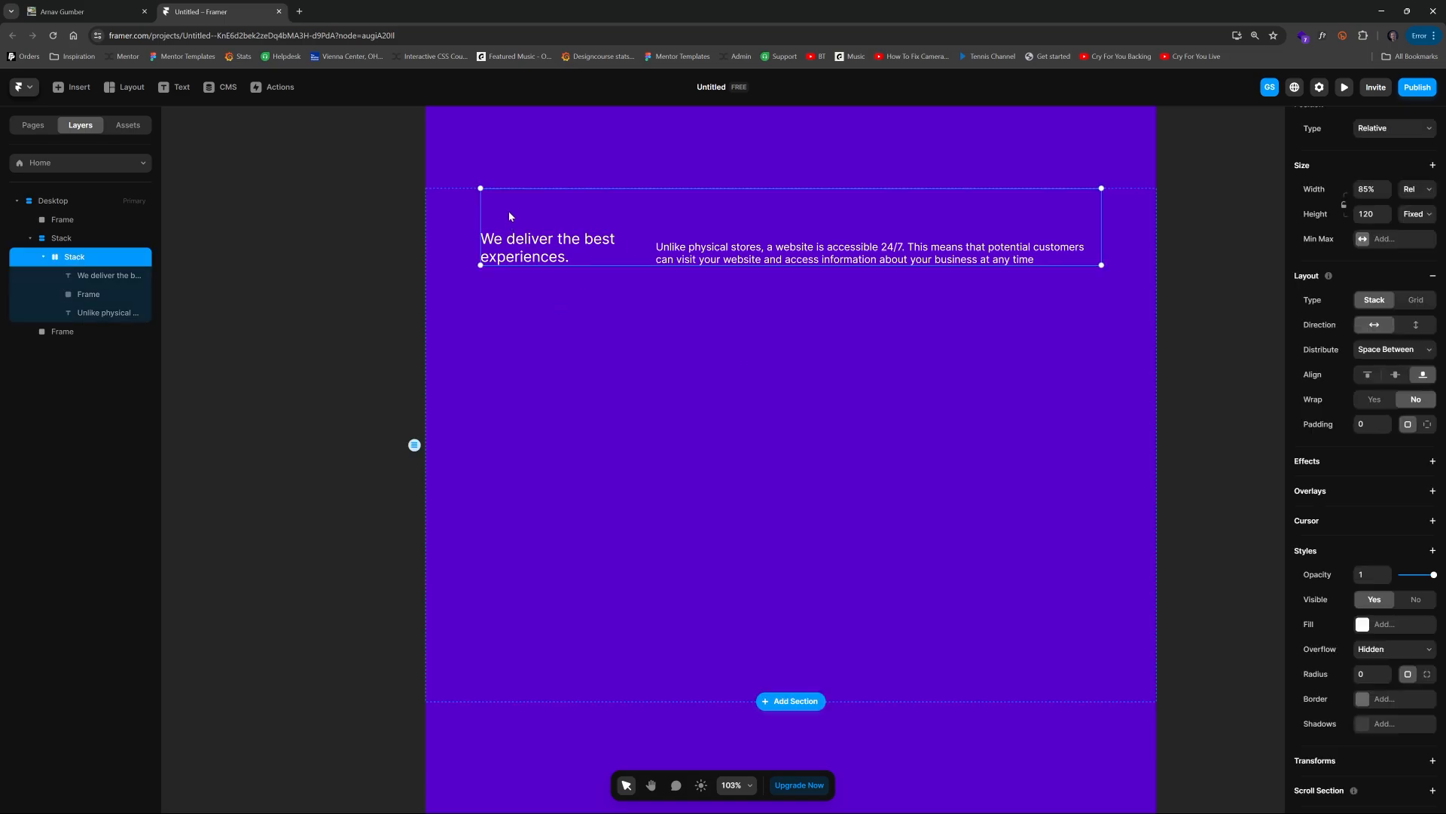
pyautogui.click(44, 257)
pyautogui.hotkey('ctrl', 'd')
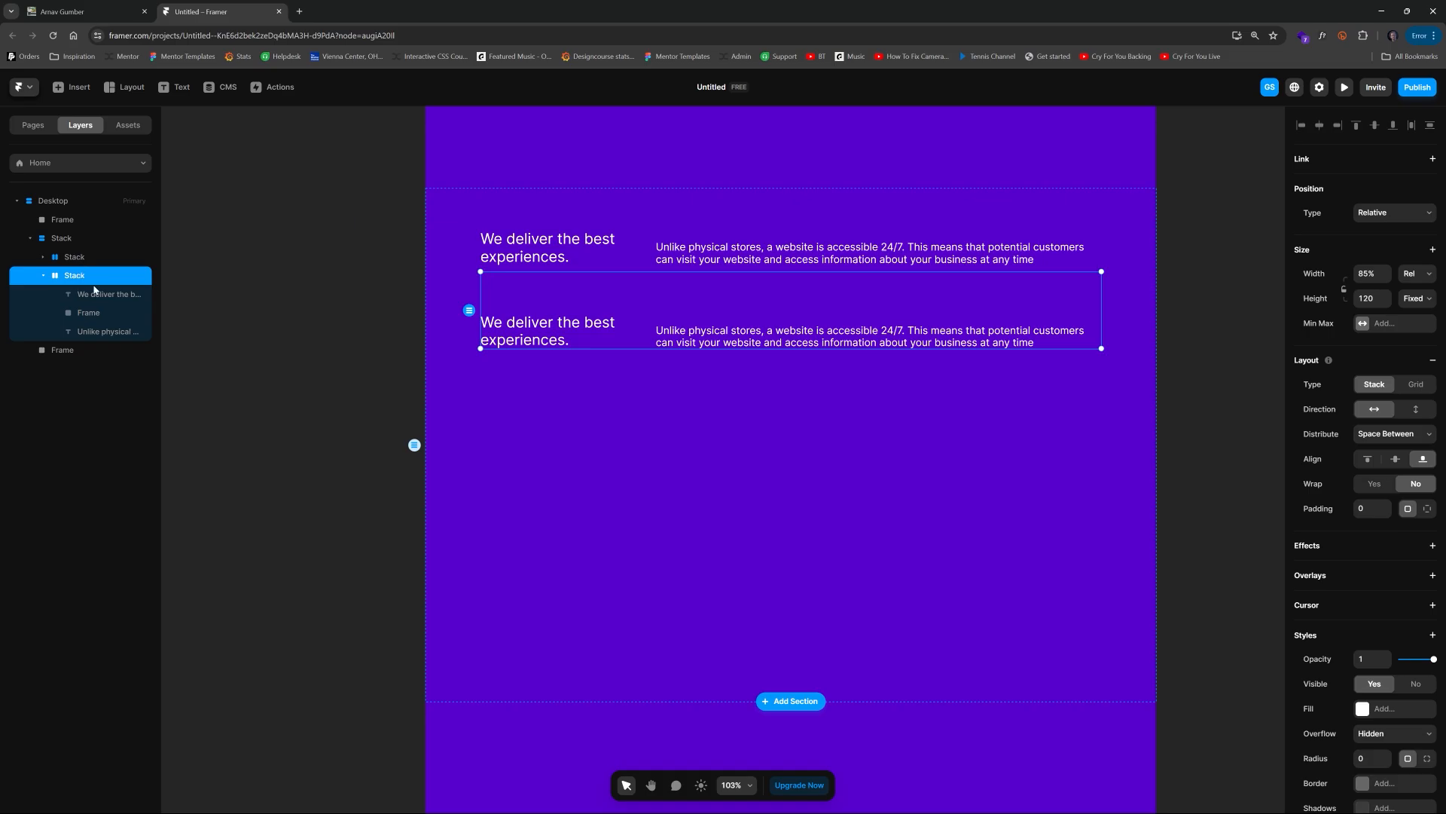
# Step: Delete the heading, spacer frame and paragraph from the duplicated stack
pyautogui.click(123, 294)
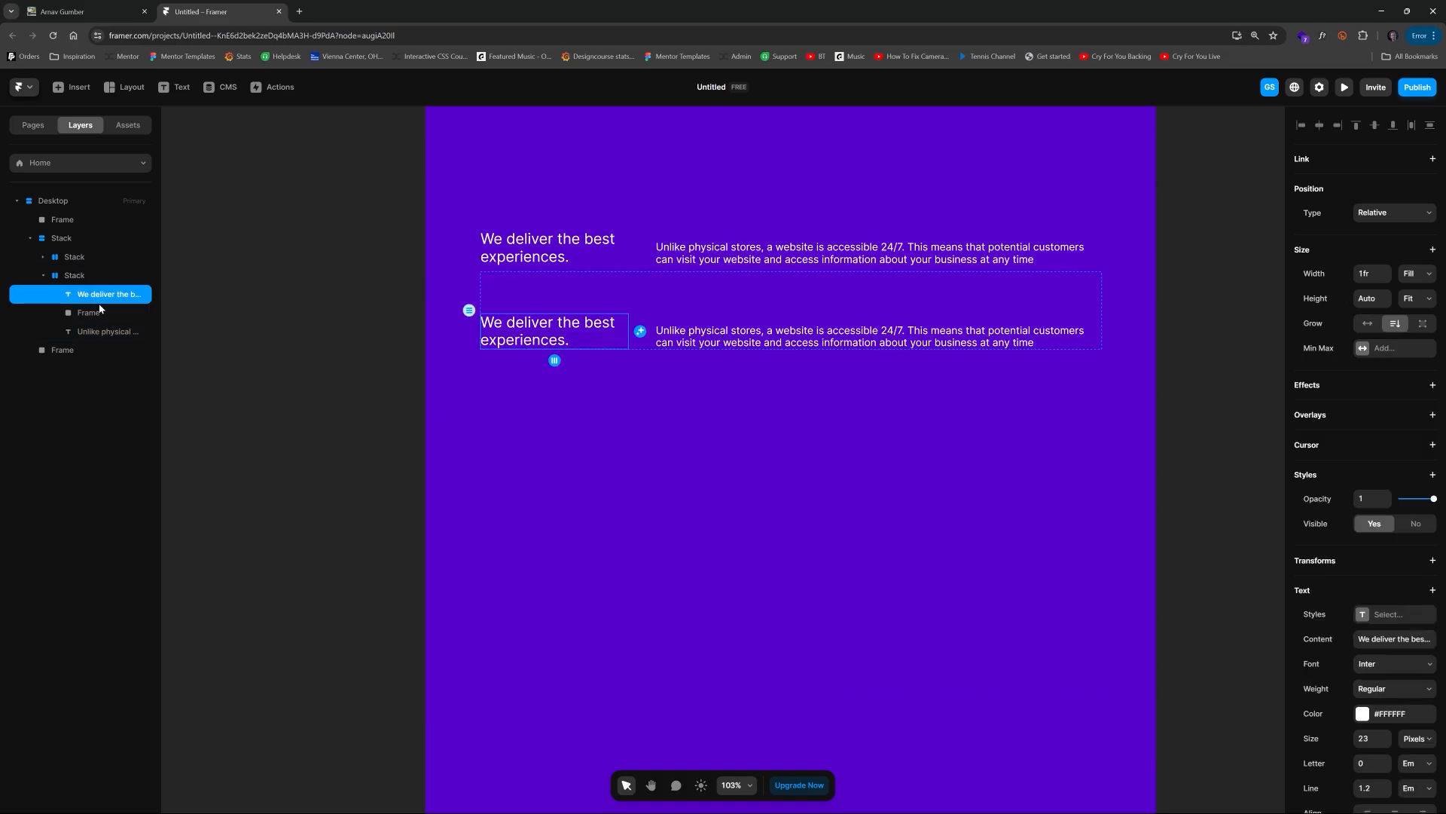
pyautogui.keyDown('shift'); pyautogui.click(100, 331); pyautogui.keyUp('shift')
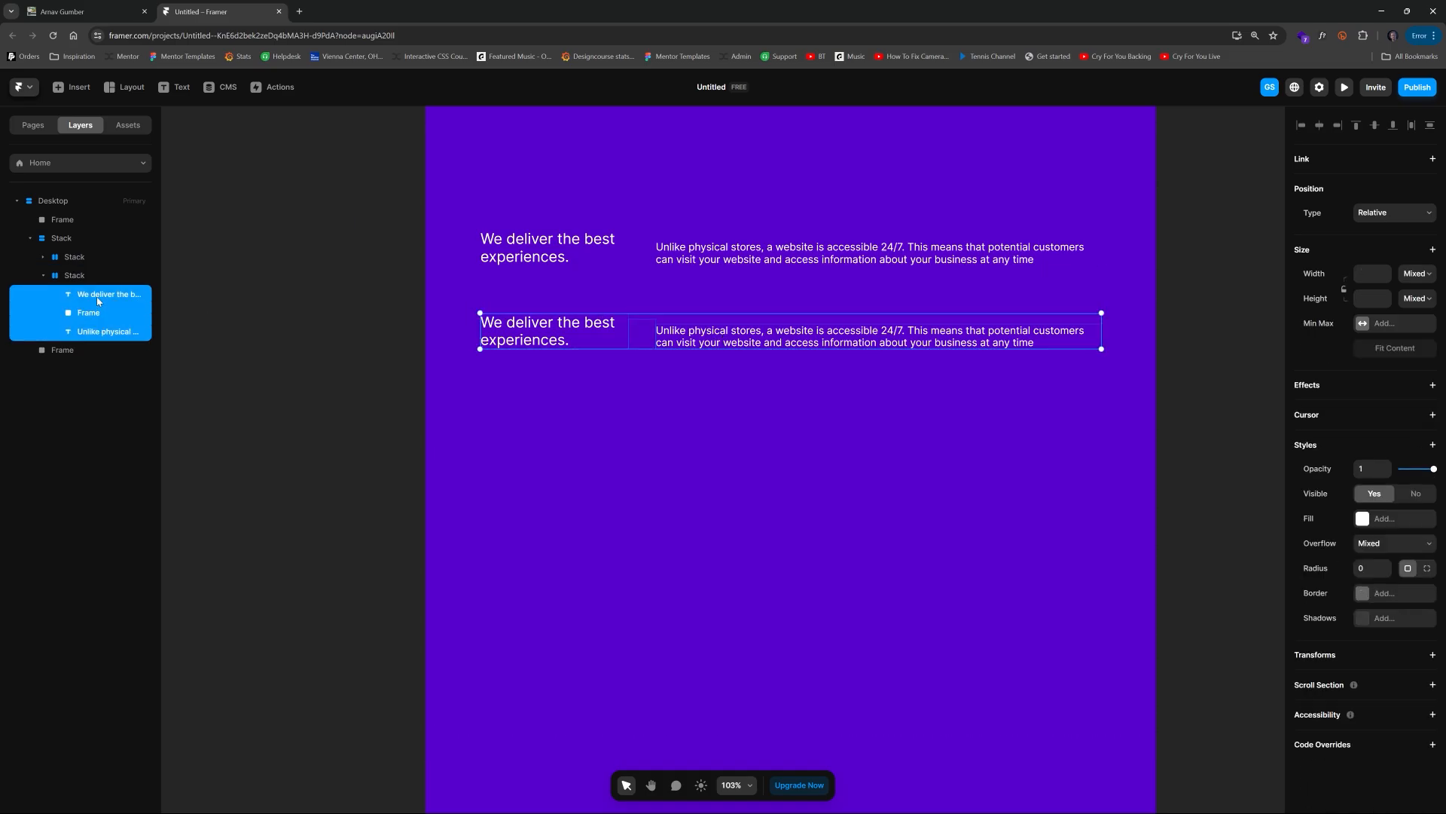
pyautogui.press('Delete')
# Step: Set the empty duplicated stack's height to 453 and give it a white #FFFFFF fill
pyautogui.click(79, 275)
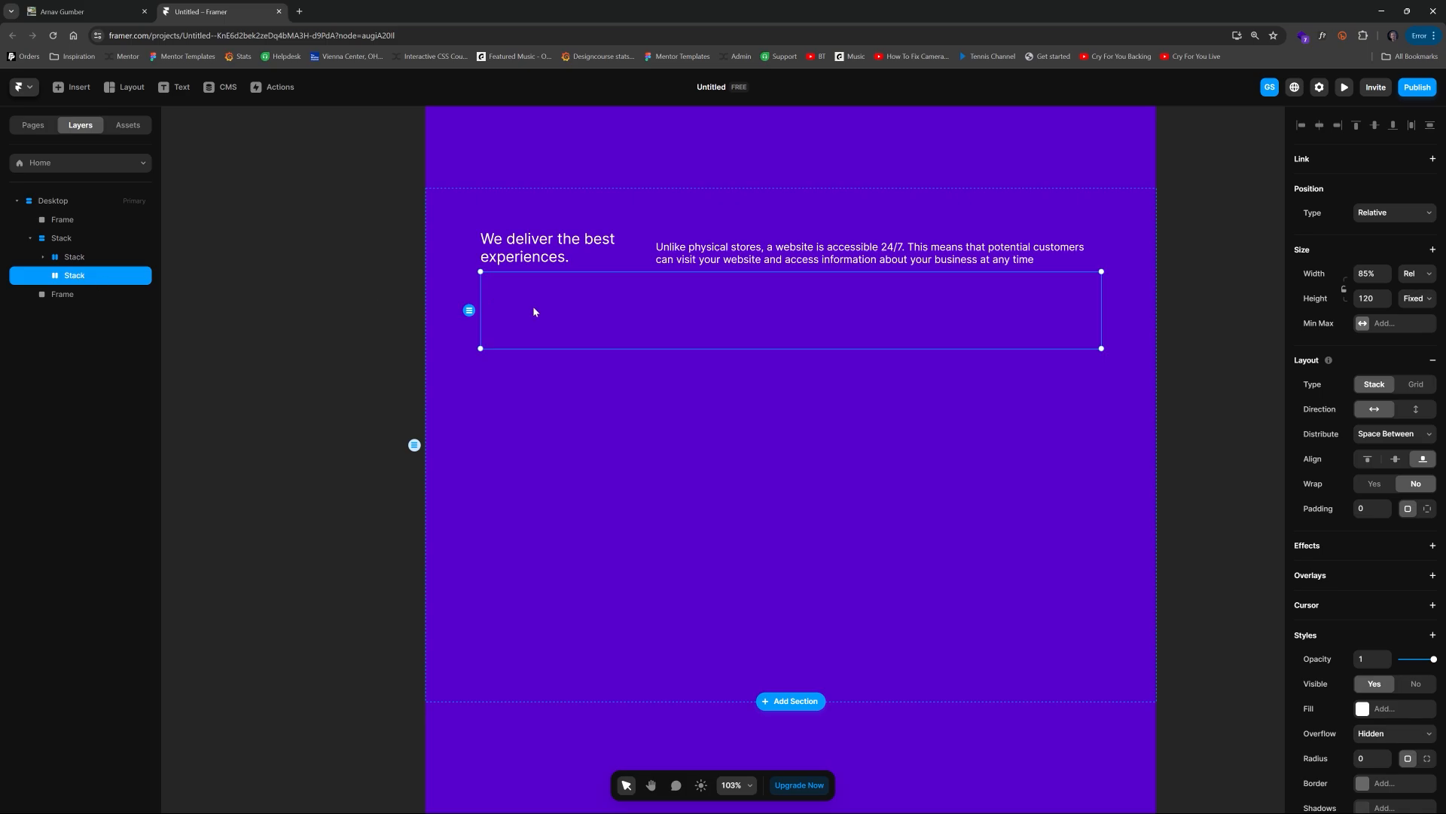
pyautogui.moveTo(568, 353); pyautogui.dragTo(598, 561)
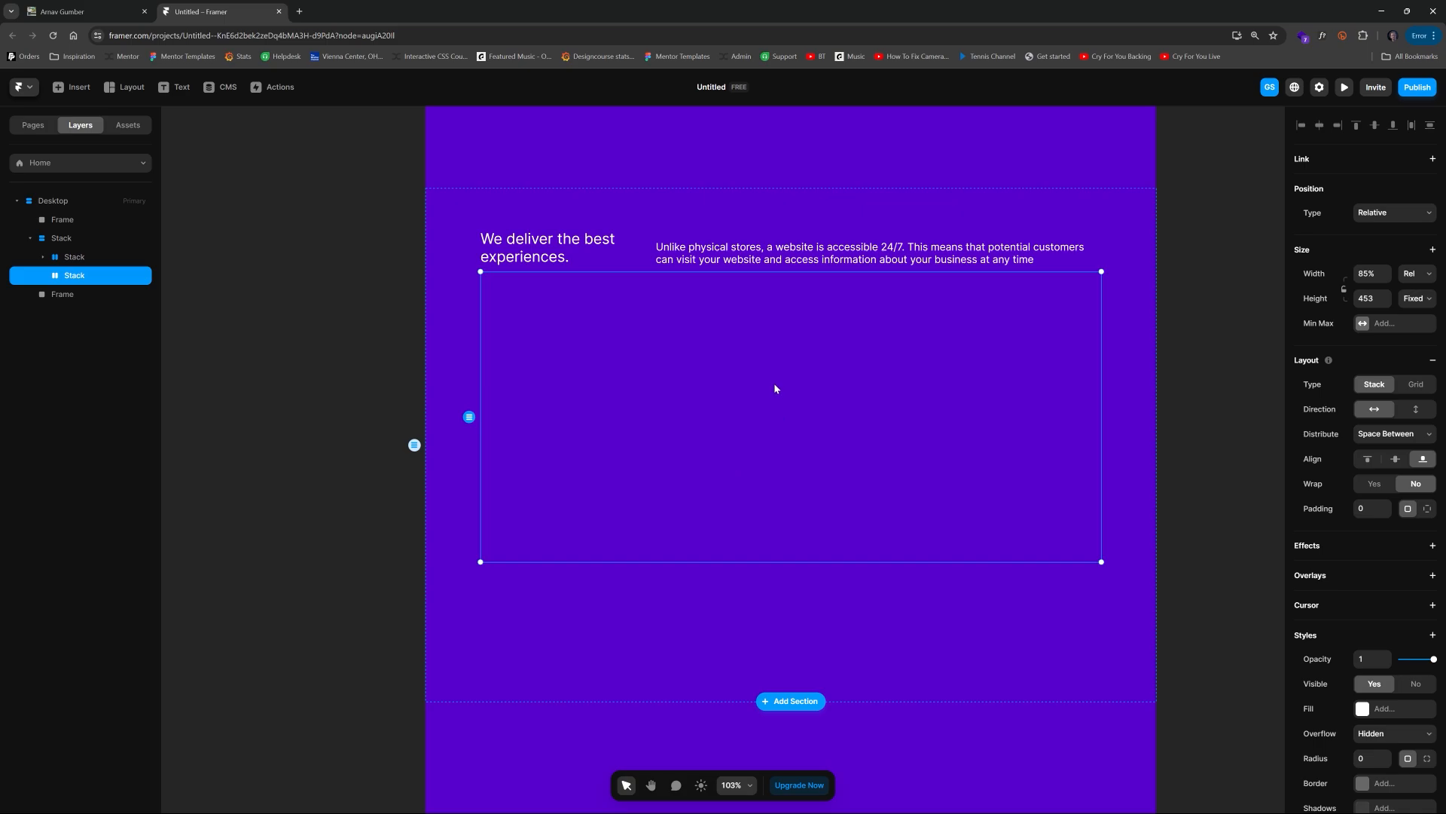
pyautogui.click(1384, 713)
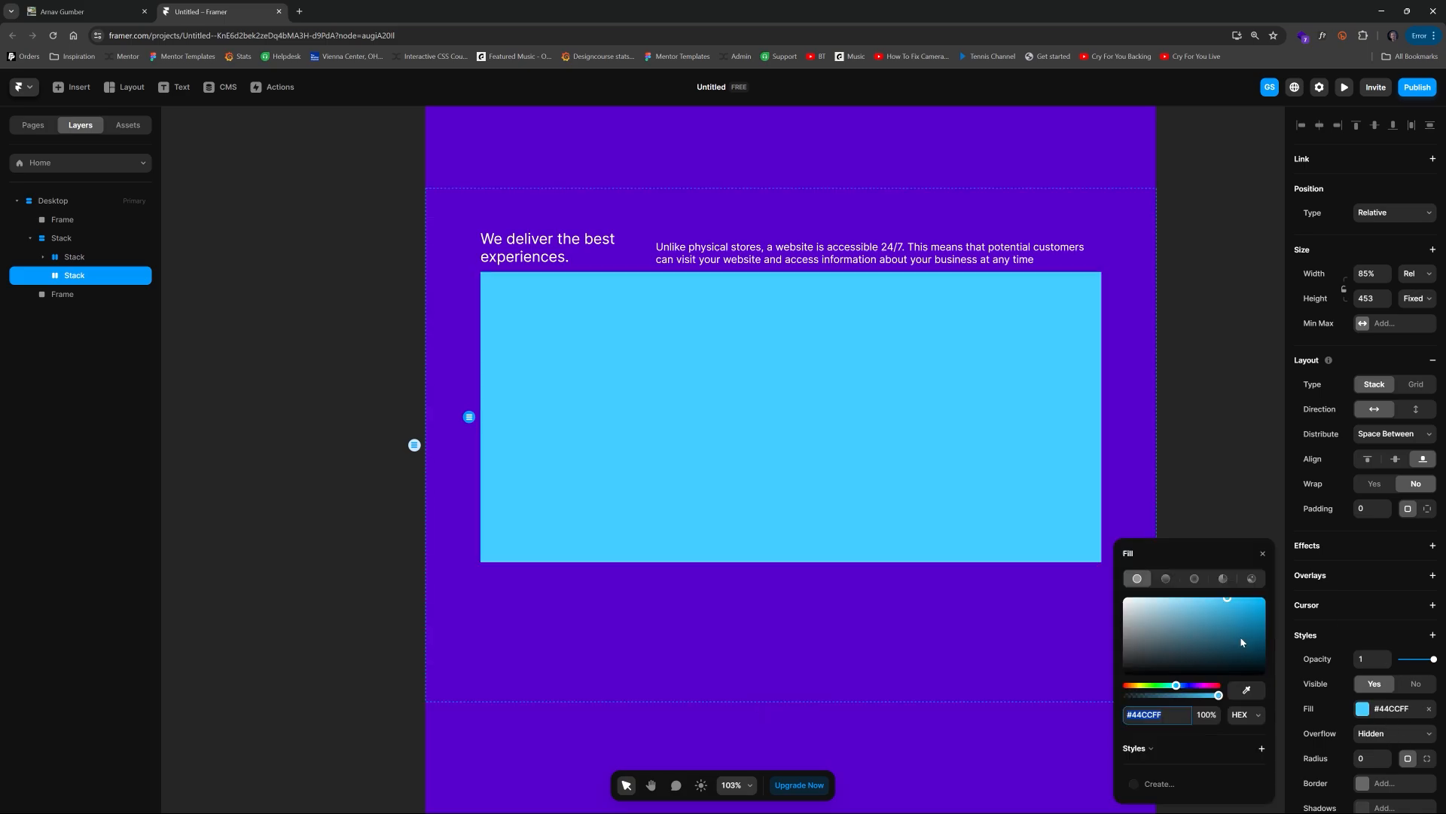
pyautogui.moveTo(1154, 618); pyautogui.dragTo(1119, 593)
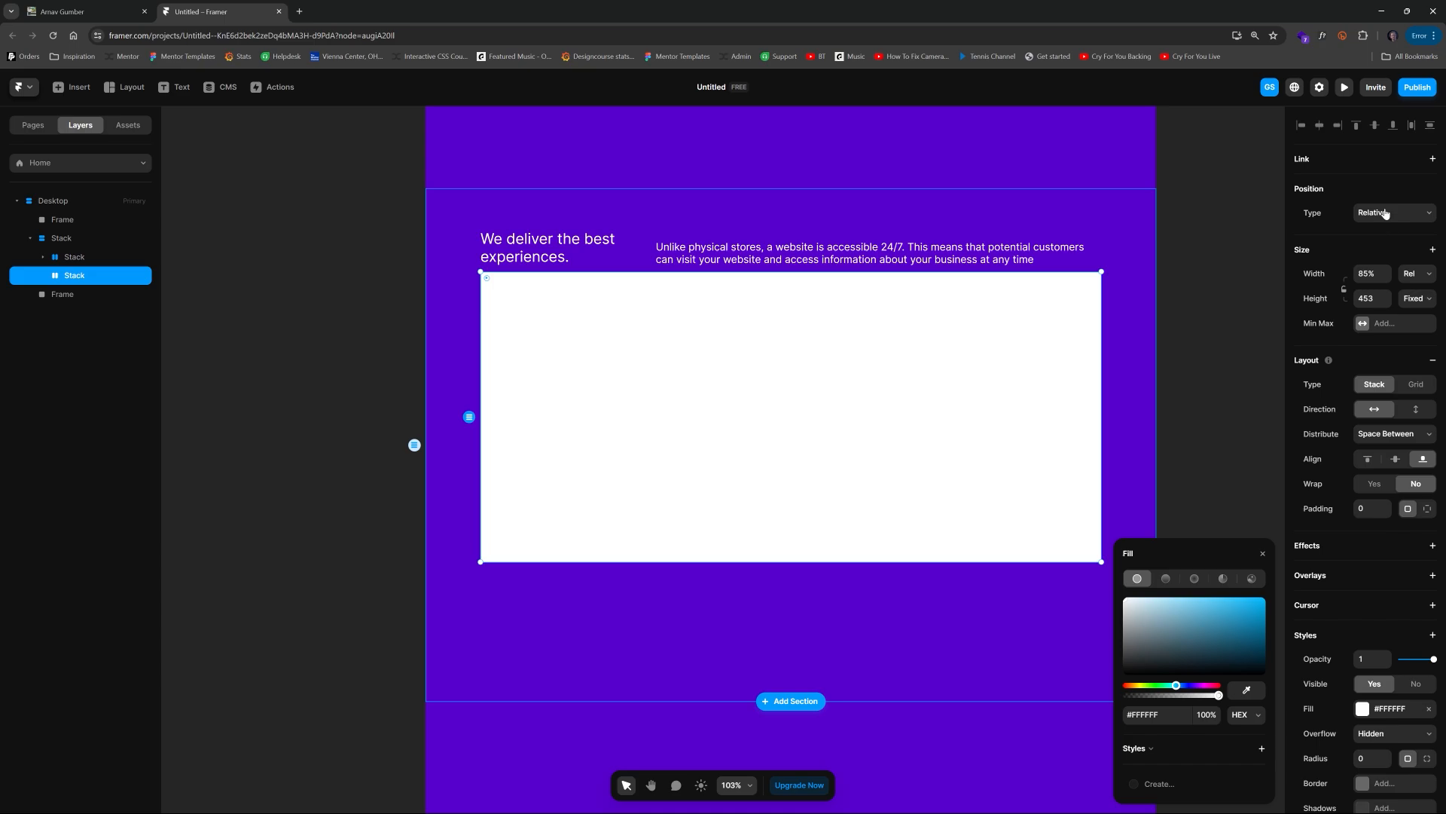
pyautogui.click(1372, 507)
# Step: Set the white stack's corner radius to 20
pyautogui.scroll(-2, 1382, 678)
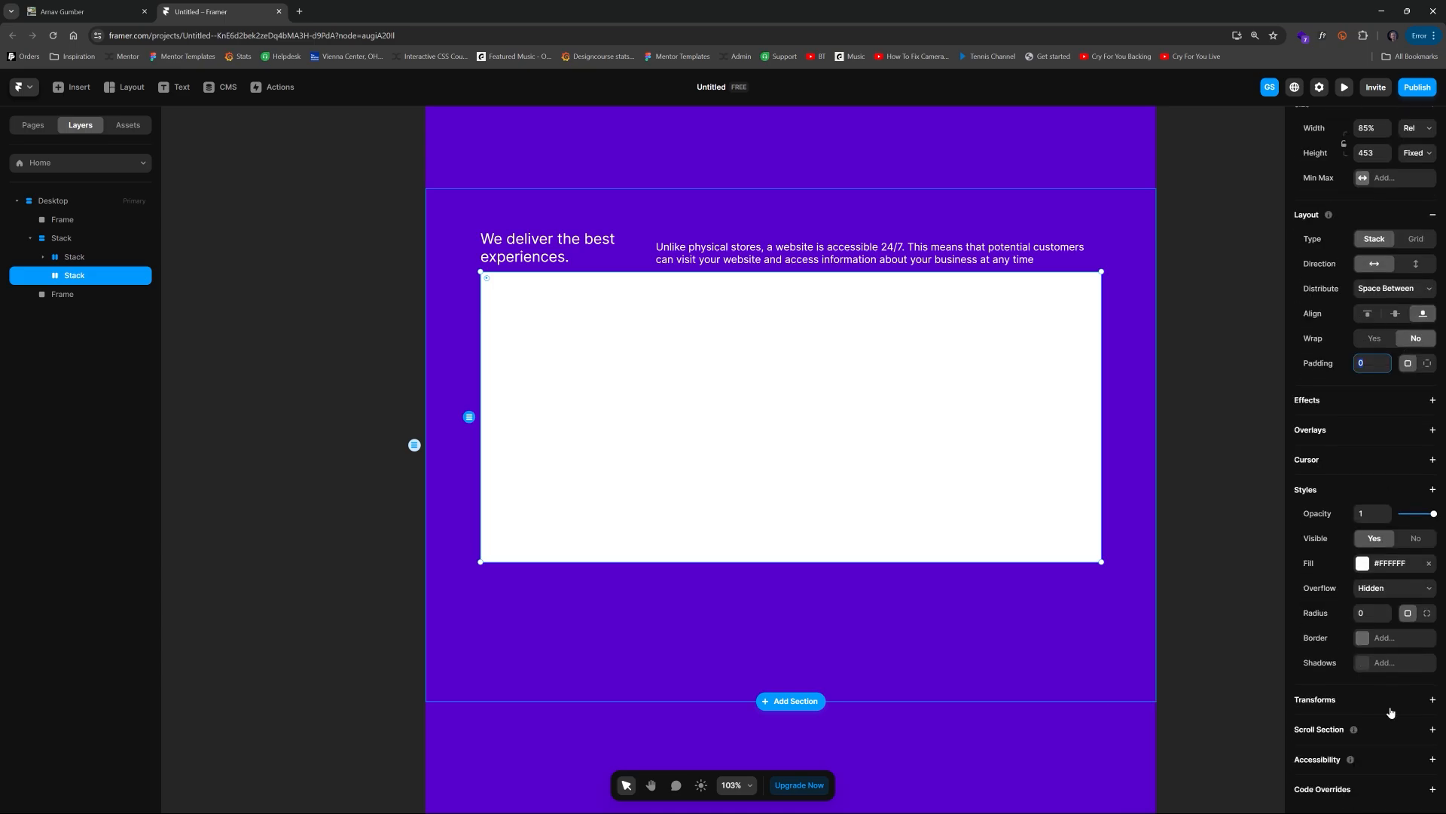
pyautogui.click(1372, 614)
pyautogui.write('13')
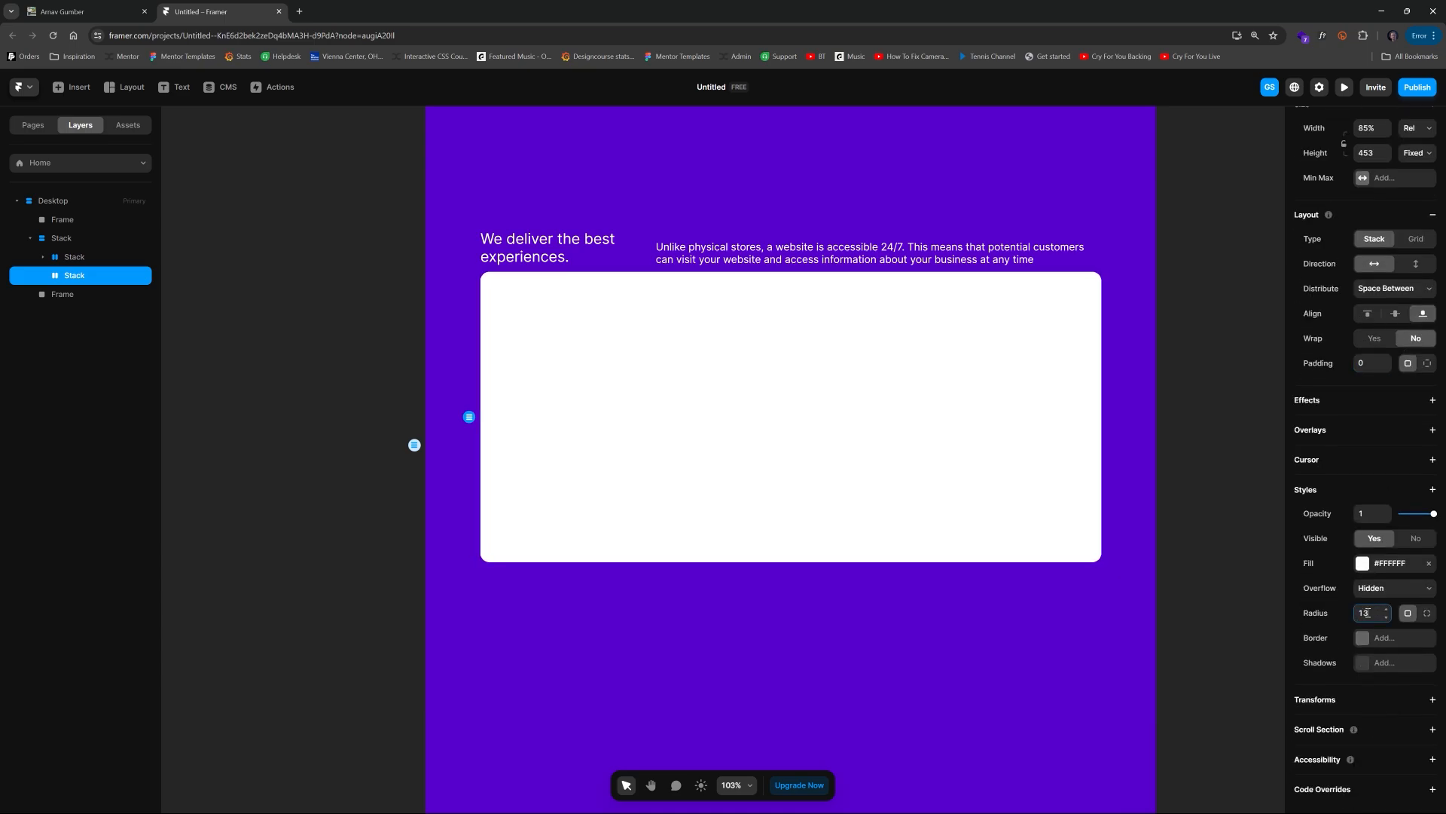
pyautogui.press('BackSpace')
pyautogui.write('20')
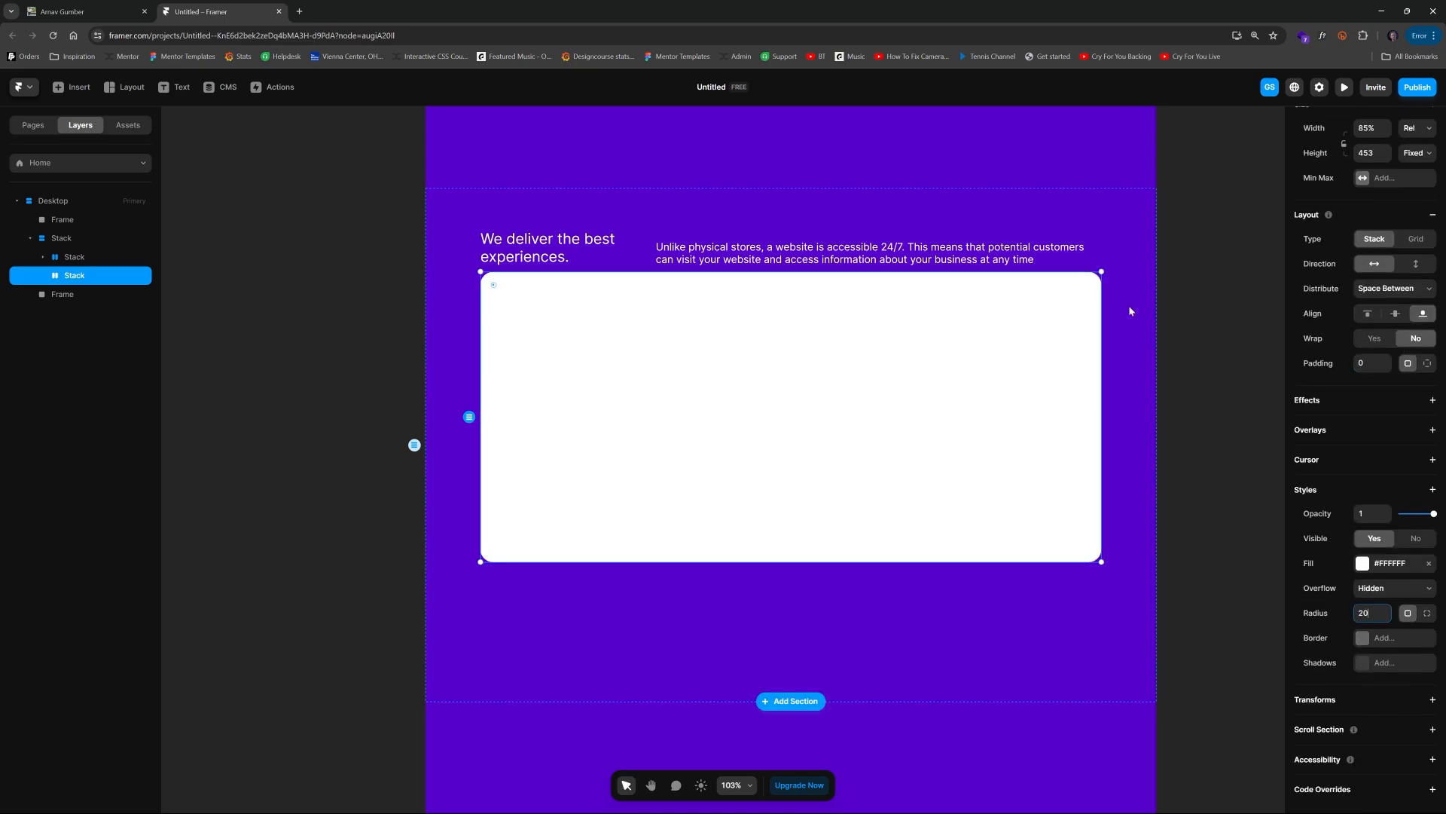
pyautogui.click(1226, 315)
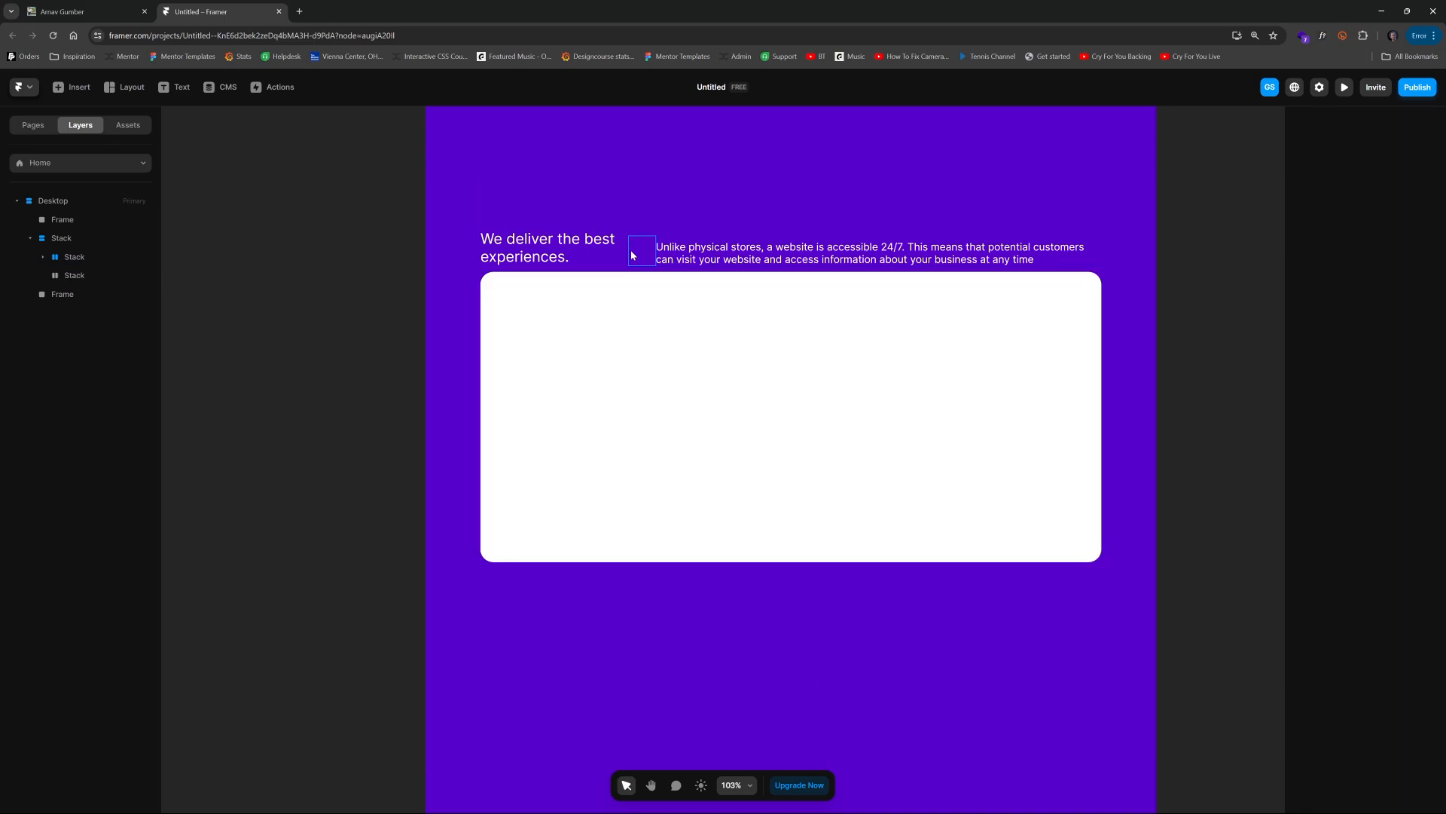
# Step: Increase the outer stack's gap to add space between the text row and the white card
pyautogui.click(644, 291)
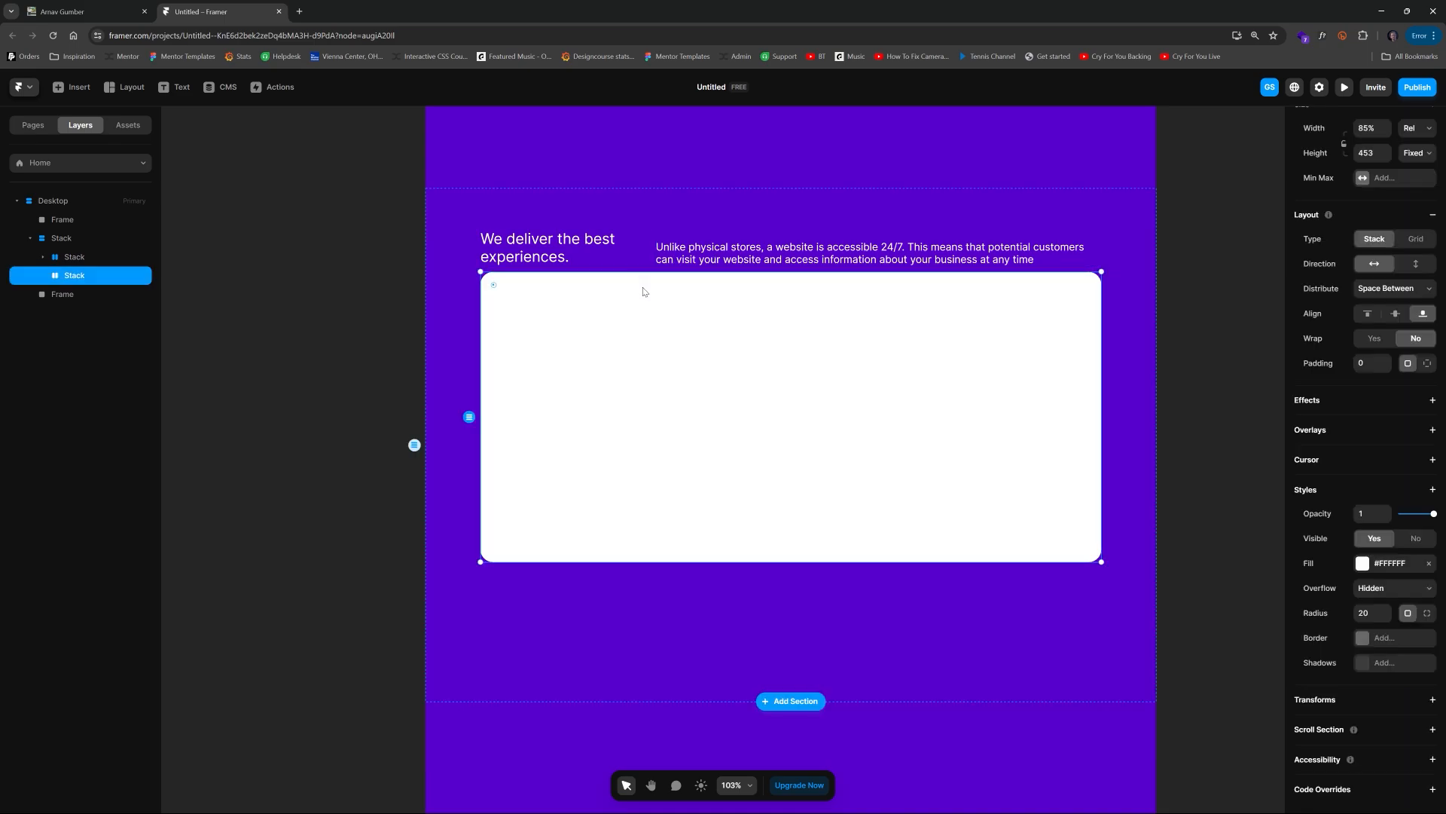
pyautogui.click(78, 238)
pyautogui.moveTo(794, 268); pyautogui.dragTo(796, 294)
pyautogui.click(1180, 291)
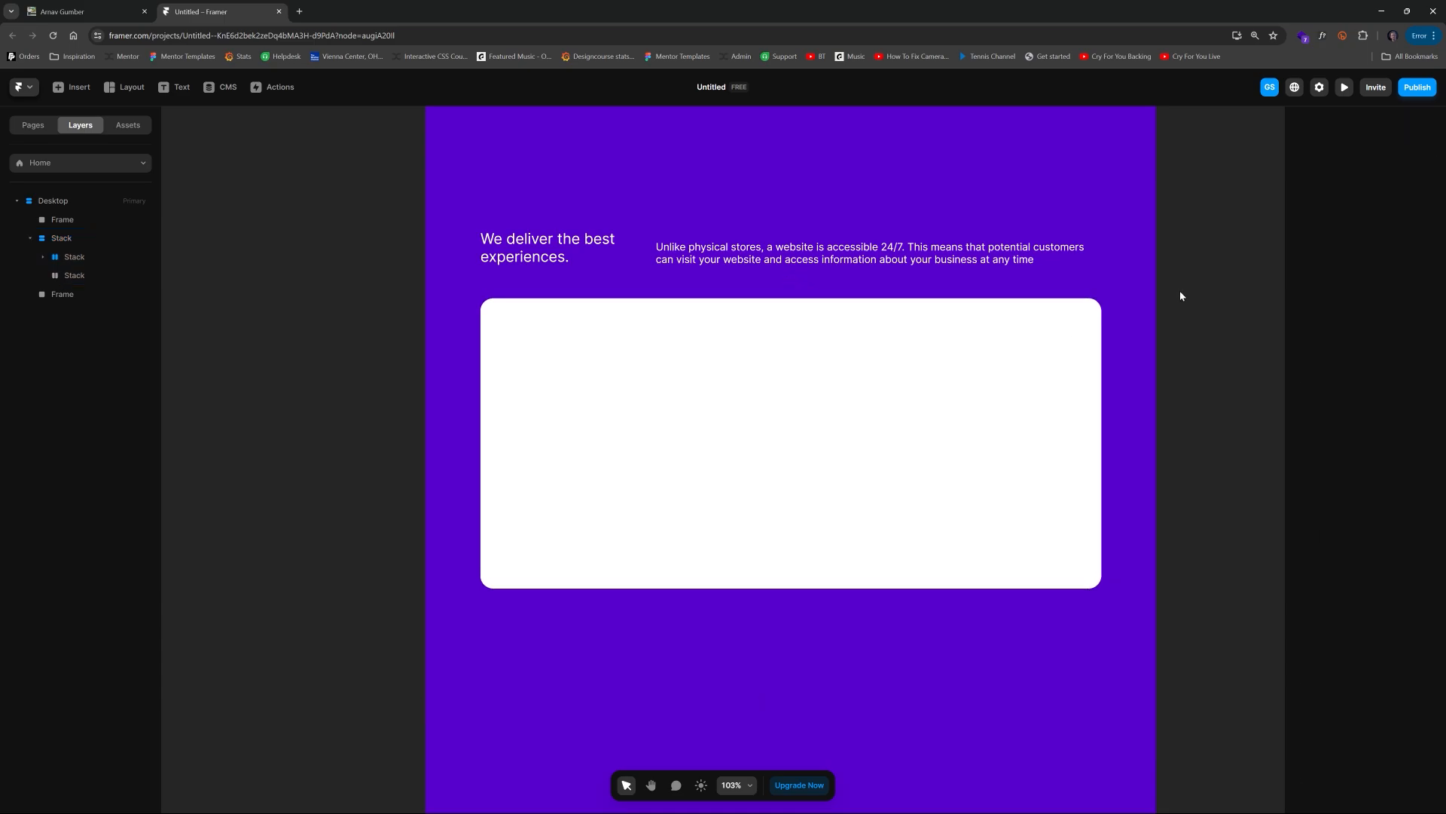
# Step: Reduce the white card's corner radius to 12
pyautogui.scroll(-1, 1179, 292)
pyautogui.moveTo(1138, 300); pyautogui.dragTo(1075, 307)
pyautogui.scroll(5, 775, 400)
pyautogui.moveTo(787, 394); pyautogui.dragTo(776, 393)
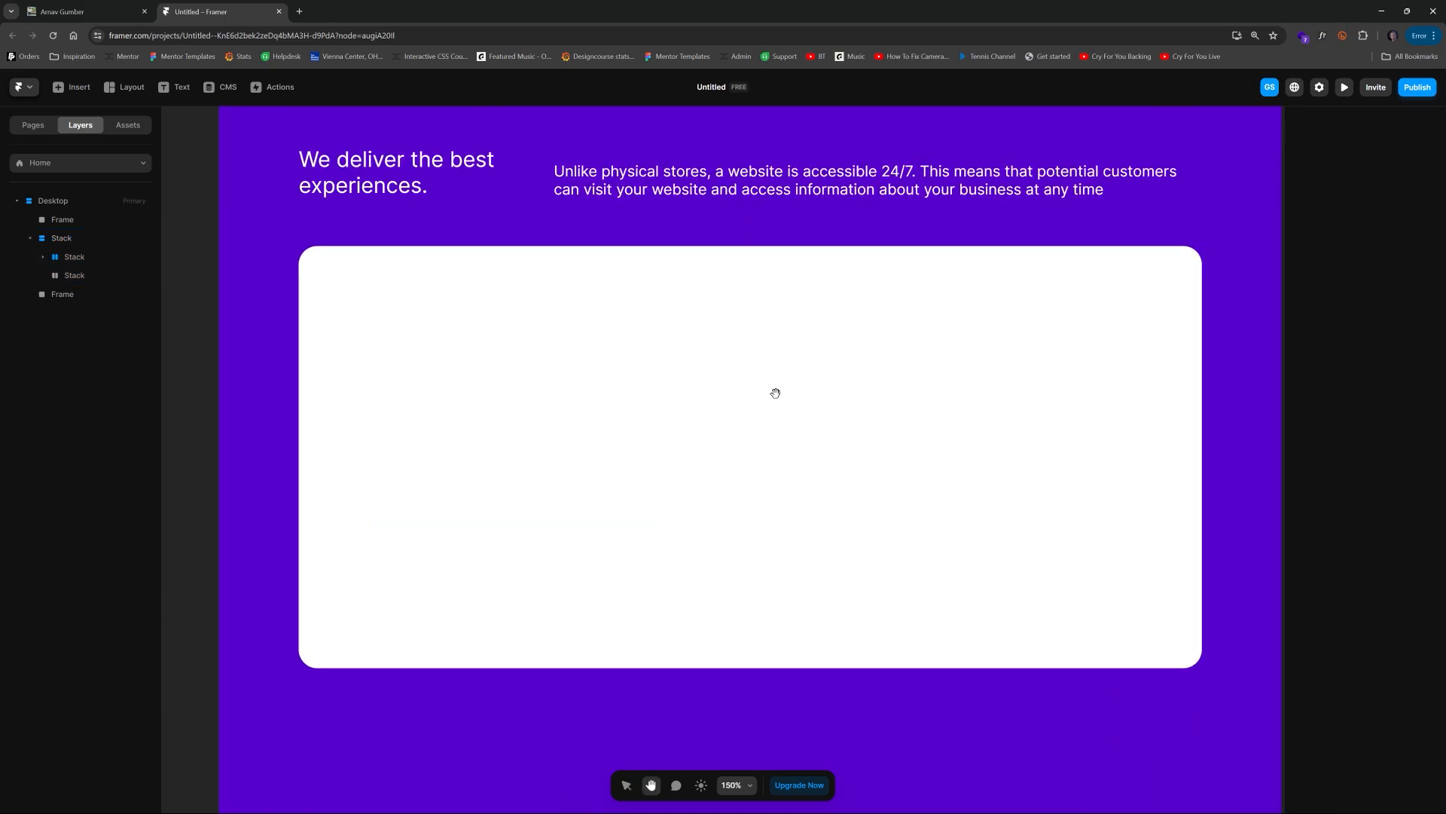
pyautogui.scroll(-4, 791, 385)
pyautogui.click(678, 348)
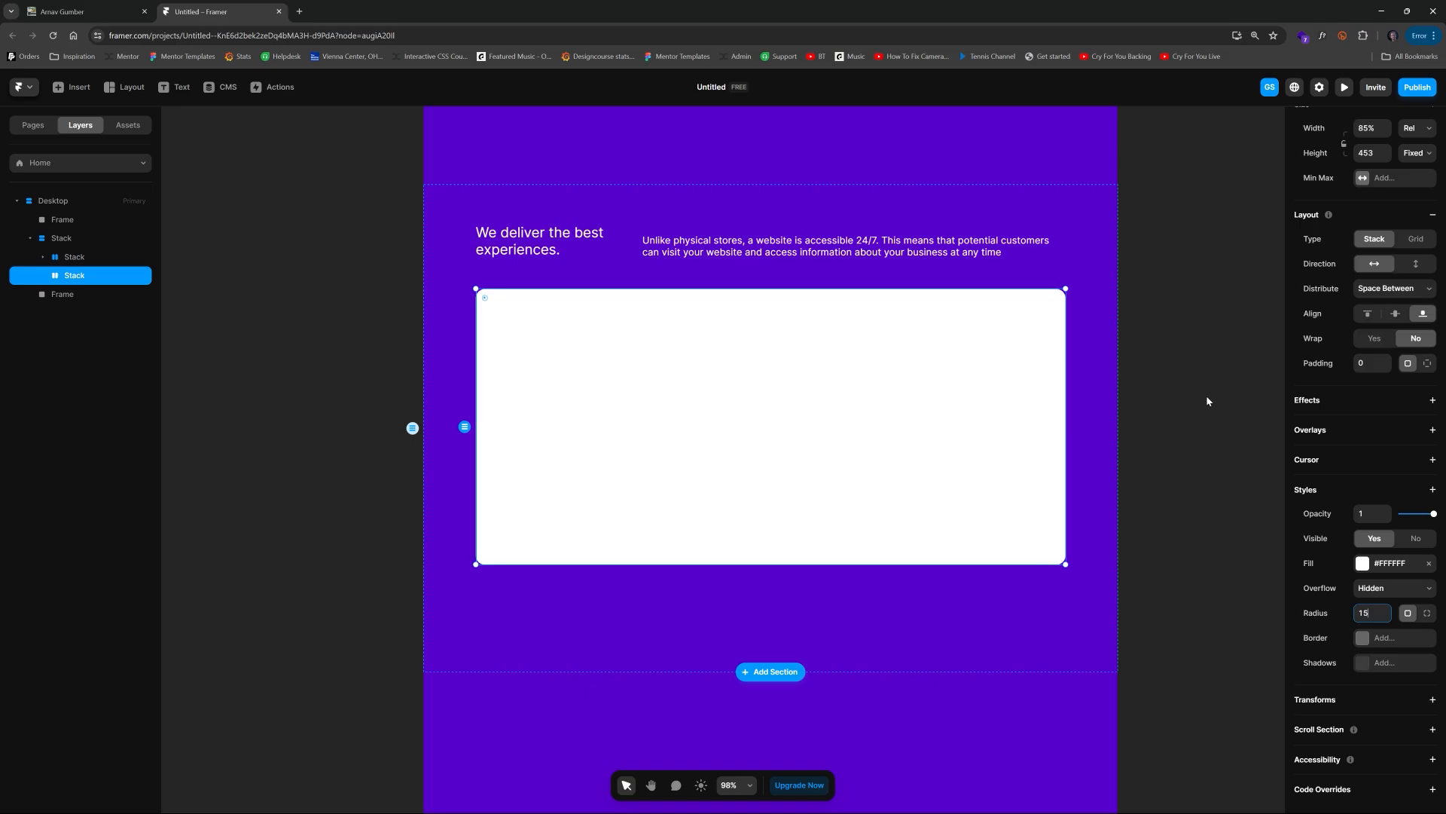
pyautogui.click(1190, 342)
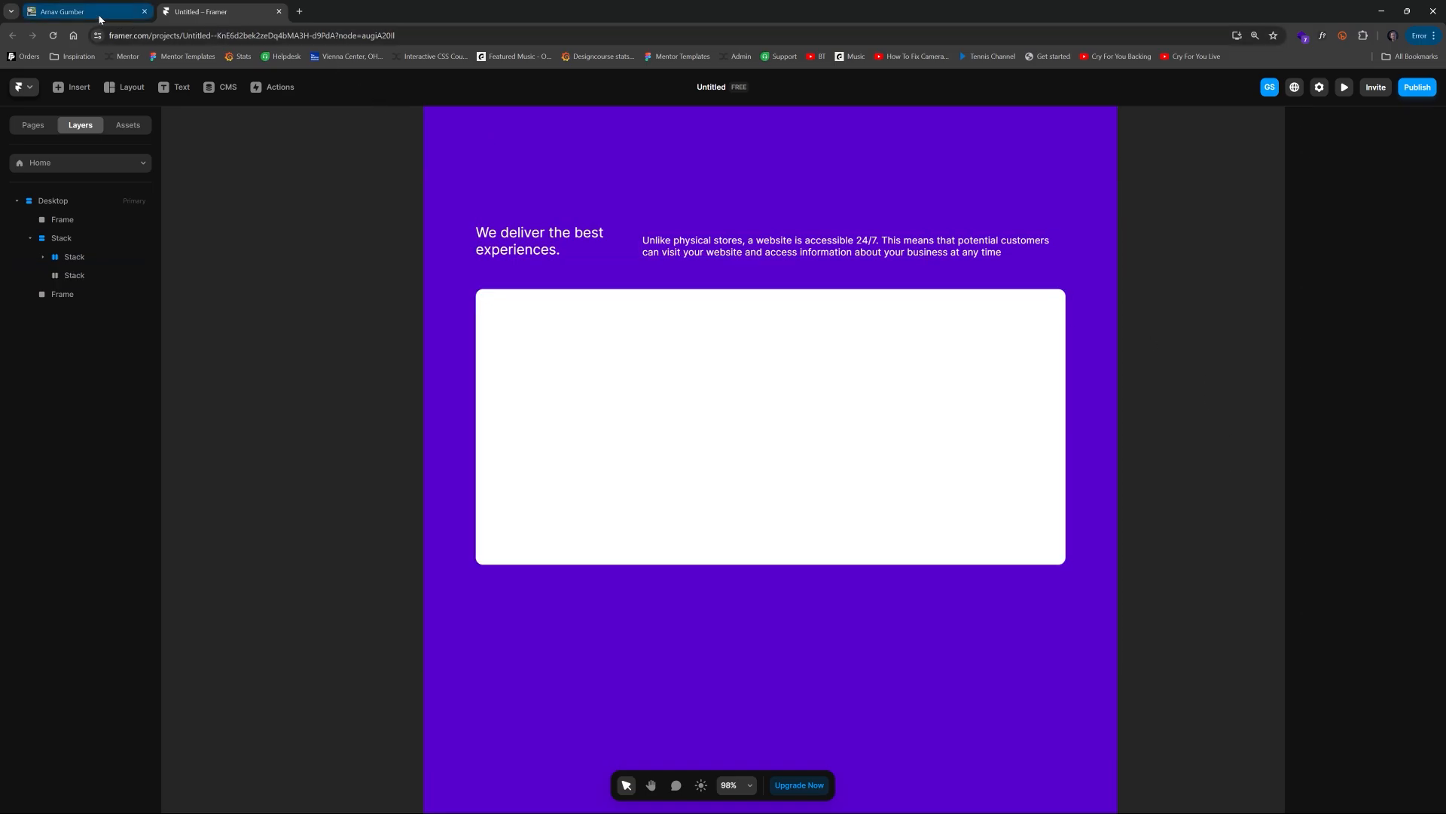
pyautogui.click(823, 459)
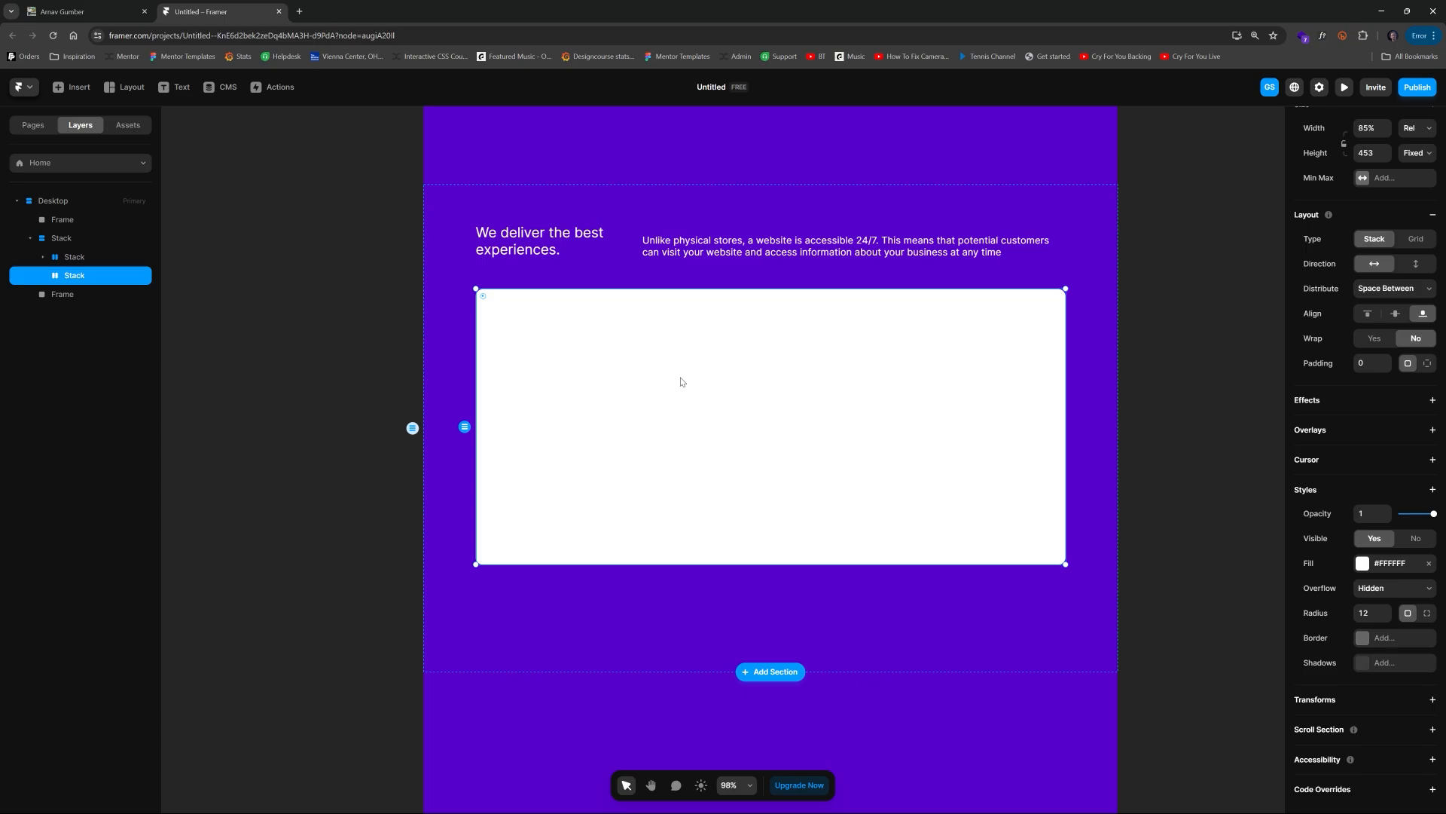
# Step: Draw a frame inside the white card and set its width to 1fr
pyautogui.scroll(2, 1372, 228)
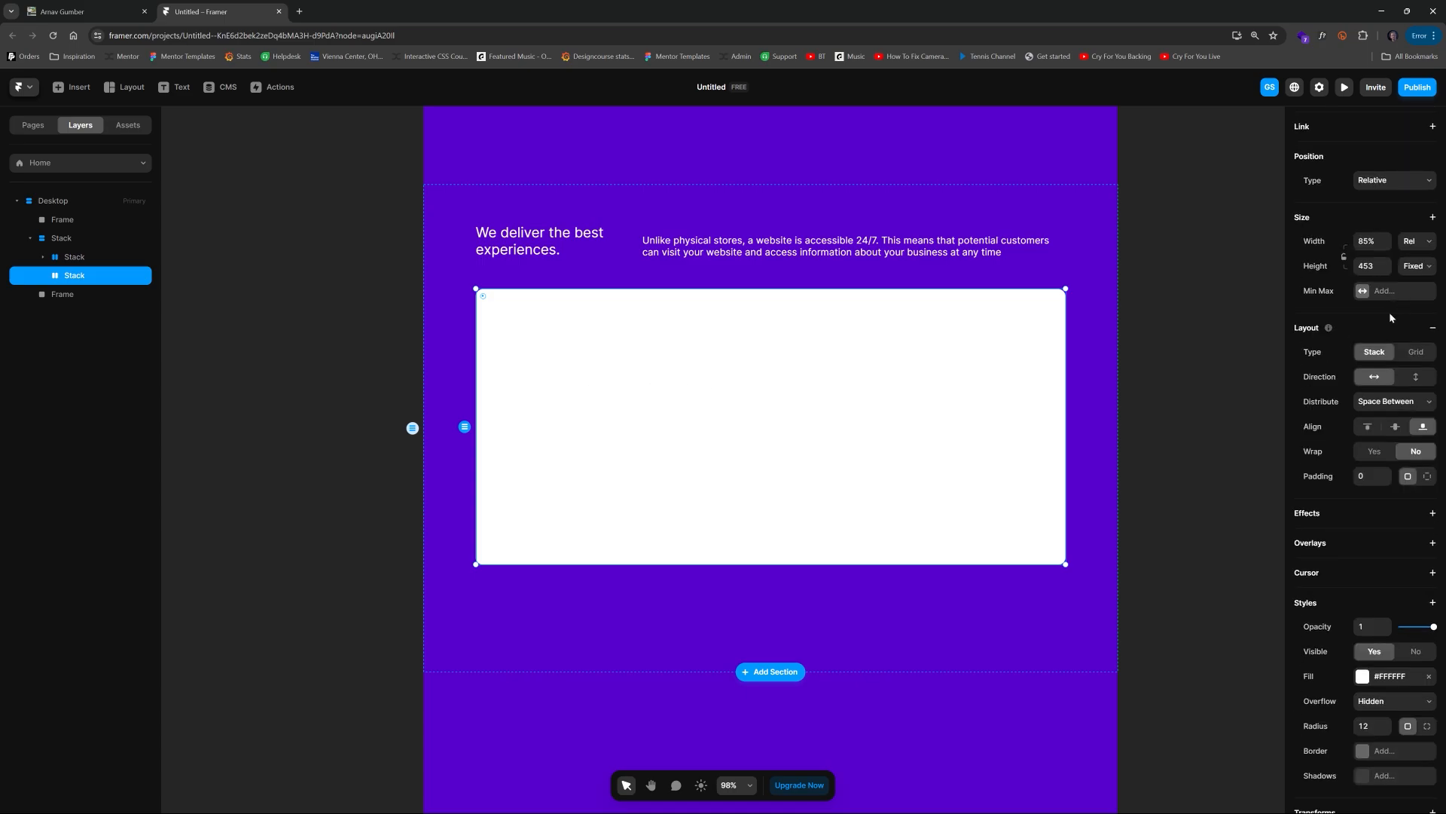
pyautogui.press('f')
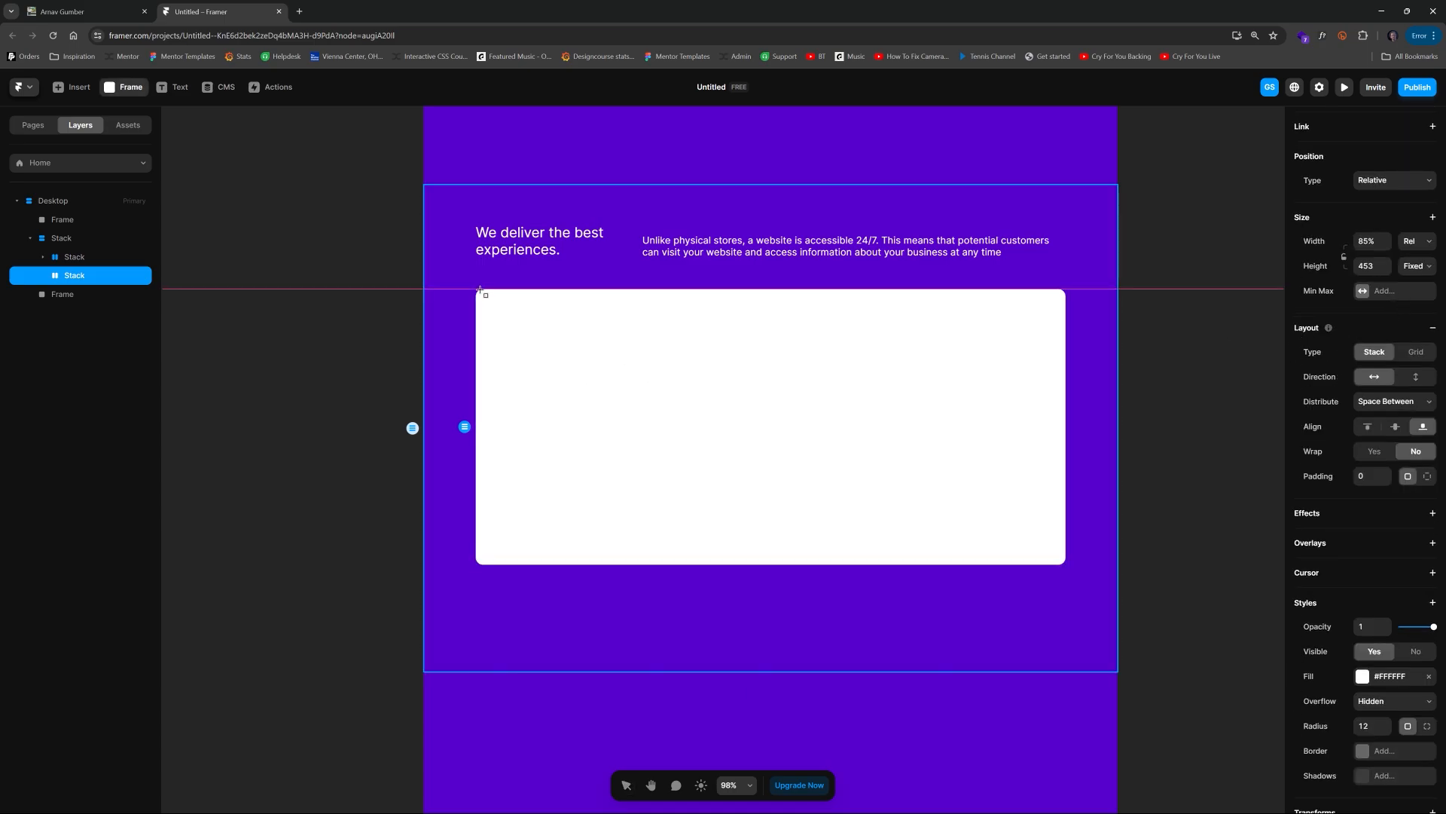
pyautogui.moveTo(477, 289)
pyautogui.mouseDown()
pyautogui.moveTo(671, 491)
pyautogui.moveTo(652, 564)
pyautogui.mouseUp()
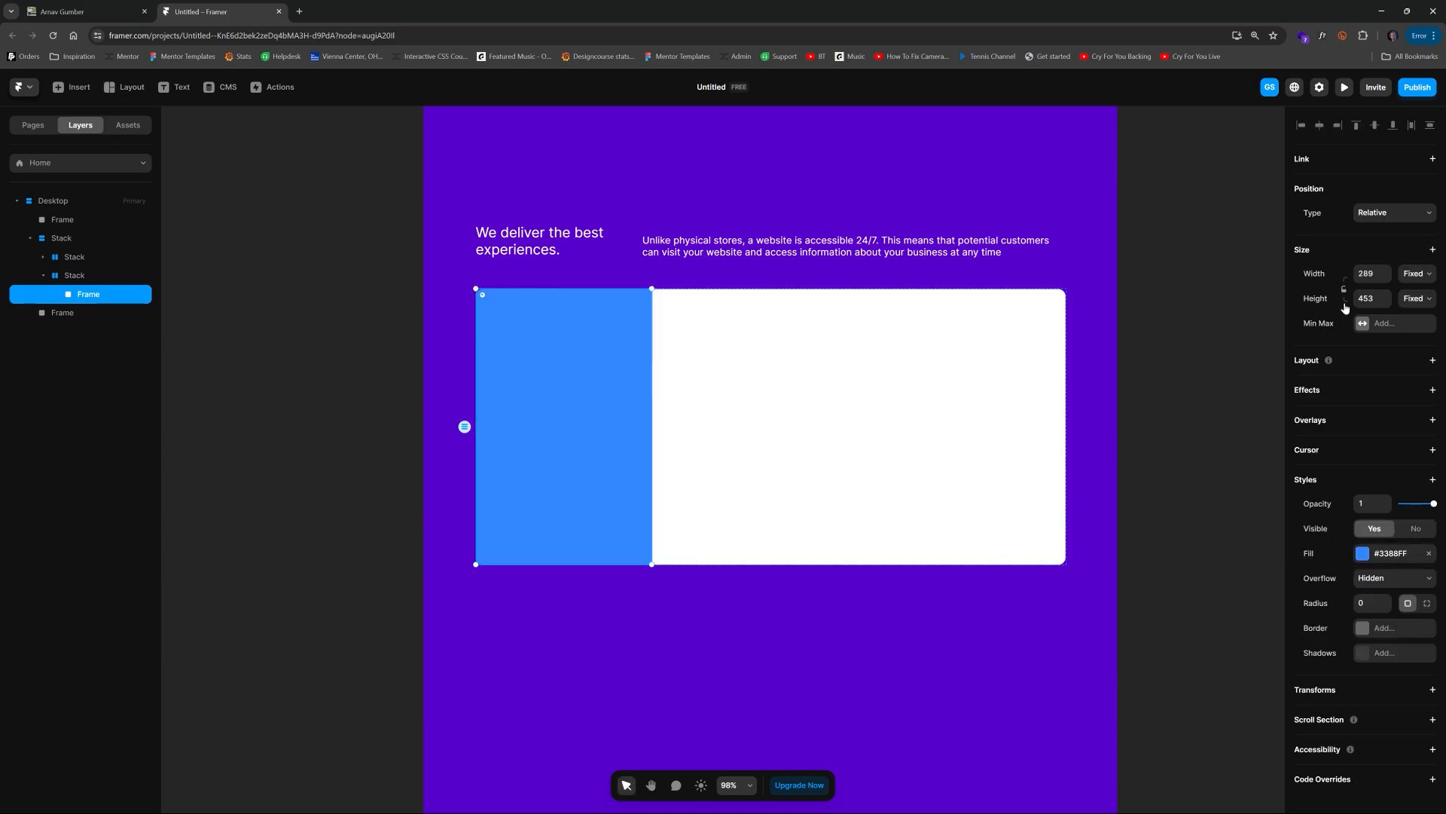
pyautogui.click(1373, 278)
pyautogui.write('1fr')
pyautogui.press('Return')
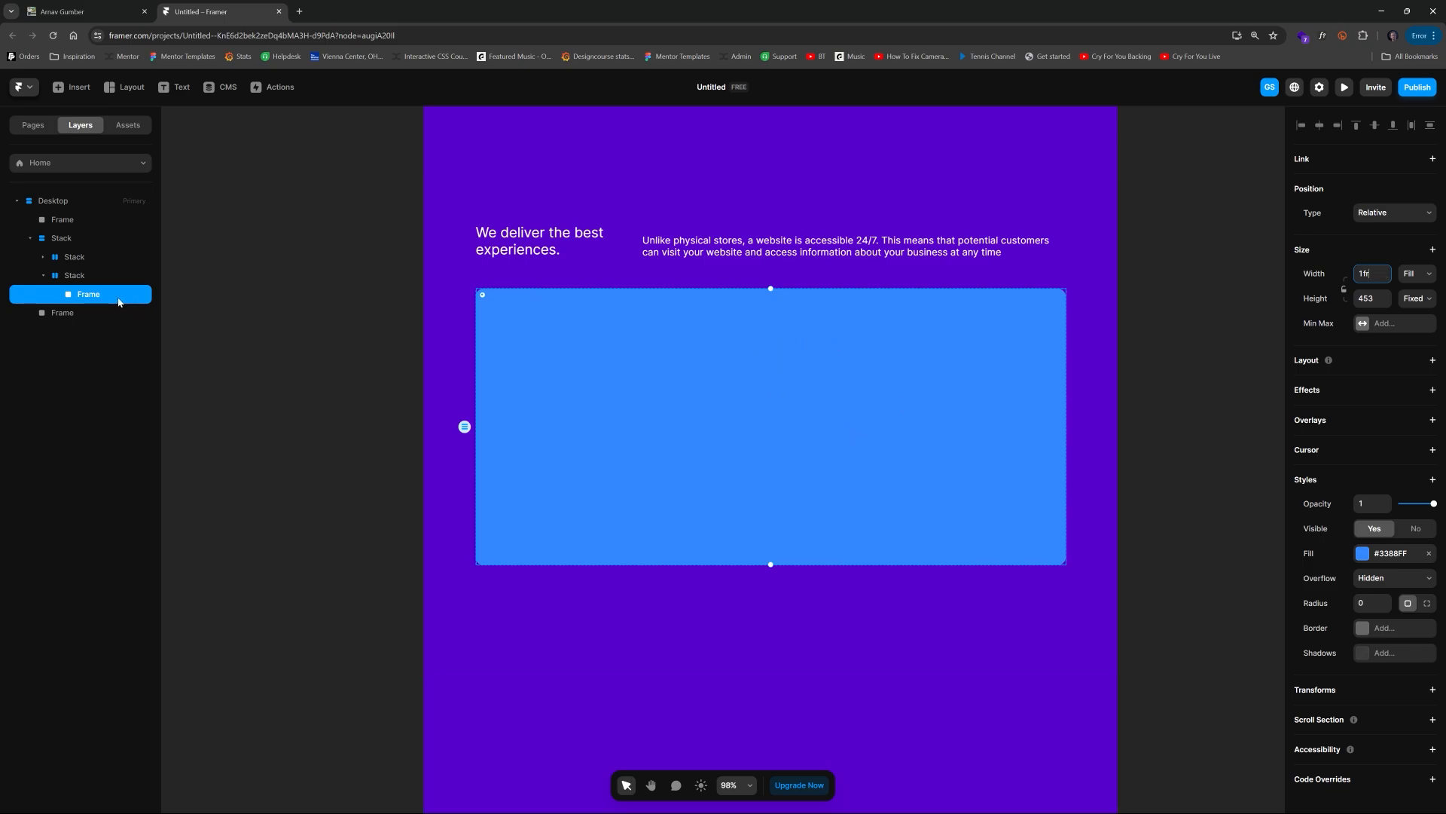
# Step: Duplicate the frame twice to make three equal columns in the card
pyautogui.click(93, 302)
pyautogui.hotkey('ctrl', 'd')
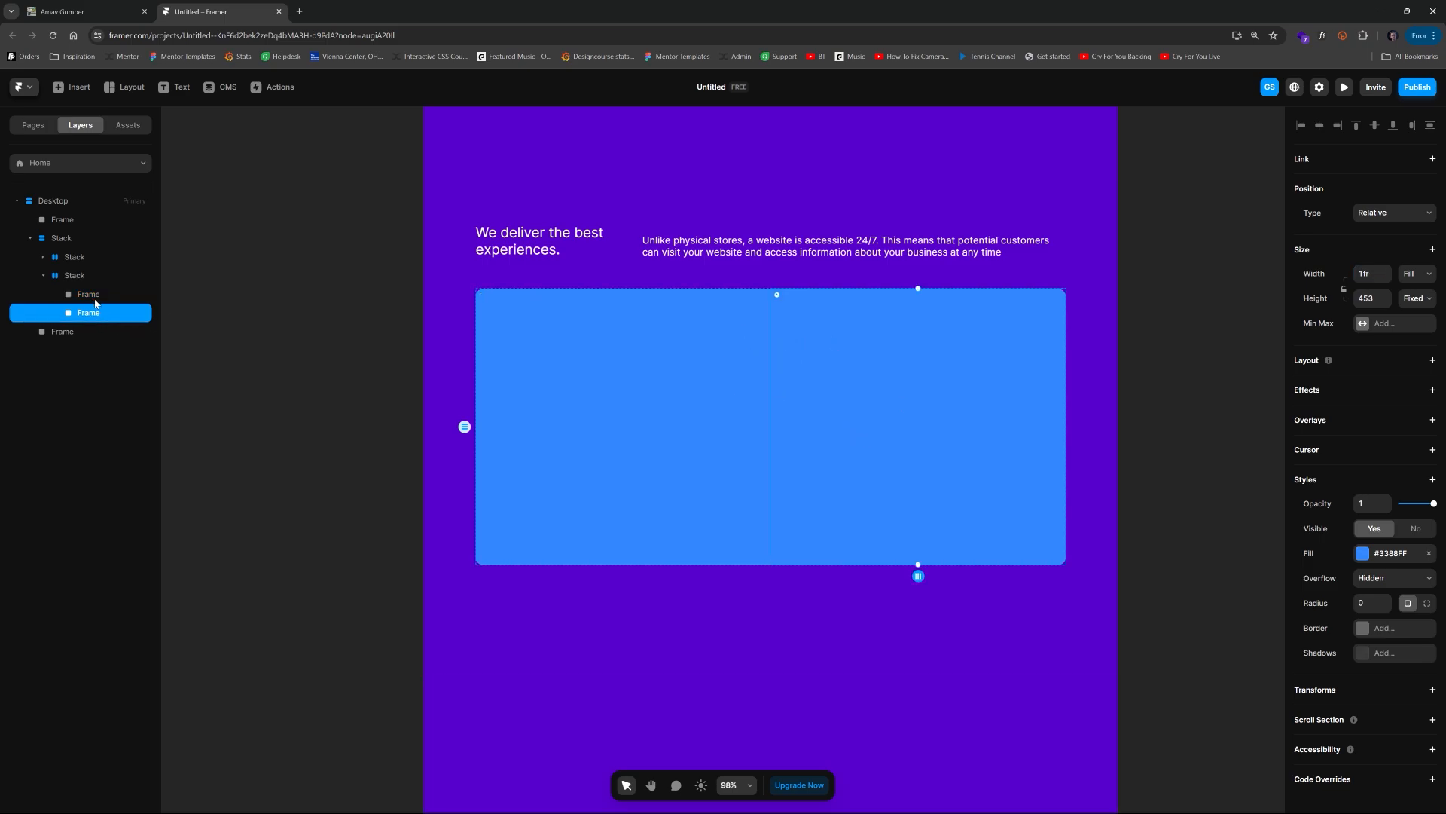
pyautogui.hotkey('ctrl', 'd')
# Step: Select all three column frames and remove their fill
pyautogui.click(791, 363)
pyautogui.click(634, 366)
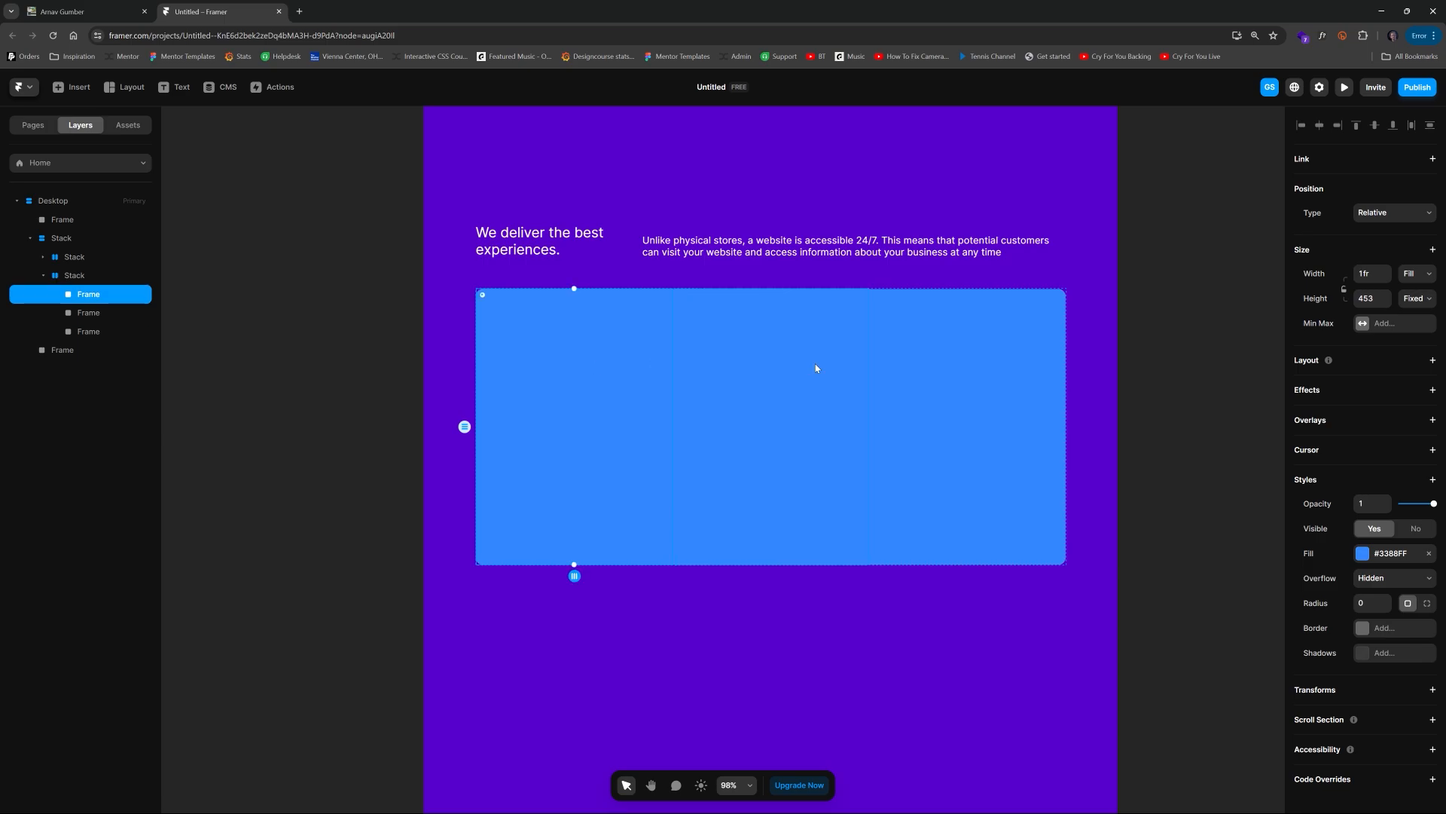
pyautogui.keyDown('shift'); pyautogui.click(817, 368); pyautogui.keyUp('shift')
pyautogui.keyDown('shift'); pyautogui.click(947, 369); pyautogui.keyUp('shift')
pyautogui.click(1429, 523)
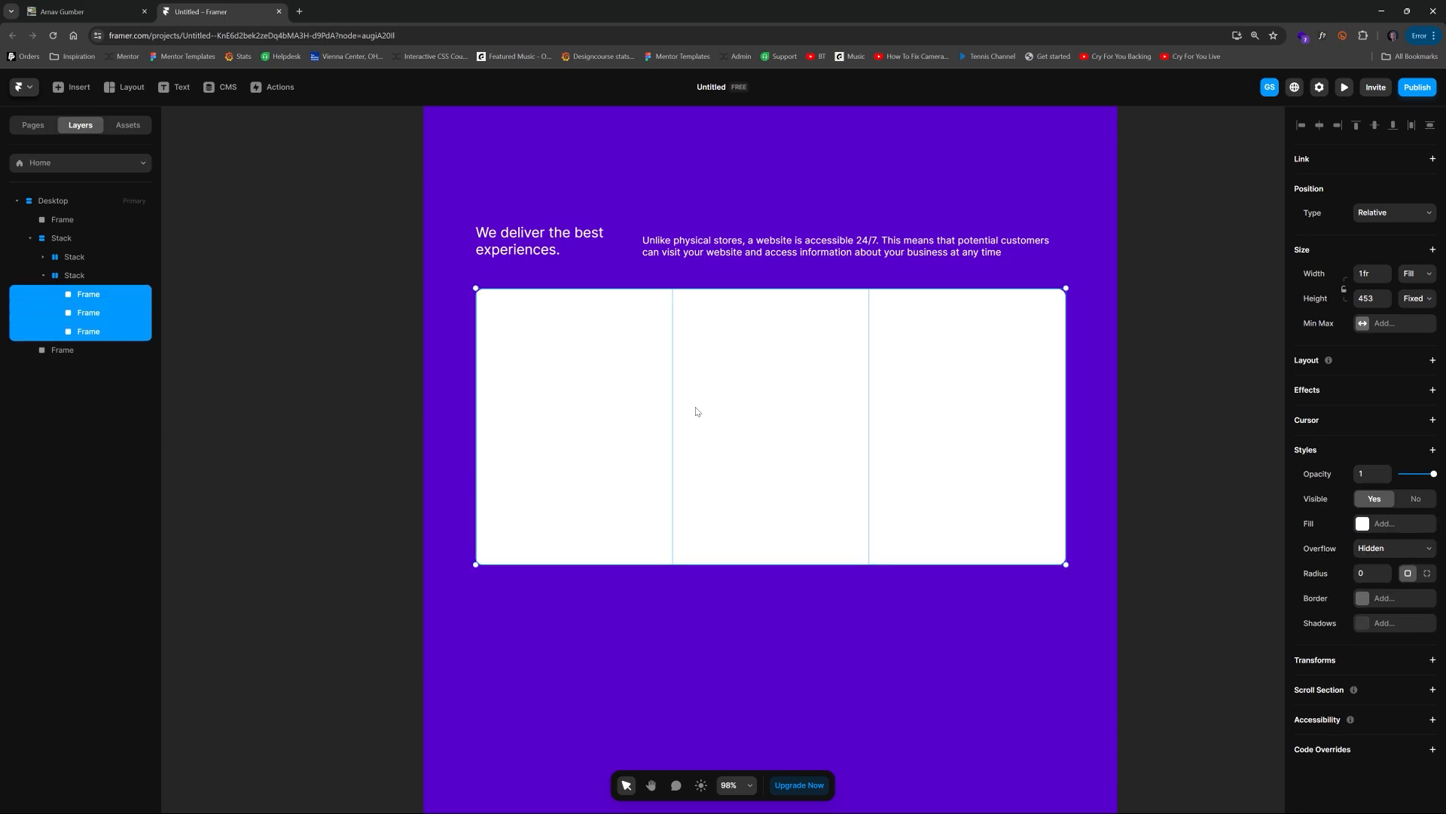
# Step: Switch to the reference website tab to view the white card's content
pyautogui.click(296, 399)
pyautogui.click(581, 403)
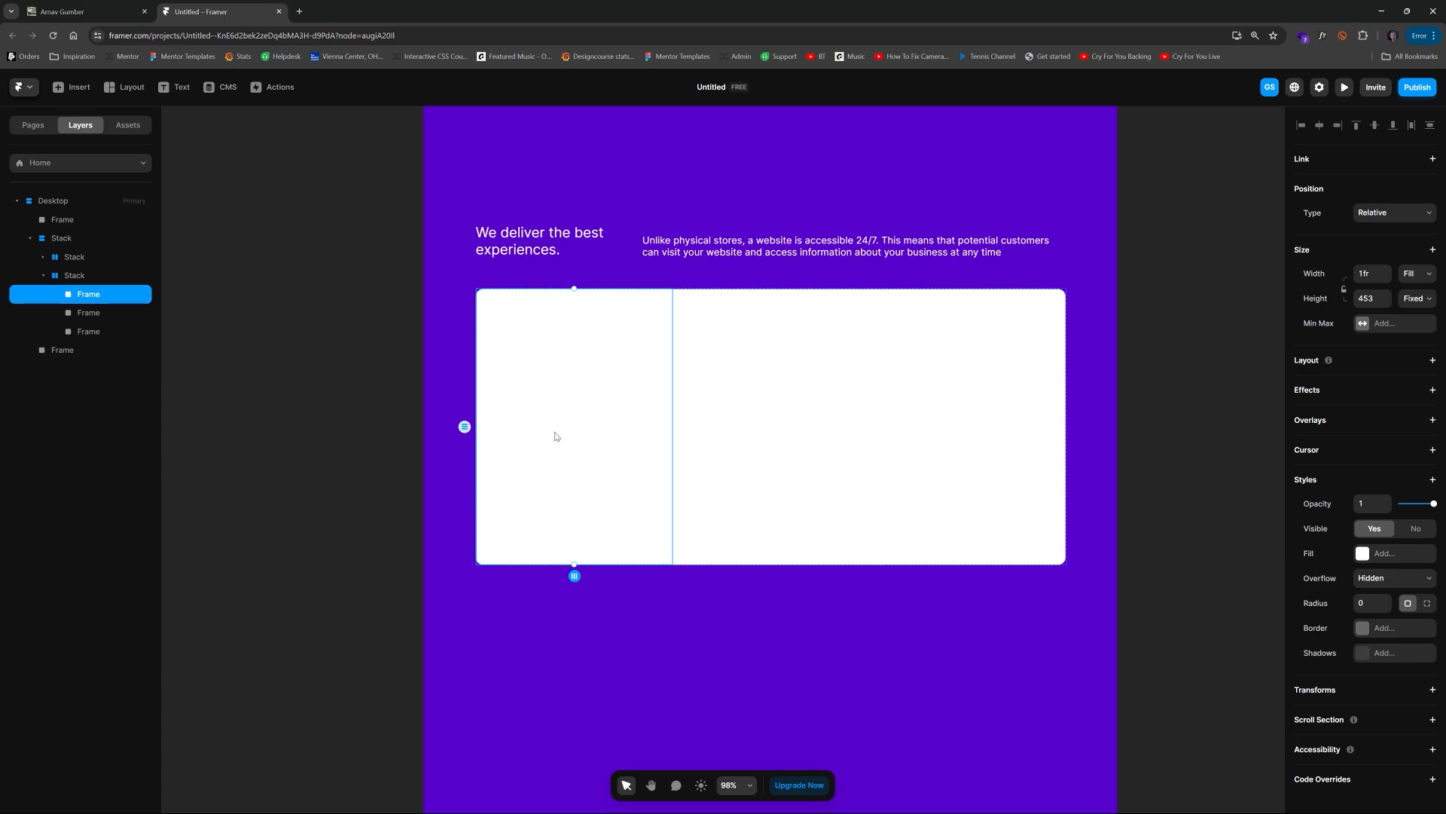
pyautogui.press('t')
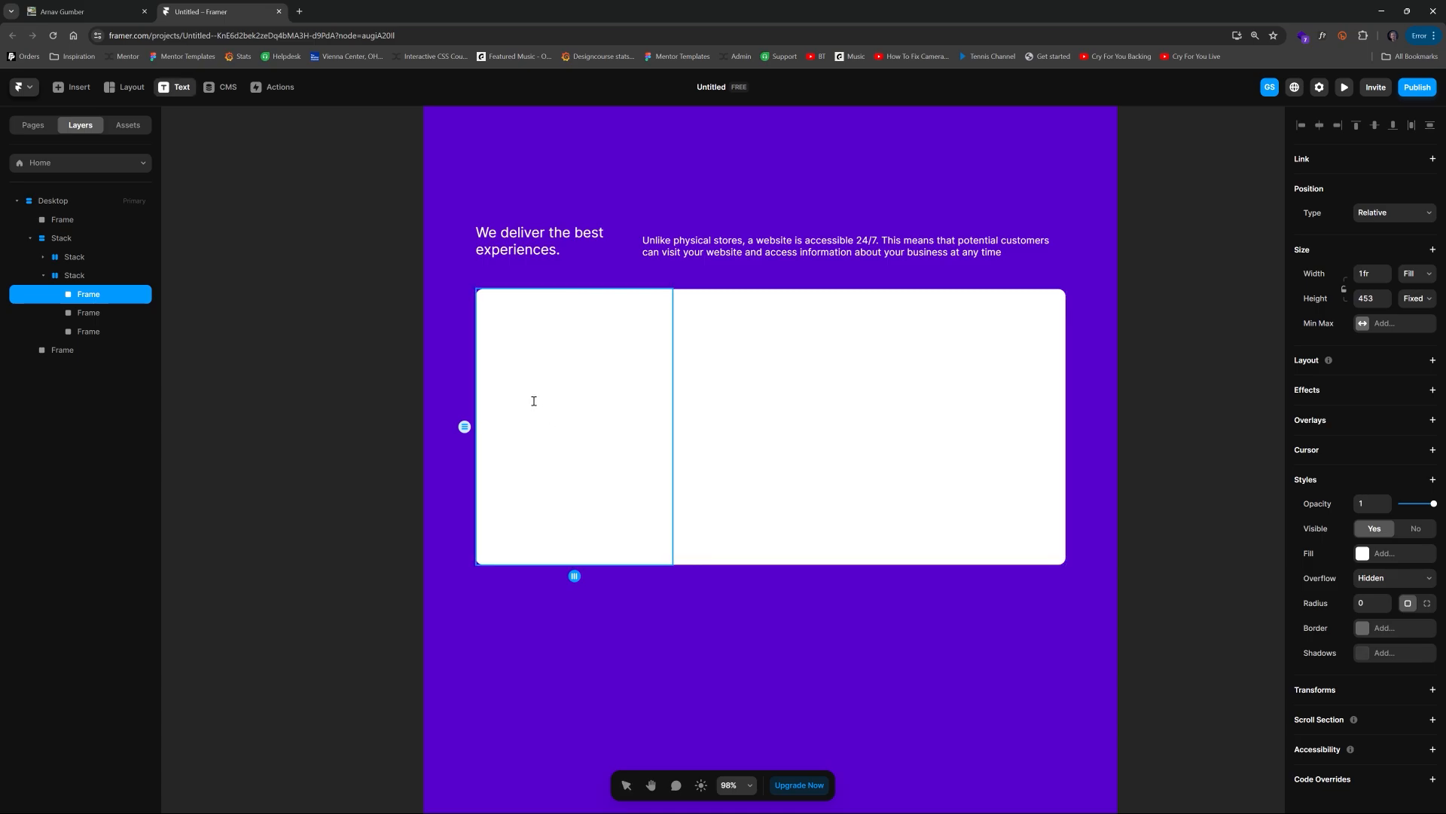
pyautogui.click(130, 14)
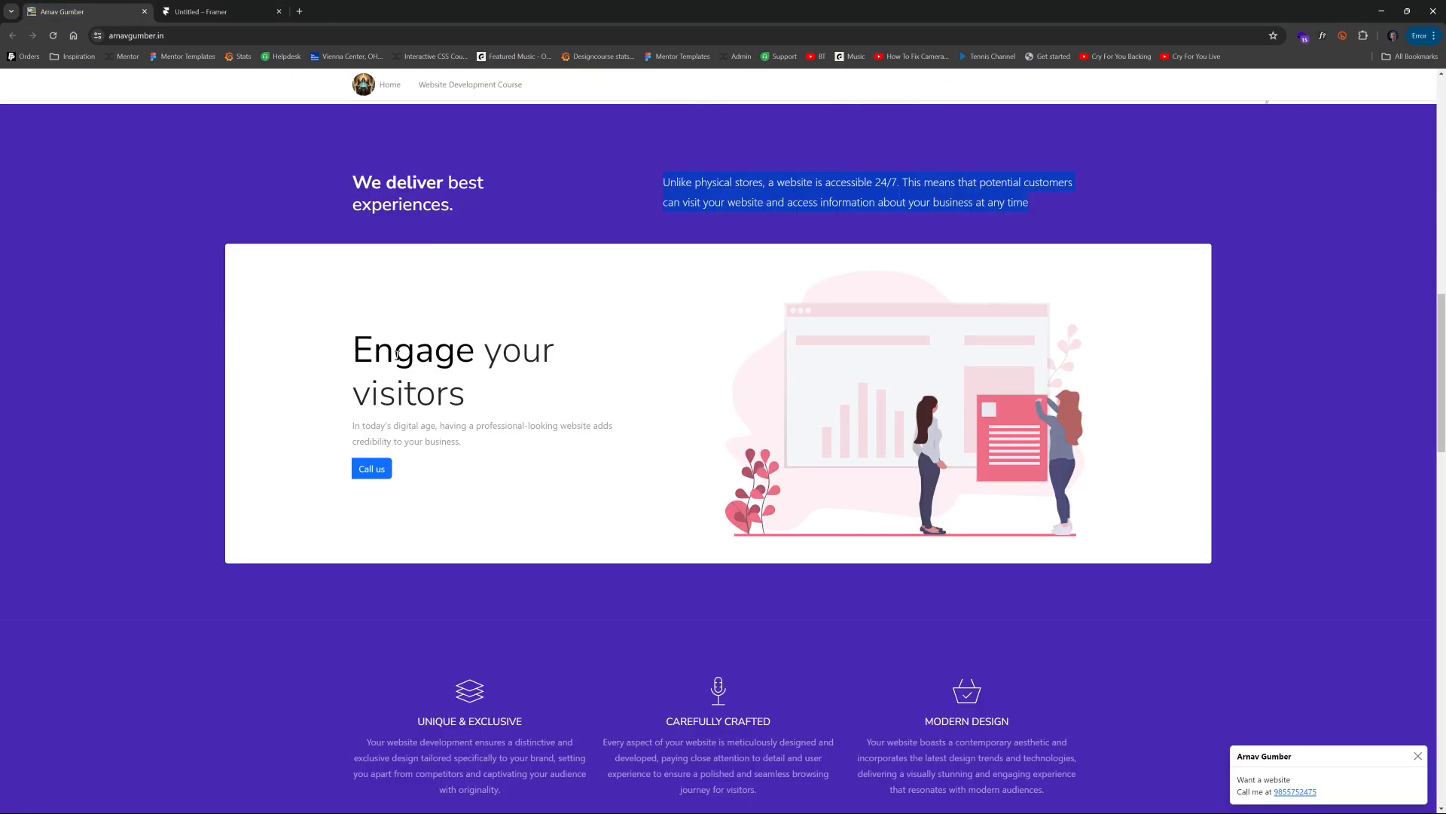
# Step: Return to the Framer project and add a text layer reading Engage inside the first column frame
pyautogui.click(240, 18)
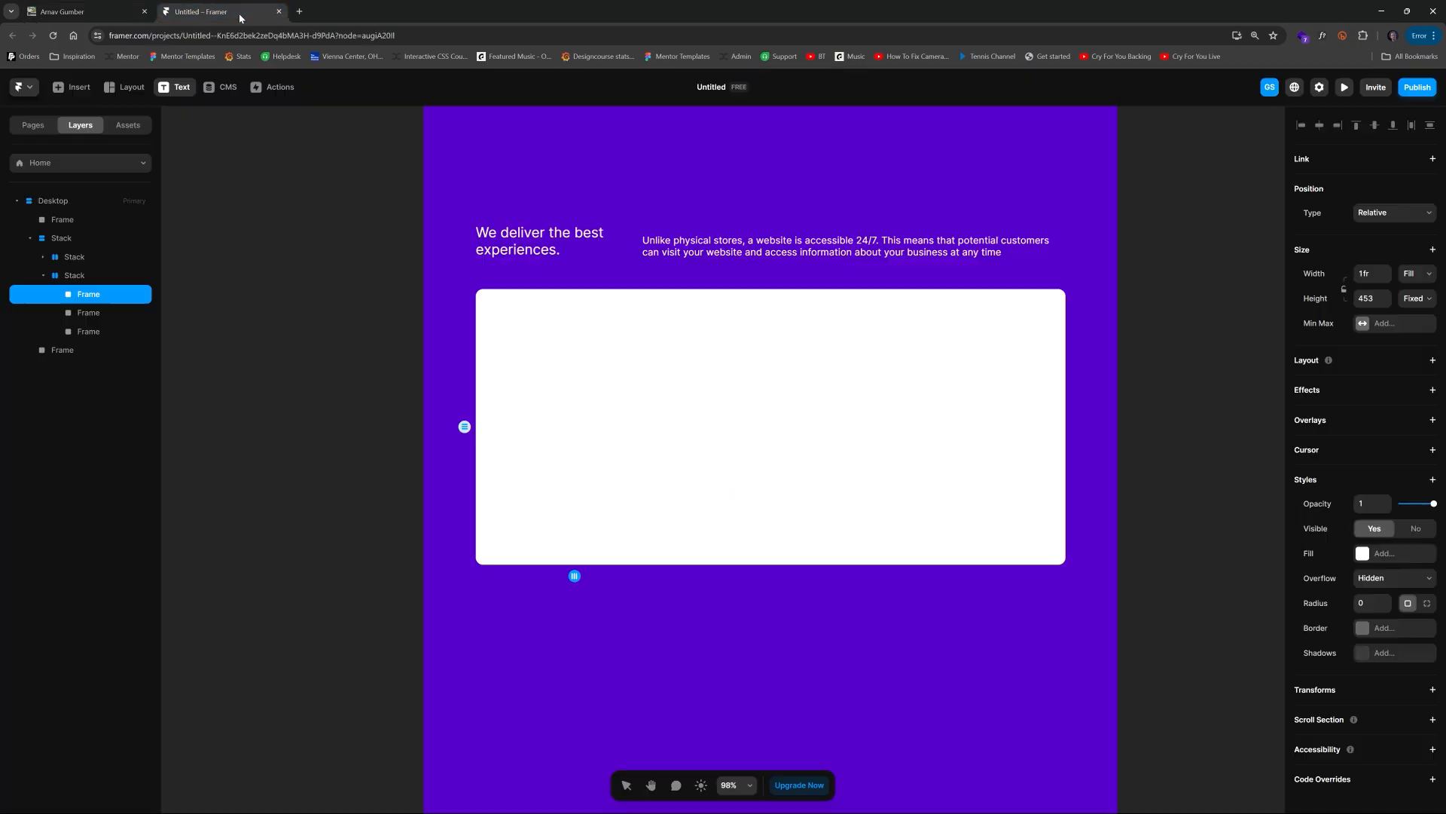
pyautogui.click(551, 409)
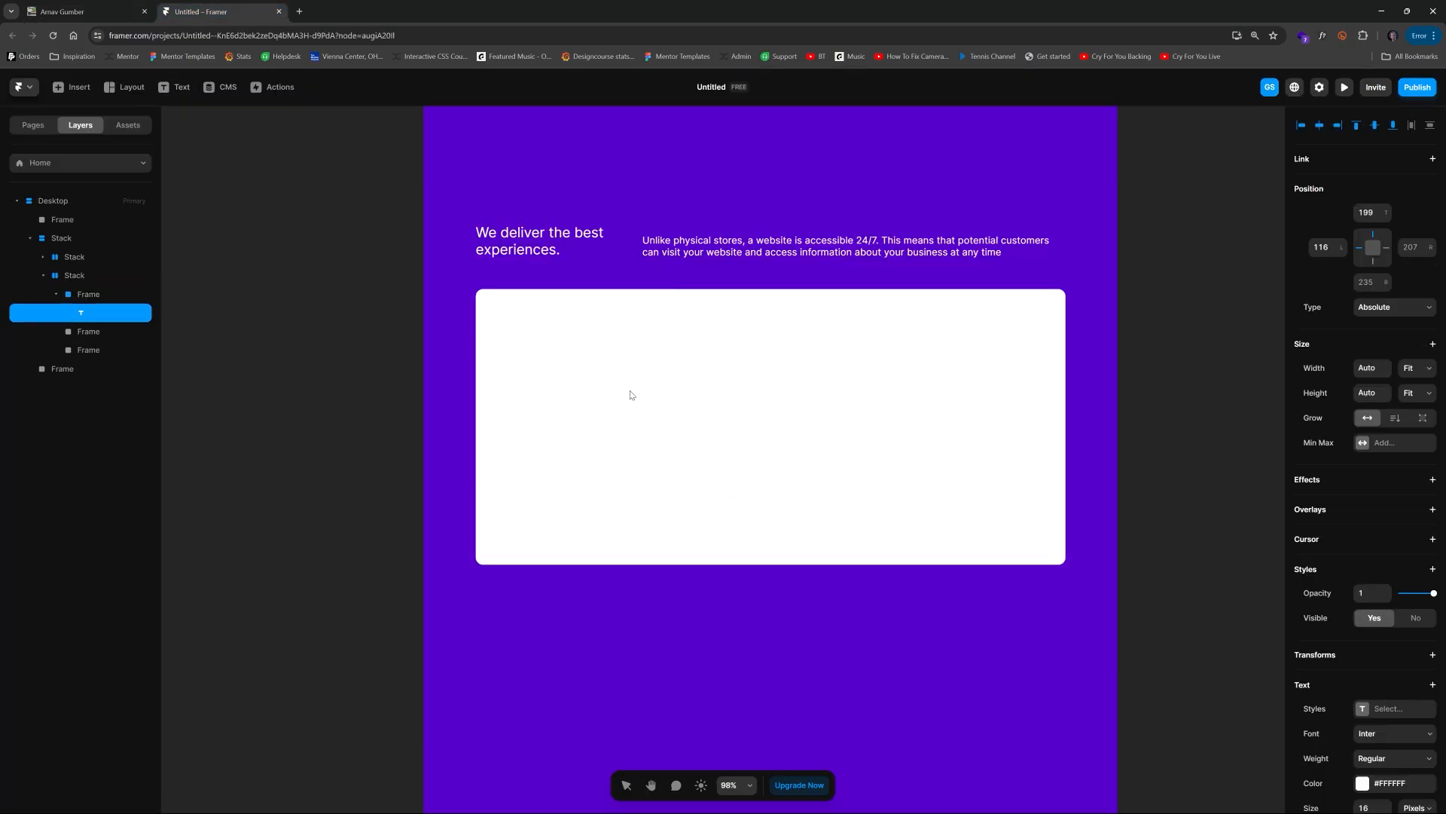
pyautogui.press('Escape')
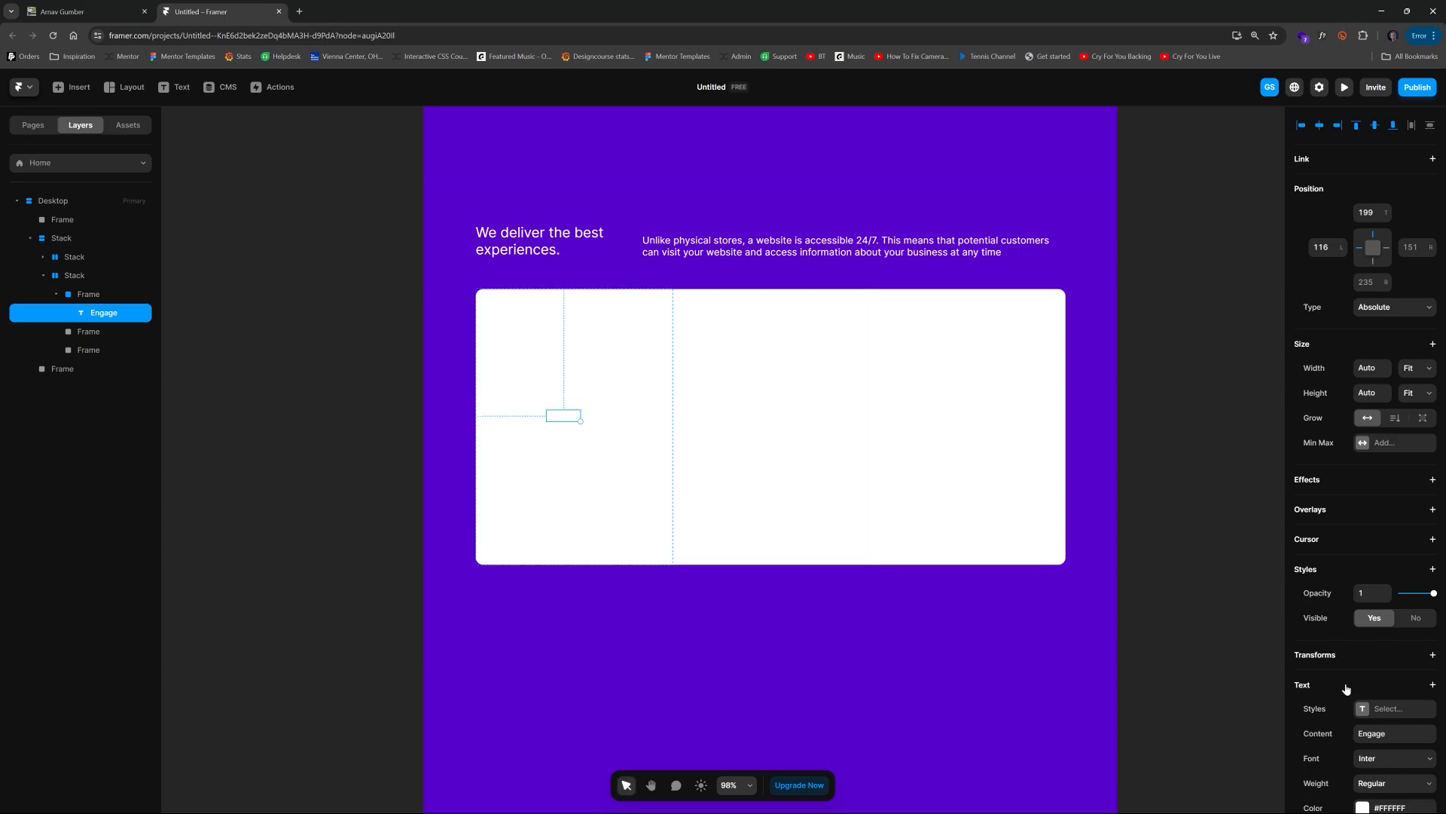
# Step: Set the text color to #5800CC by sampling the purple background with the eyedropper
pyautogui.click(1365, 806)
pyautogui.moveTo(1186, 649); pyautogui.dragTo(1101, 705)
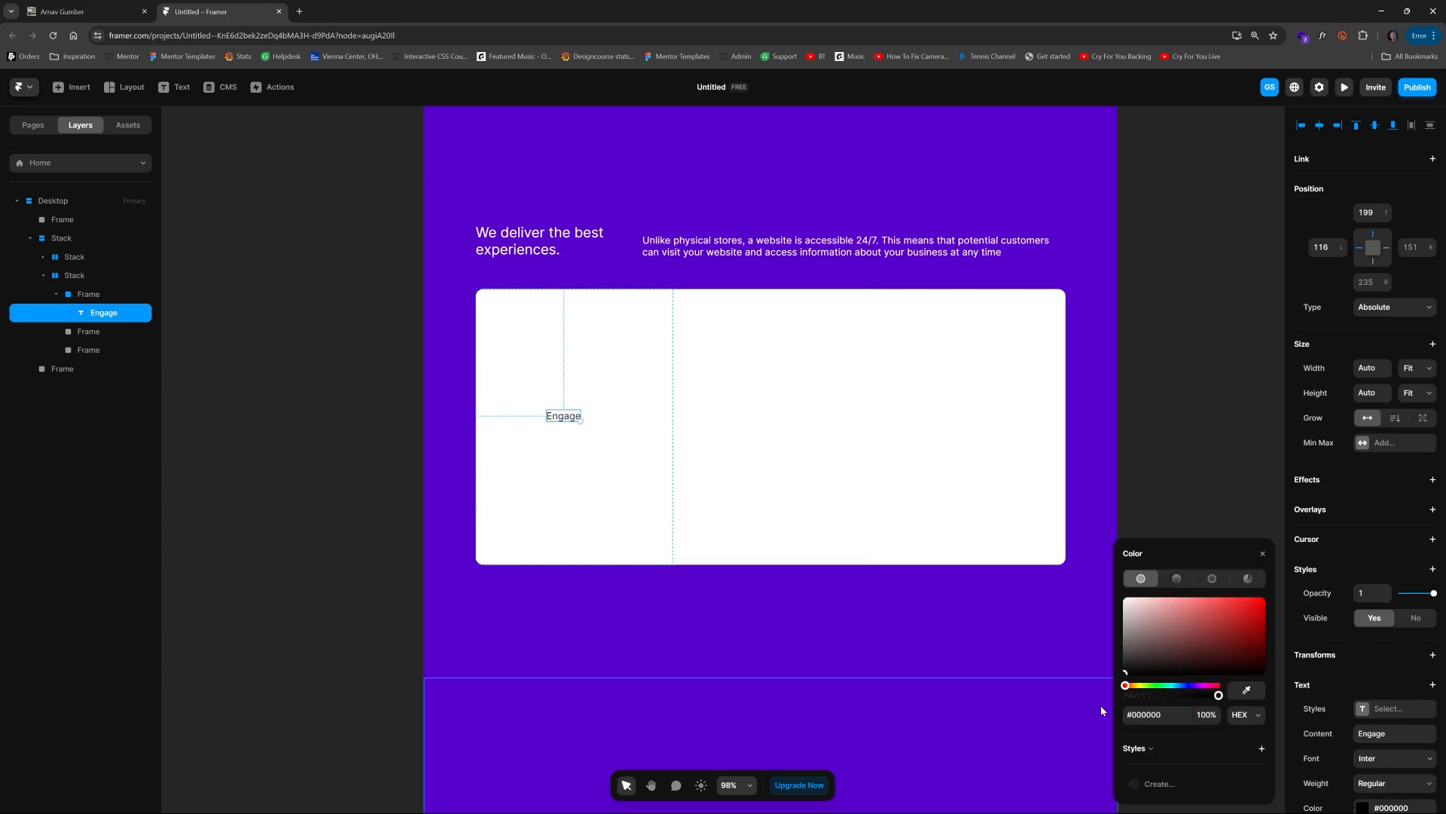
pyautogui.click(1248, 692)
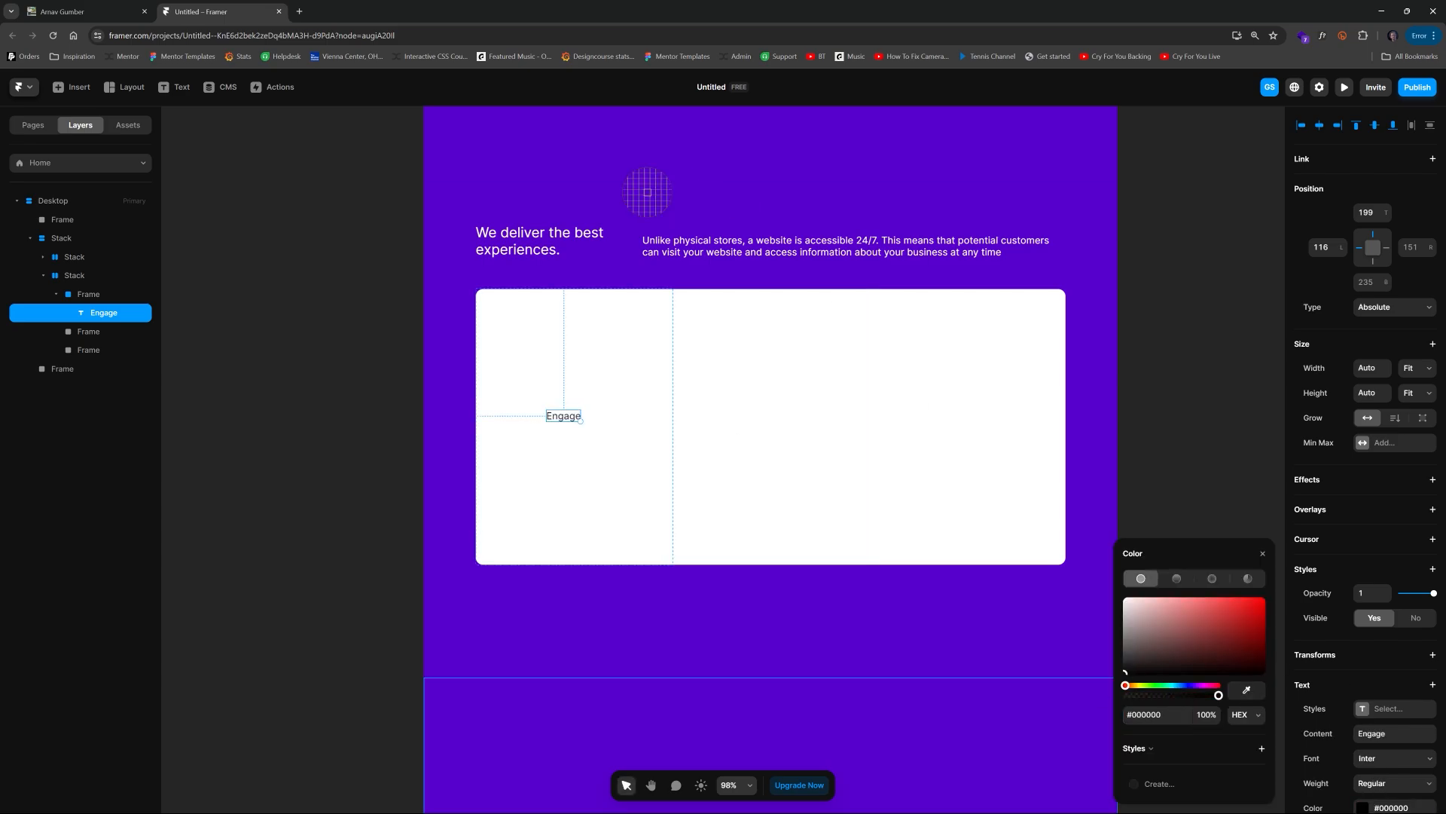
pyautogui.click(533, 141)
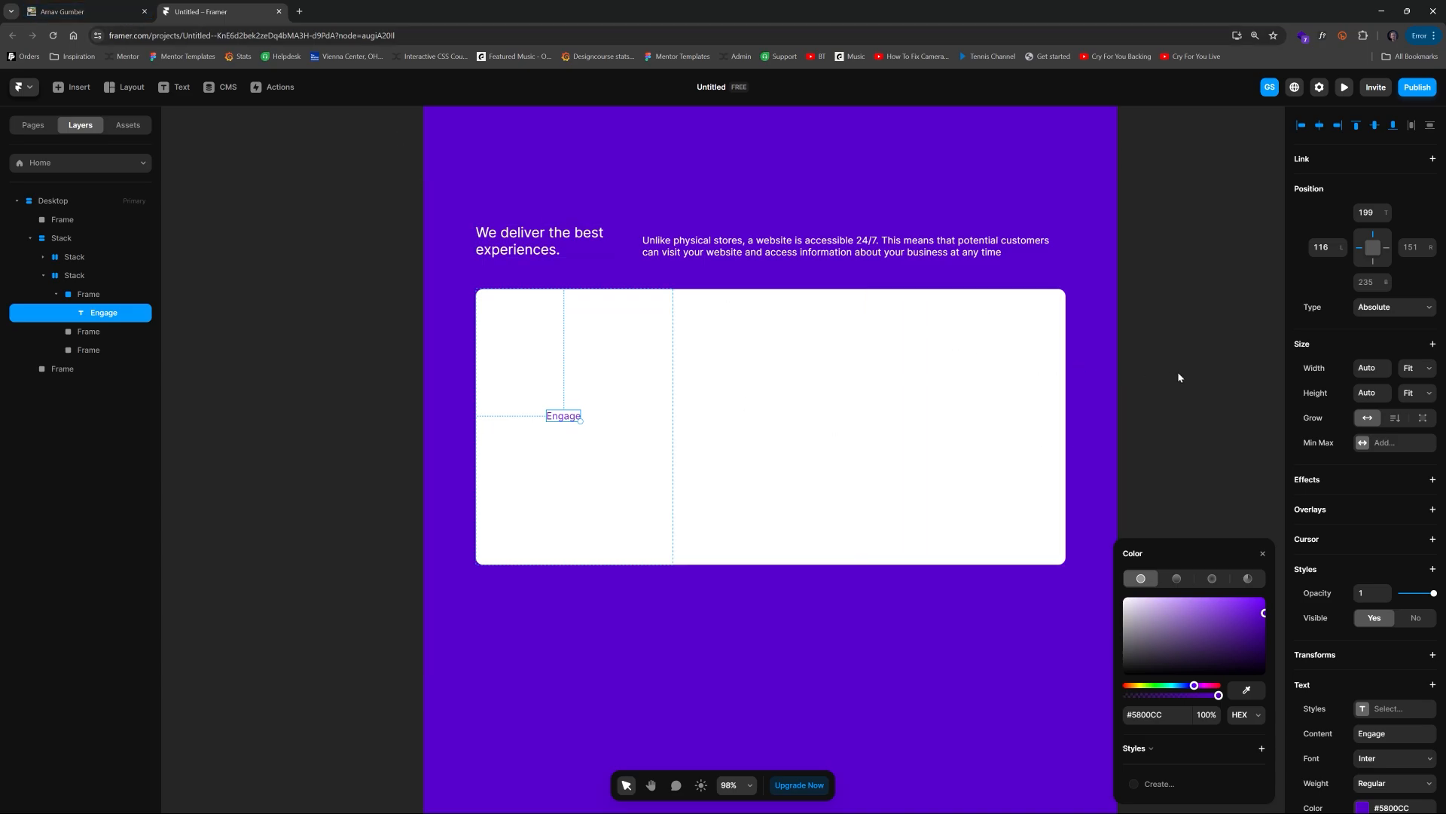
# Step: Set the text font to Afacad and its size to 38 px
pyautogui.scroll(-3, 1344, 517)
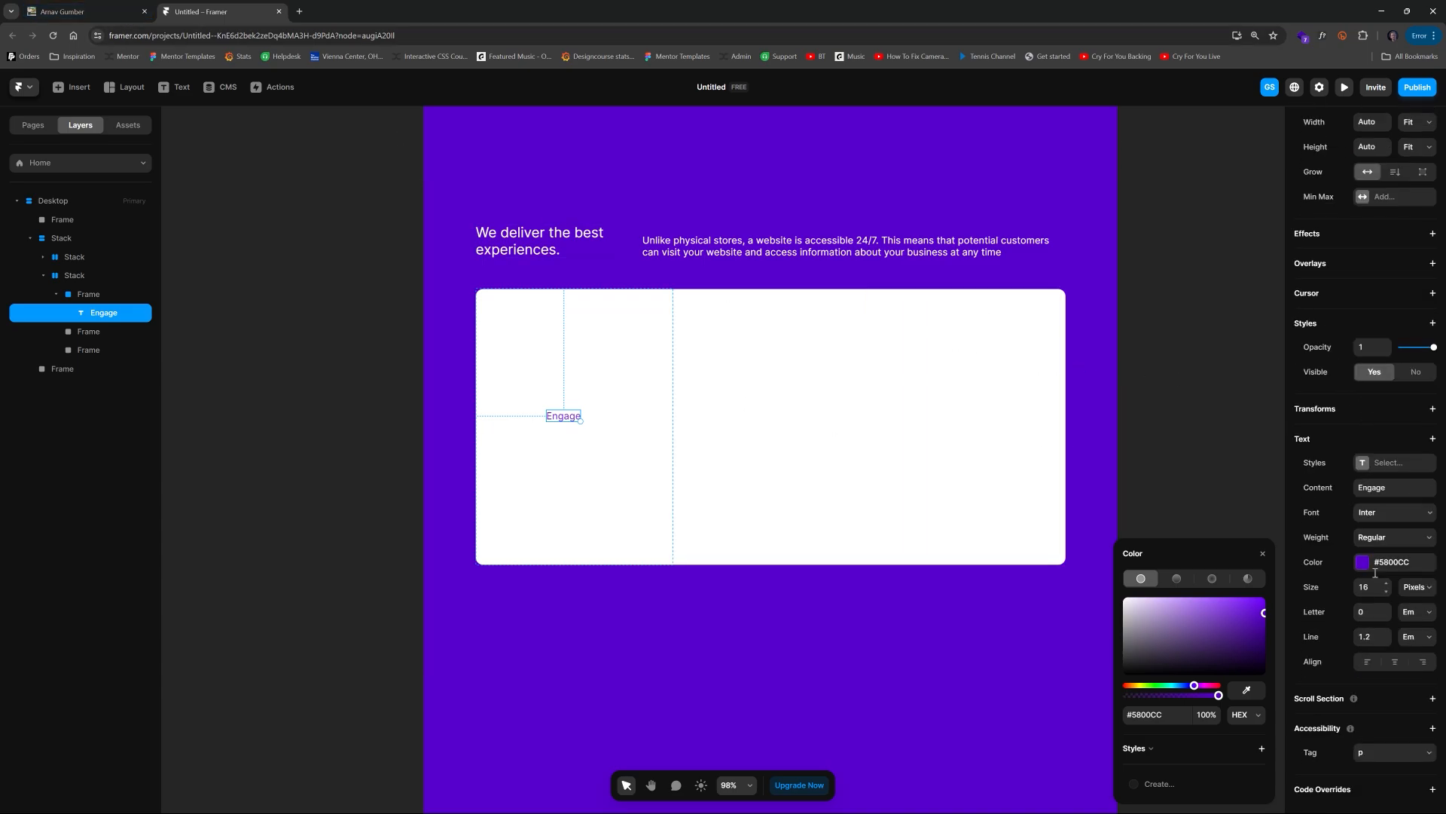
pyautogui.click(1380, 514)
pyautogui.scroll(-3, 1172, 618)
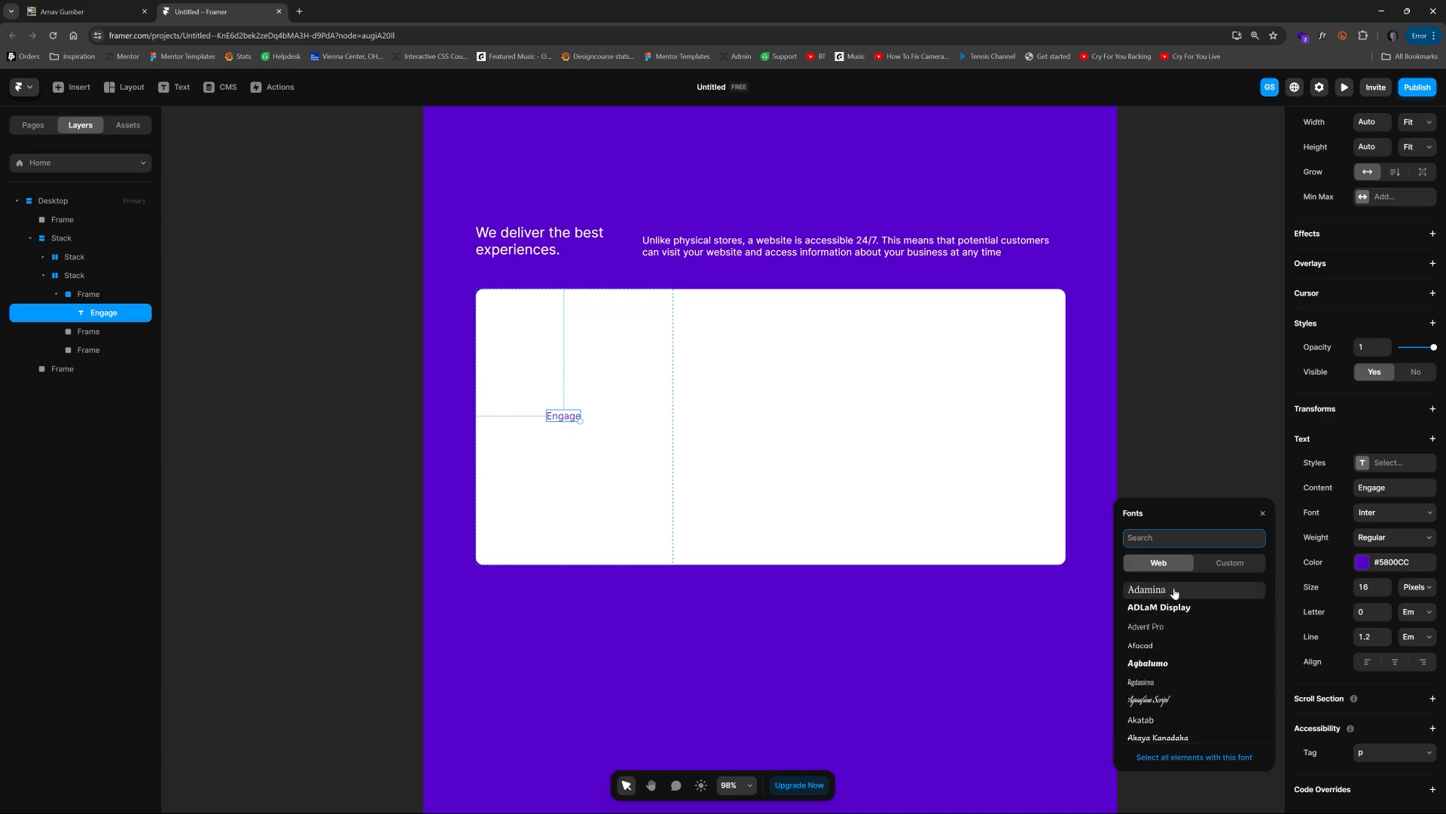
pyautogui.click(1172, 641)
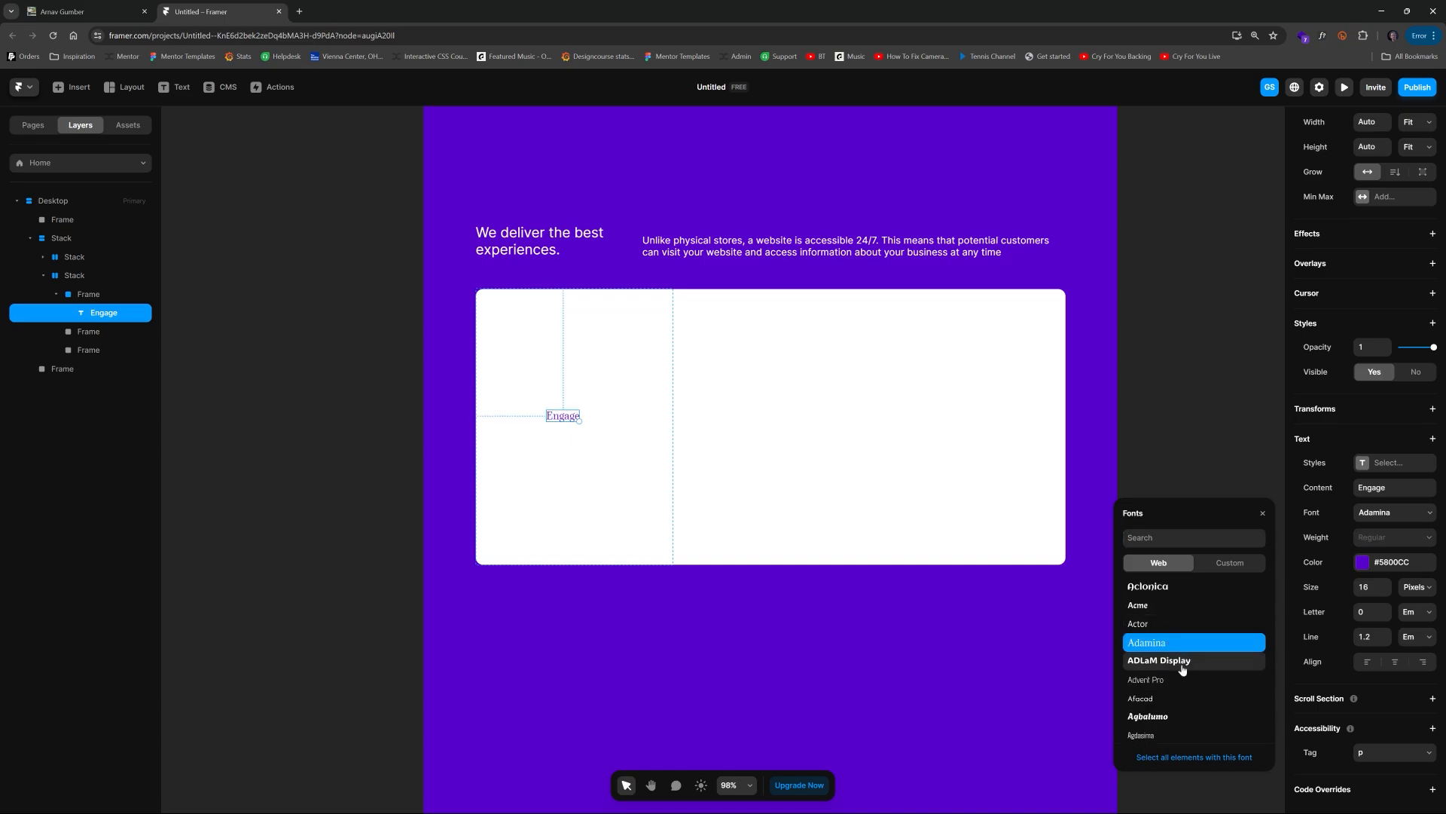
pyautogui.click(1186, 699)
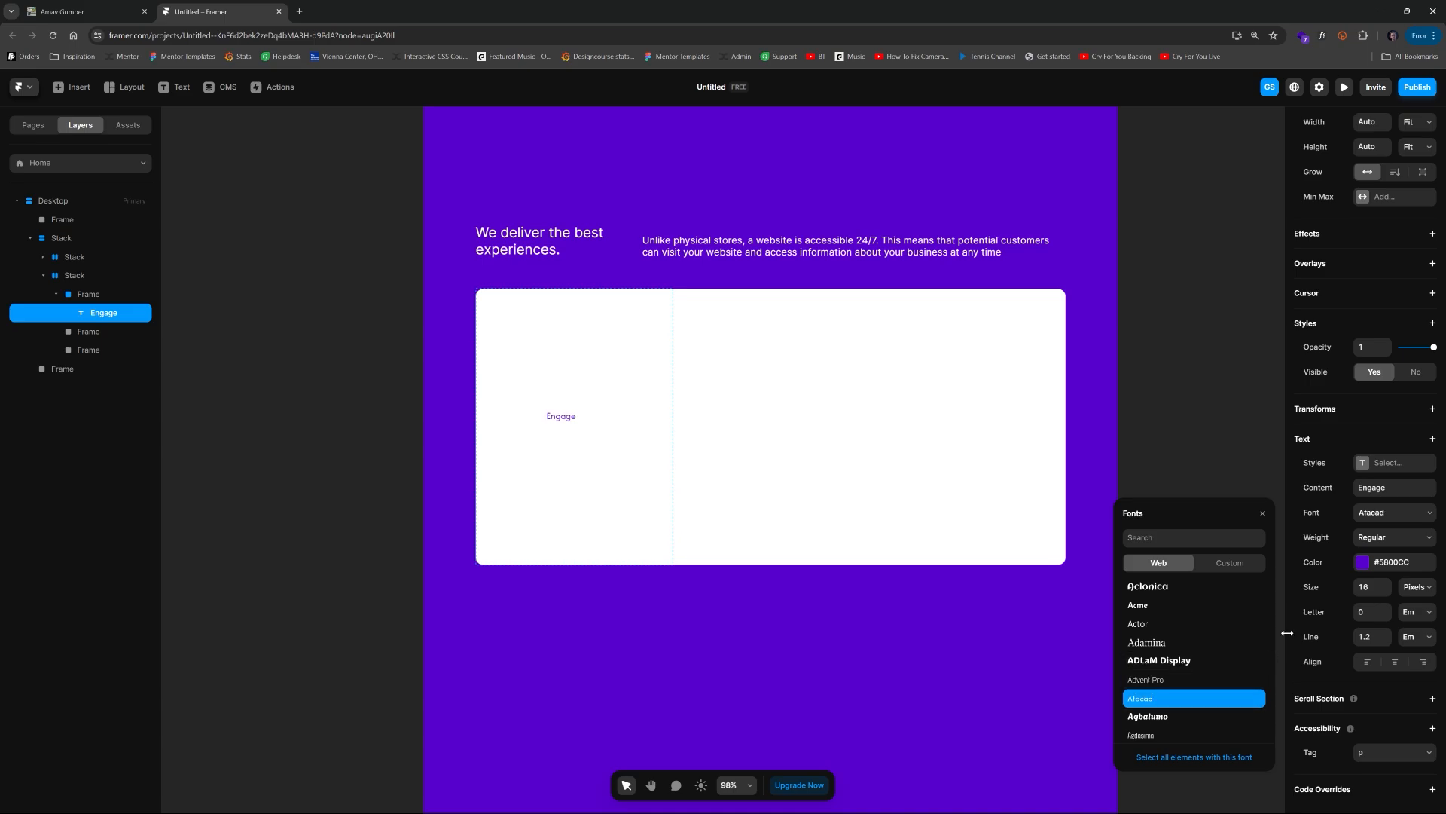
pyautogui.click(1376, 595)
pyautogui.press('Up')
pyautogui.press('Up')
pyautogui.press('Up')
pyautogui.press('Up')
pyautogui.press('Up')
pyautogui.press('Up')
pyautogui.press('Up')
pyautogui.press('Up')
pyautogui.press('Up')
pyautogui.press('Up')
pyautogui.press('Up')
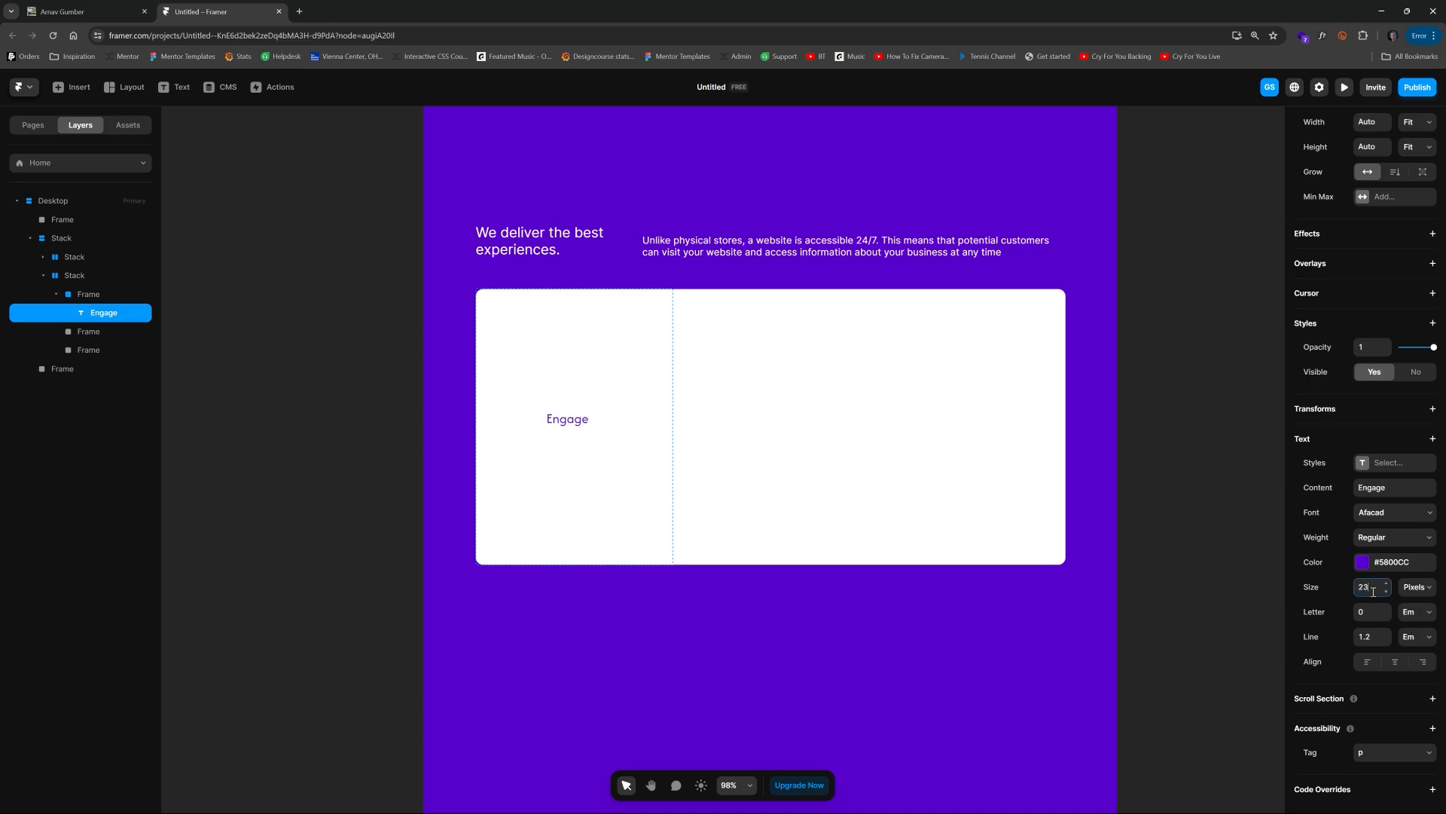
pyautogui.press('Up')
pyautogui.press('Up')
pyautogui.press('Up')
pyautogui.press('Up')
pyautogui.press('Up')
pyautogui.press('Up')
pyautogui.press('Up')
pyautogui.press('Up')
pyautogui.press('Up')
pyautogui.press('Up')
pyautogui.press('Up')
# Step: Change the text font to Agdasima
pyautogui.click(1383, 515)
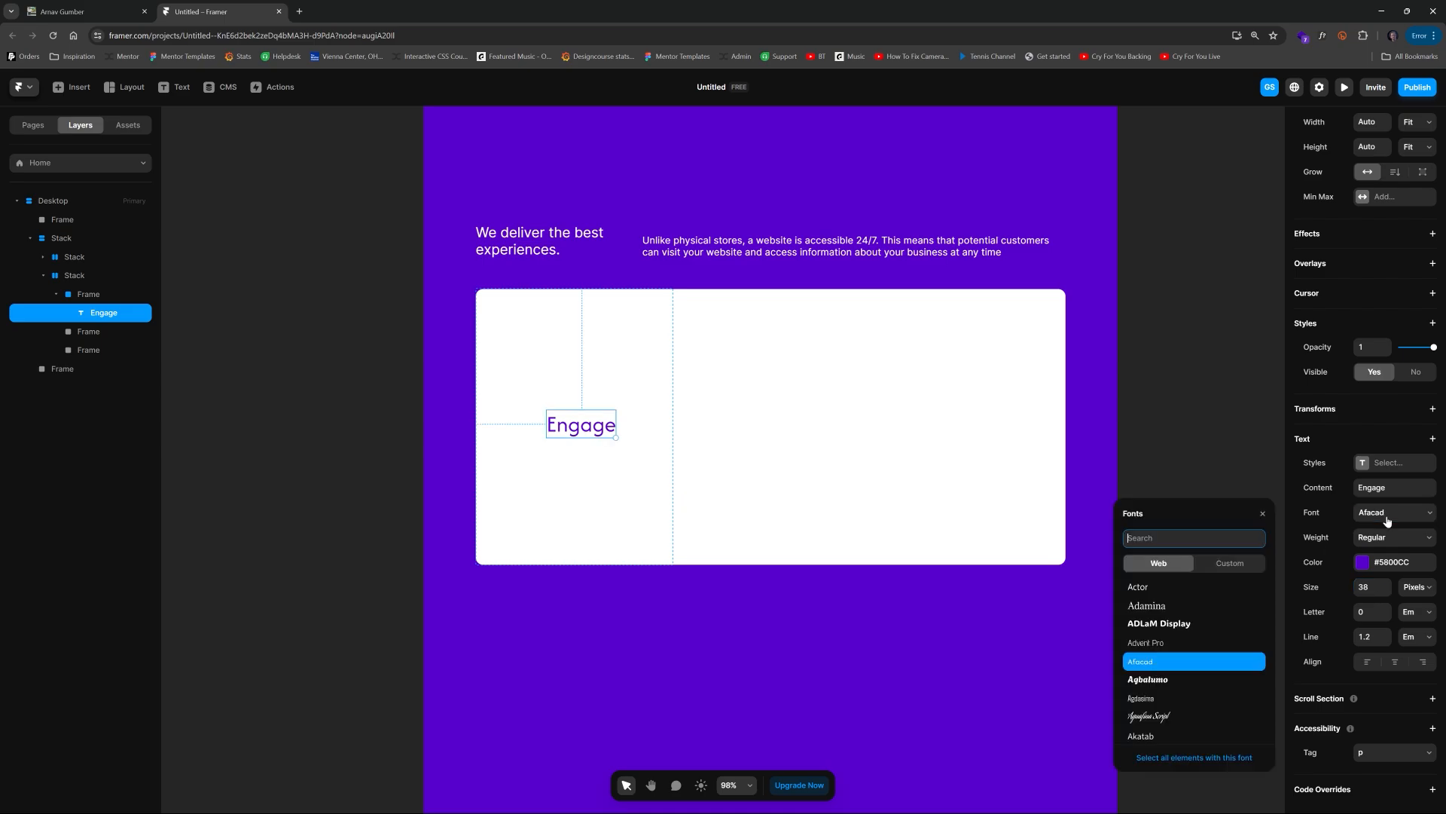
pyautogui.click(1203, 679)
pyautogui.scroll(-1, 1175, 667)
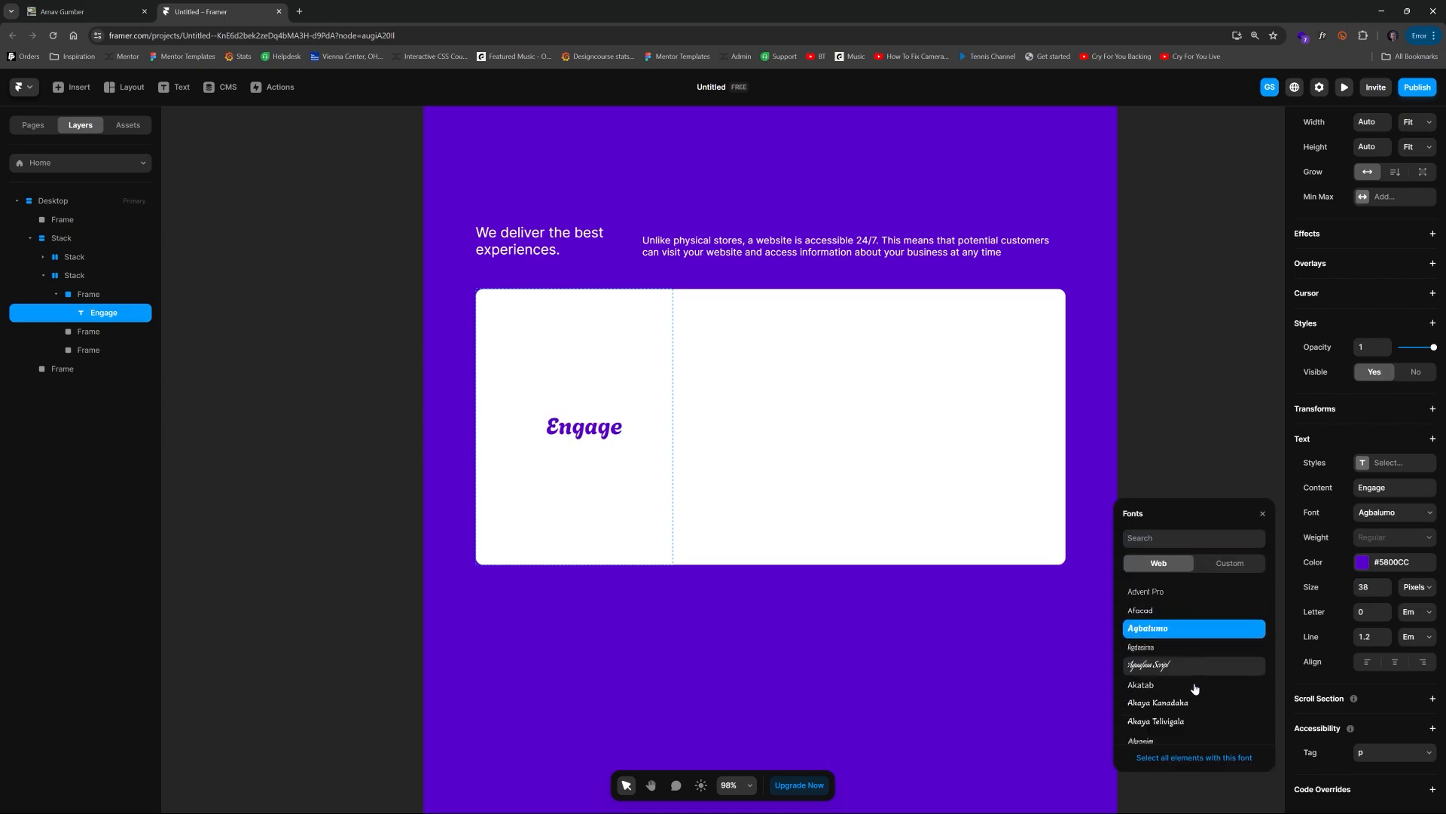
pyautogui.click(1160, 642)
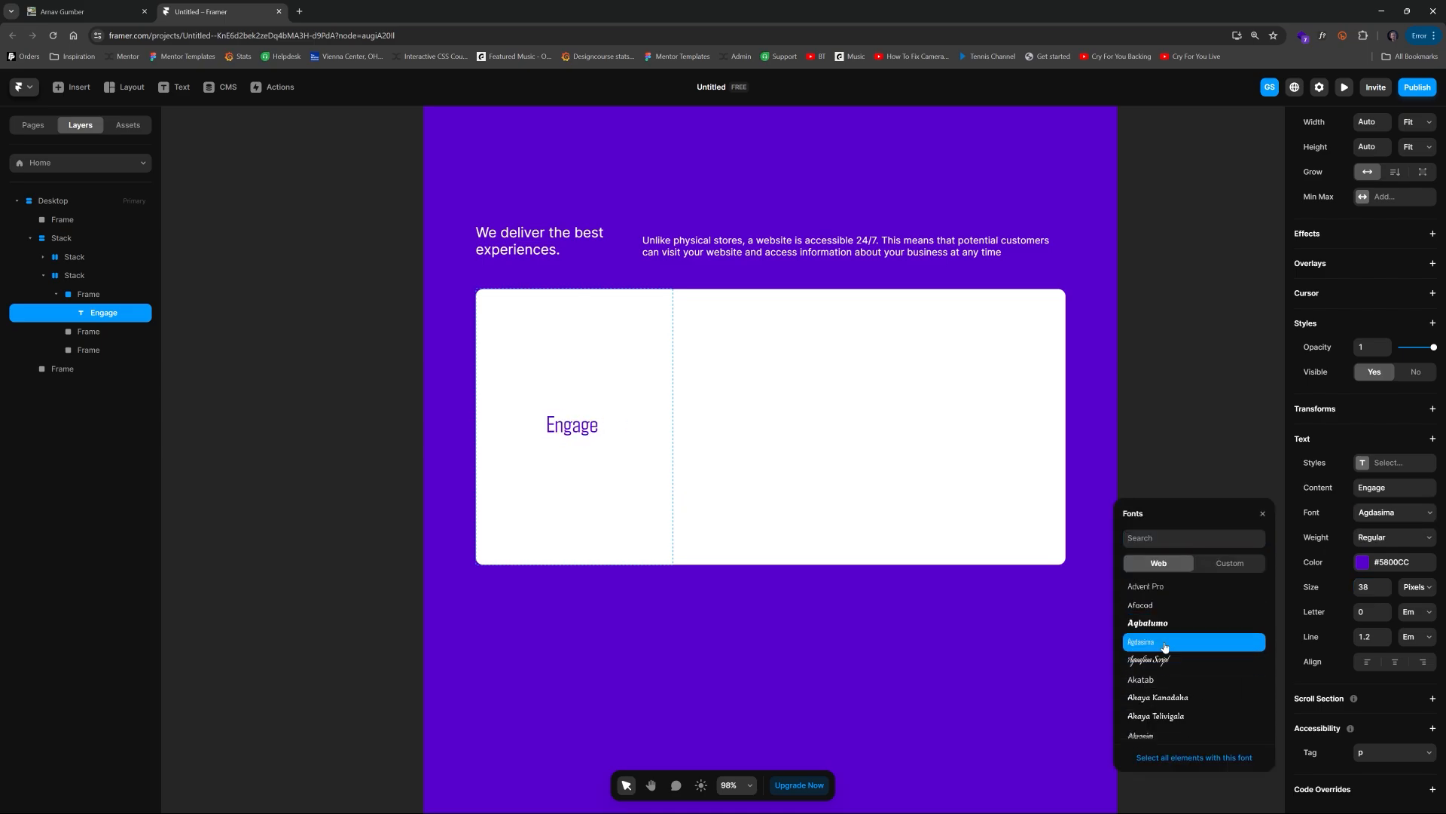
# Step: Change the text content to engage
pyautogui.doubleClick(574, 429)
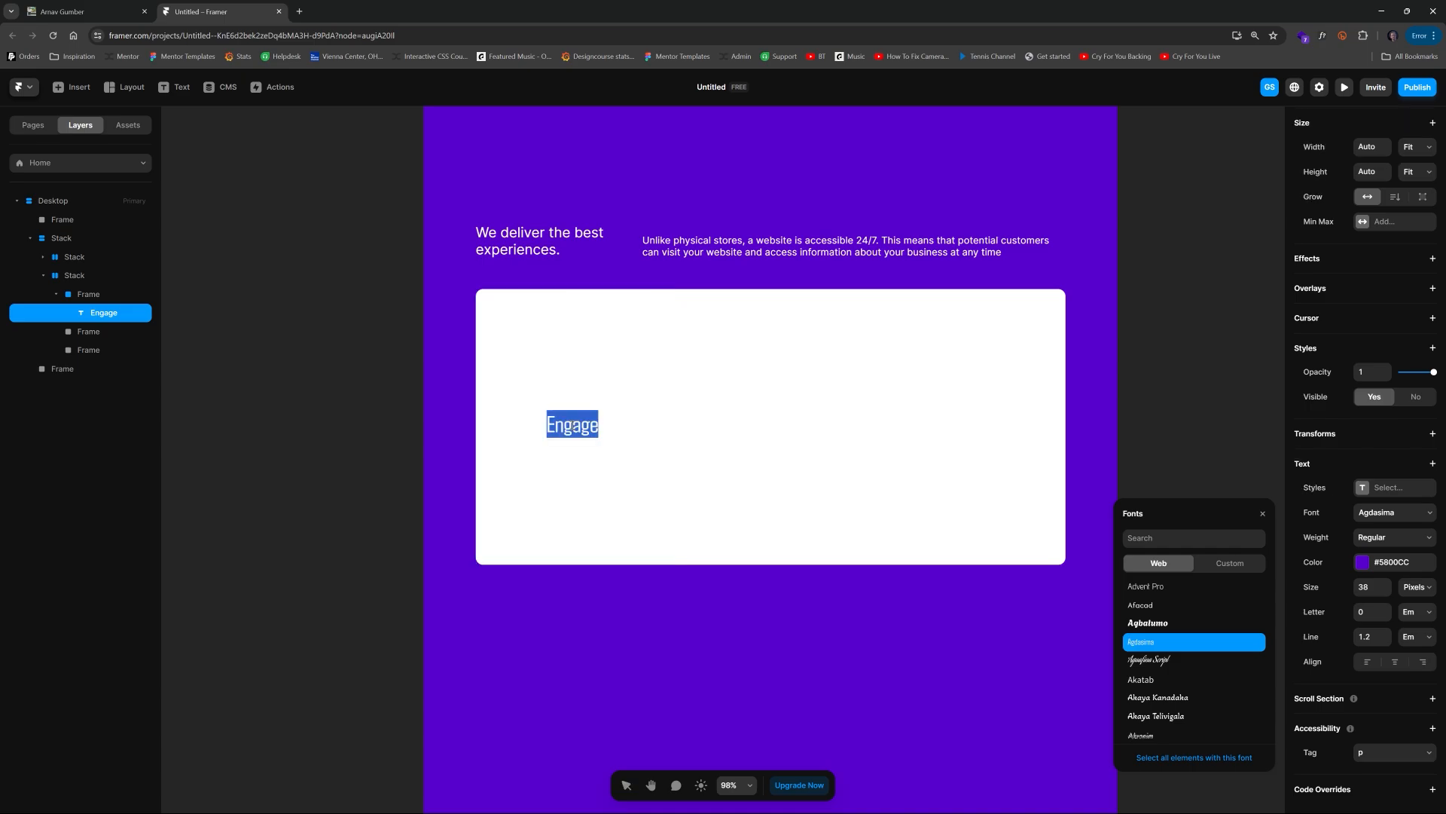
pyautogui.write('engage')
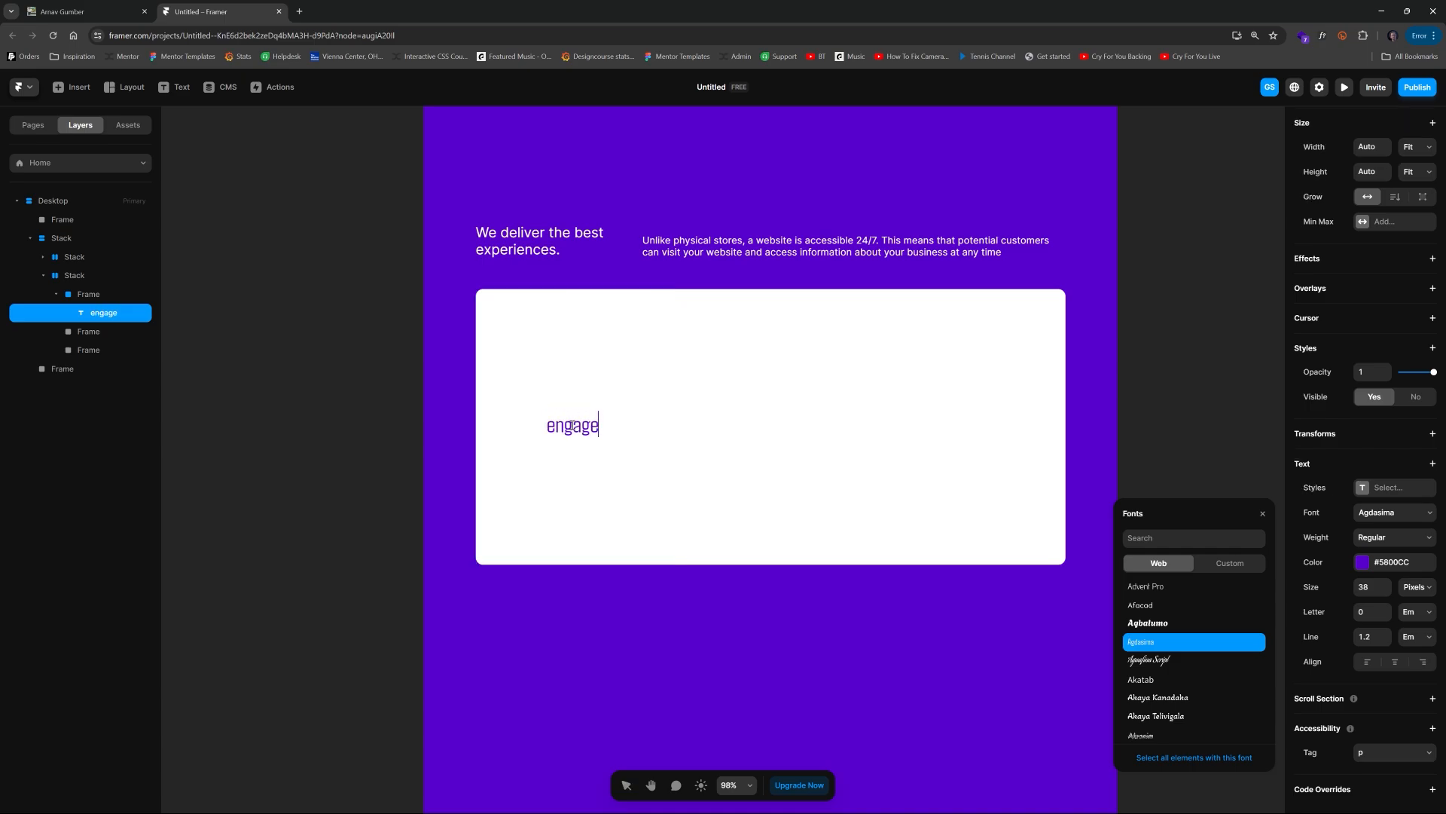
pyautogui.write('.')
pyautogui.press('Escape')
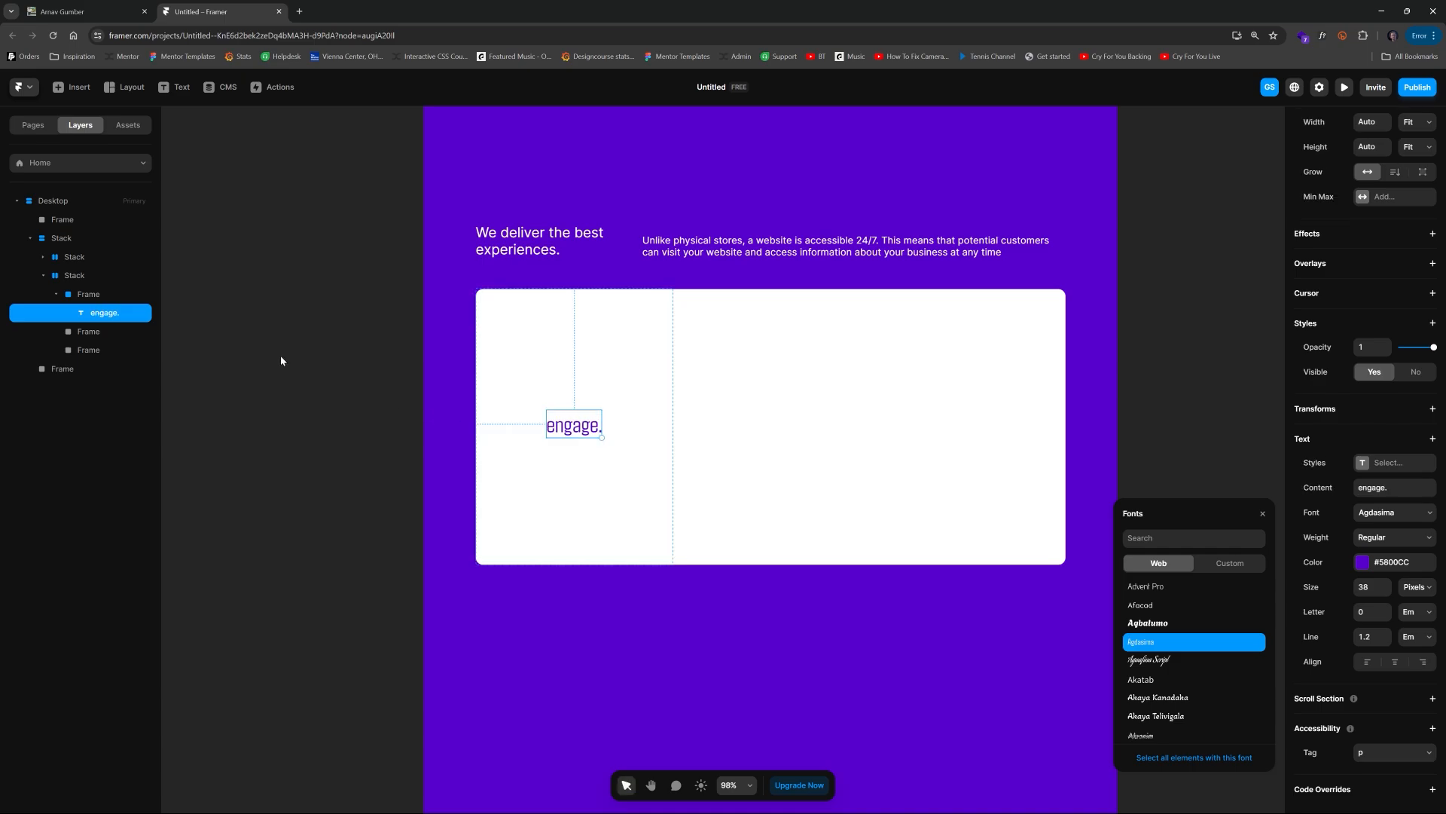
pyautogui.click(323, 430)
pyautogui.scroll(3, 420, 431)
pyautogui.press('space')
pyautogui.moveTo(420, 431); pyautogui.dragTo(241, 410)
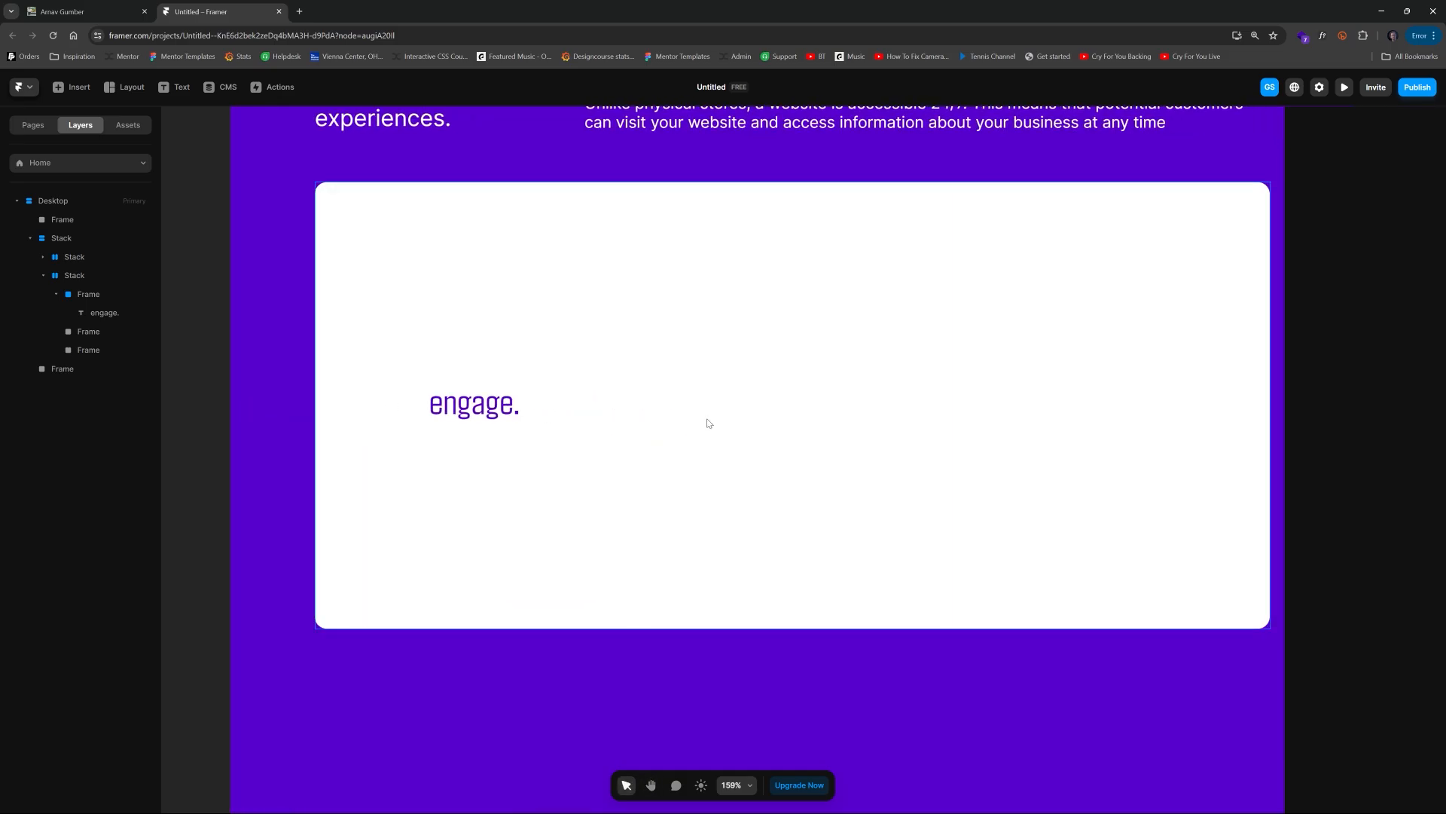
pyautogui.scroll(-2, 705, 419)
pyautogui.press('space')
pyautogui.moveTo(745, 411); pyautogui.dragTo(693, 419)
pyautogui.click(492, 424)
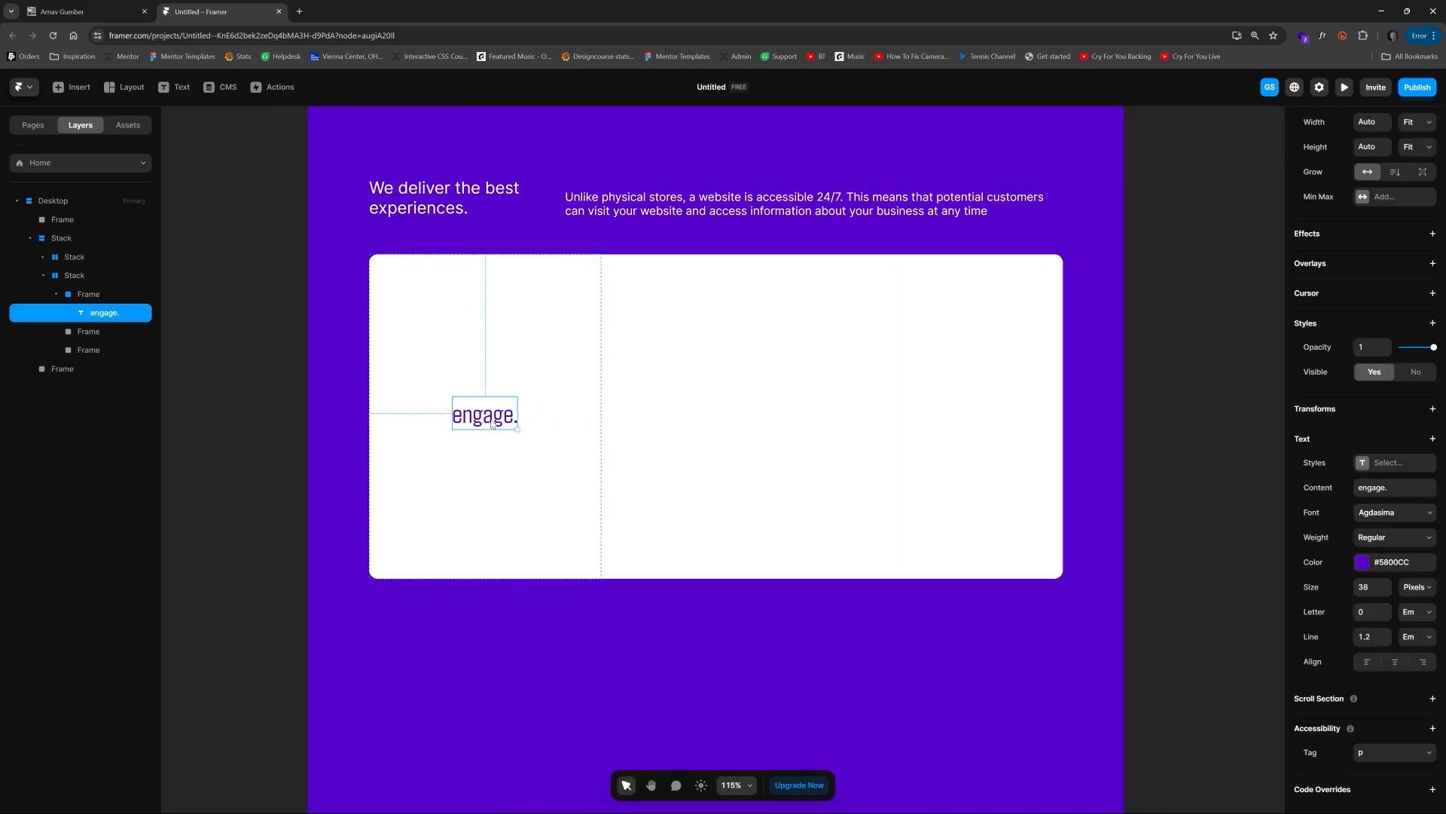
pyautogui.rightClick(493, 425)
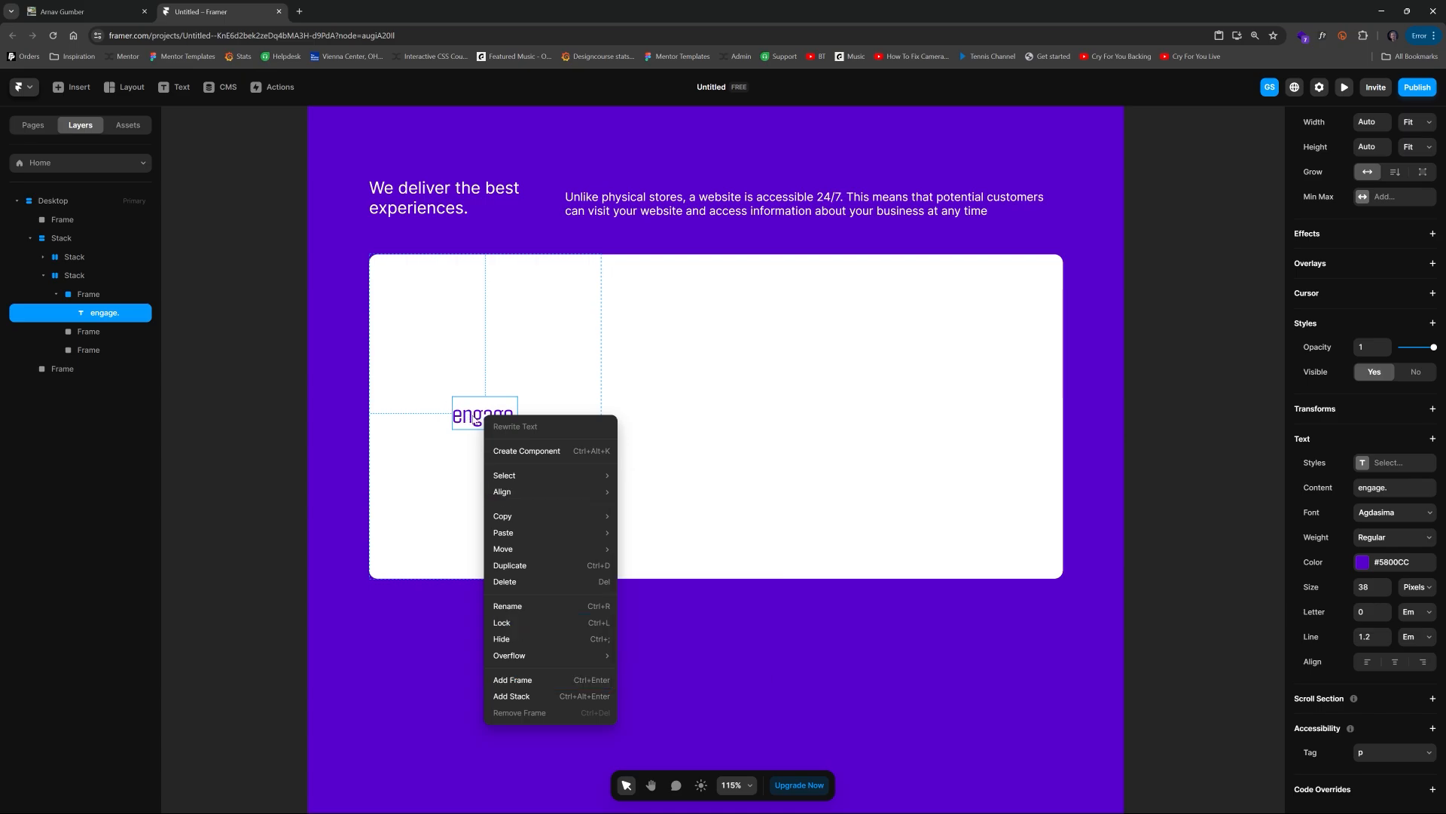
pyautogui.click(475, 420)
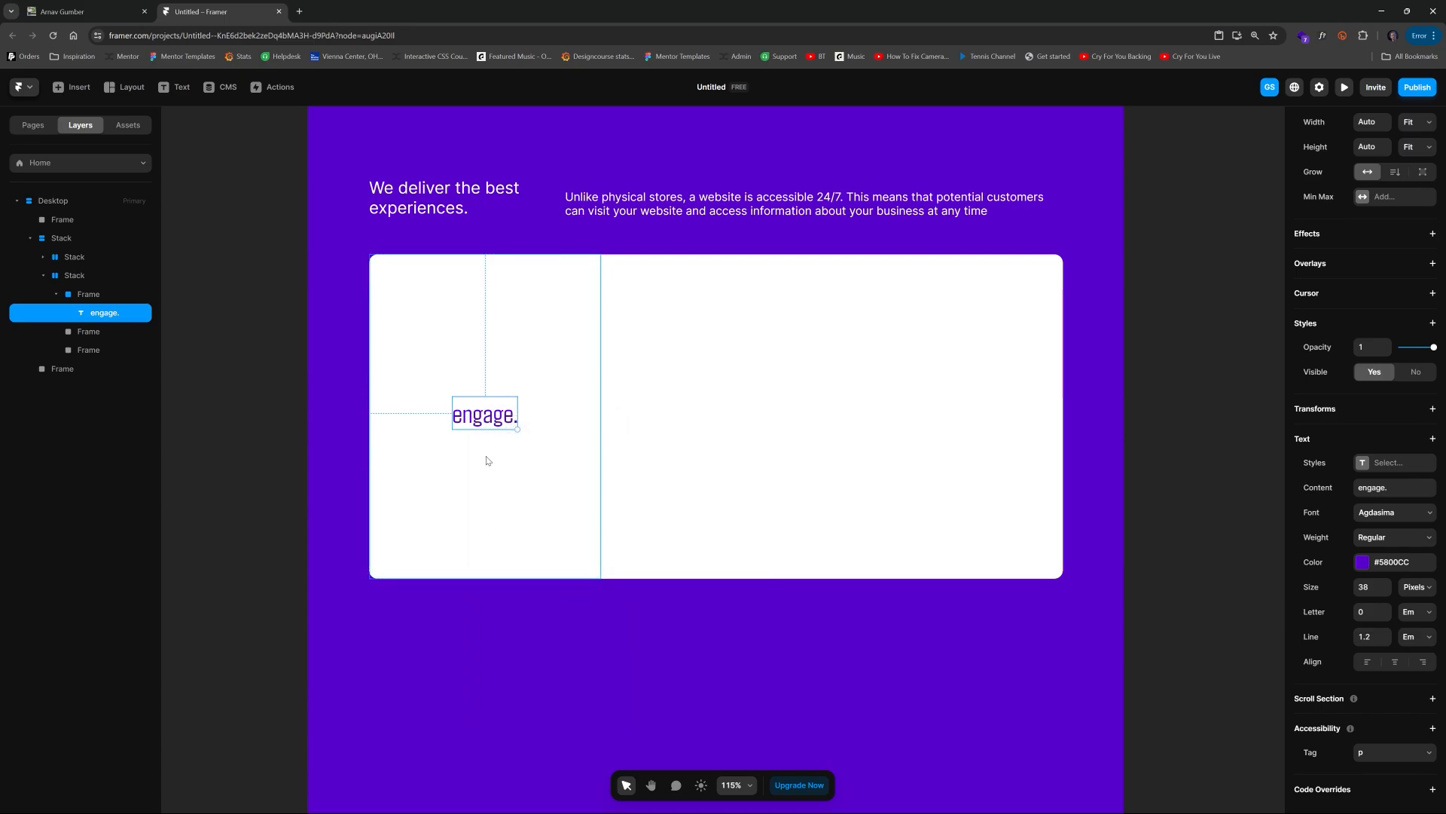
pyautogui.click(281, 348)
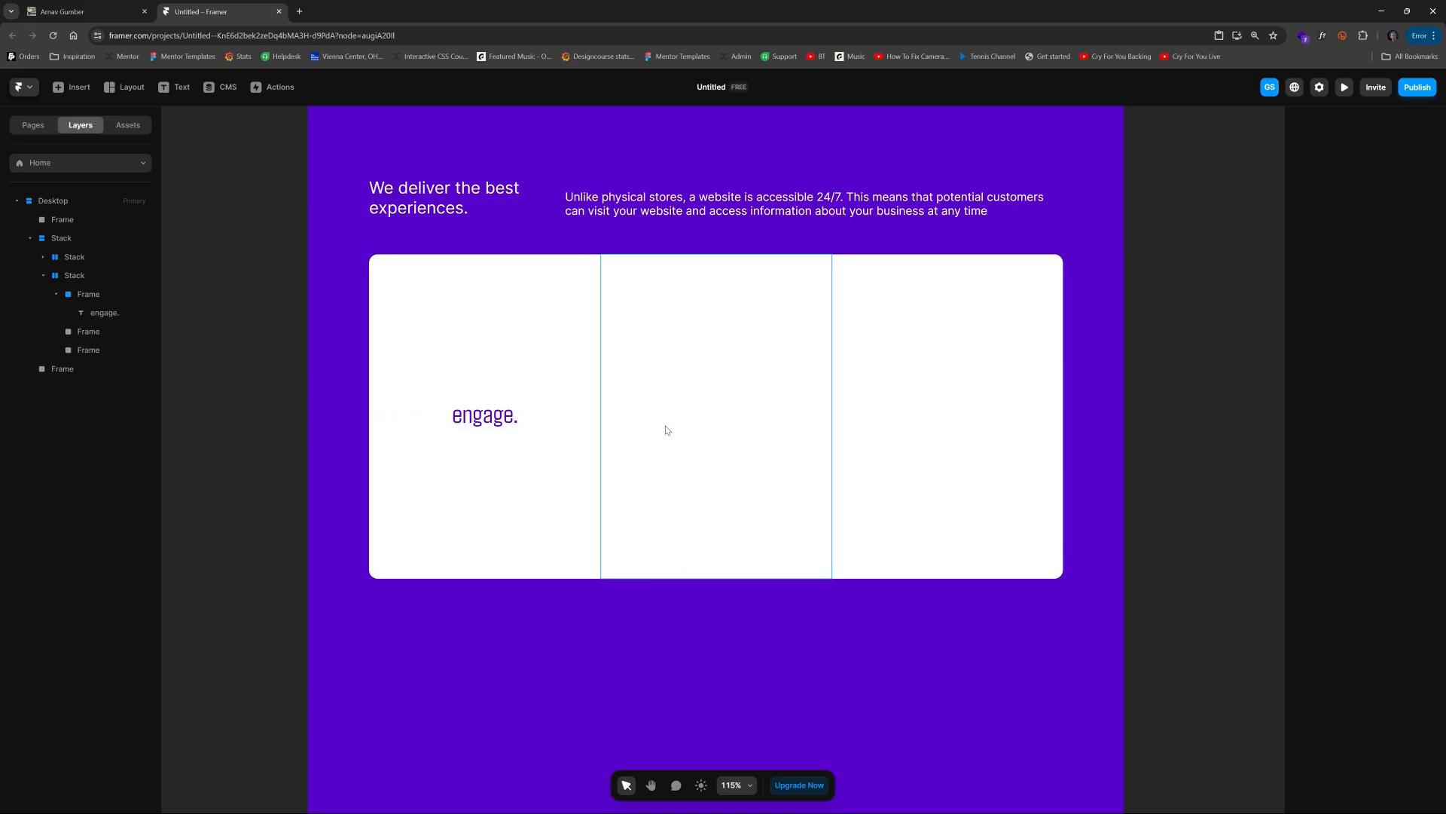
pyautogui.click(484, 423)
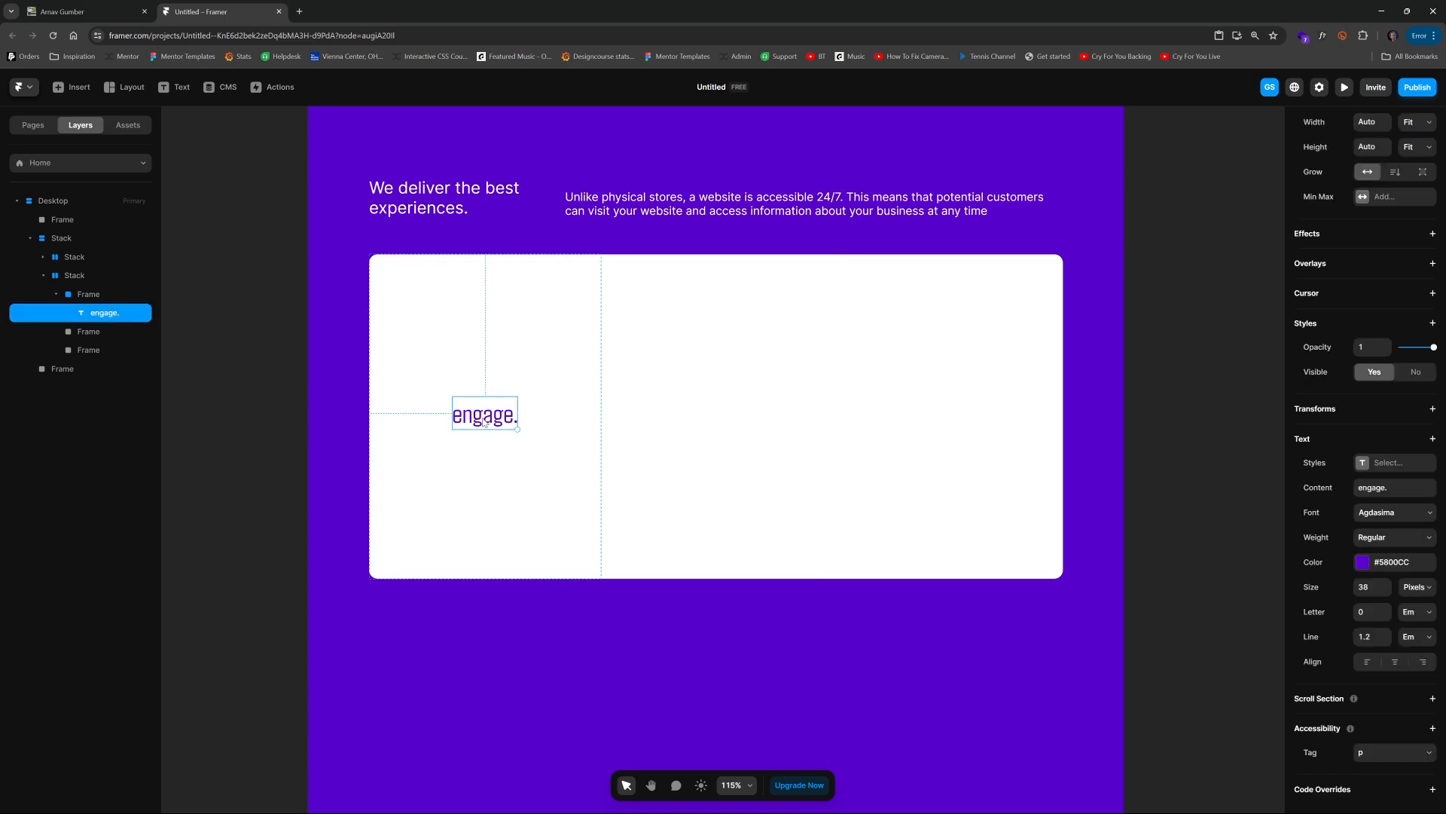
# Step: Give the first column frame a 1 px border on its right side only, colored by sampling the purple background
pyautogui.click(525, 380)
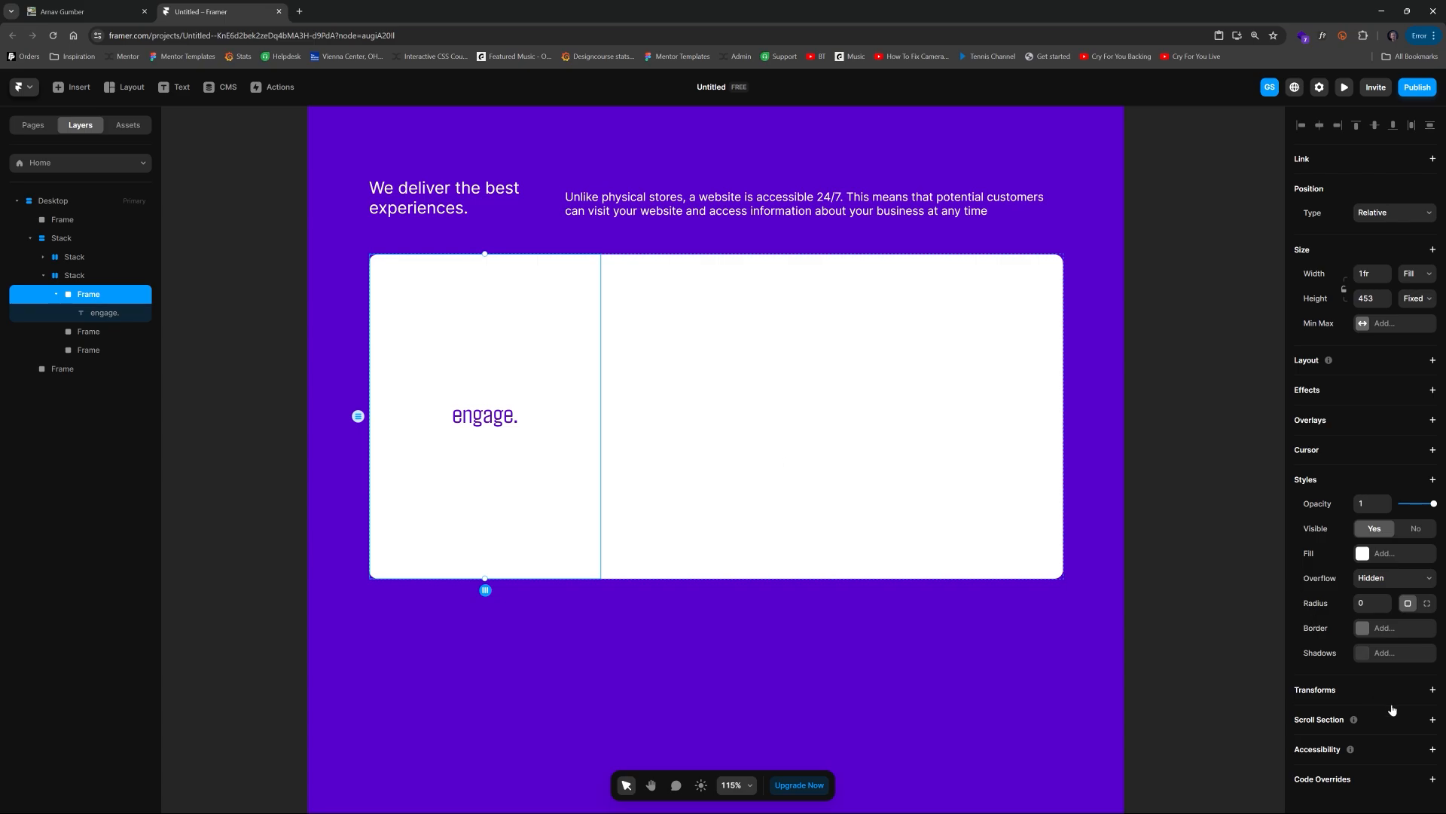
pyautogui.click(1383, 628)
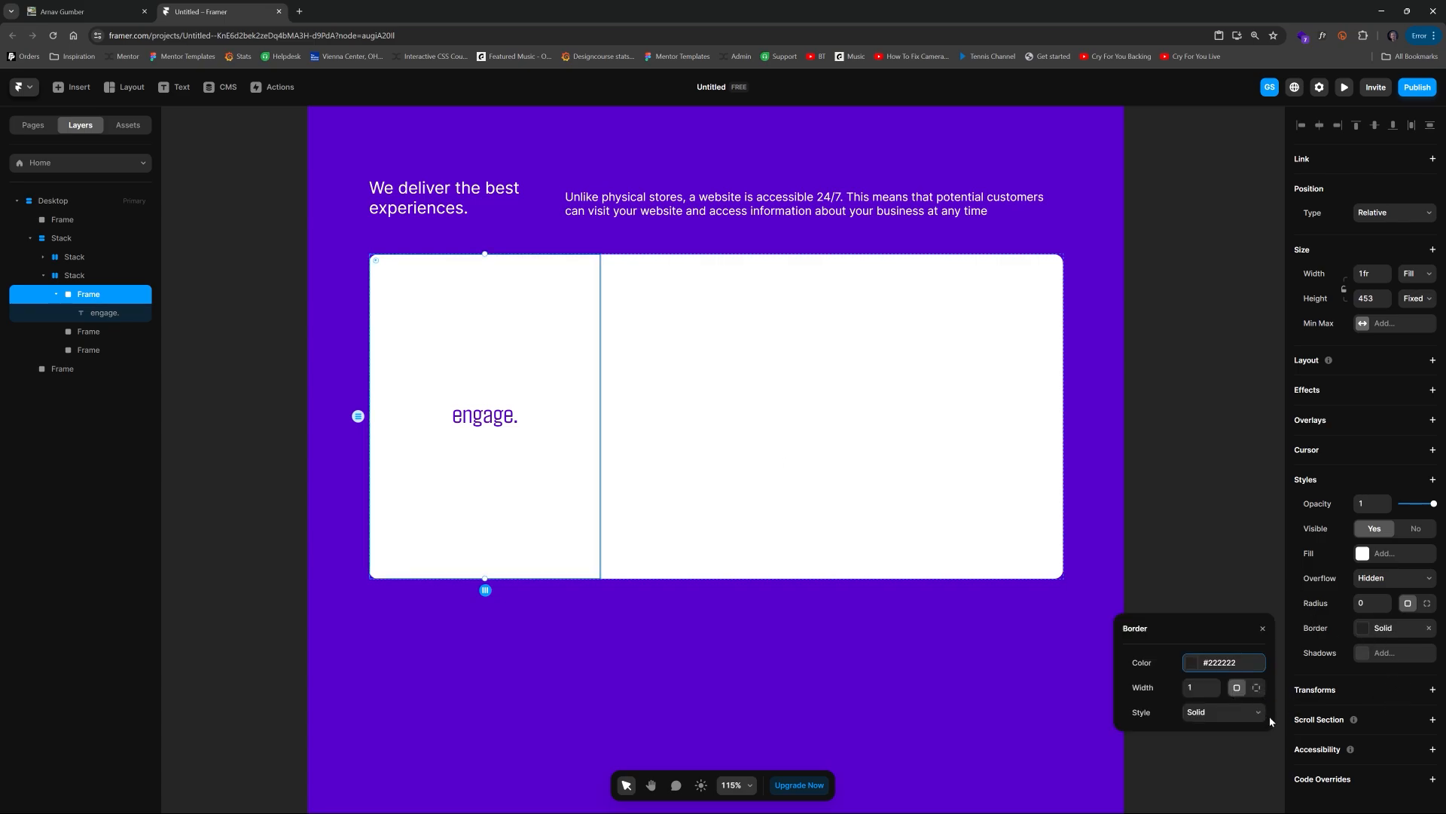
pyautogui.click(1257, 689)
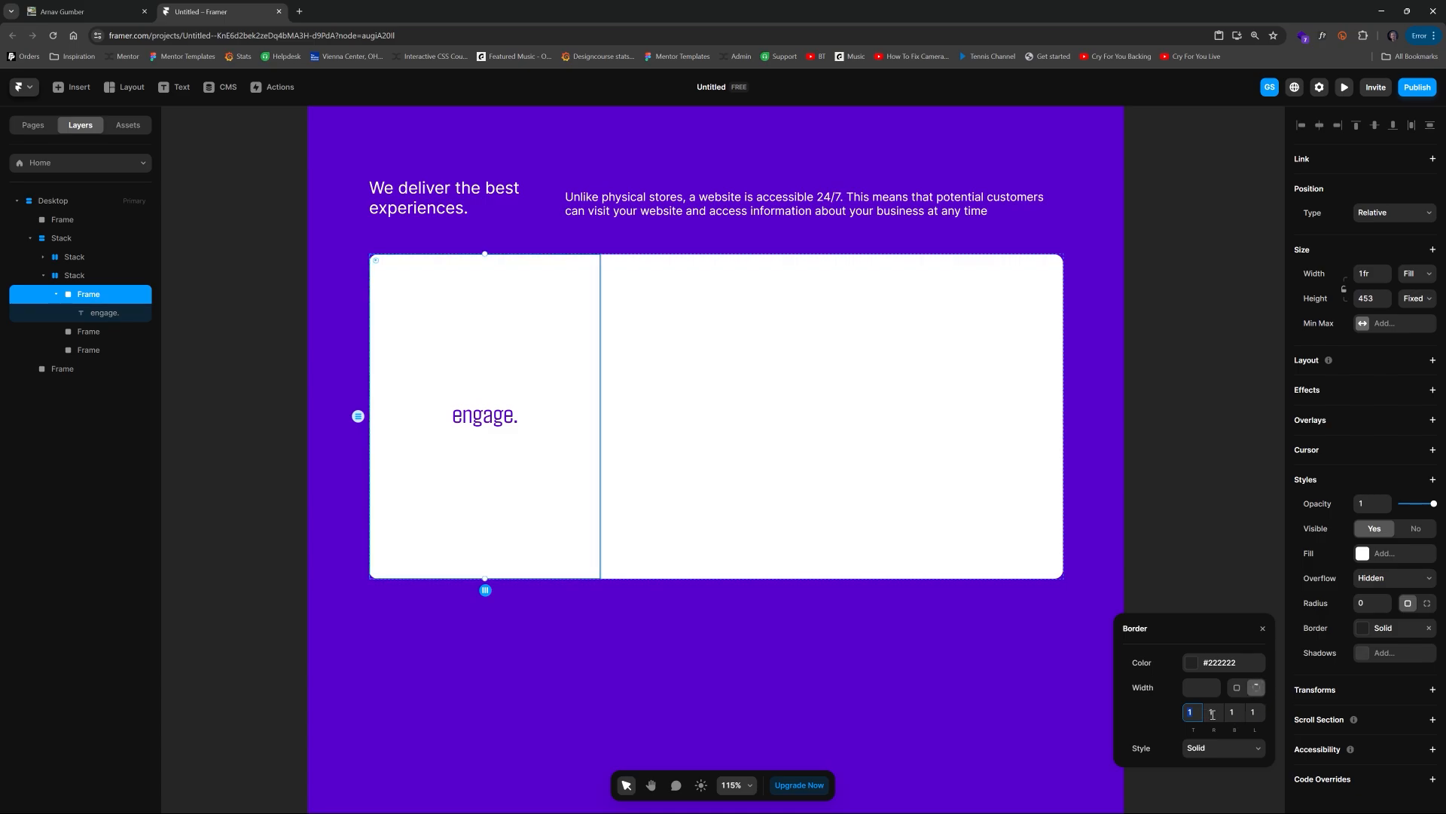
pyautogui.click(1235, 712)
pyautogui.click(1254, 712)
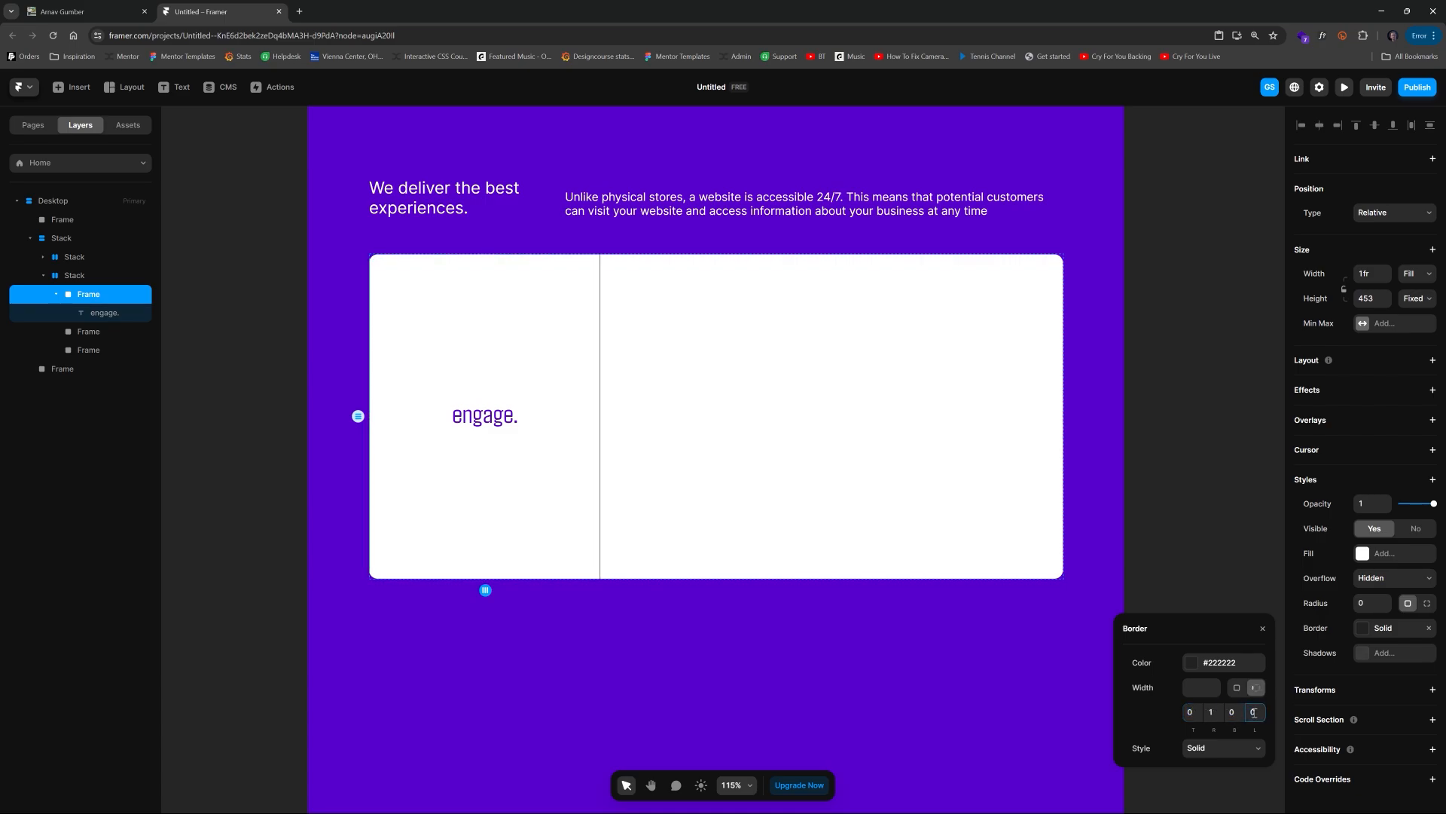
pyautogui.write('0')
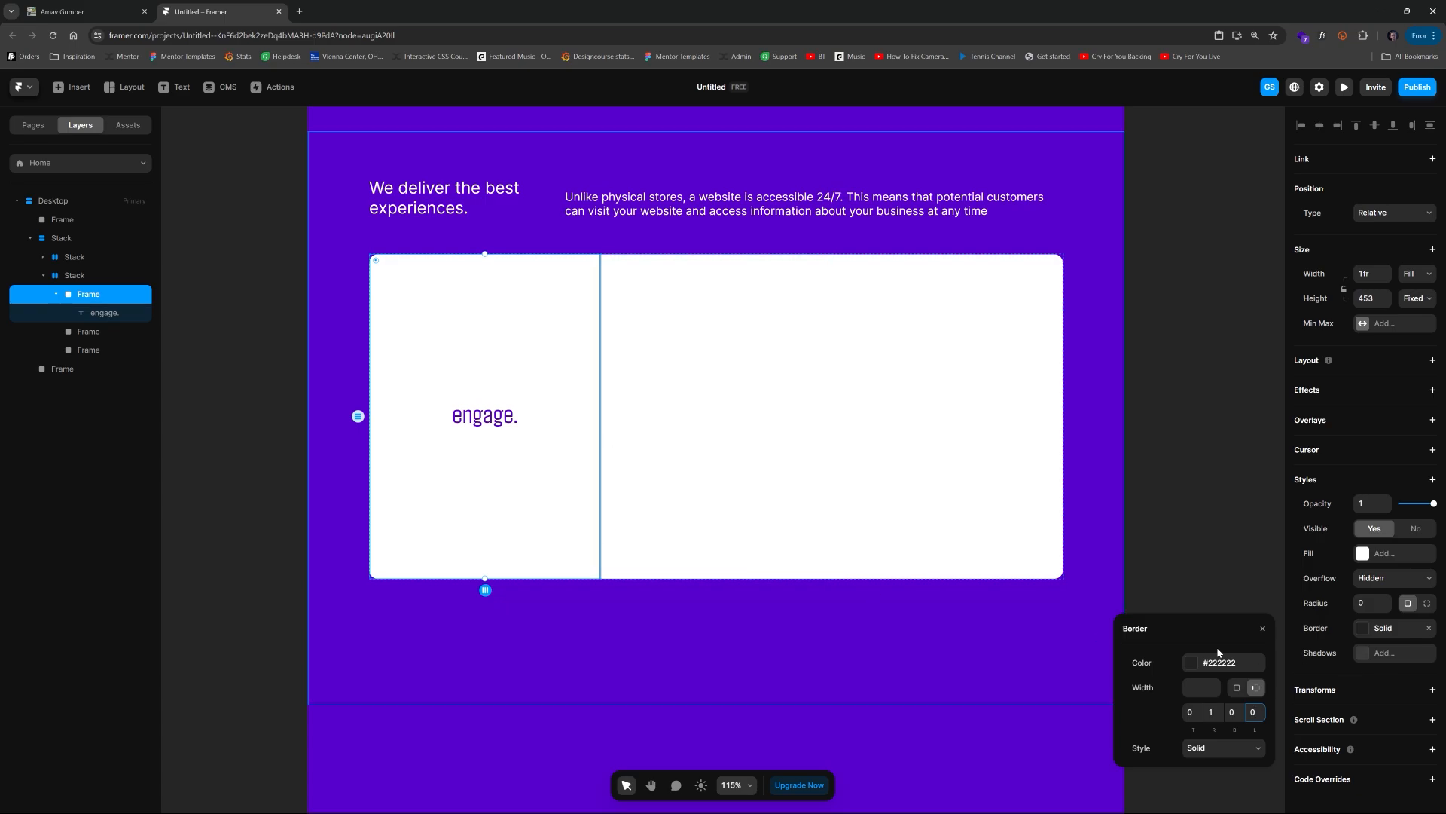
pyautogui.click(1191, 663)
pyautogui.click(1247, 690)
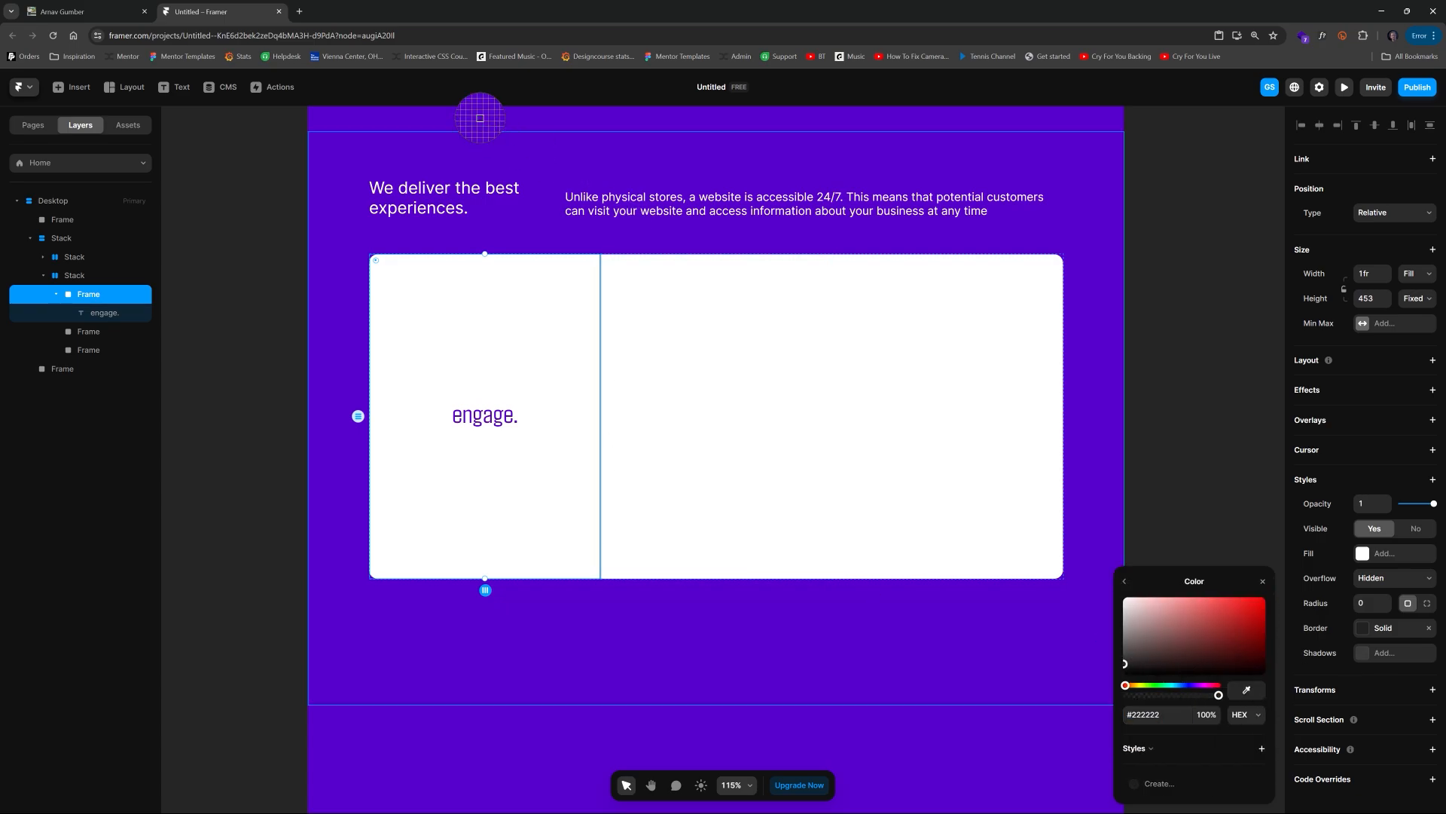
pyautogui.click(520, 146)
pyautogui.click(259, 237)
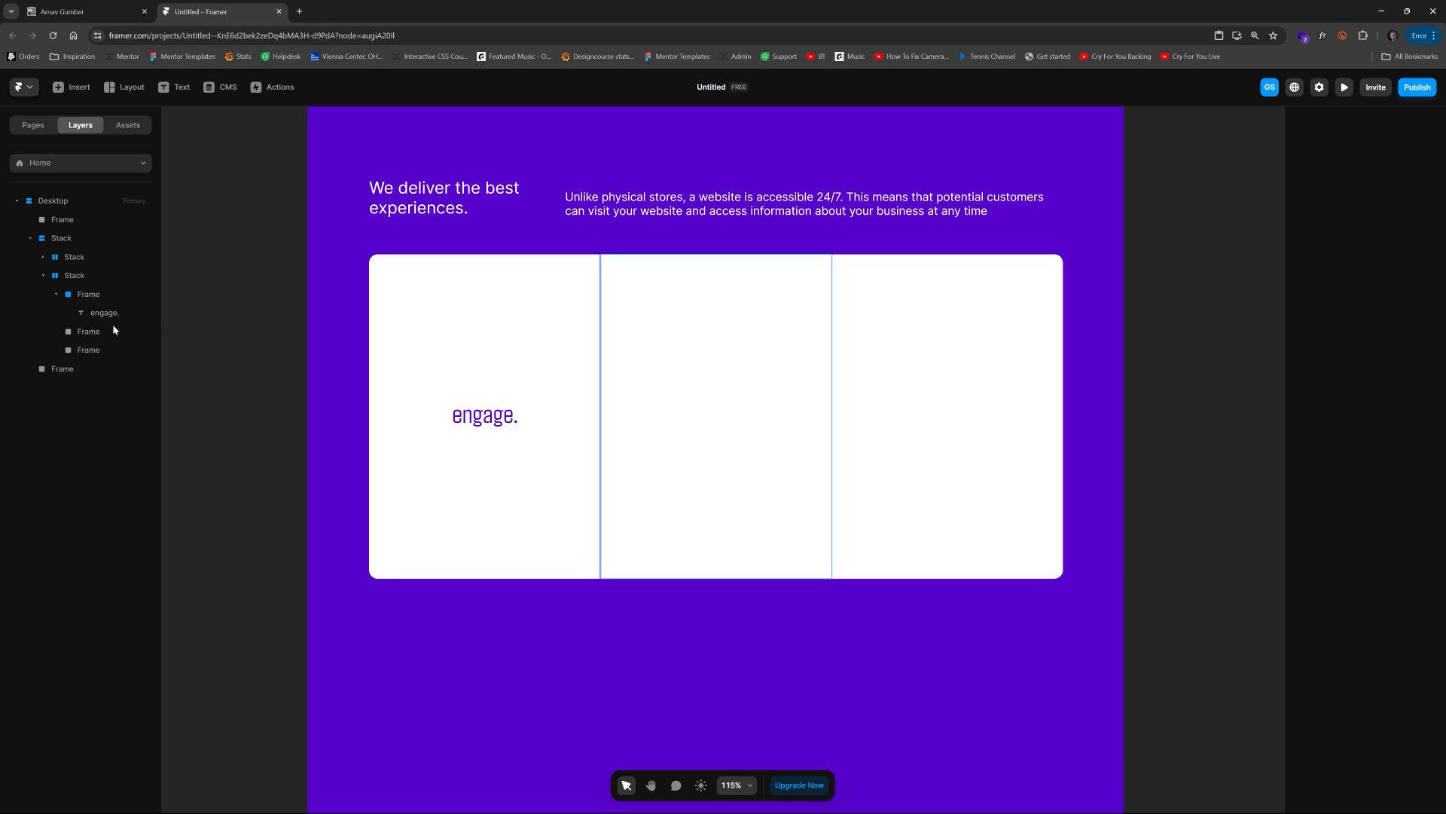
# Step: Delete the two empty column frames
pyautogui.click(92, 330)
pyautogui.press('Delete')
pyautogui.click(93, 330)
pyautogui.press('Delete')
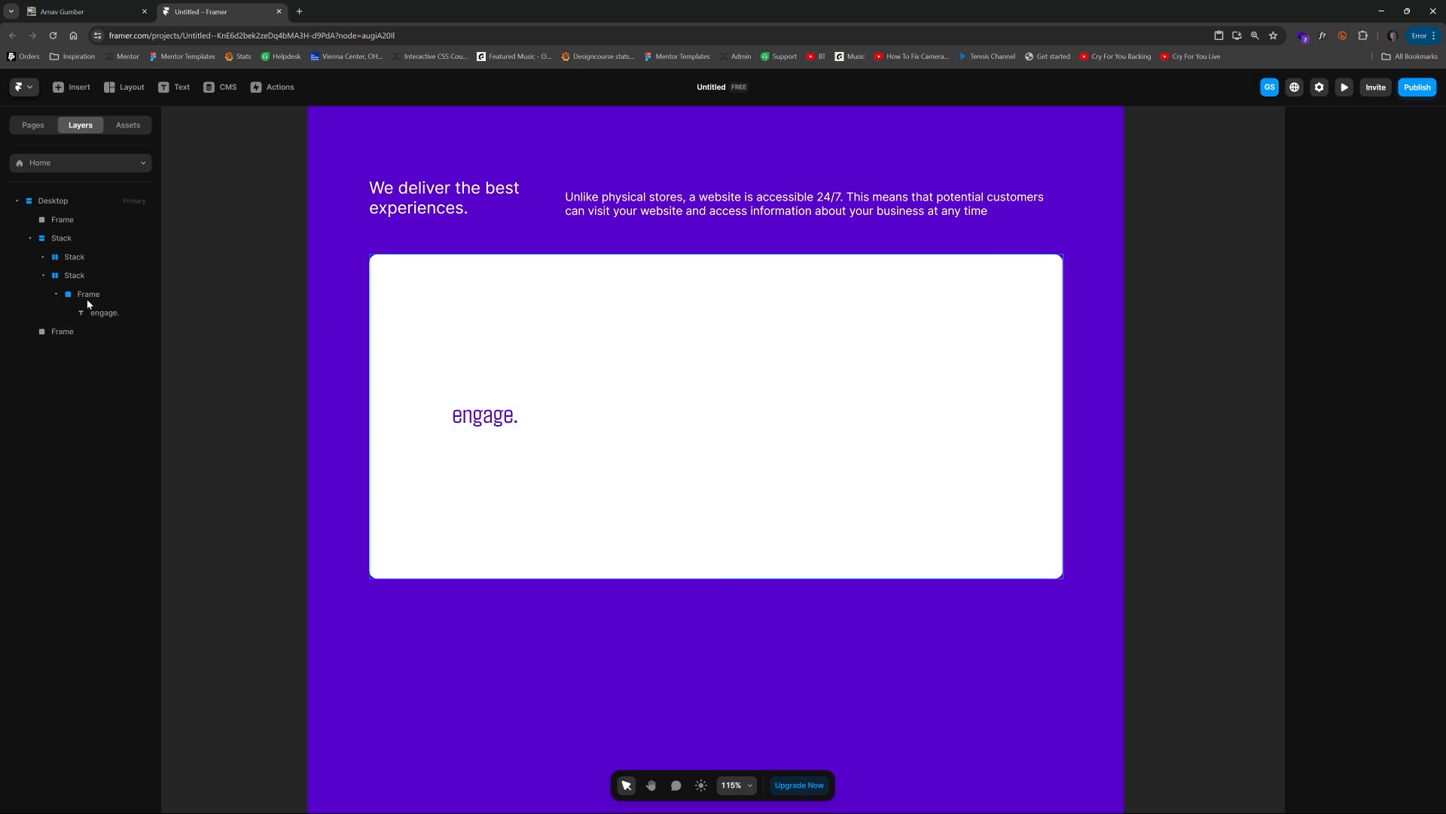
# Step: Duplicate the bordered column frame twice to make three columns with text
pyautogui.click(87, 300)
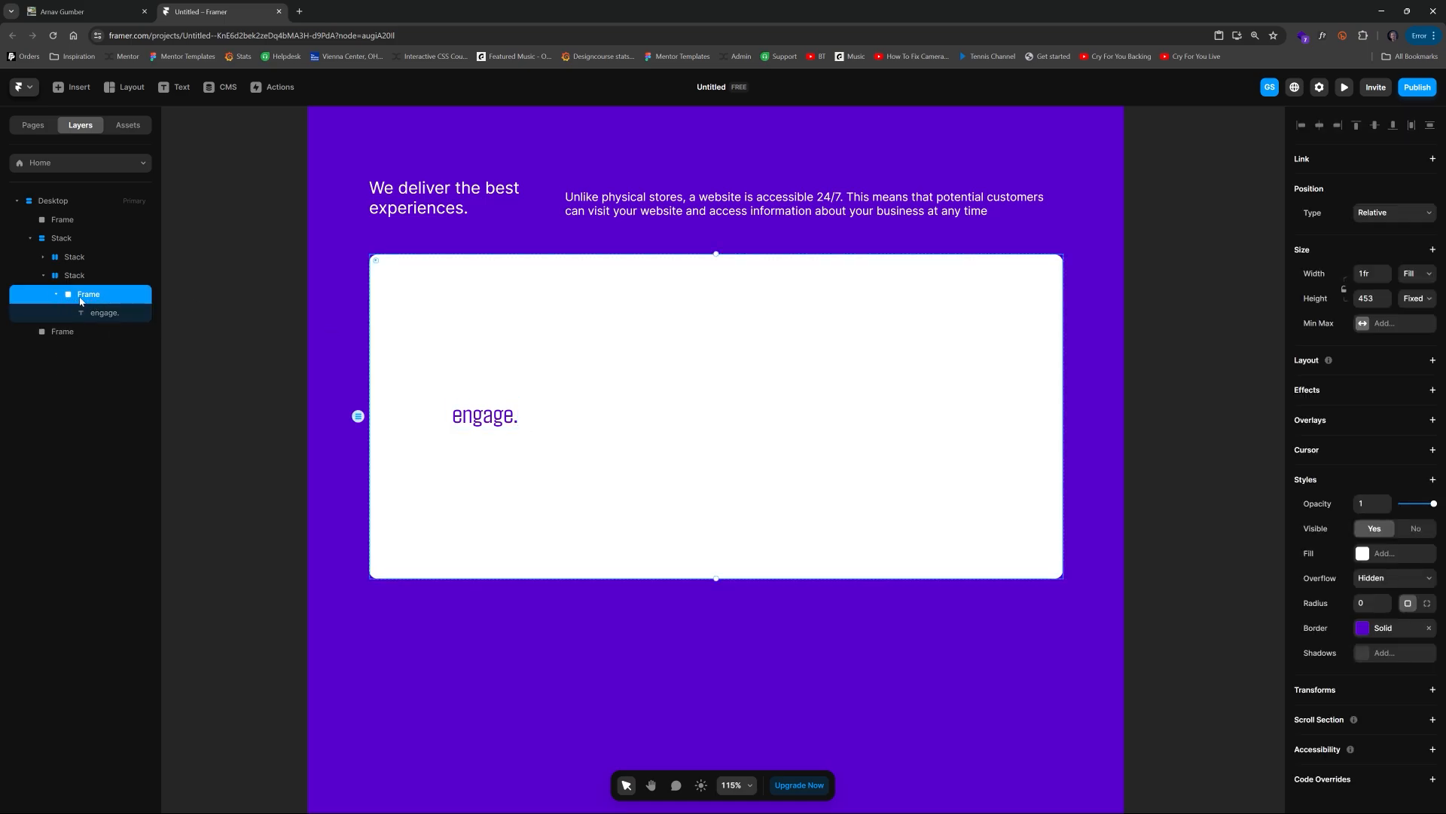
pyautogui.hotkey('ctrl', 'd')
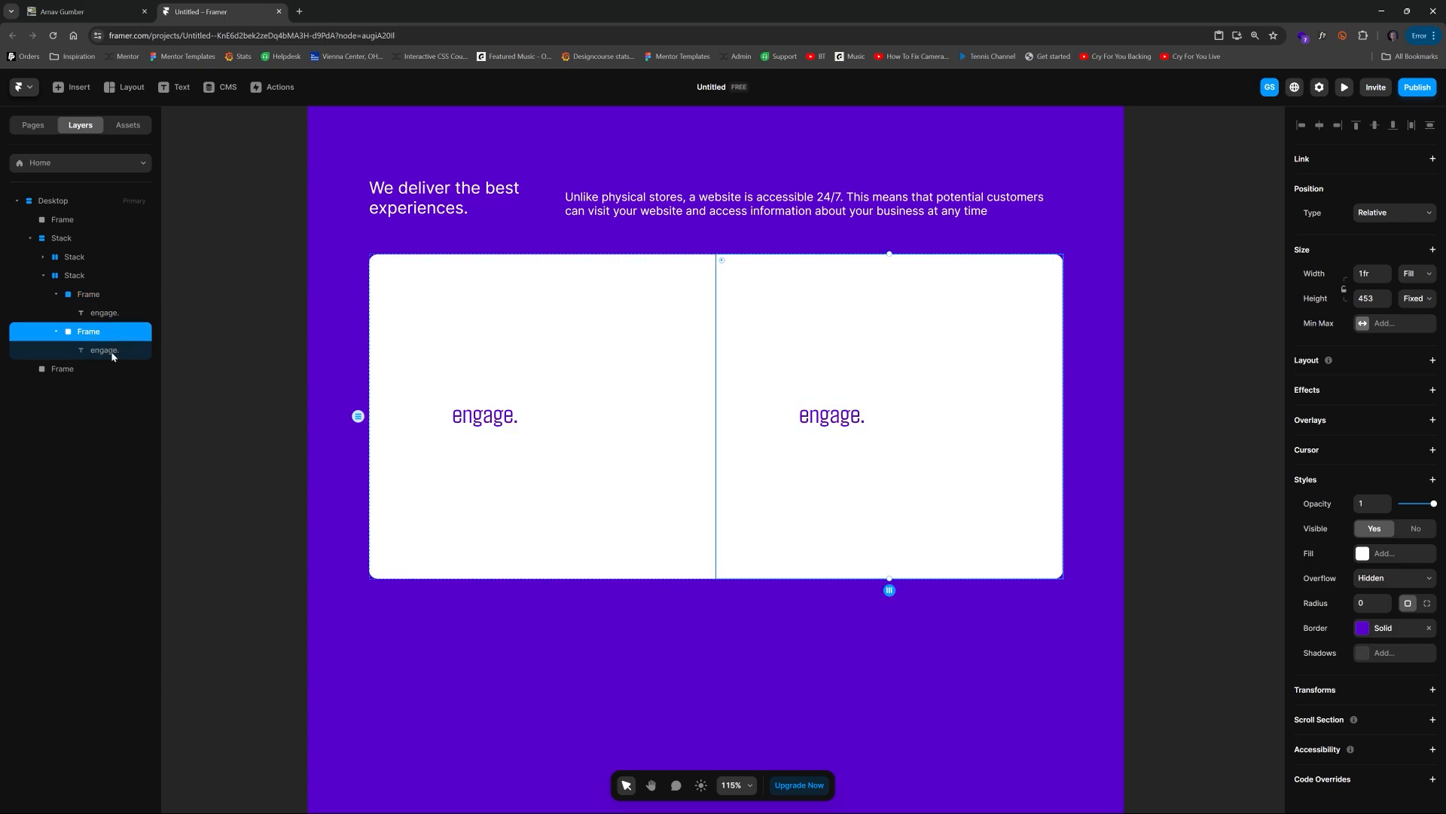
pyautogui.hotkey('ctrl', 'd')
# Step: Change the middle column's text to your
pyautogui.doubleClick(731, 420)
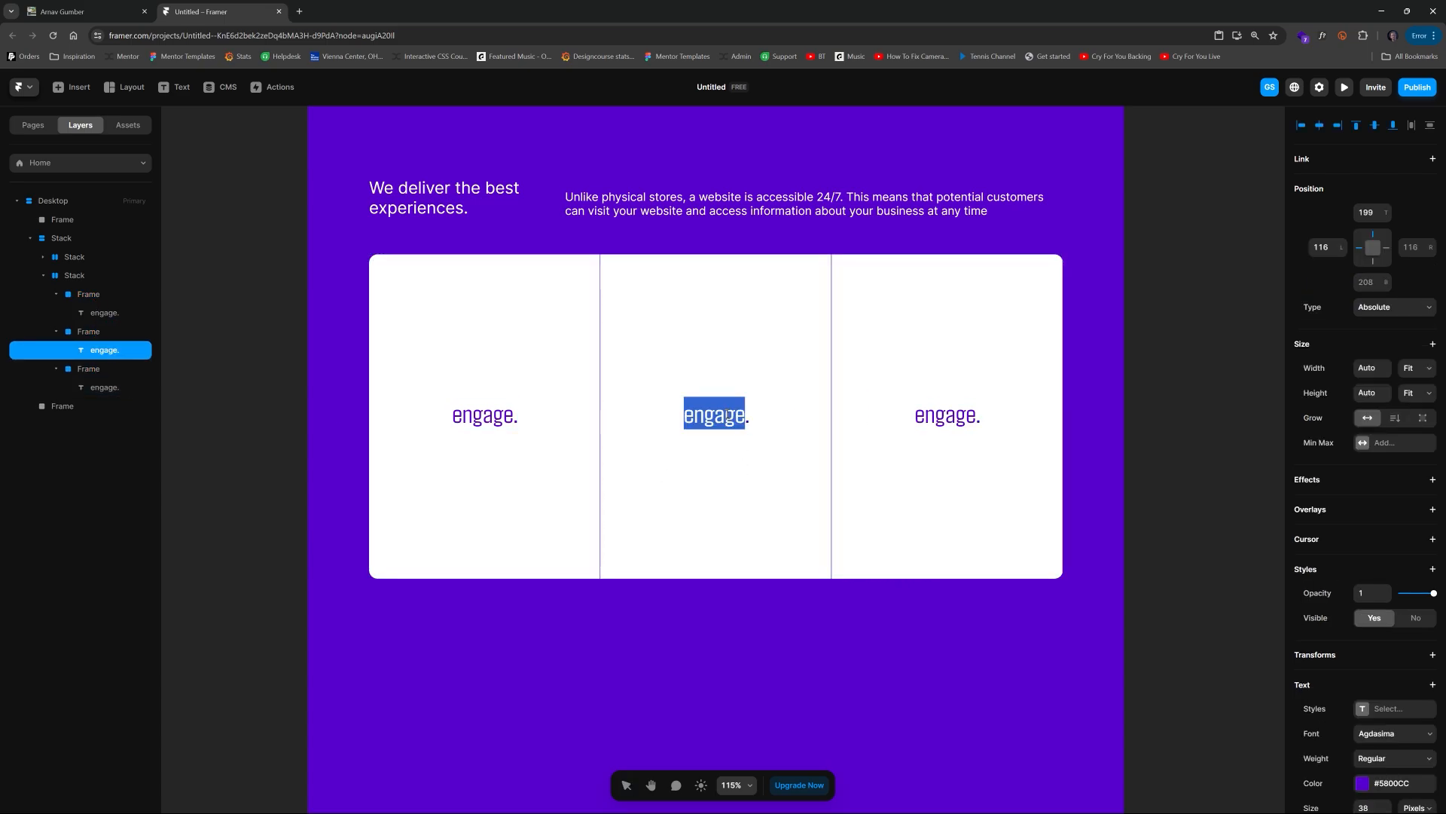
pyautogui.write('your.')
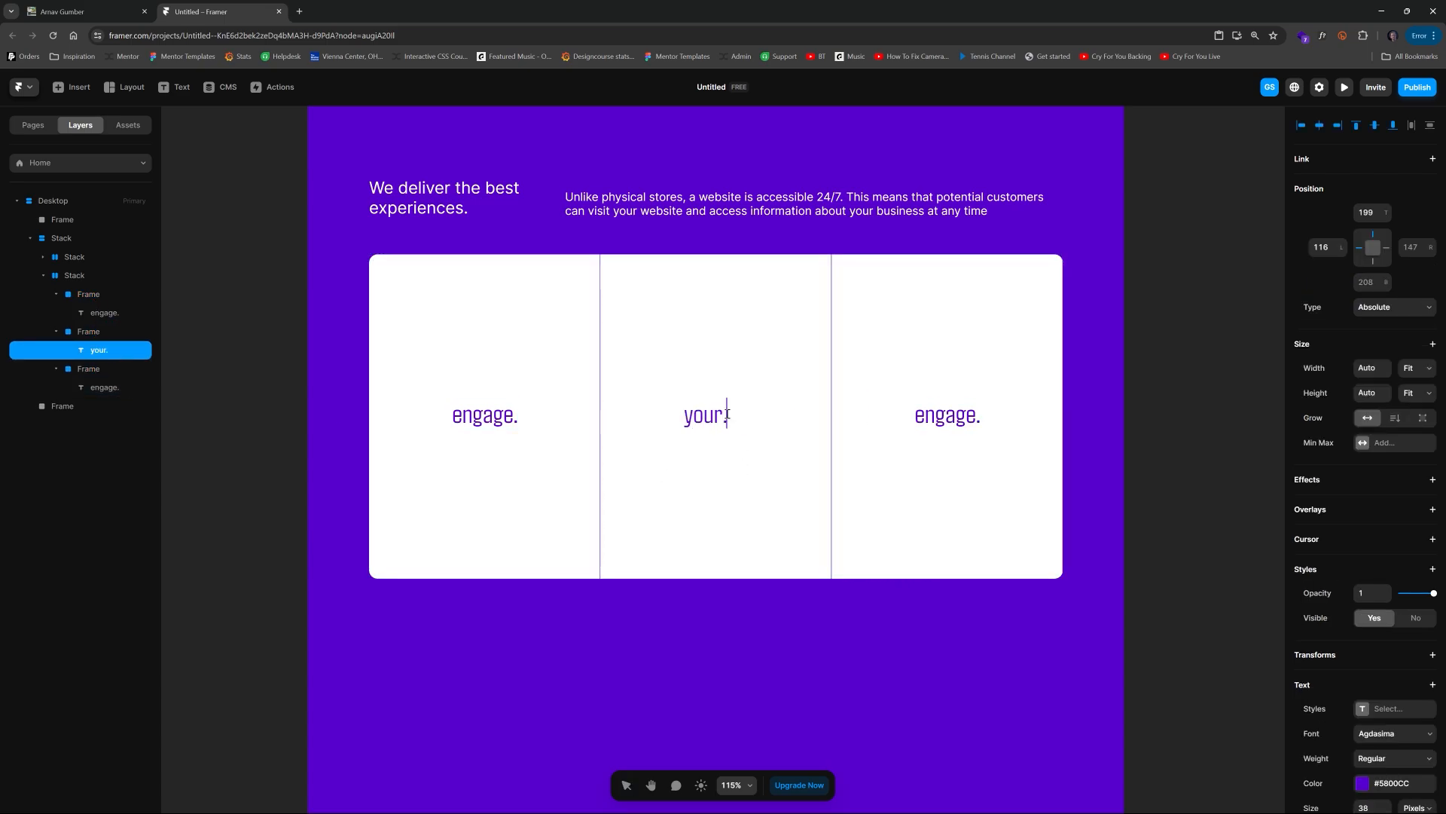
pyautogui.press('Escape')
# Step: Change the third column's text to audience
pyautogui.click(962, 420)
pyautogui.doubleClick(963, 420)
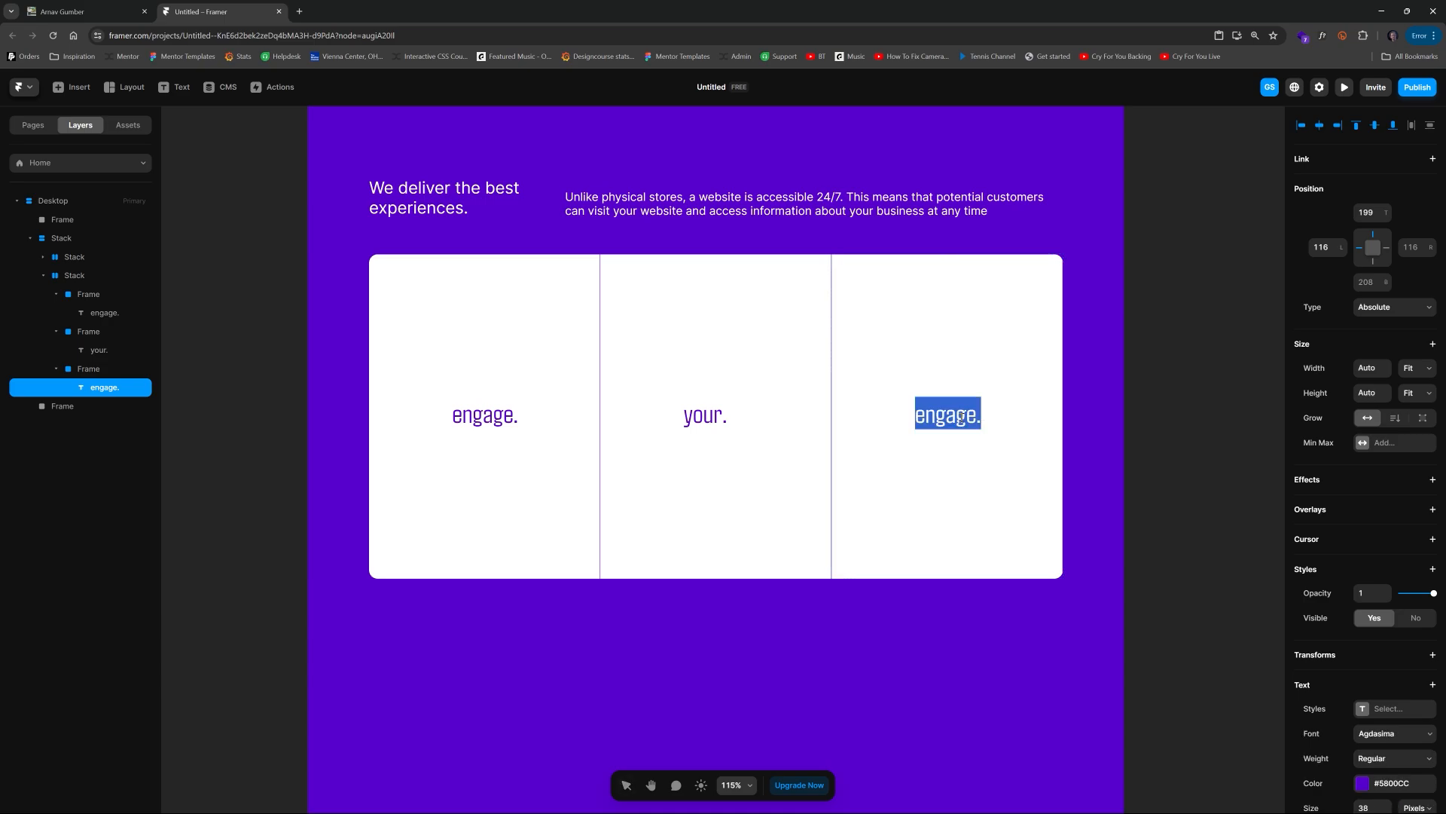
pyautogui.write('audience.')
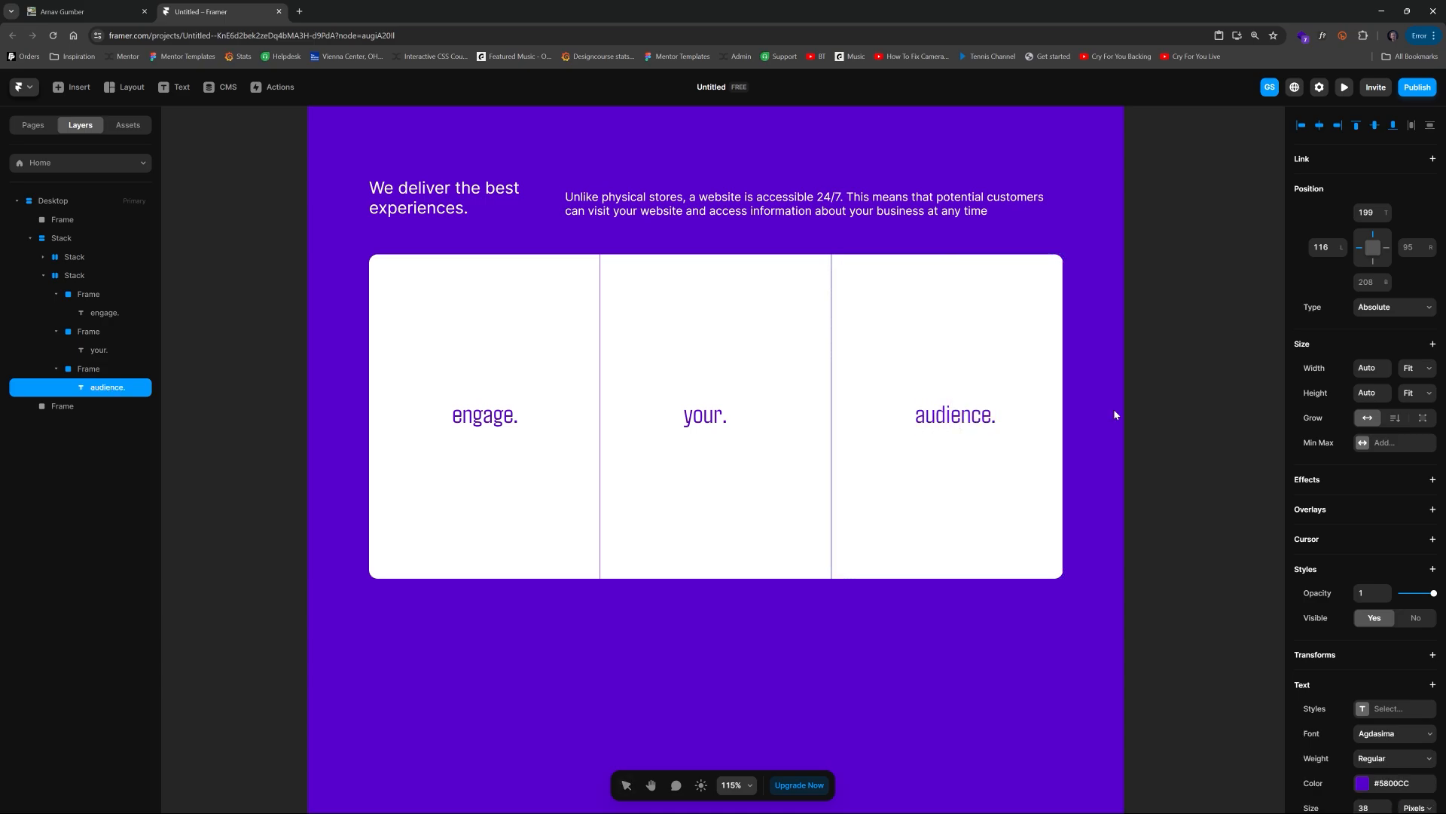
pyautogui.click(1169, 350)
pyautogui.scroll(-2, 1152, 332)
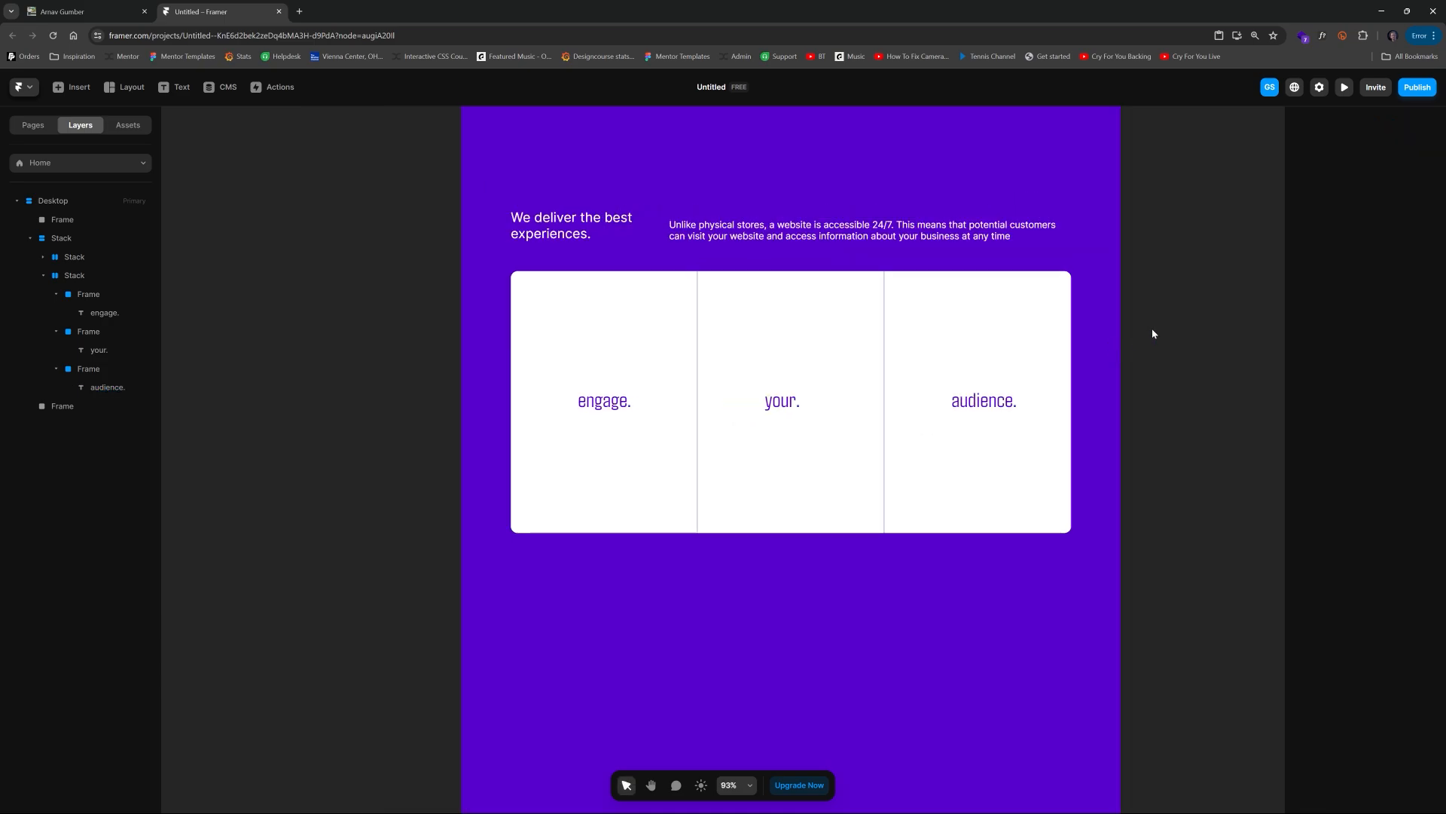
pyautogui.moveTo(892, 419); pyautogui.dragTo(833, 439)
pyautogui.scroll(2, 780, 436)
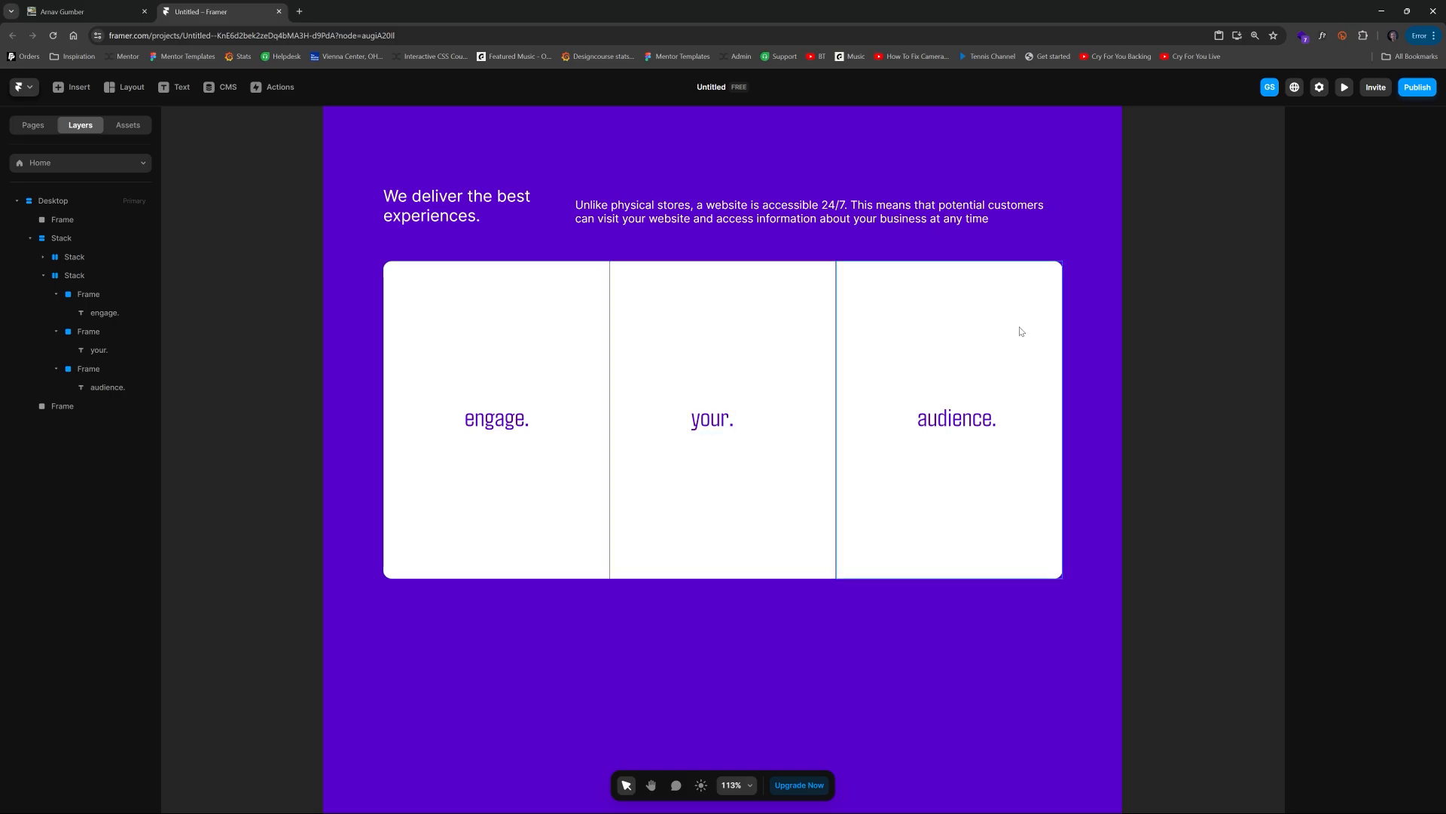
pyautogui.scroll(8, 811, 246)
pyautogui.scroll(-8, 812, 242)
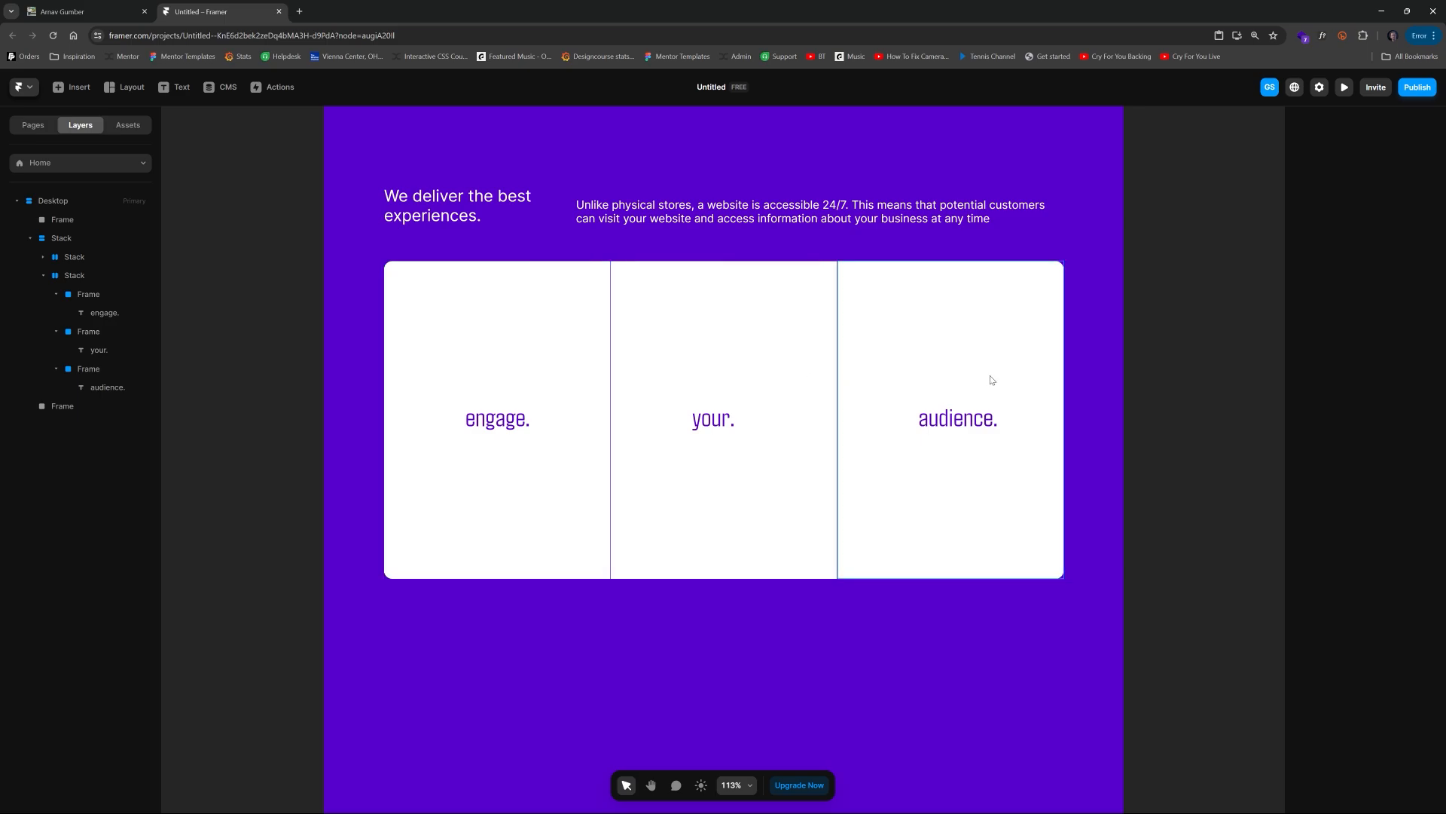
pyautogui.press('h')
pyautogui.moveTo(258, 381)
pyautogui.mouseDown()
pyautogui.moveTo(332, 364)
pyautogui.moveTo(263, 372)
pyautogui.mouseUp()
pyautogui.moveTo(283, 217); pyautogui.dragTo(293, 639)
pyautogui.moveTo(500, 301)
pyautogui.mouseDown()
pyautogui.moveTo(510, 578)
pyautogui.moveTo(556, 121)
pyautogui.mouseUp()
pyautogui.moveTo(727, 490); pyautogui.dragTo(666, 282)
pyautogui.press('v')
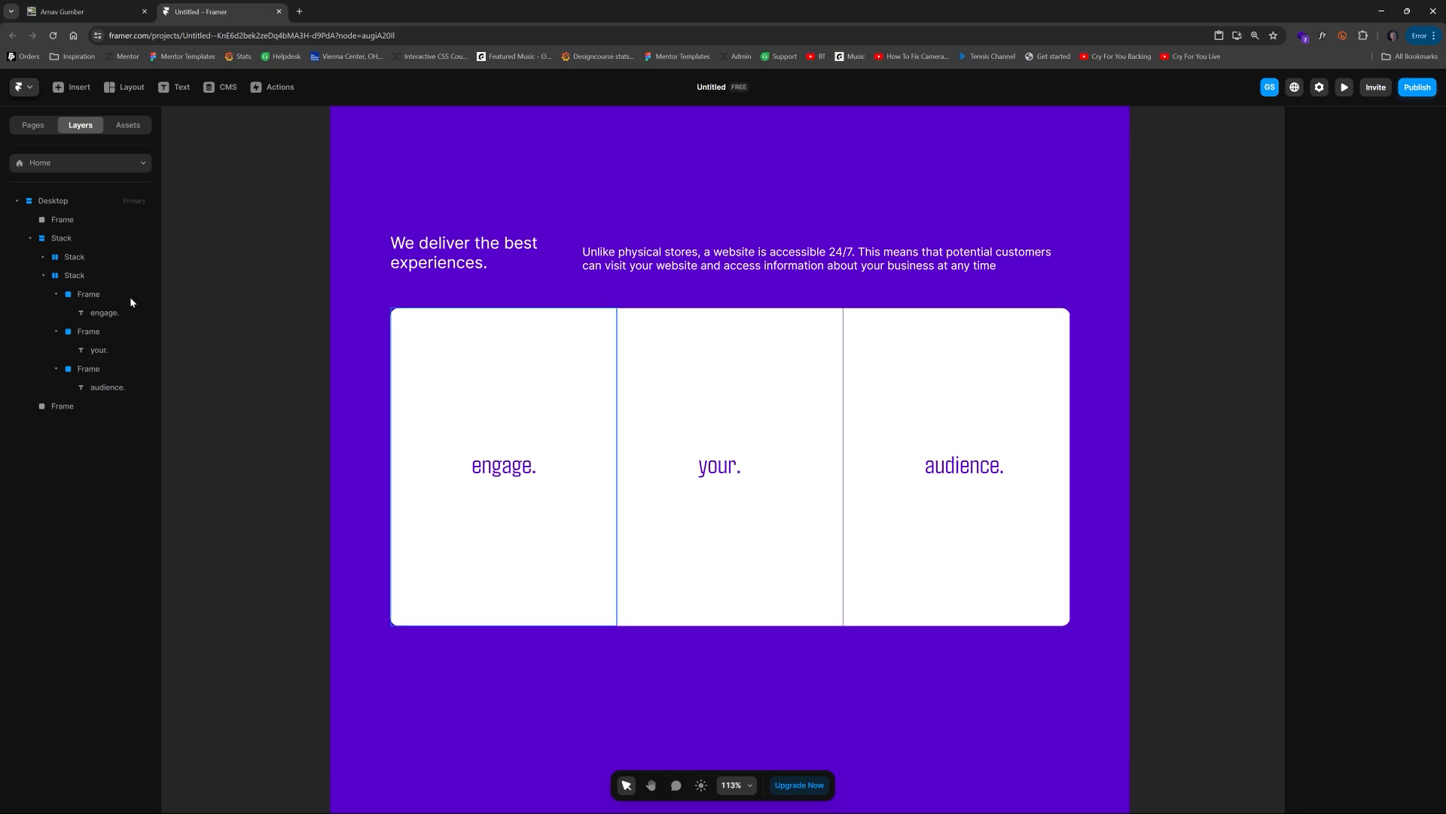
# Step: Add a scroll animation to the white card stack using the Slide In Bottom preset
pyautogui.click(73, 276)
pyautogui.click(82, 259)
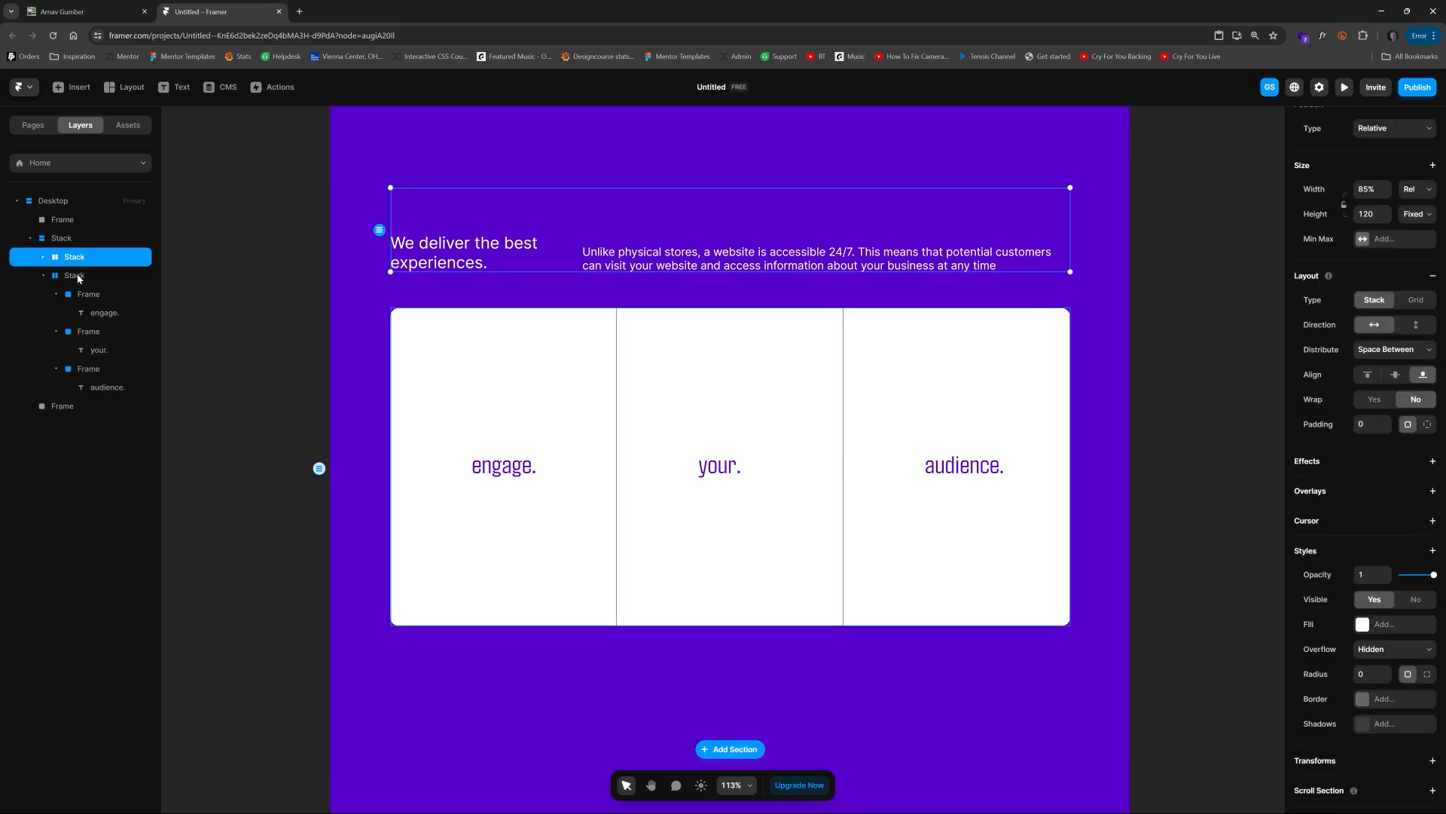
pyautogui.click(77, 275)
pyautogui.scroll(-3, 1409, 536)
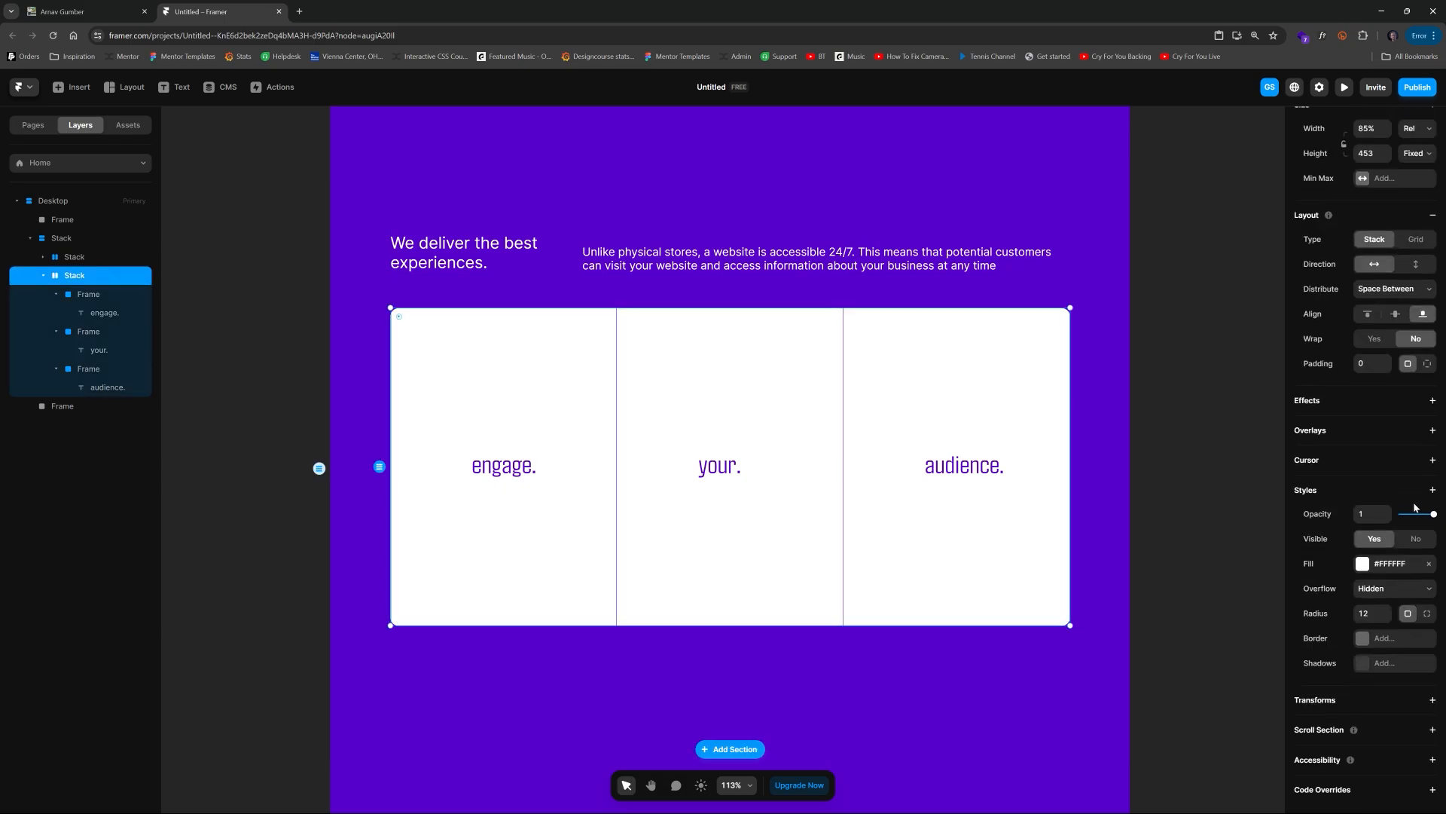
pyautogui.click(1431, 401)
pyautogui.click(1403, 503)
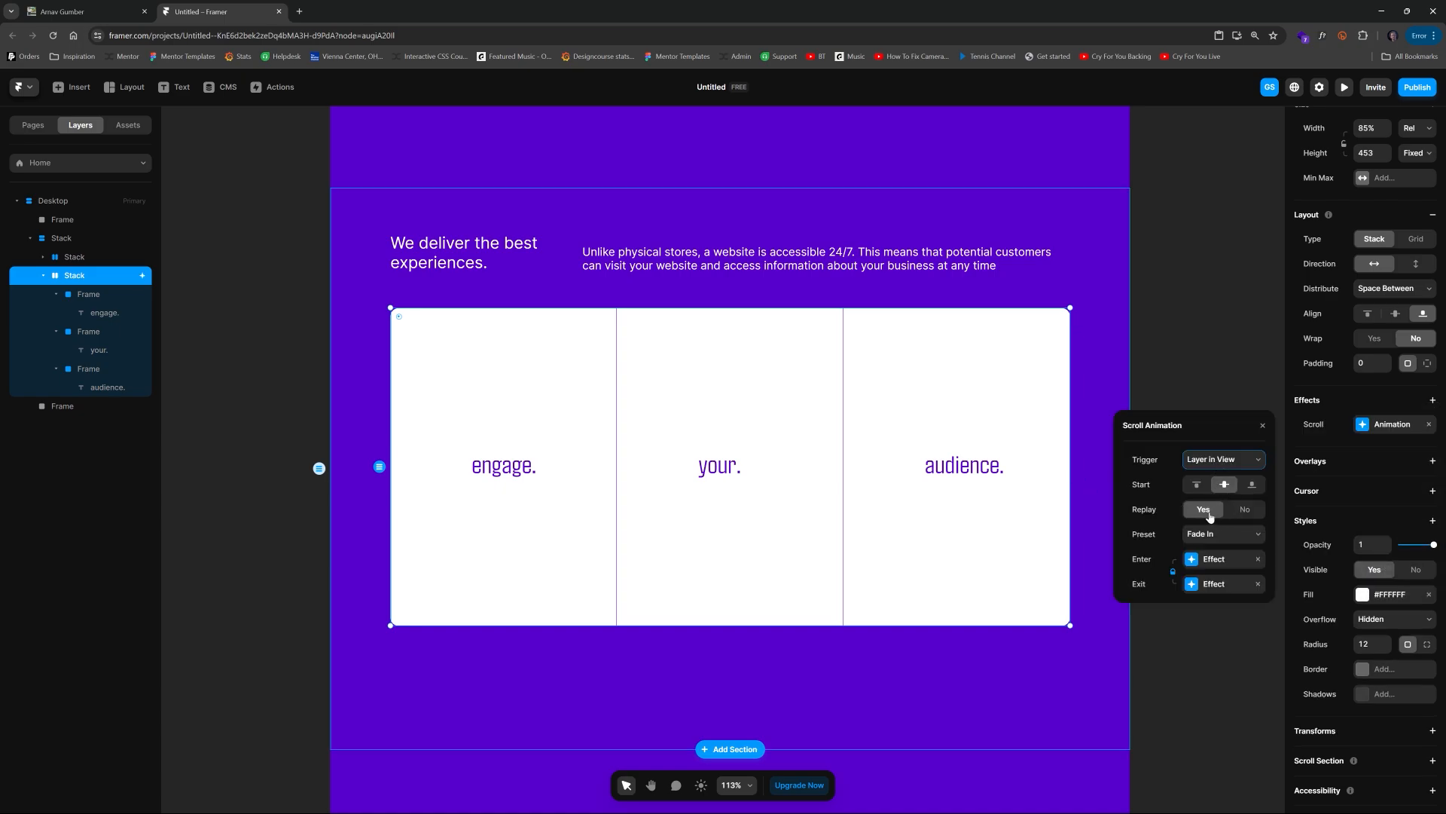
pyautogui.click(1235, 542)
pyautogui.click(1234, 626)
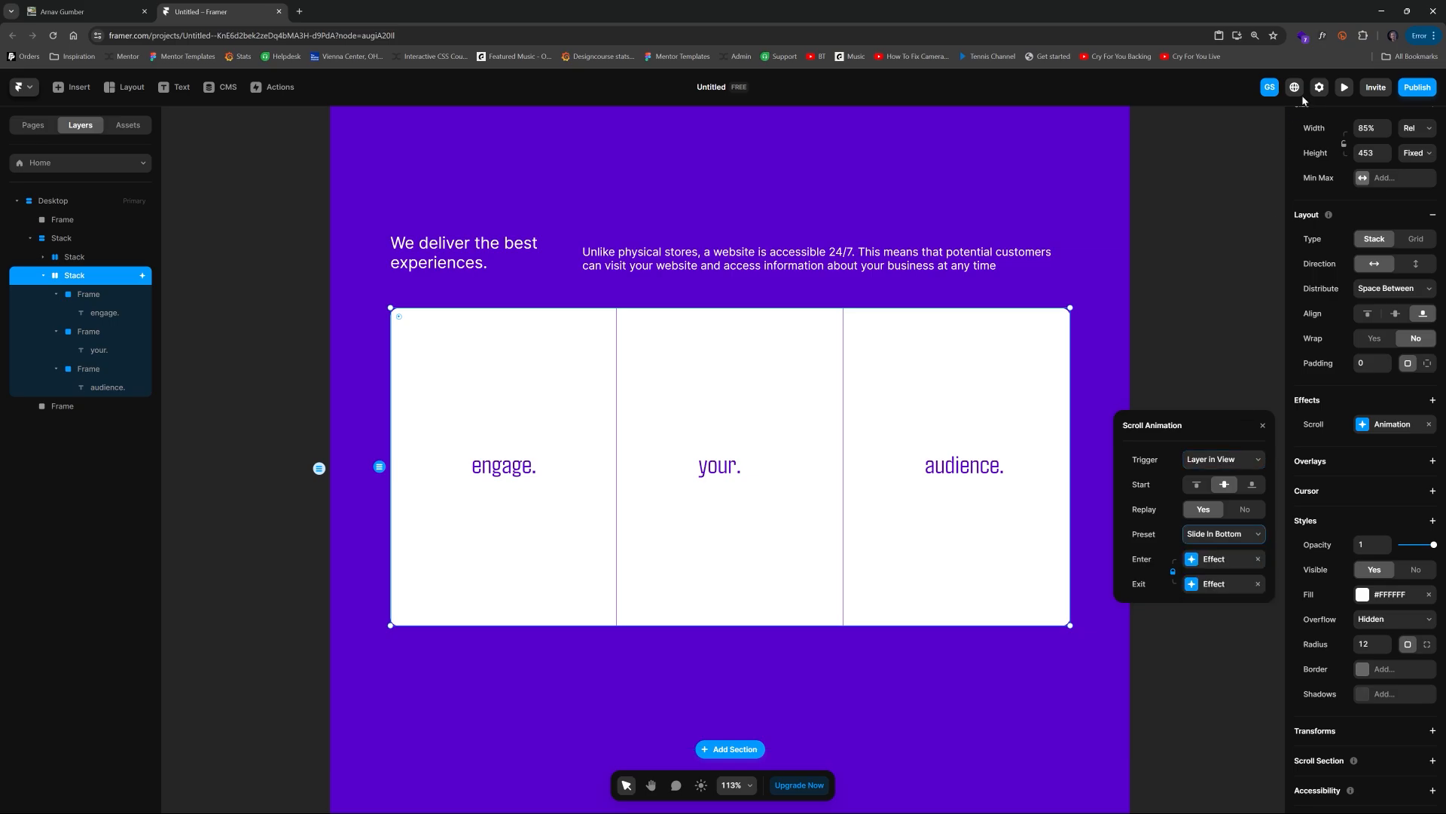
# Step: Preview the animated card and compare it with the reference website's section
pyautogui.click(1345, 87)
pyautogui.moveTo(1077, 331); pyautogui.dragTo(1054, 500)
pyautogui.click(18, 86)
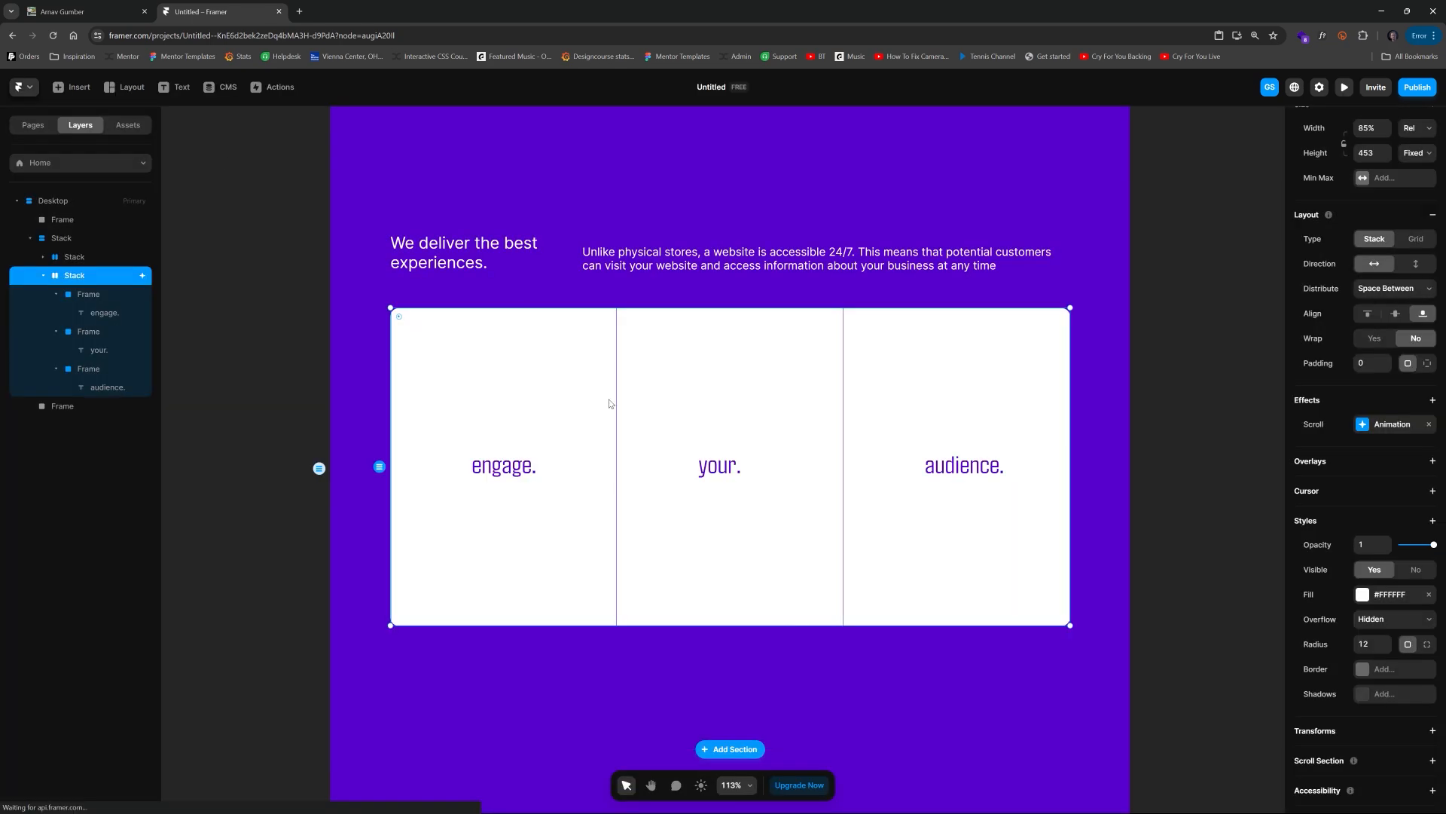
pyautogui.click(87, 13)
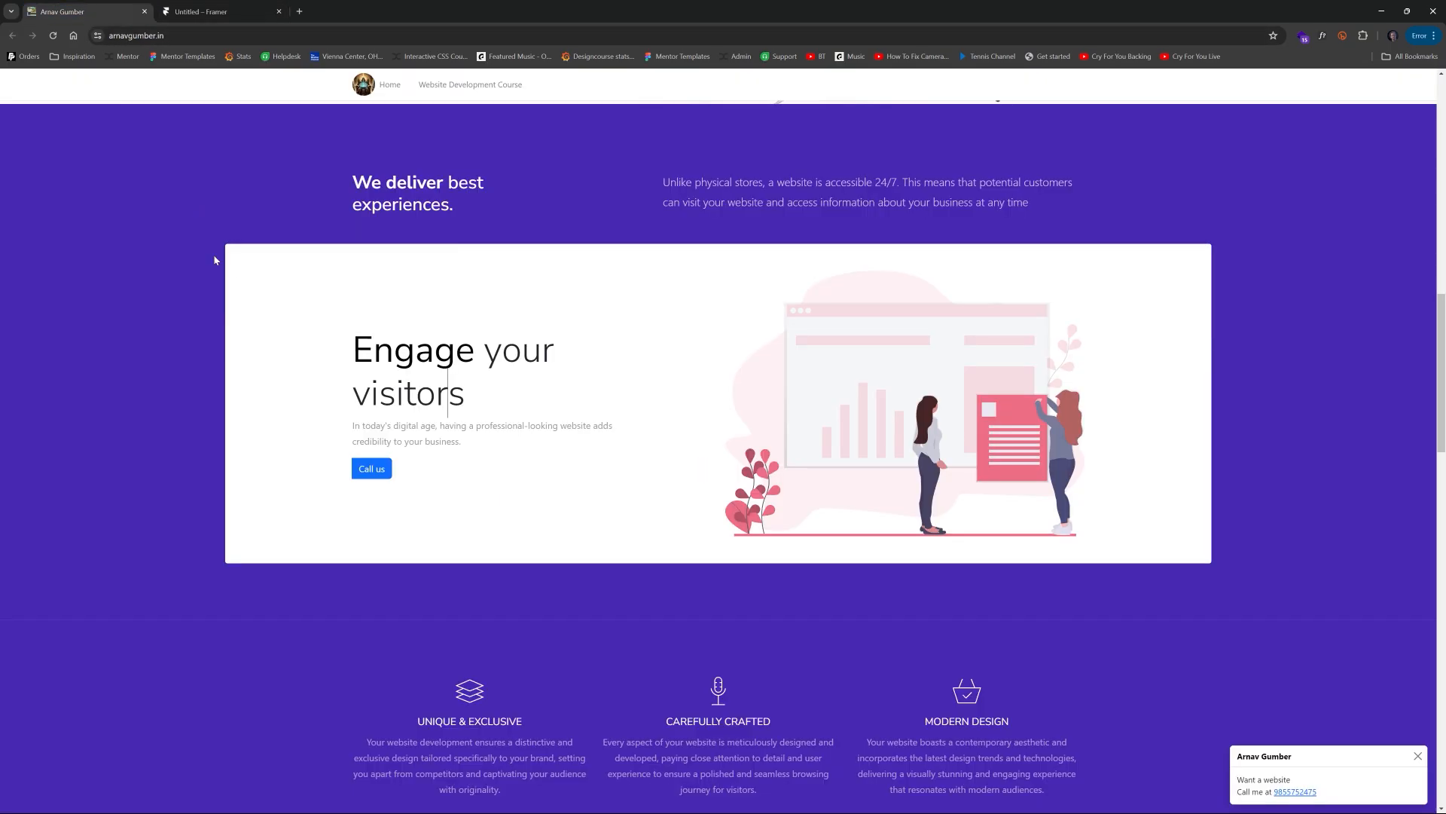
pyautogui.scroll(10, 217, 261)
pyautogui.scroll(-10, 232, 269)
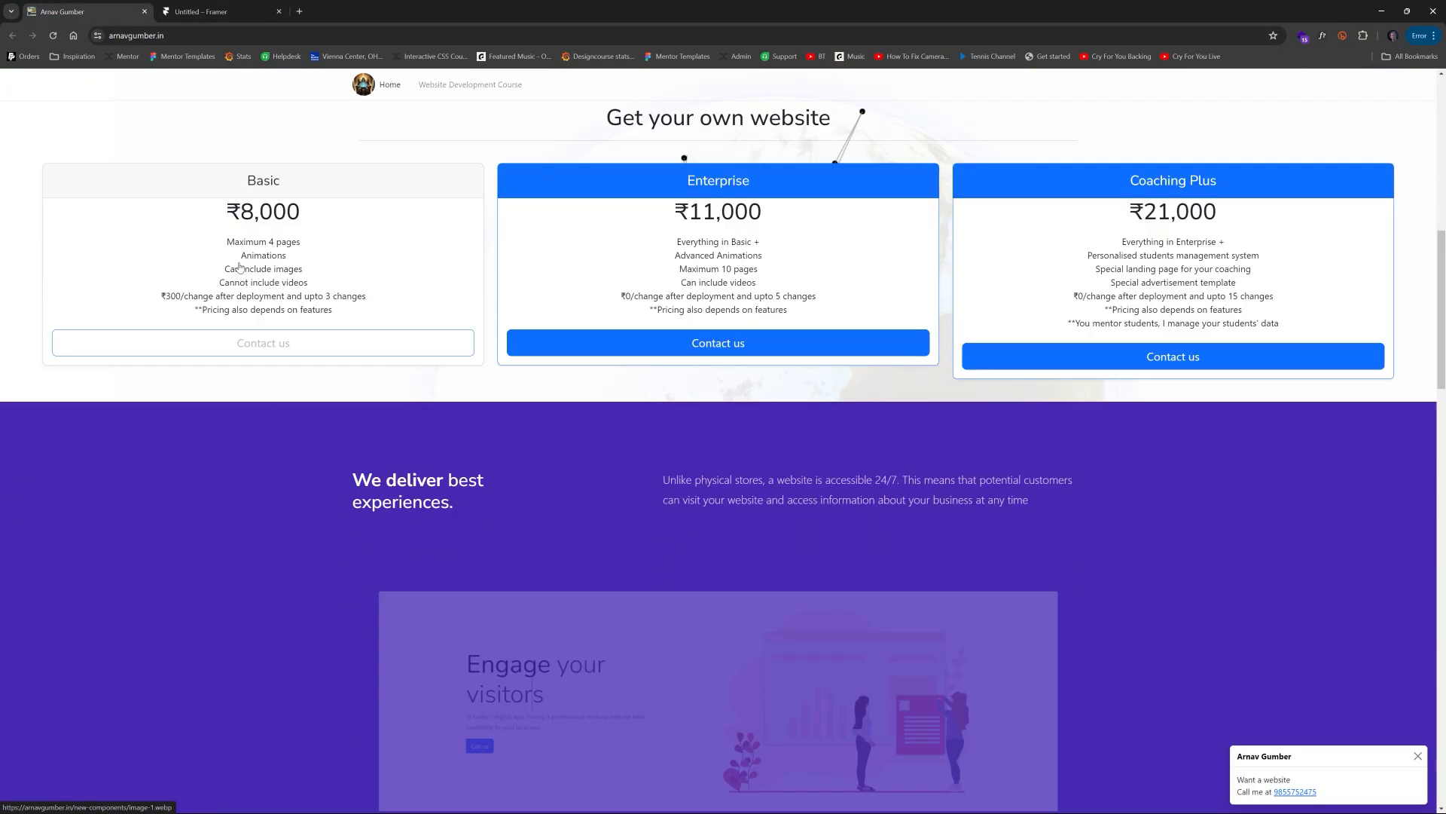
pyautogui.click(208, 20)
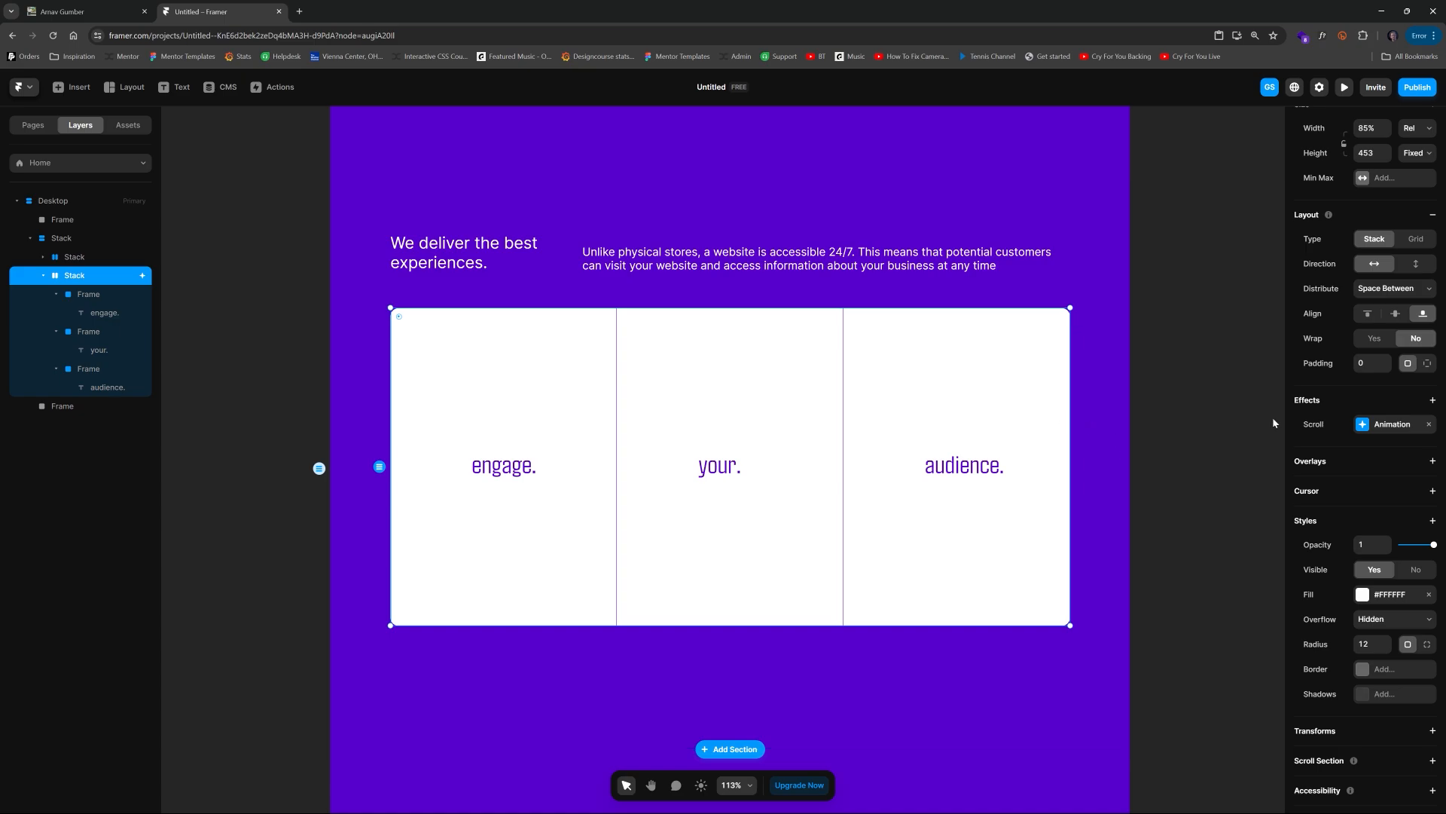
# Step: Open the card's scroll animation enter effect and set its opacity to 1
pyautogui.click(1386, 424)
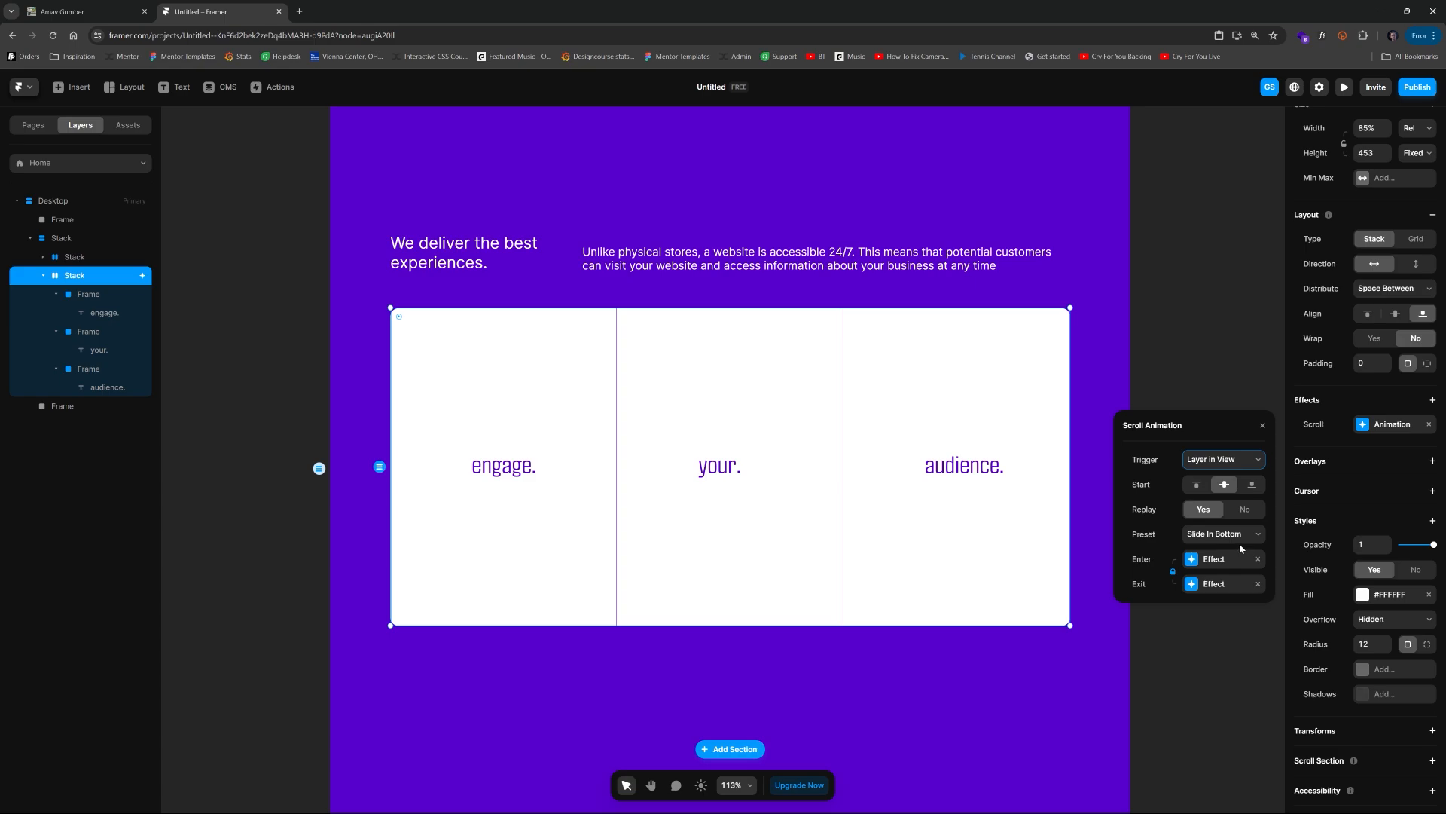
pyautogui.click(1222, 462)
pyautogui.click(1221, 462)
pyautogui.click(1221, 462)
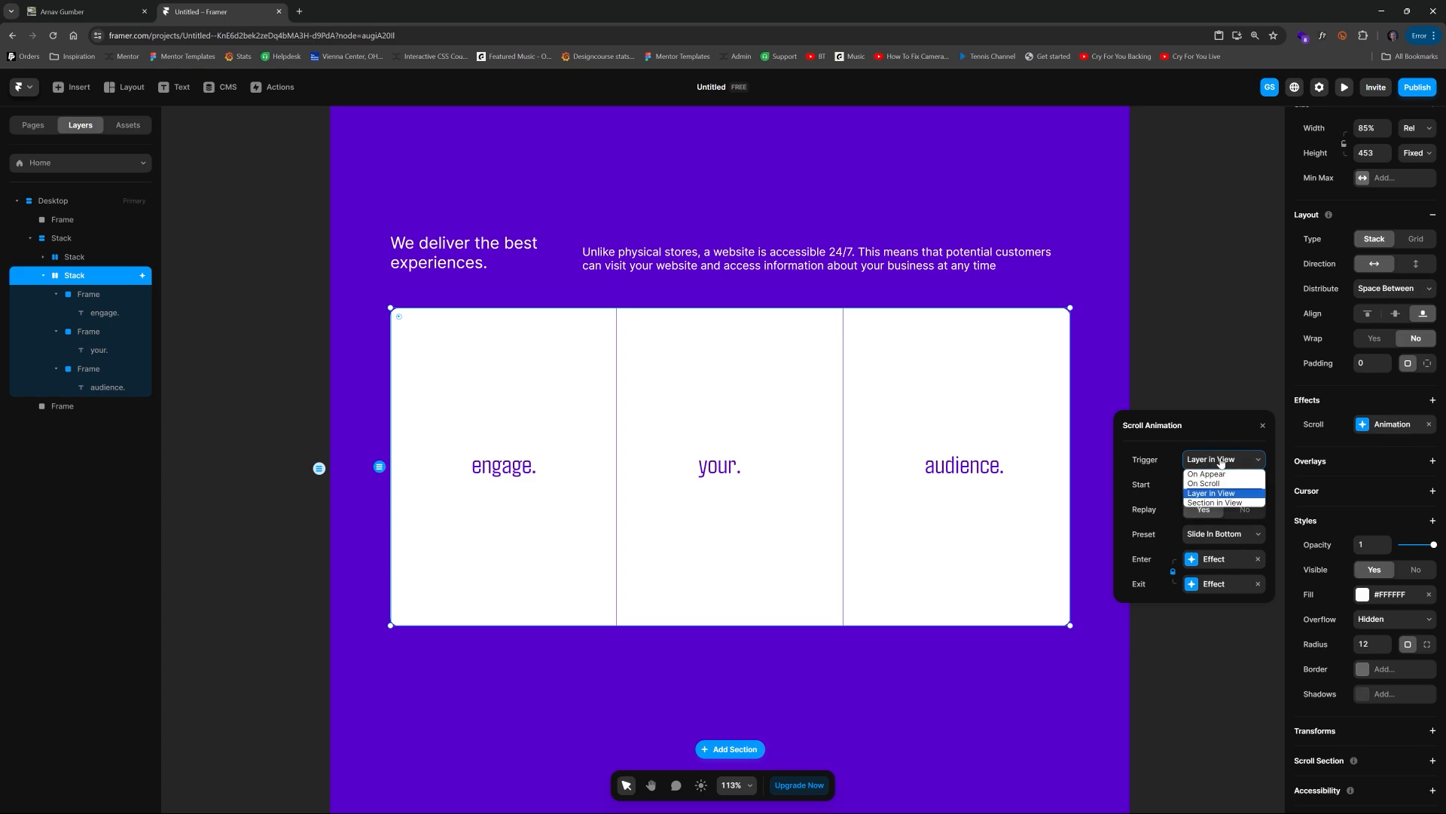
pyautogui.click(1222, 462)
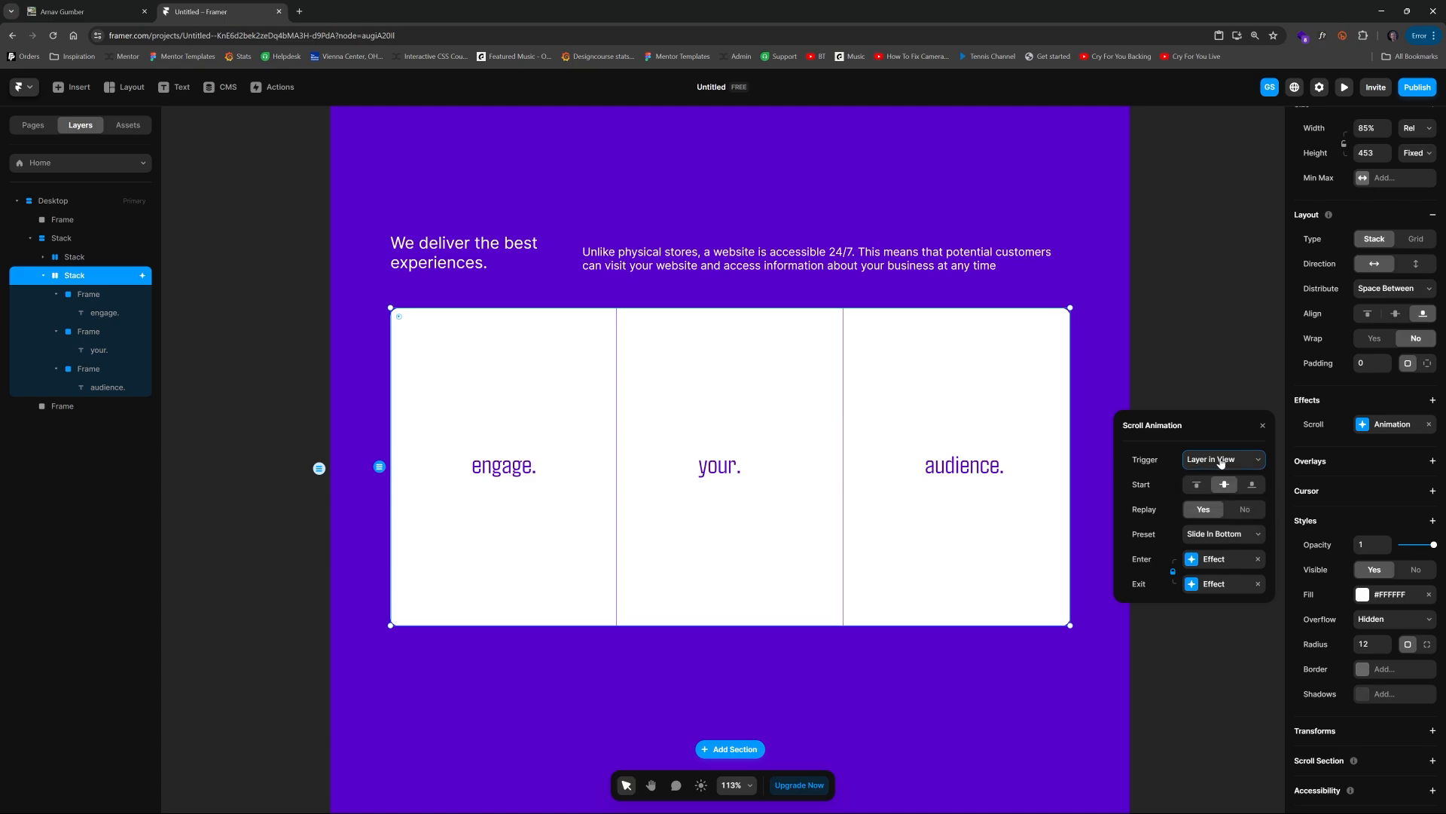
pyautogui.click(1227, 559)
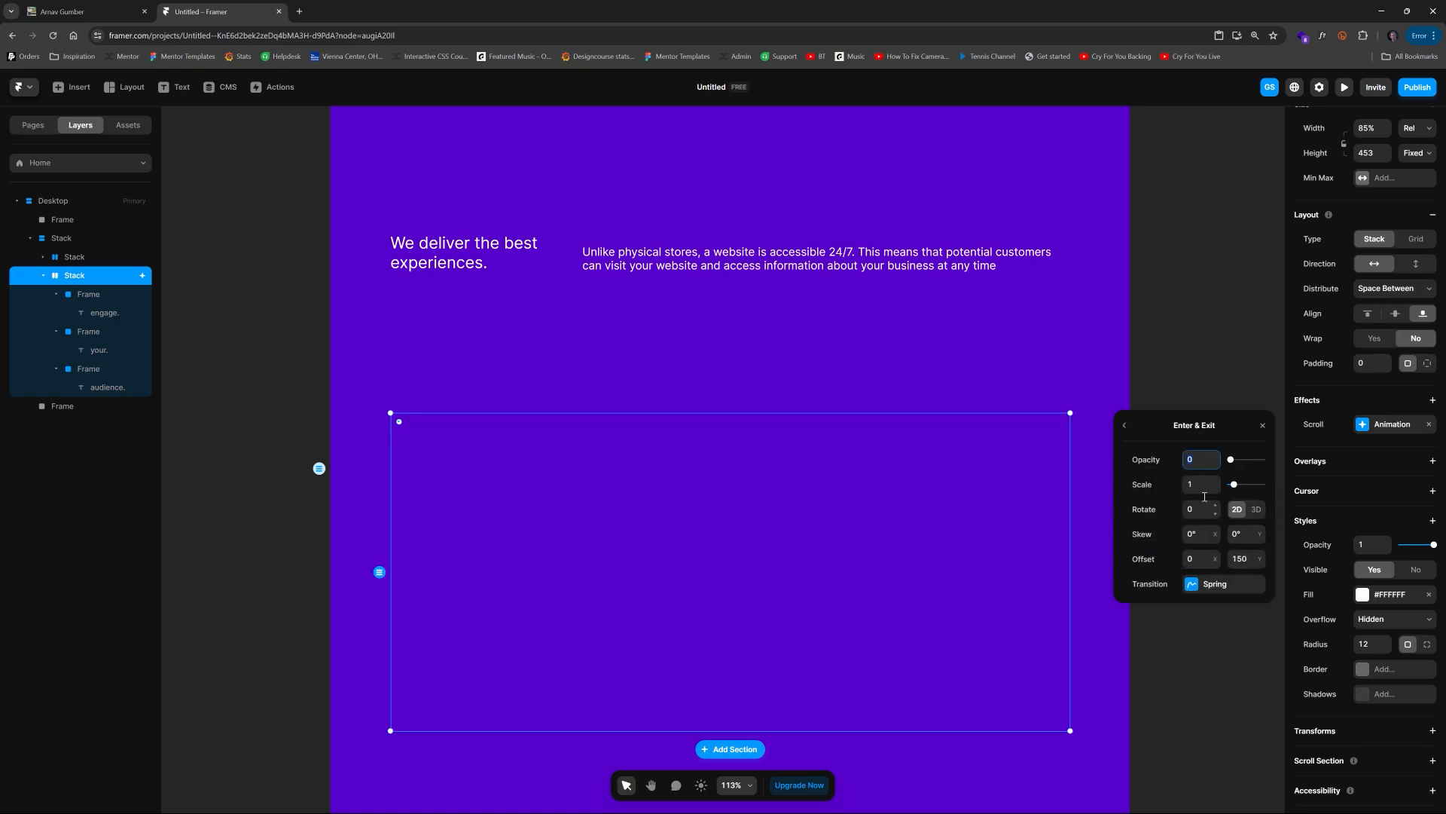
pyautogui.moveTo(1231, 461); pyautogui.dragTo(1304, 461)
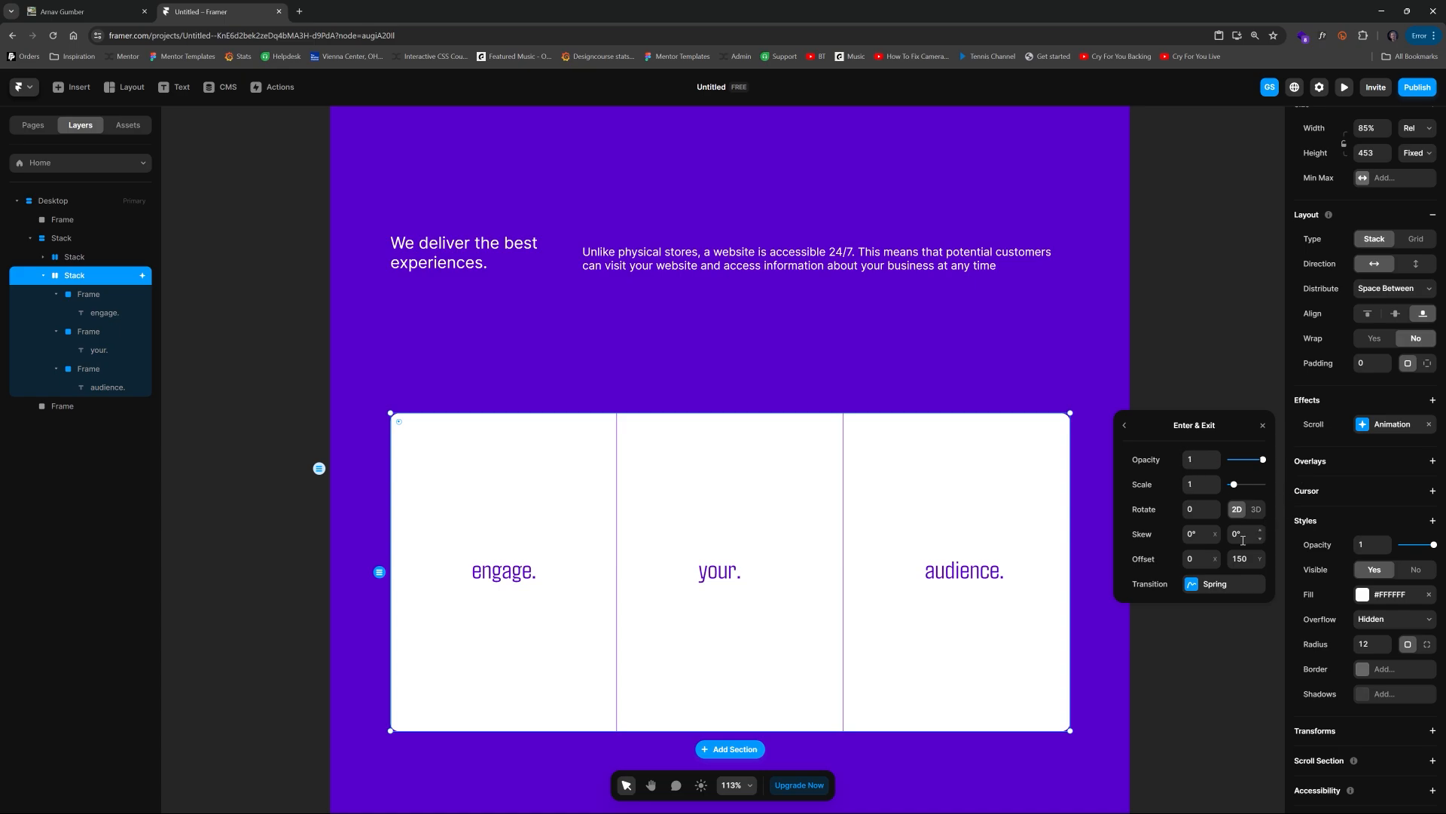
# Step: Set the enter effect's 3D X rotation to 43 and give the card stack a perspective of 1200
pyautogui.click(1255, 509)
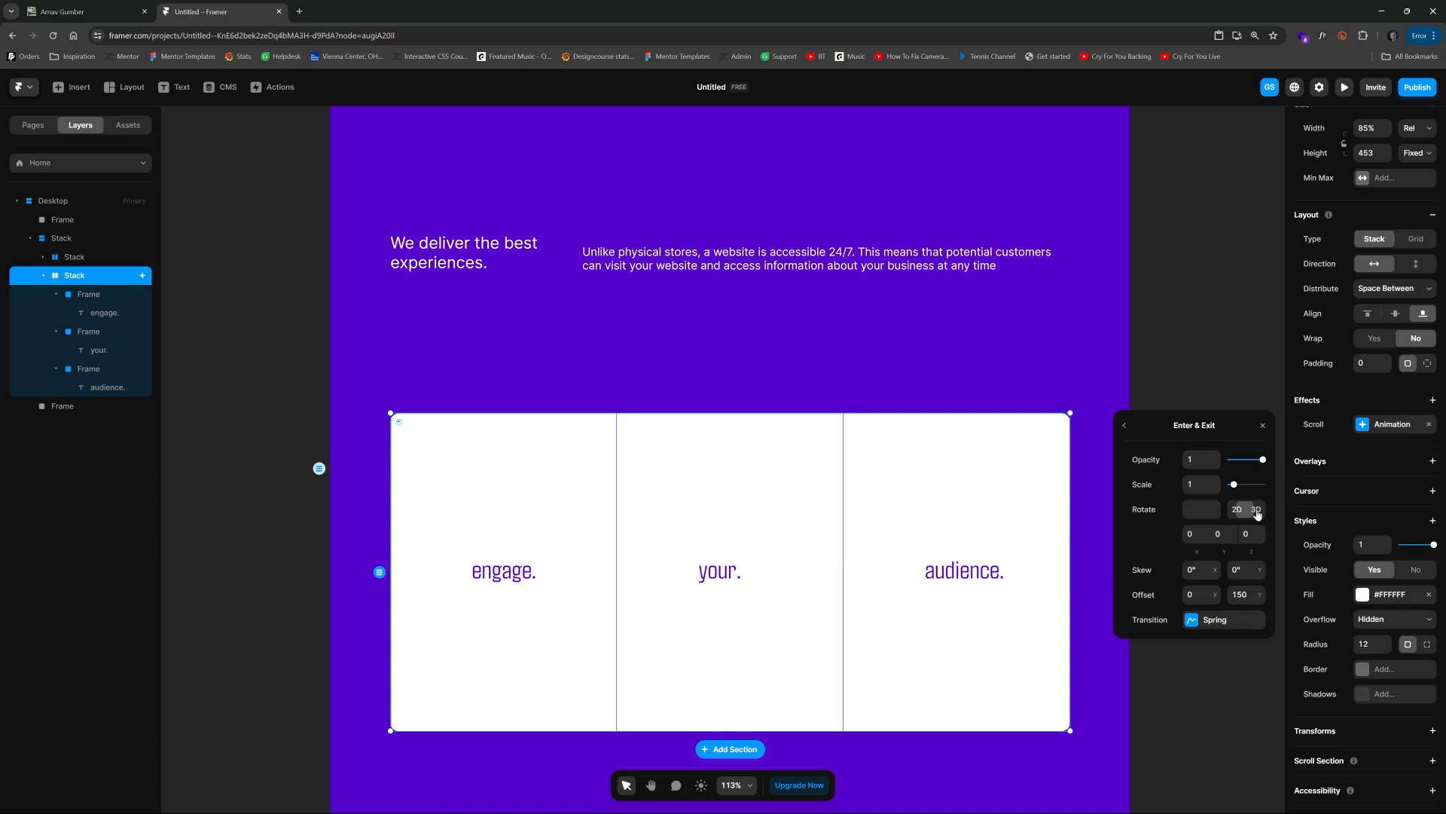
pyautogui.click(1197, 532)
pyautogui.press('Up')
pyautogui.press('Up')
pyautogui.press('Up')
pyautogui.press('Up')
pyautogui.press('Up')
pyautogui.press('Up')
pyautogui.press('Up')
pyautogui.press('Up')
pyautogui.press('Up')
pyautogui.press('Up')
pyautogui.press('Up')
pyautogui.press('Up')
pyautogui.press('Up')
pyautogui.press('Up')
pyautogui.press('Up')
pyautogui.press('Up')
pyautogui.press('Up')
pyautogui.press('Up')
pyautogui.press('Up')
pyautogui.press('Up')
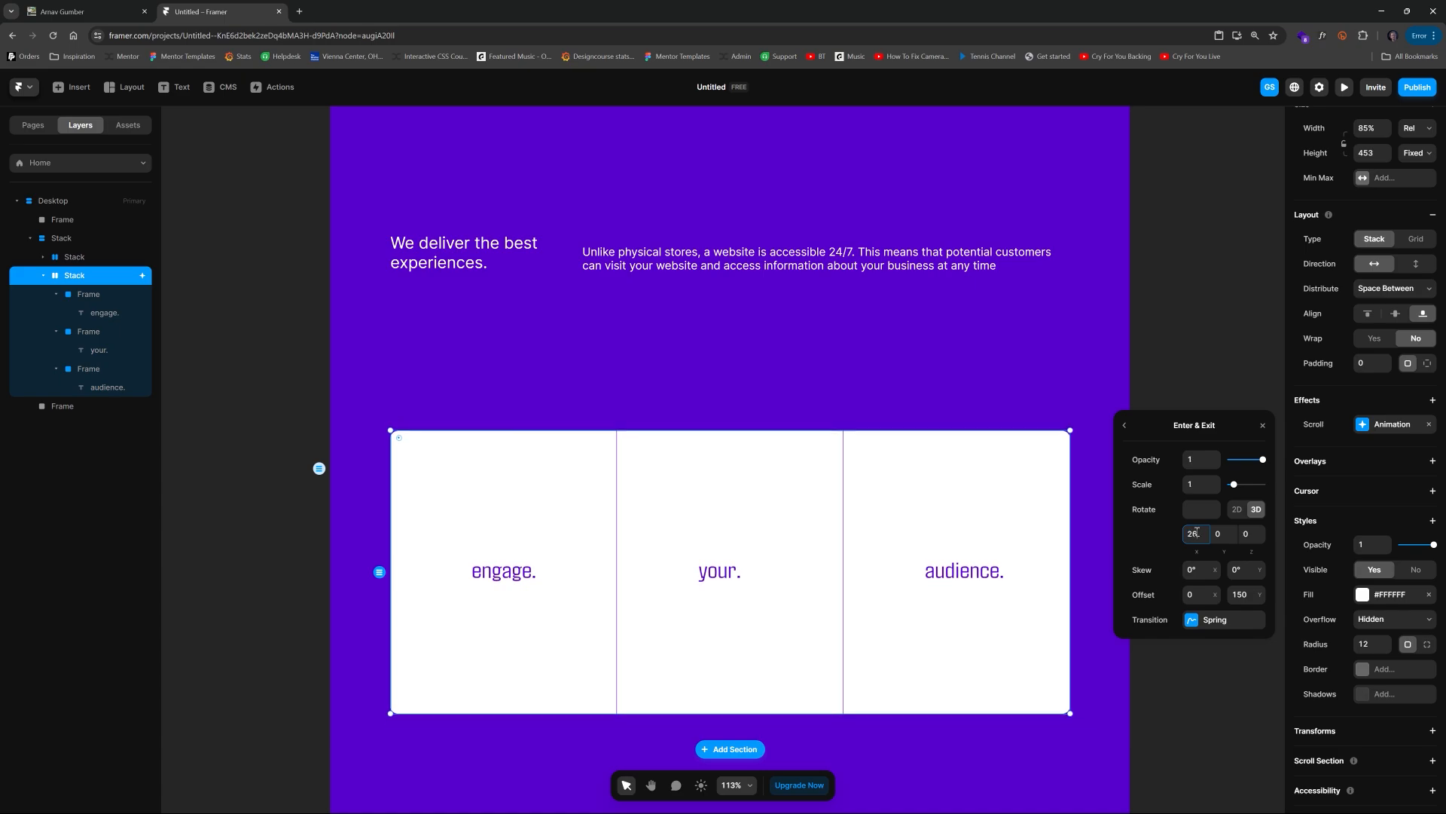
pyautogui.press('Down')
pyautogui.press('Down')
pyautogui.press('Down')
pyautogui.press('Down')
pyautogui.press('Down')
pyautogui.press('Down')
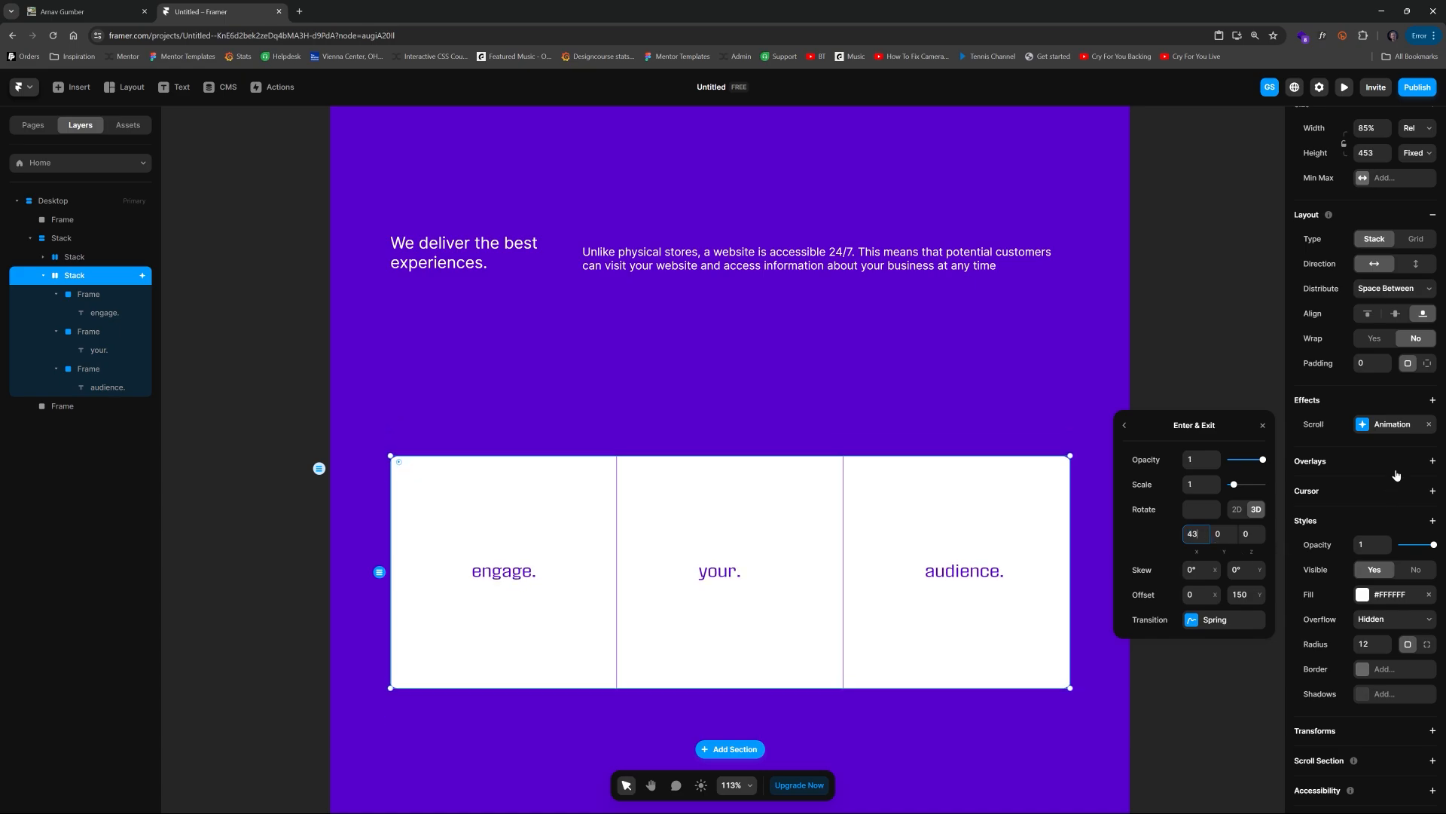
pyautogui.click(1433, 521)
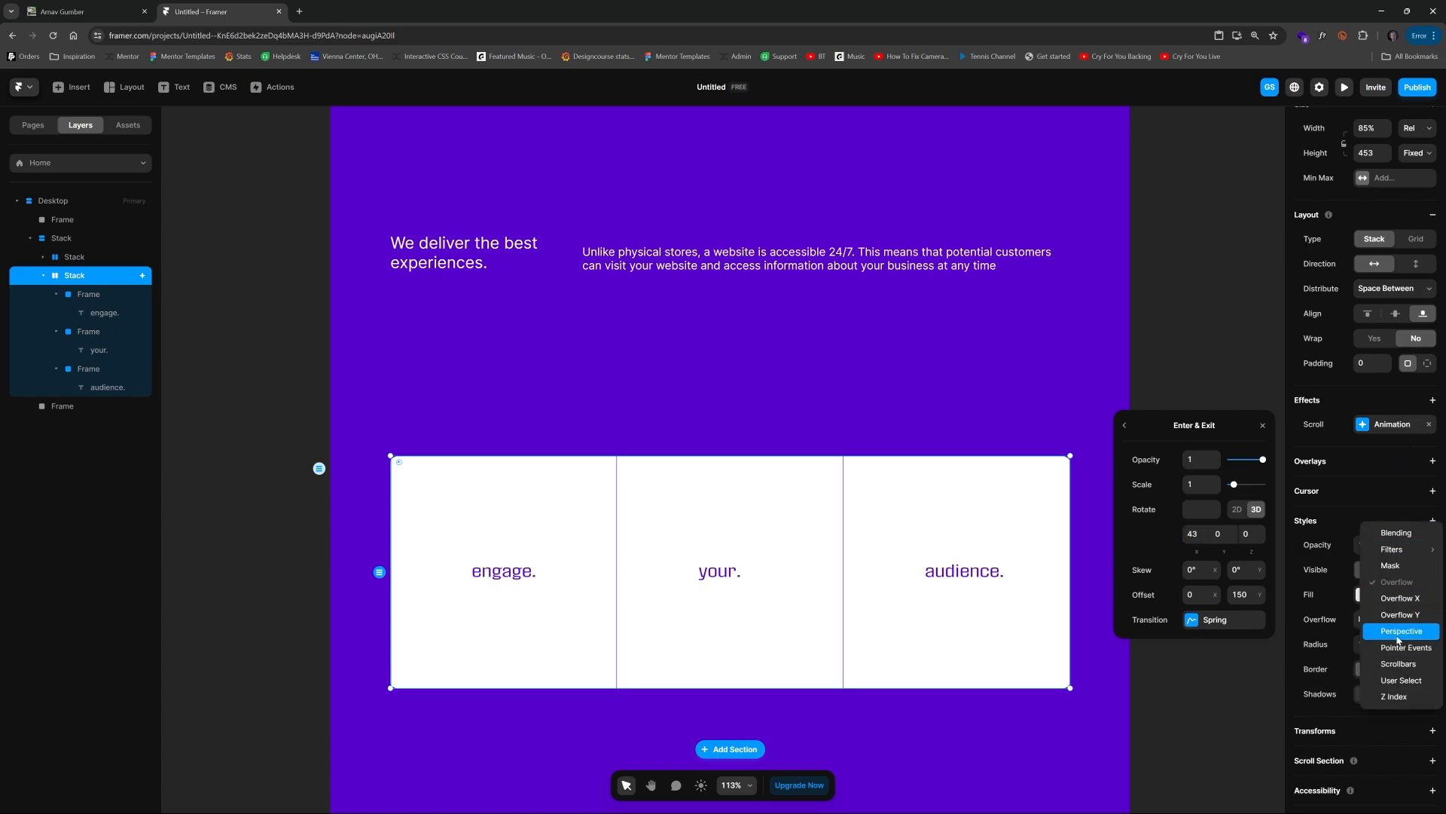
pyautogui.click(1403, 635)
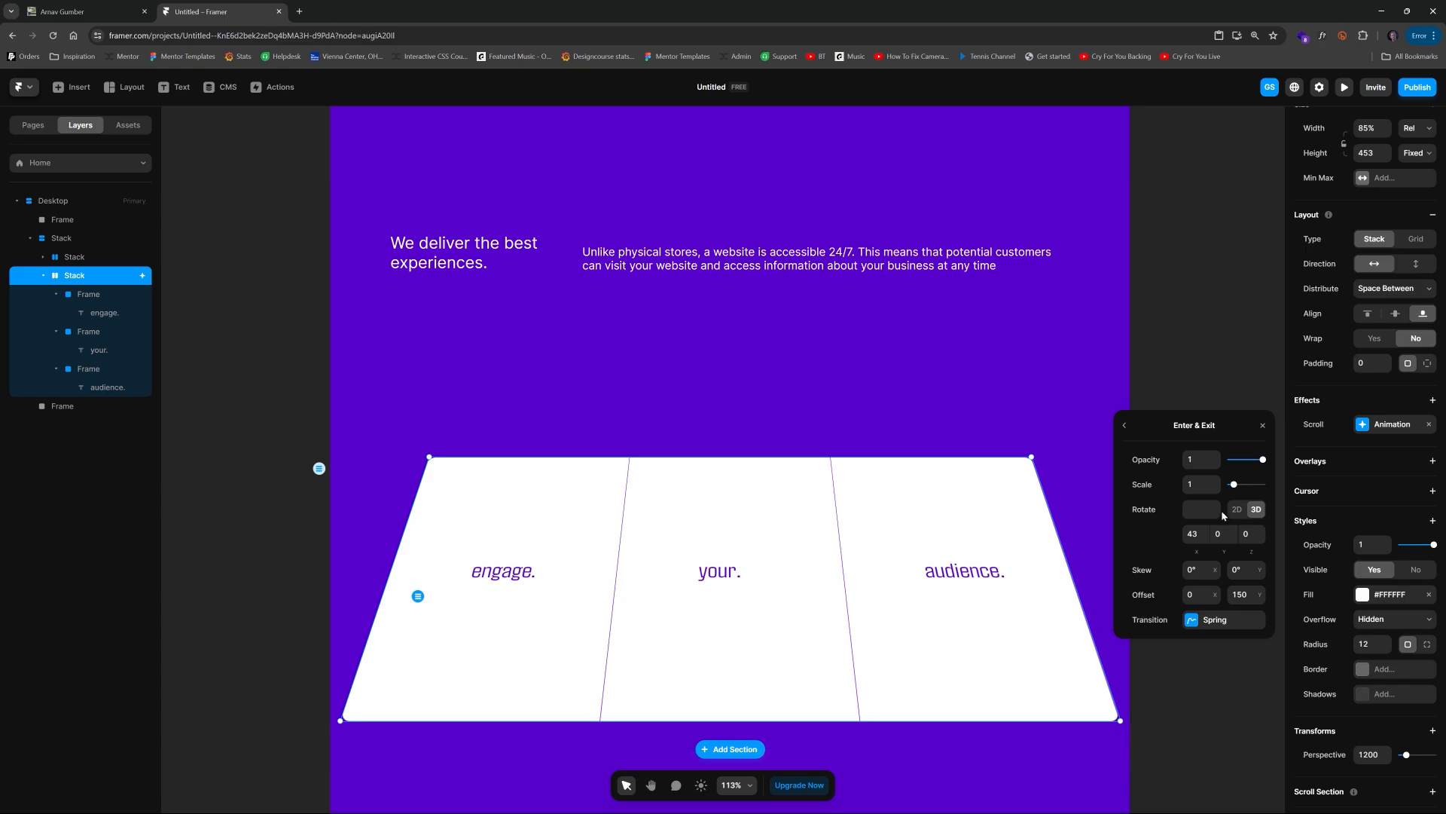
# Step: Switch the enter effect's transition to Ease with a time of 0.5
pyautogui.click(1215, 619)
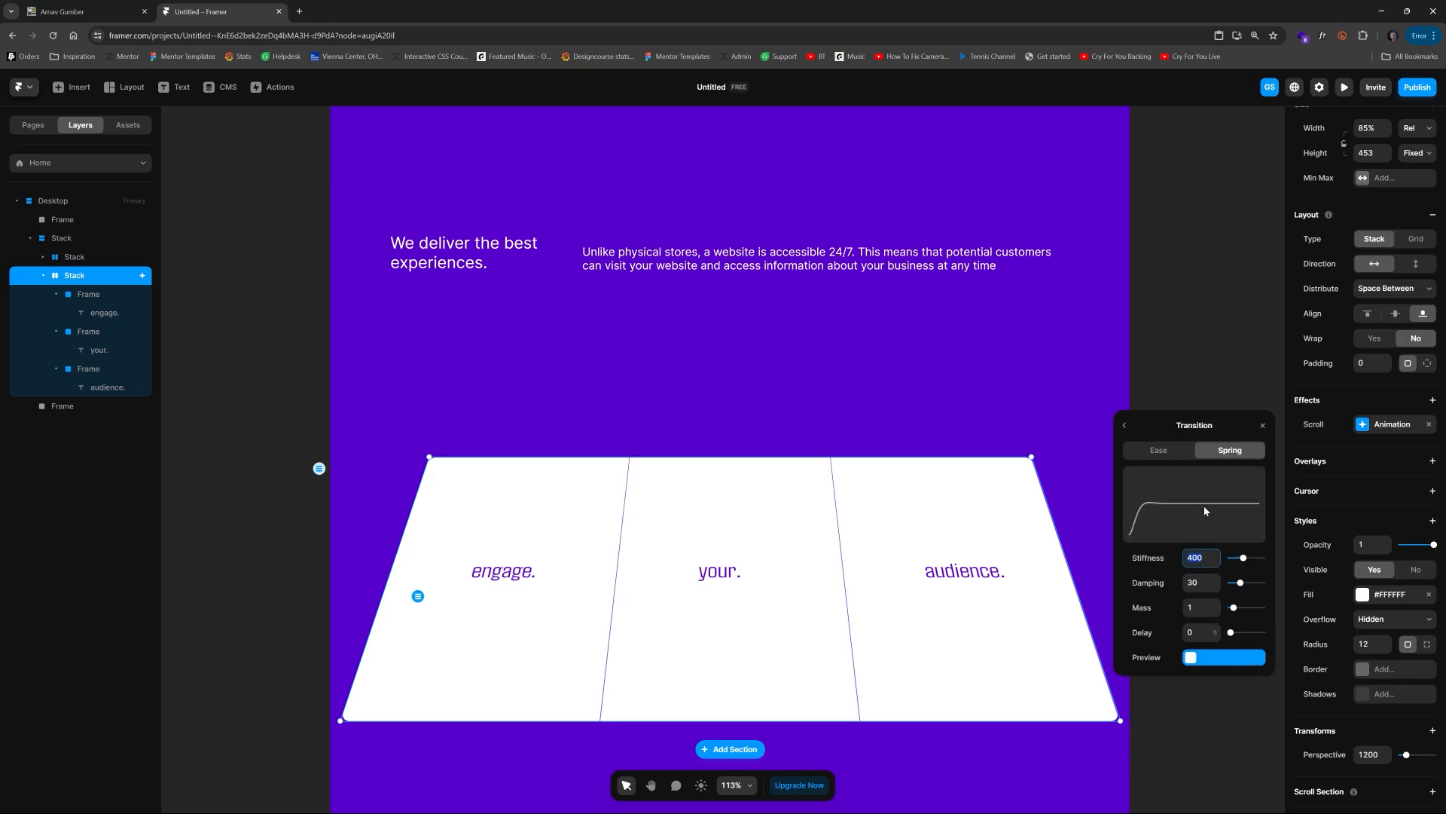
pyautogui.click(1159, 450)
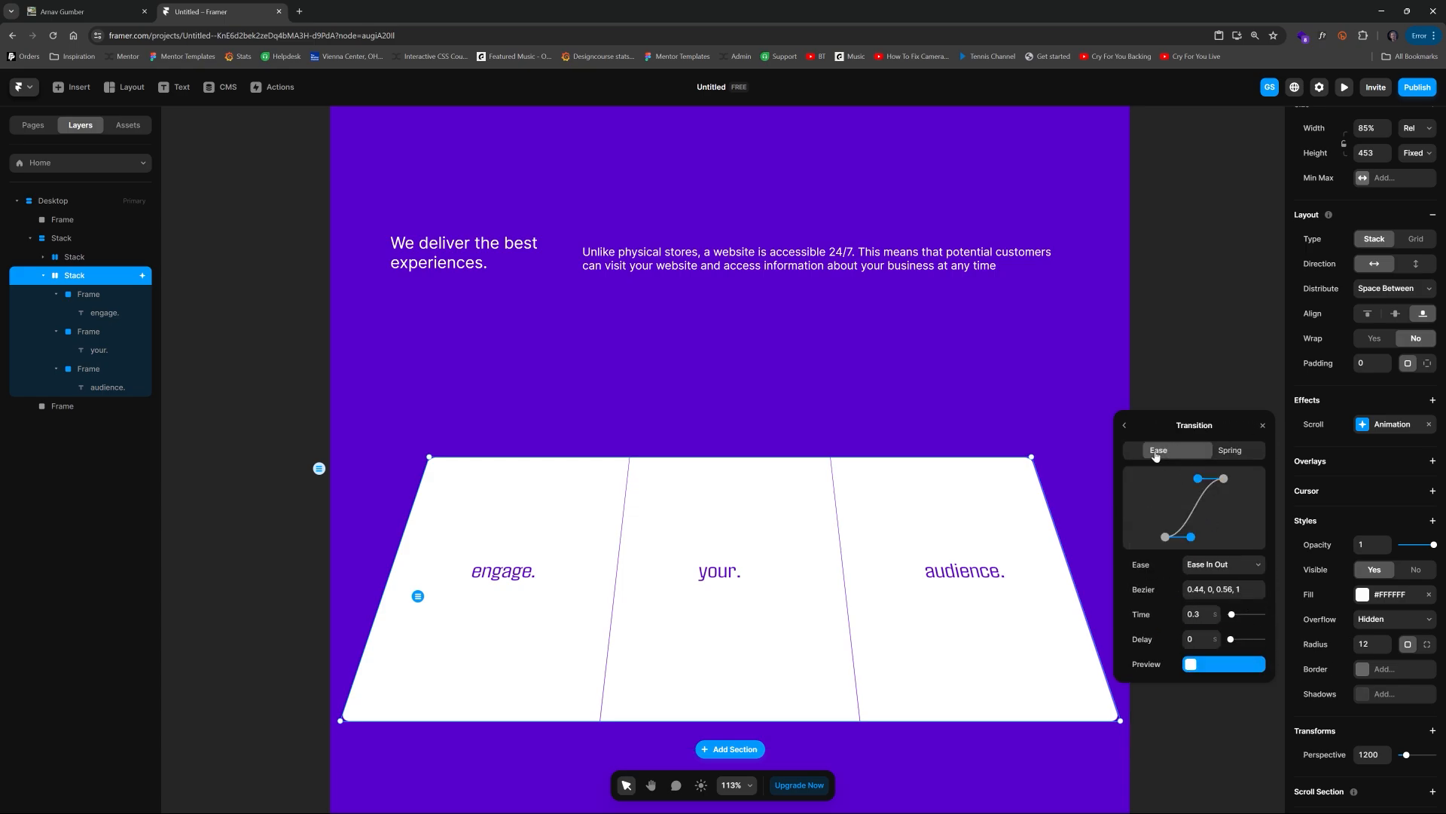
pyautogui.click(1206, 612)
pyautogui.write('0.5')
pyautogui.press('Up')
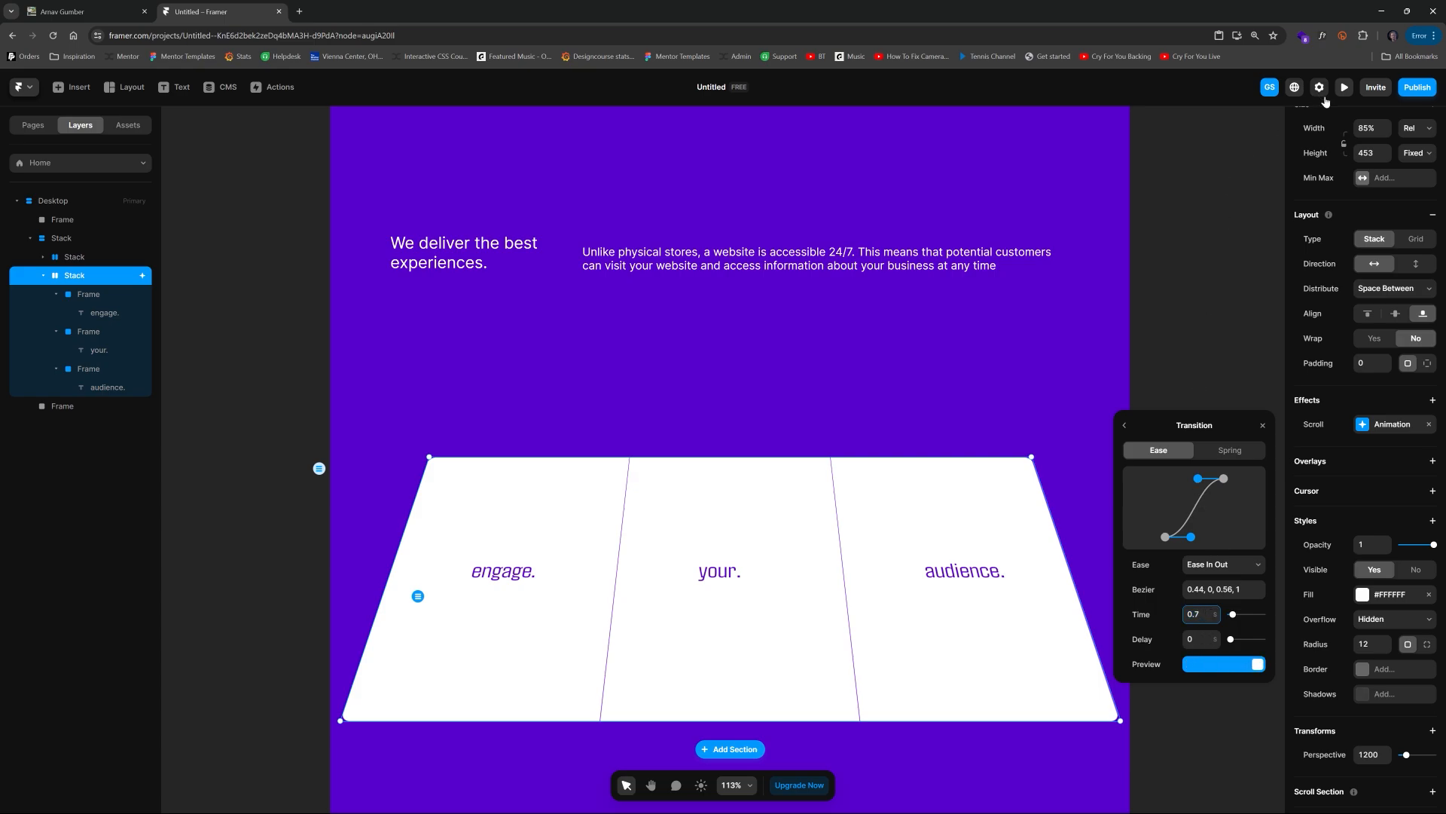
# Step: Preview the card's scroll animation
pyautogui.click(1344, 87)
pyautogui.moveTo(1070, 228); pyautogui.dragTo(1089, 418)
pyautogui.click(18, 88)
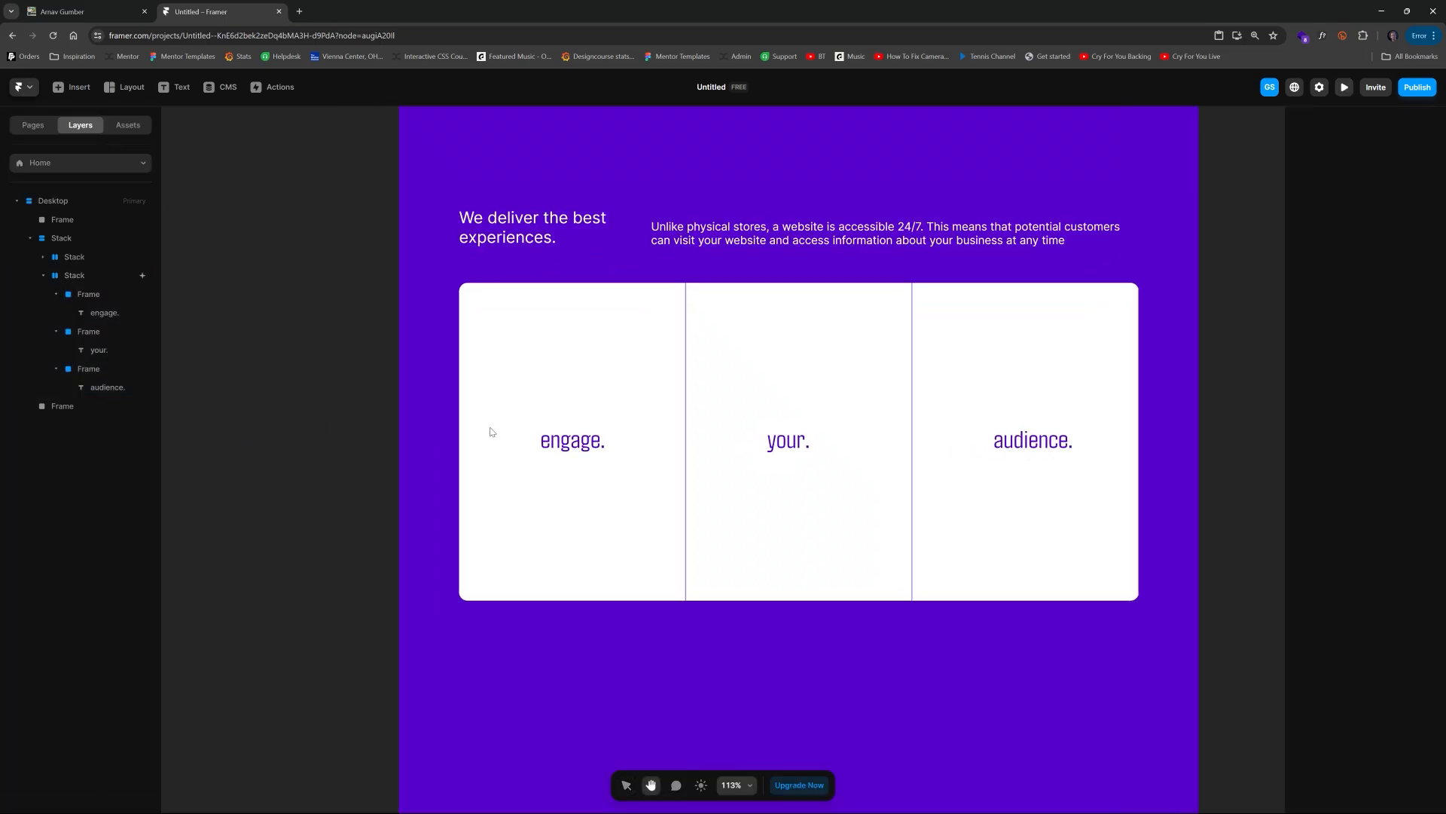
pyautogui.click(527, 403)
pyautogui.scroll(3, 610, 450)
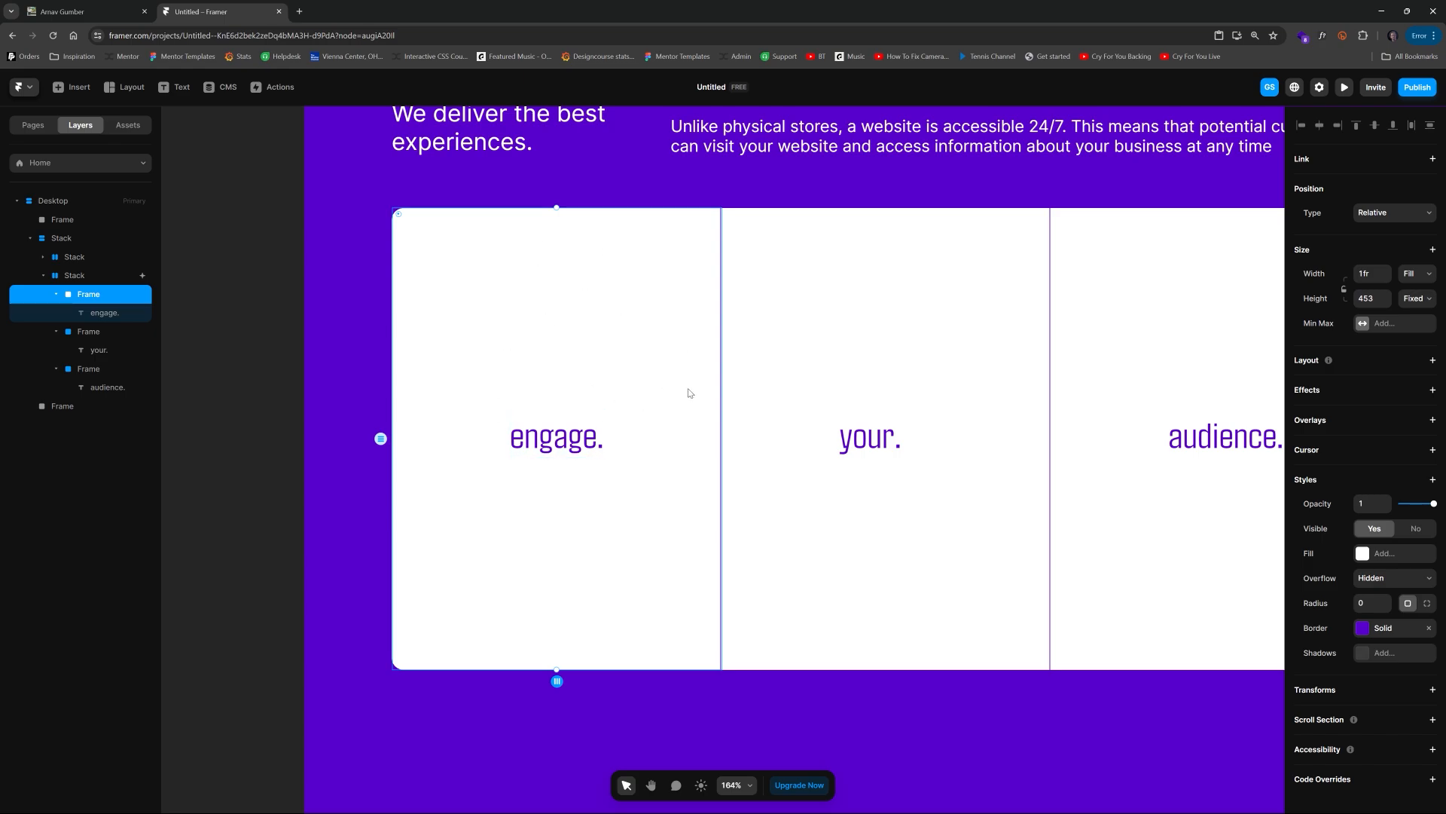
pyautogui.click(233, 395)
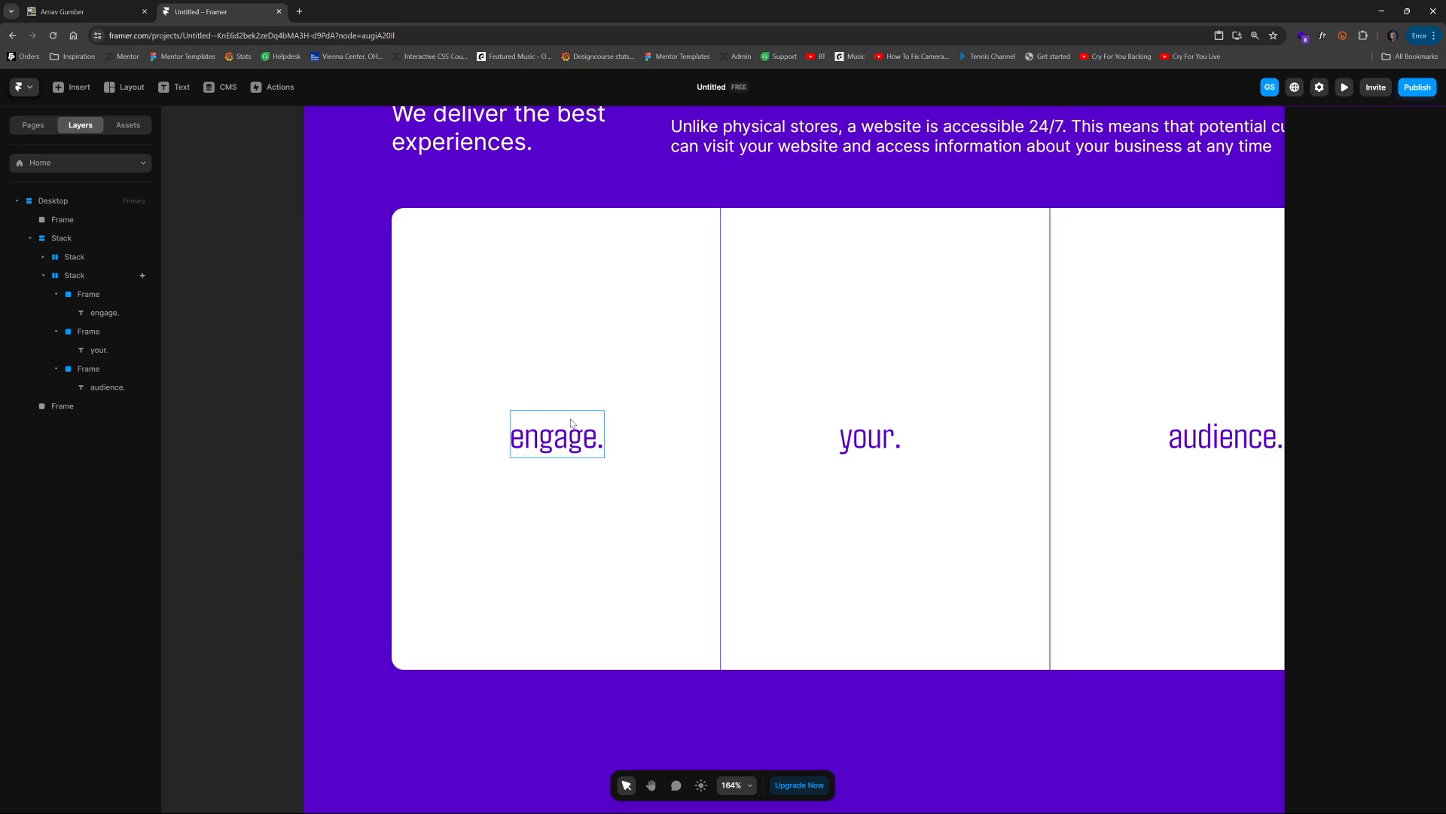
pyautogui.click(580, 385)
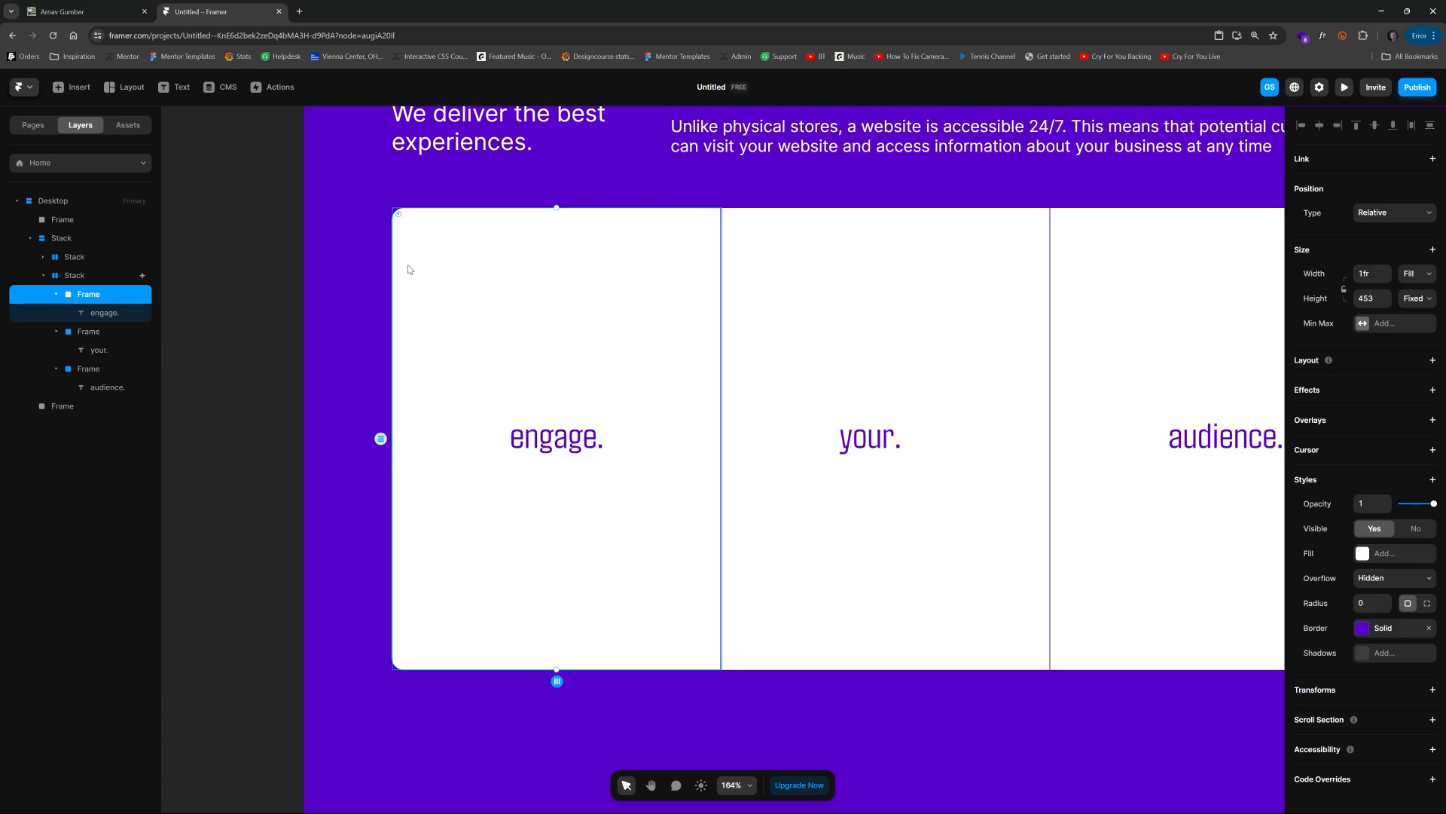
pyautogui.click(255, 306)
pyautogui.press('space')
pyautogui.moveTo(577, 313); pyautogui.dragTo(449, 361)
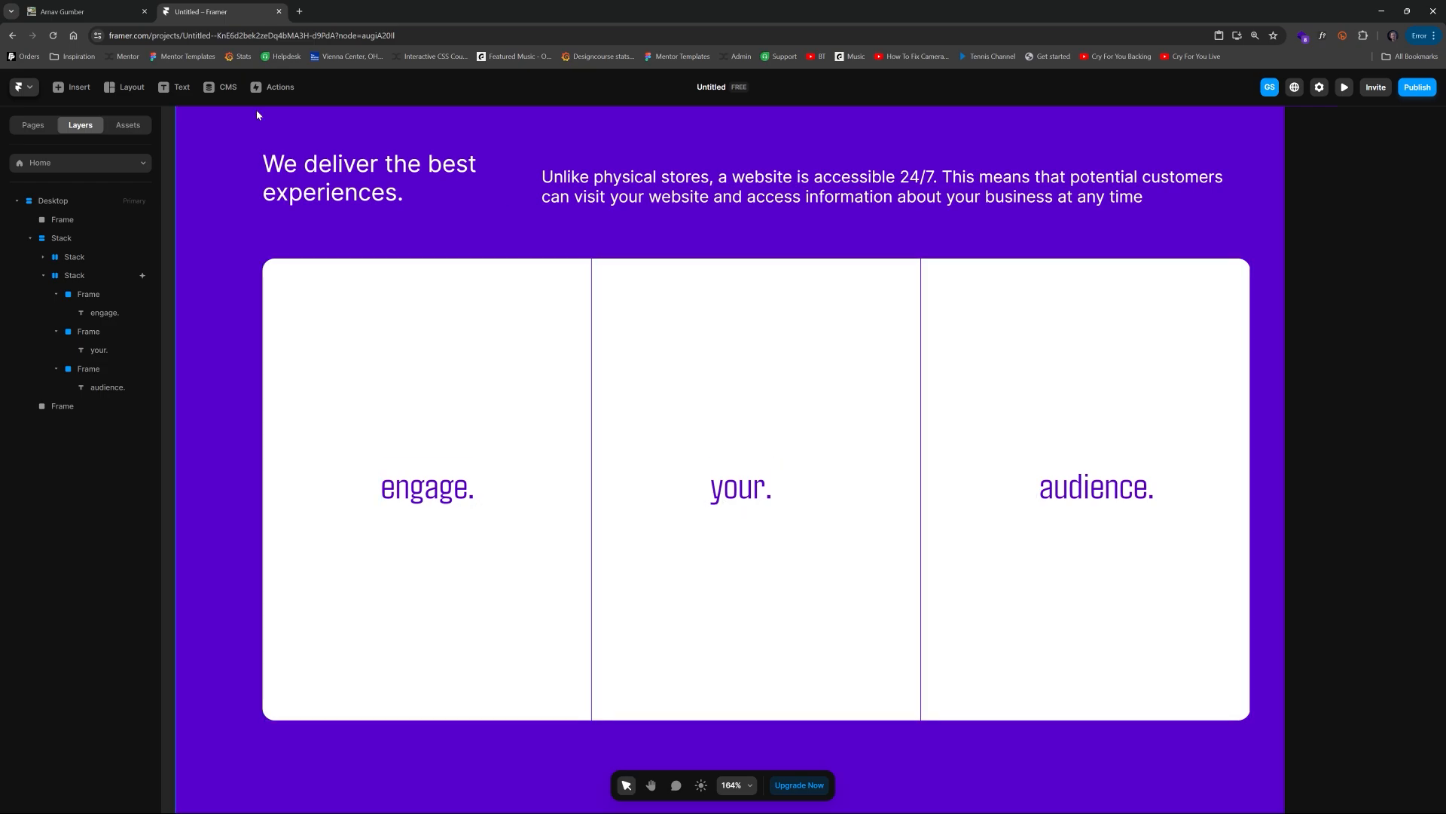
# Step: Examine the reference site's white card with its heading, body text and Call us button
pyautogui.click(70, 17)
pyautogui.moveTo(364, 509); pyautogui.dragTo(533, 591)
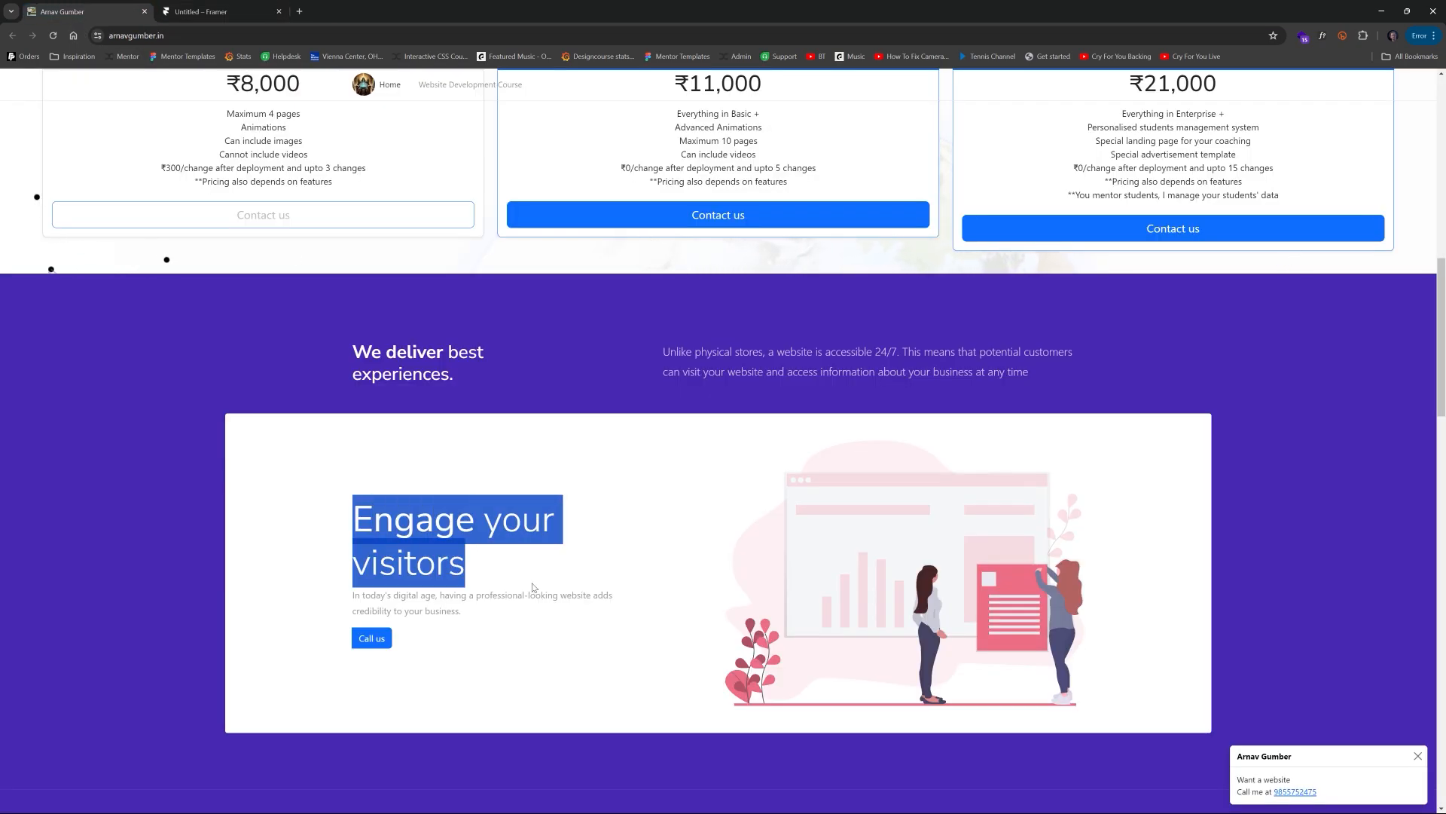
pyautogui.moveTo(351, 595); pyautogui.dragTo(570, 618)
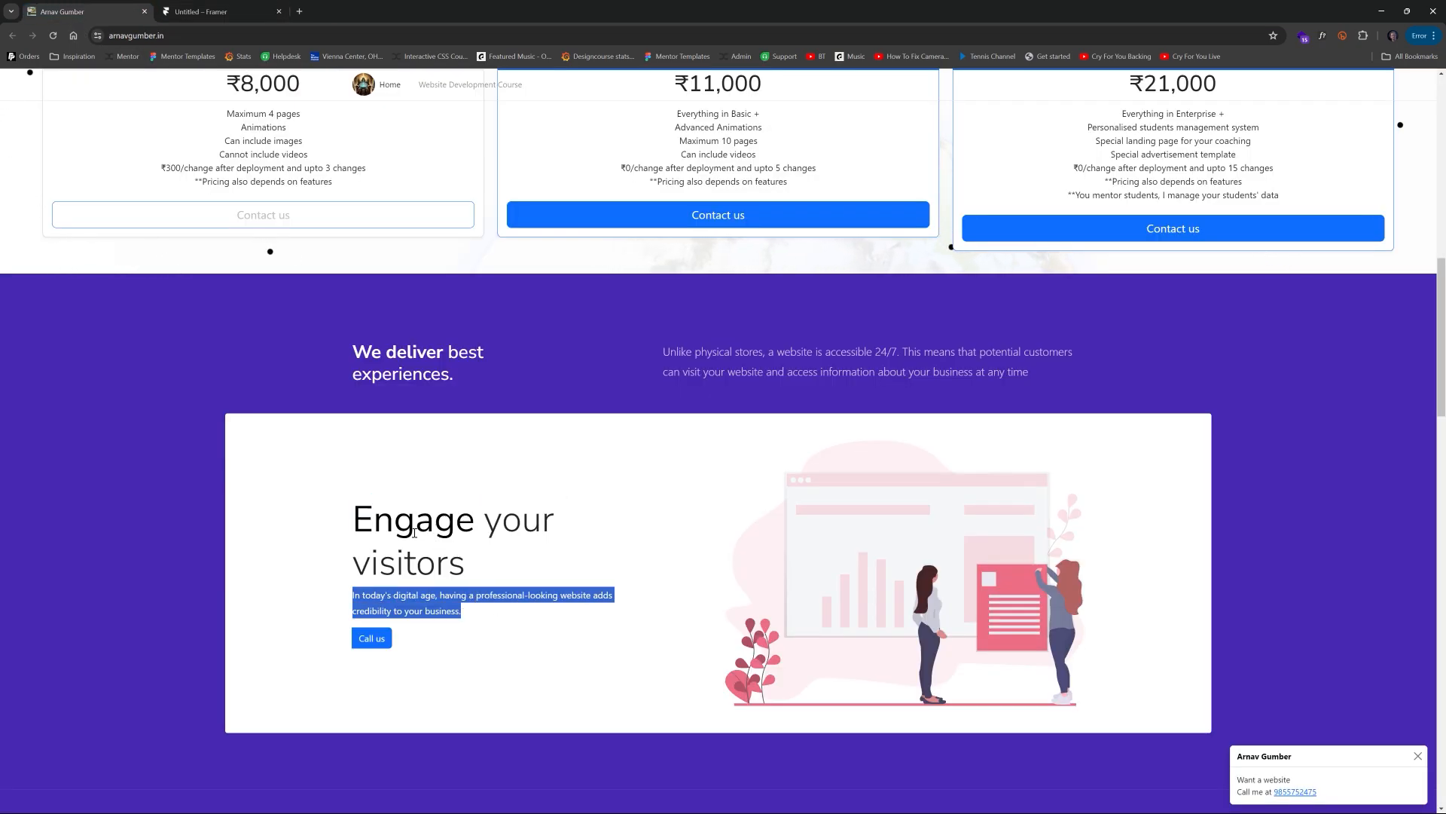
pyautogui.click(570, 616)
pyautogui.moveTo(353, 514); pyautogui.dragTo(559, 554)
pyautogui.click(333, 581)
pyautogui.moveTo(351, 595); pyautogui.dragTo(463, 612)
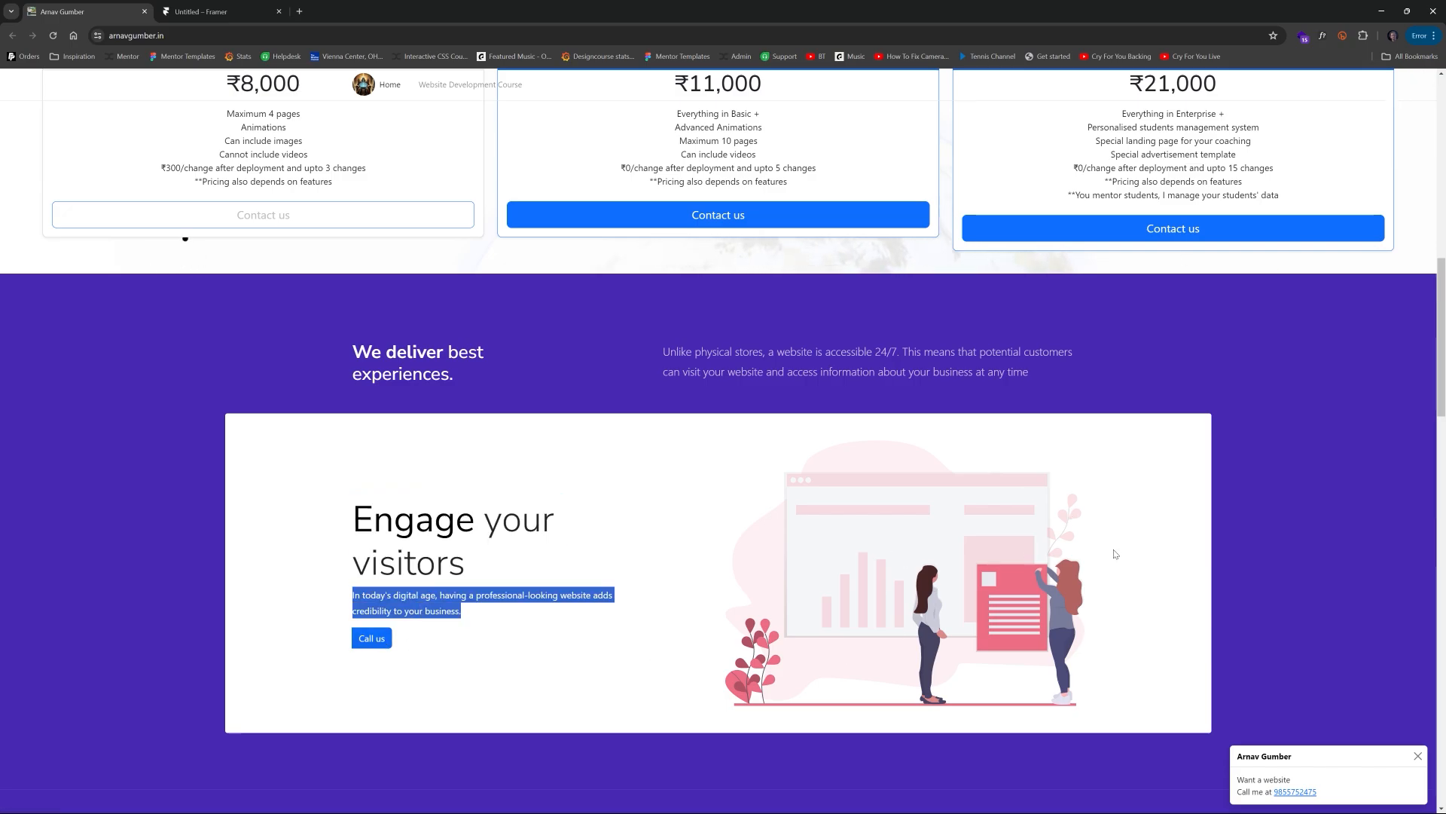
pyautogui.click(211, 11)
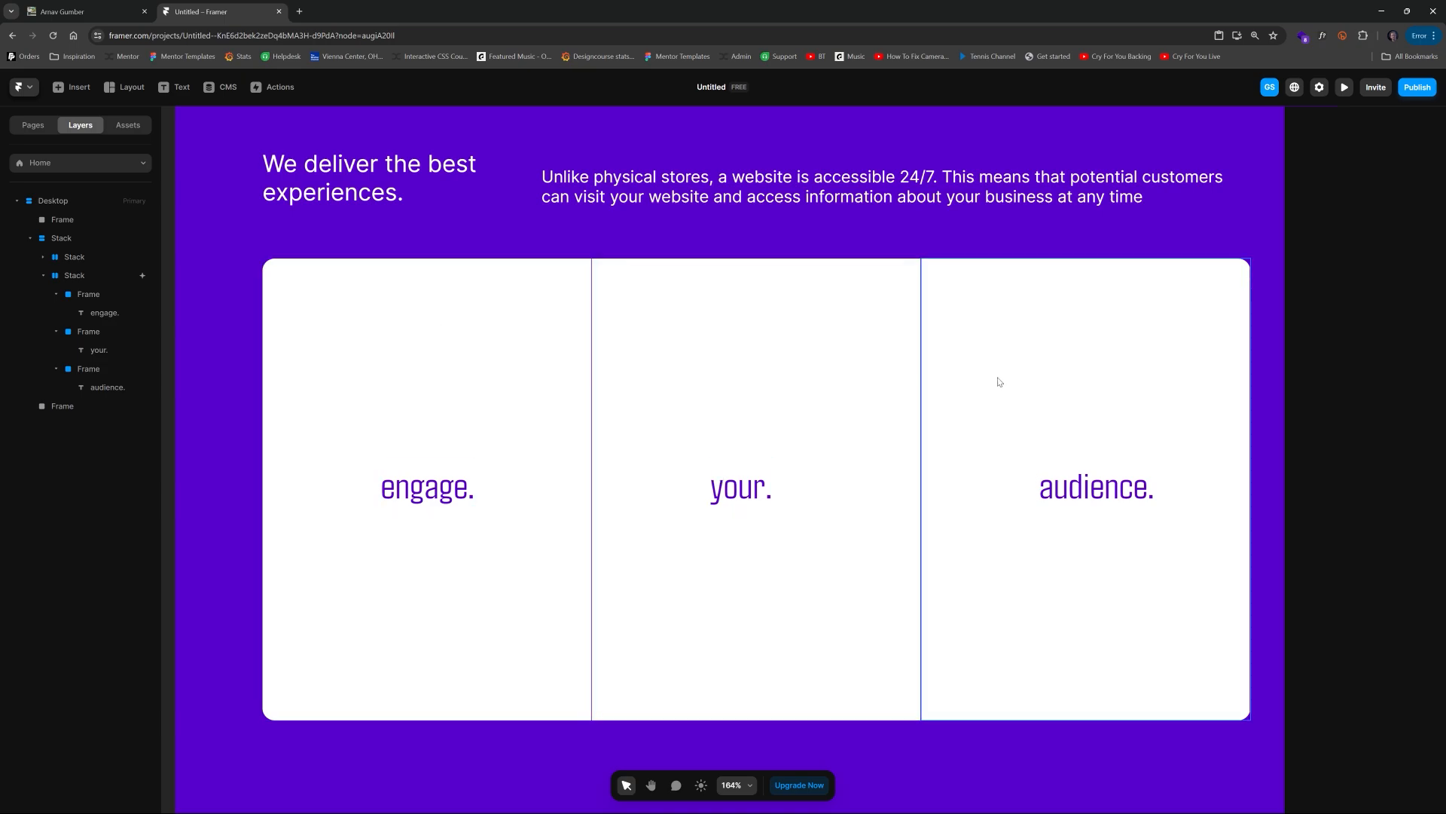
# Step: Draw a new frame covering the first column card and move it beneath the engage. text layer
pyautogui.scroll(-5, 479, 370)
pyautogui.scroll(4, 480, 390)
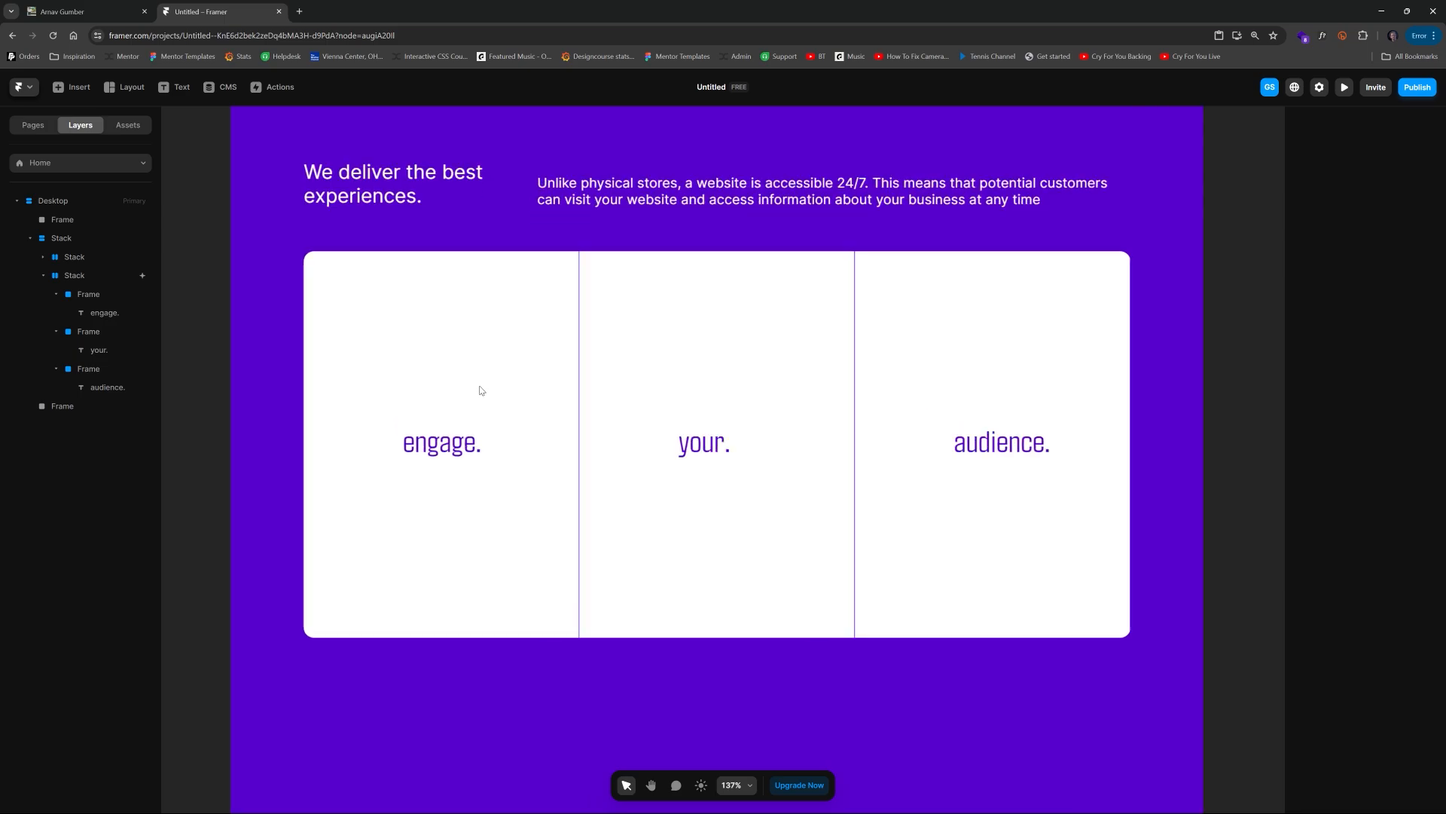
pyautogui.scroll(2, 479, 390)
pyautogui.click(510, 333)
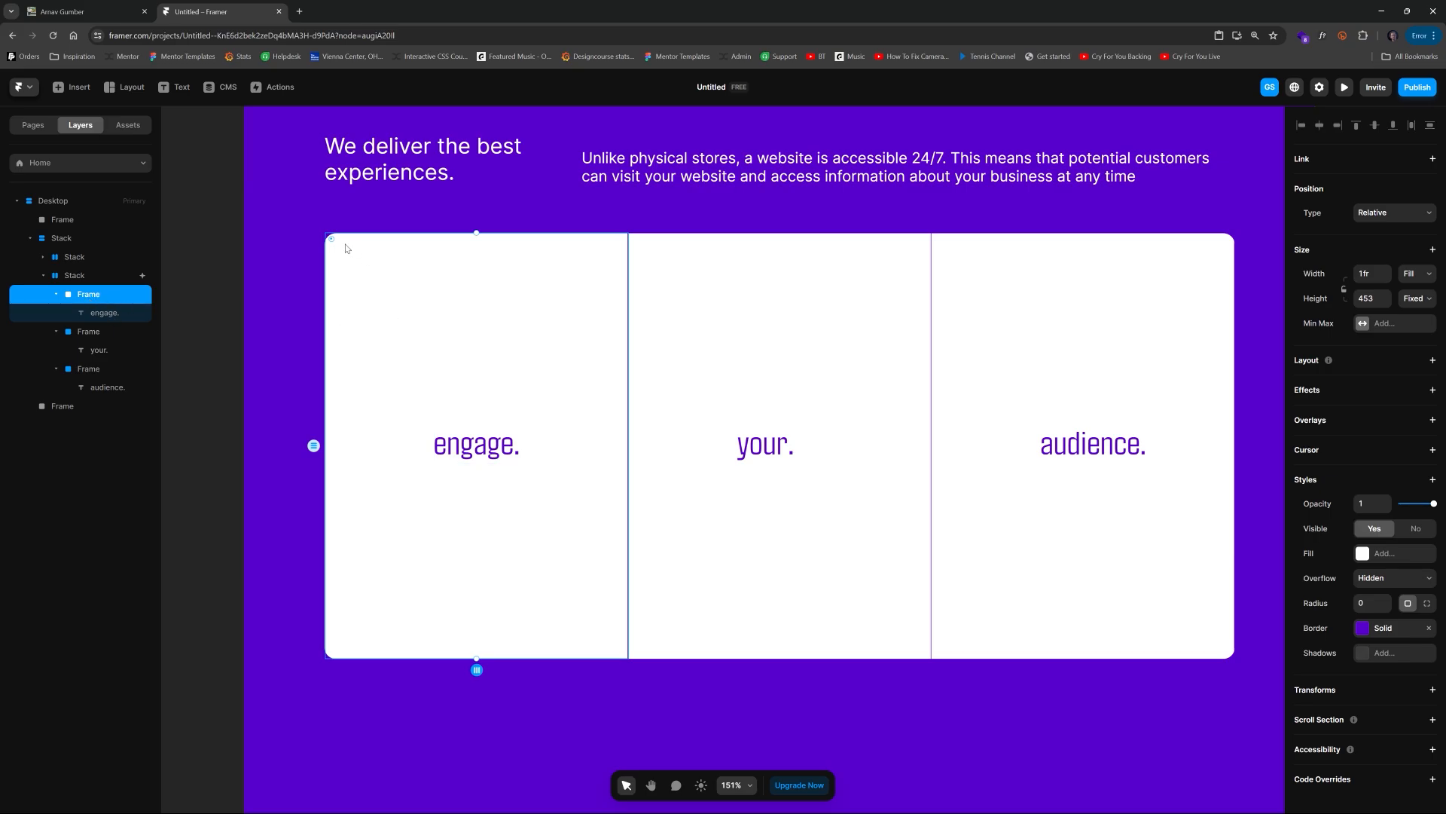
pyautogui.click(99, 312)
pyautogui.click(93, 294)
pyautogui.press('f')
pyautogui.moveTo(323, 238); pyautogui.dragTo(630, 660)
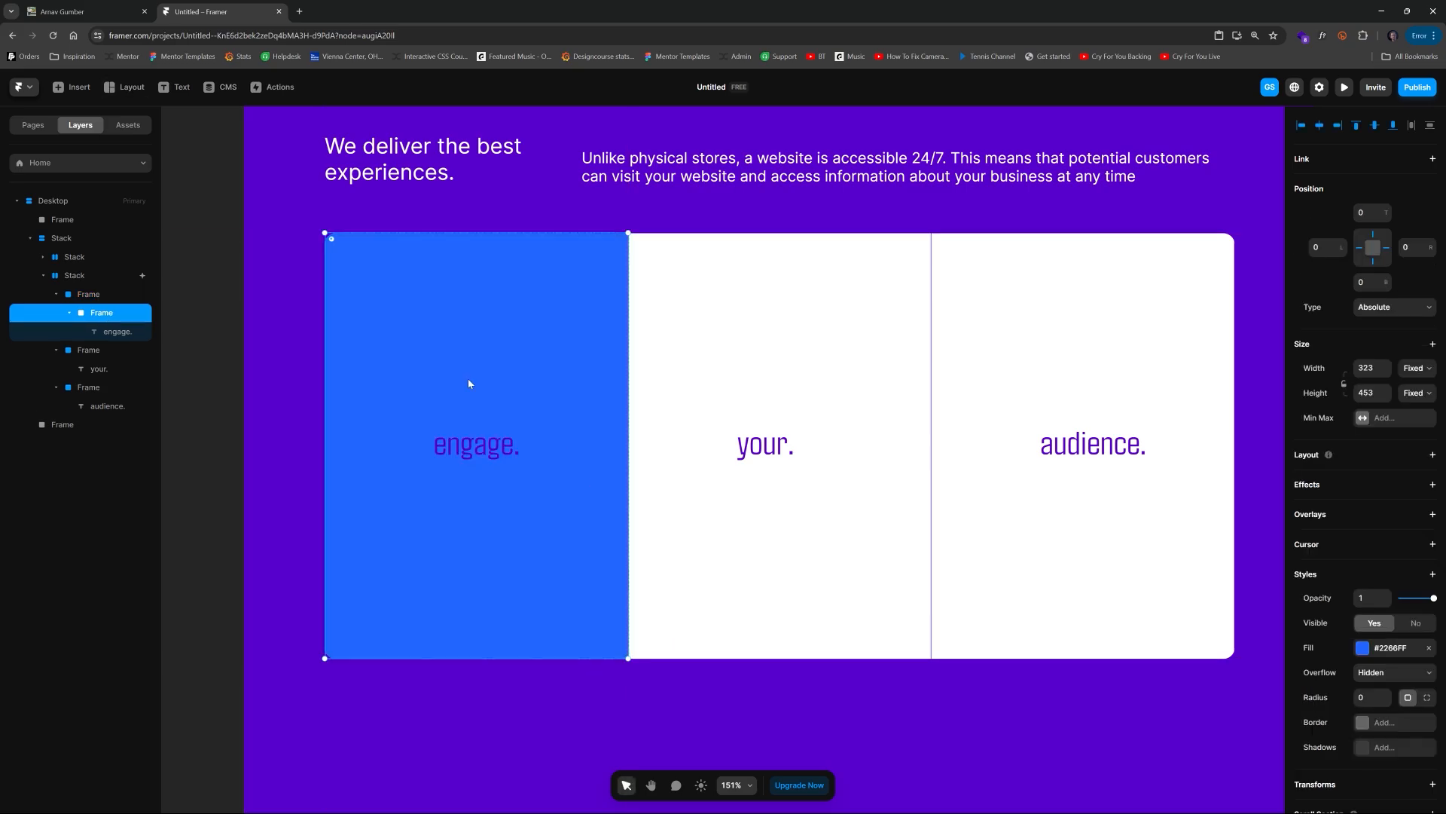
pyautogui.moveTo(107, 334); pyautogui.dragTo(94, 304)
pyautogui.click(102, 337)
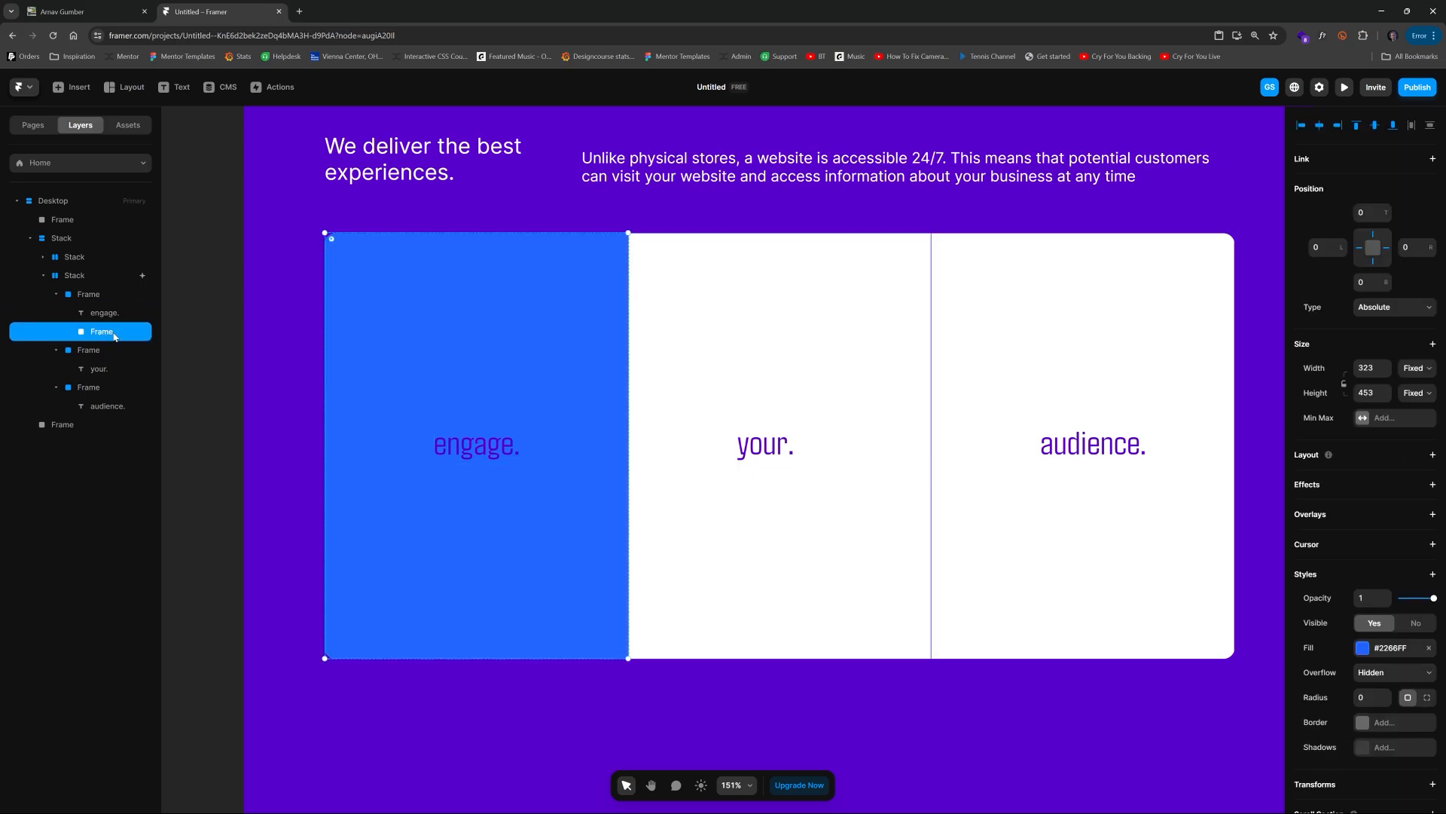
# Step: Set the new frame's width and height to 100% and remove its fill
pyautogui.click(1375, 367)
pyautogui.write('100%')
pyautogui.press('Return')
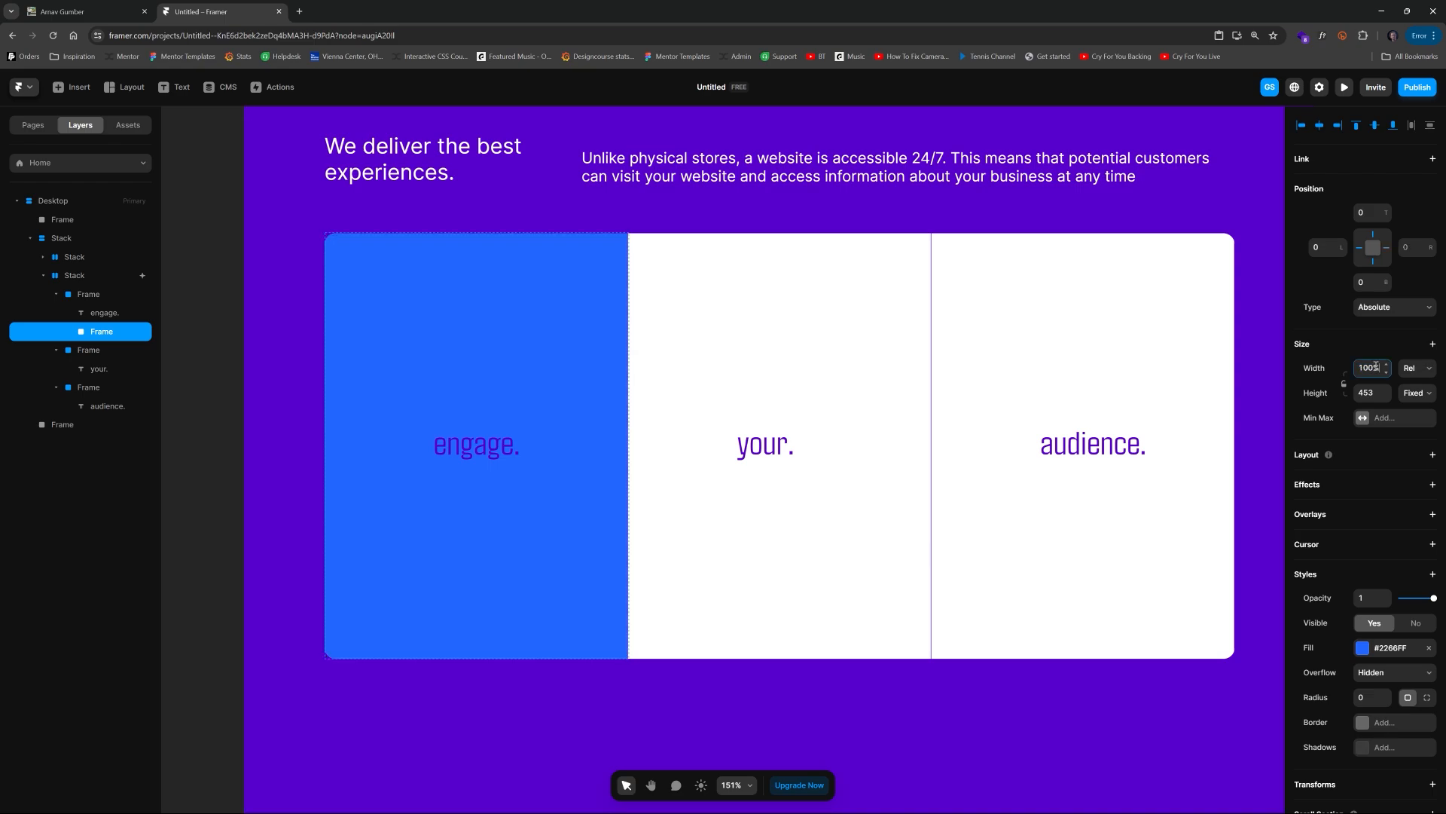
pyautogui.click(1369, 393)
pyautogui.write('100%')
pyautogui.press('Return')
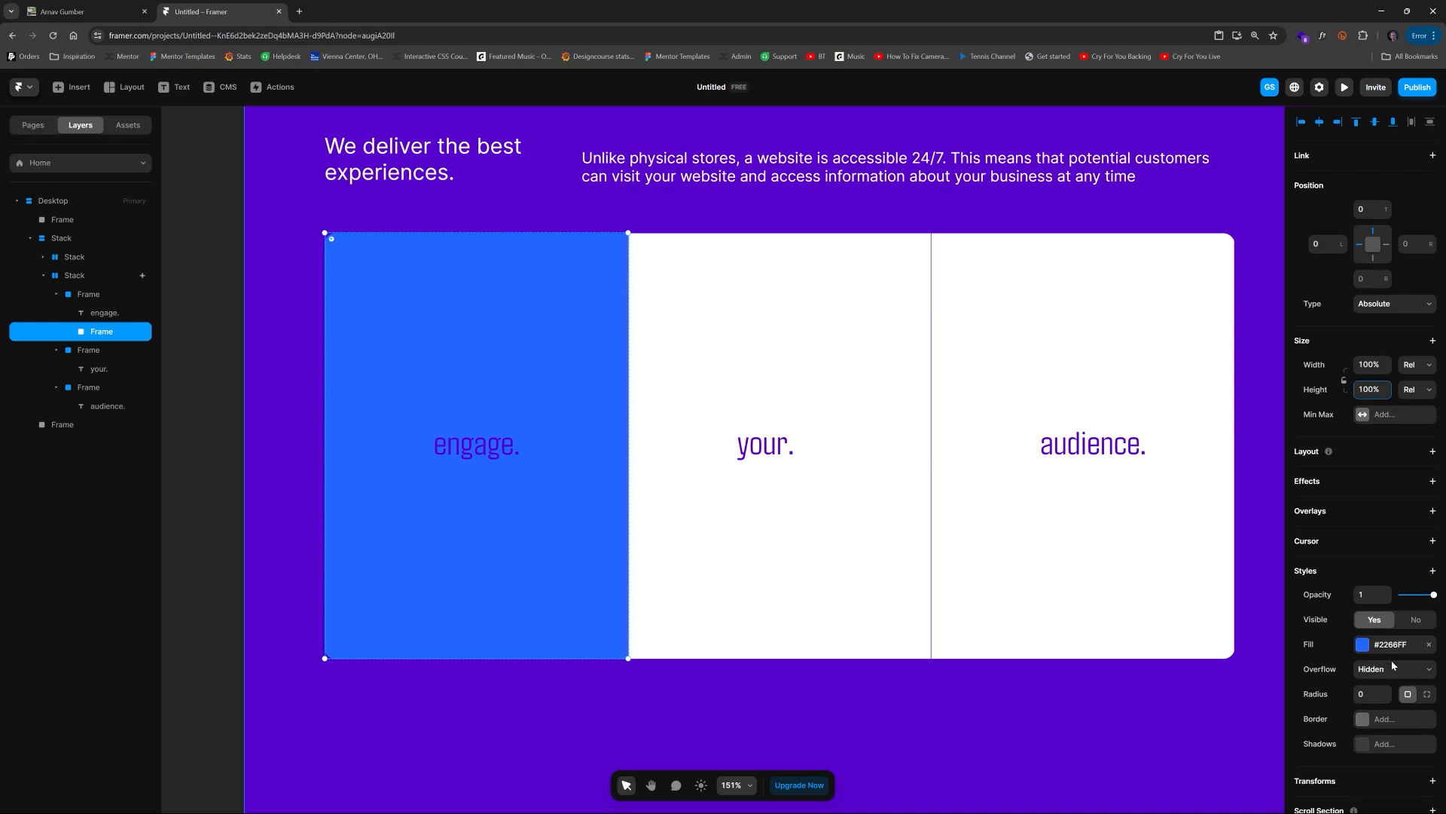
pyautogui.scroll(-2, 1431, 670)
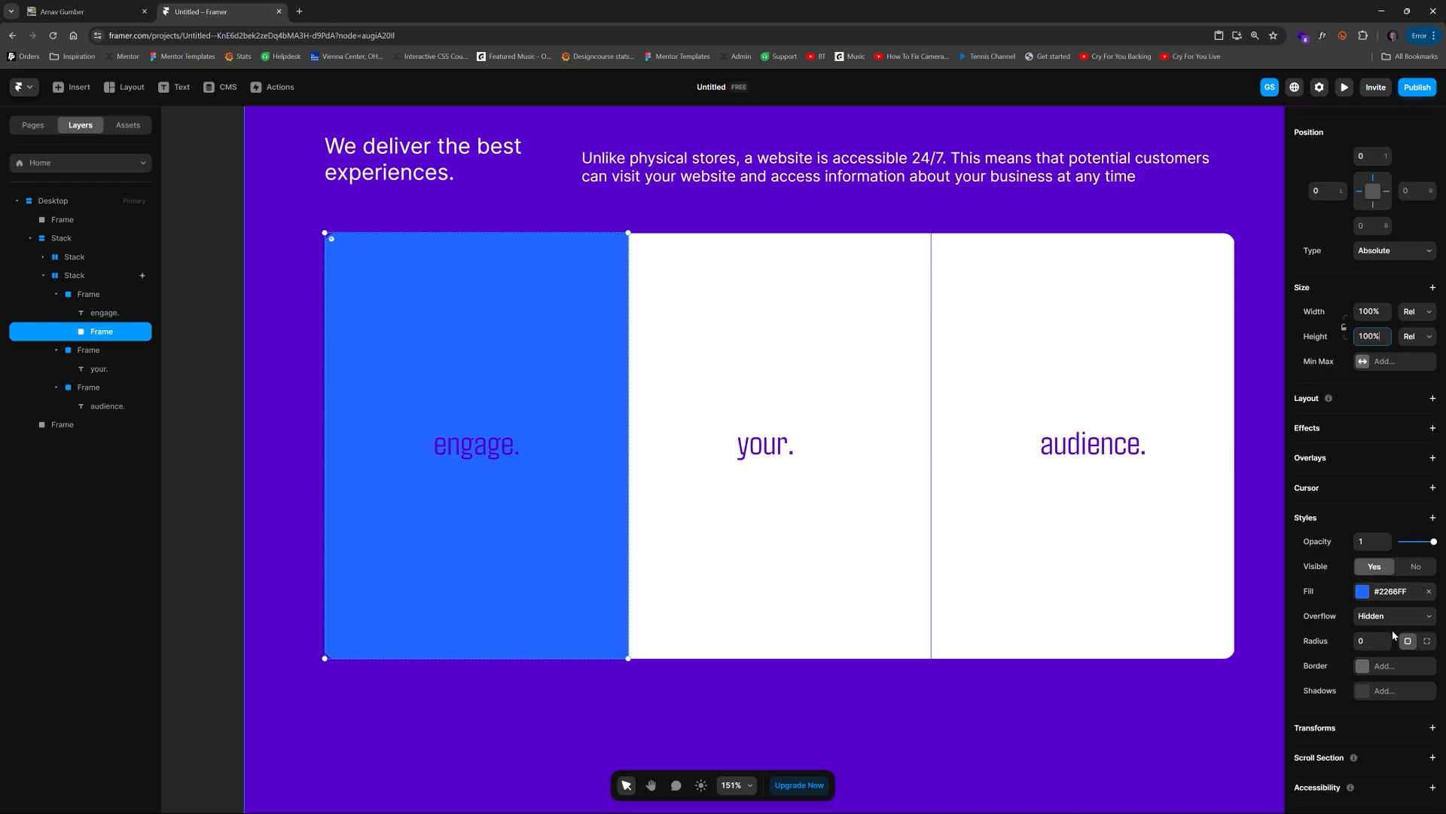
pyautogui.click(1429, 593)
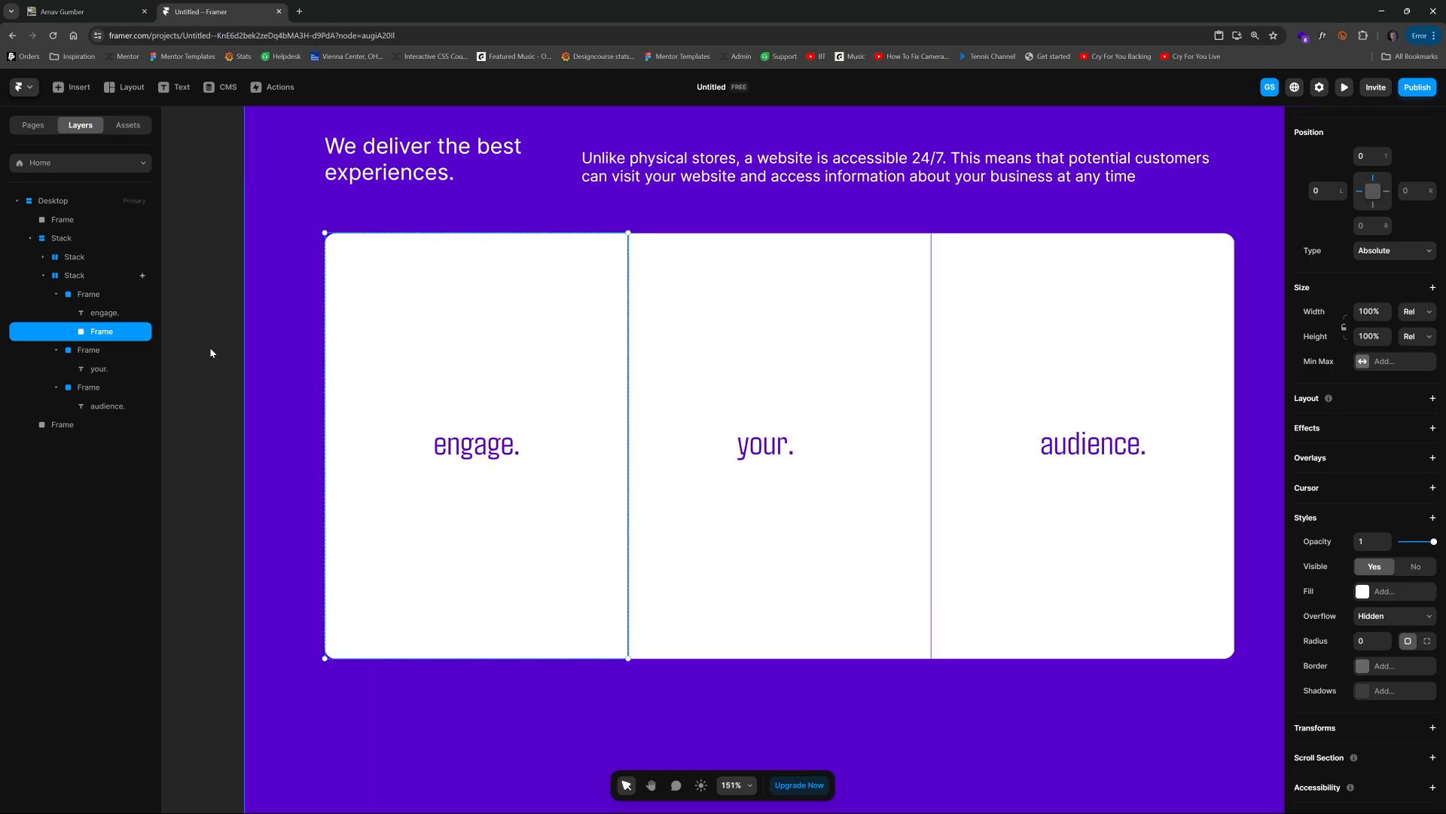
# Step: Turn the first column frame into a component named engage
pyautogui.click(92, 296)
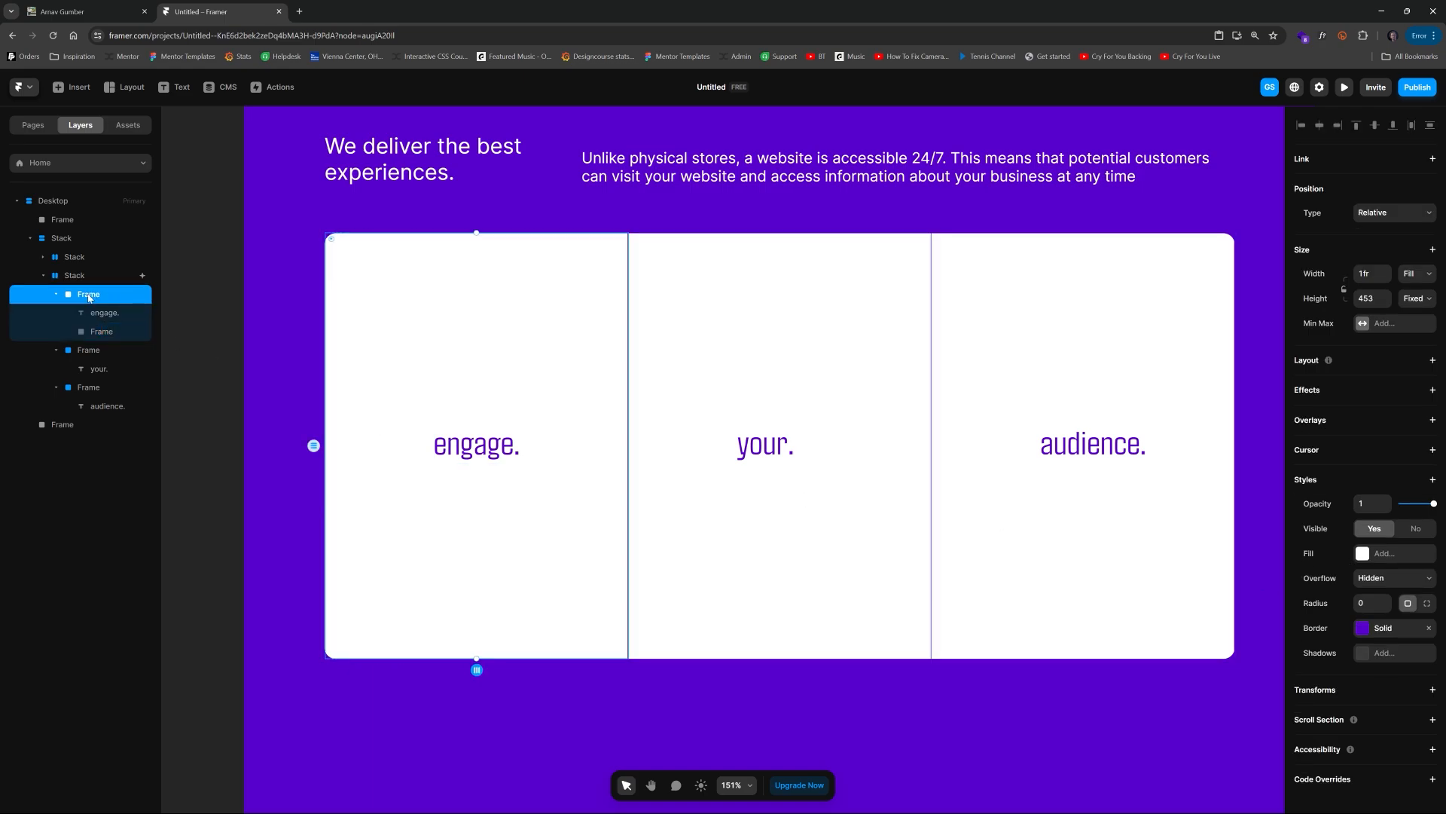
pyautogui.rightClick(89, 298)
pyautogui.click(128, 304)
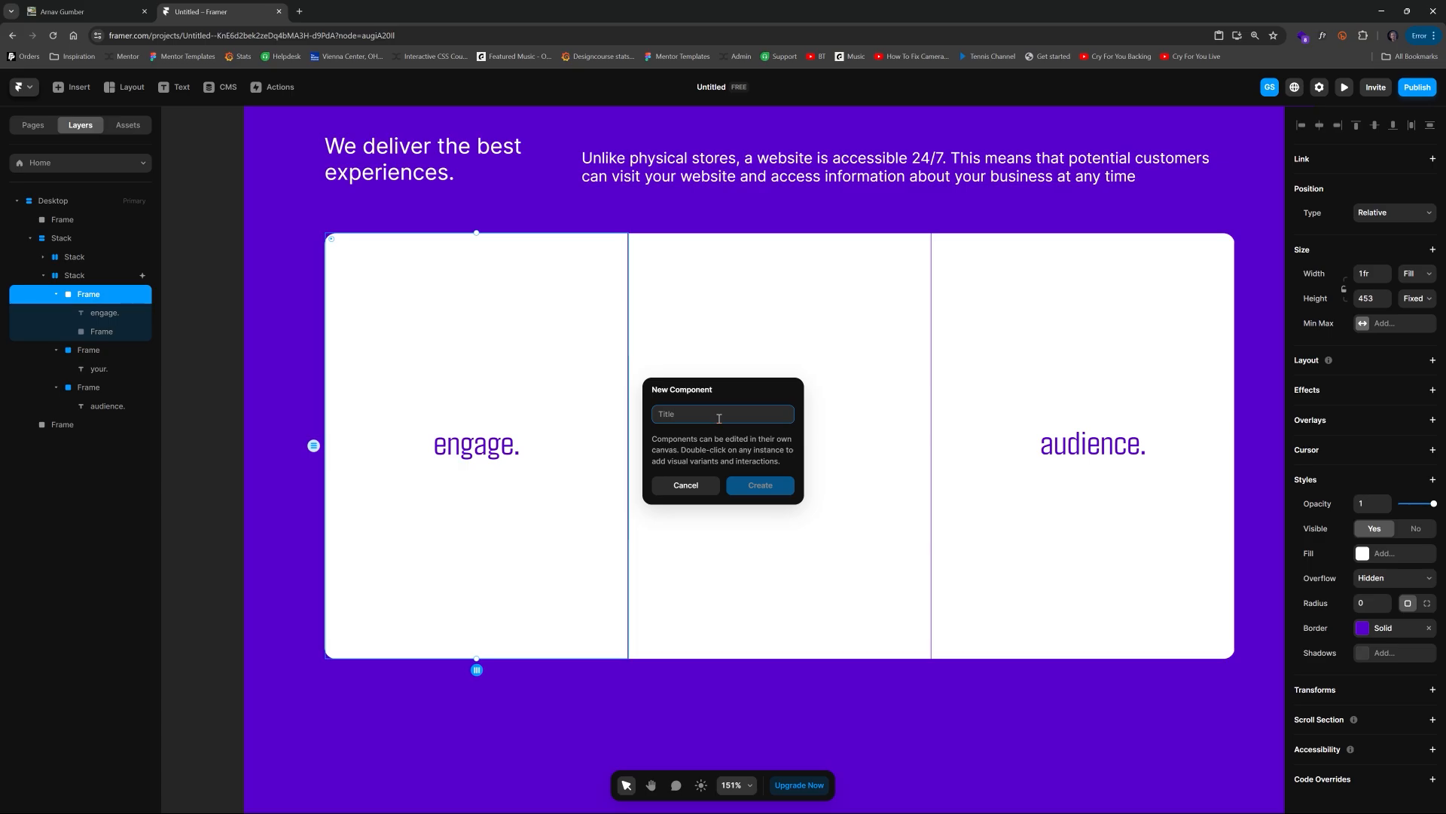
pyautogui.write('engage')
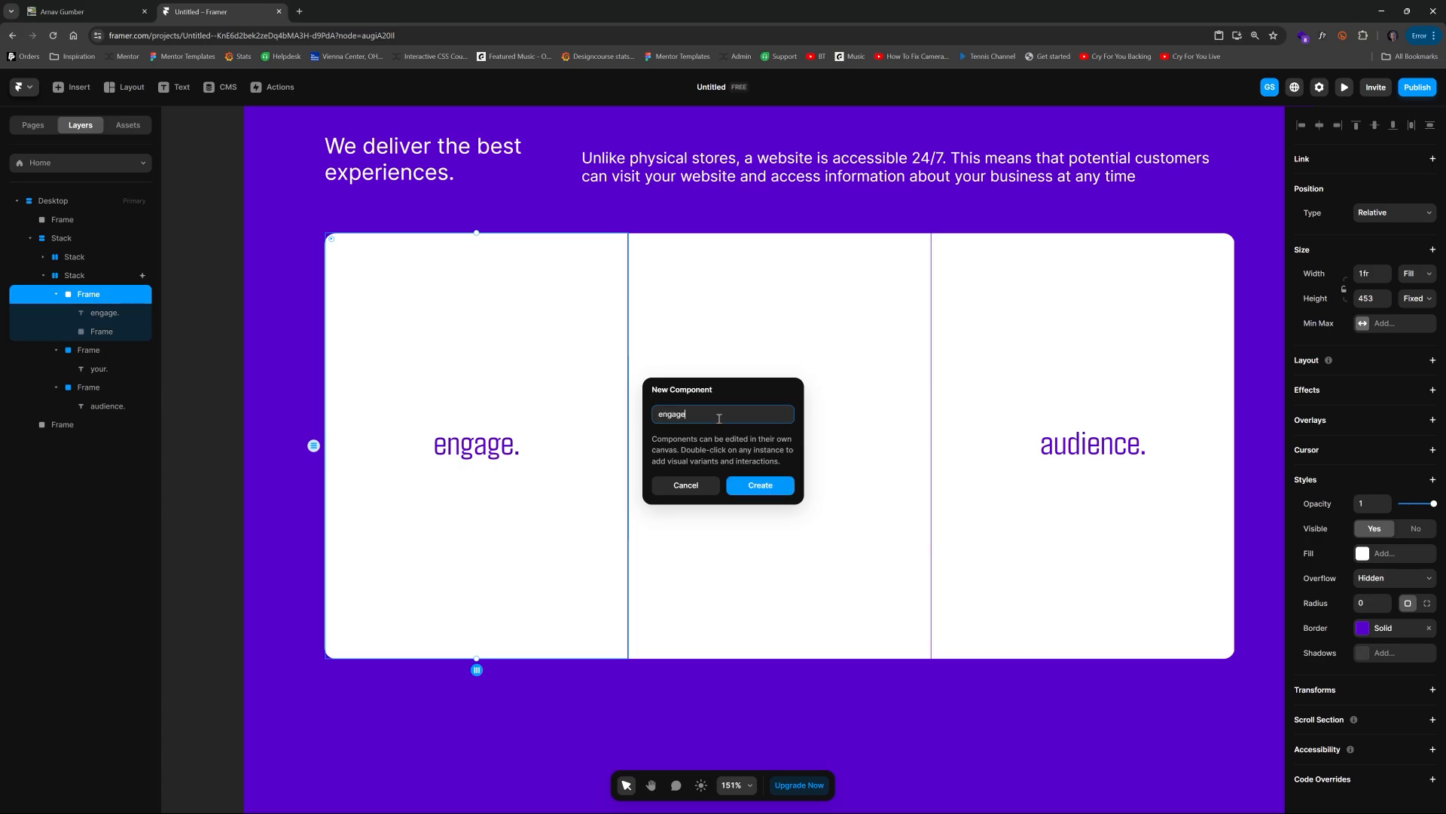
pyautogui.click(756, 483)
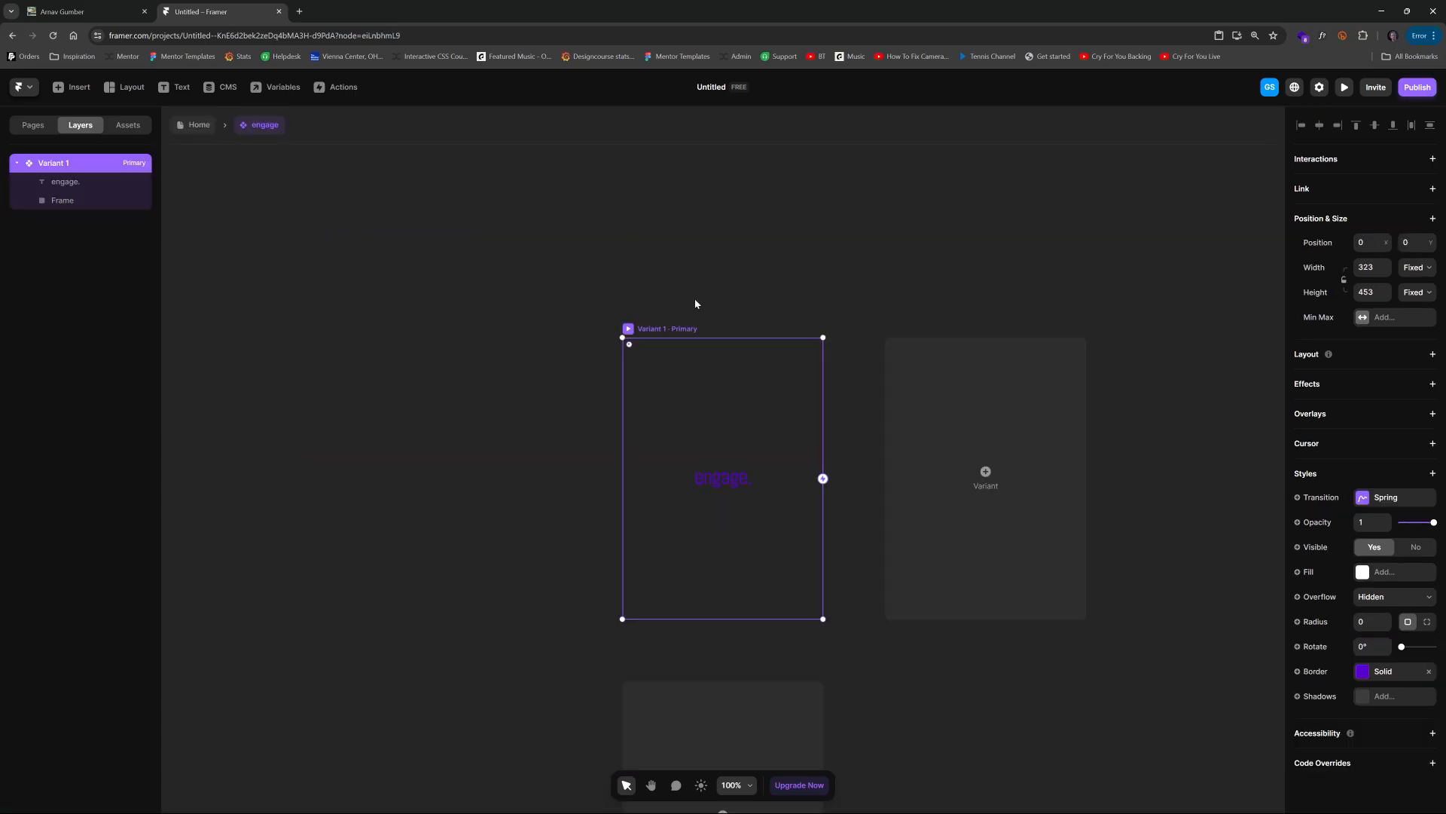
# Step: Browse the Insert panel's Creative elements while editing the engage component
pyautogui.scroll(3, 827, 635)
pyautogui.press('space')
pyautogui.moveTo(871, 627); pyautogui.dragTo(935, 582)
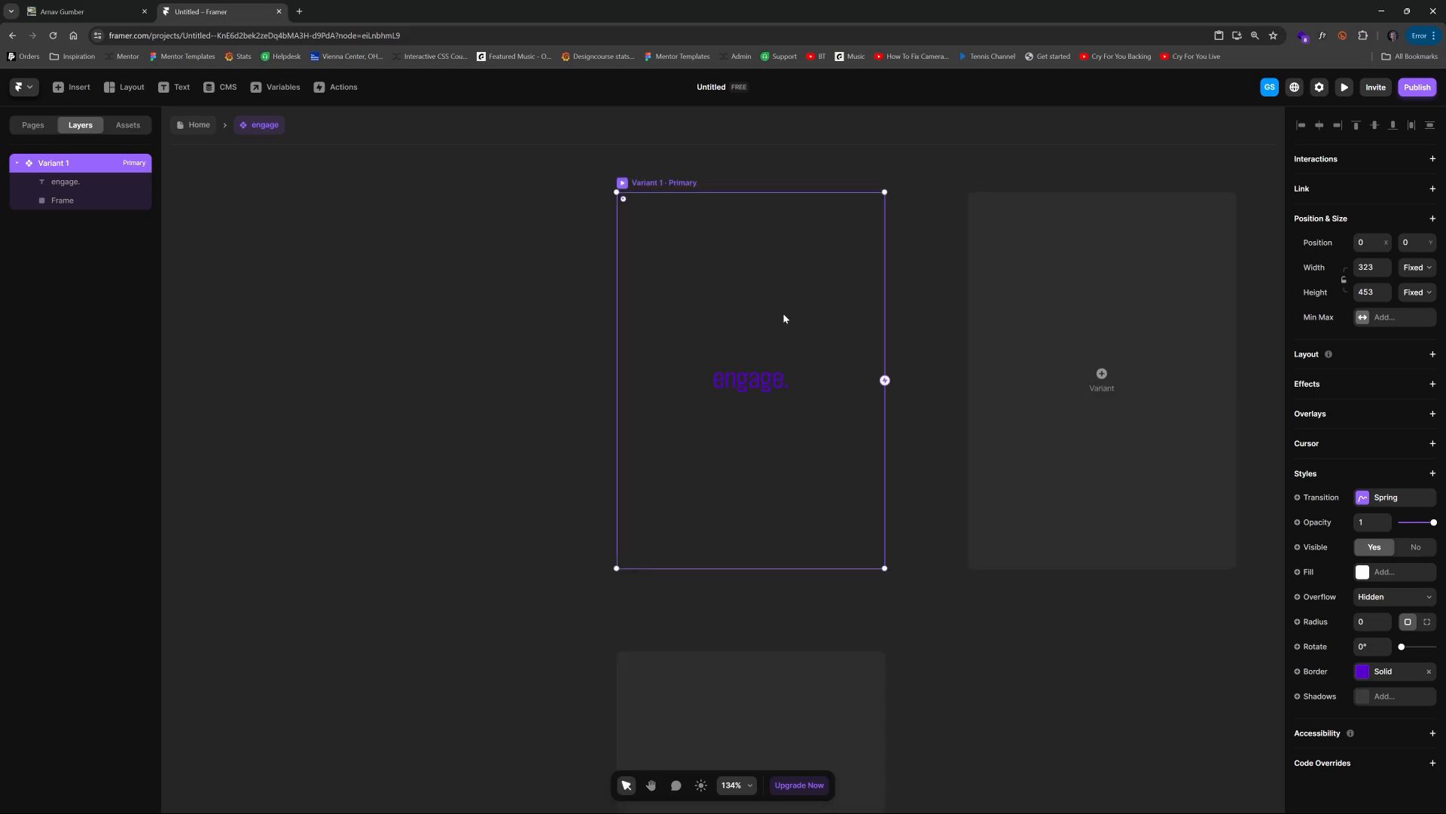
pyautogui.click(73, 200)
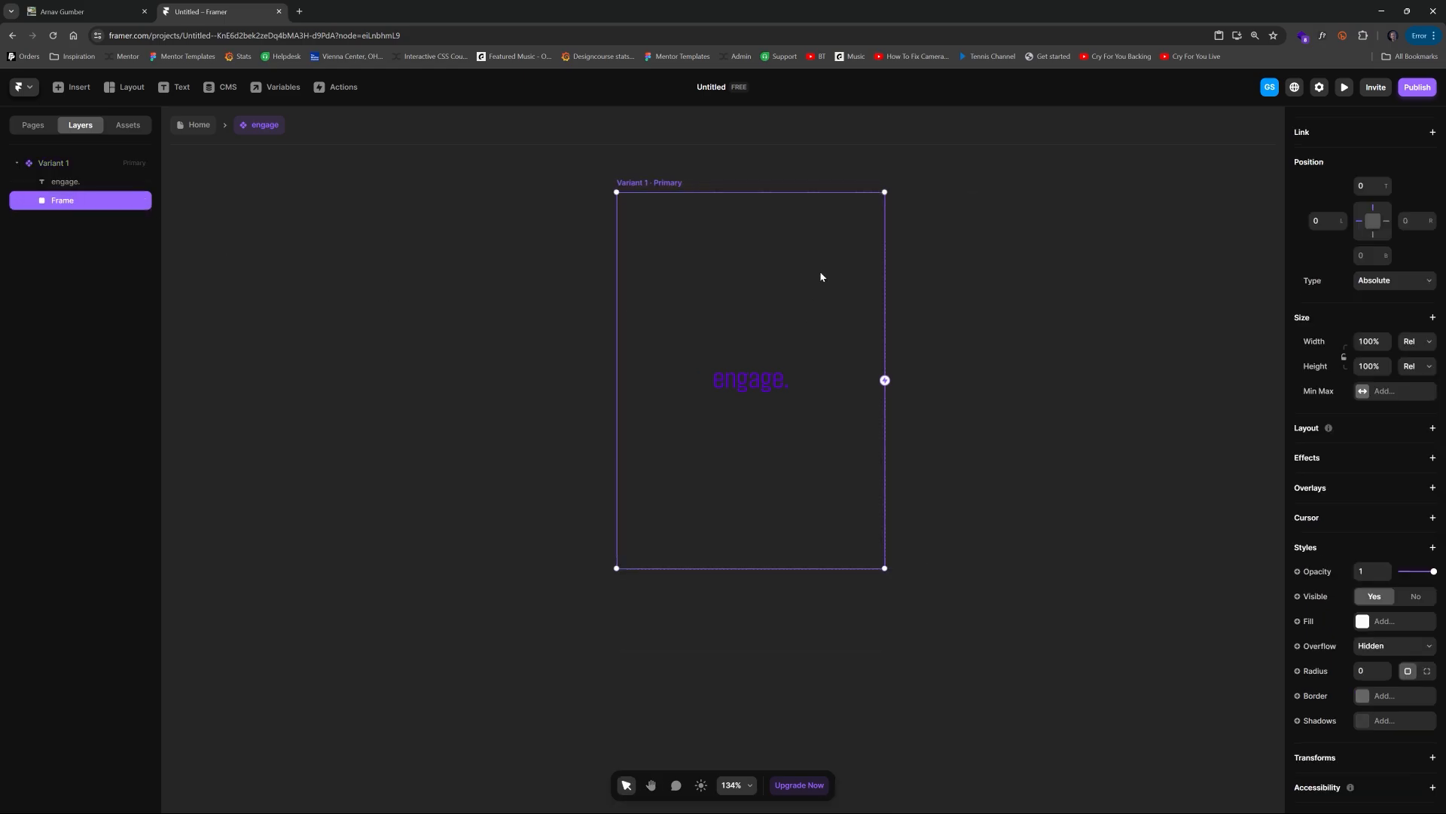
pyautogui.click(467, 318)
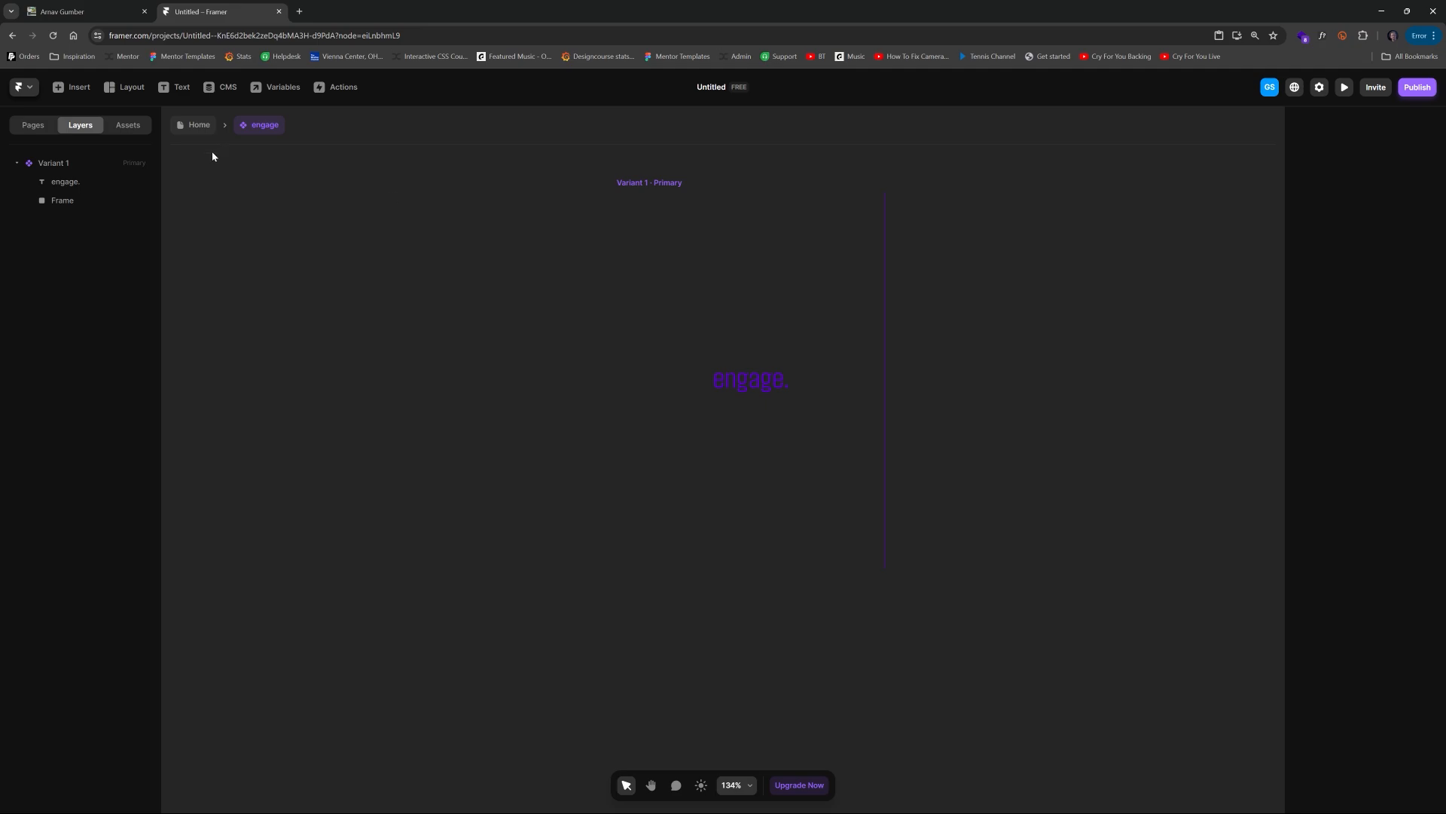
pyautogui.click(78, 87)
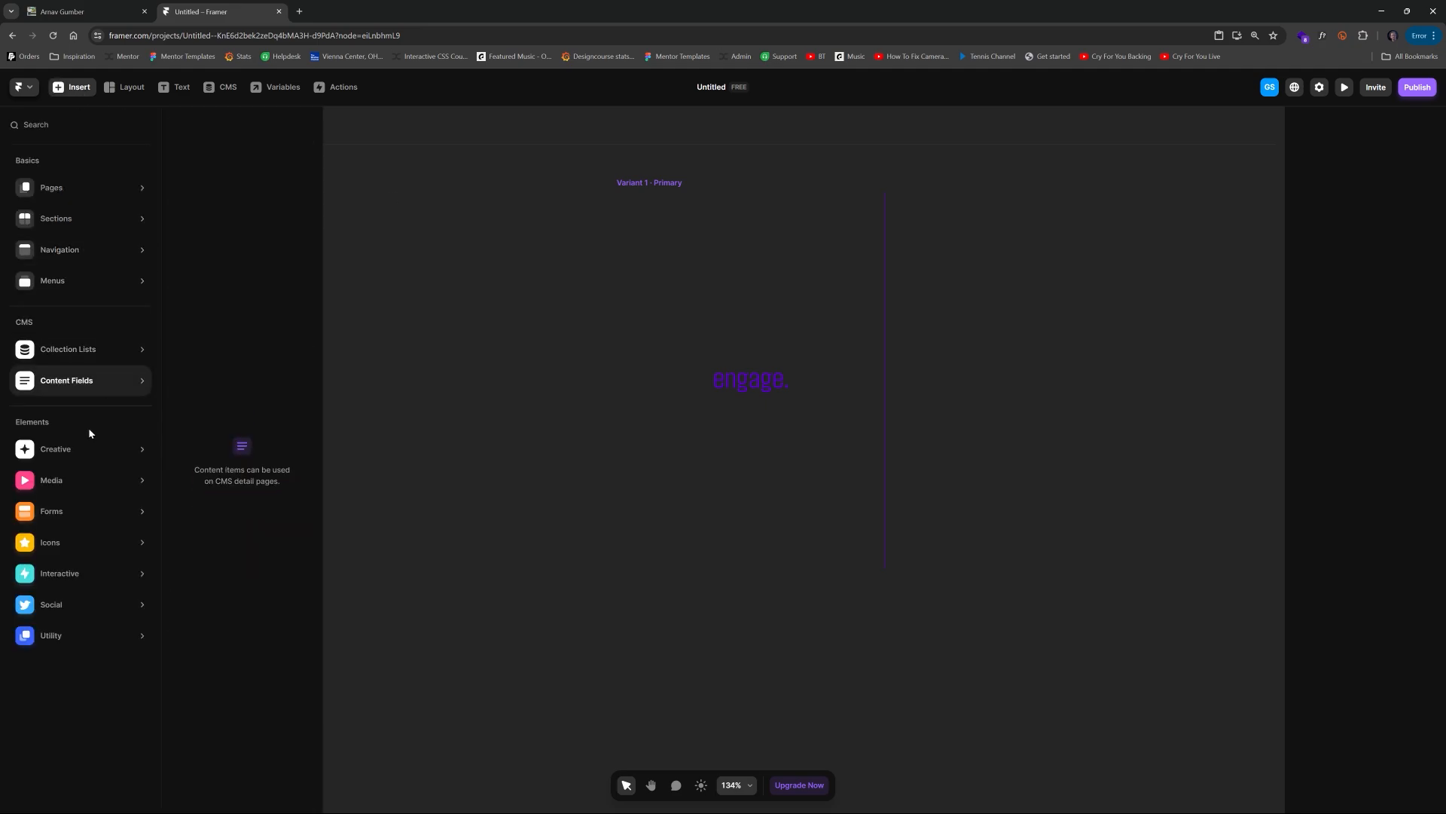
pyautogui.moveTo(91, 447)
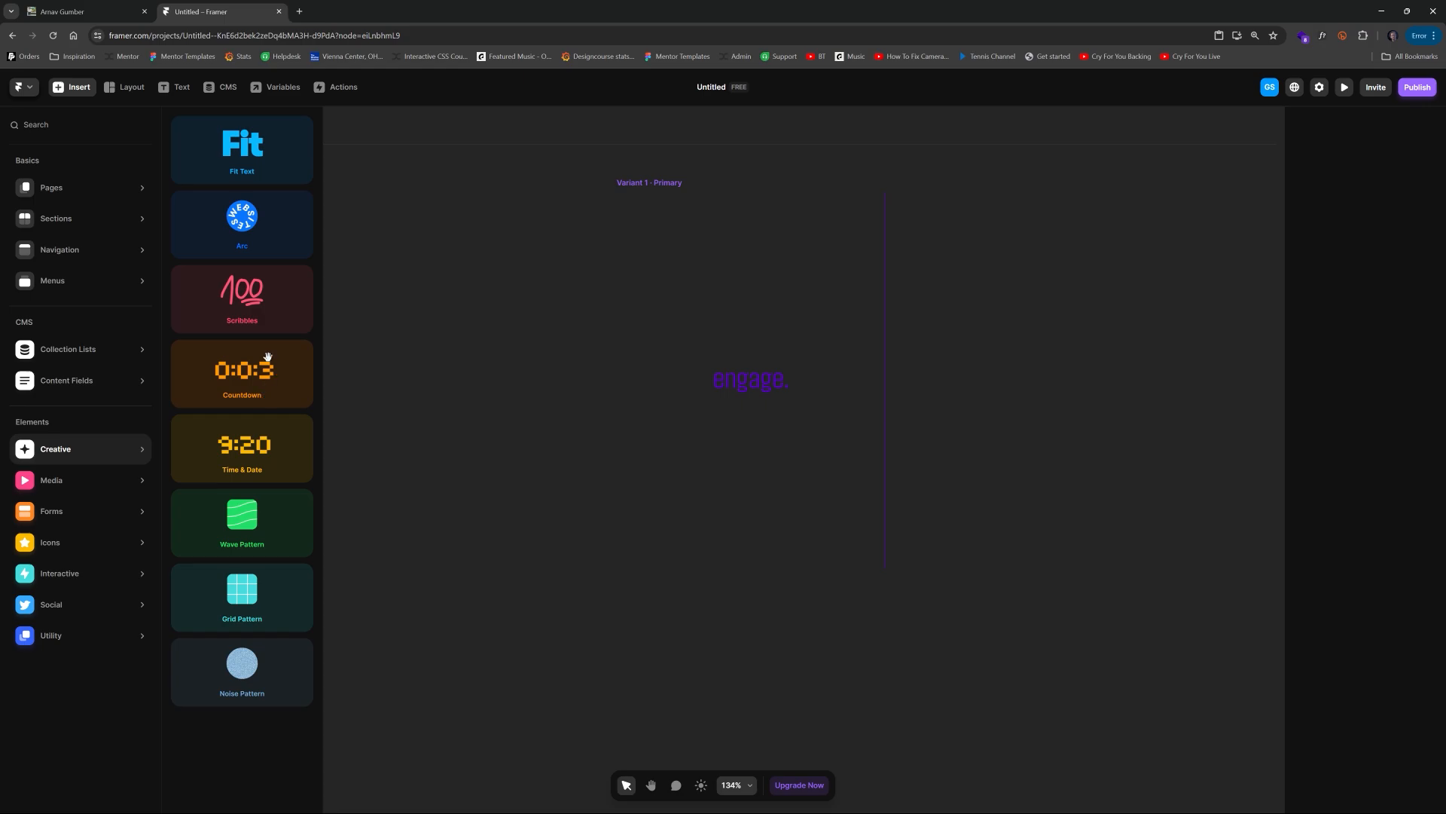
# Step: Open framer.supply in a new tab and copy its Particles component
pyautogui.click(376, 35)
pyautogui.hotkey('ctrl', 't')
pyautogui.write('framer.s')
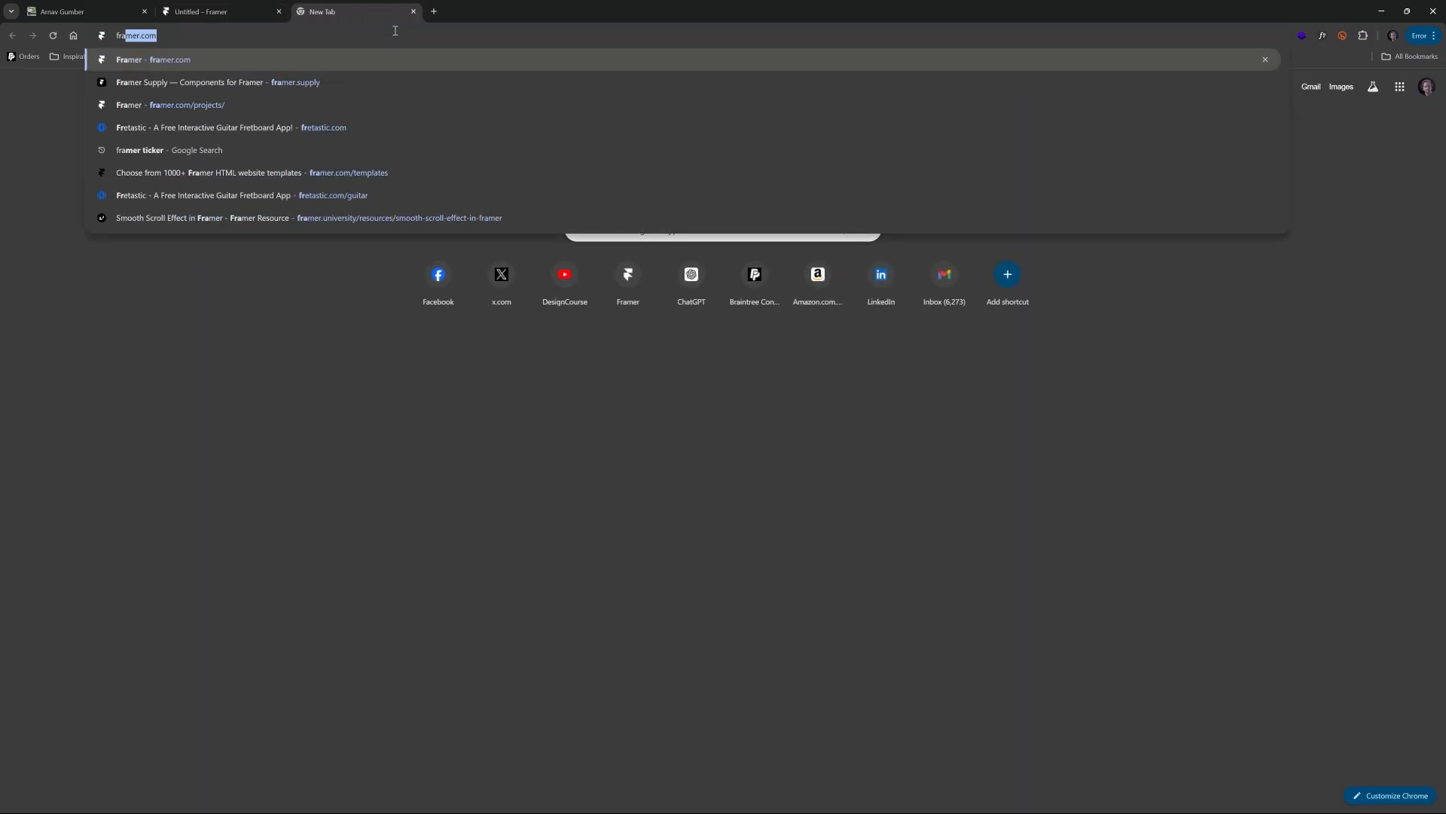
pyautogui.write('upp')
pyautogui.press('Return')
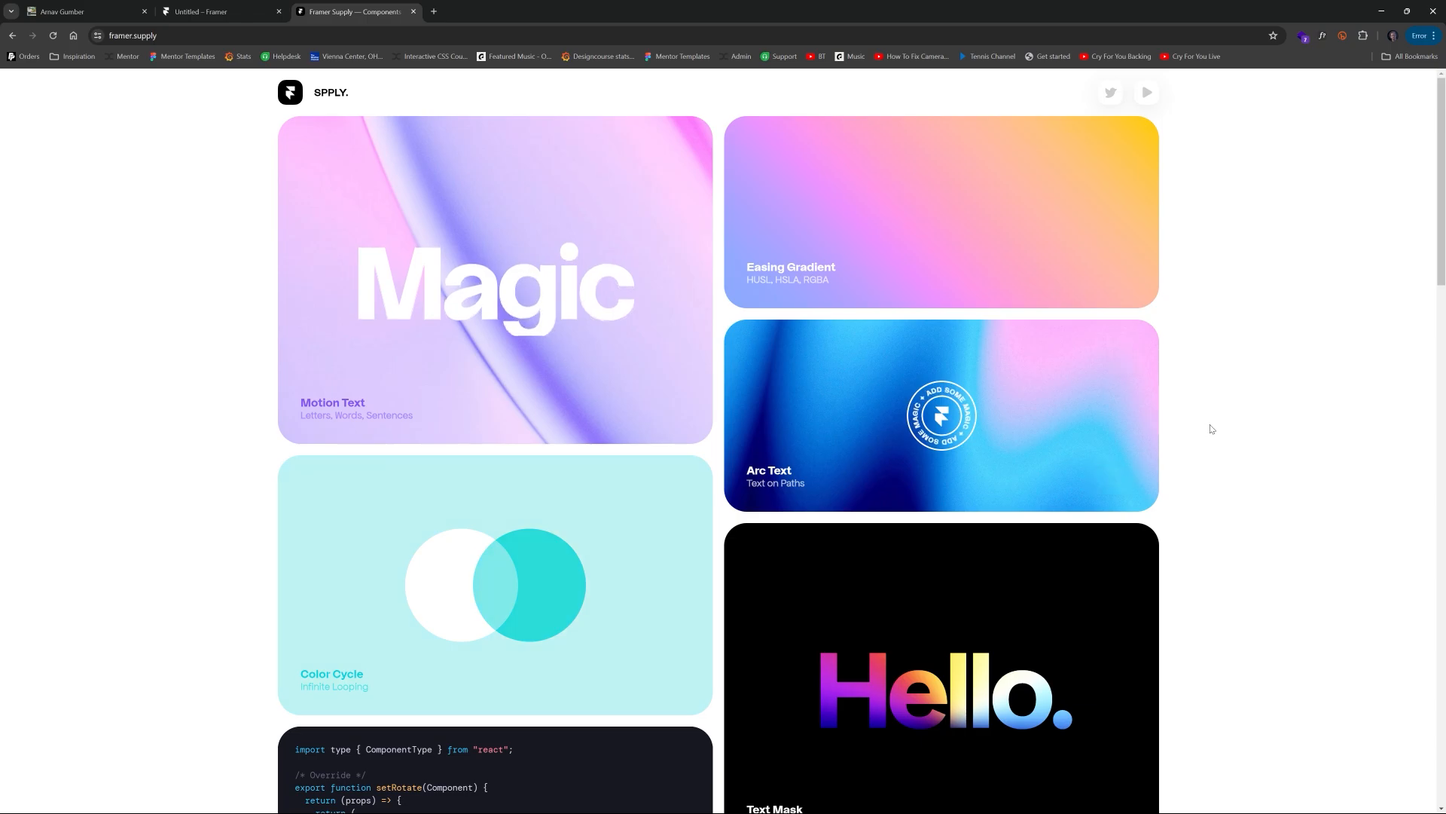
pyautogui.scroll(-3, 1211, 427)
pyautogui.scroll(-2, 1211, 428)
pyautogui.scroll(5, 1211, 428)
pyautogui.scroll(-15, 1213, 429)
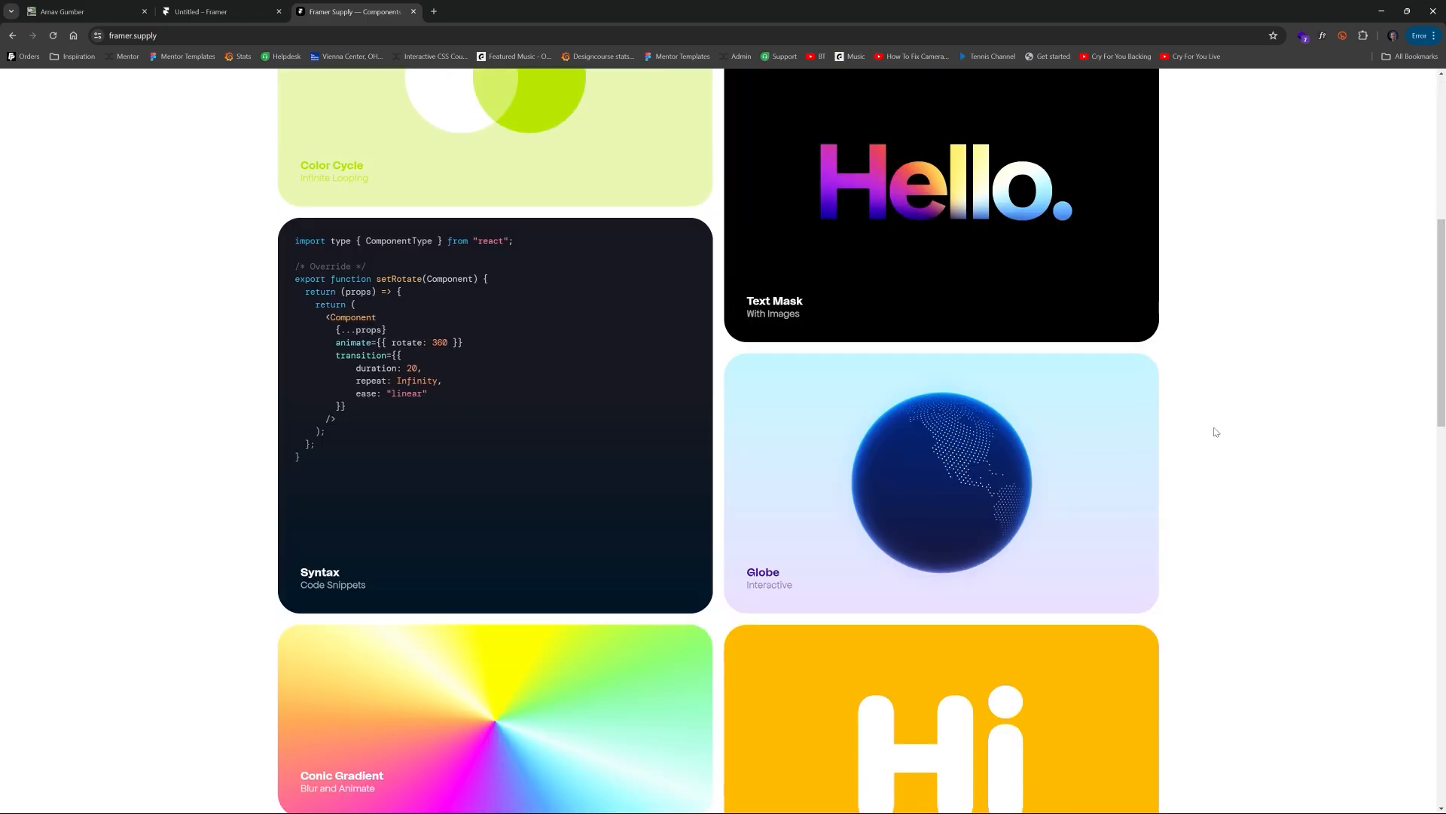
pyautogui.scroll(-5, 1214, 430)
pyautogui.moveTo(779, 508)
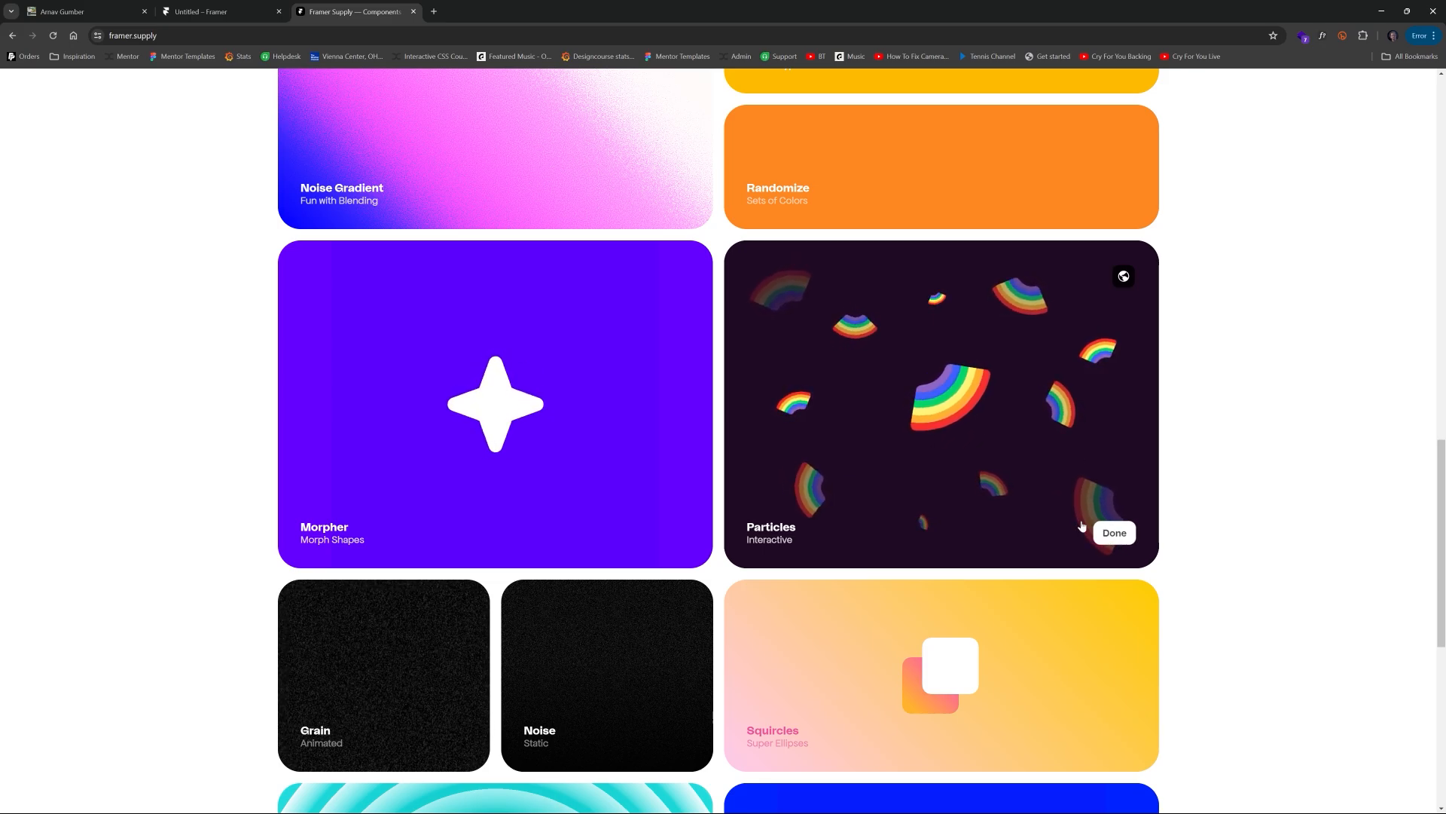
pyautogui.moveTo(363, 84)
pyautogui.click(226, 13)
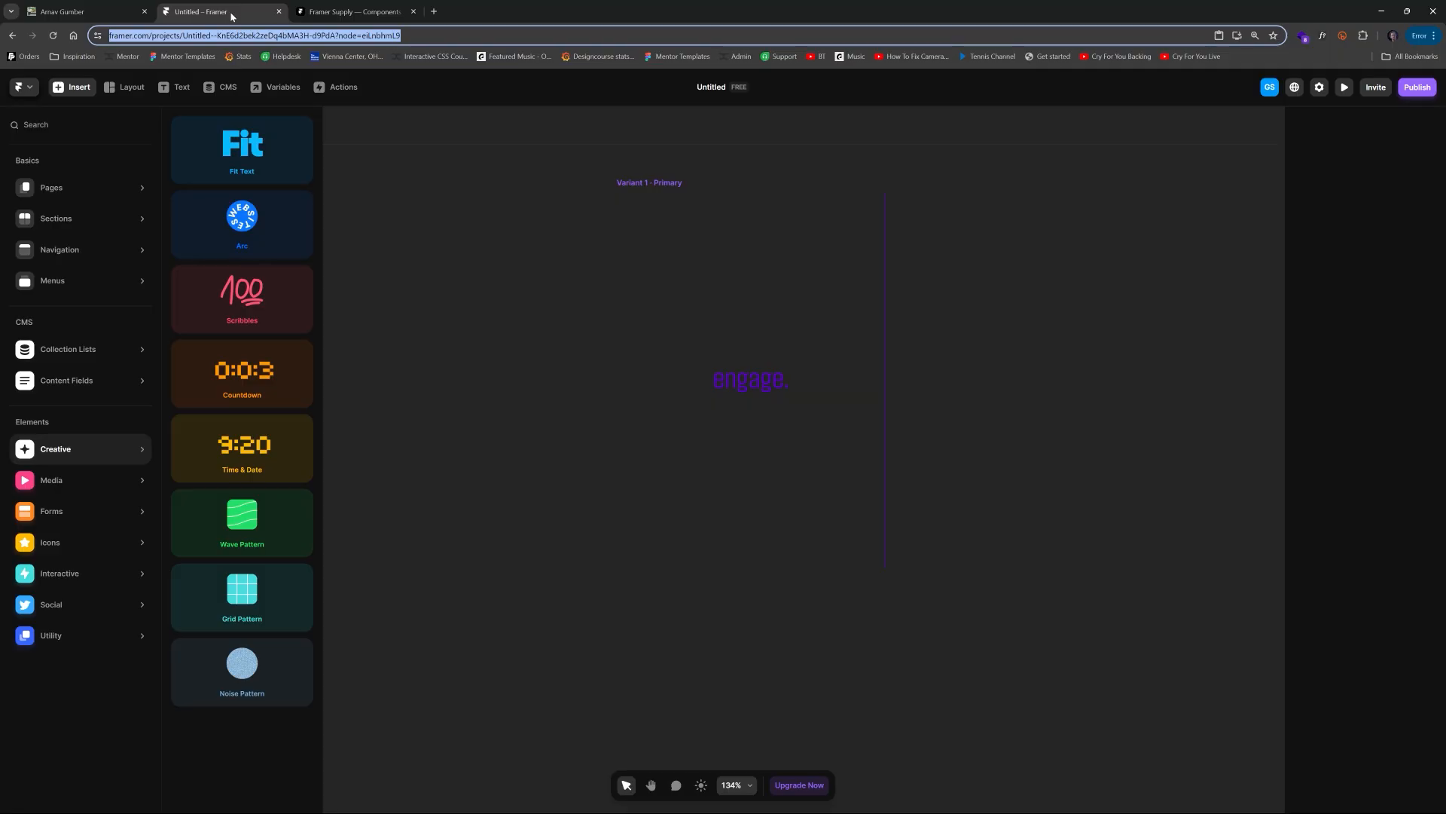
# Step: Paste the Particles component into the frame inside the engage component
pyautogui.click(593, 236)
pyautogui.moveTo(494, 226); pyautogui.dragTo(801, 317)
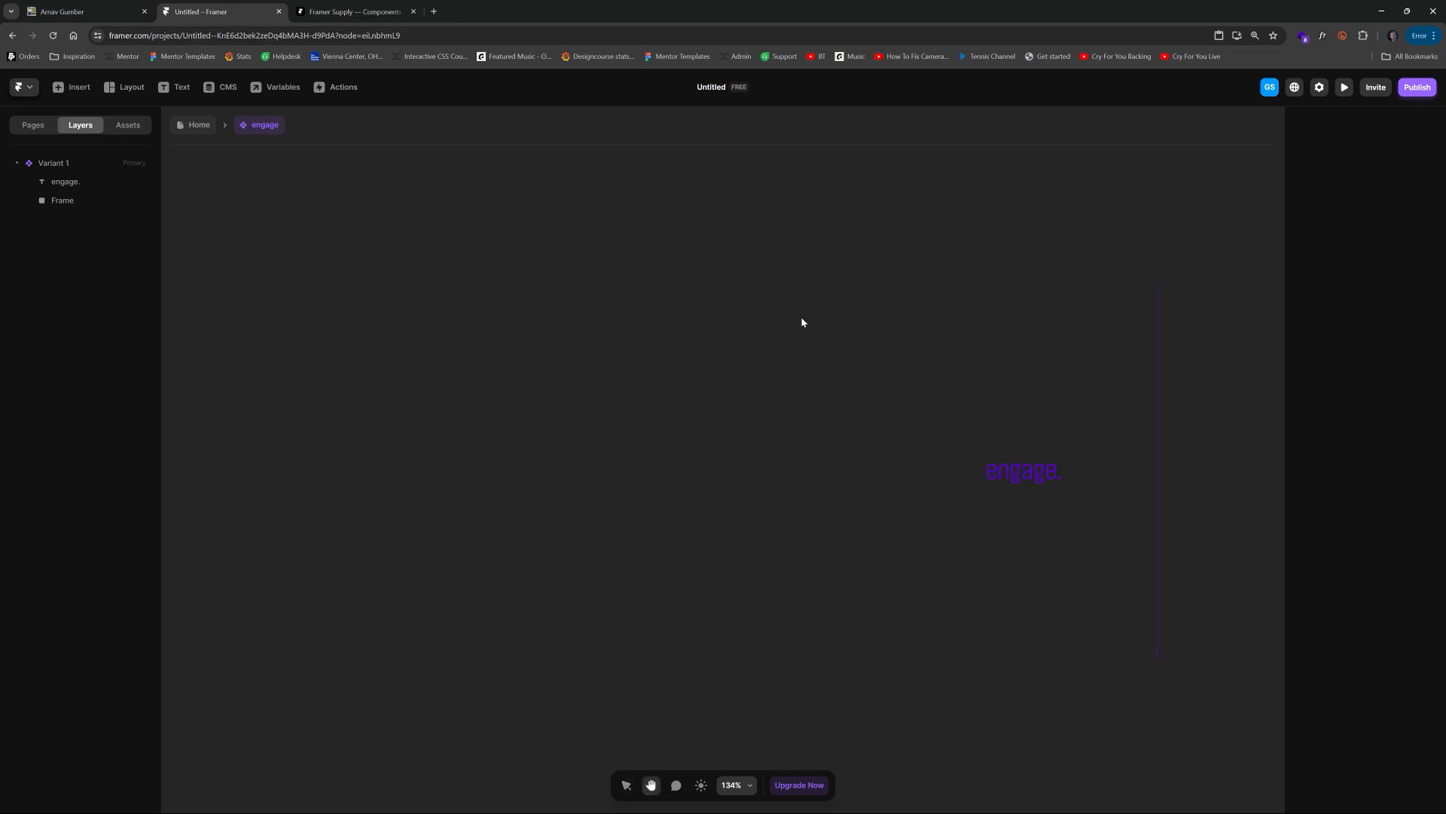
pyautogui.click(912, 277)
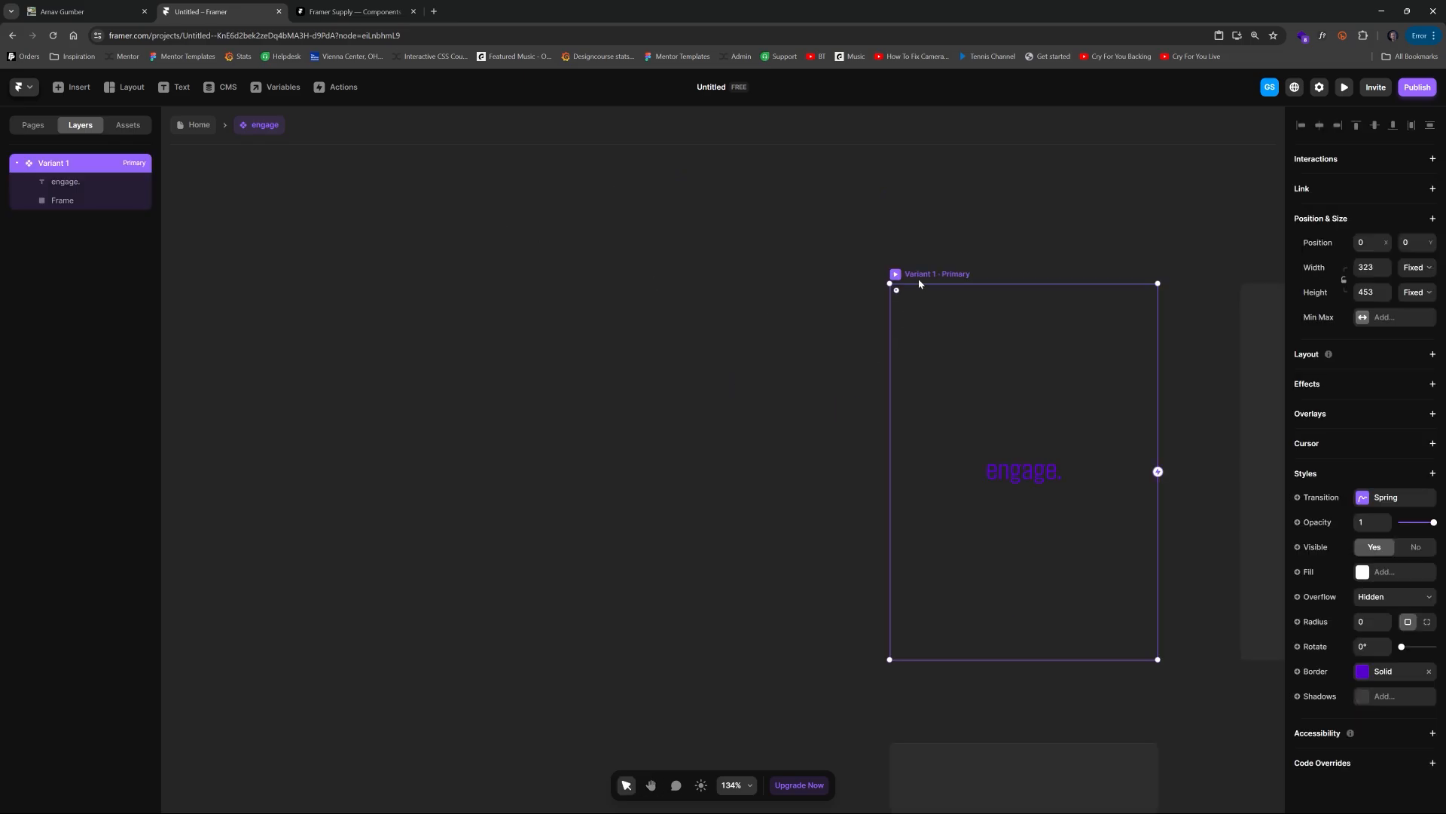
pyautogui.hotkey('ctrl', 'v')
pyautogui.moveTo(811, 383); pyautogui.dragTo(398, 376)
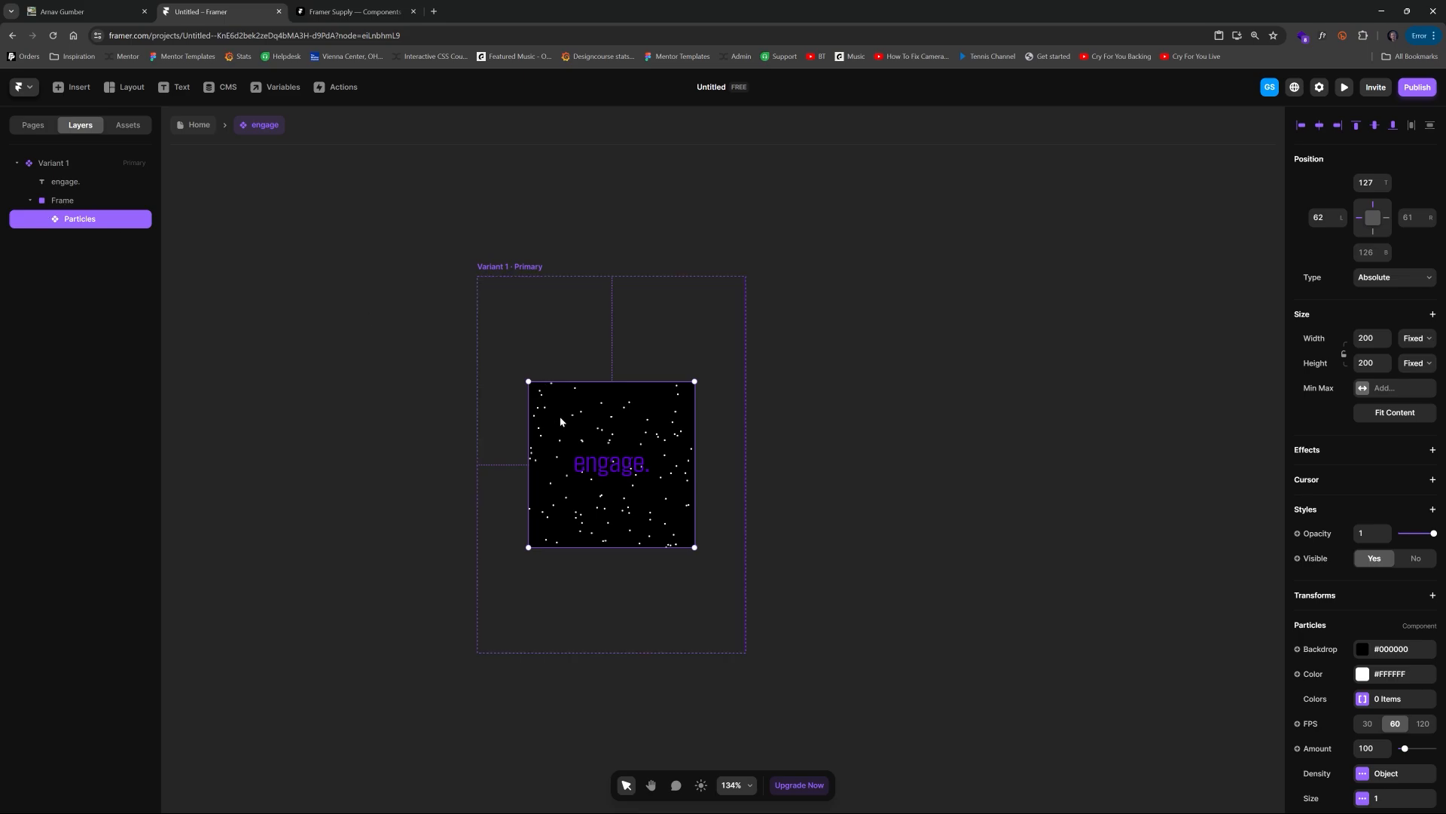
pyautogui.scroll(5, 589, 449)
pyautogui.moveTo(689, 408); pyautogui.dragTo(736, 395)
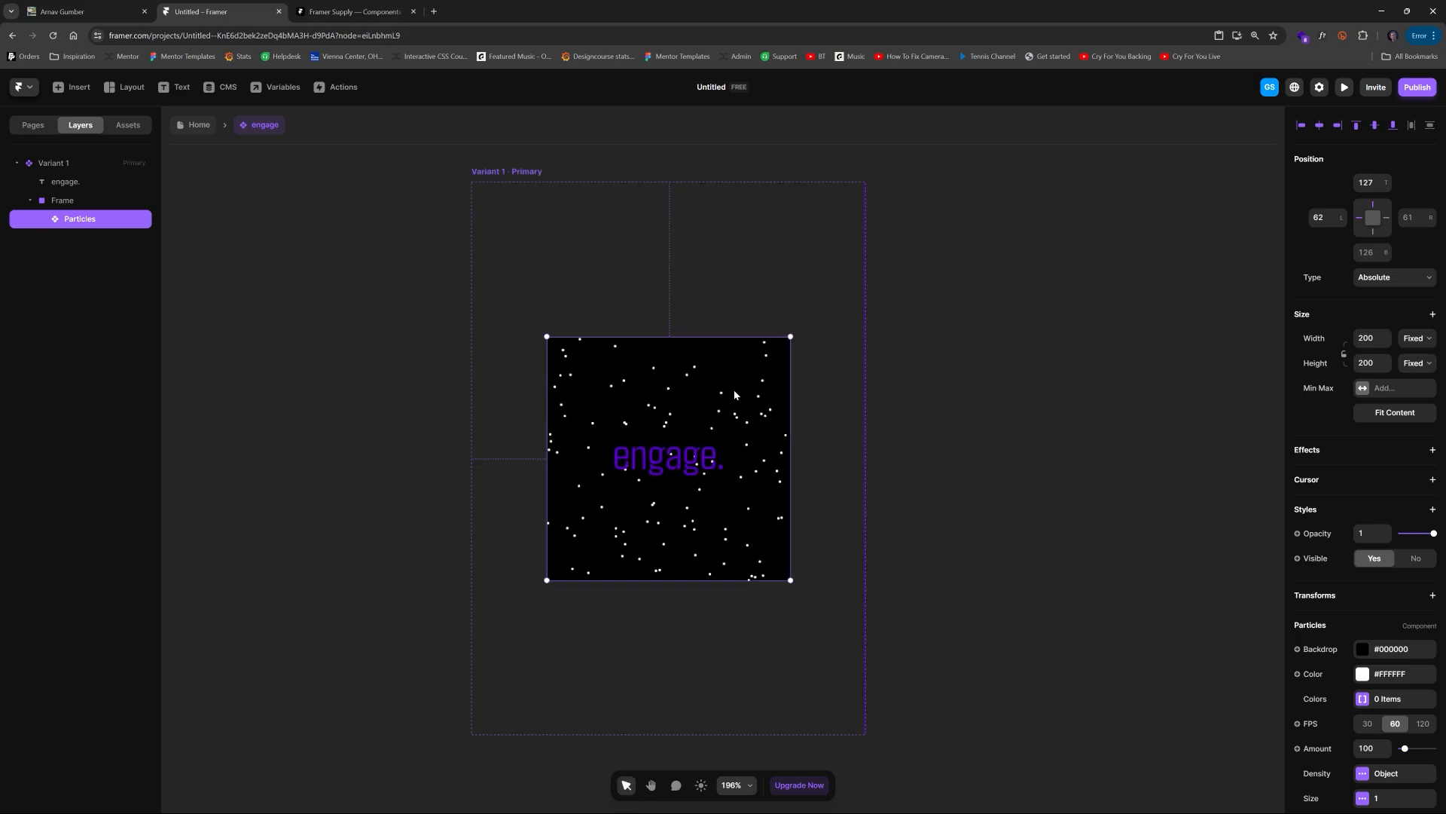
# Step: Set the Particles component's width and height to 100%
pyautogui.click(1375, 341)
pyautogui.write('100%')
pyautogui.press('Return')
pyautogui.click(1379, 361)
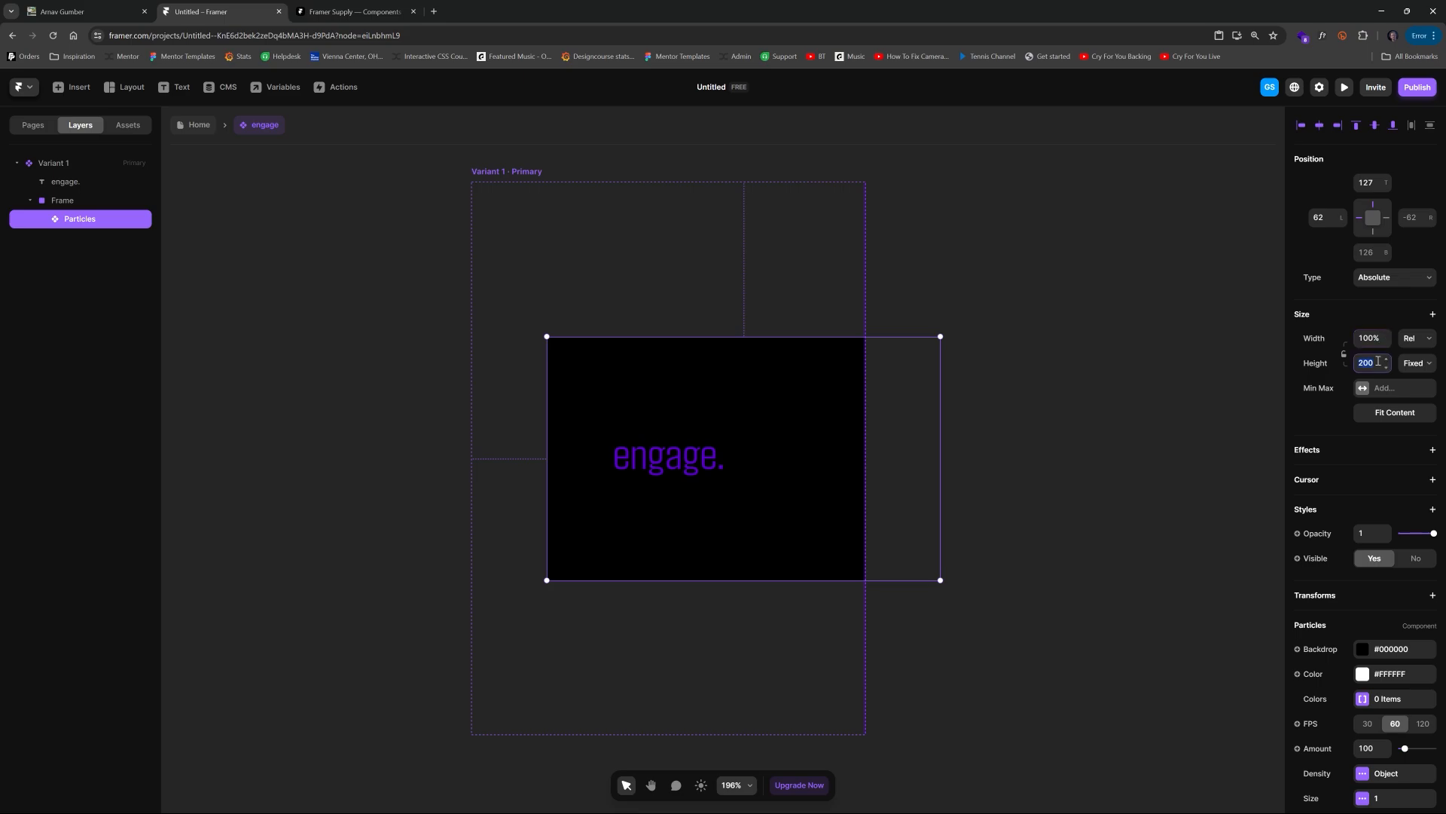
pyautogui.write('100%')
pyautogui.press('Return')
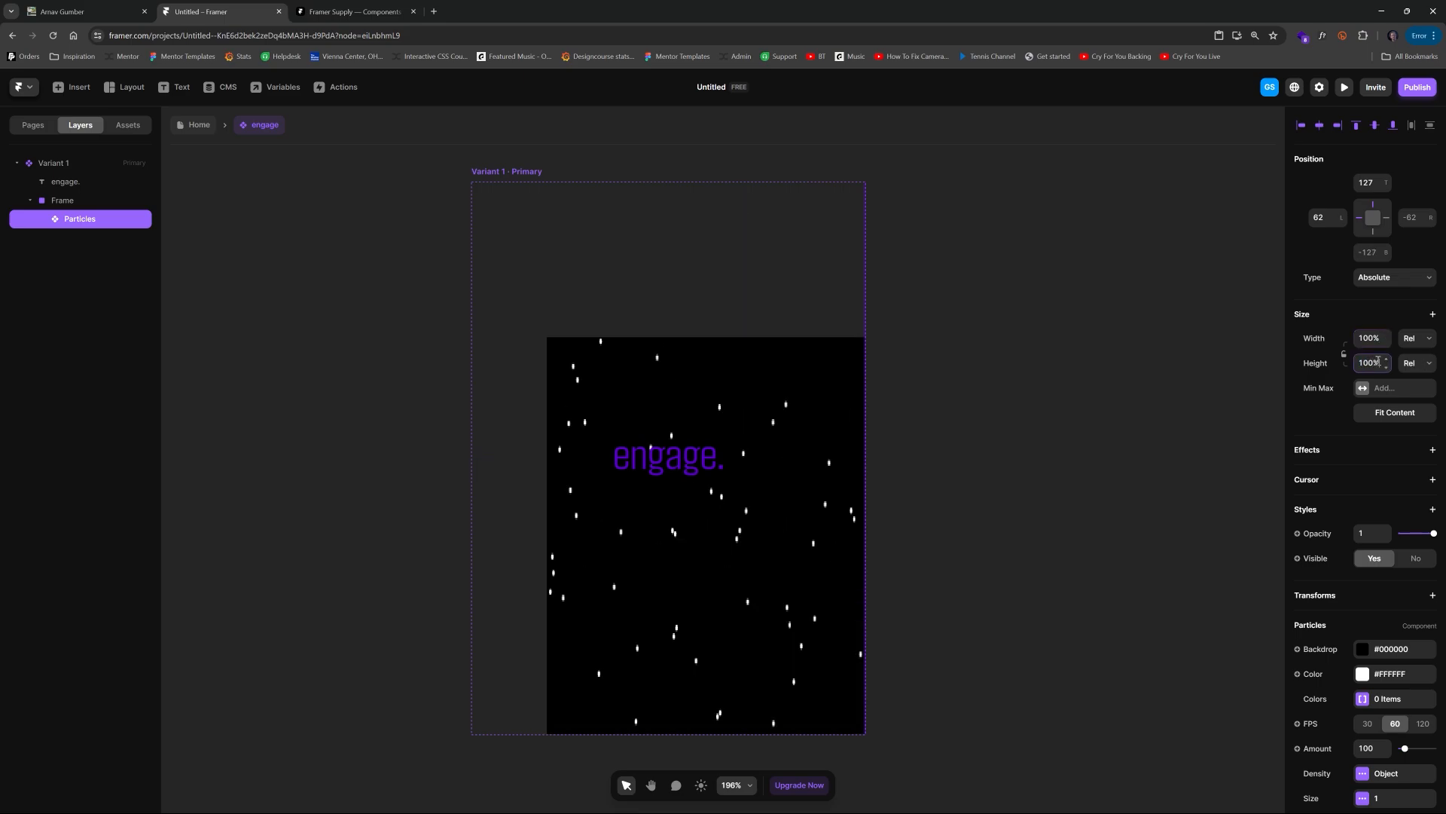
# Step: Set the Particles component's position offsets to 0 on all sides
pyautogui.click(1373, 186)
pyautogui.write('0')
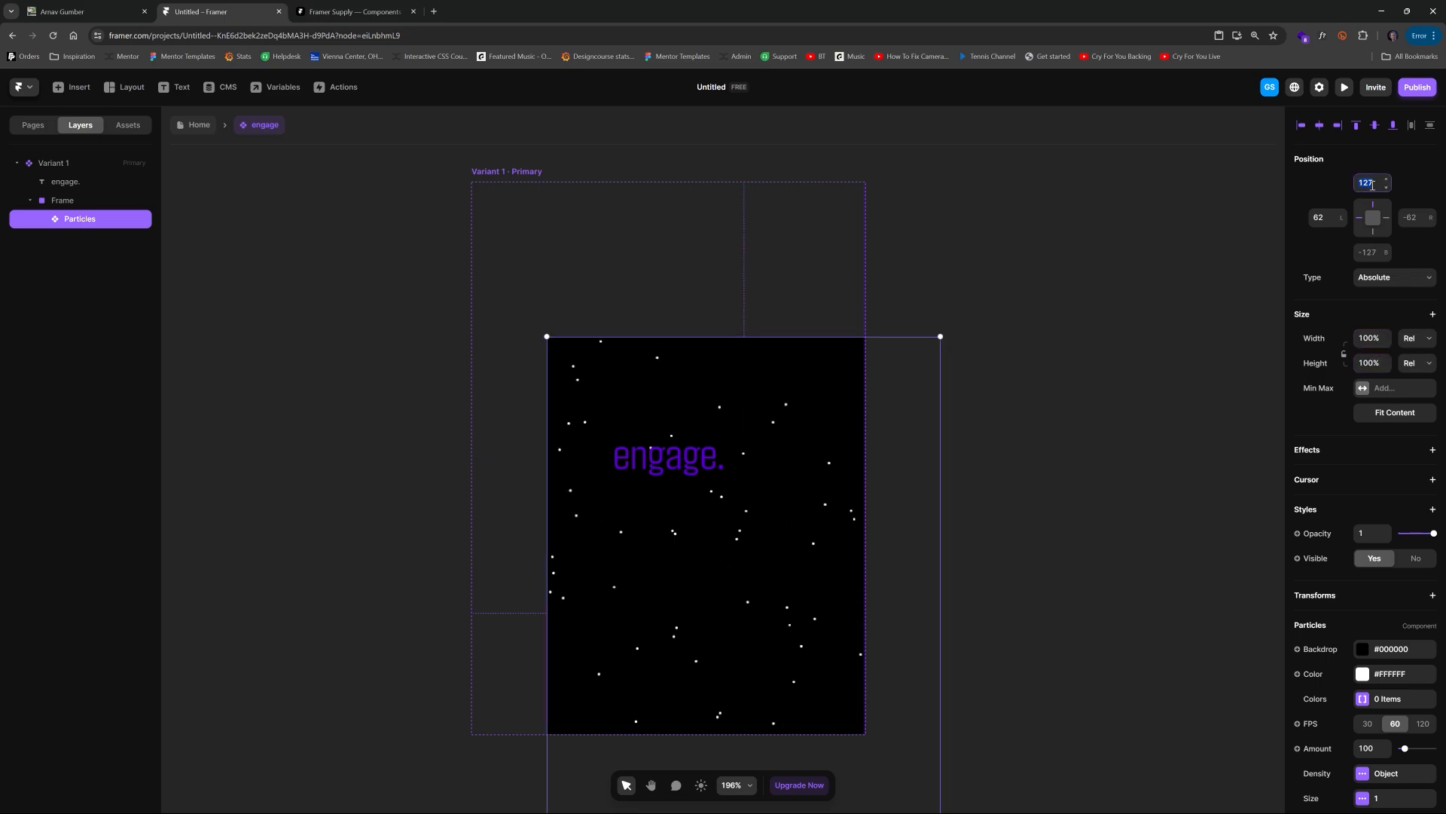
pyautogui.press('Return')
pyautogui.click(1379, 224)
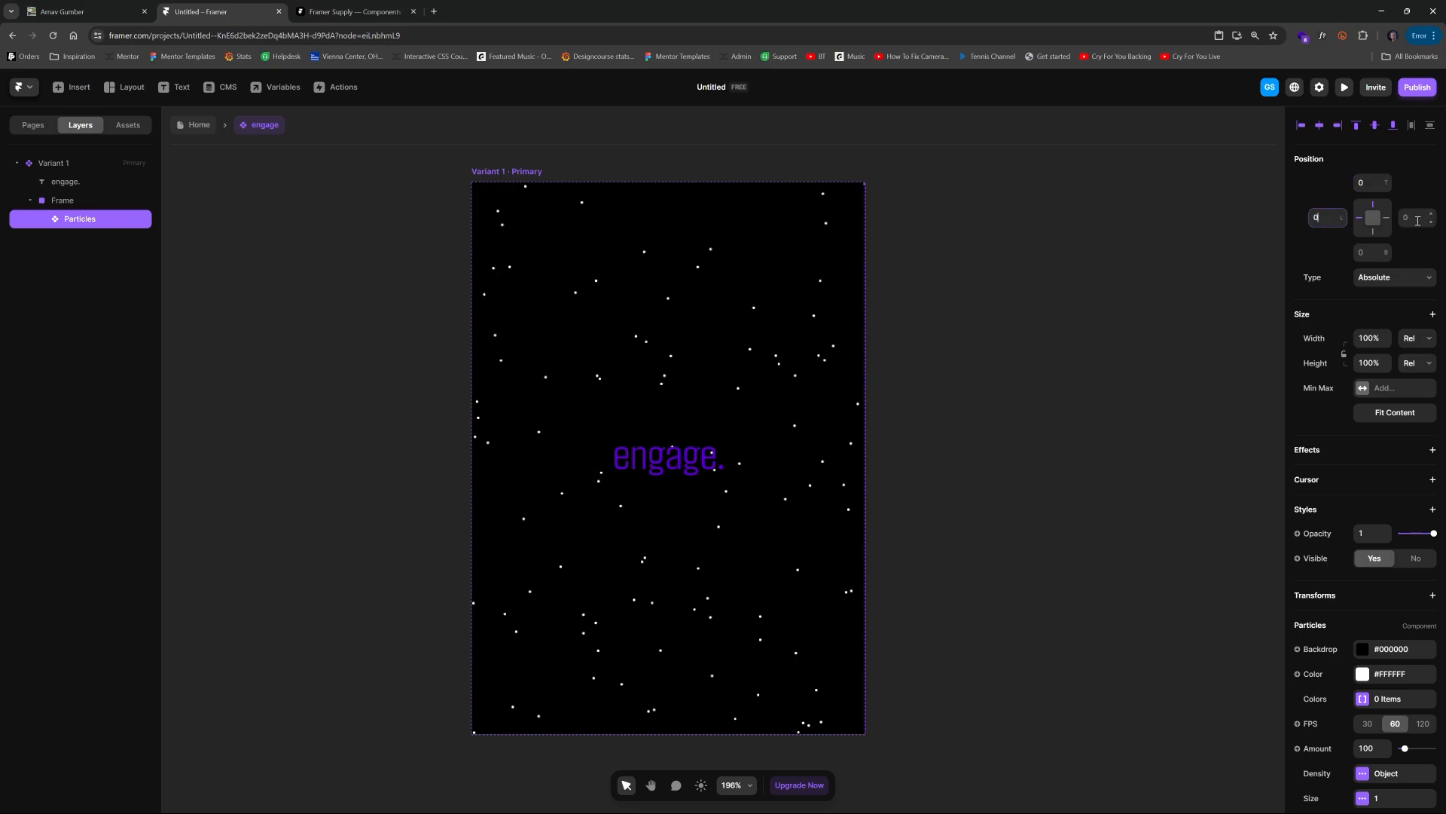
pyautogui.click(1374, 230)
pyautogui.click(1374, 221)
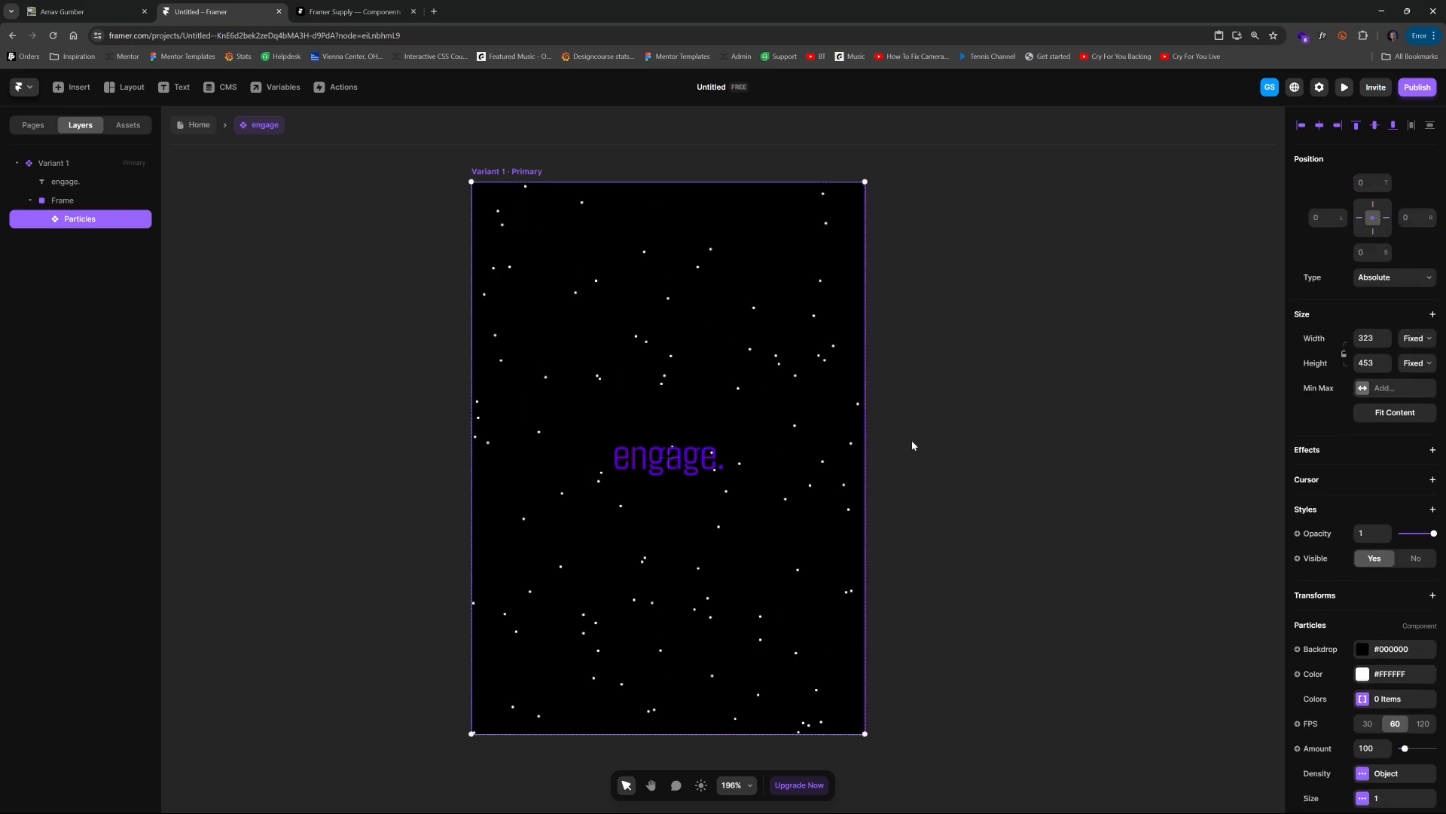
# Step: Preview the page to check the particle background on the engage card
pyautogui.press('Escape')
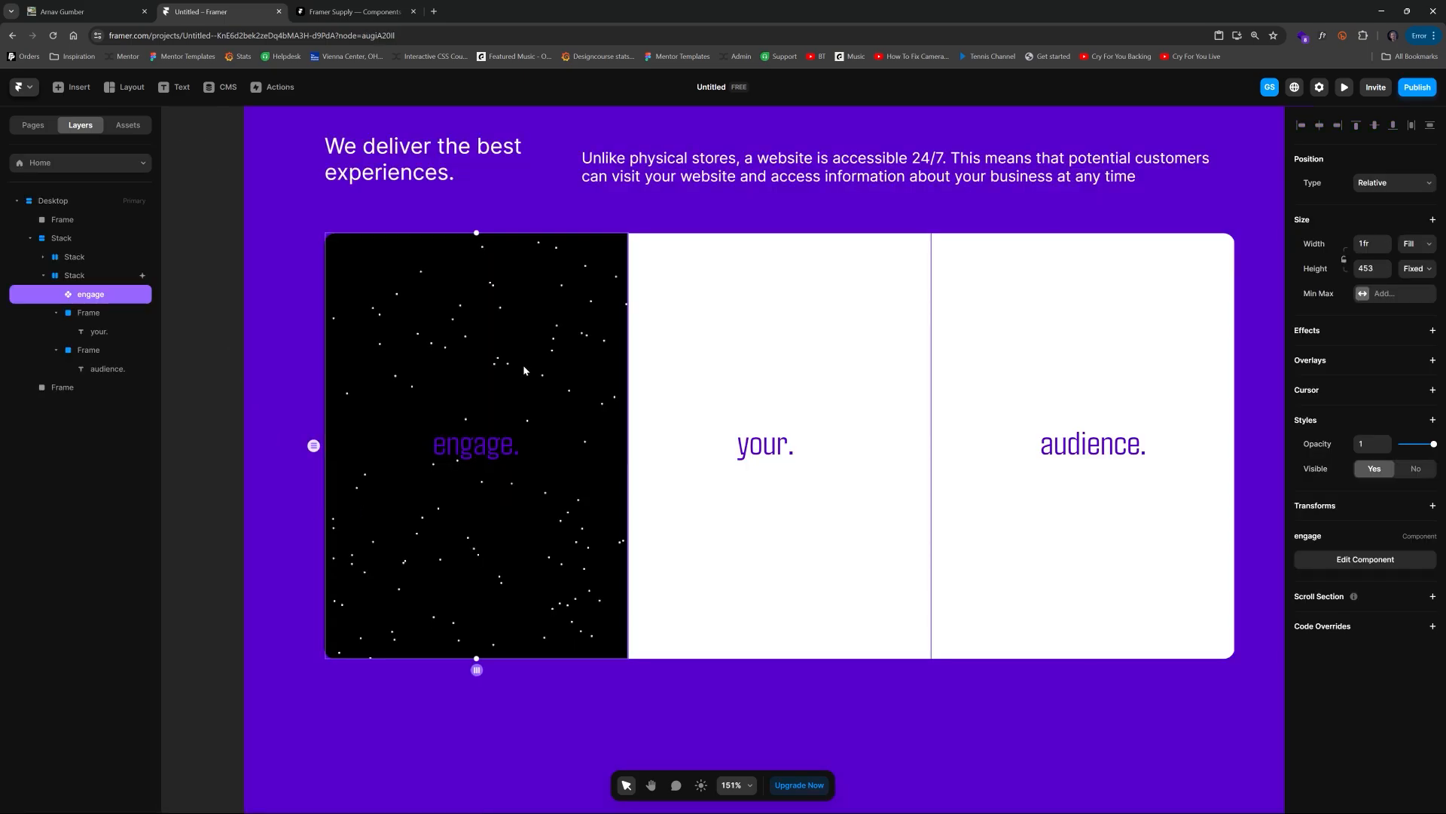
pyautogui.click(1345, 87)
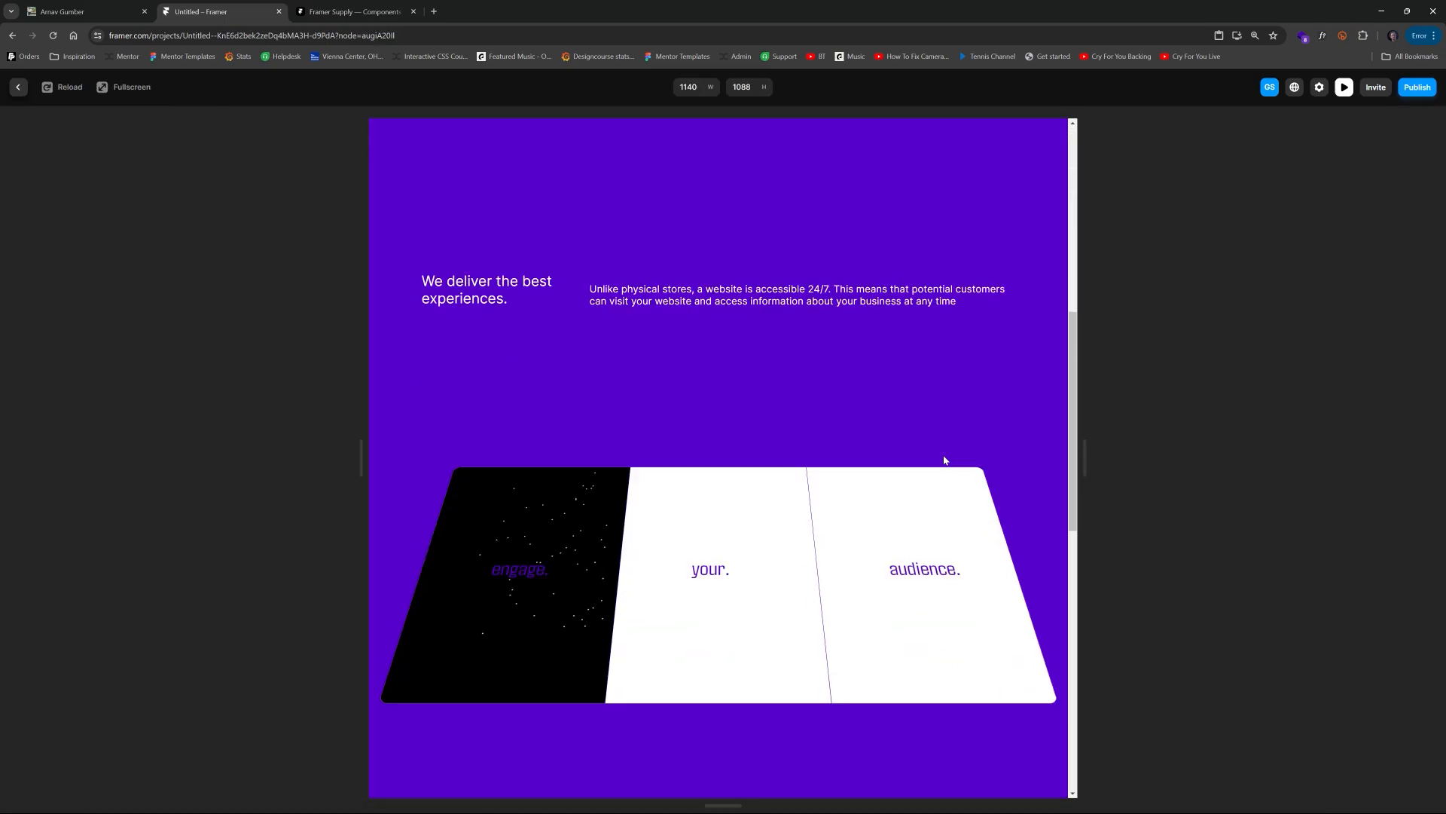
pyautogui.scroll(-2, 753, 422)
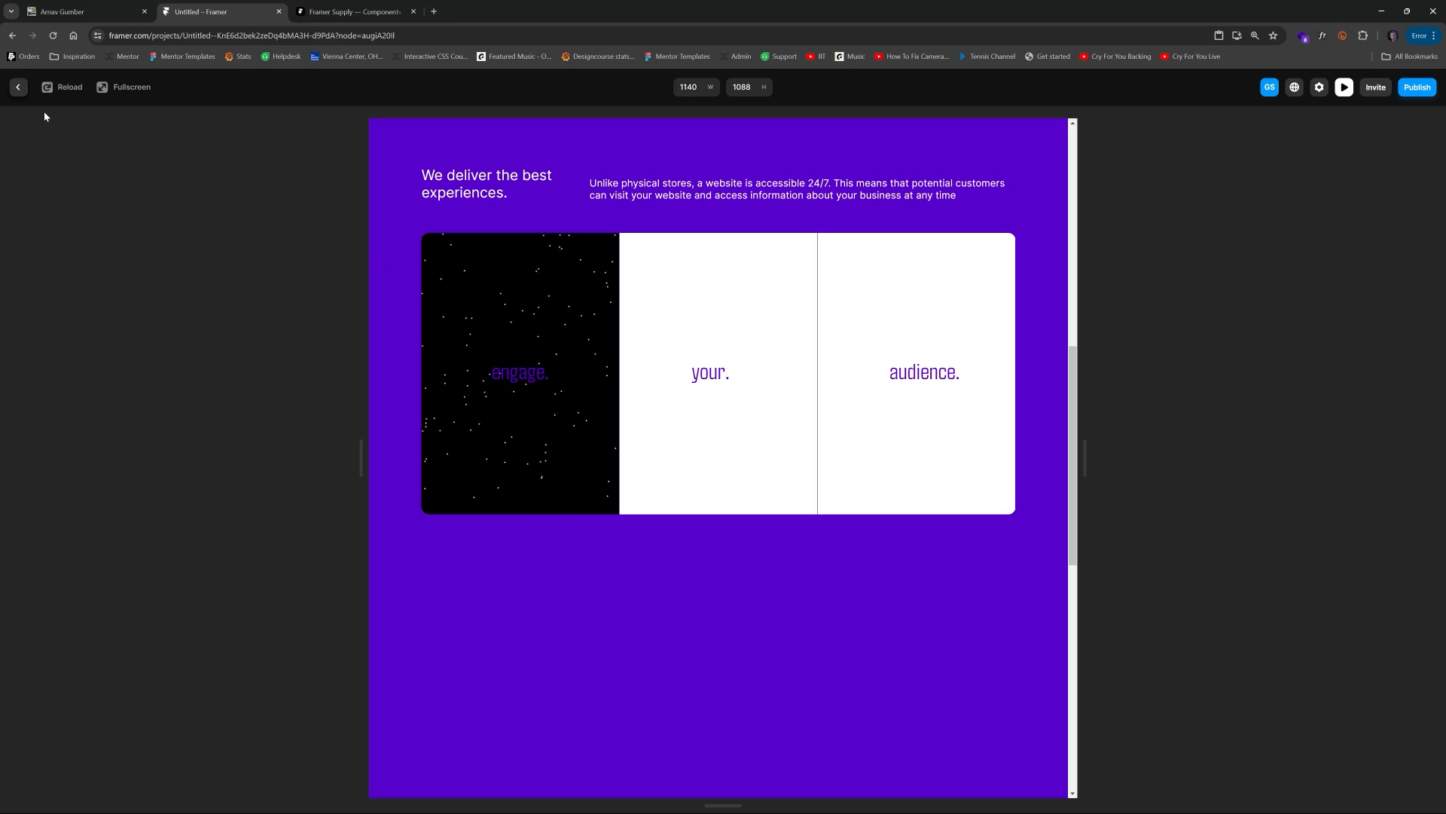
pyautogui.click(17, 87)
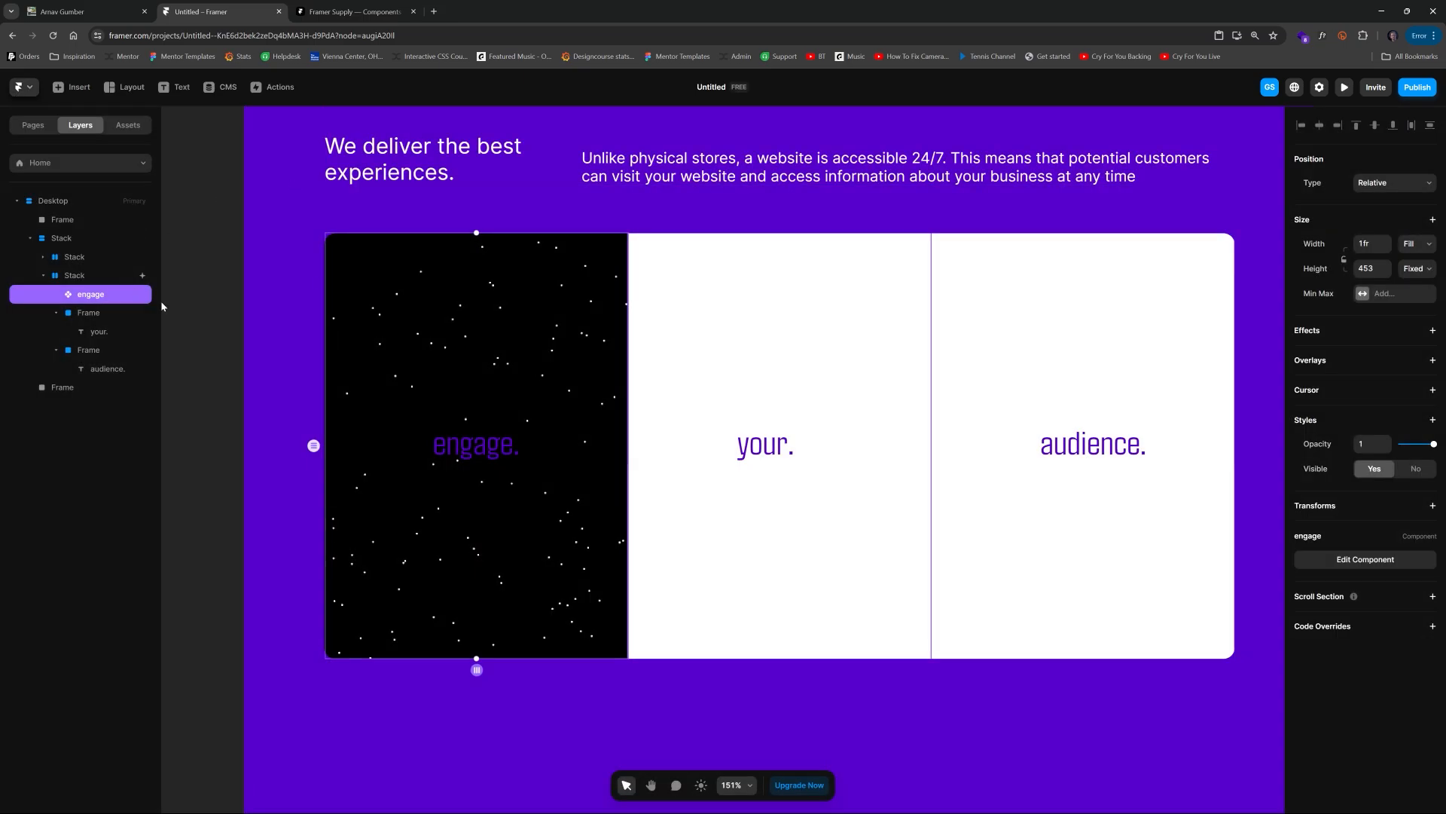
# Step: Inspect the Particles component's settings inside the engage component, then return to the Home page
pyautogui.doubleClick(474, 335)
pyautogui.press('space')
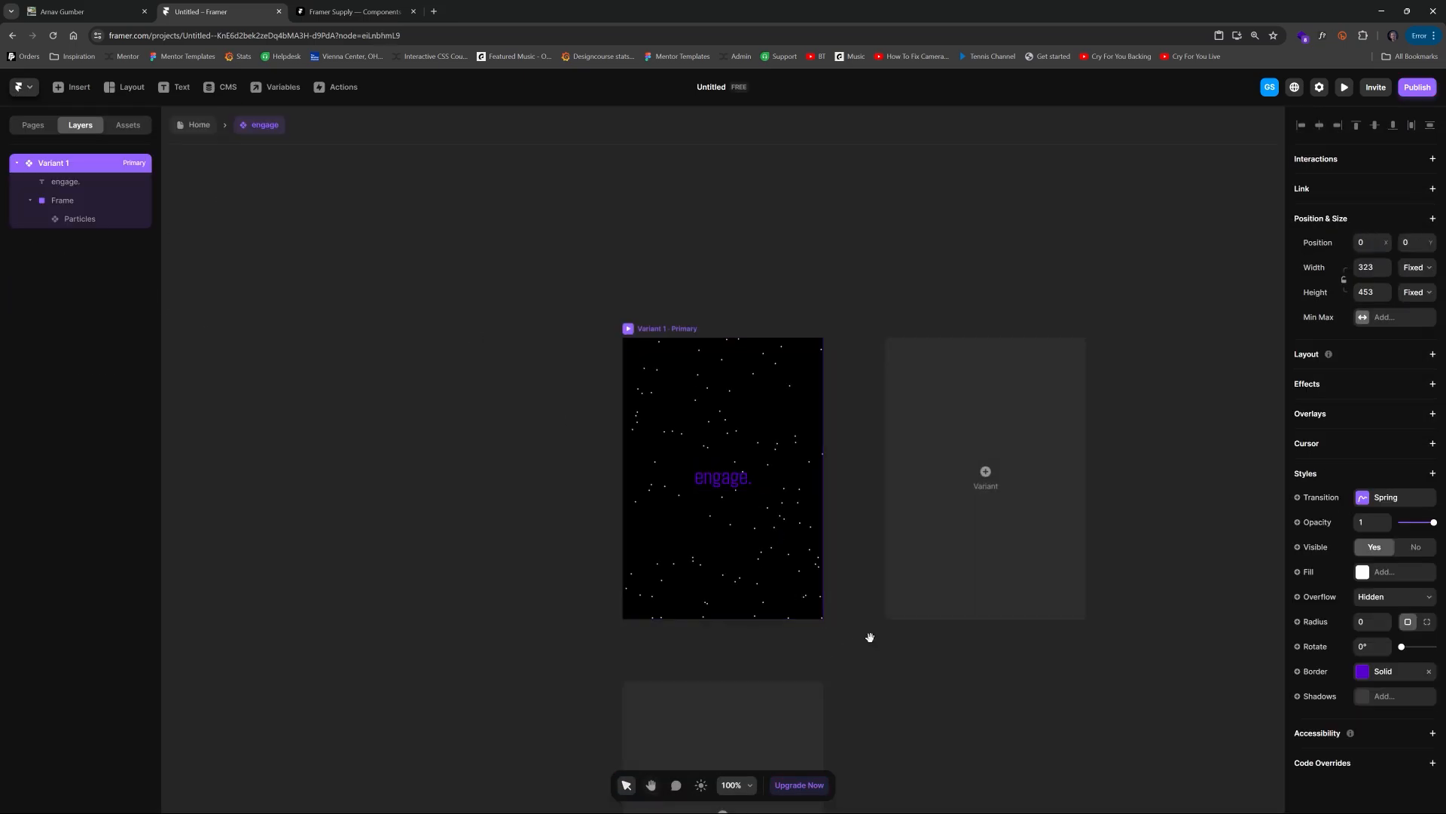
pyautogui.moveTo(870, 638); pyautogui.dragTo(845, 482)
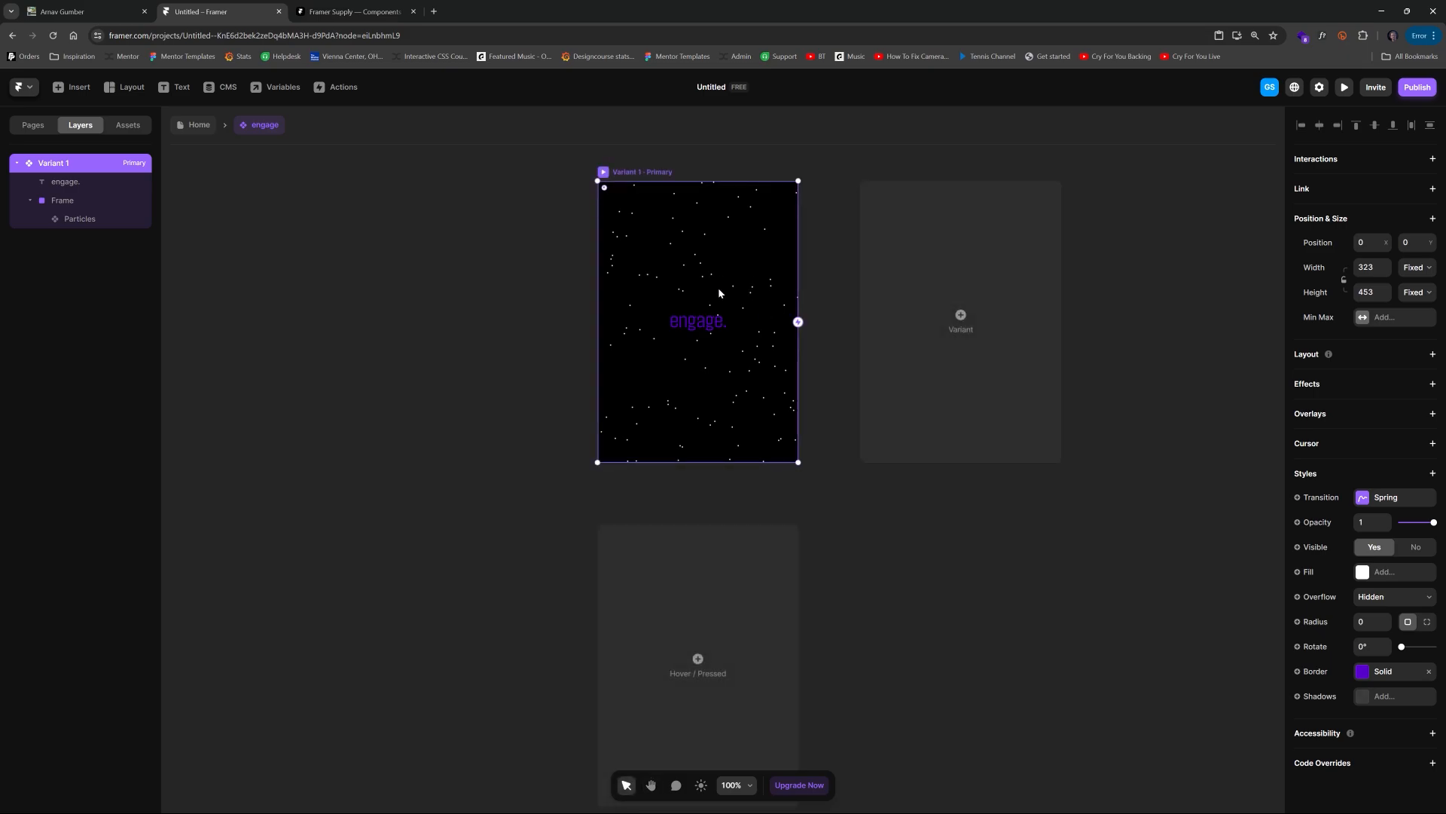
pyautogui.scroll(5, 717, 287)
pyautogui.moveTo(737, 300); pyautogui.dragTo(743, 345)
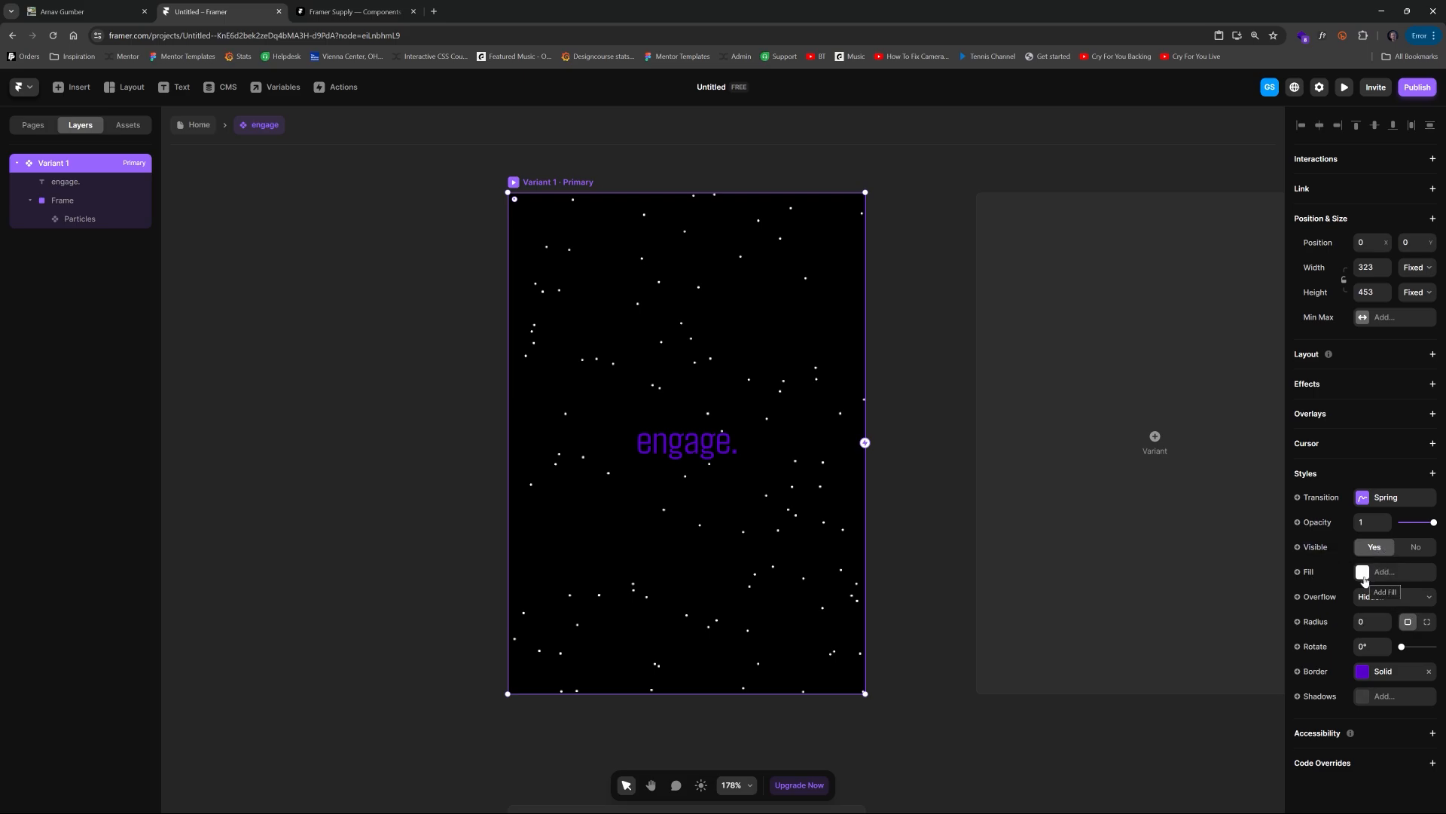
pyautogui.click(80, 219)
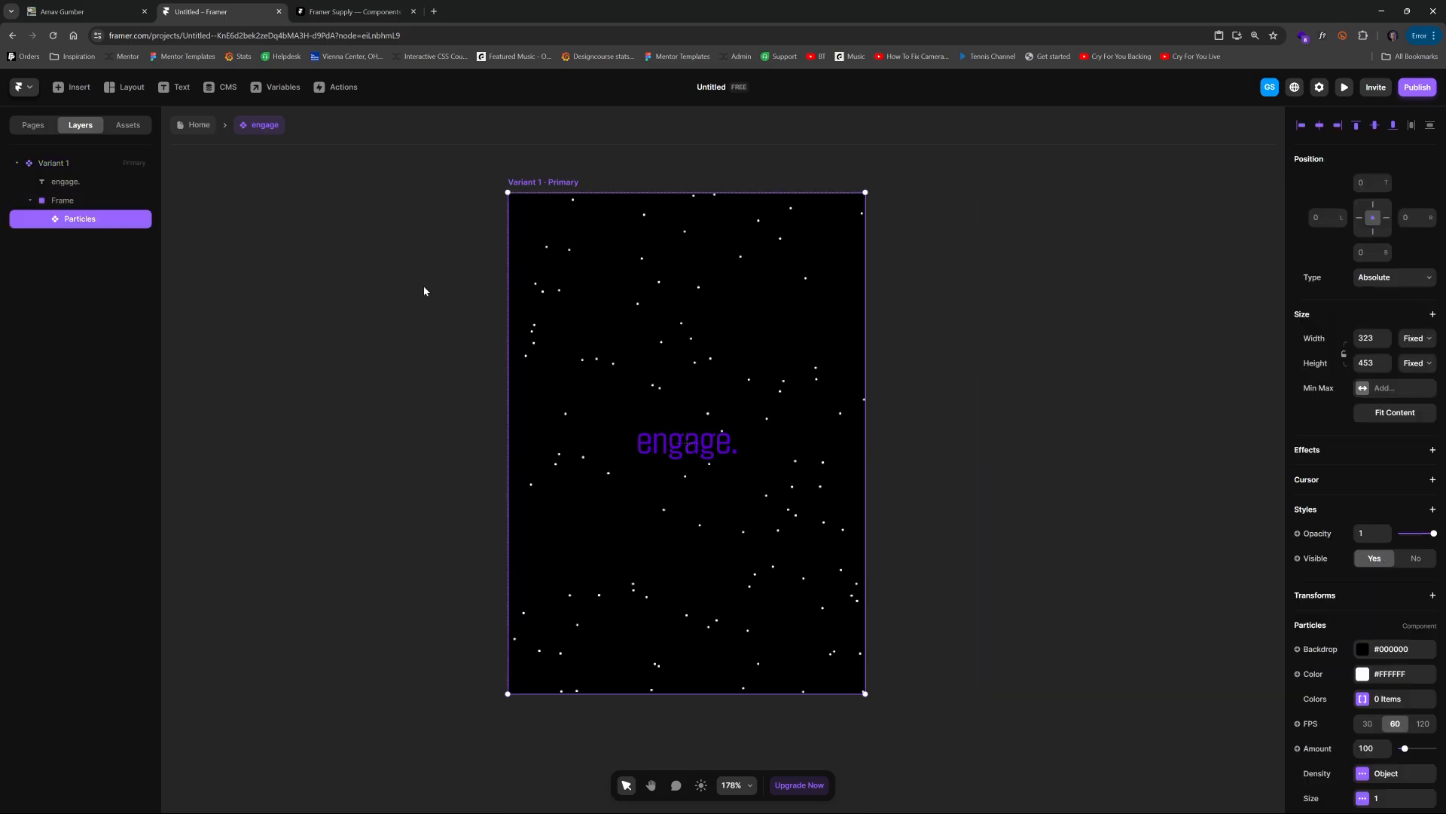
pyautogui.scroll(-5, 1378, 497)
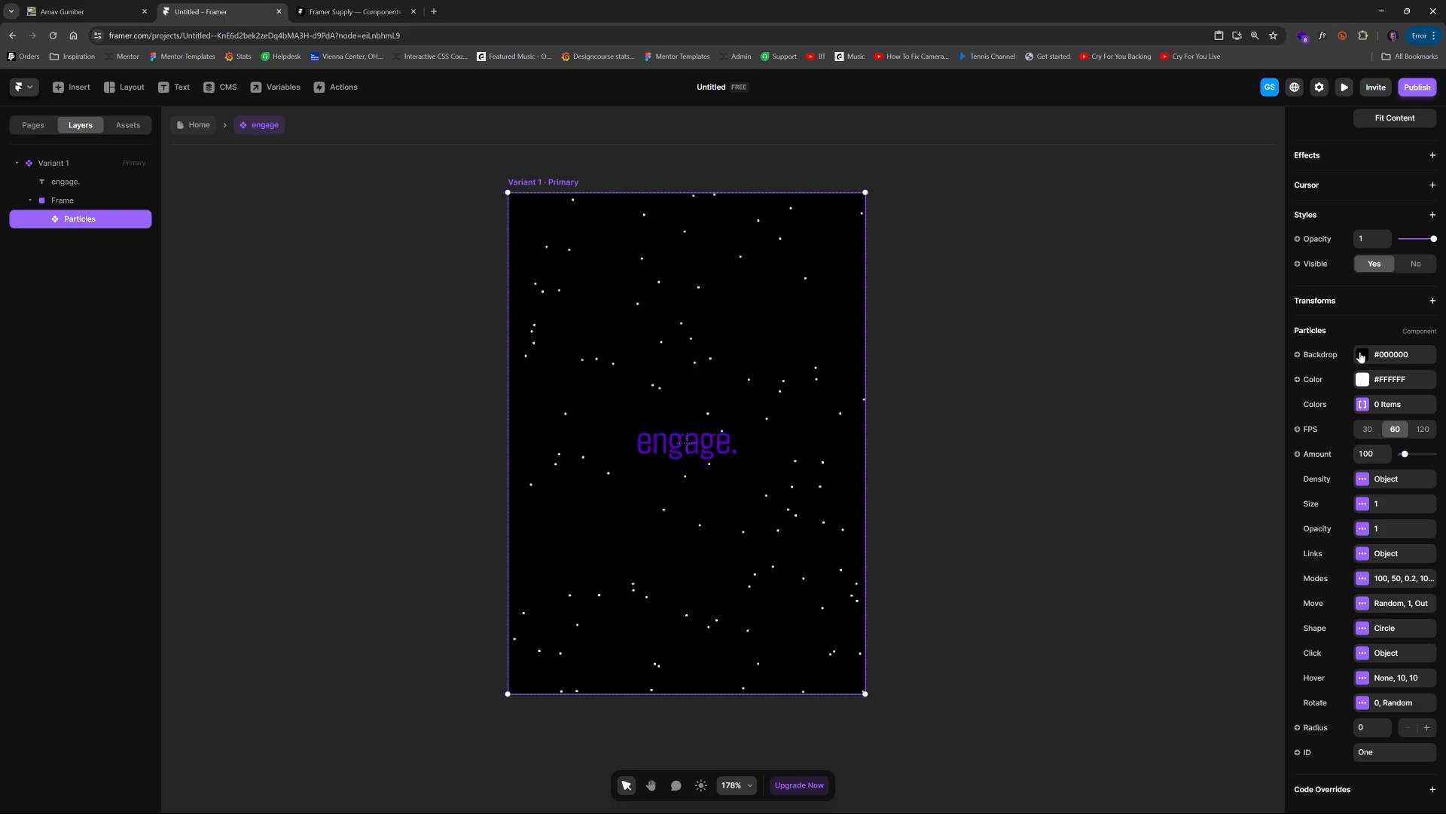
pyautogui.click(201, 125)
# Step: Copy the Desktop frame's fill colour #5800CC
pyautogui.click(297, 235)
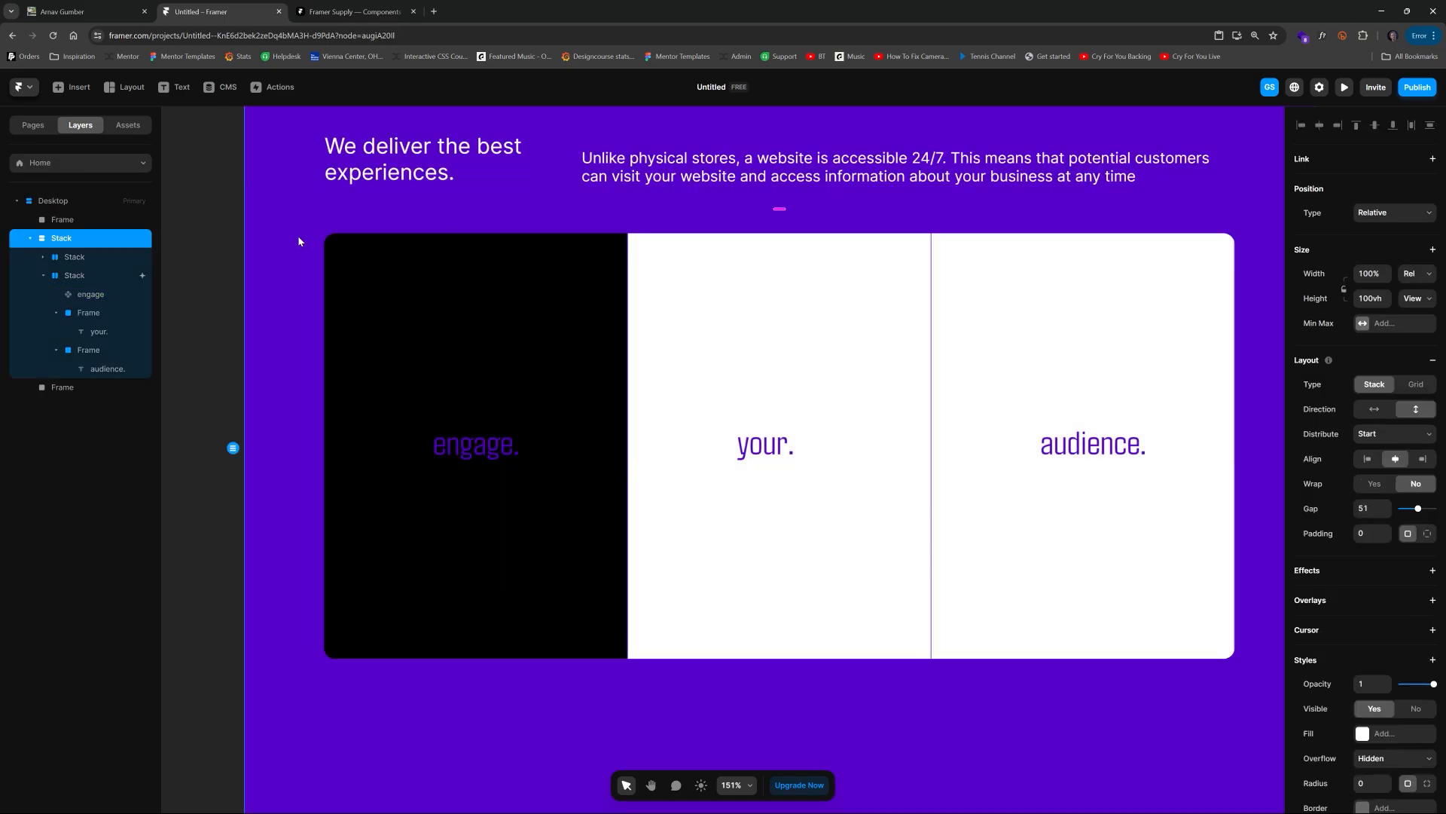
pyautogui.scroll(-5, 749, 230)
pyautogui.press('c')
pyautogui.scroll(6, 717, 213)
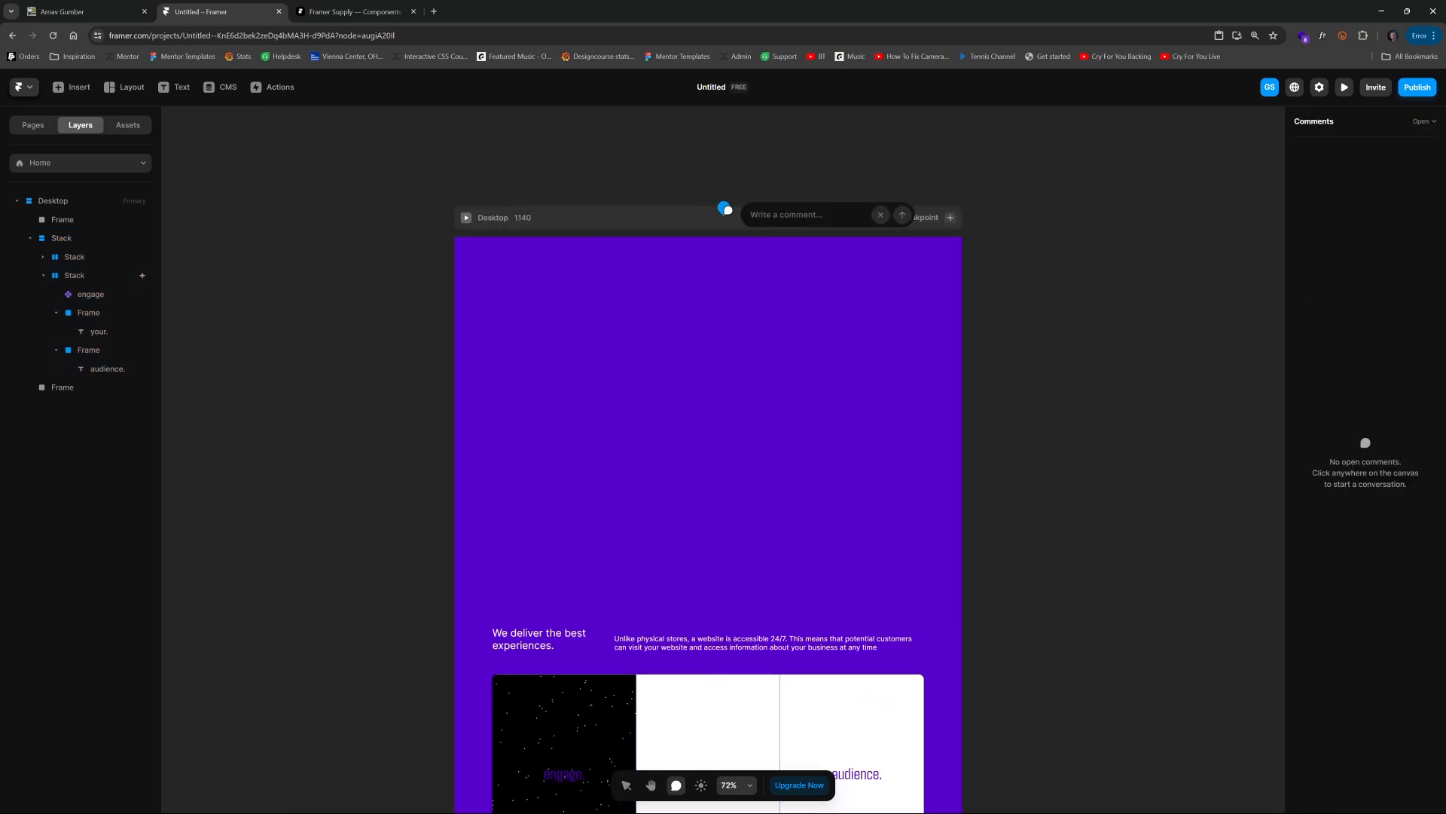
pyautogui.press('Escape')
pyautogui.click(727, 217)
pyautogui.click(1355, 565)
pyautogui.hotkey('ctrl', 'c')
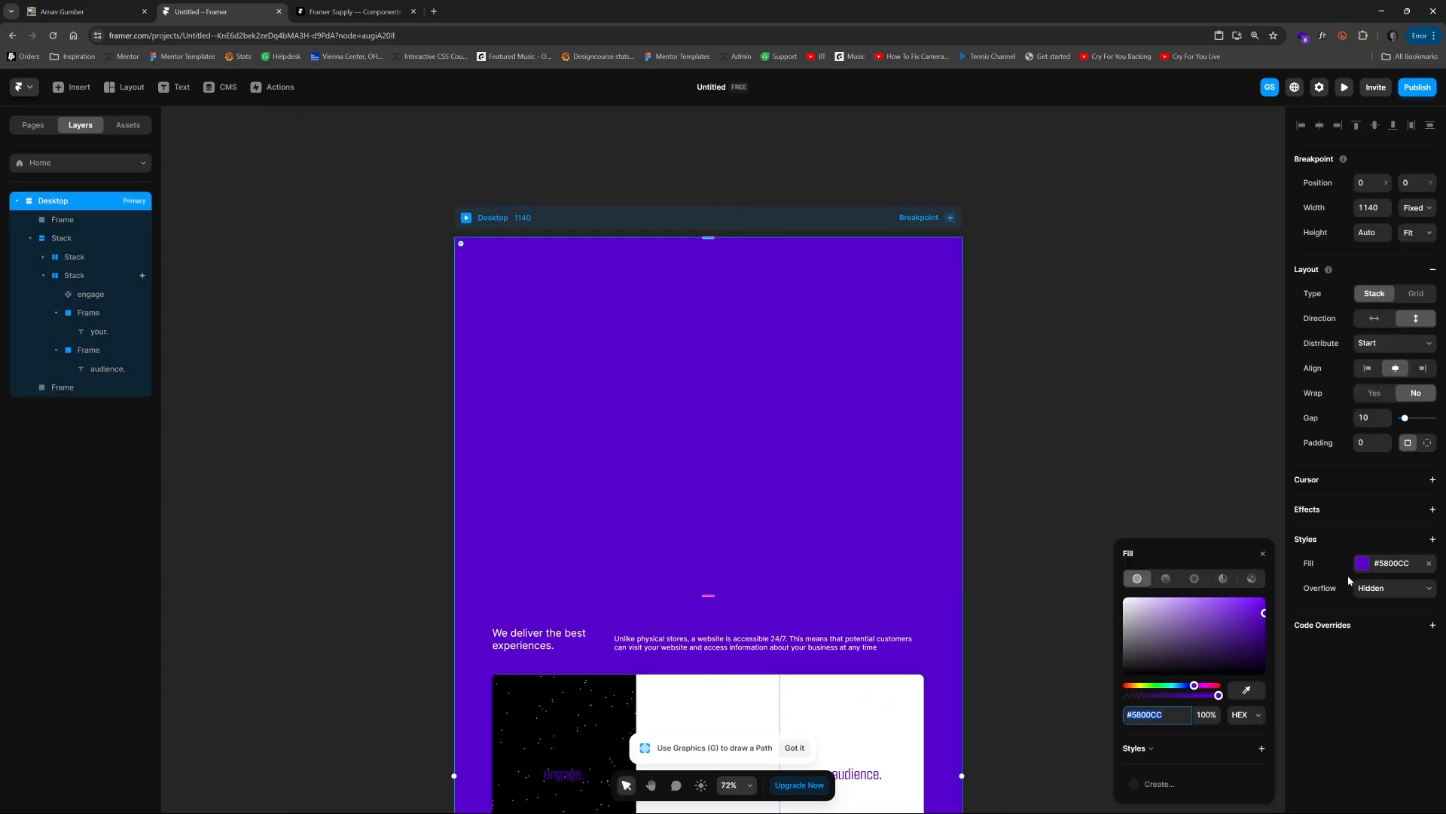
pyautogui.click(272, 229)
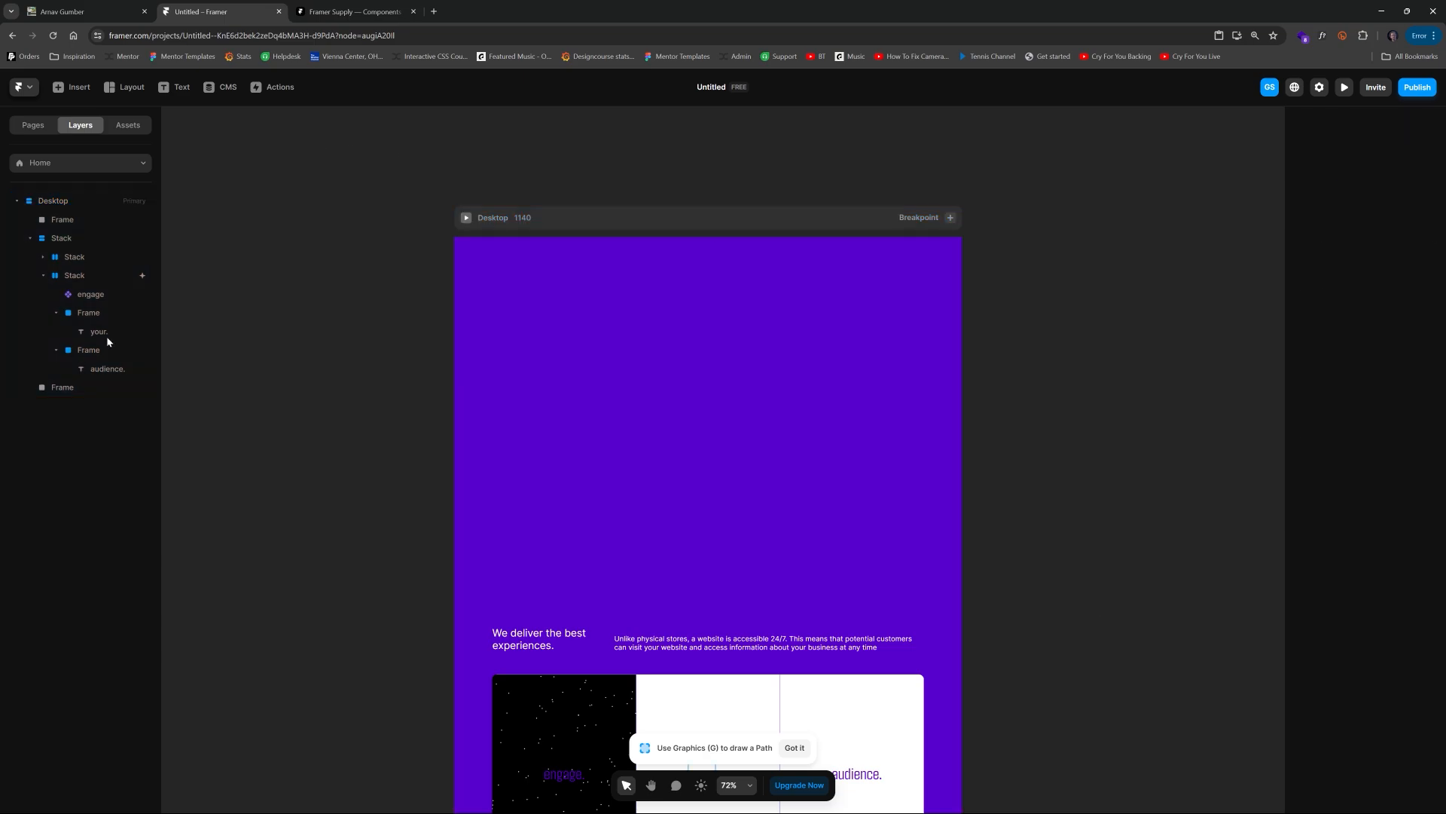
# Step: Paste the page colour into the Particles backdrop inside the engage component and darken it to #4A00AB
pyautogui.click(98, 295)
pyautogui.scroll(-6, 774, 626)
pyautogui.doubleClick(567, 282)
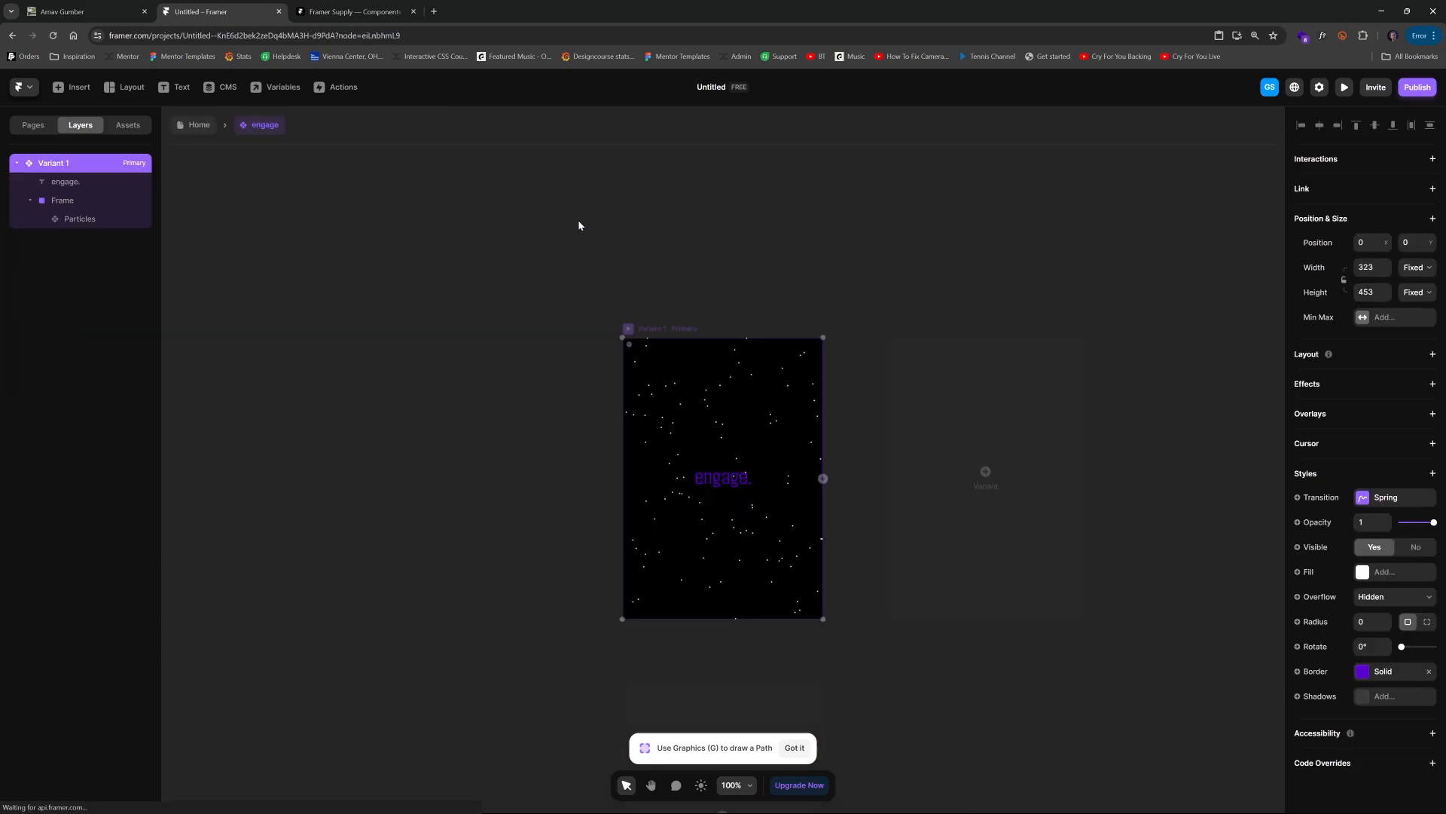
pyautogui.click(739, 399)
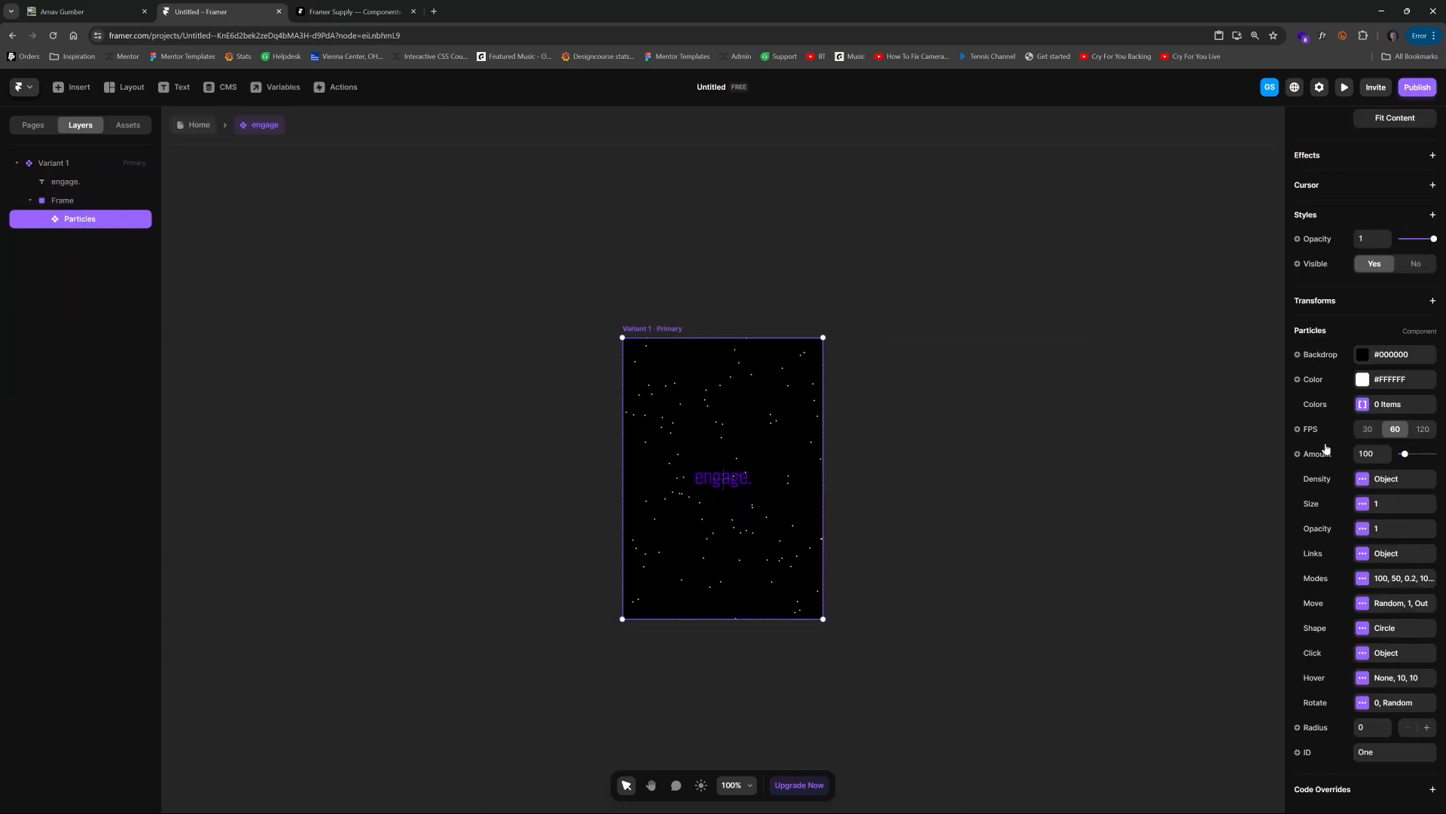
pyautogui.click(1393, 358)
pyautogui.hotkey('ctrl', 'v')
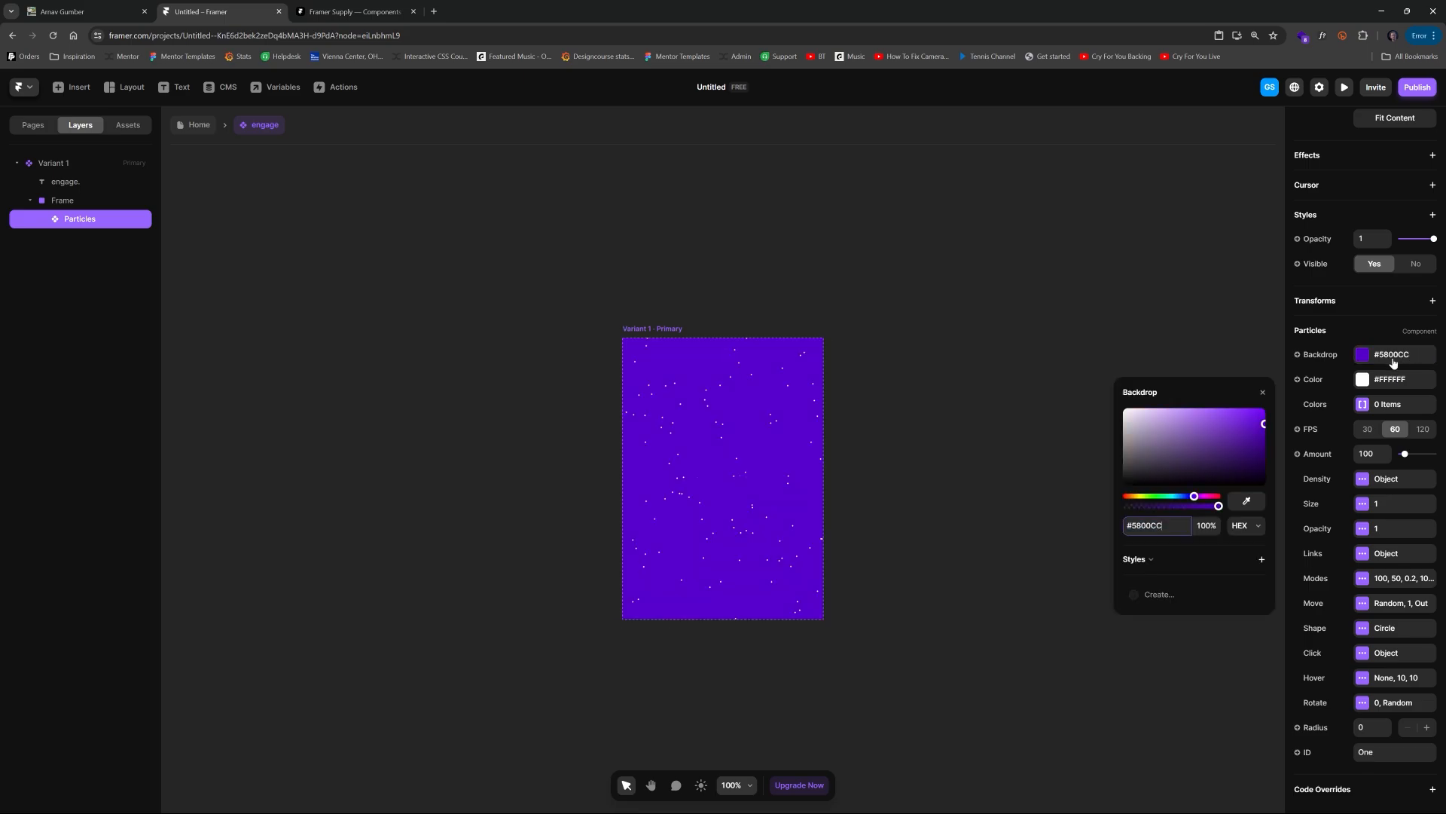
pyautogui.moveTo(1264, 424); pyautogui.dragTo(1283, 442)
pyautogui.click(913, 254)
pyautogui.click(193, 125)
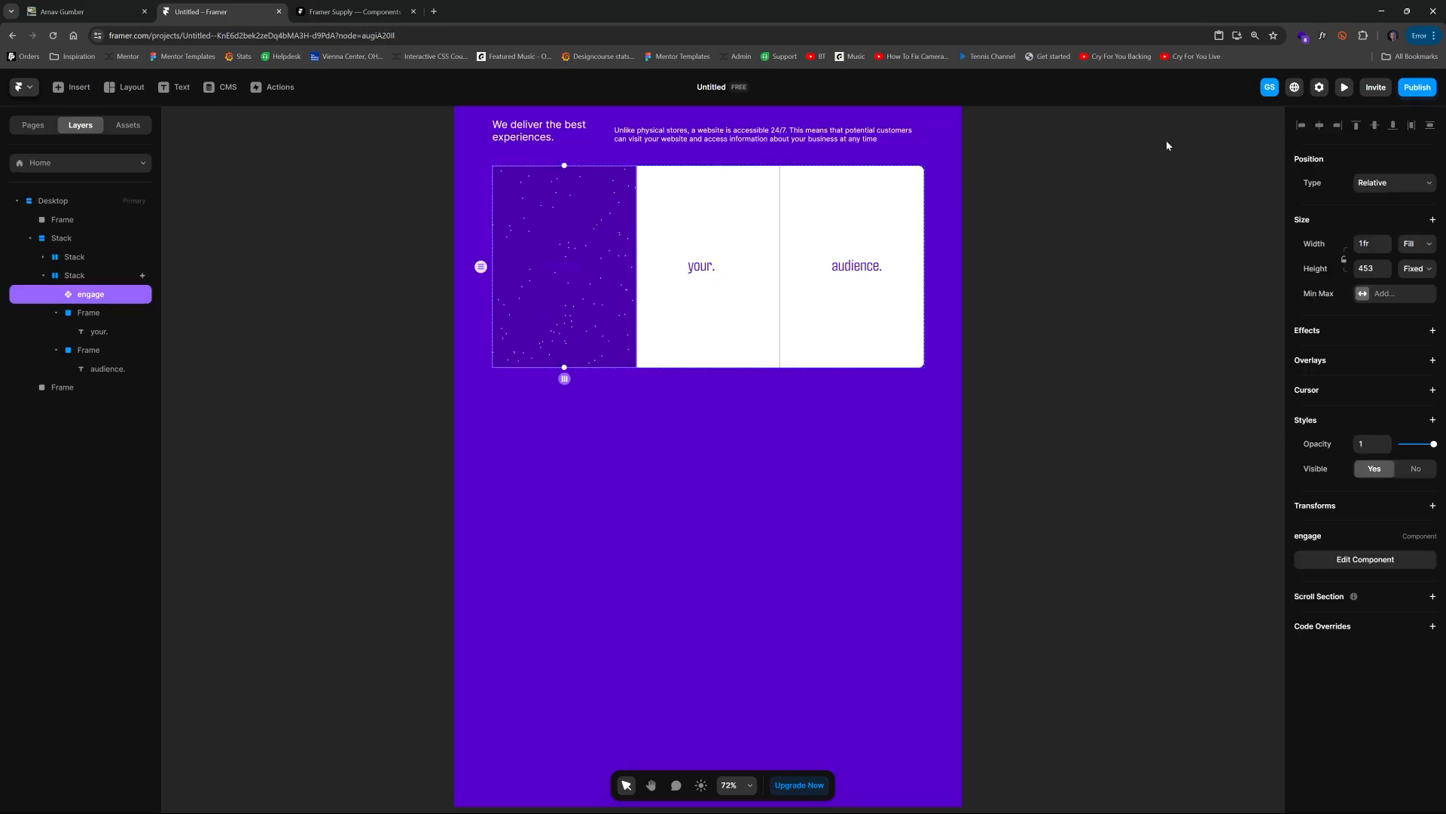
# Step: Preview the page to check the purple particle background
pyautogui.click(1345, 87)
pyautogui.scroll(-8, 845, 345)
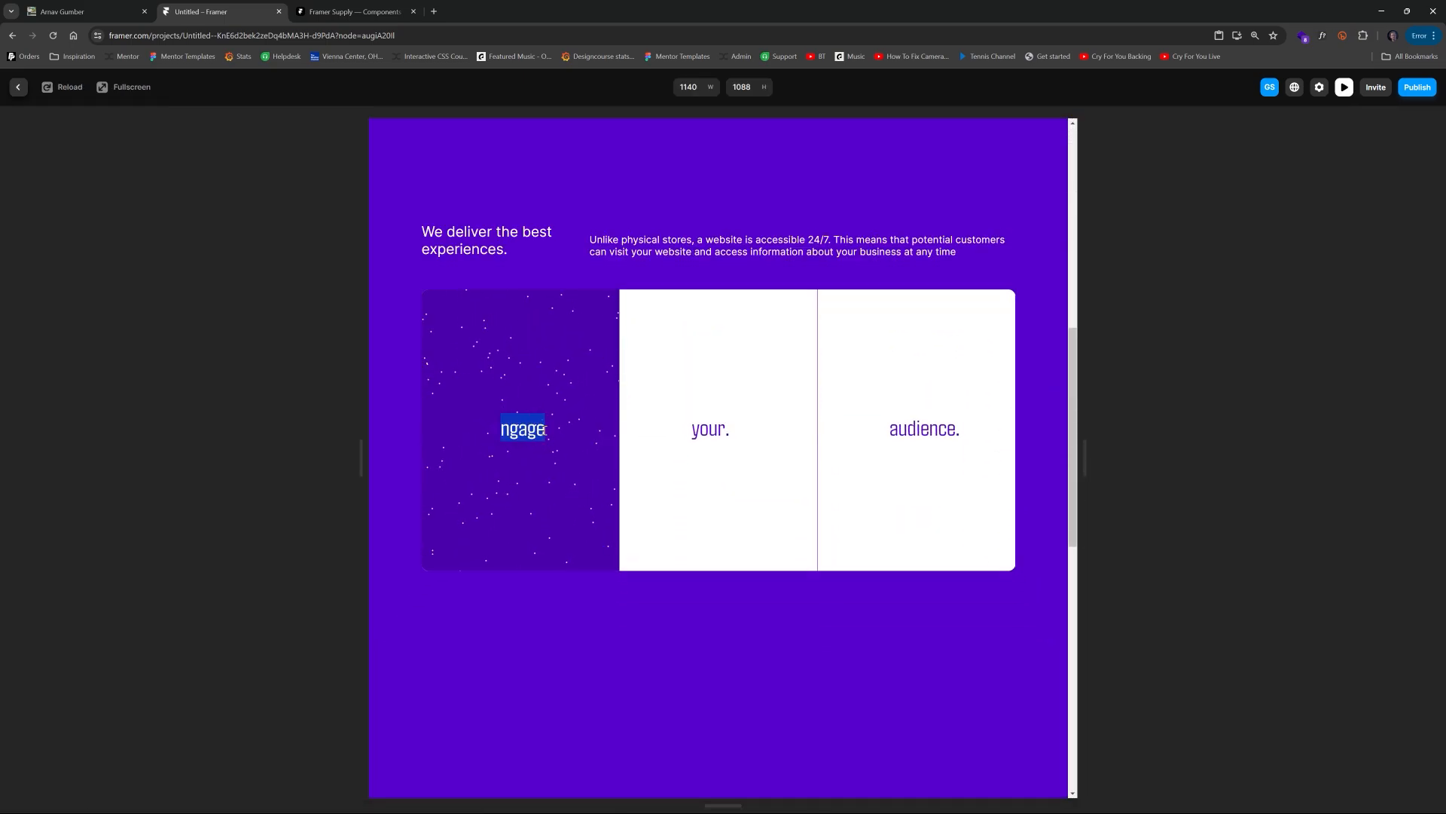
pyautogui.click(18, 87)
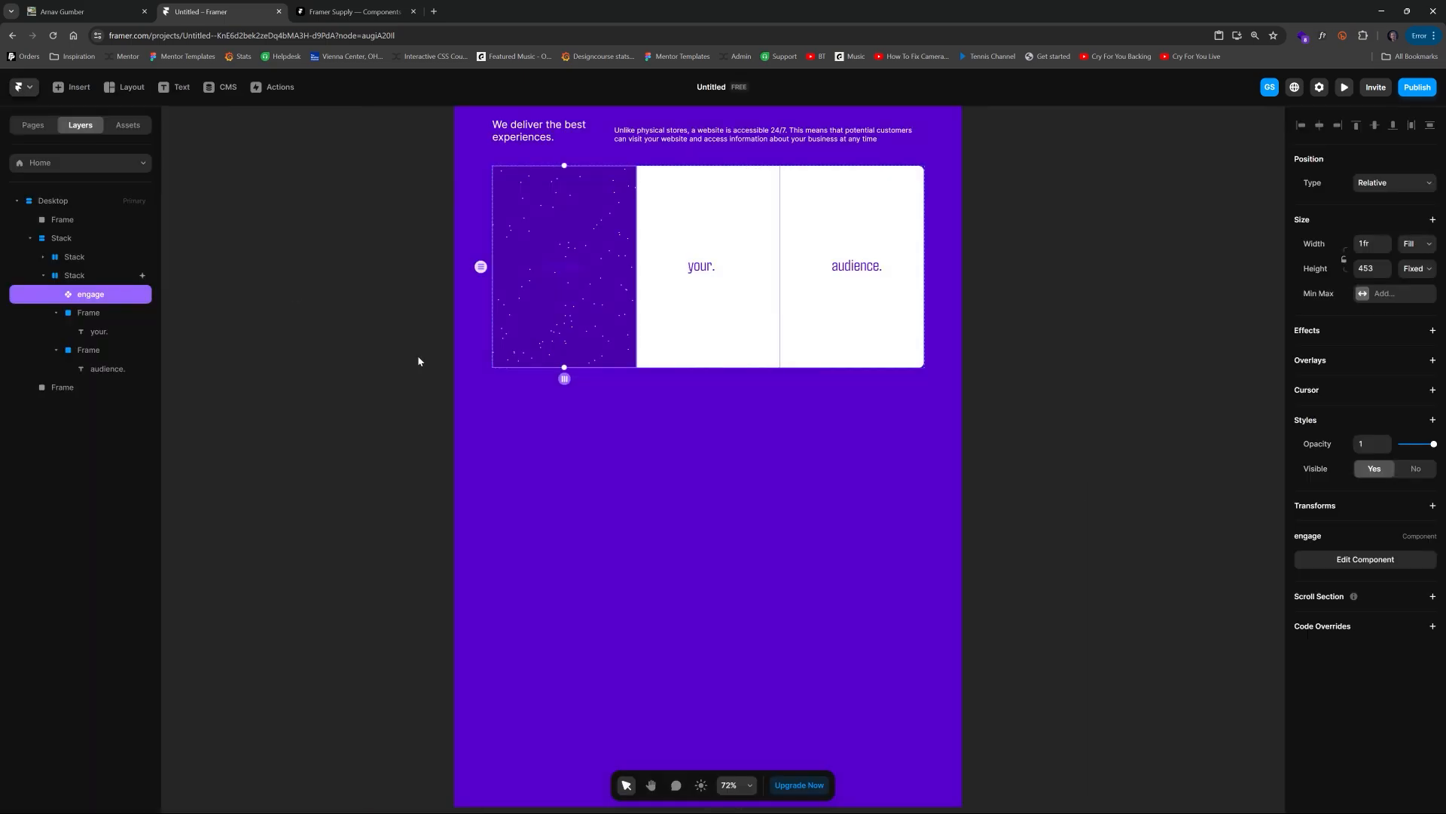
pyautogui.click(370, 361)
# Step: Set the Particles opacity to 0 in the engage component's primary variant
pyautogui.scroll(3, 373, 350)
pyautogui.click(546, 418)
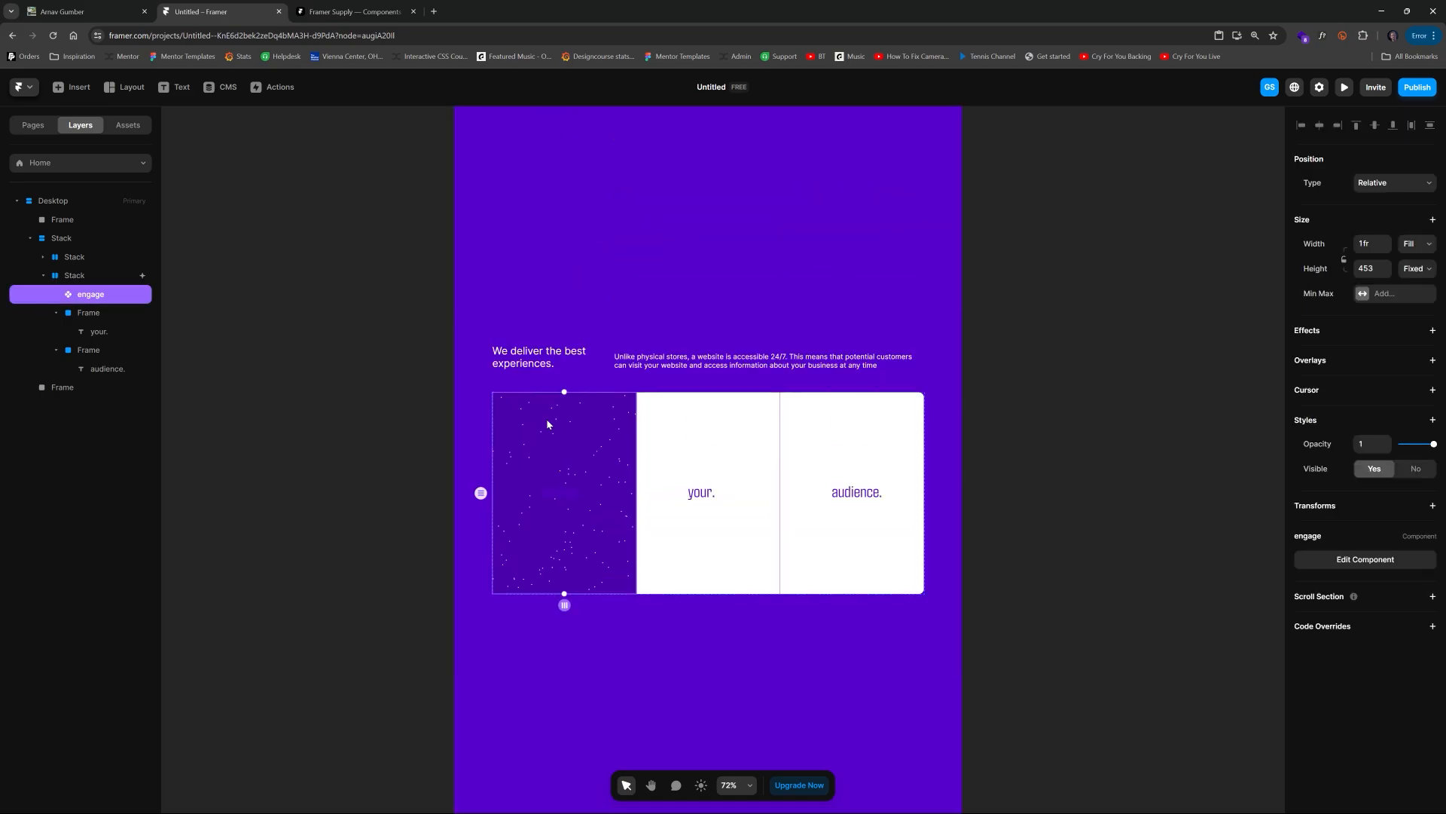
pyautogui.doubleClick(546, 418)
pyautogui.click(800, 576)
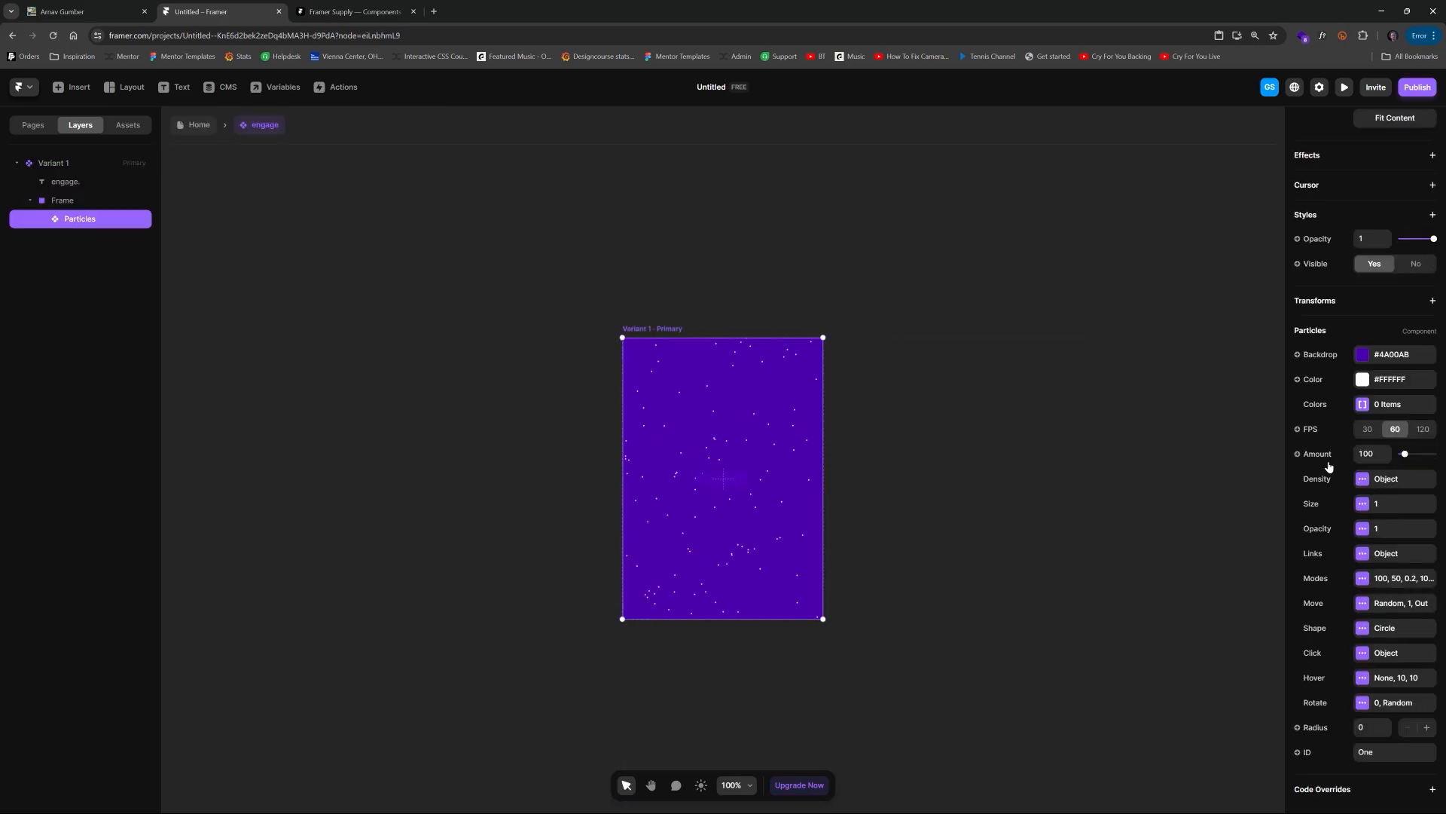
pyautogui.moveTo(1433, 241); pyautogui.dragTo(1345, 248)
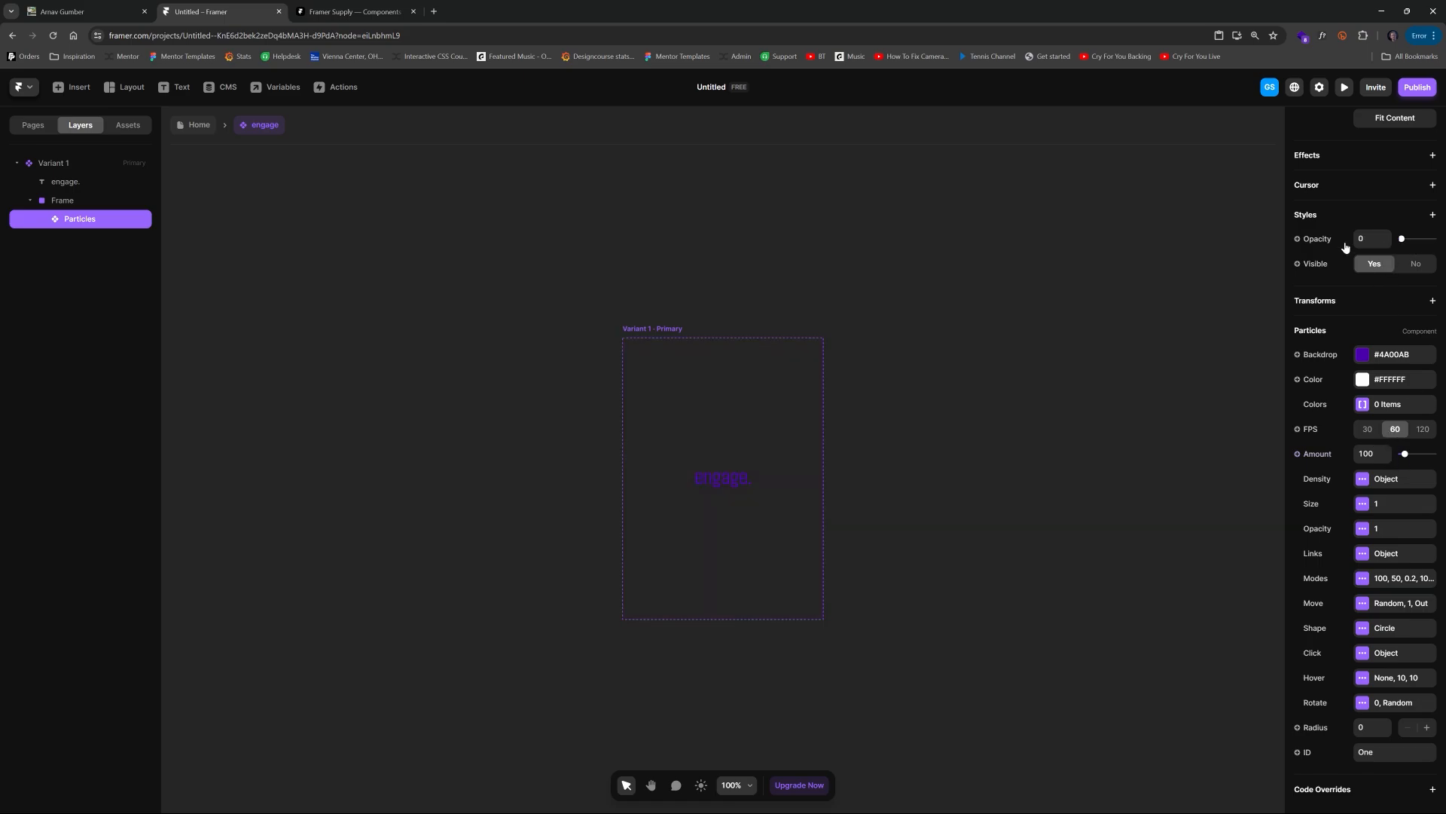
# Step: Add a Hover variant to the engage component
pyautogui.click(668, 329)
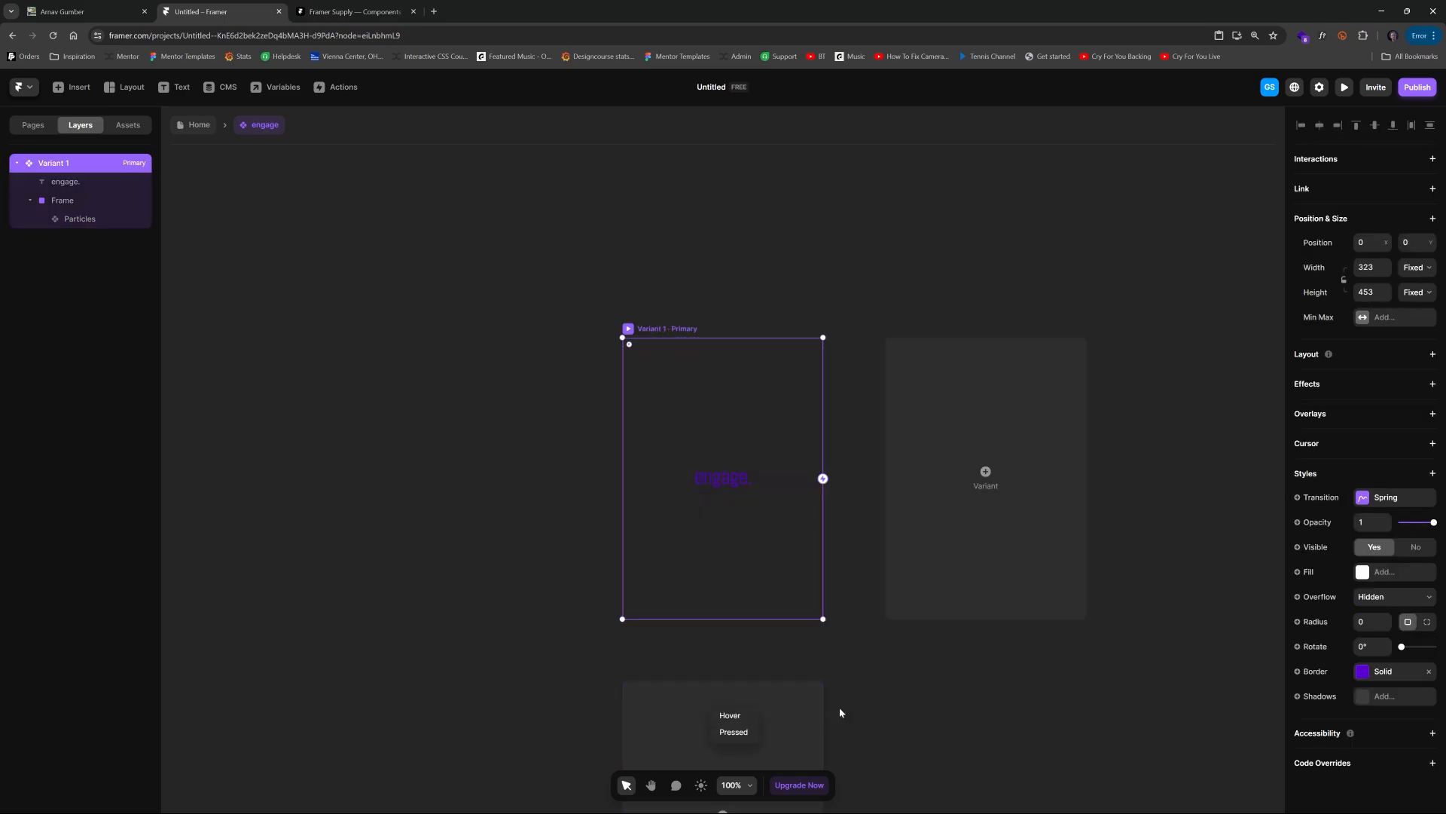
pyautogui.click(730, 715)
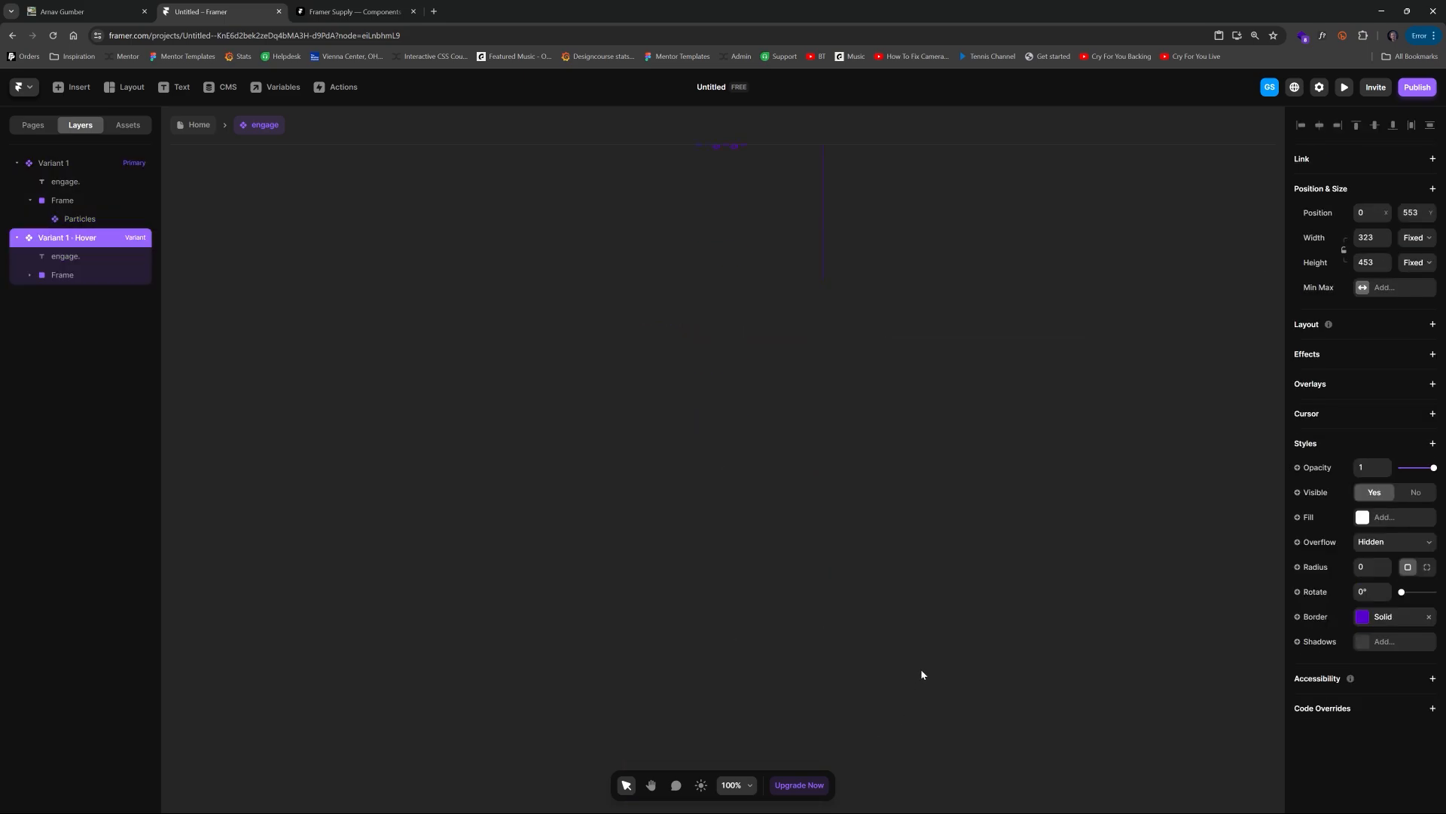
pyautogui.scroll(1, 911, 597)
pyautogui.scroll(-2, 879, 621)
pyautogui.scroll(3, 878, 622)
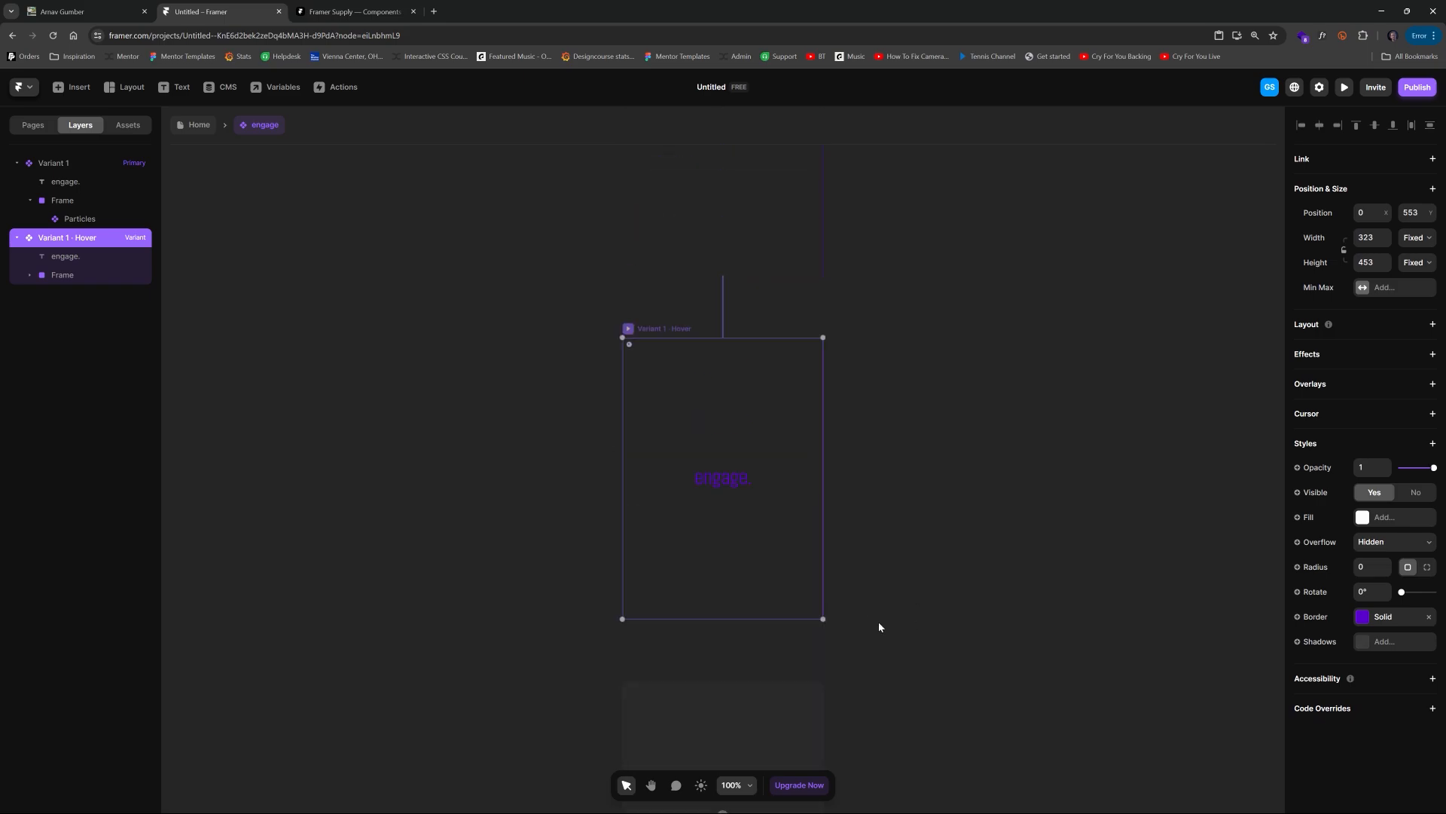
# Step: Set the Particles opacity to 1 in the Hover variant
pyautogui.click(57, 276)
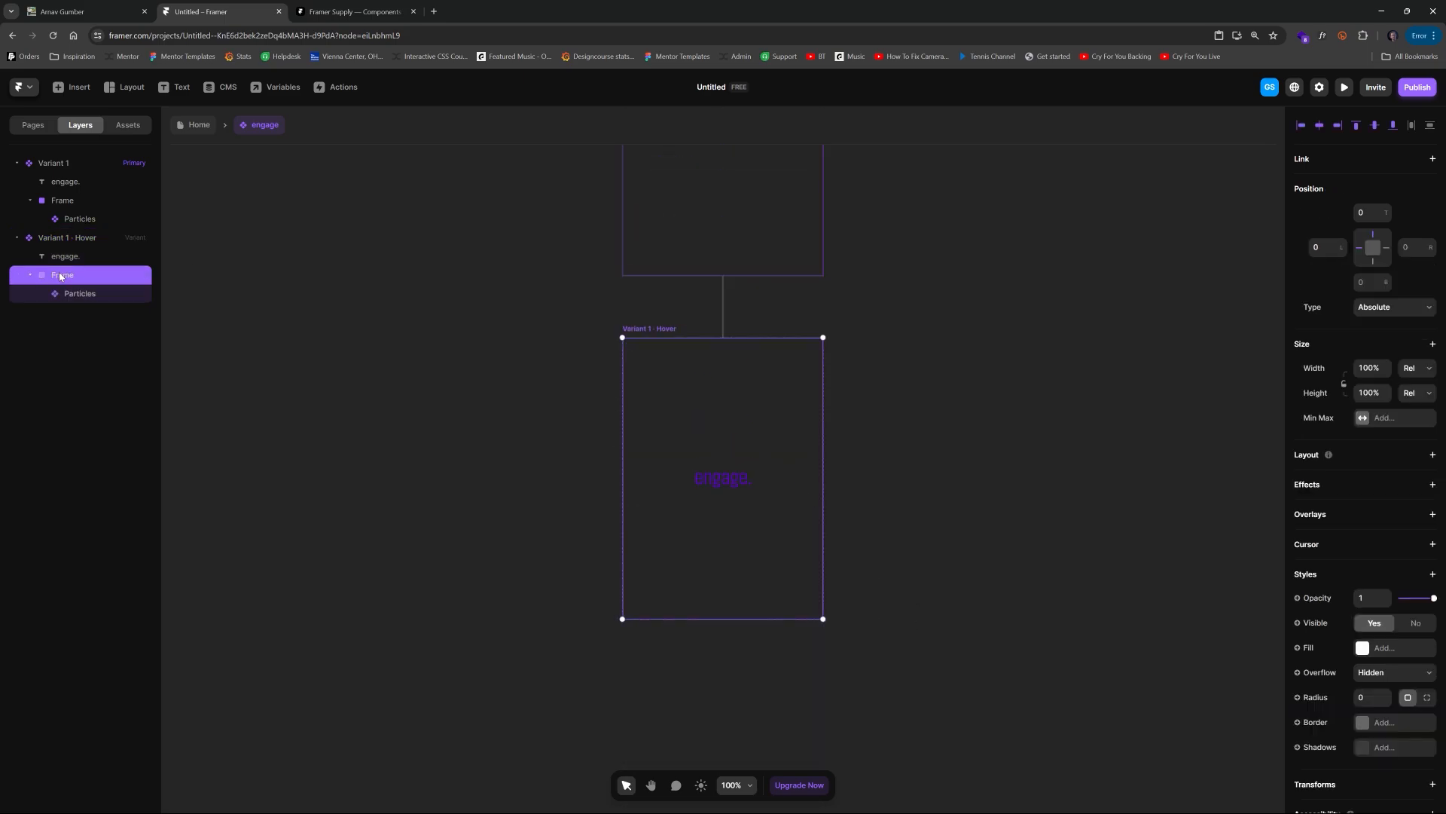
pyautogui.click(30, 275)
pyautogui.click(75, 293)
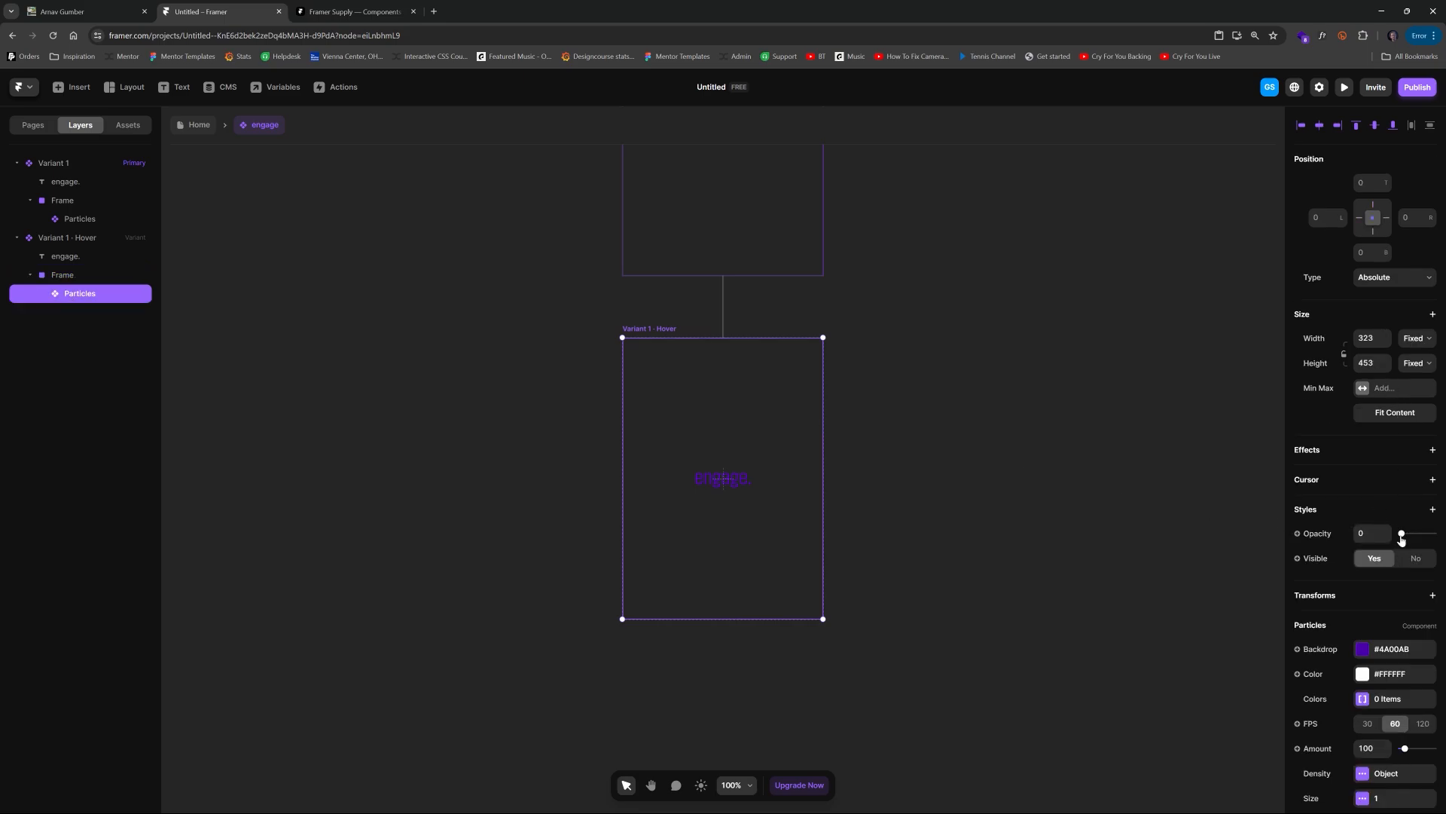
pyautogui.moveTo(1400, 534); pyautogui.dragTo(1433, 533)
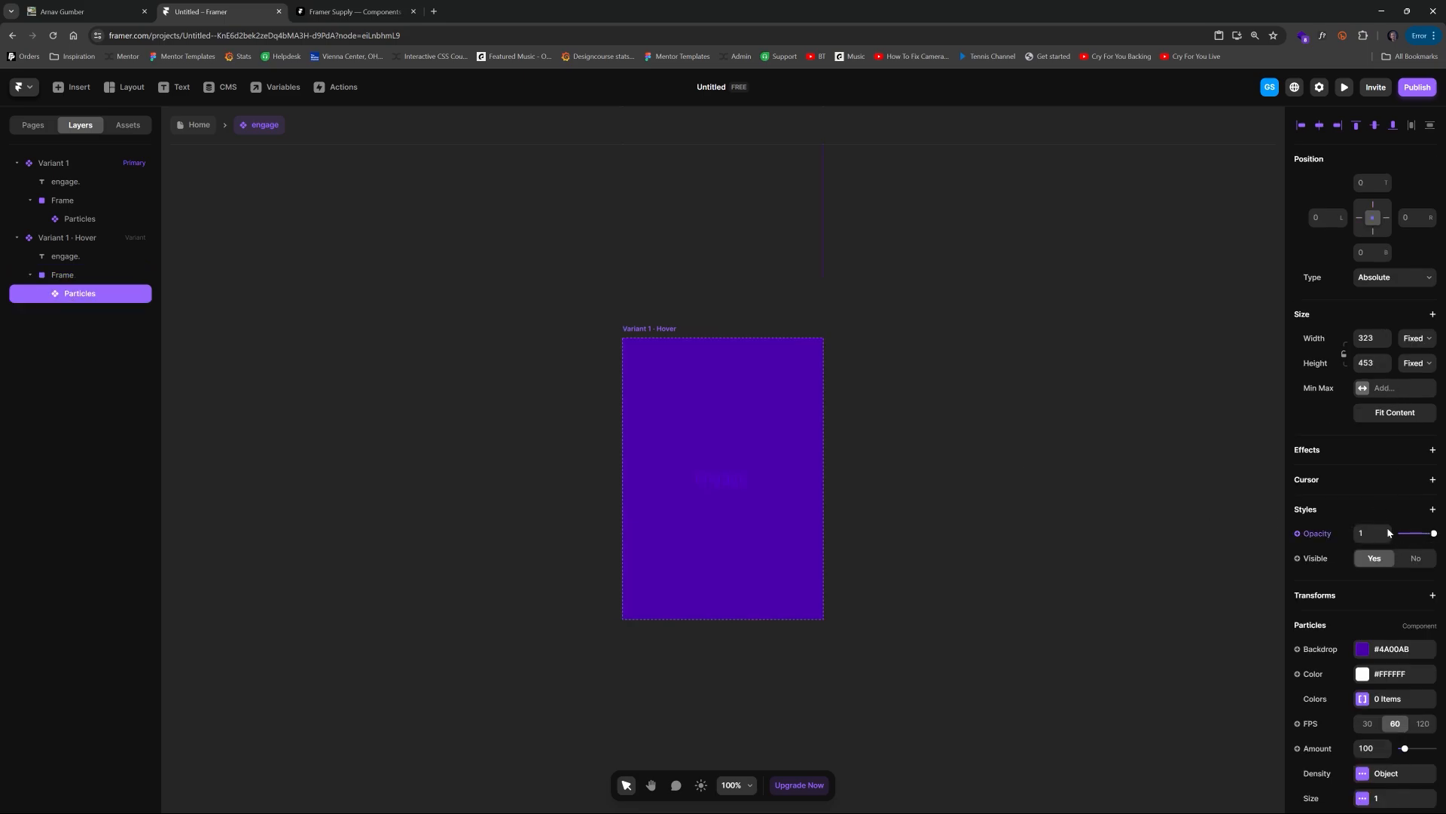
# Step: Change the engage. text colour to #FFFFFF in the Hover variant
pyautogui.click(733, 477)
pyautogui.scroll(-3, 1363, 445)
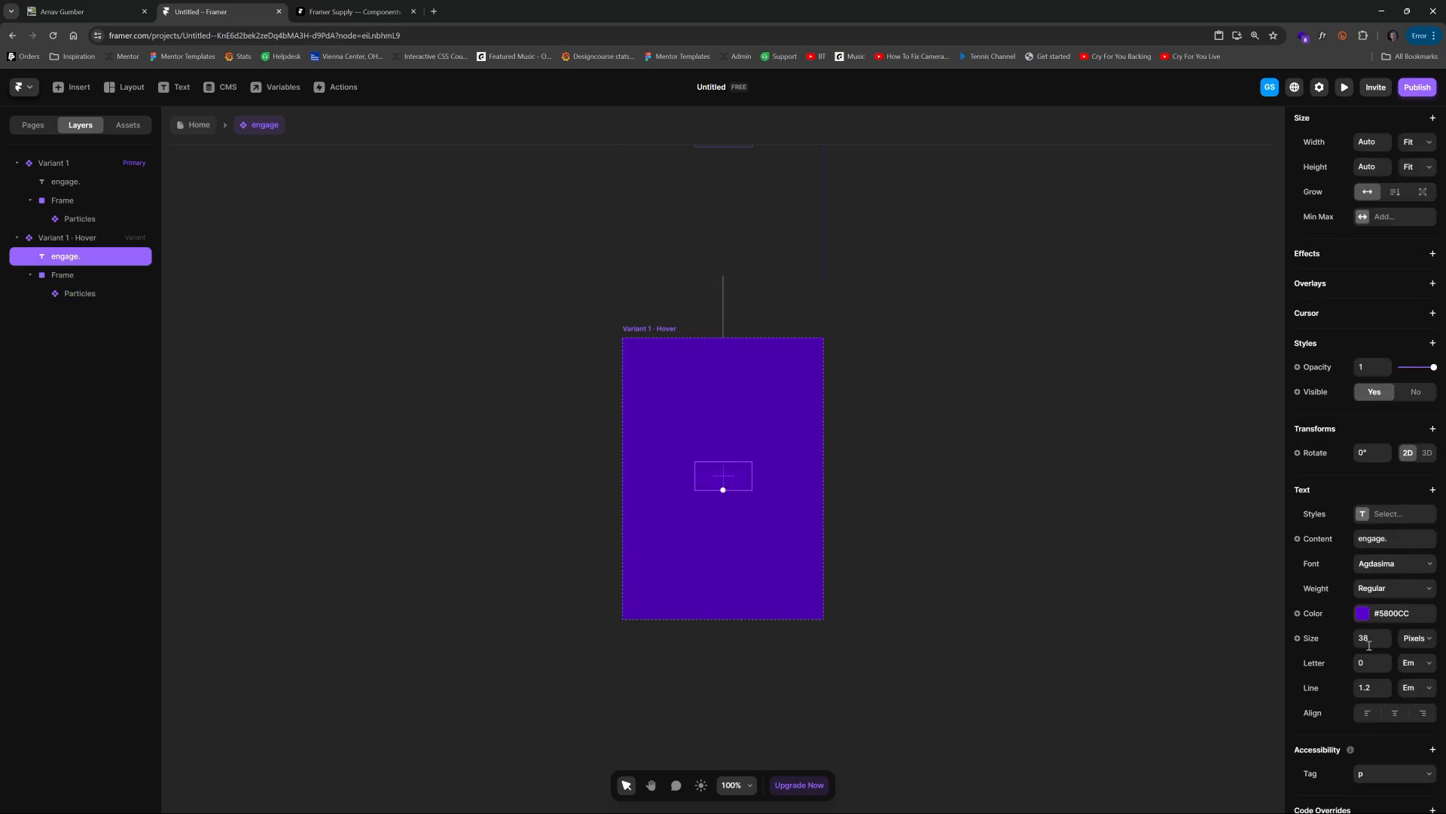
pyautogui.click(1362, 613)
pyautogui.click(1168, 598)
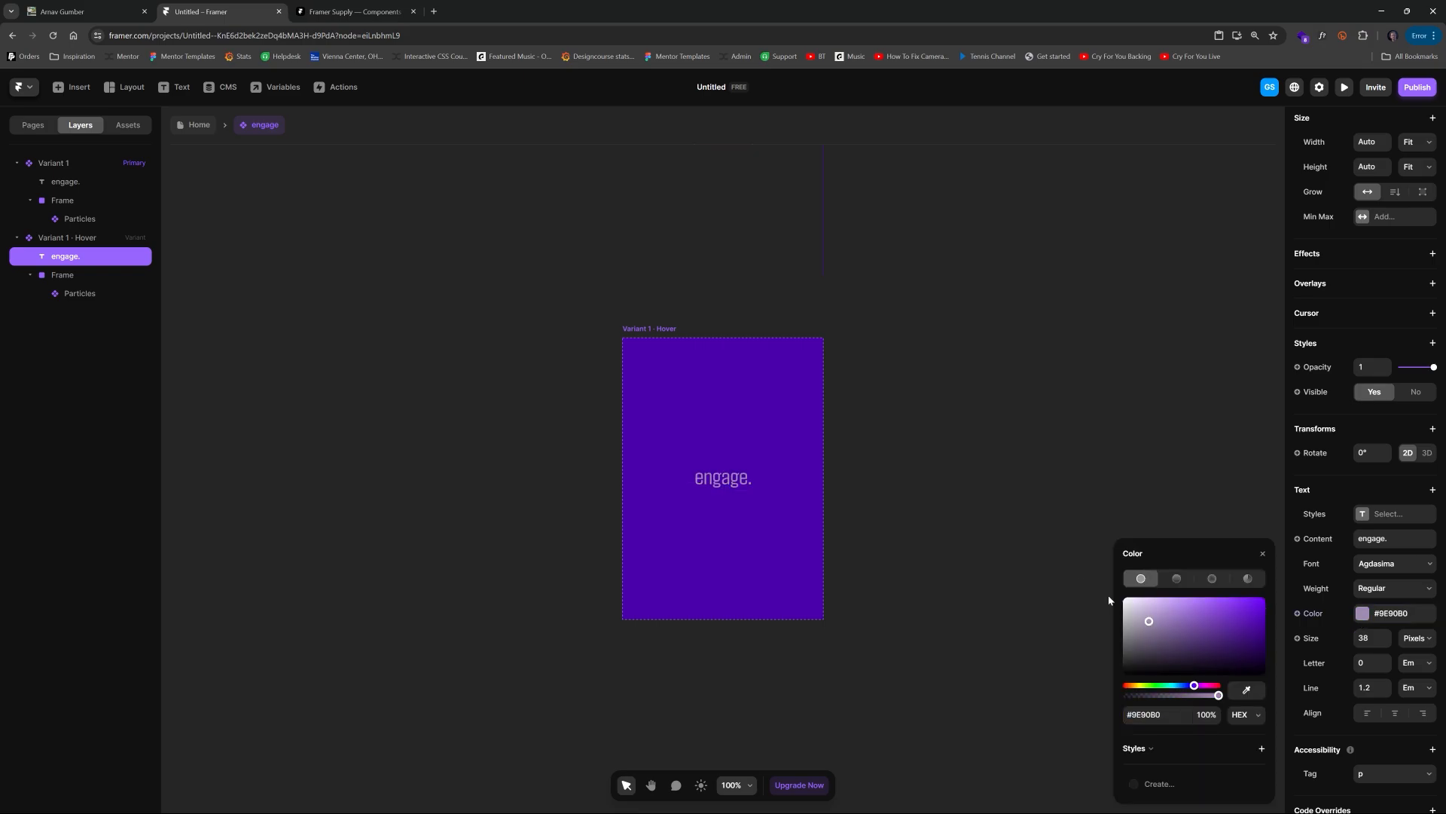
pyautogui.click(1045, 350)
# Step: Preview the page to test the hover effect on the engage card
pyautogui.click(199, 126)
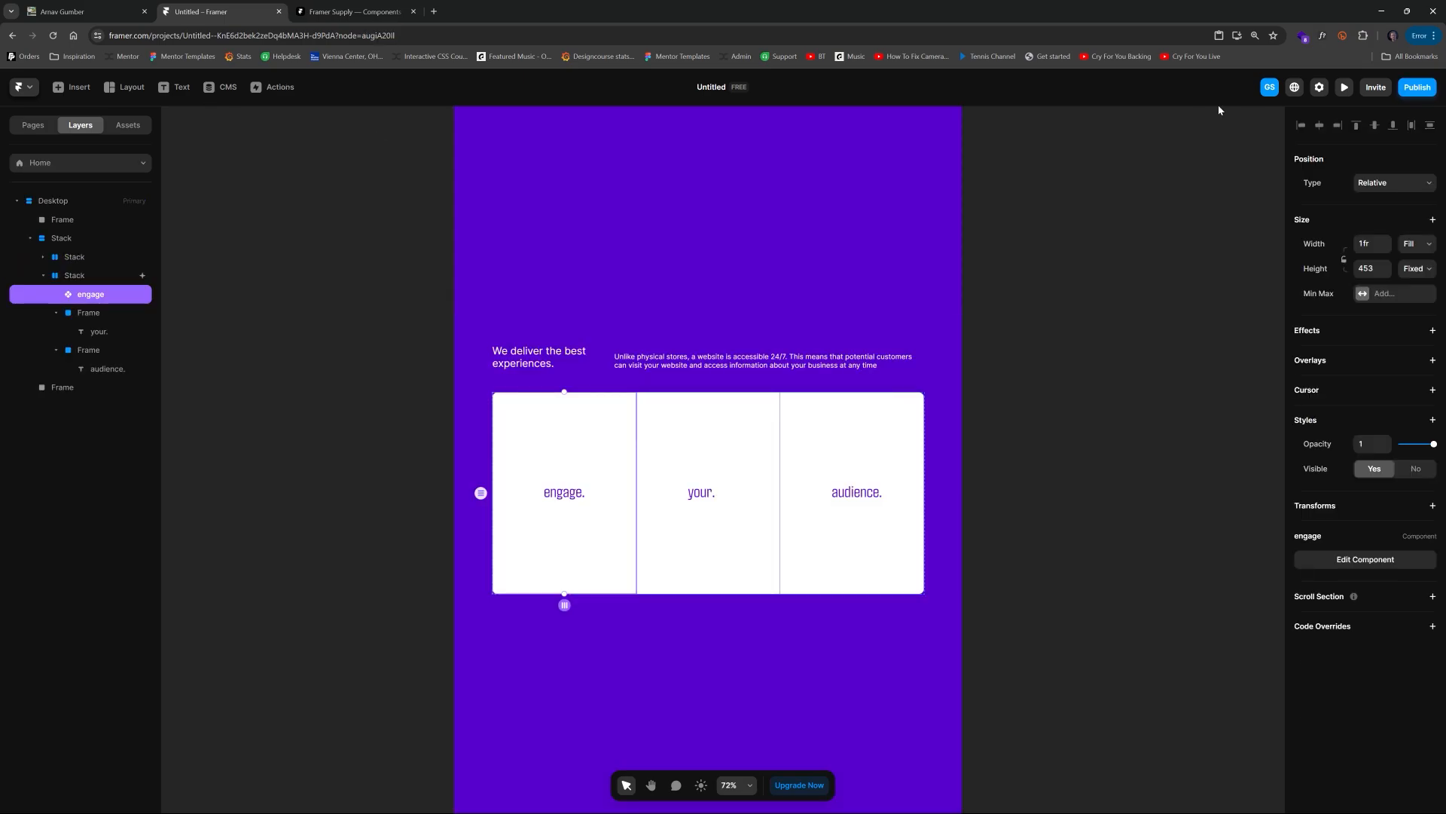
pyautogui.click(1347, 87)
pyautogui.scroll(-3, 939, 320)
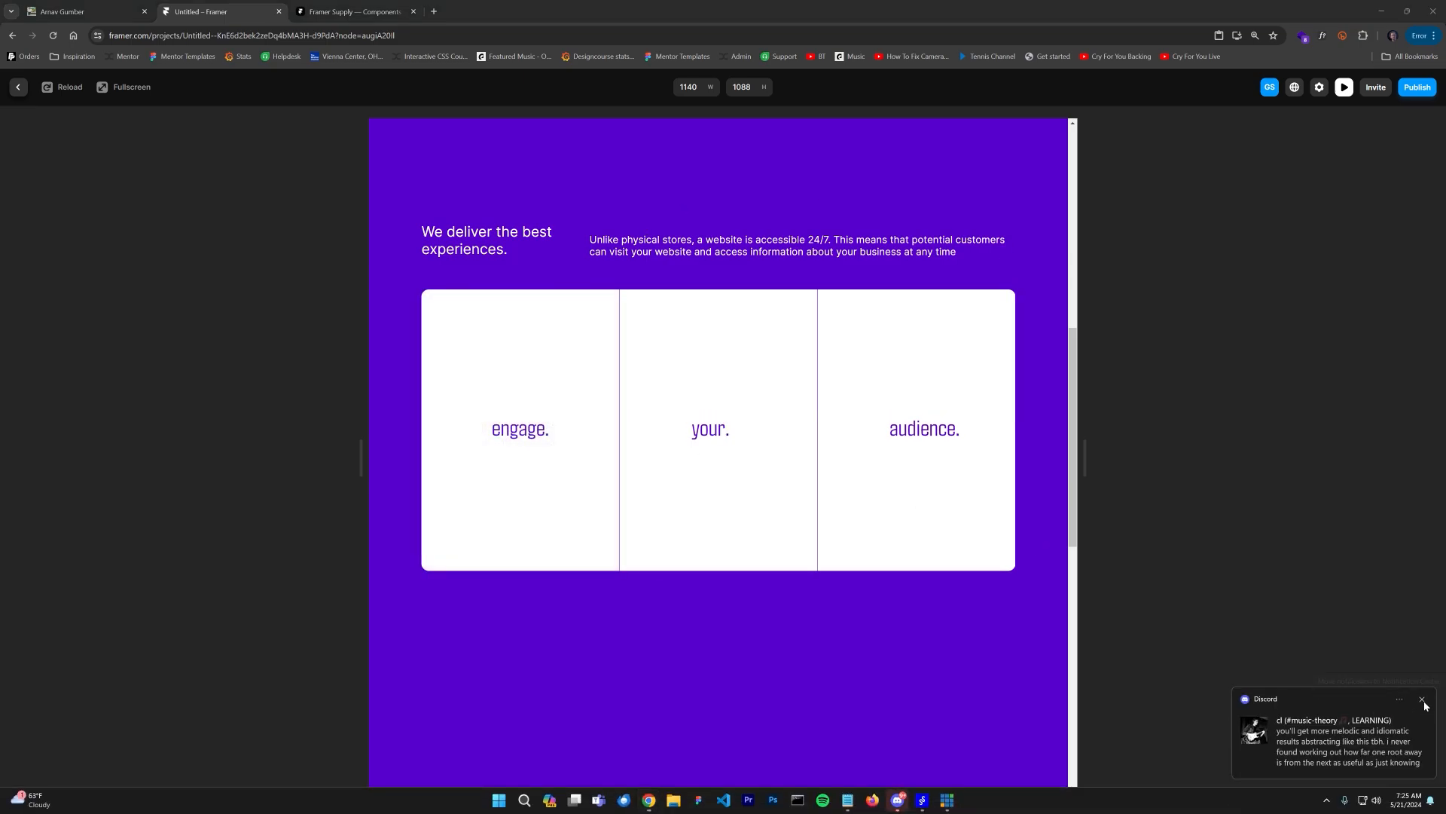
pyautogui.click(1424, 703)
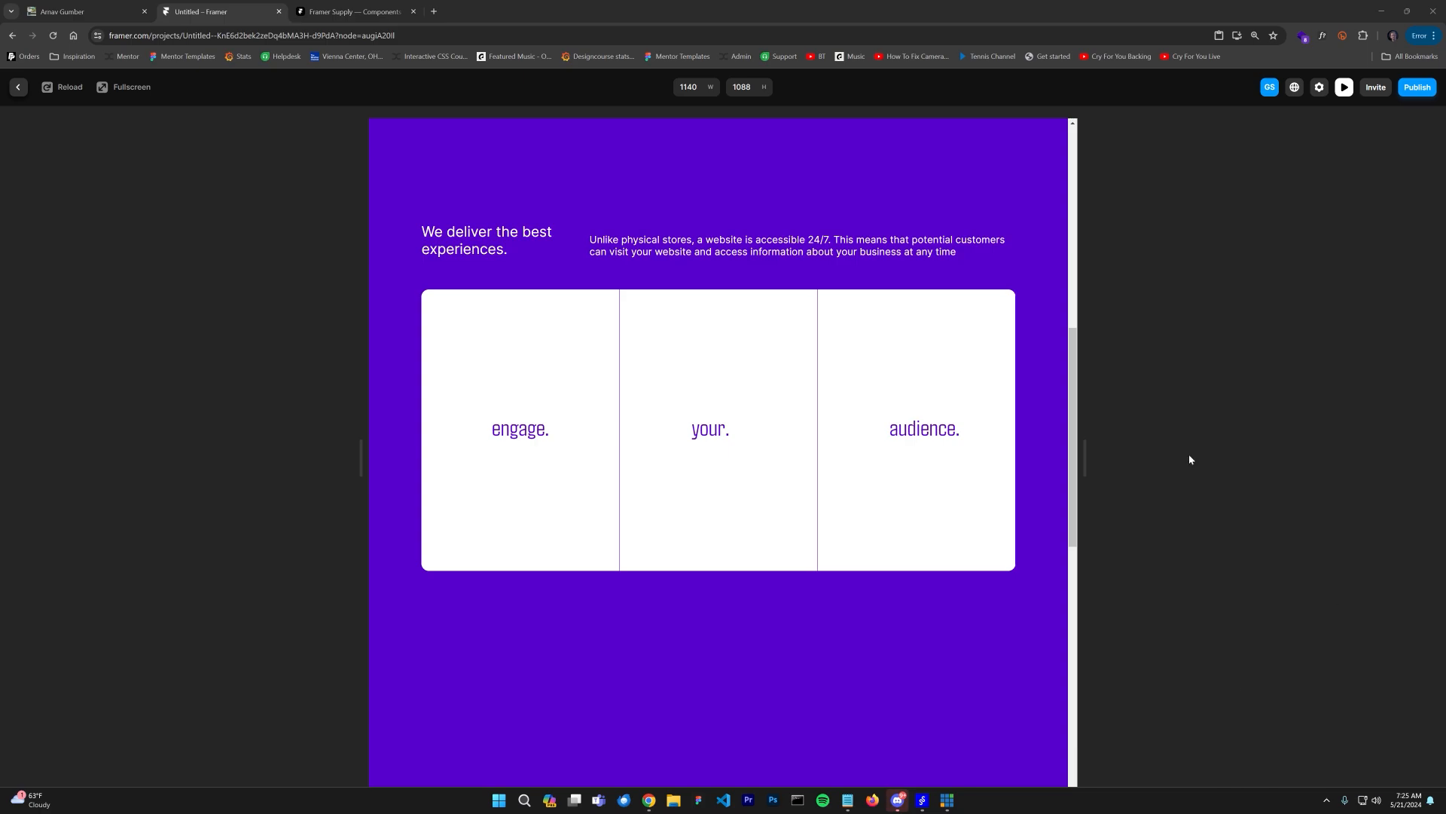
pyautogui.click(19, 87)
# Step: Delete the your. and audience. frames from the card row, leaving only the engage component
pyautogui.click(696, 427)
pyautogui.scroll(5, 625, 633)
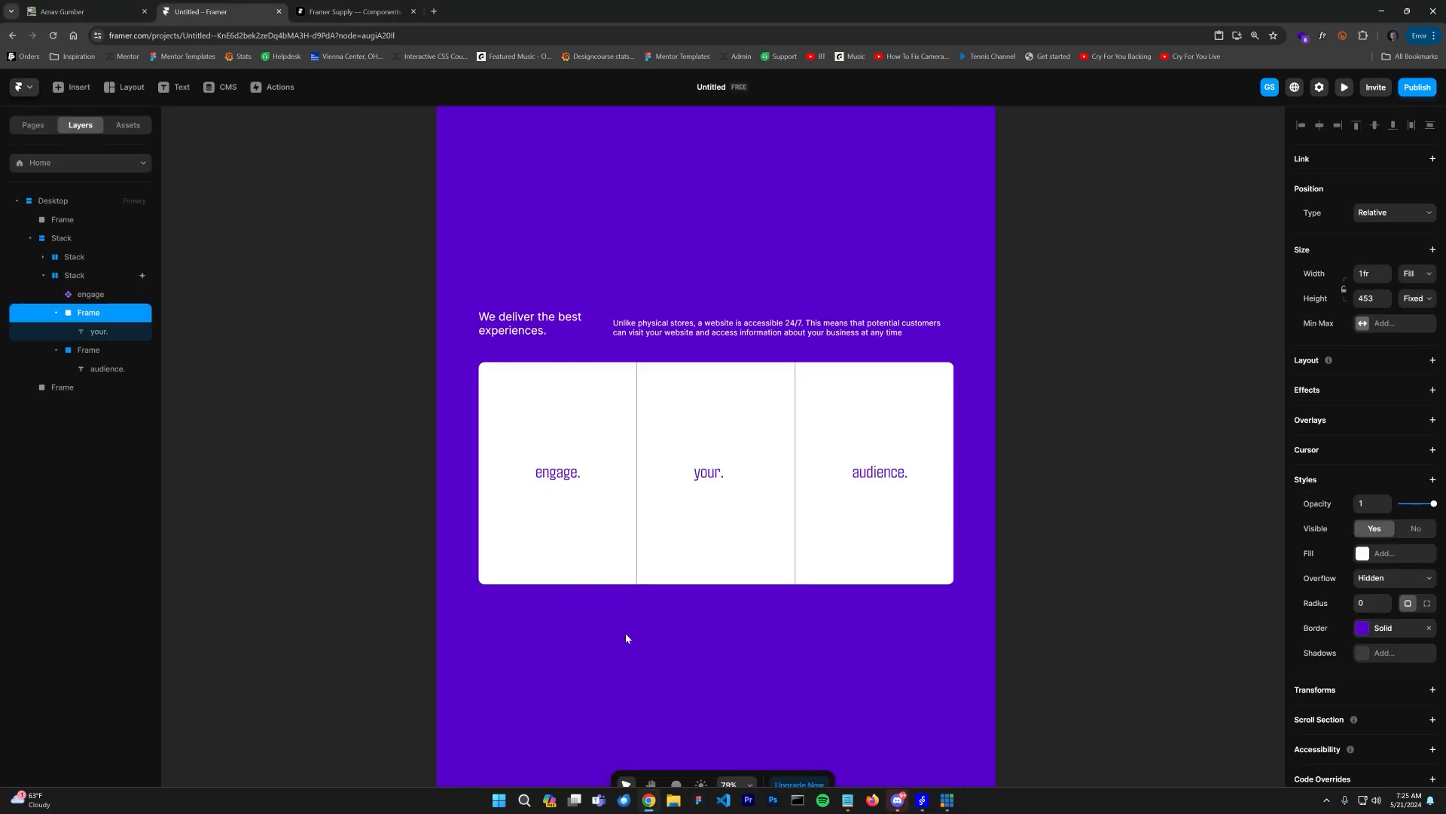
pyautogui.click(567, 352)
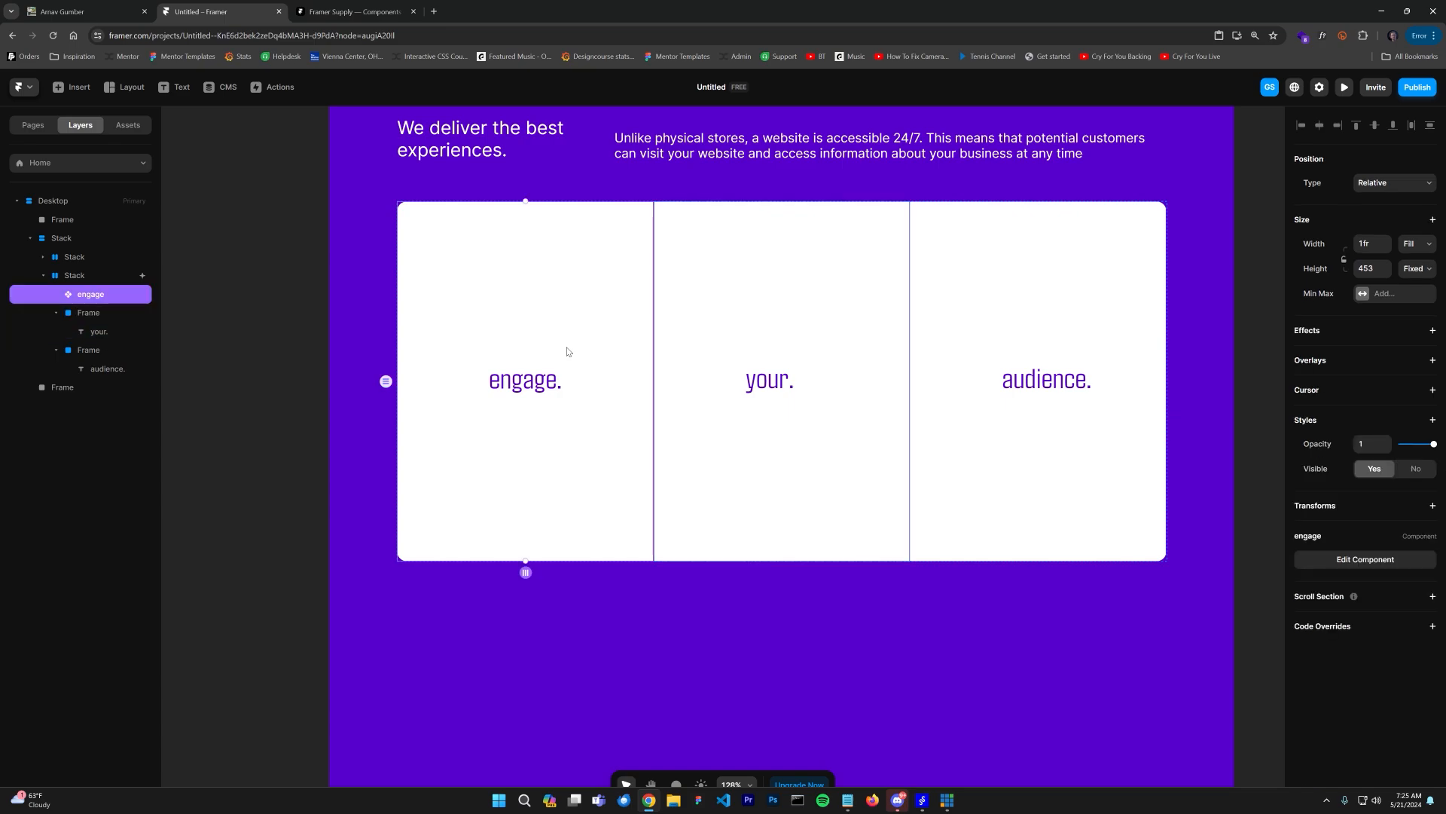
pyautogui.click(800, 348)
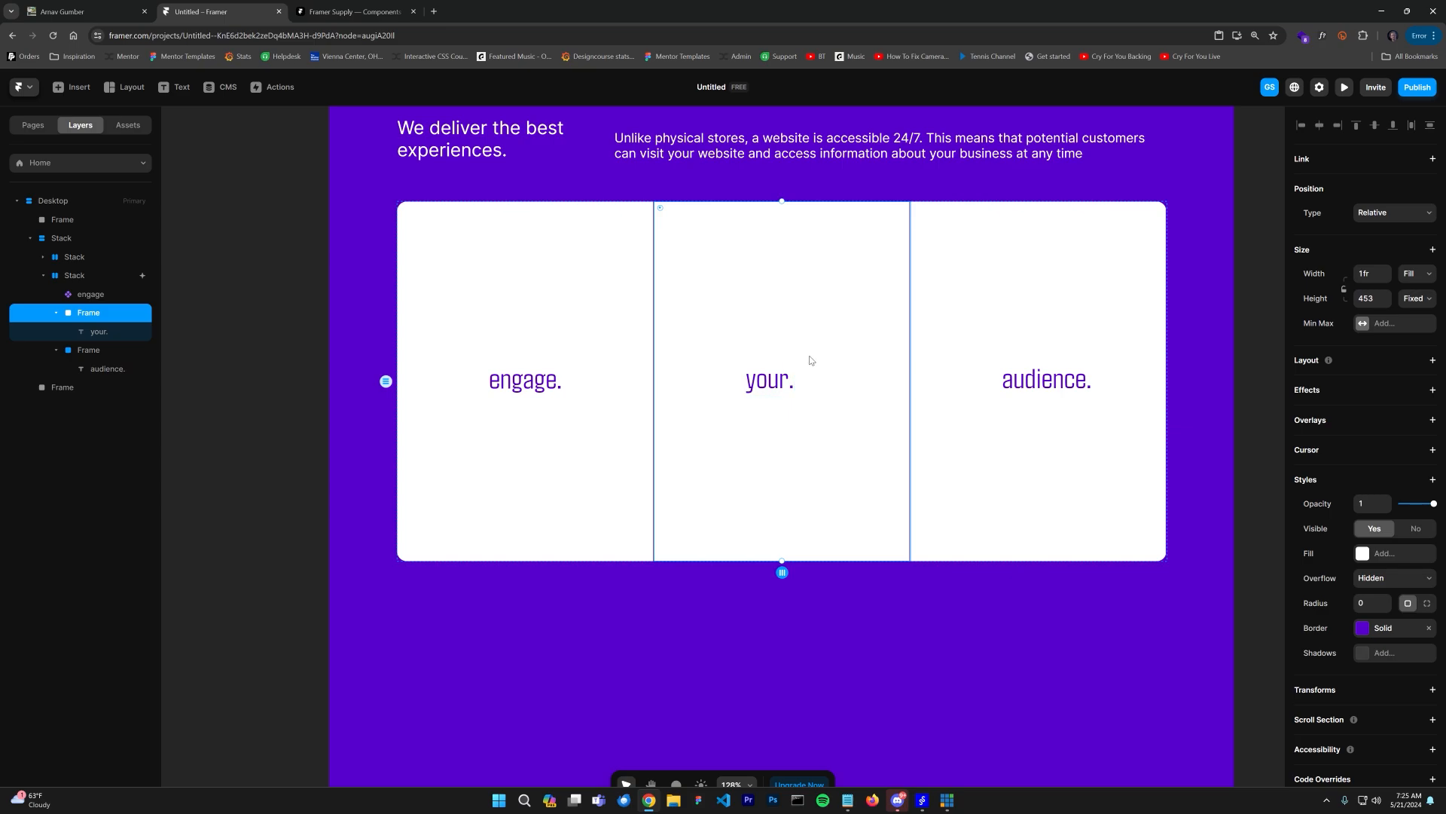
pyautogui.click(95, 295)
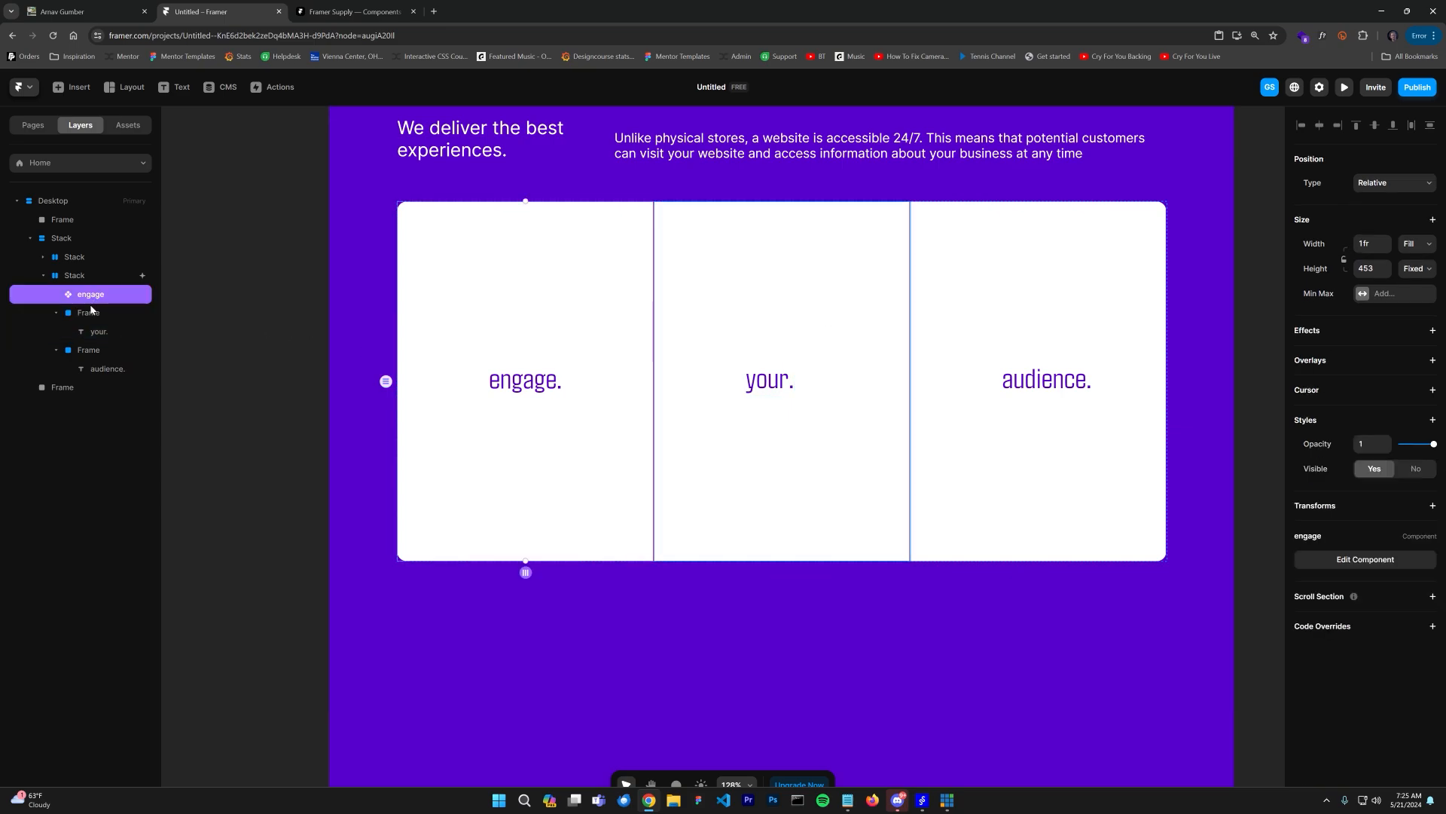
pyautogui.click(91, 315)
pyautogui.press('Delete')
pyautogui.click(88, 313)
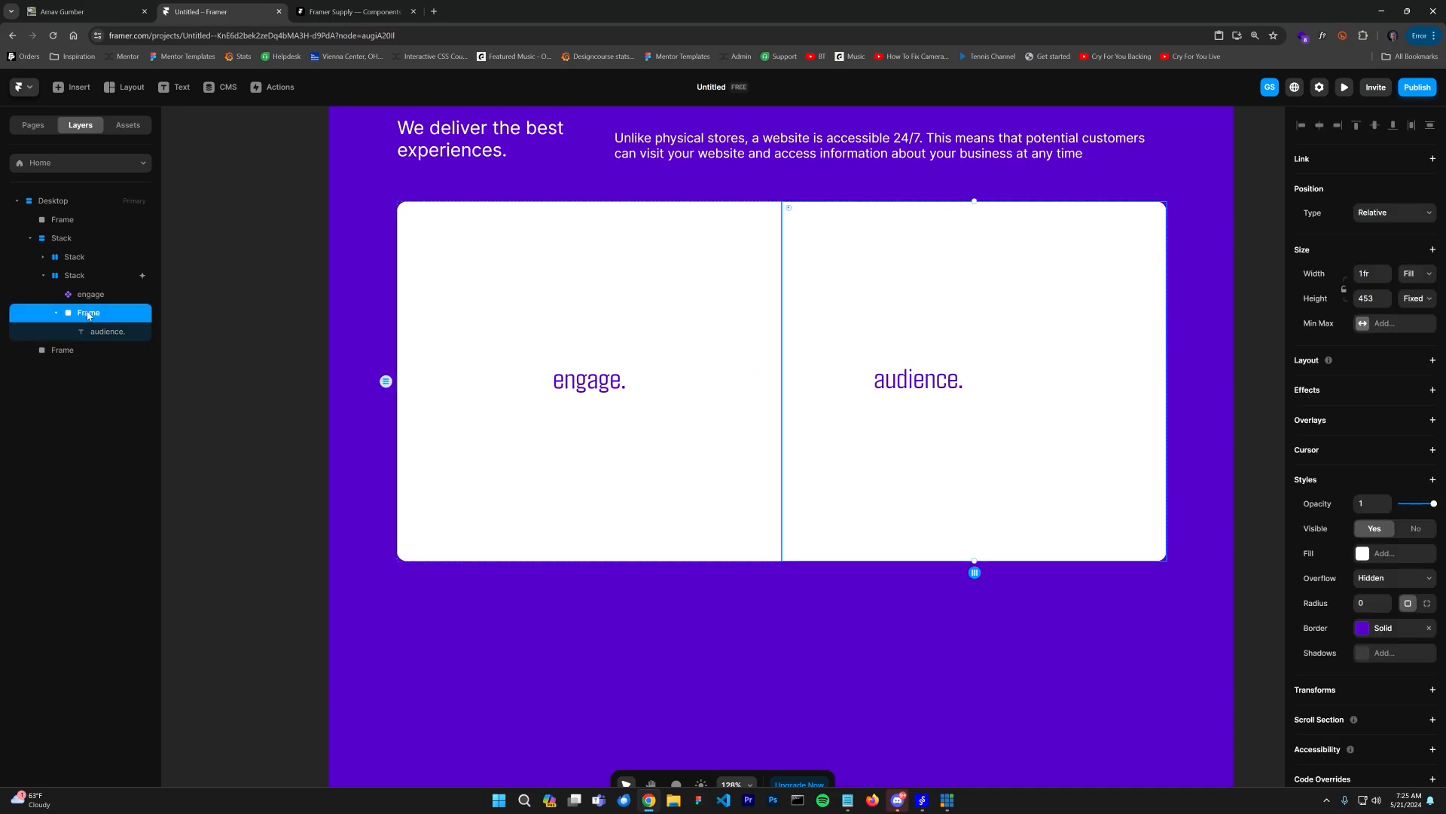
pyautogui.press('Delete')
# Step: Duplicate the engage component instance and detach the copy from its component
pyautogui.click(83, 296)
pyautogui.hotkey('ctrl', 'd')
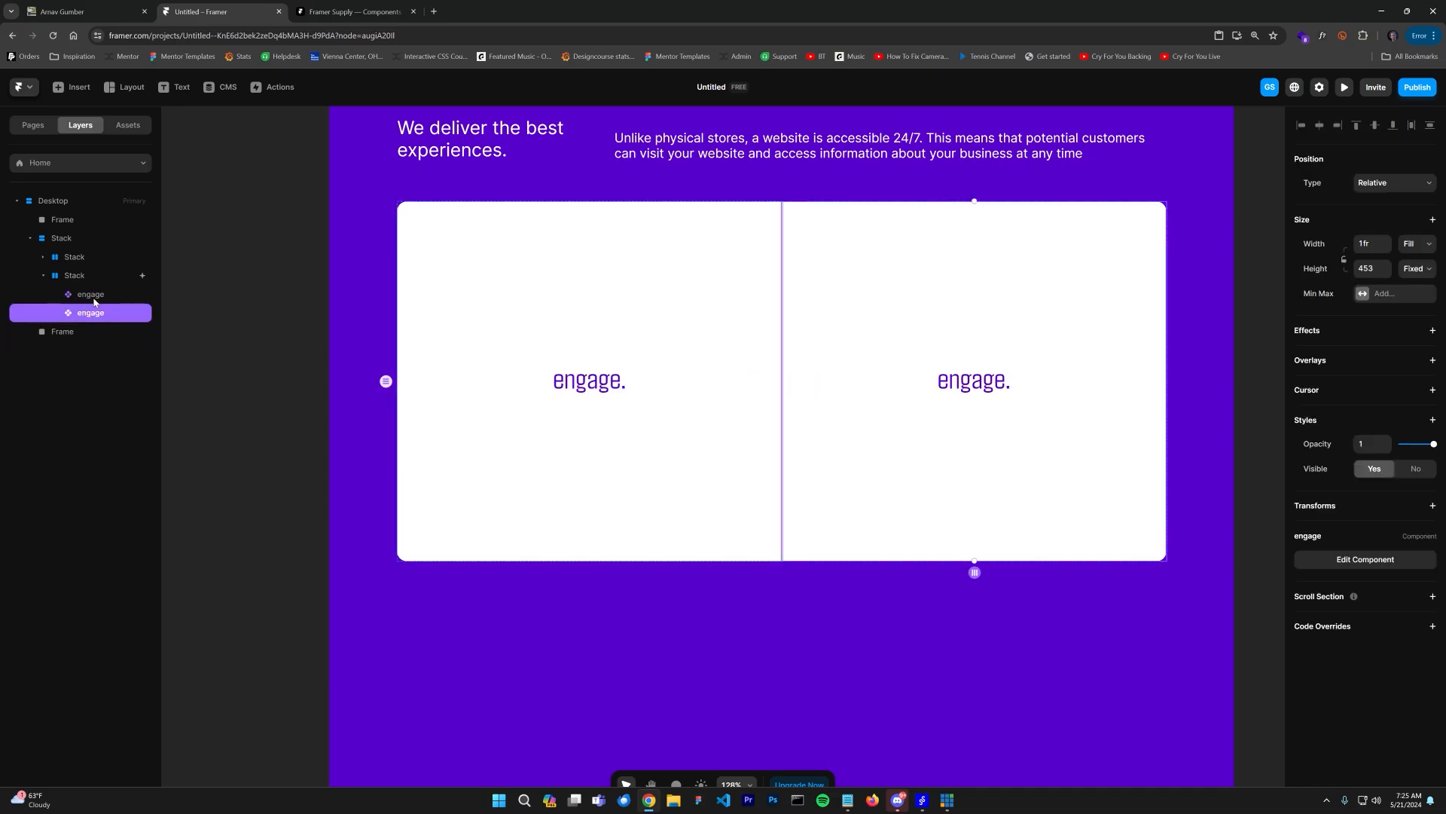
pyautogui.rightClick(95, 315)
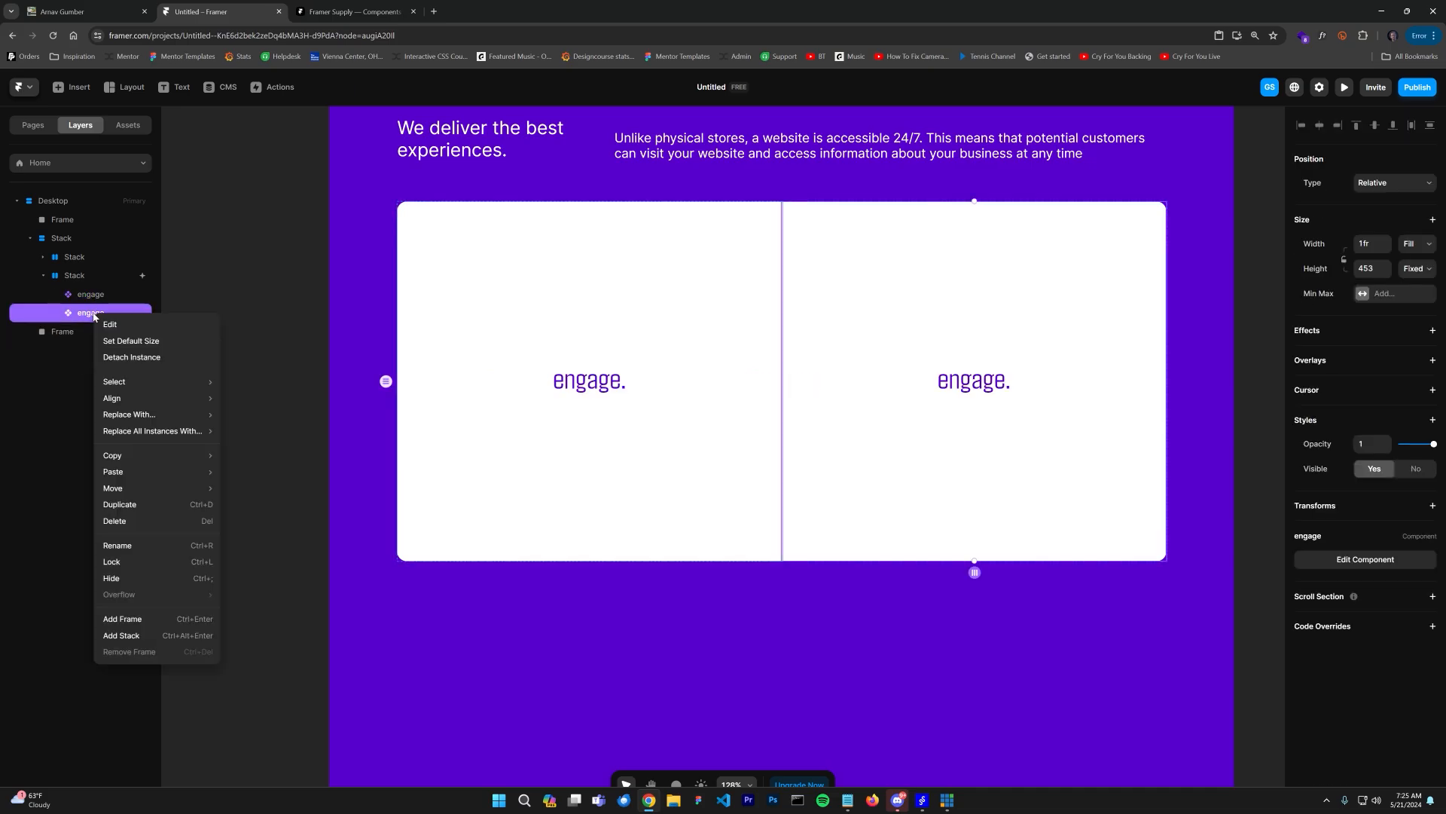
pyautogui.click(130, 357)
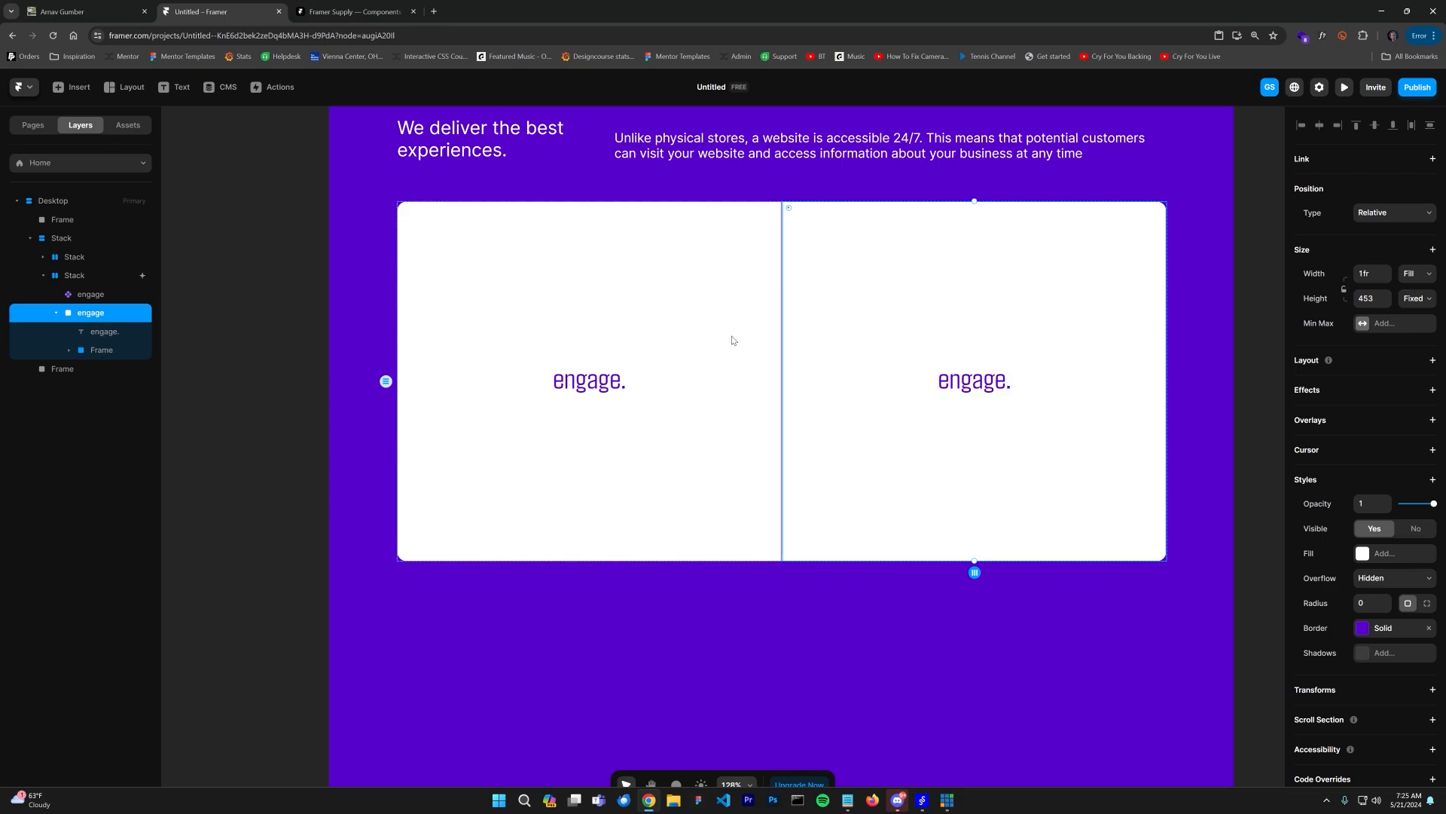
# Step: Create a new component named your. from the detached frame
pyautogui.rightClick(95, 319)
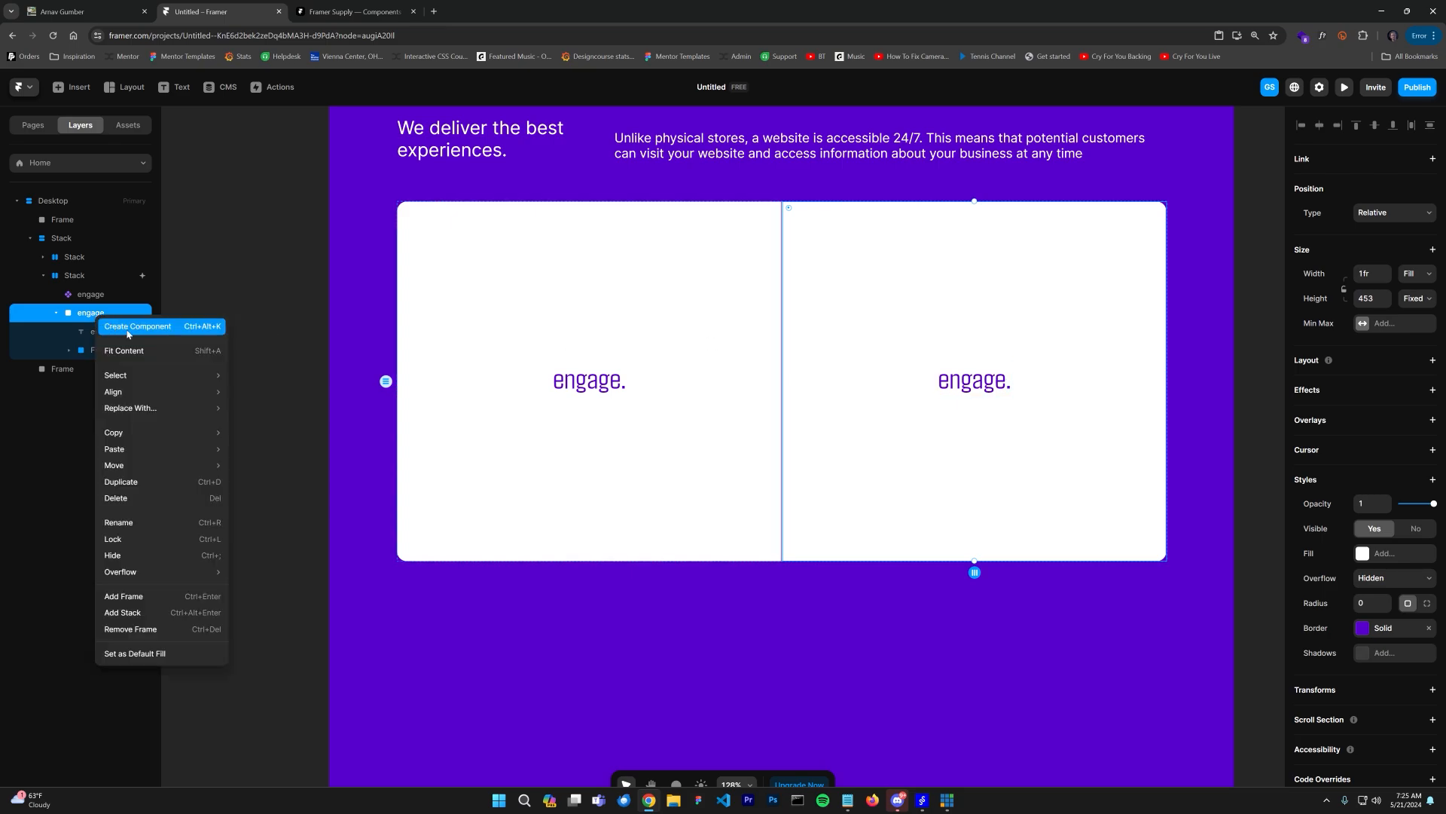
pyautogui.click(128, 327)
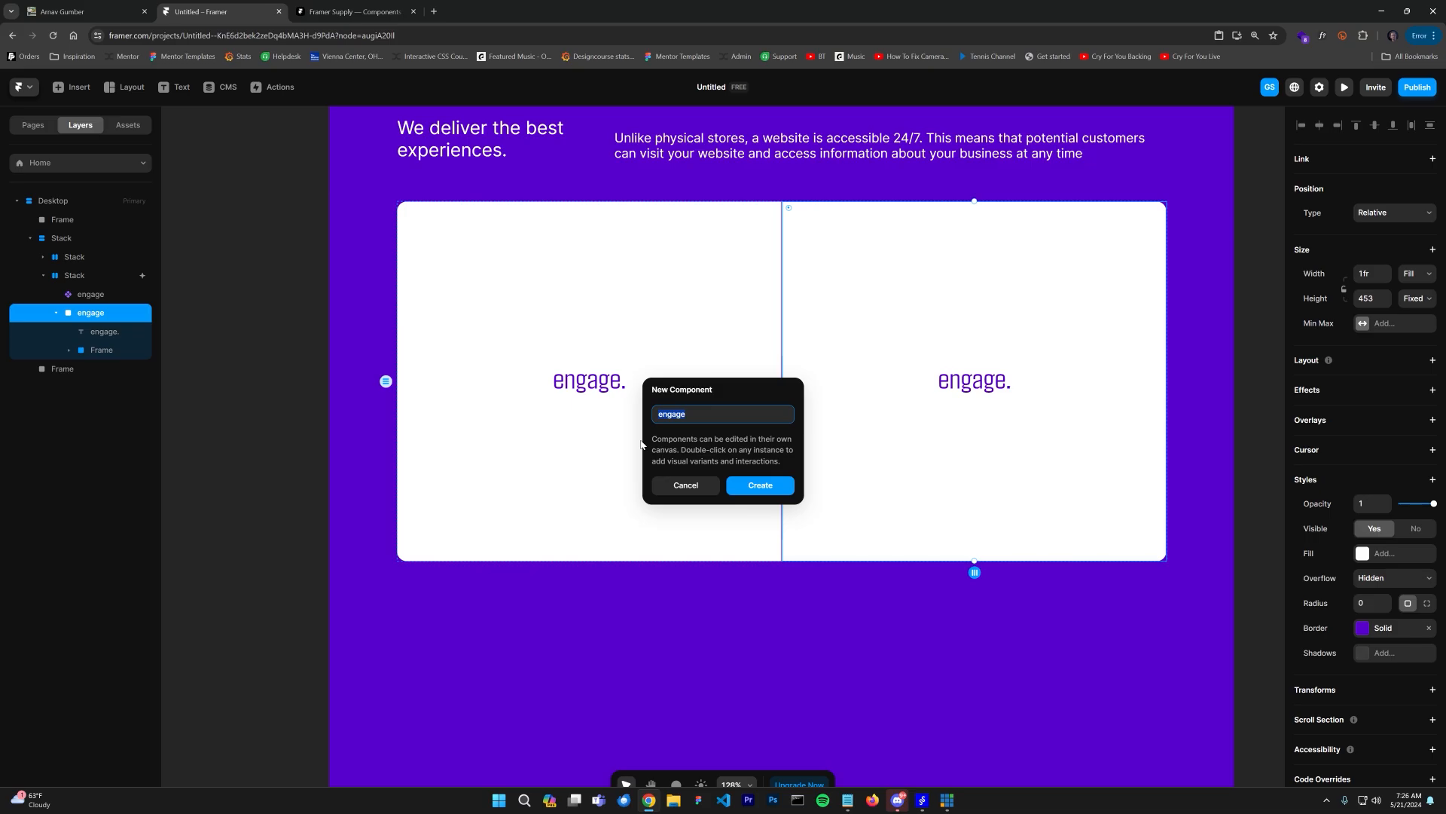
pyautogui.write('your.')
pyautogui.press('Return')
pyautogui.click(701, 484)
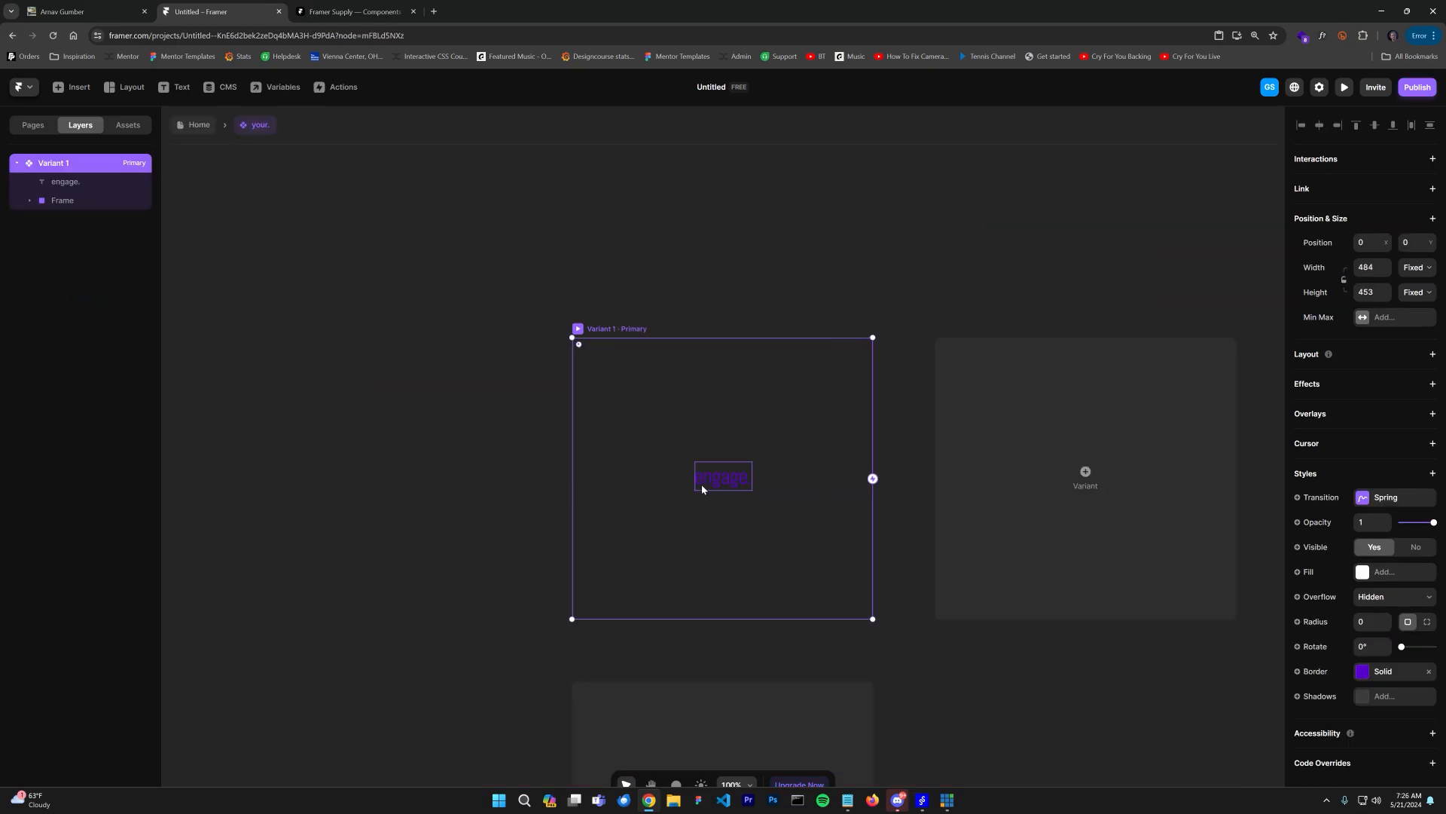
# Step: Change the component's text to your
pyautogui.click(721, 482)
pyautogui.write('your.')
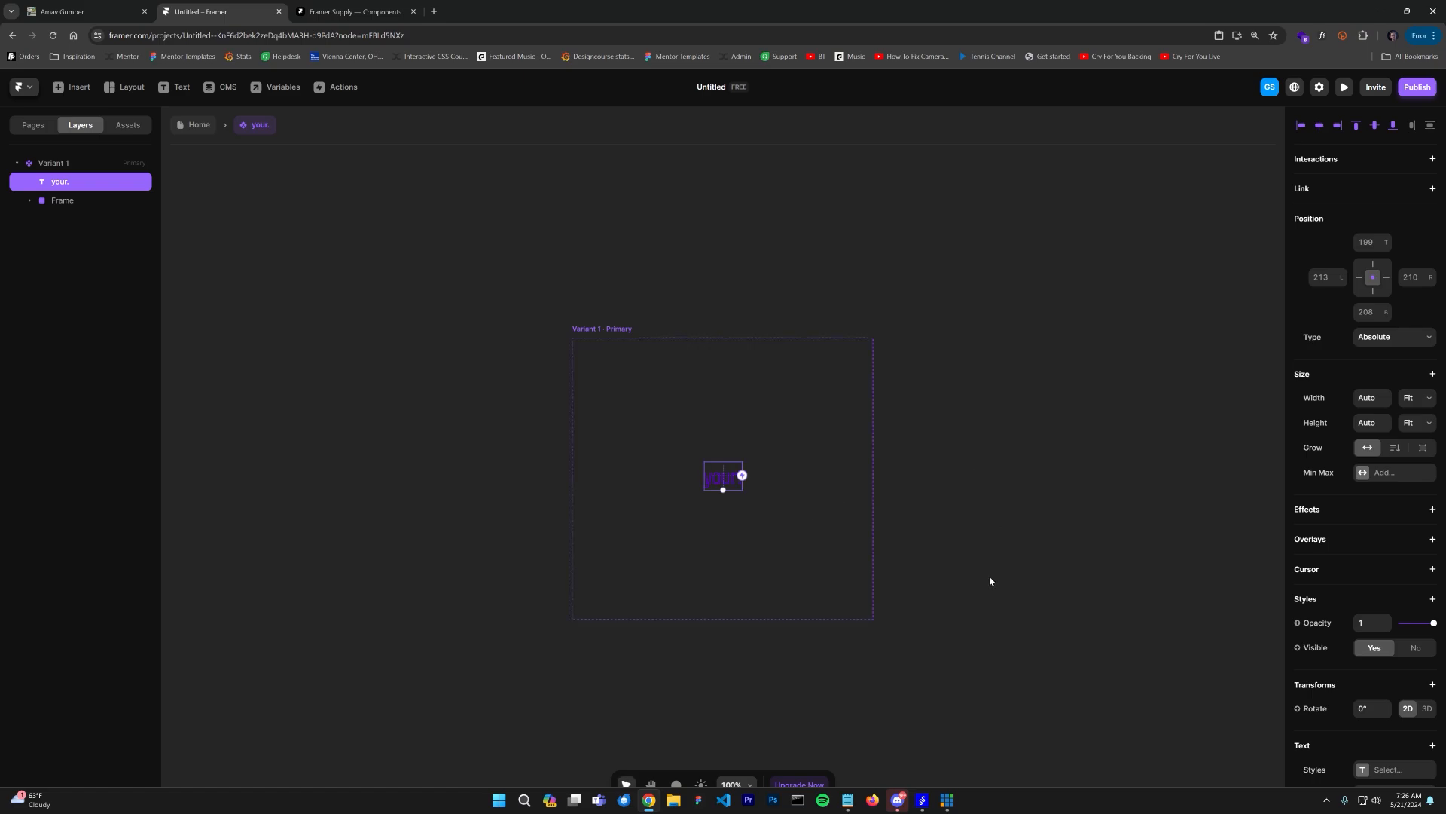
# Step: Remove the Particles layer from the your. component's frame
pyautogui.scroll(-2, 979, 603)
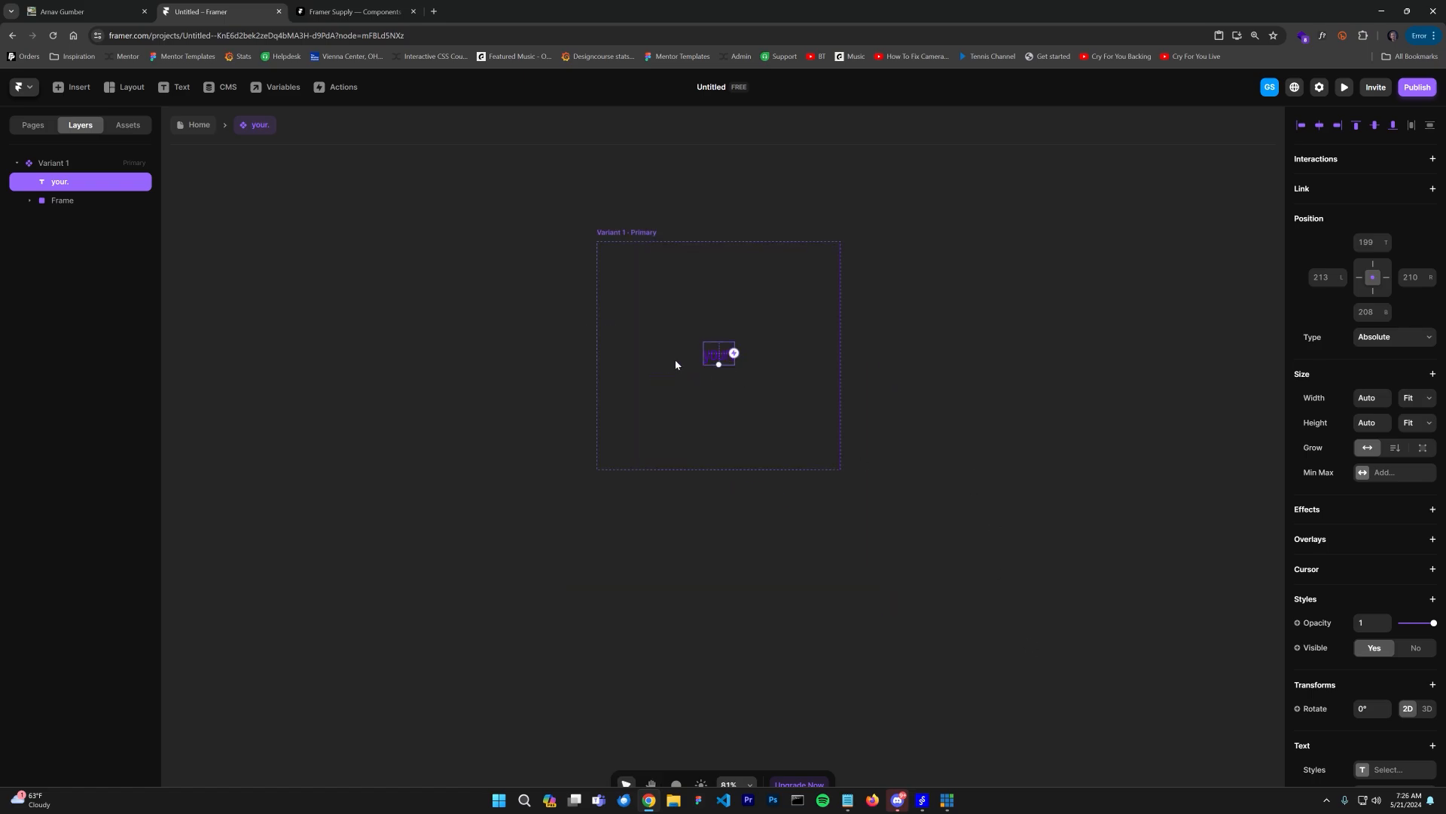
pyautogui.click(580, 339)
pyautogui.click(623, 233)
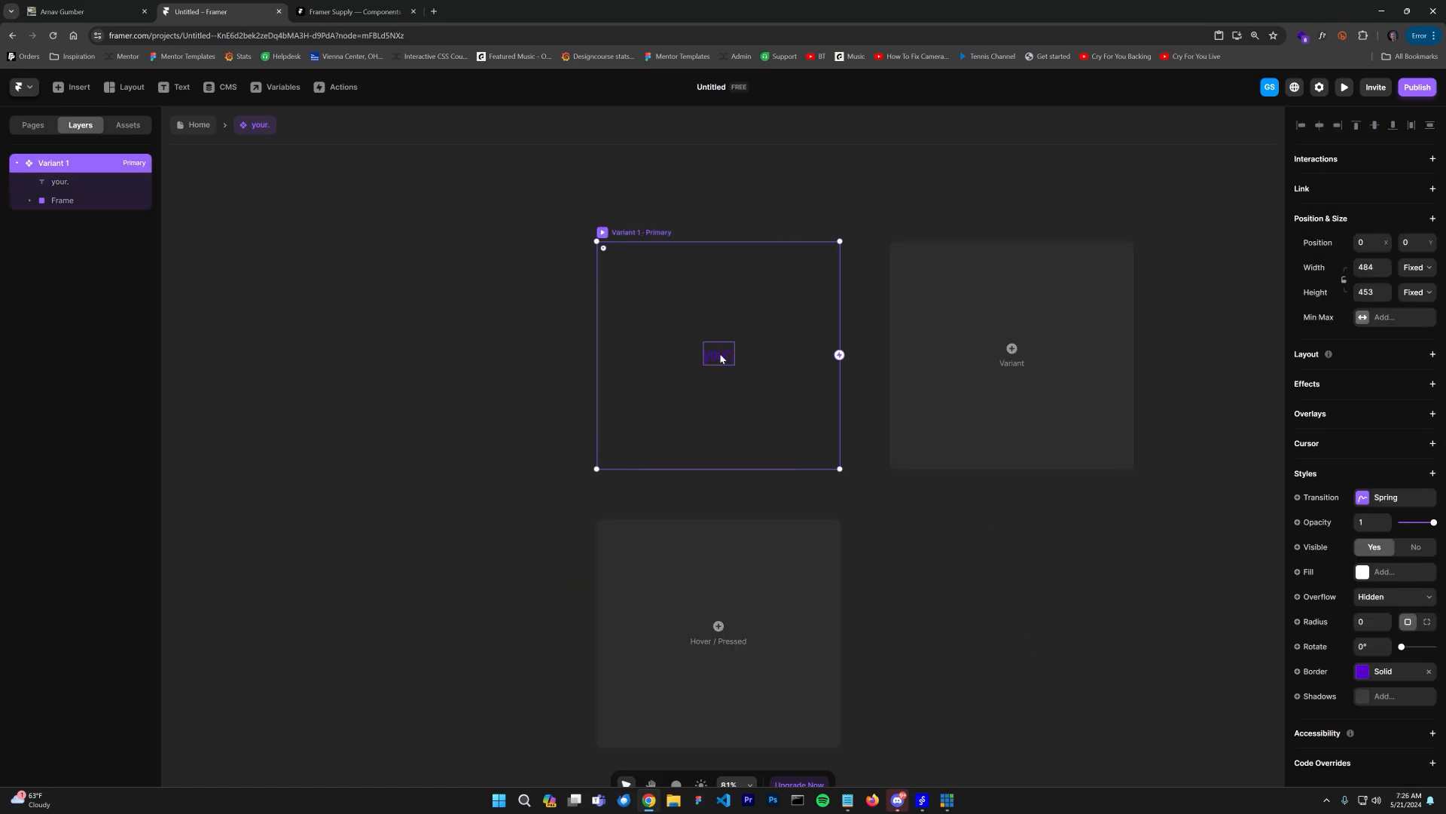
pyautogui.hotkey('ctrl', 'v')
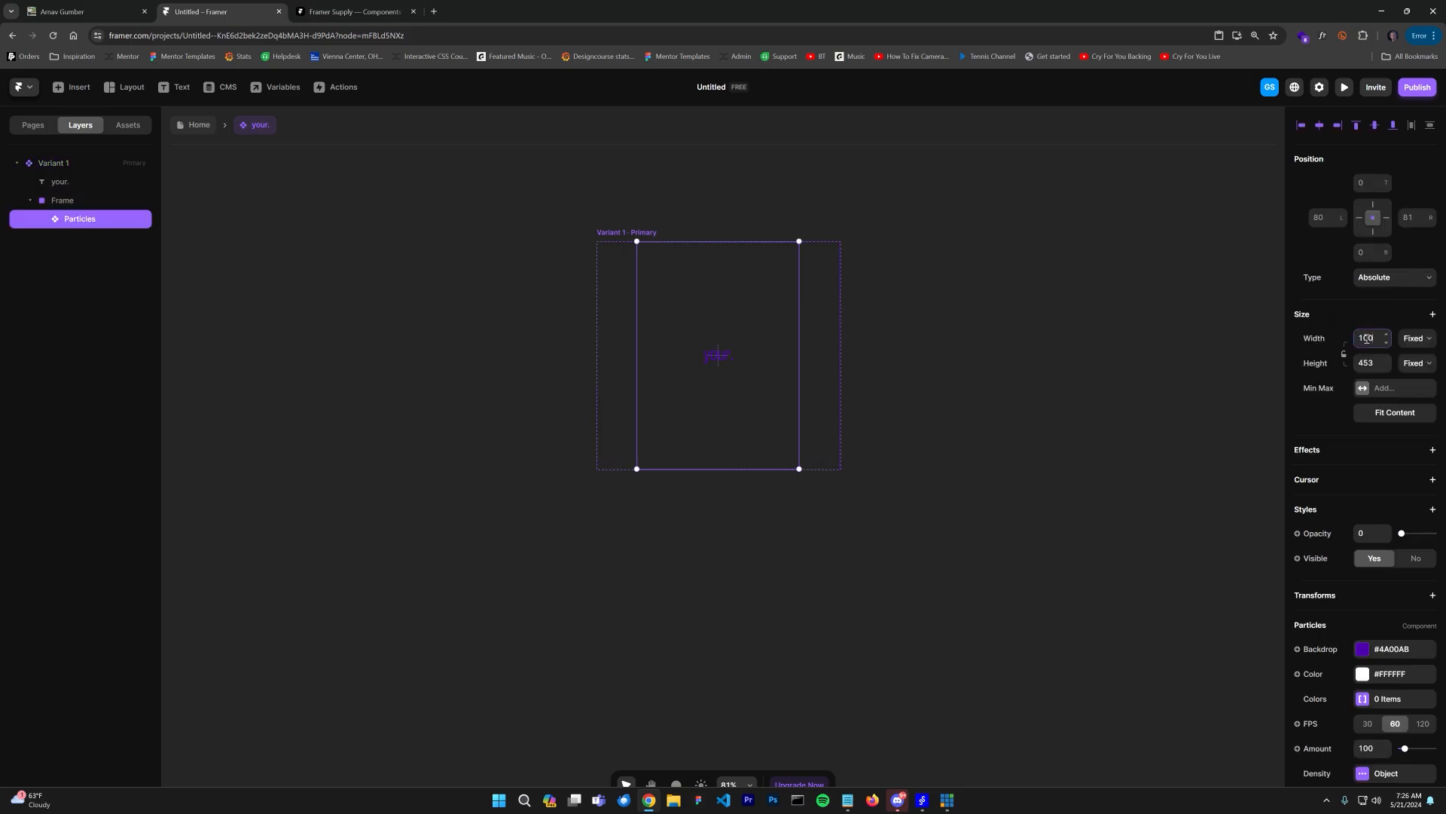
pyautogui.click(85, 220)
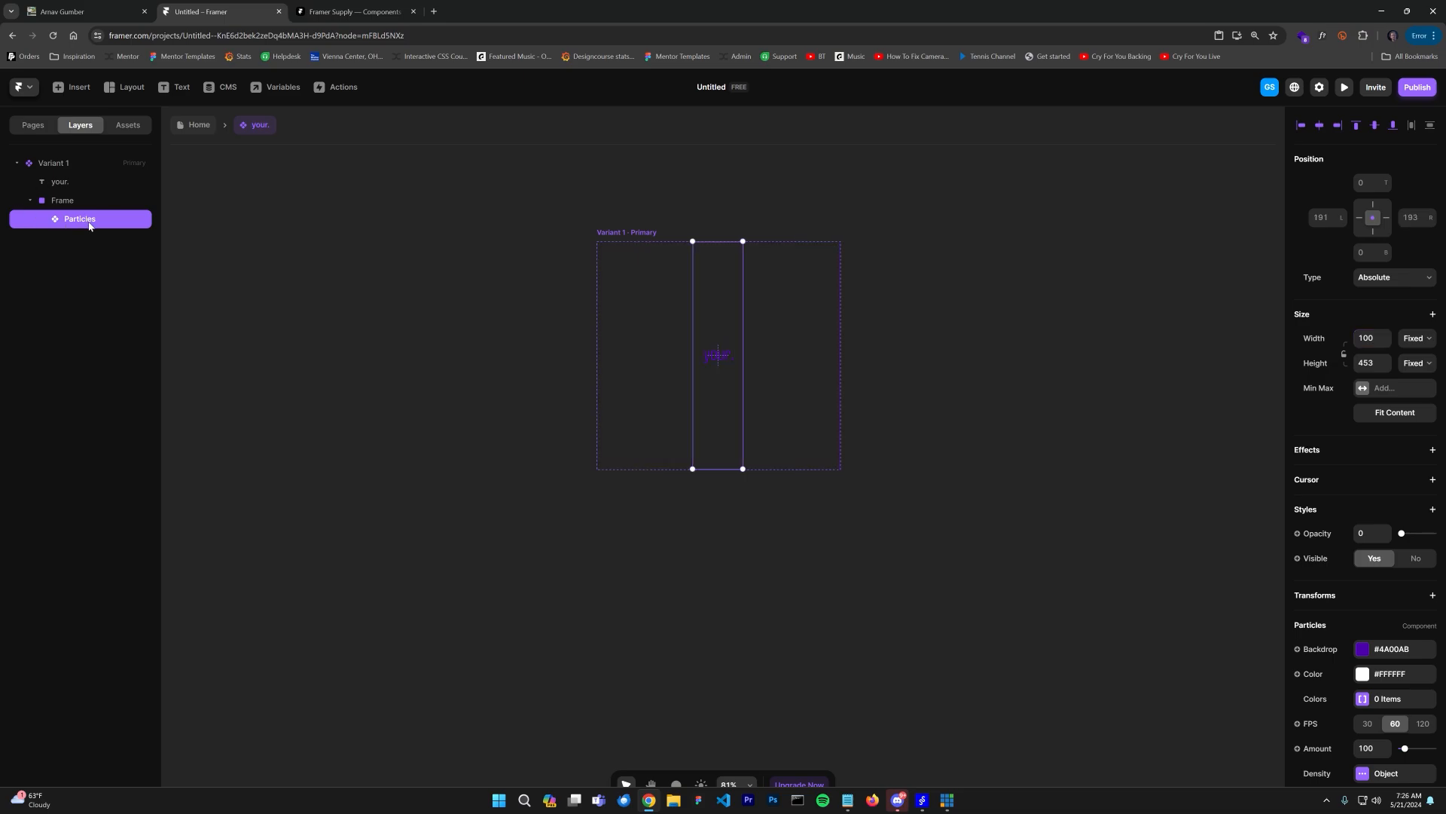
pyautogui.press('Delete')
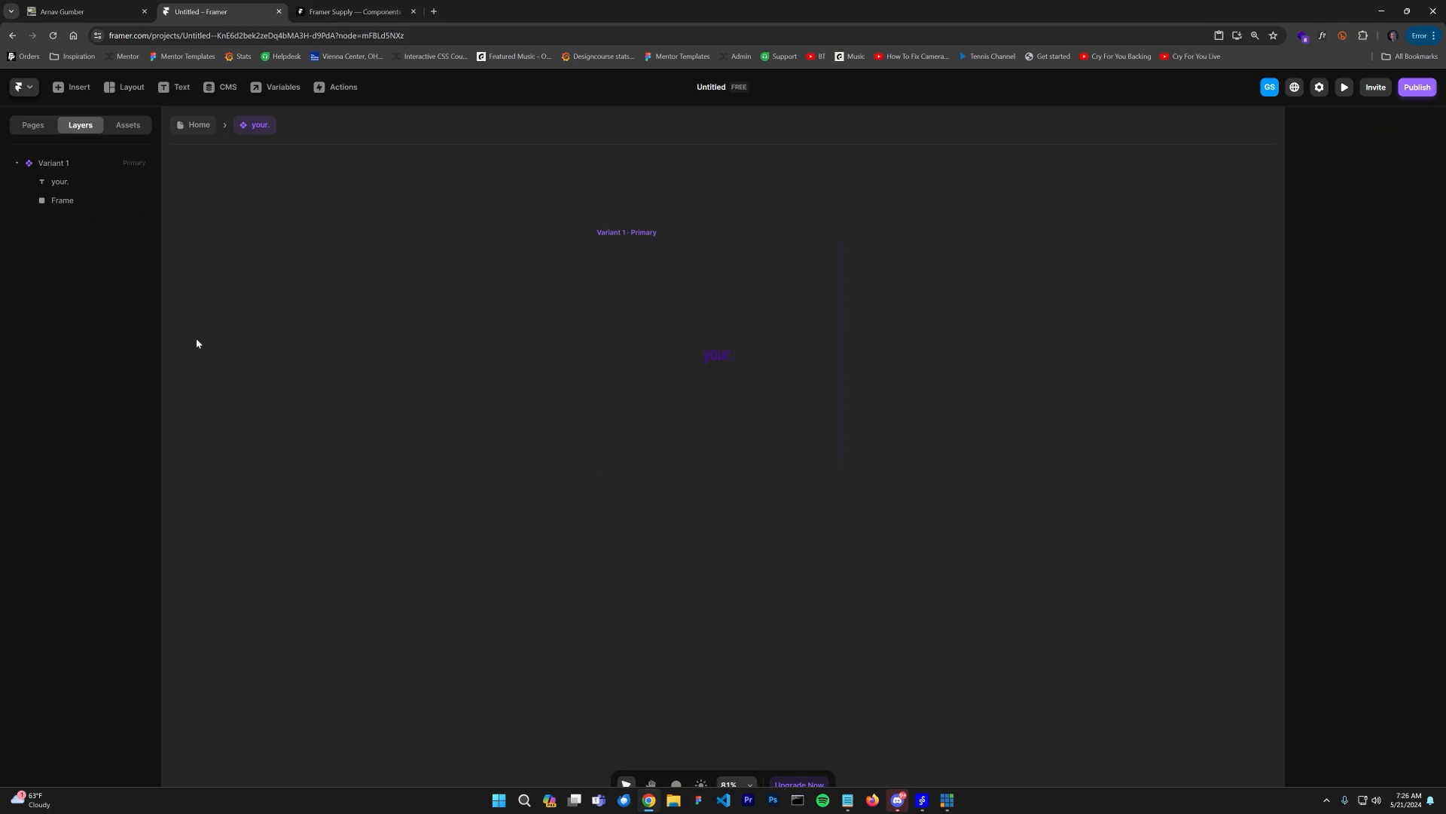
# Step: Open spline.design in a new browser tab
pyautogui.click(413, 36)
pyautogui.hotkey('ctrl', 't')
pyautogui.write('th')
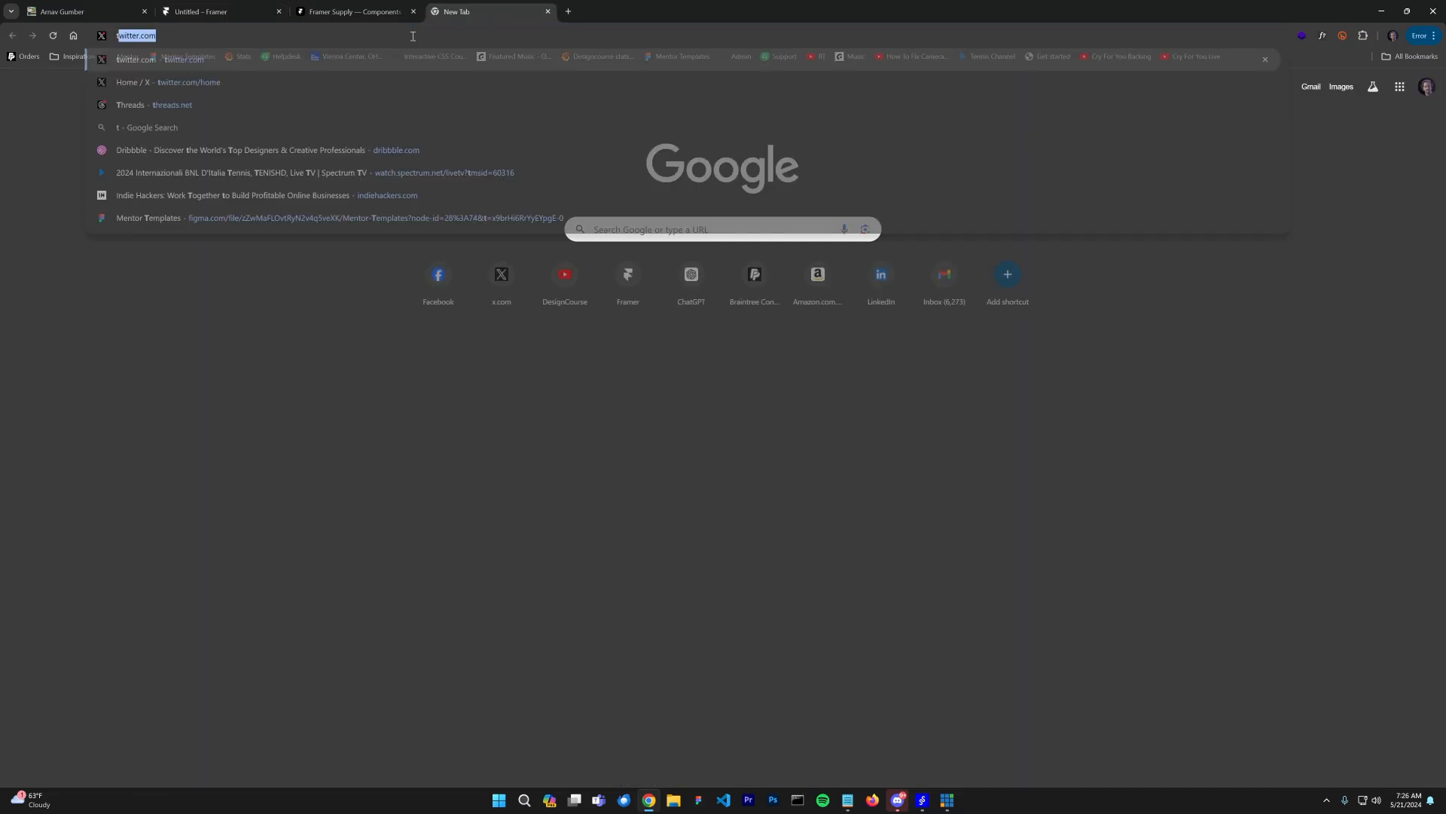
pyautogui.press('BackSpace')
pyautogui.press('BackSpace')
pyautogui.press('BackSpace')
pyautogui.write('spline.design')
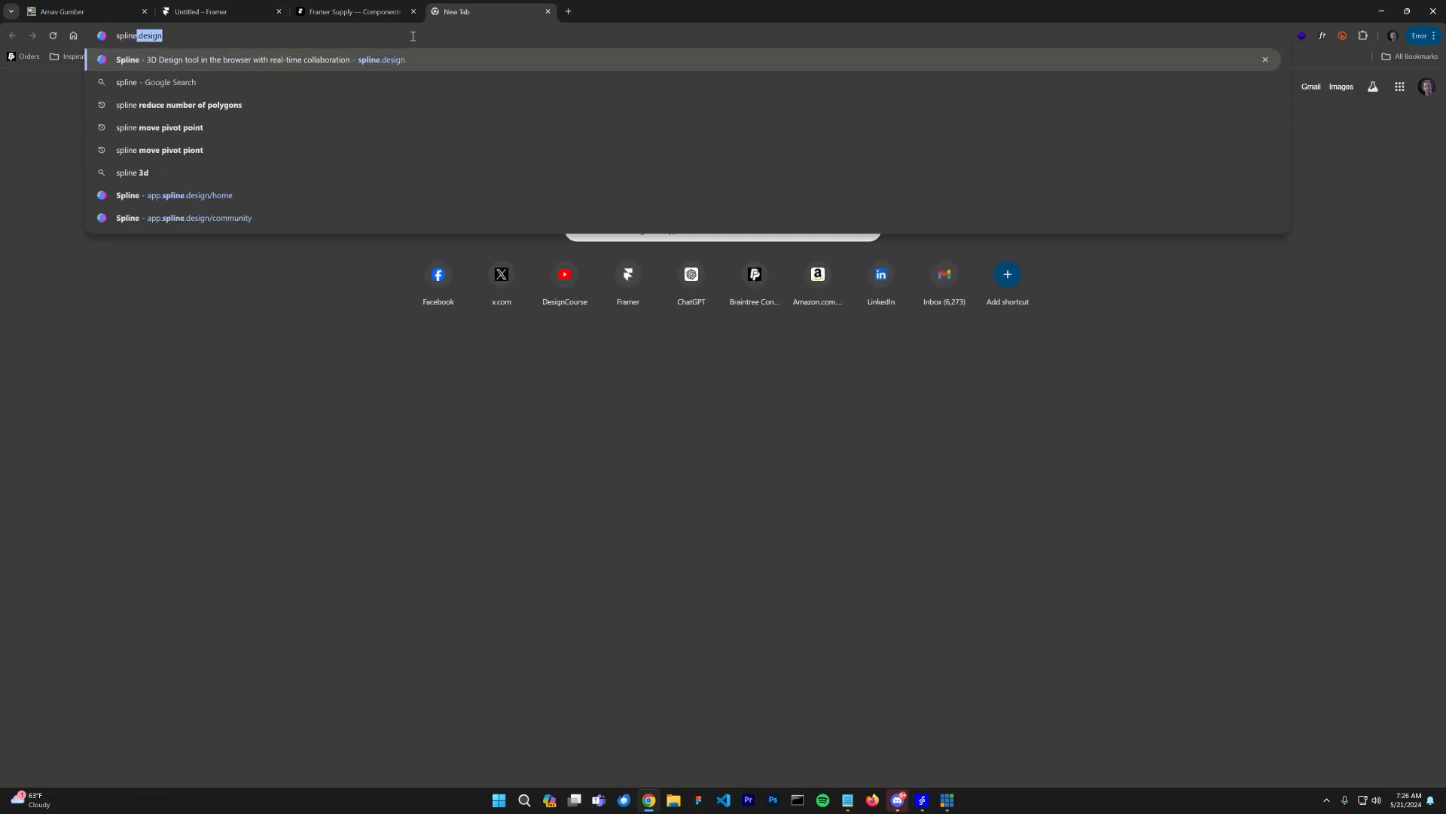
pyautogui.press('Return')
pyautogui.click(931, 140)
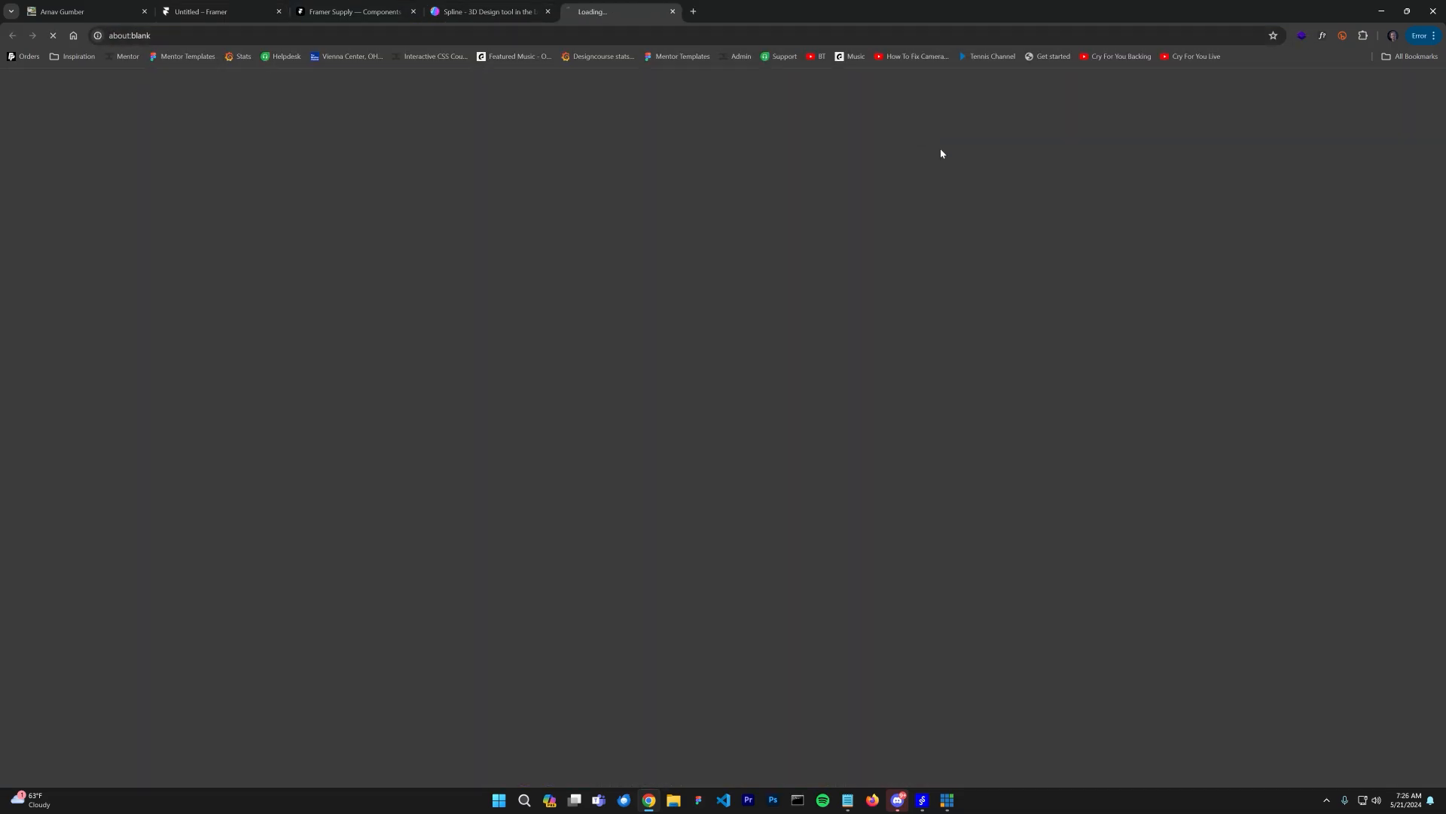
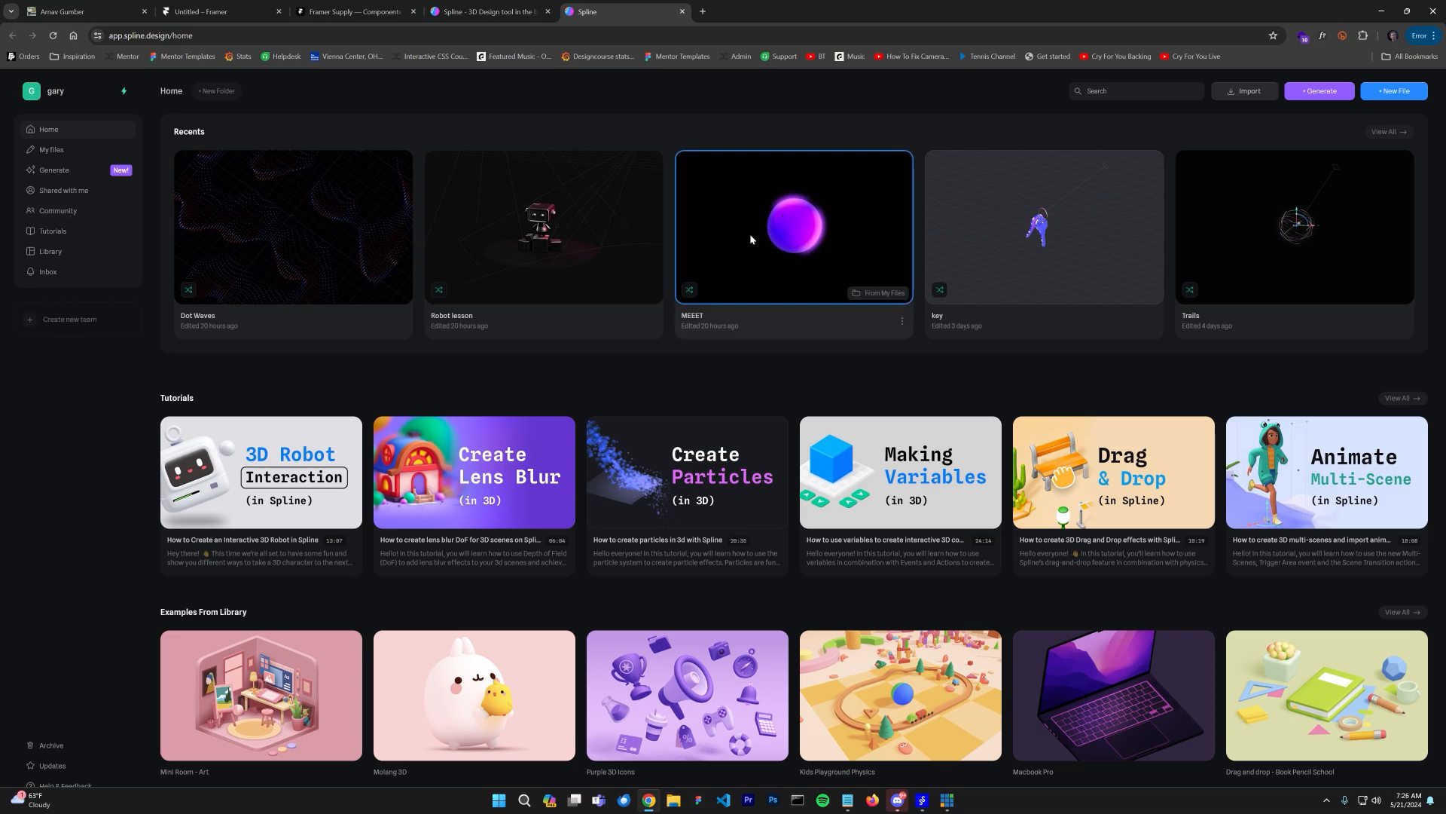
# Step: Open the MEEET file in a new browser tab, then open the Spline Community page in the other tab
pyautogui.rightClick(803, 234)
pyautogui.click(821, 241)
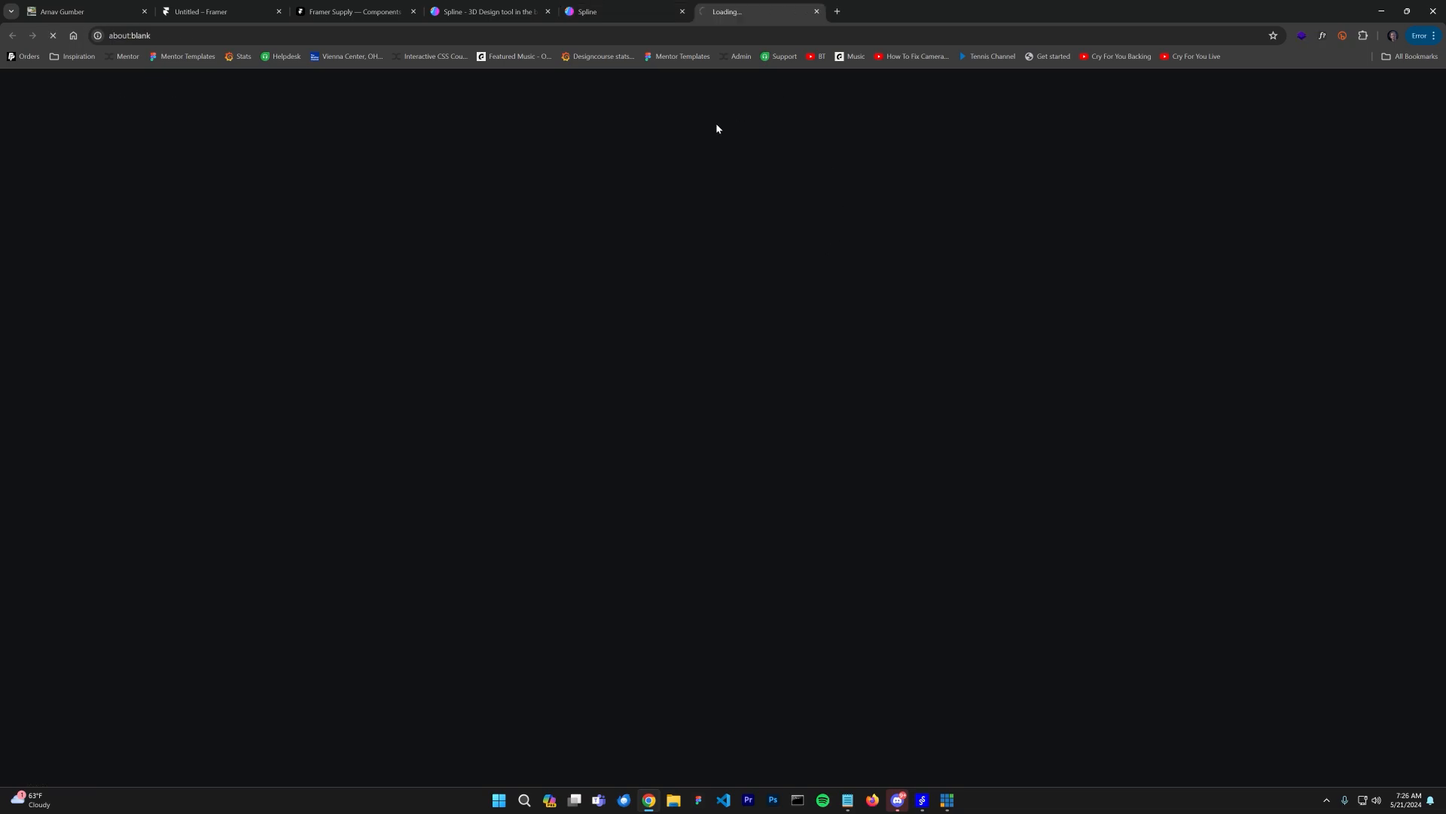
pyautogui.click(608, 21)
pyautogui.click(65, 211)
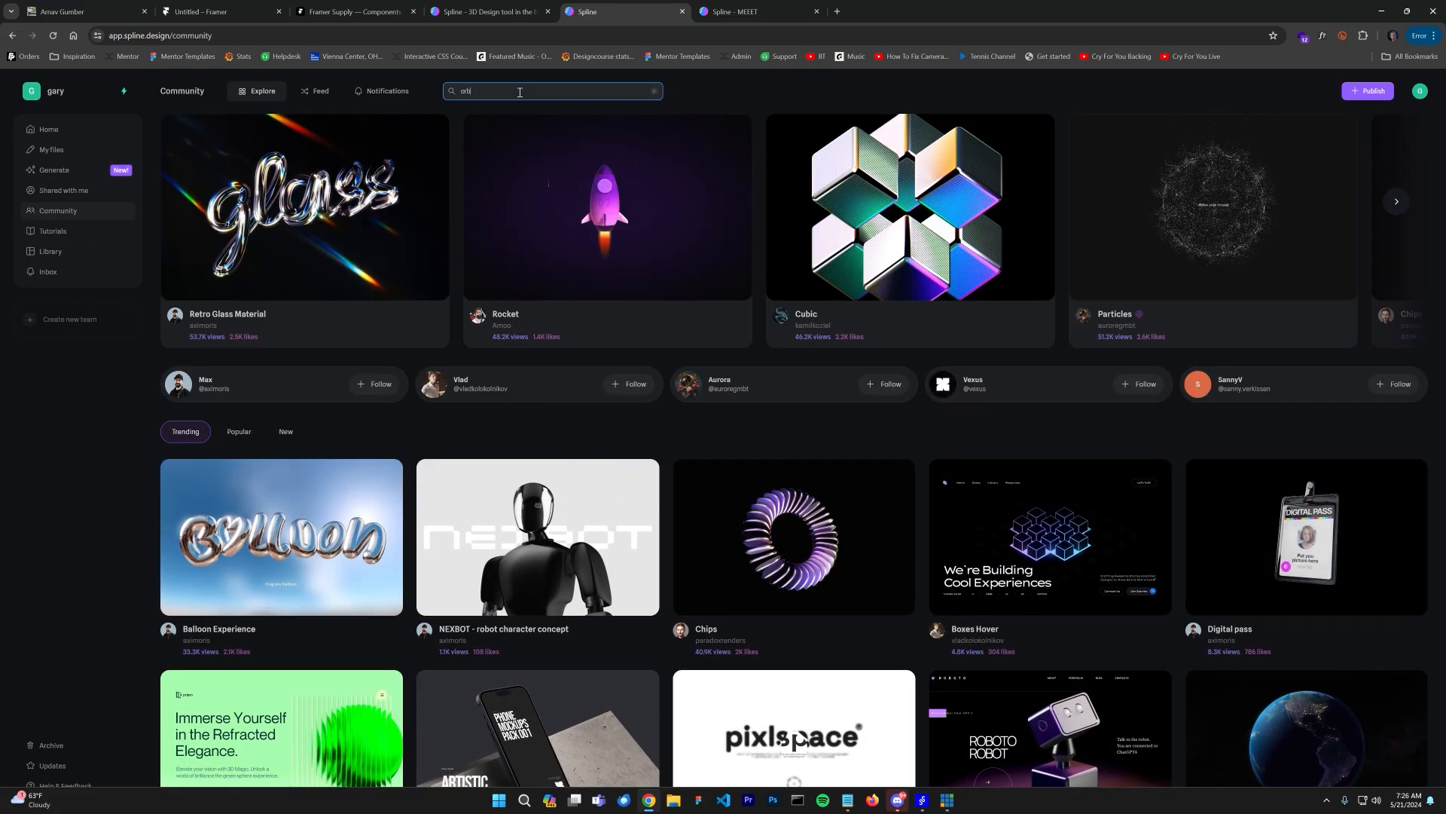
# Step: Search the Spline community for orb scenes and browse the results
pyautogui.press('Return')
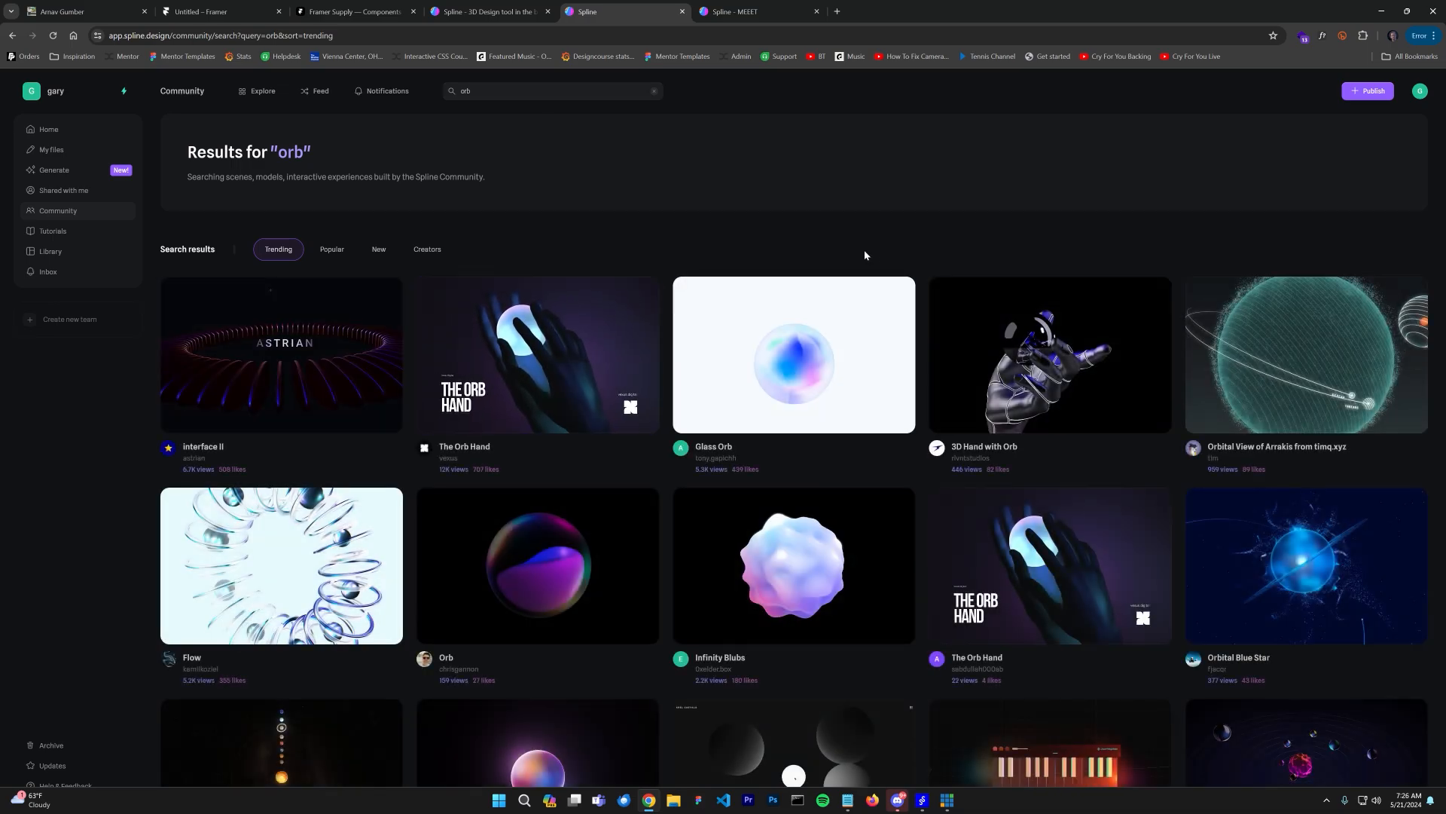
pyautogui.scroll(-3, 865, 250)
pyautogui.scroll(-3, 1227, 575)
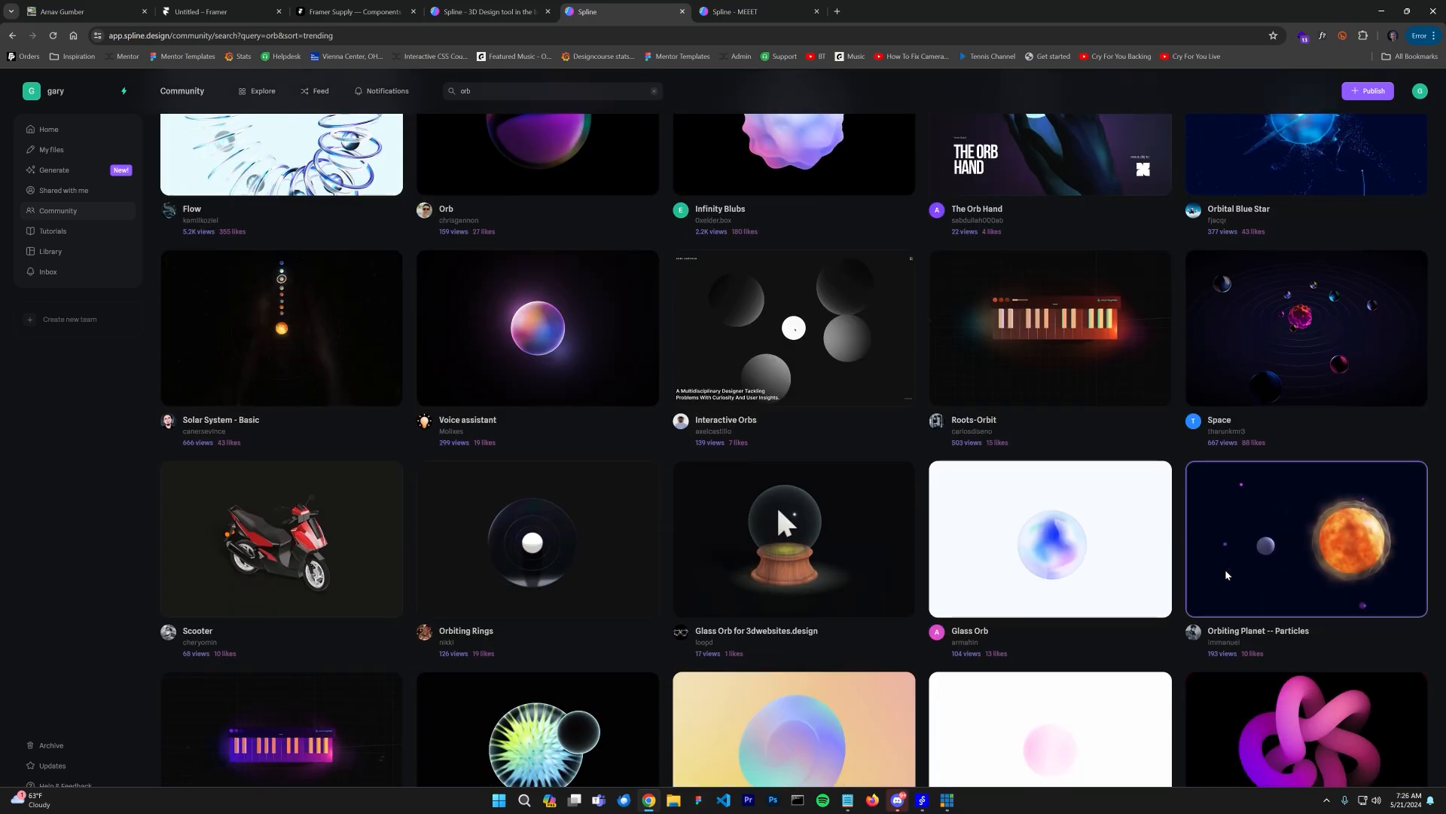
pyautogui.scroll(-3, 538, 527)
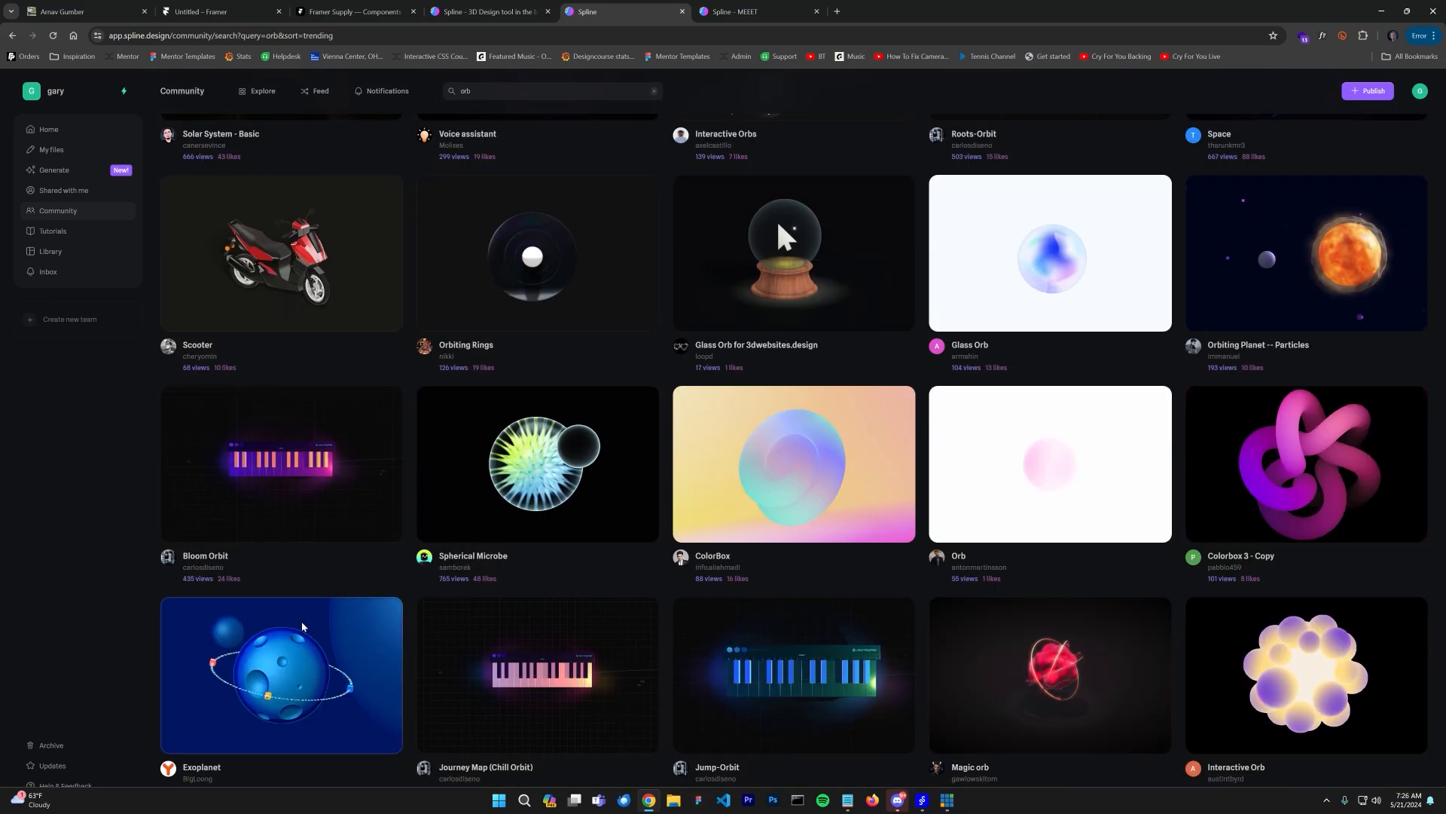
pyautogui.scroll(-5, 1134, 600)
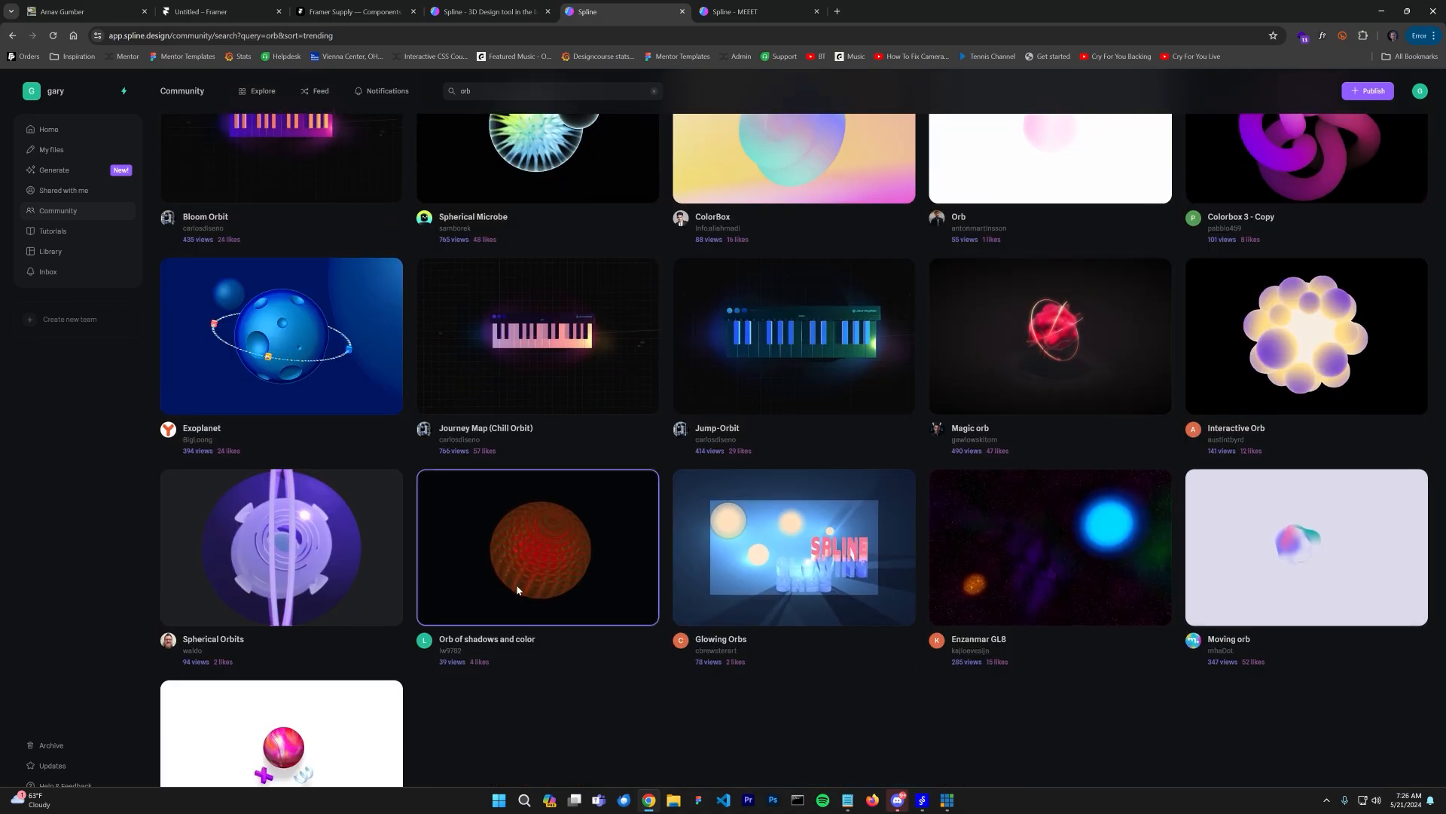
pyautogui.scroll(10, 520, 558)
# Step: Preview the MEEET orb scene in play mode and close the preview
pyautogui.click(734, 11)
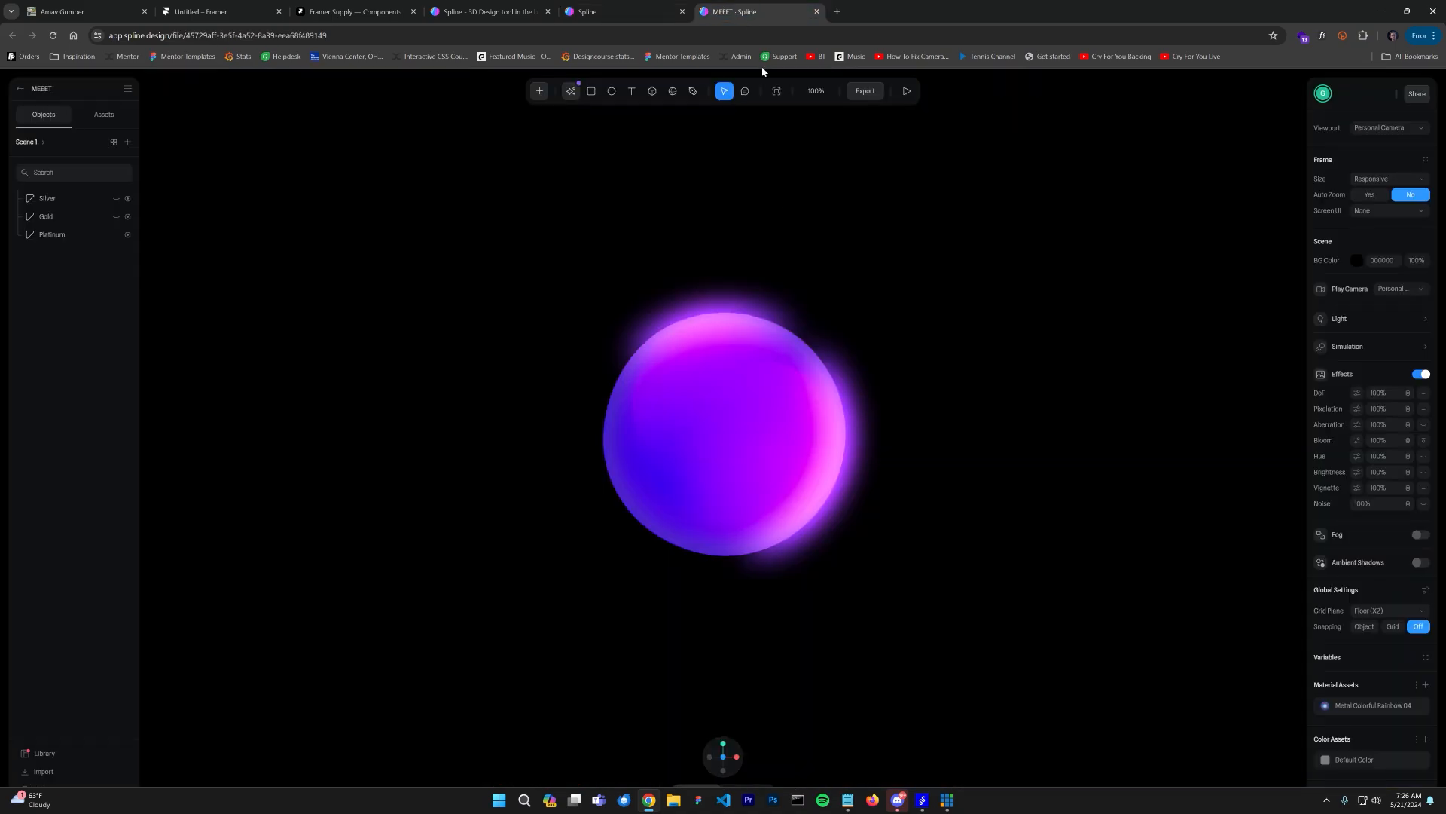
pyautogui.click(727, 399)
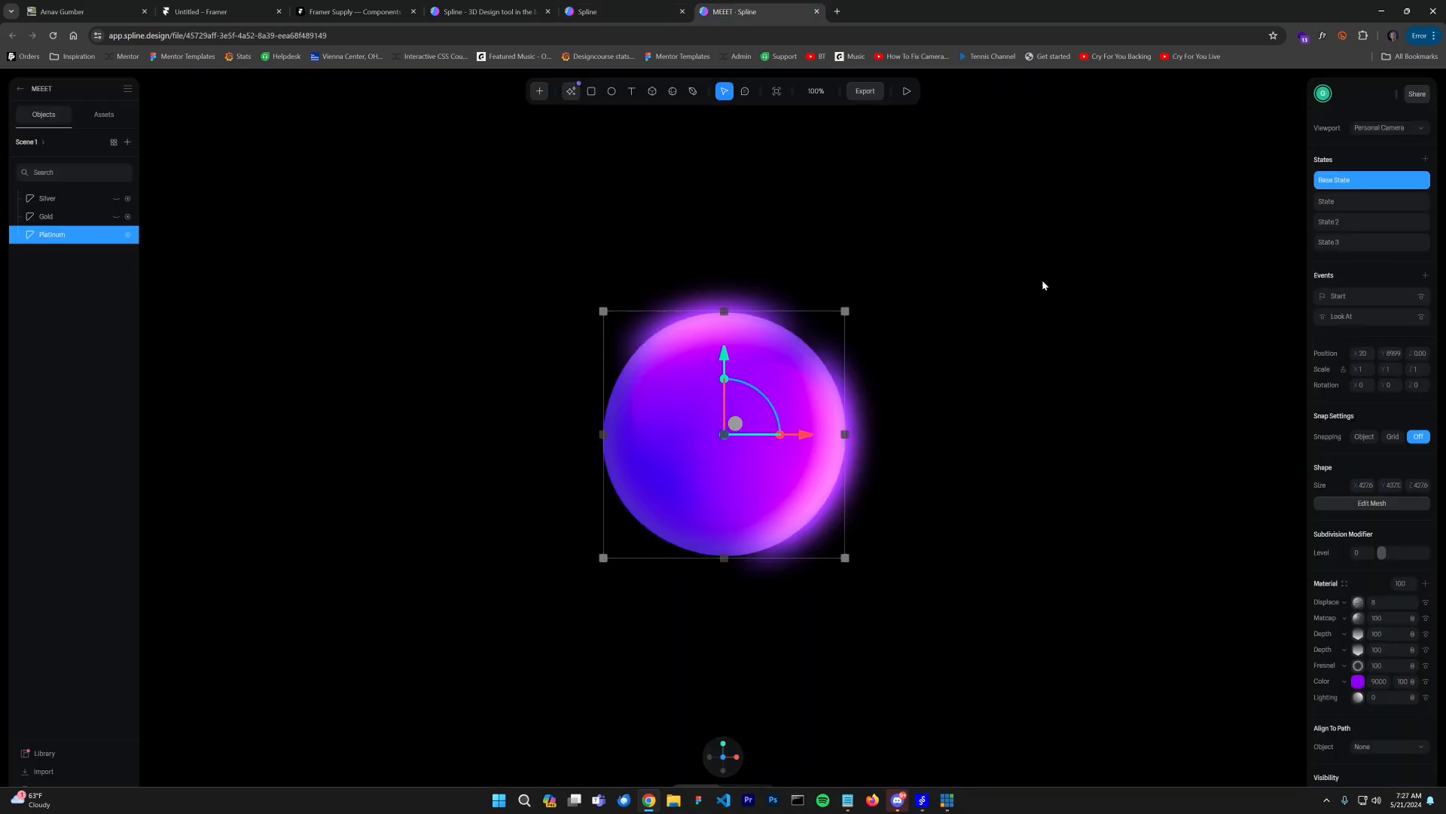
pyautogui.click(835, 227)
pyautogui.click(907, 91)
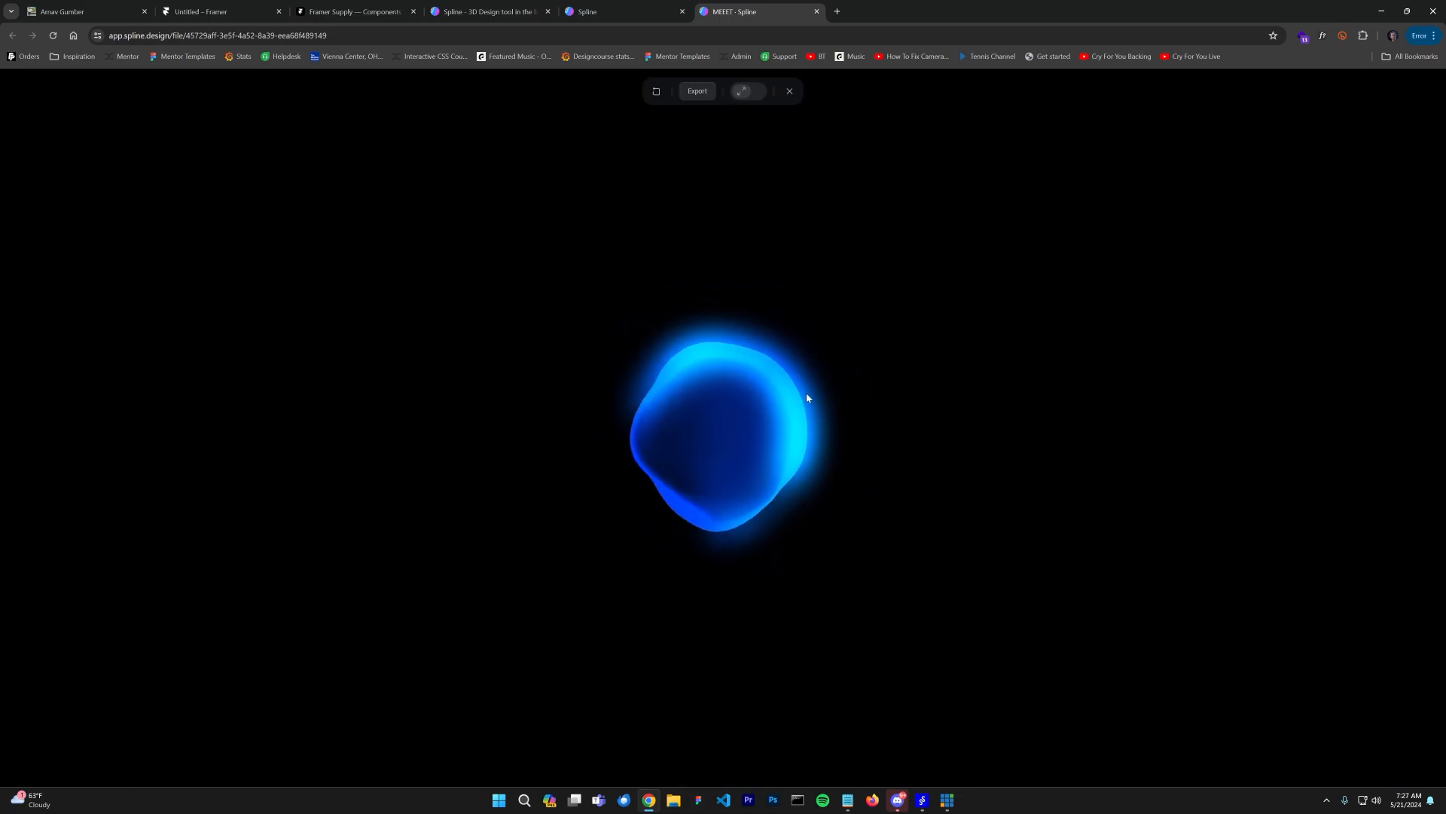
pyautogui.click(790, 92)
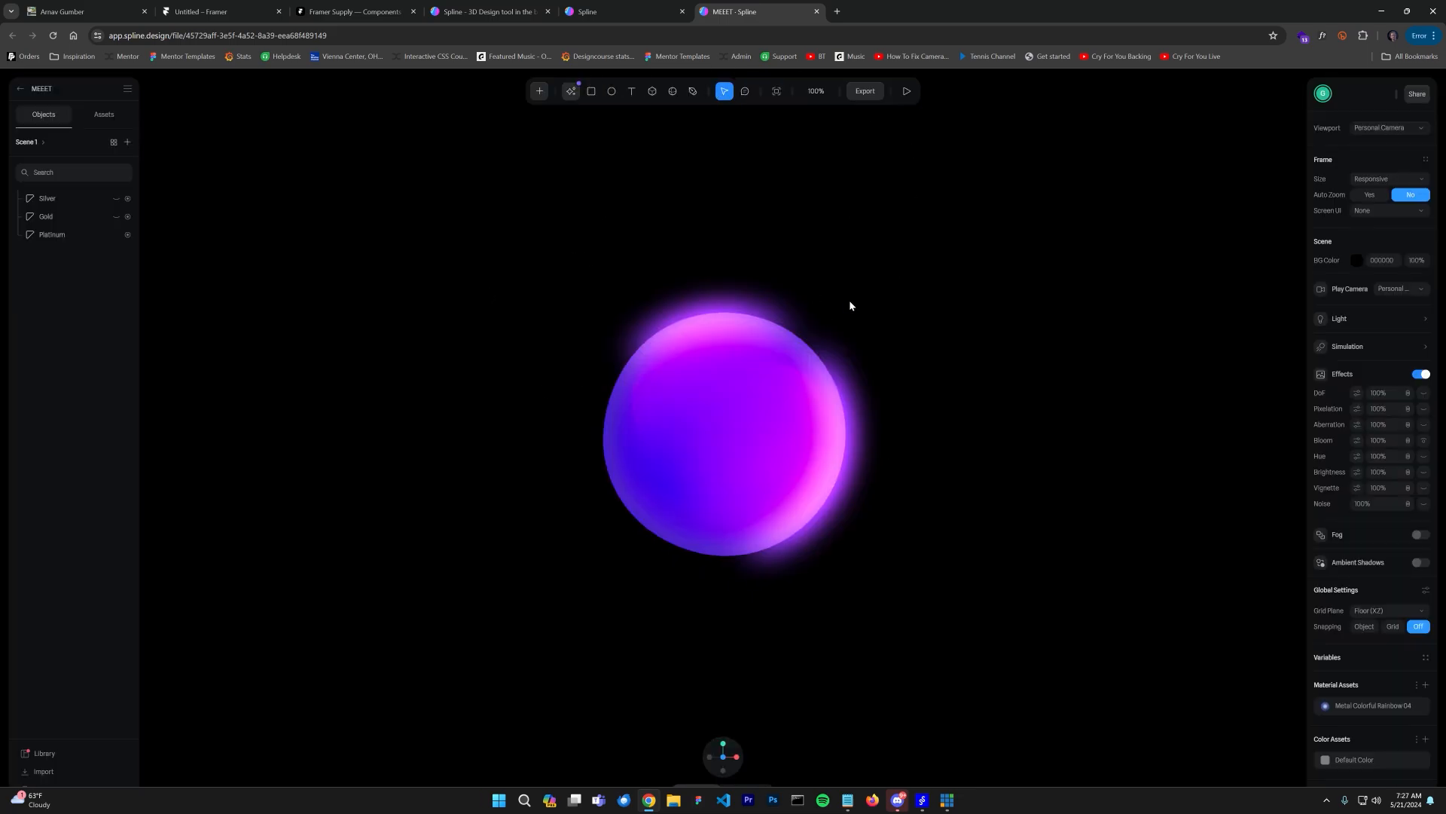
# Step: Open the Export options for the orb scene, update the public URL and copy its link
pyautogui.click(701, 378)
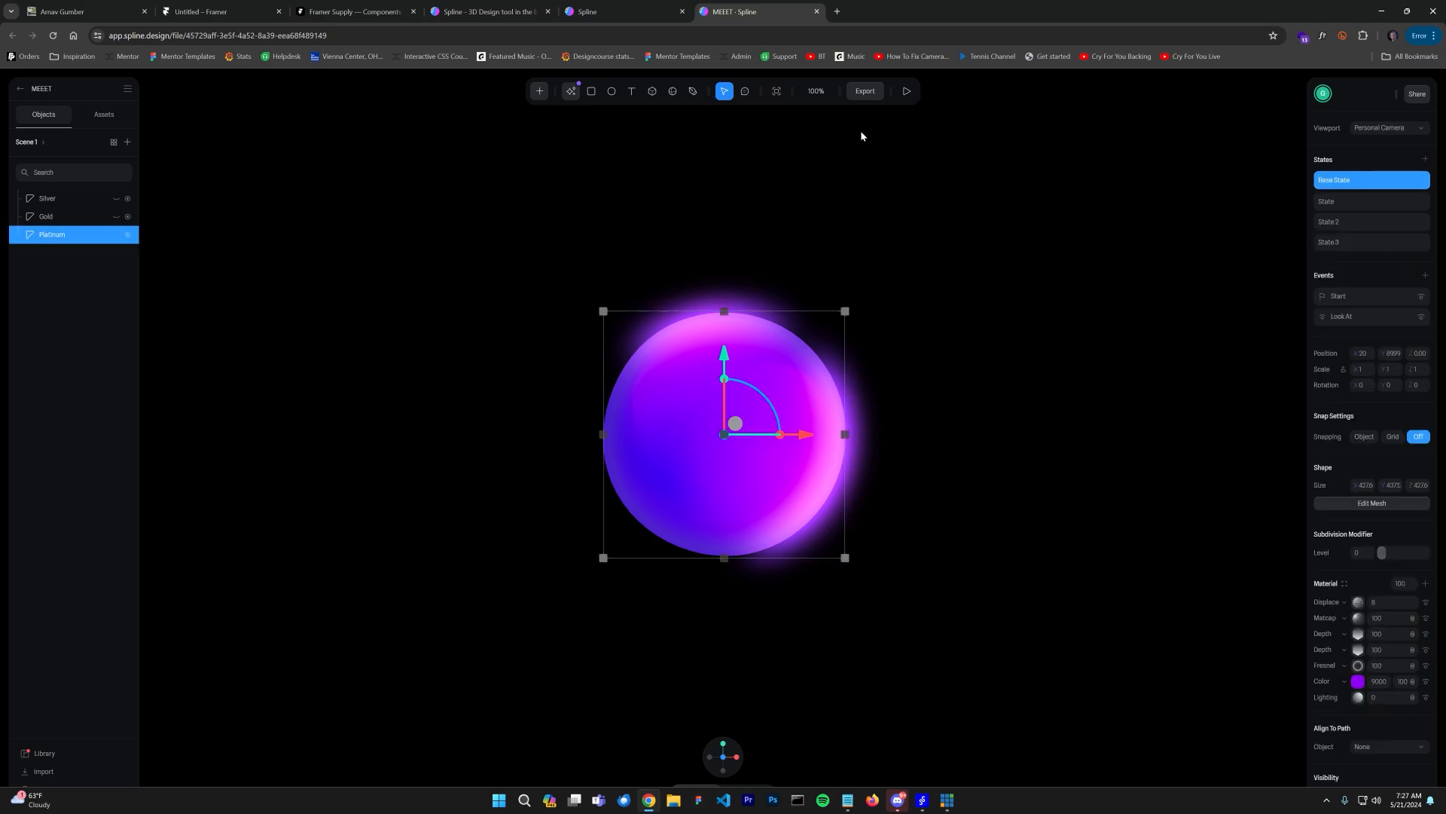
pyautogui.click(864, 95)
pyautogui.click(813, 162)
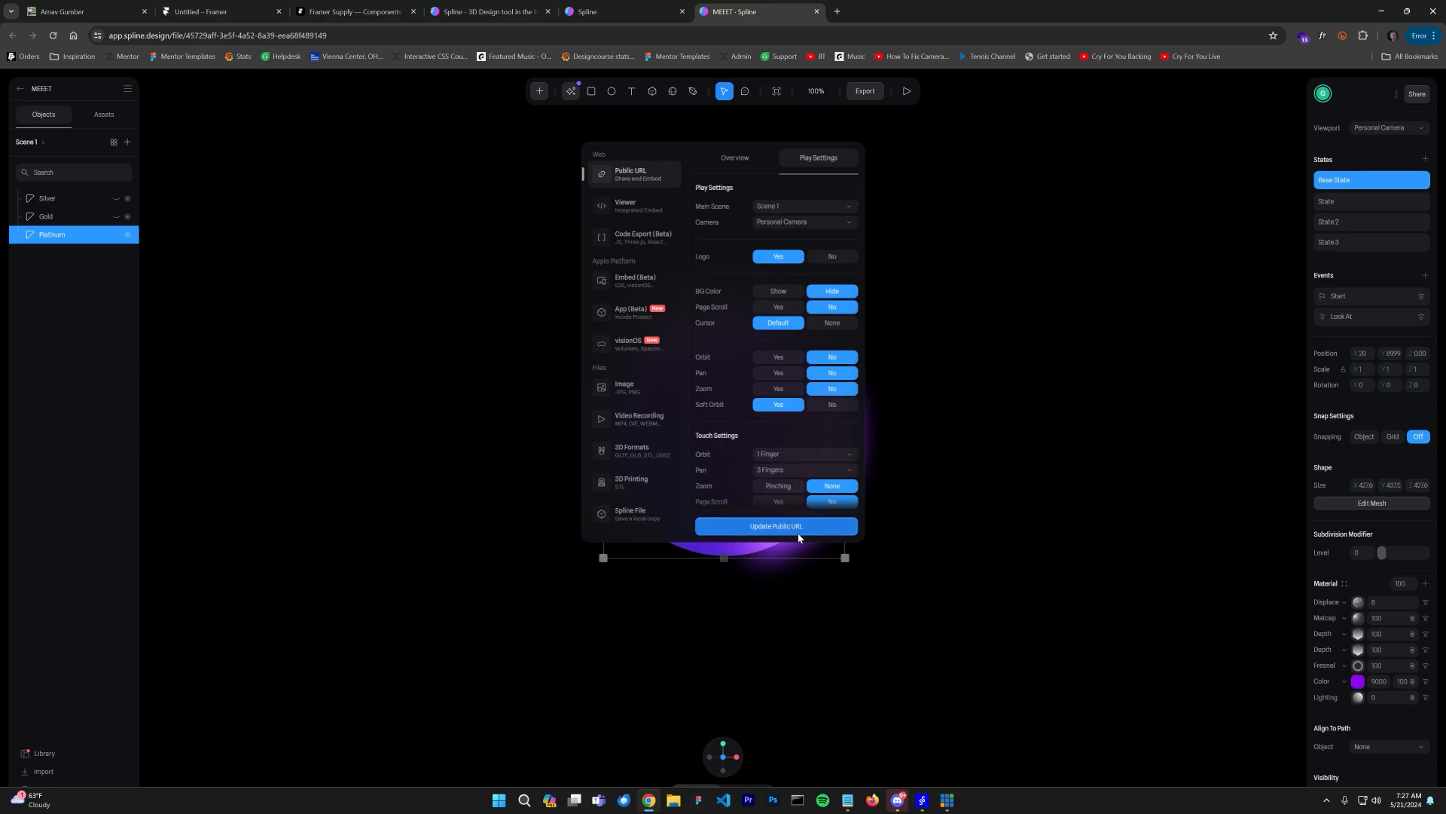
pyautogui.click(735, 157)
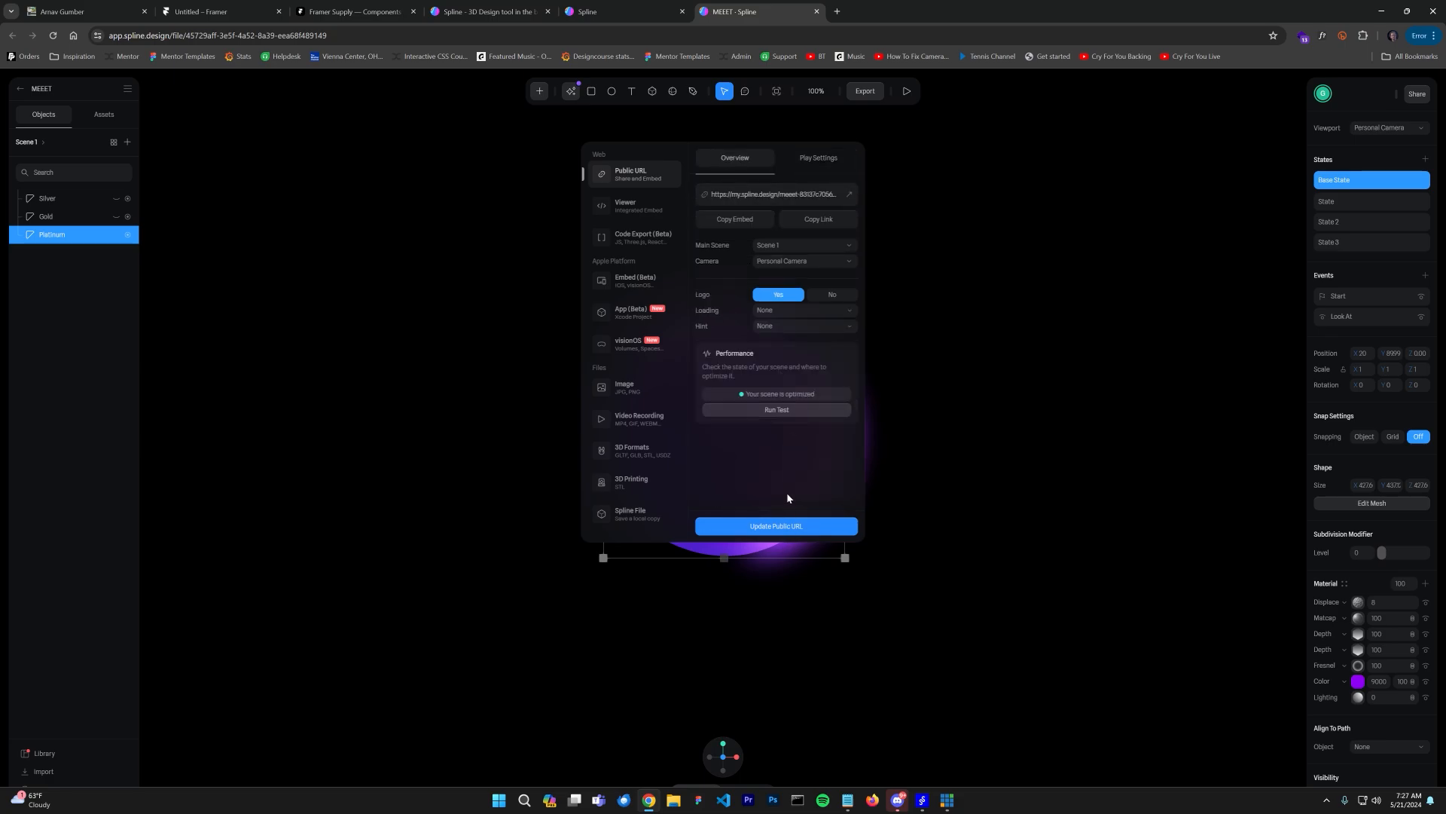
pyautogui.click(784, 532)
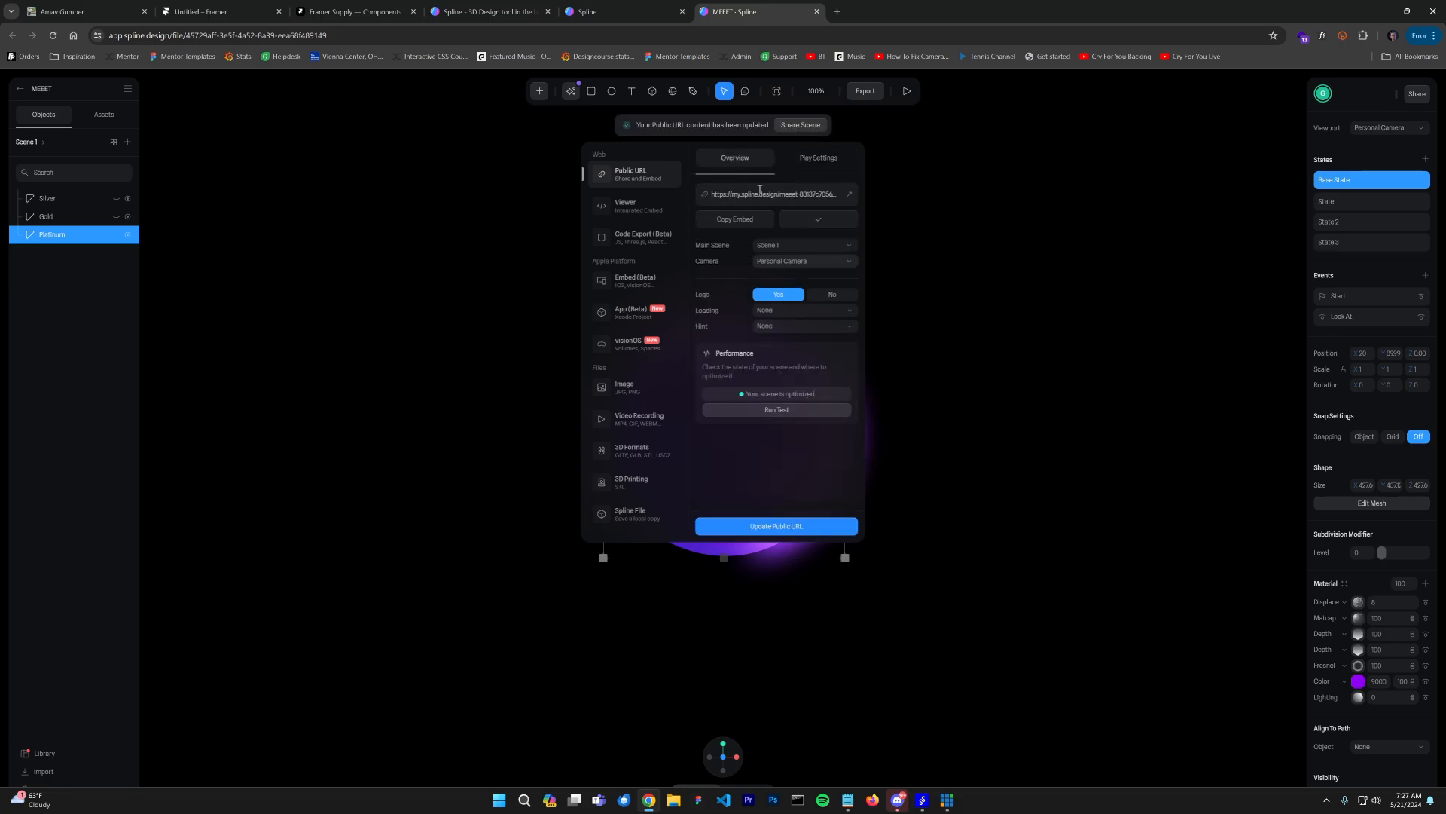
# Step: Insert an Embed element with the copied Spline URL into the your. component's primary variant
pyautogui.click(622, 14)
pyautogui.click(269, 19)
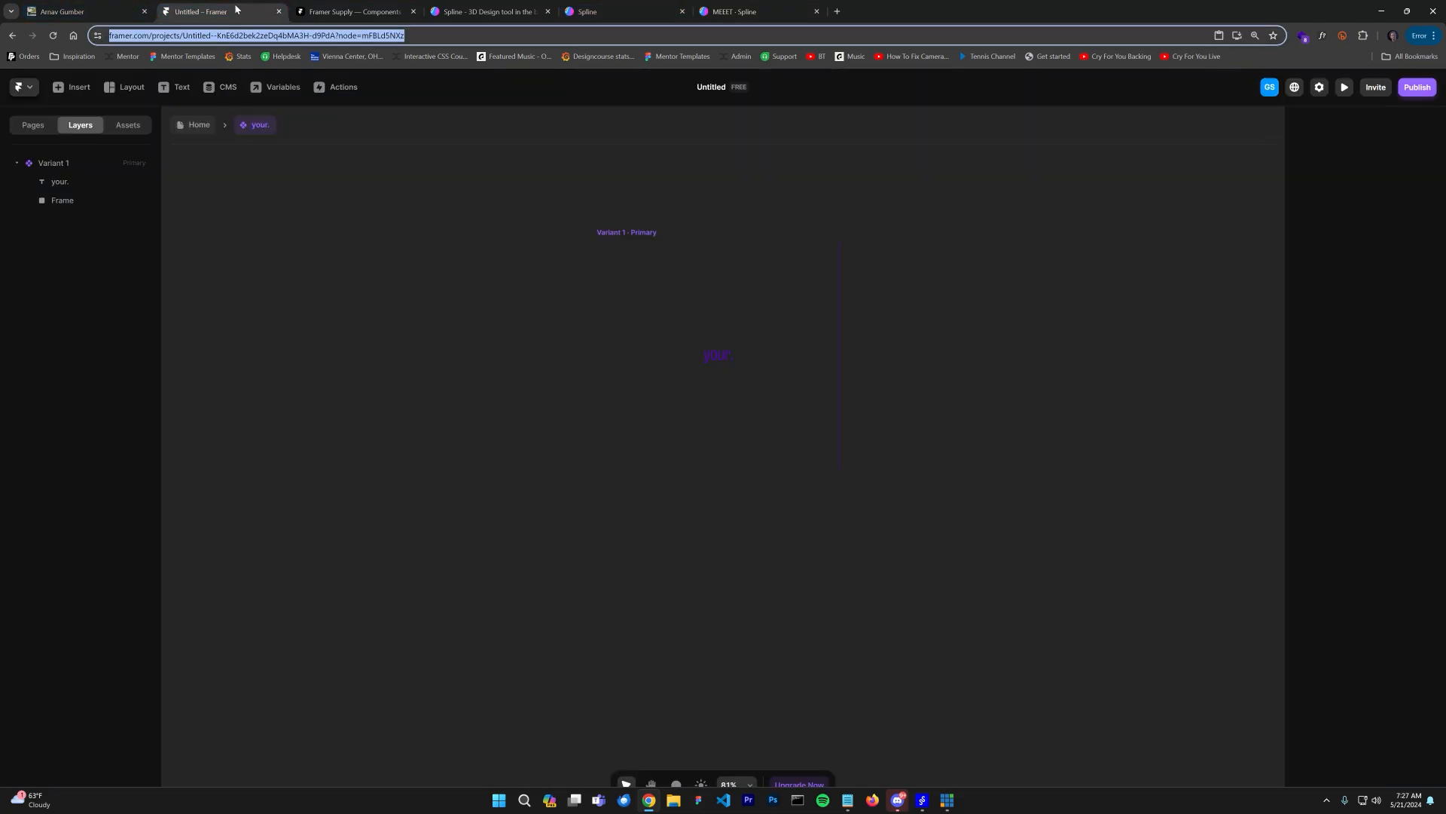
pyautogui.click(624, 235)
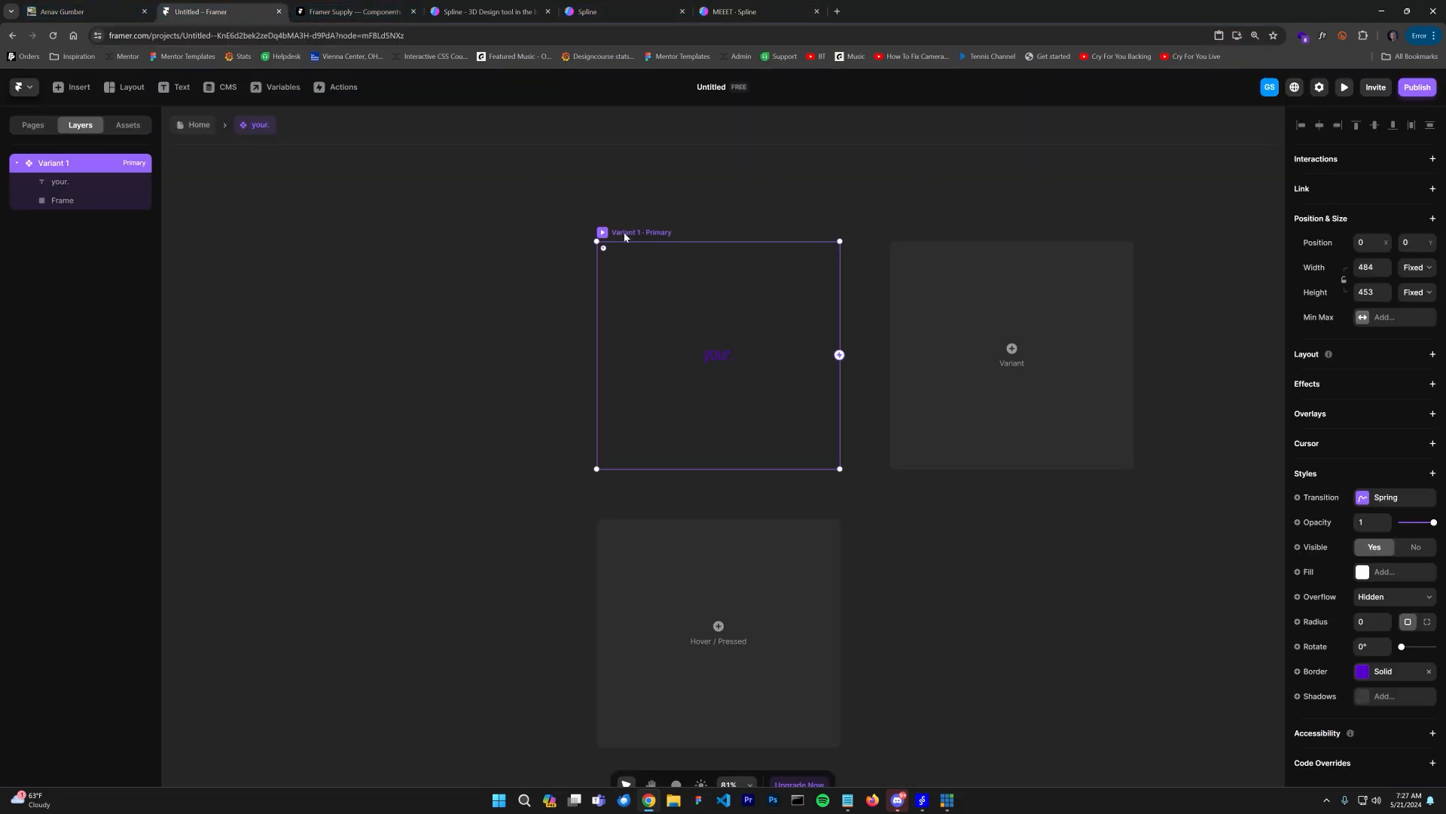
pyautogui.click(76, 89)
pyautogui.click(83, 635)
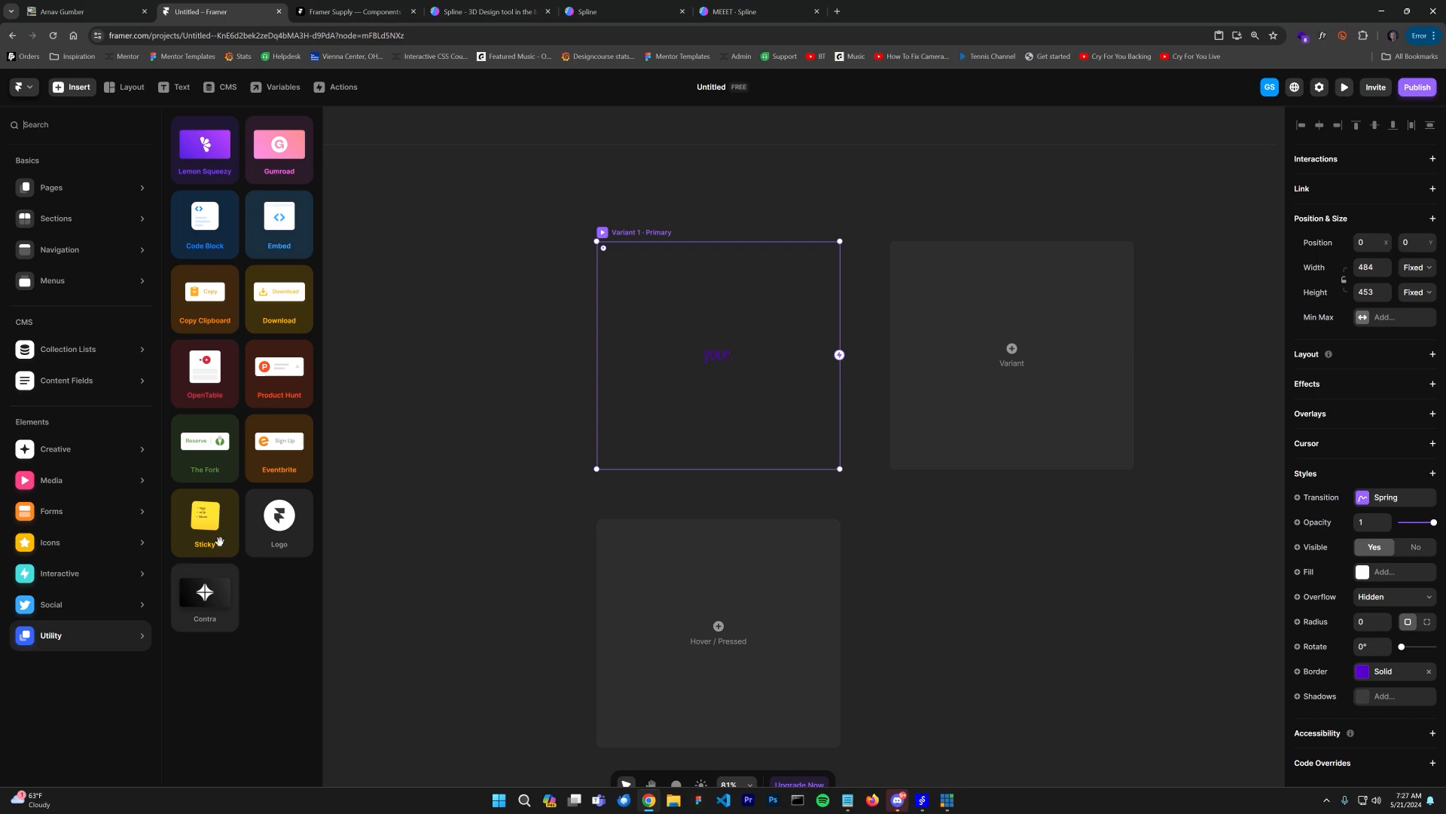
pyautogui.click(278, 219)
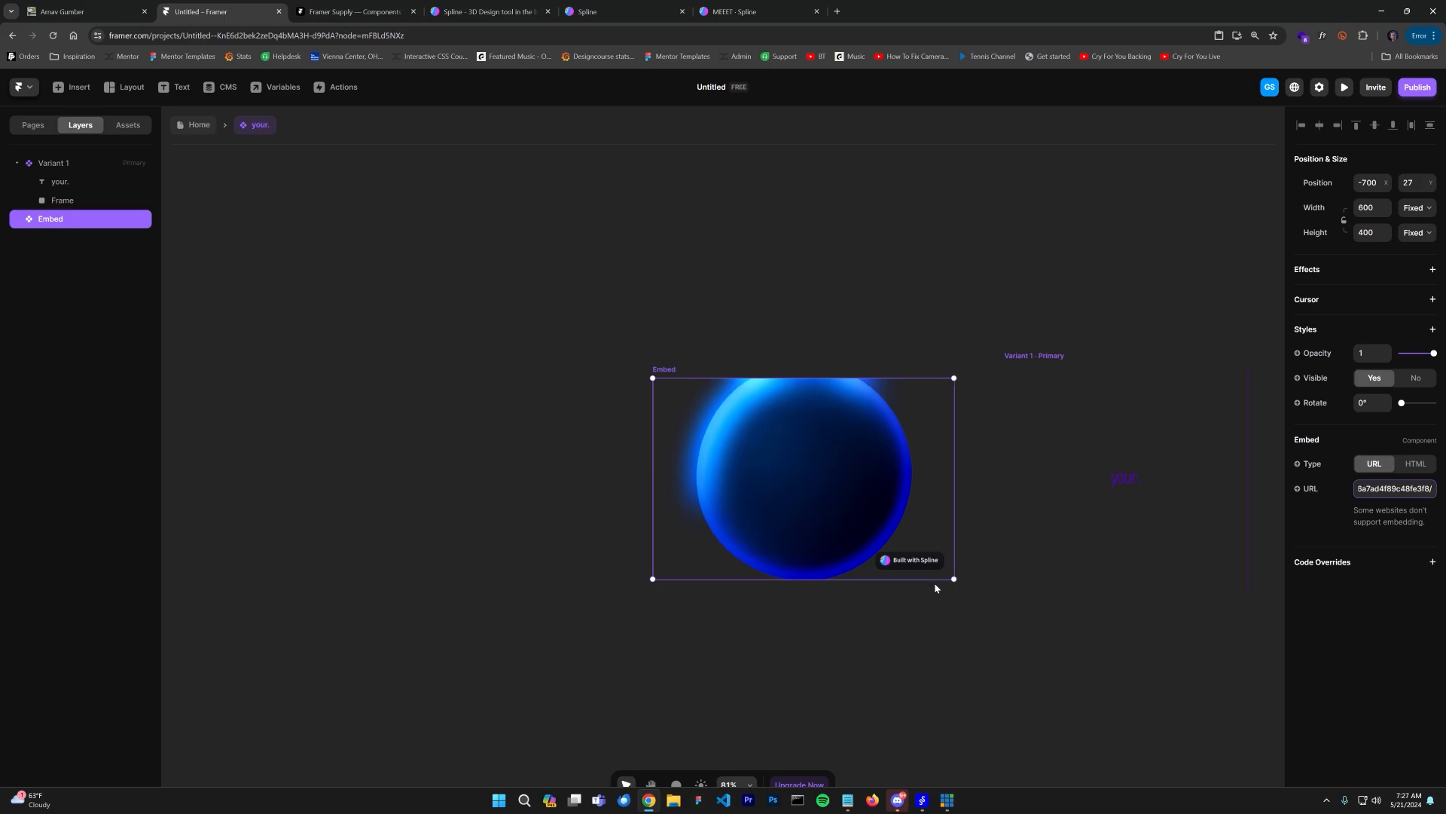
pyautogui.scroll(5, 960, 537)
pyautogui.moveTo(842, 504); pyautogui.dragTo(667, 515)
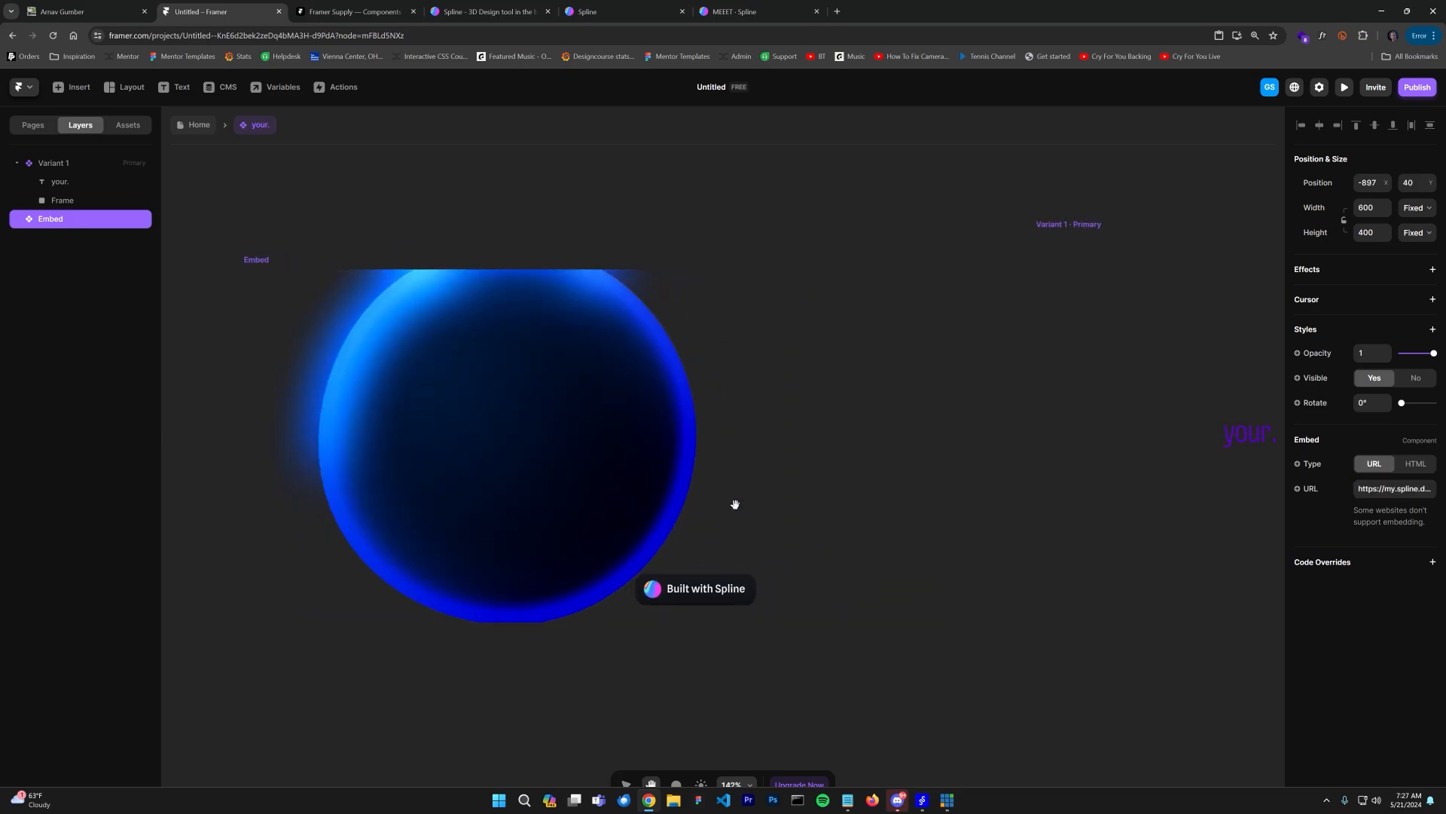
pyautogui.scroll(-4, 746, 483)
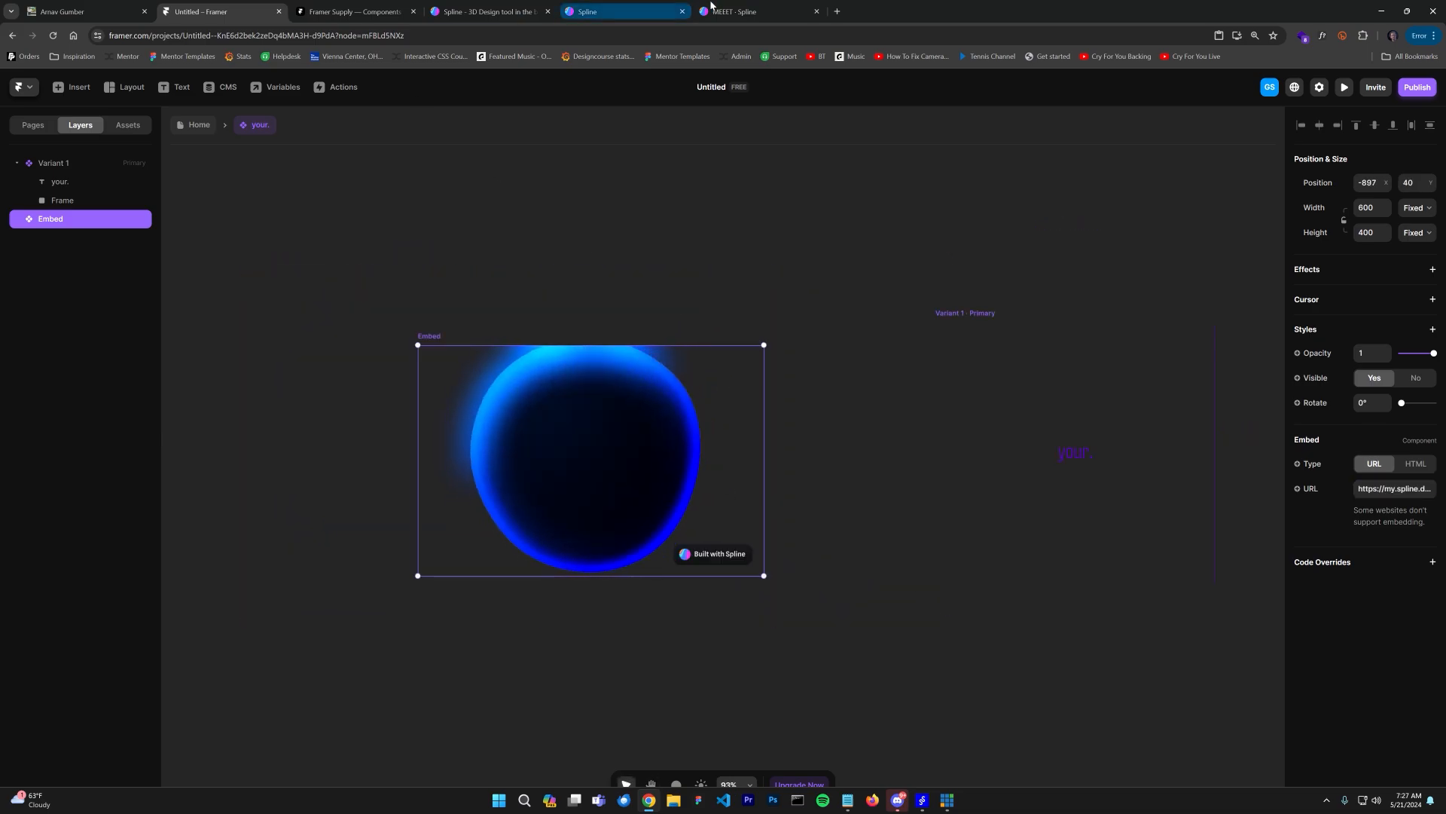
# Step: Turn off the Spline logo in the export play settings and update the public URL
pyautogui.click(633, 12)
pyautogui.click(814, 157)
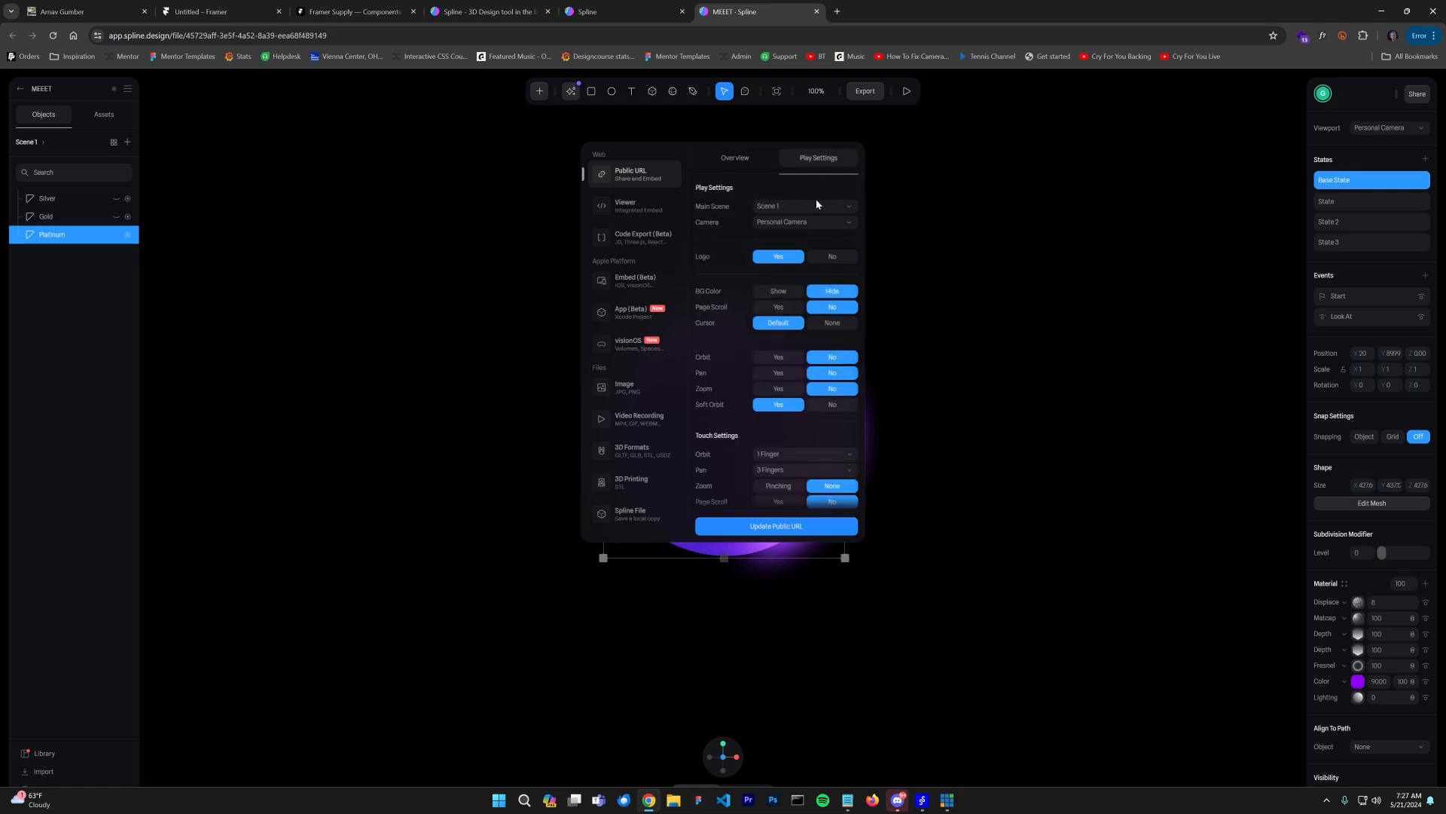
pyautogui.click(831, 257)
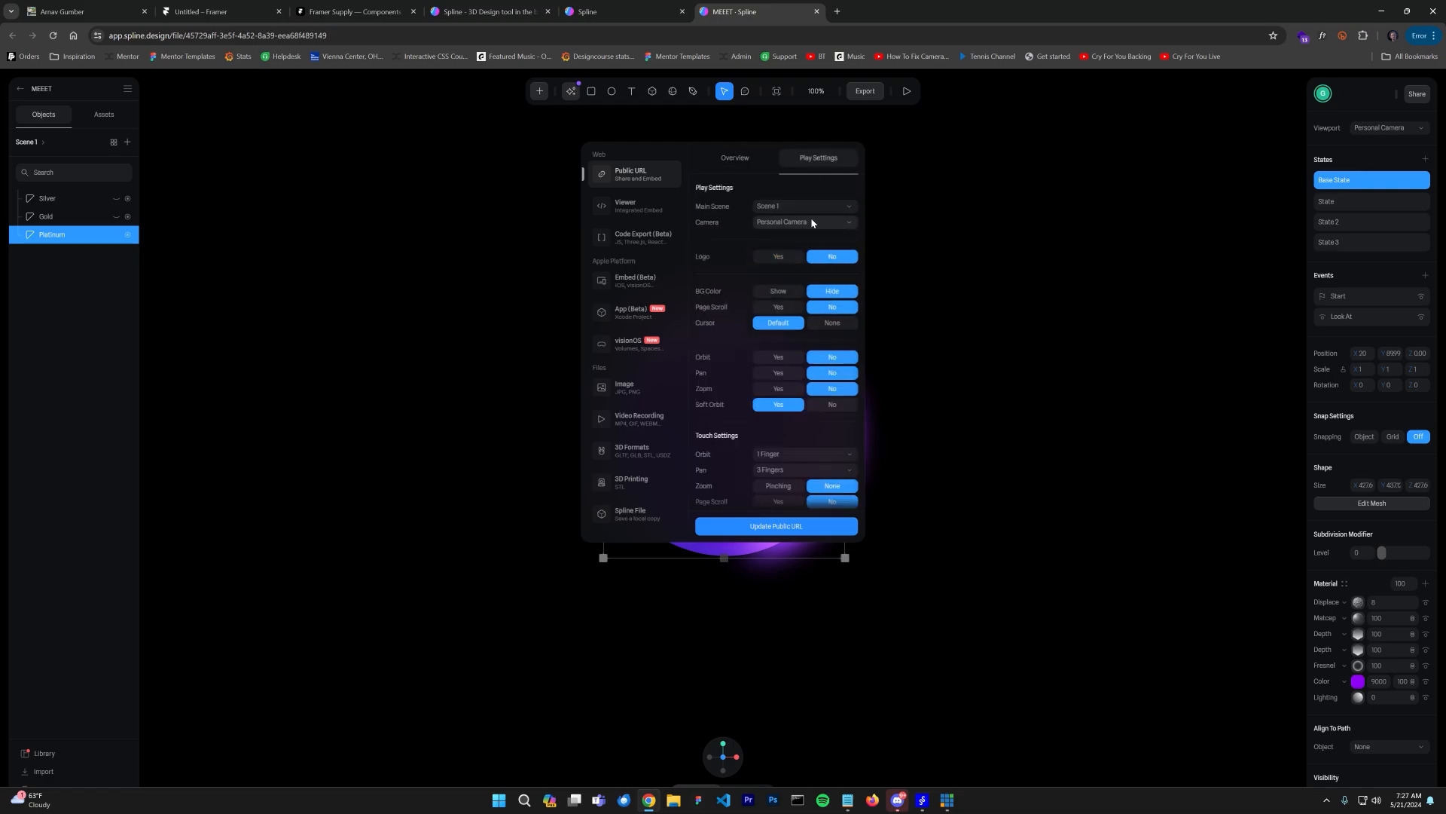
pyautogui.click(796, 524)
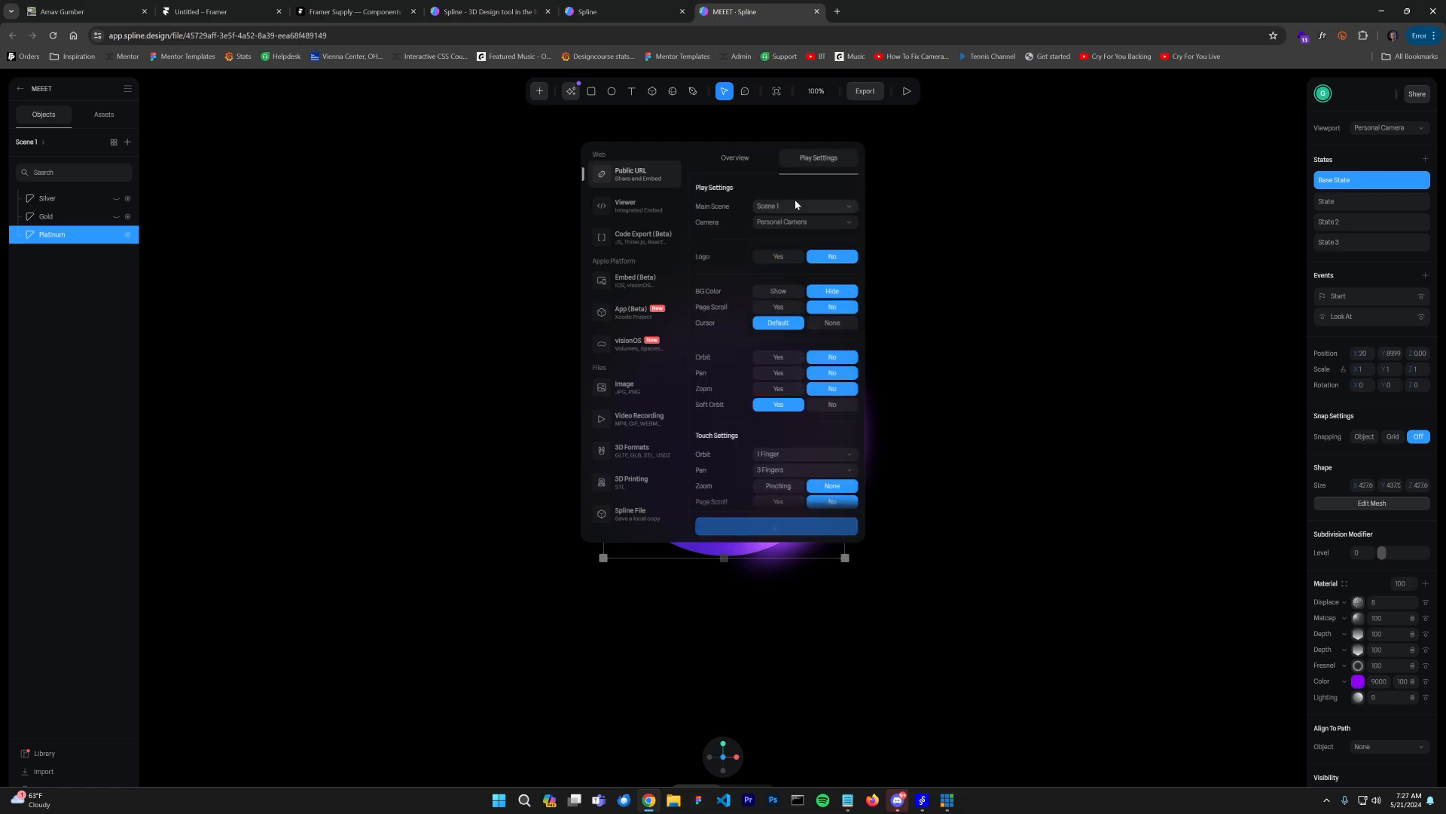
pyautogui.click(455, 10)
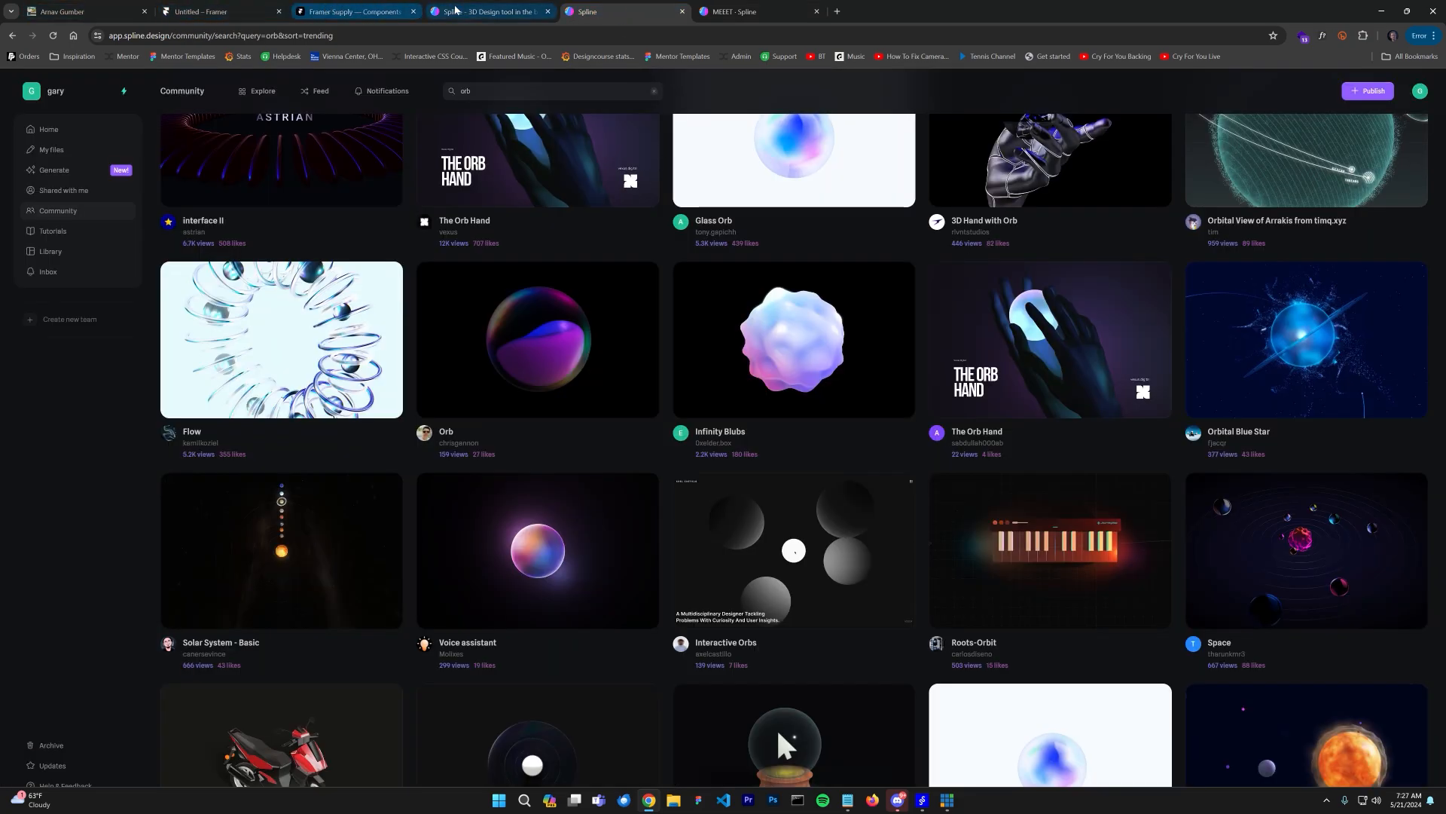
pyautogui.click(190, 8)
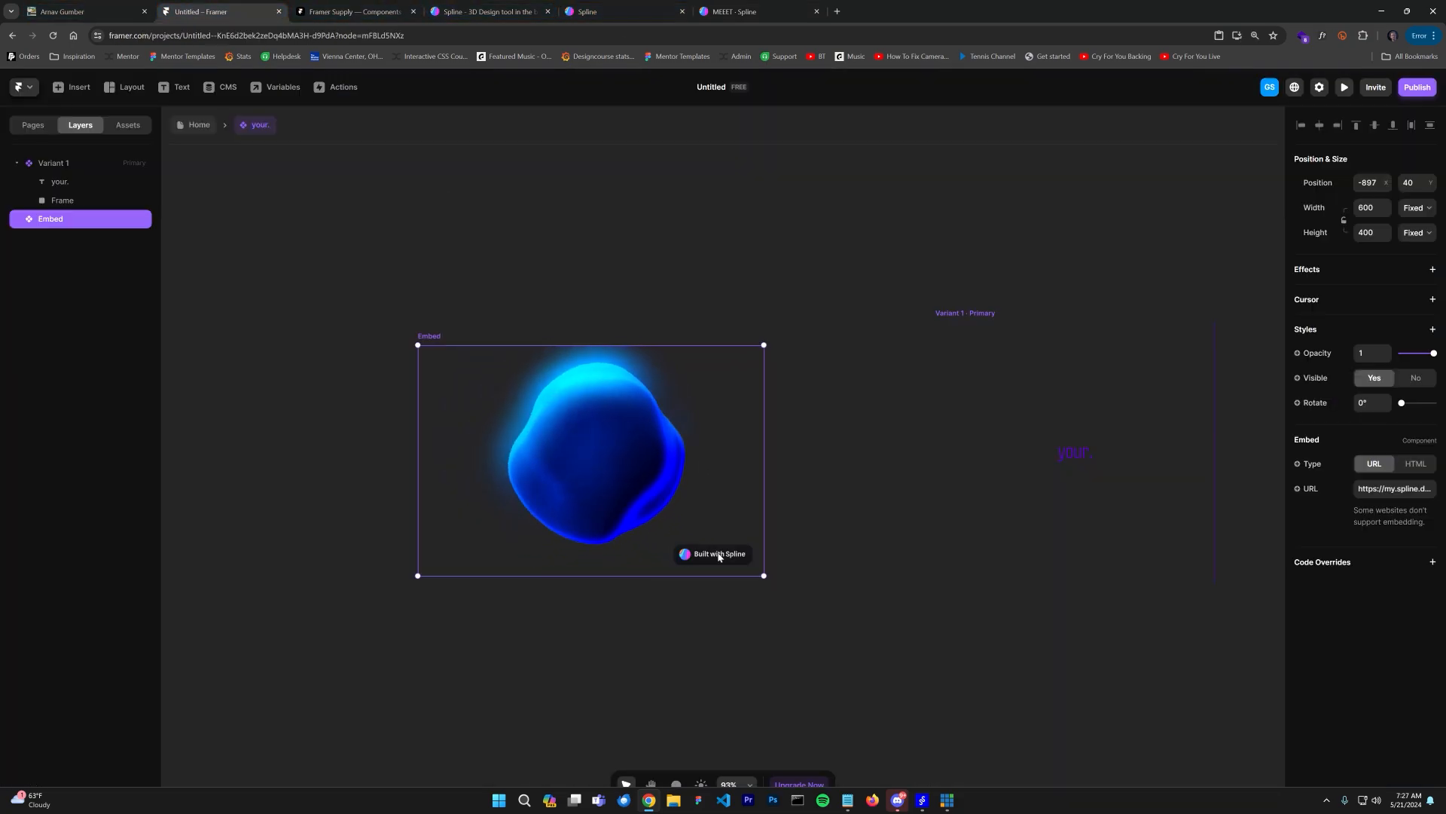
# Step: Move the Embed layer inside the component's Frame and place it over the card
pyautogui.click(338, 261)
pyautogui.click(609, 416)
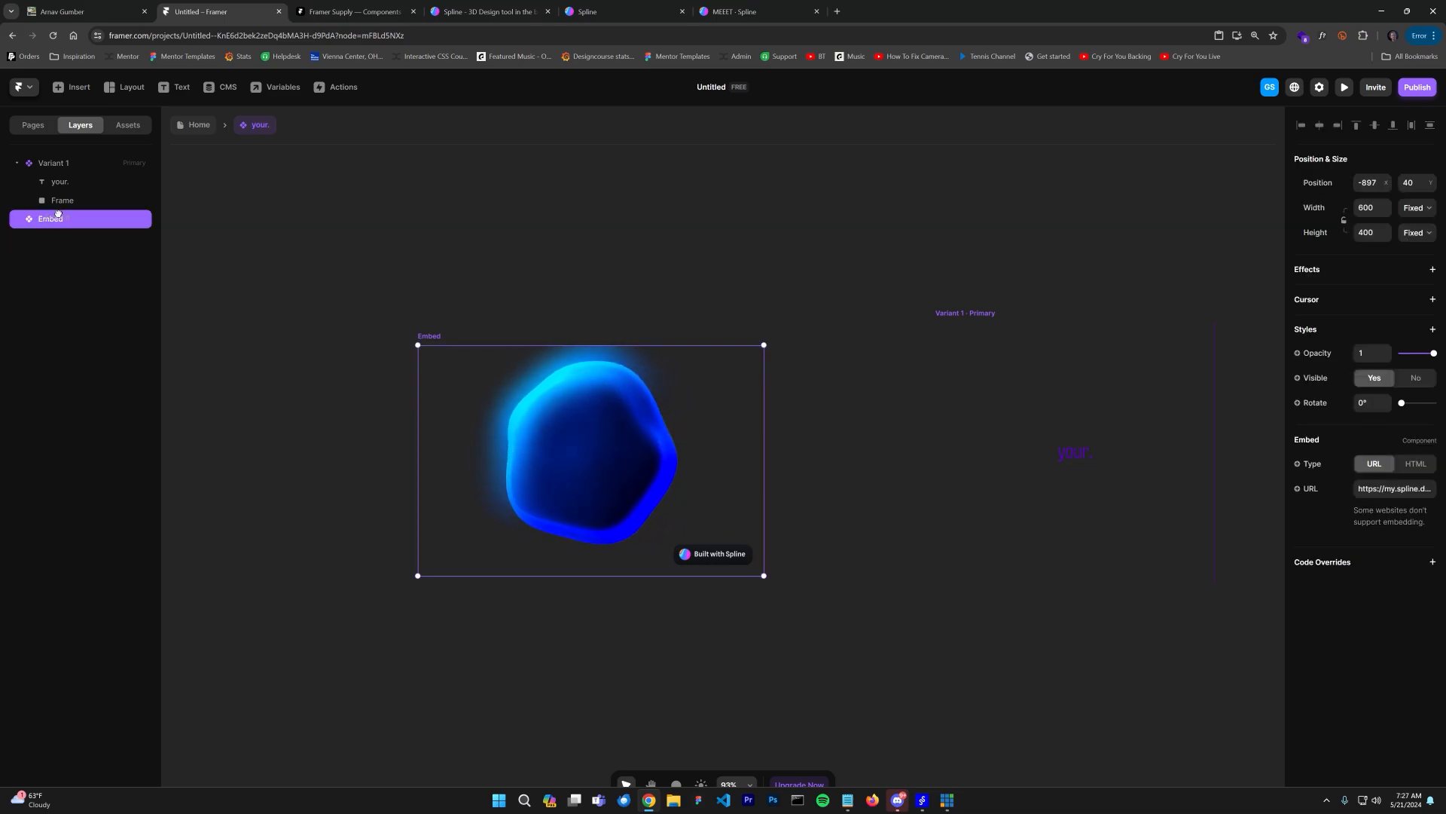
pyautogui.moveTo(66, 218); pyautogui.dragTo(65, 199)
pyautogui.moveTo(602, 464); pyautogui.dragTo(1092, 450)
pyautogui.press('space')
pyautogui.moveTo(728, 496); pyautogui.dragTo(345, 491)
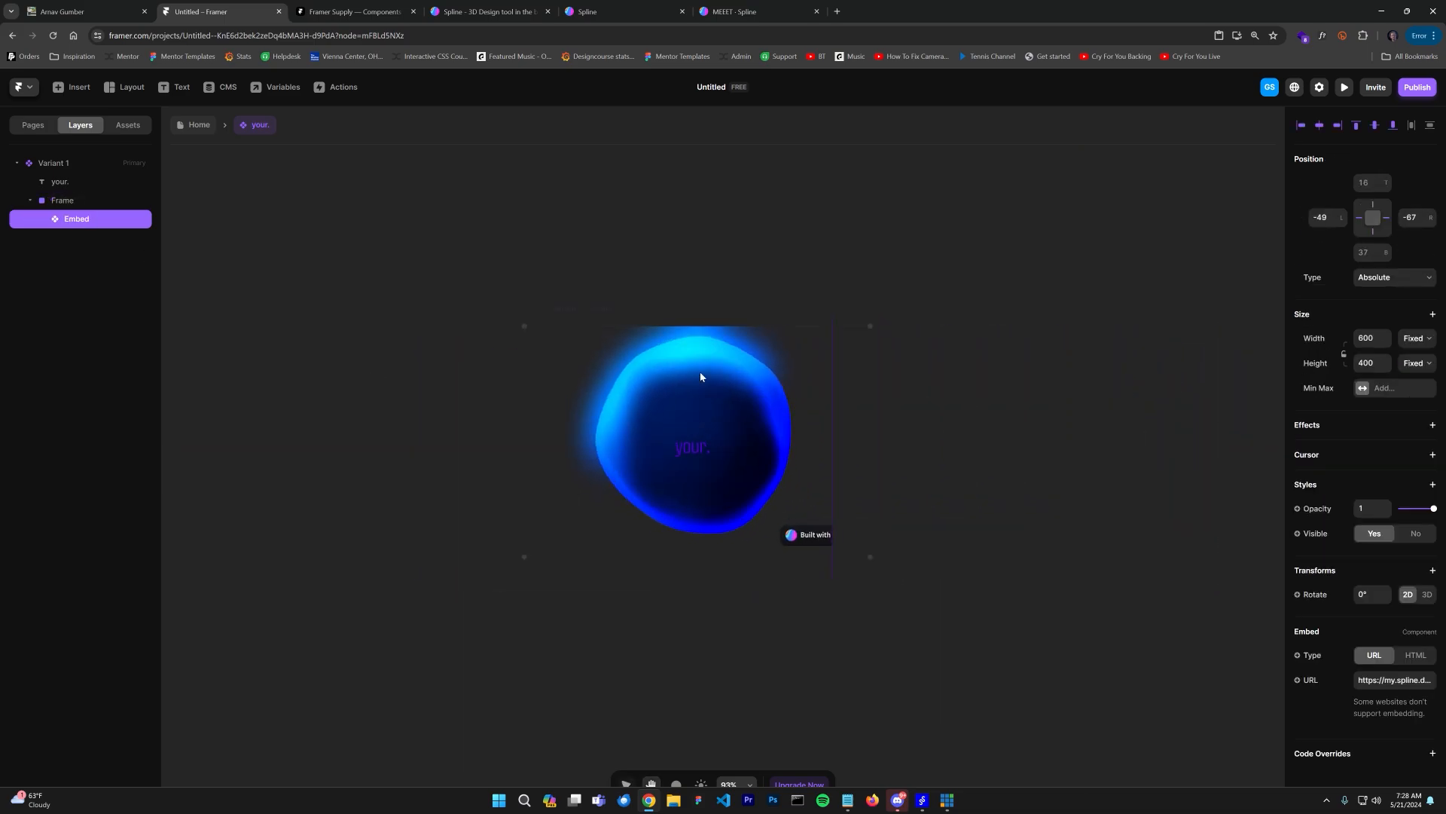
# Step: Set the Embed's width and height to 100%
pyautogui.click(1381, 337)
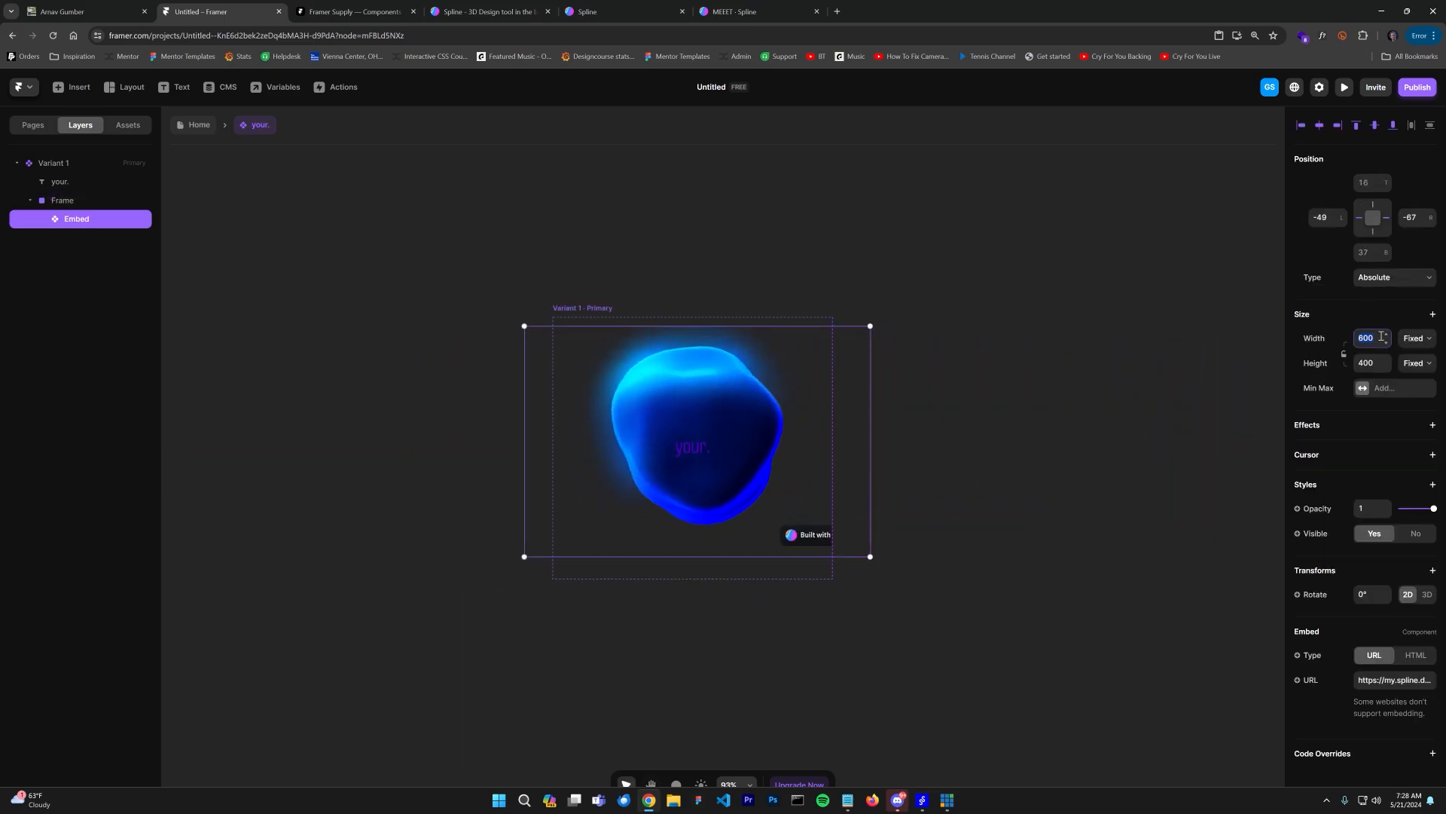
pyautogui.write('100%')
pyautogui.press('Return')
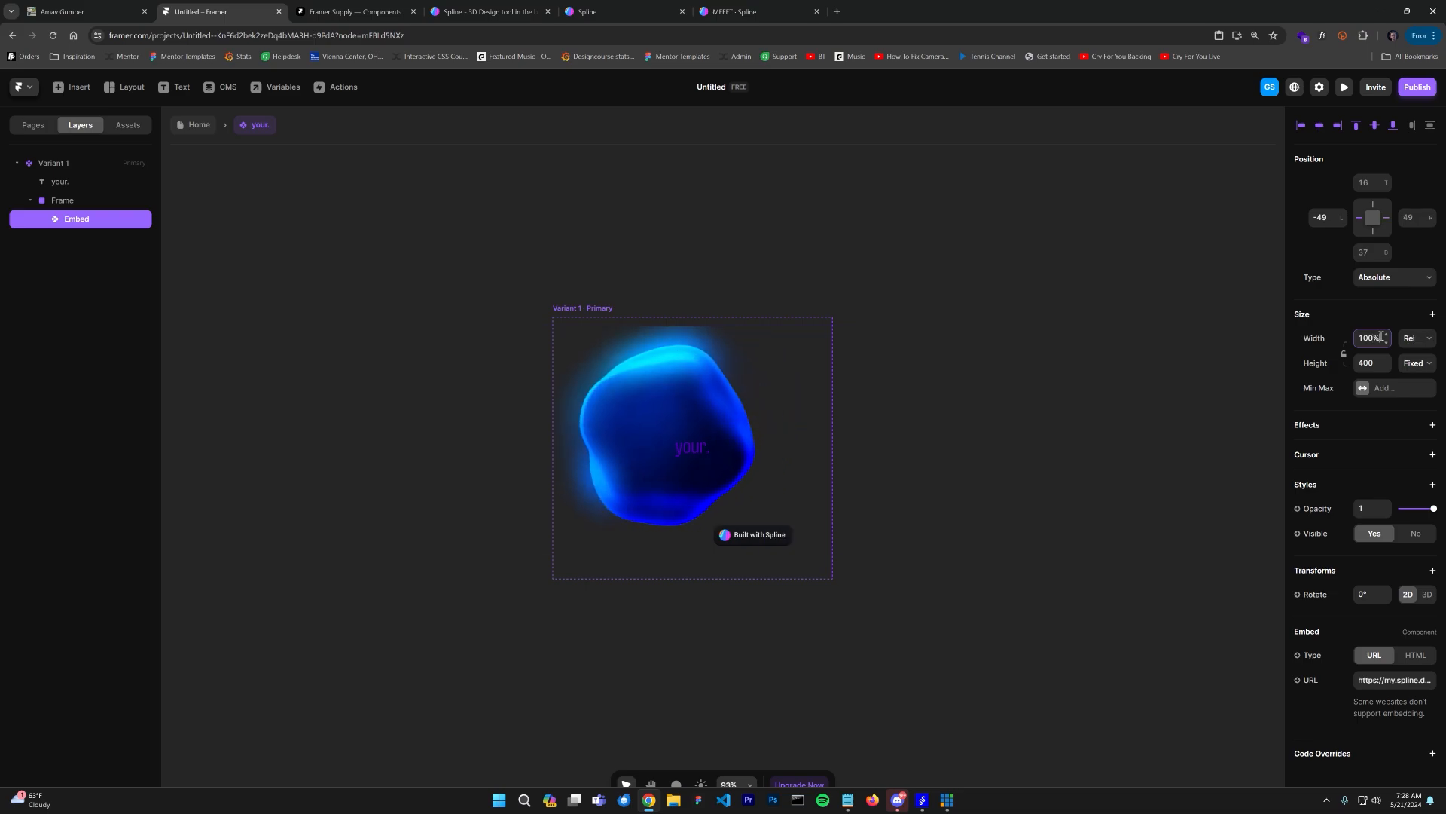
pyautogui.click(1365, 364)
pyautogui.write('100%')
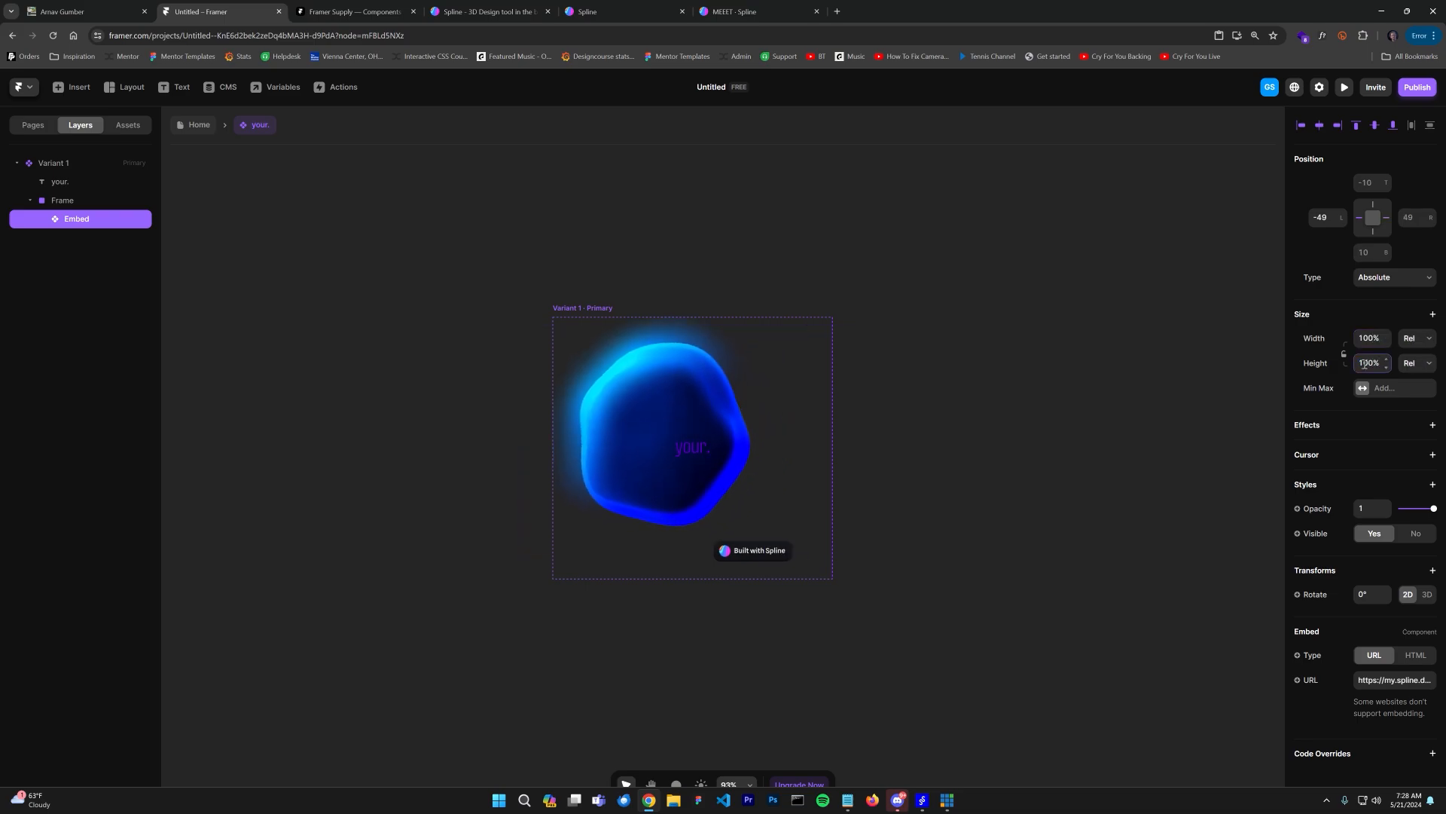
pyautogui.press('Return')
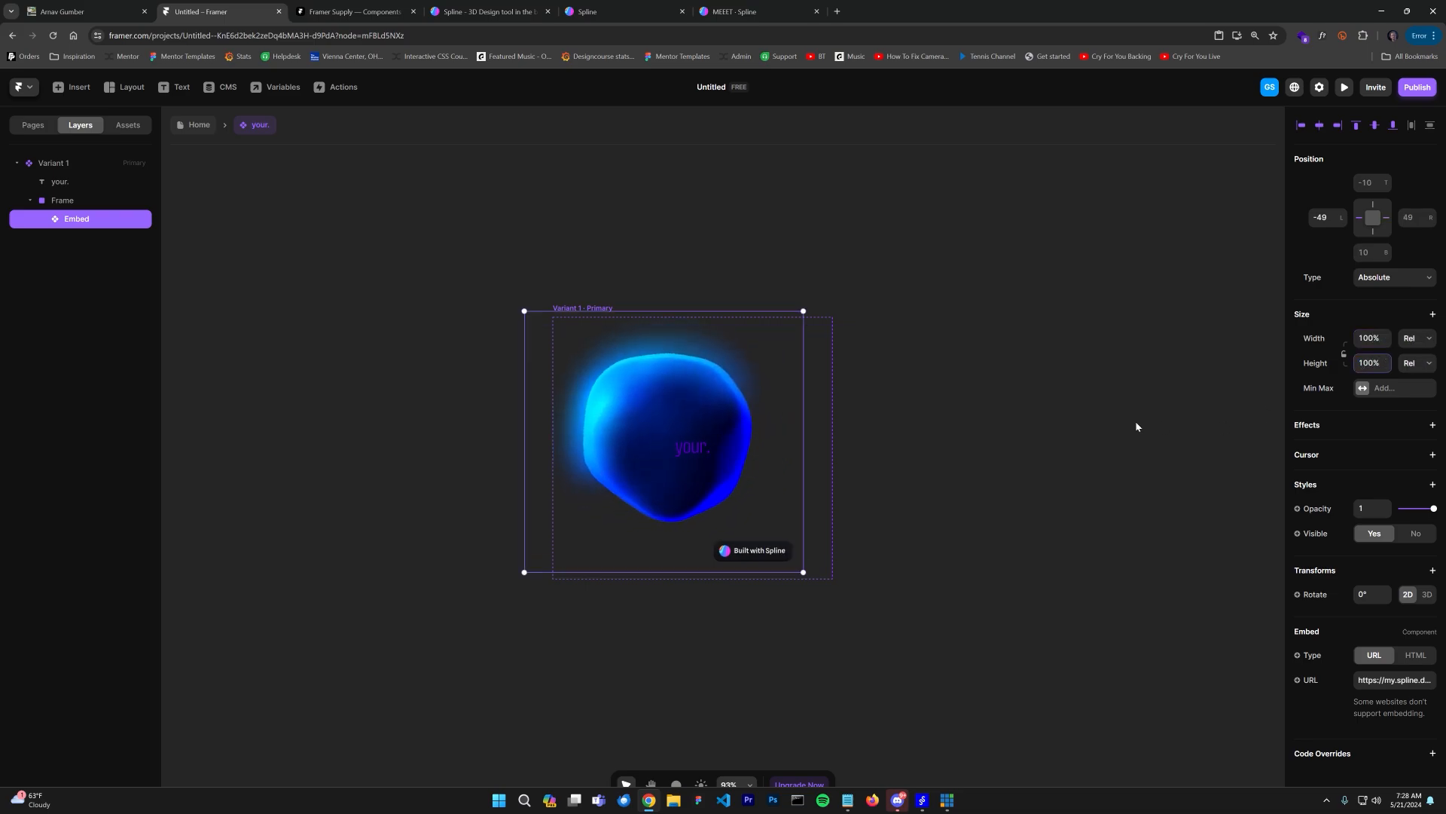
# Step: Set the Embed's top, left, right and bottom position offsets all to 0
pyautogui.click(1327, 222)
pyautogui.write('0')
pyautogui.click(1369, 183)
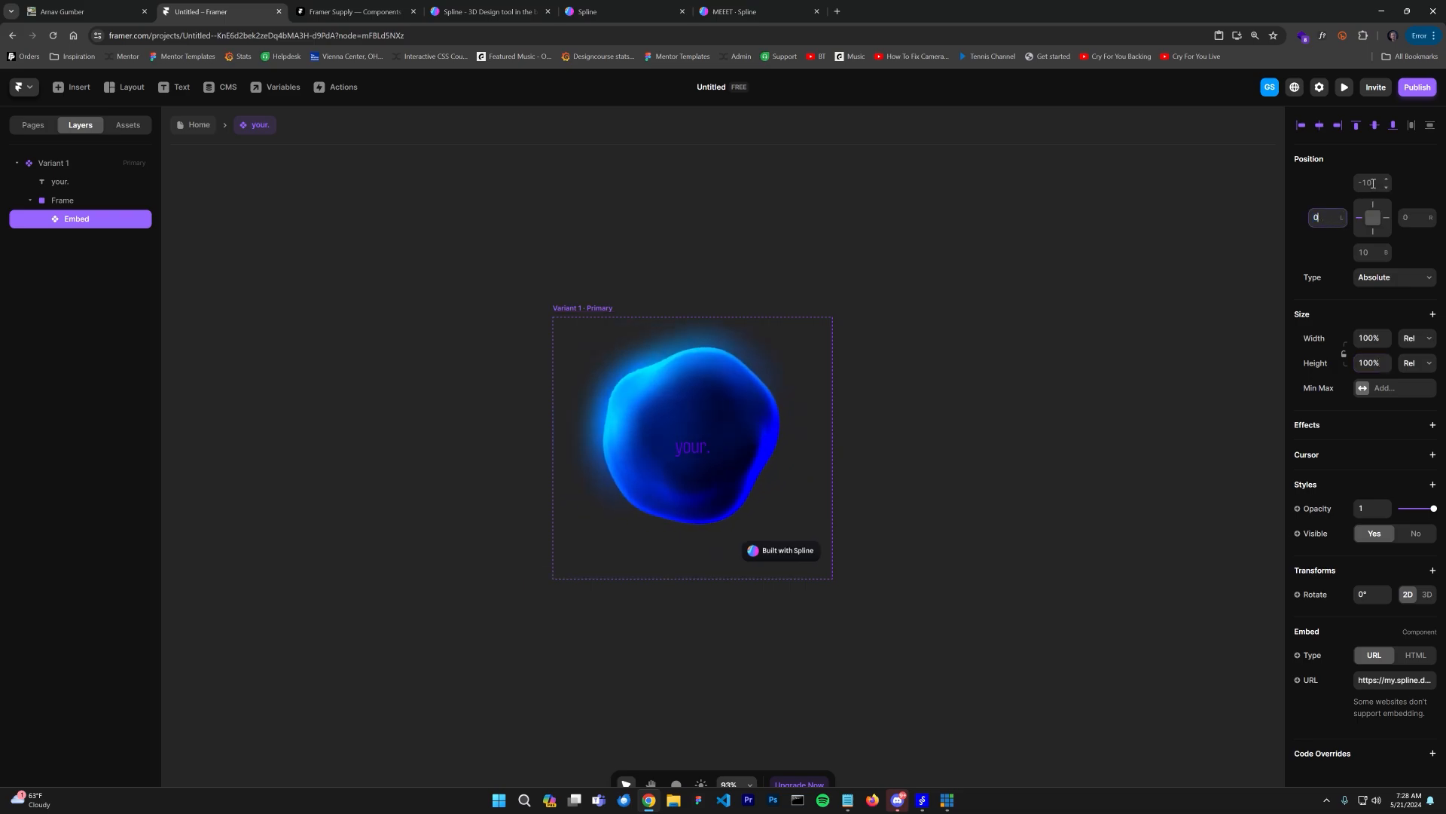
pyautogui.write('0')
pyautogui.click(1413, 216)
pyautogui.write('0')
pyautogui.click(1371, 252)
pyautogui.write('0')
pyautogui.click(1372, 228)
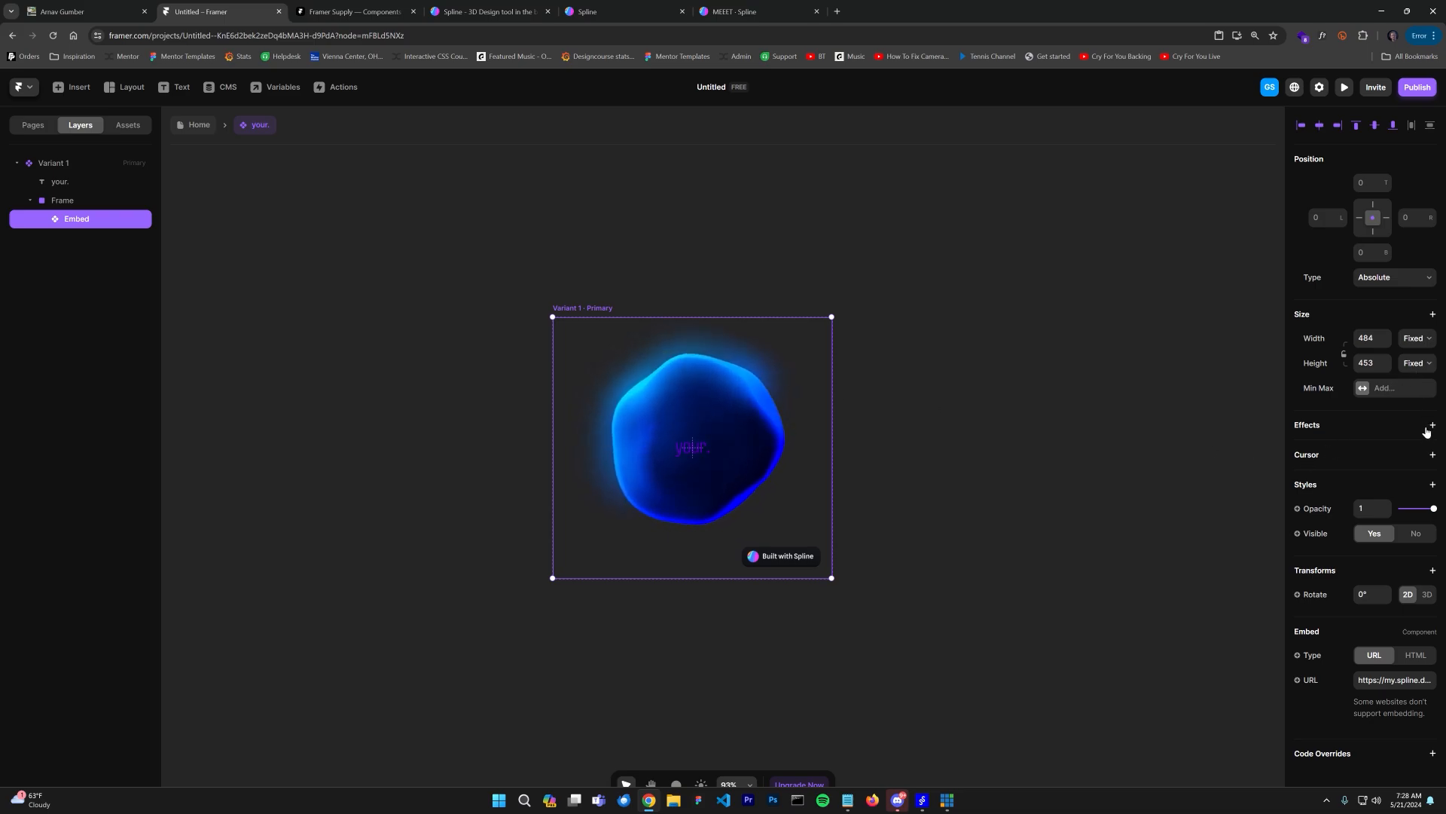
# Step: Set the Embed's opacity to 0 and reselect the primary variant
pyautogui.moveTo(1433, 510); pyautogui.dragTo(1400, 510)
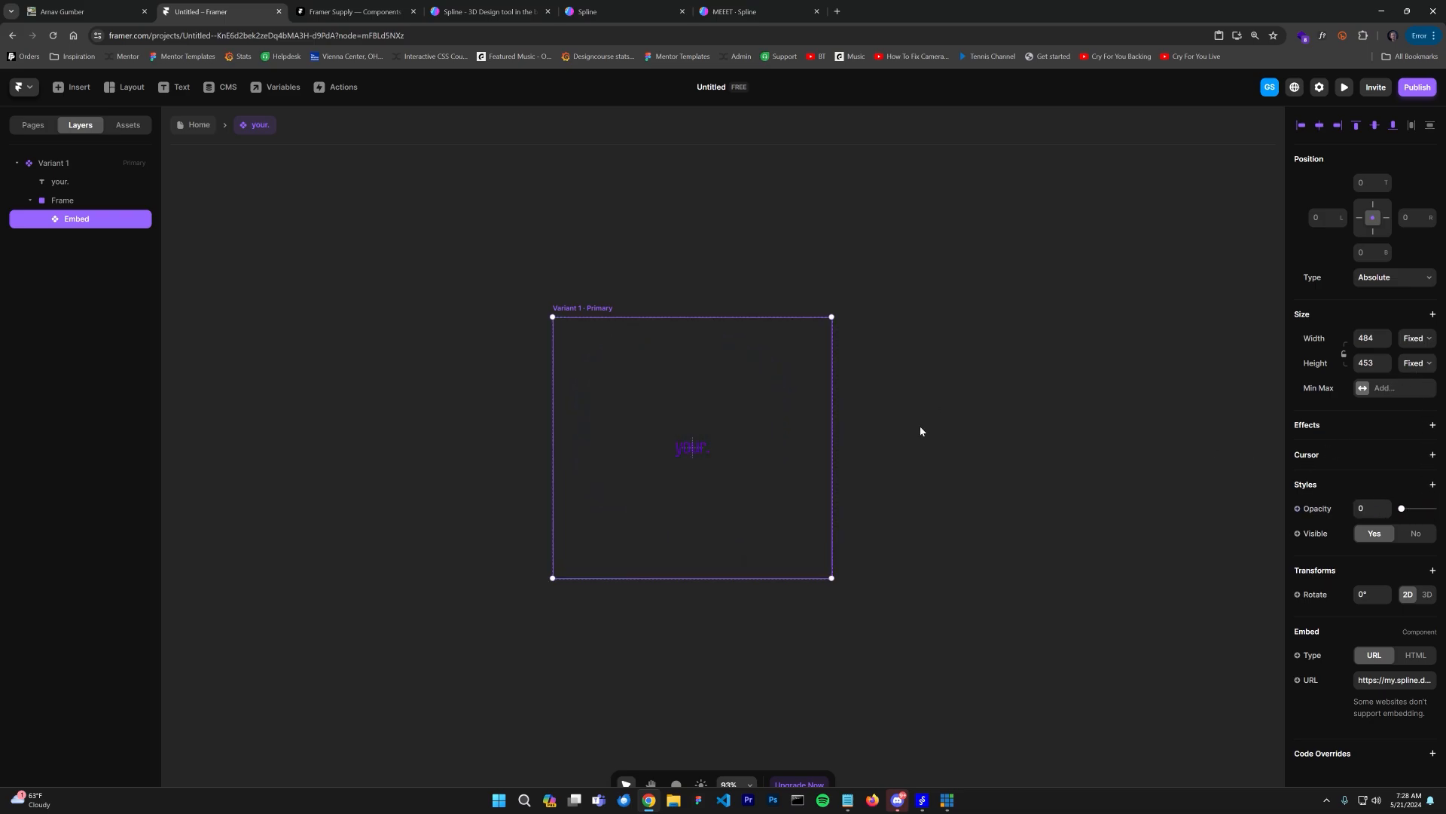
pyautogui.click(653, 561)
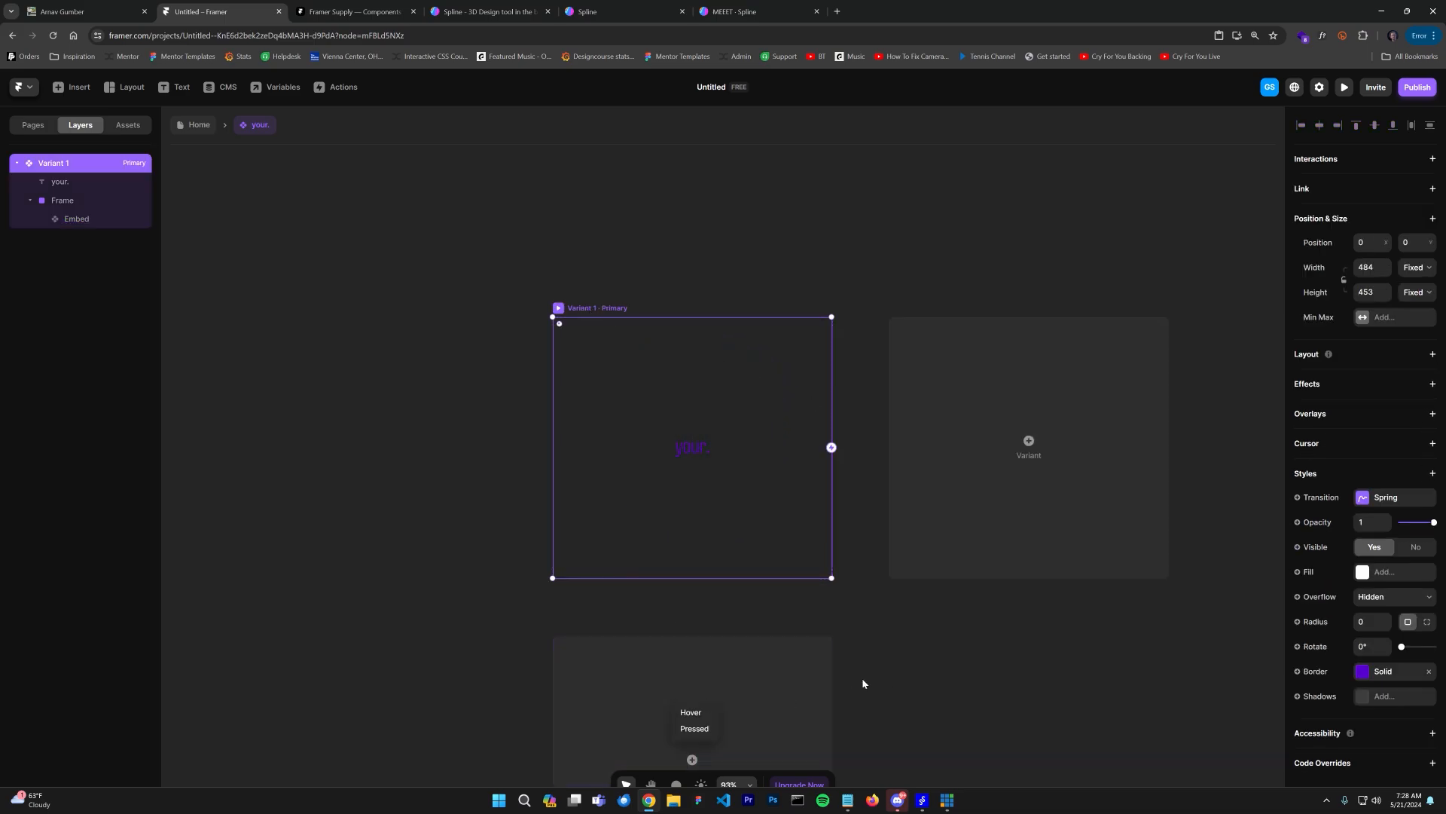
# Step: Set the Embed's opacity to 1 in the Hover variant
pyautogui.click(828, 720)
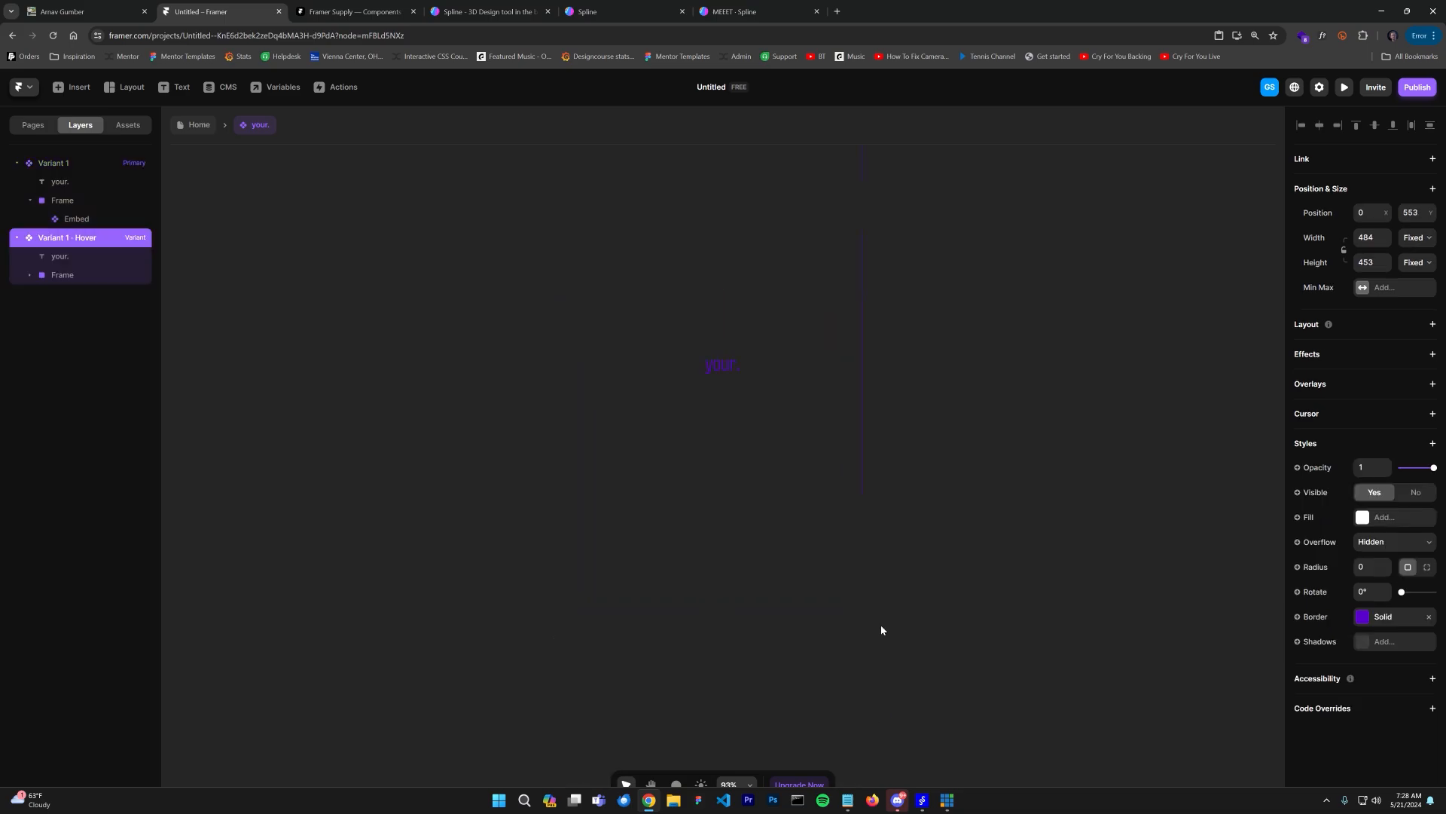
pyautogui.click(782, 362)
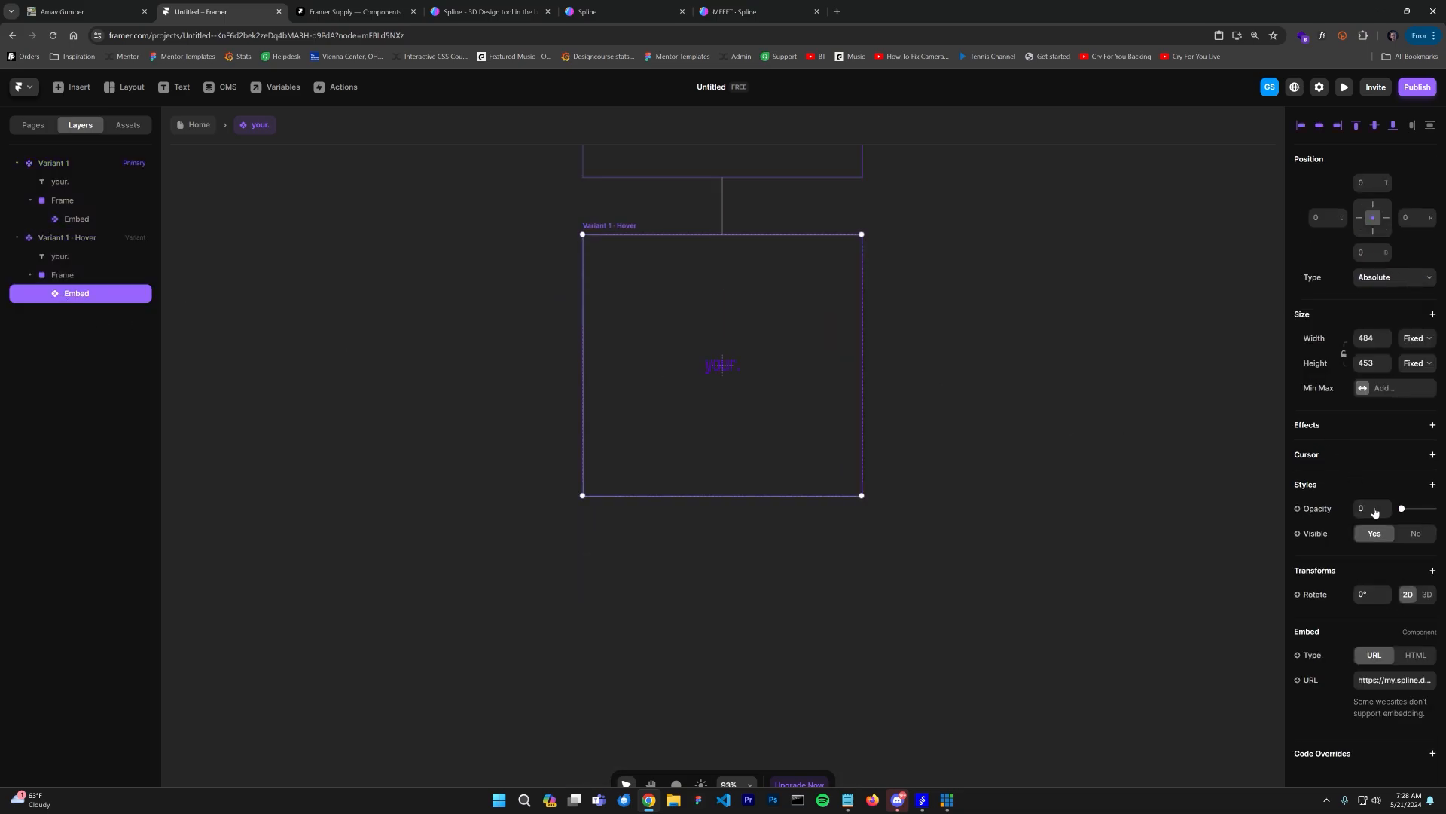
pyautogui.press('Return')
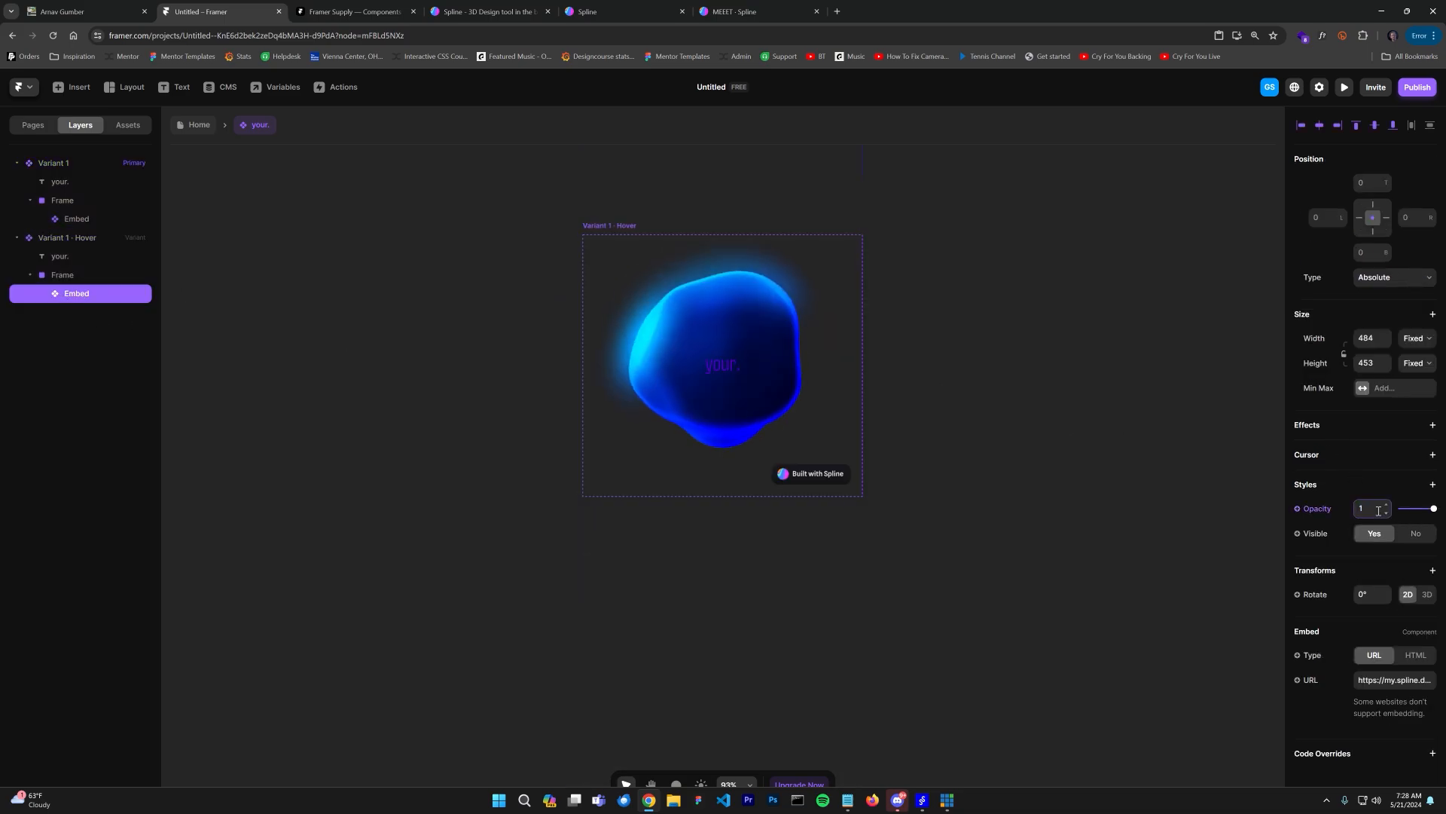
# Step: Set the Hover variant's your. text colour to white #FFFFFF
pyautogui.click(722, 365)
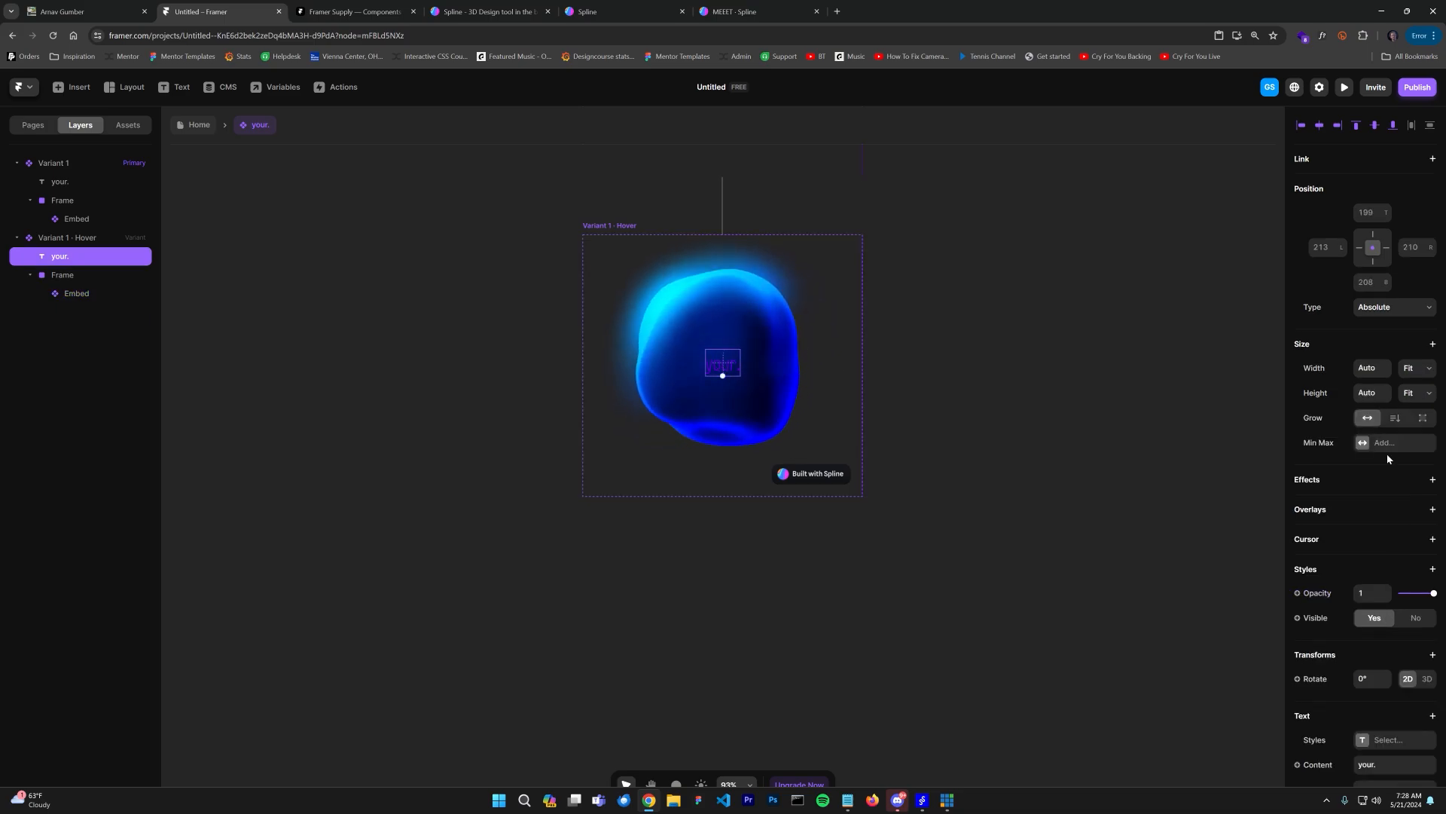
pyautogui.scroll(-3, 1378, 603)
pyautogui.click(1349, 669)
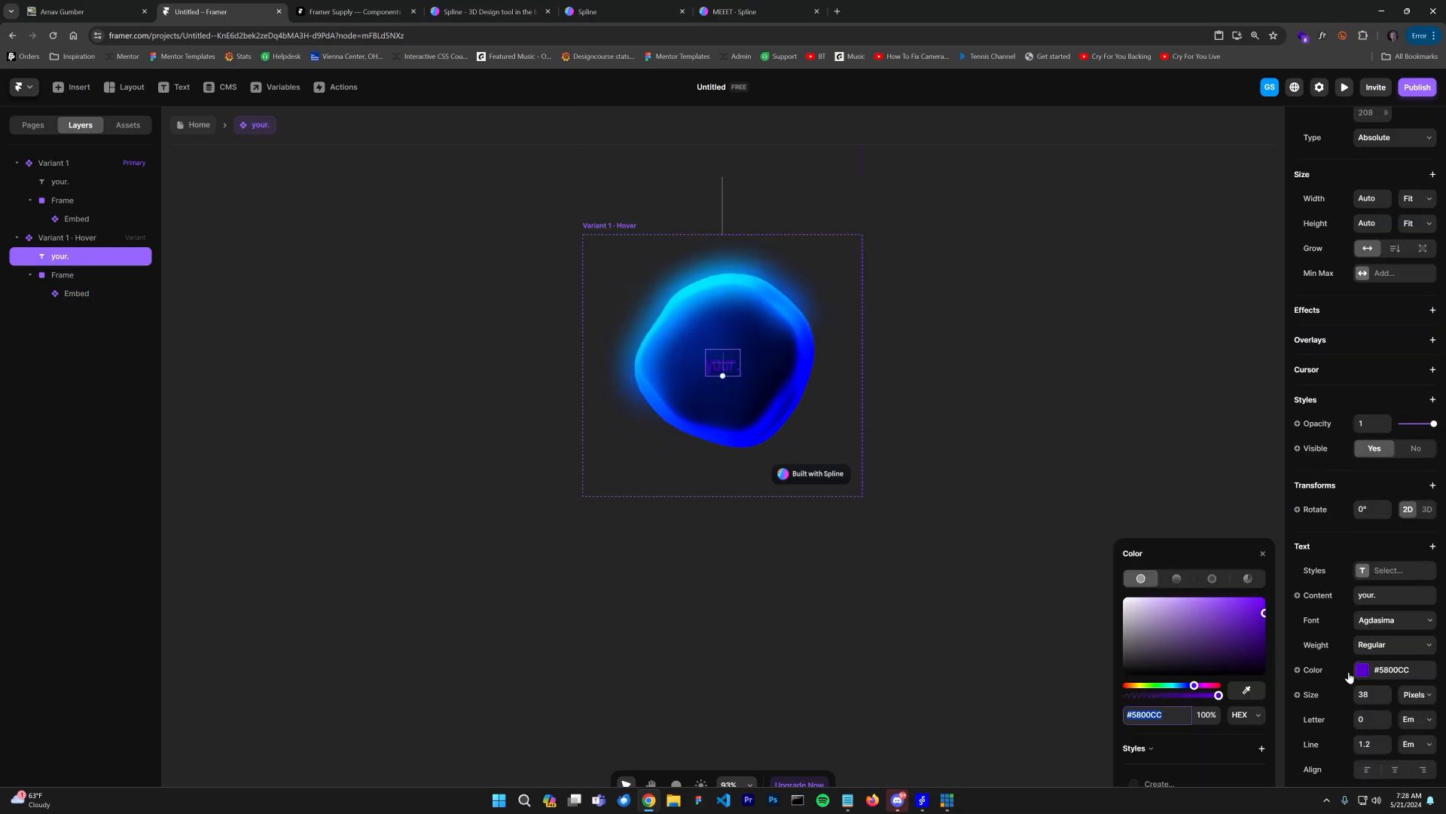
pyautogui.click(1059, 529)
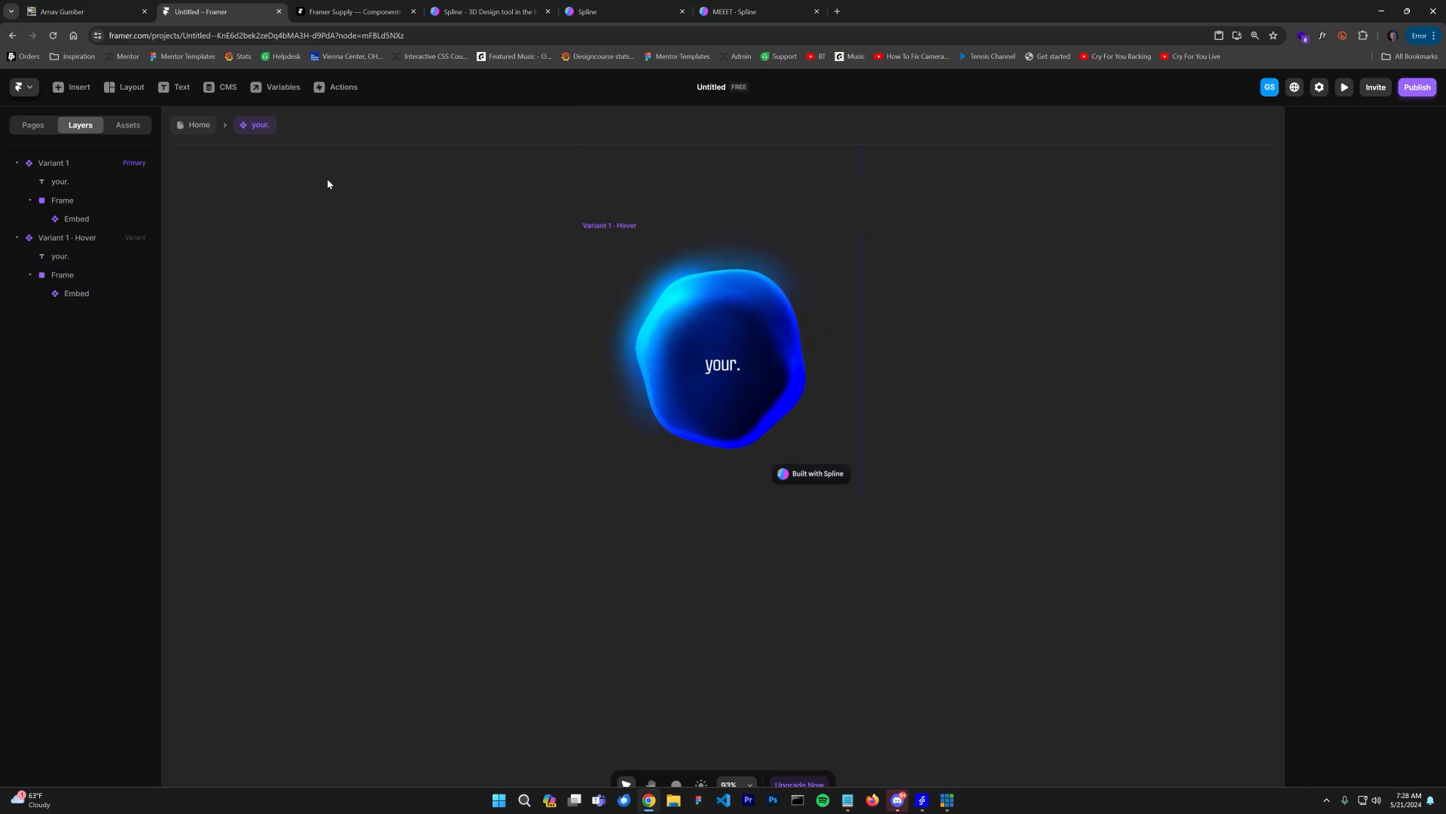
# Step: Preview the page and hover over the your. card to check the effect
pyautogui.click(194, 125)
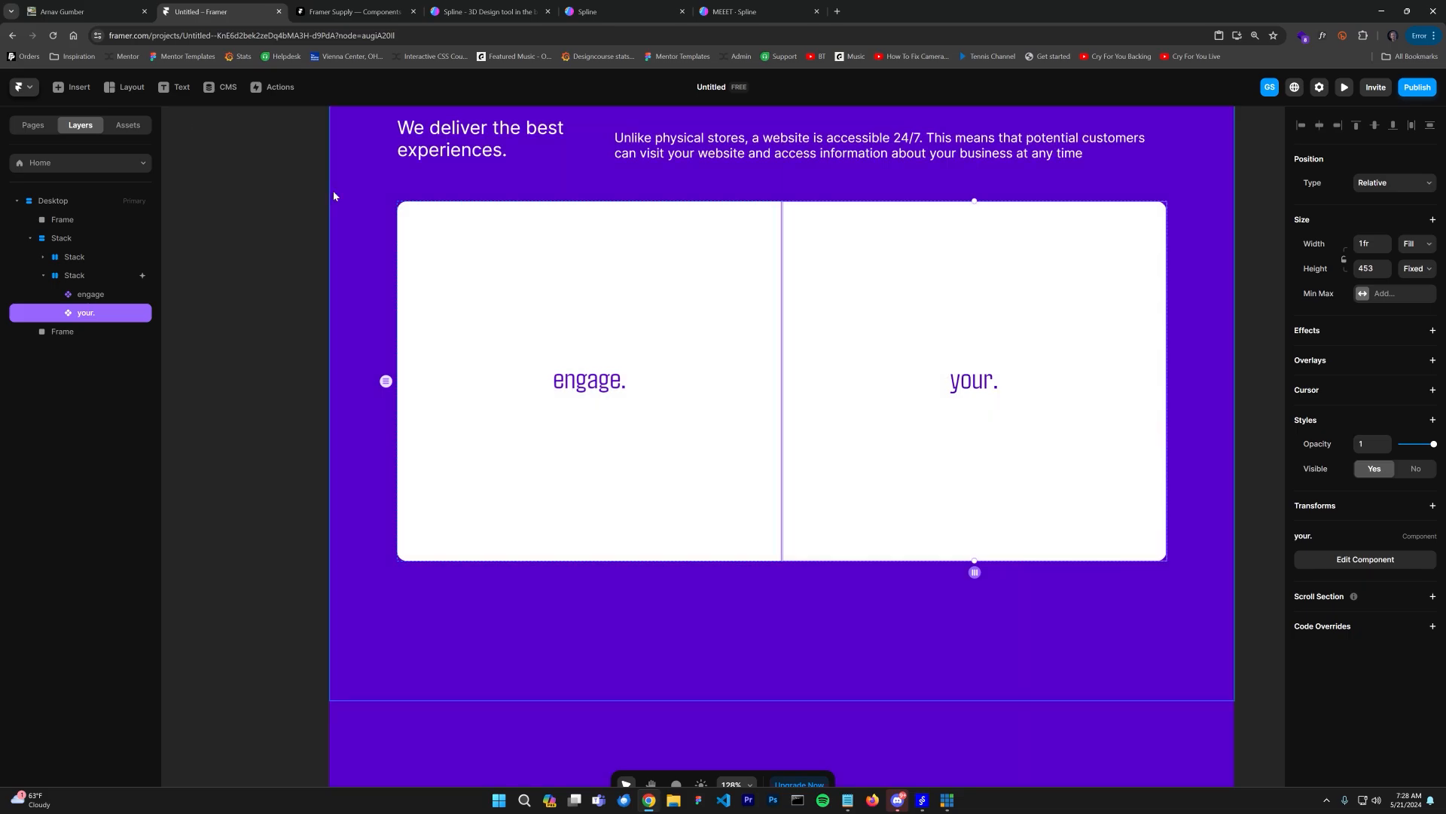
pyautogui.click(1344, 86)
pyautogui.scroll(-5, 1002, 275)
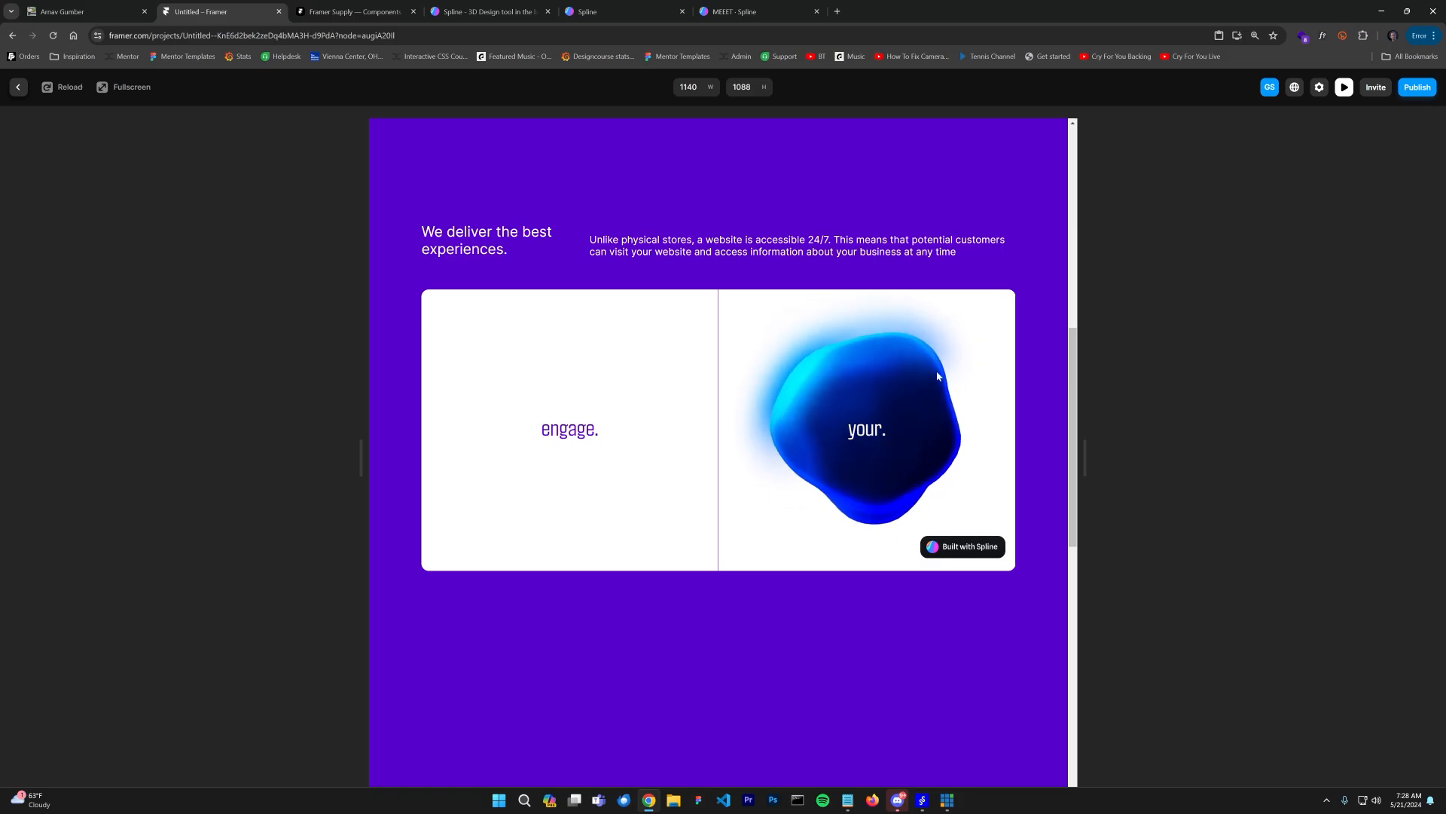
pyautogui.click(20, 88)
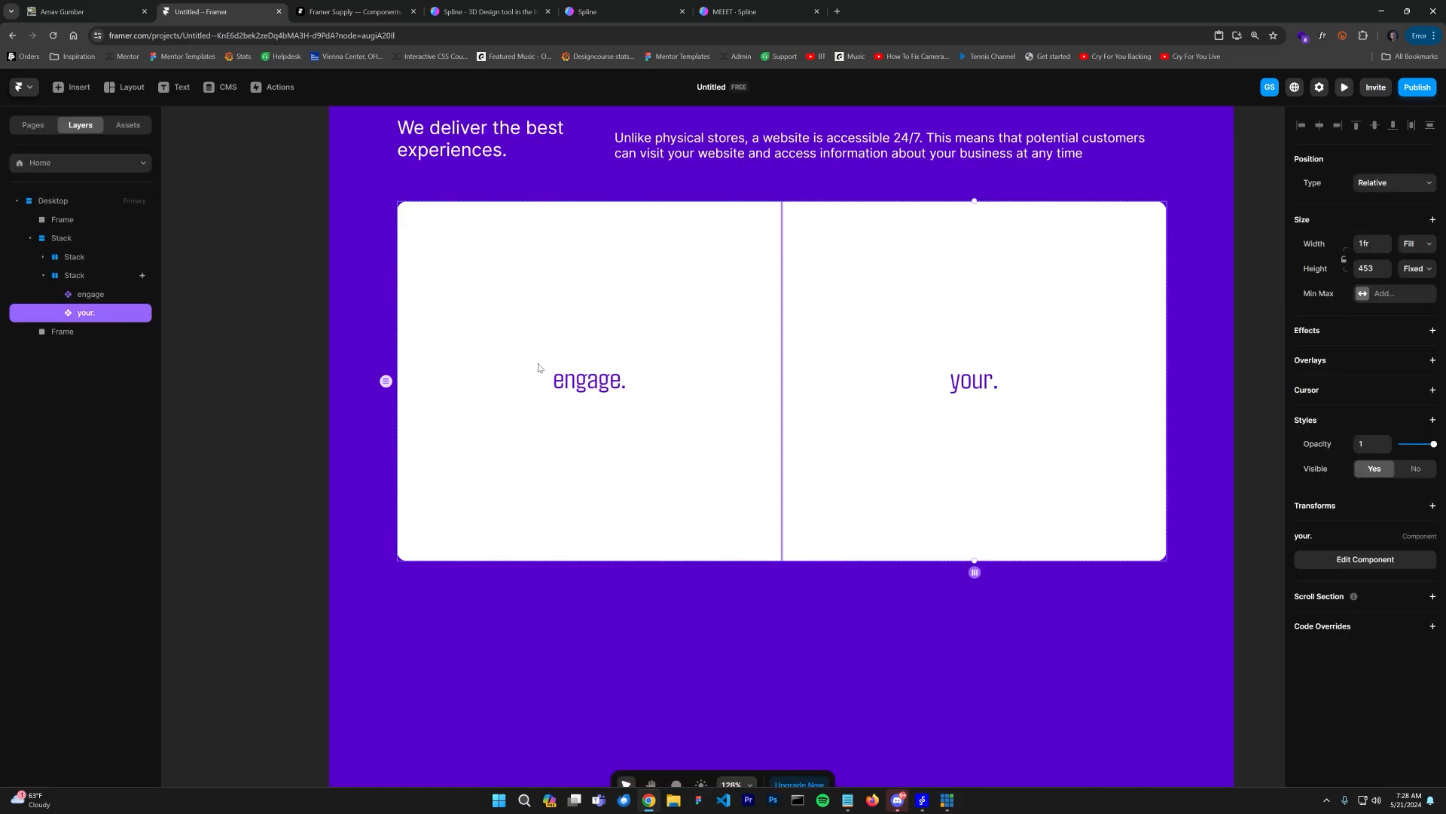
# Step: Open the engage. component and set its Particles layer's height to 100%
pyautogui.click(534, 309)
pyautogui.doubleClick(592, 309)
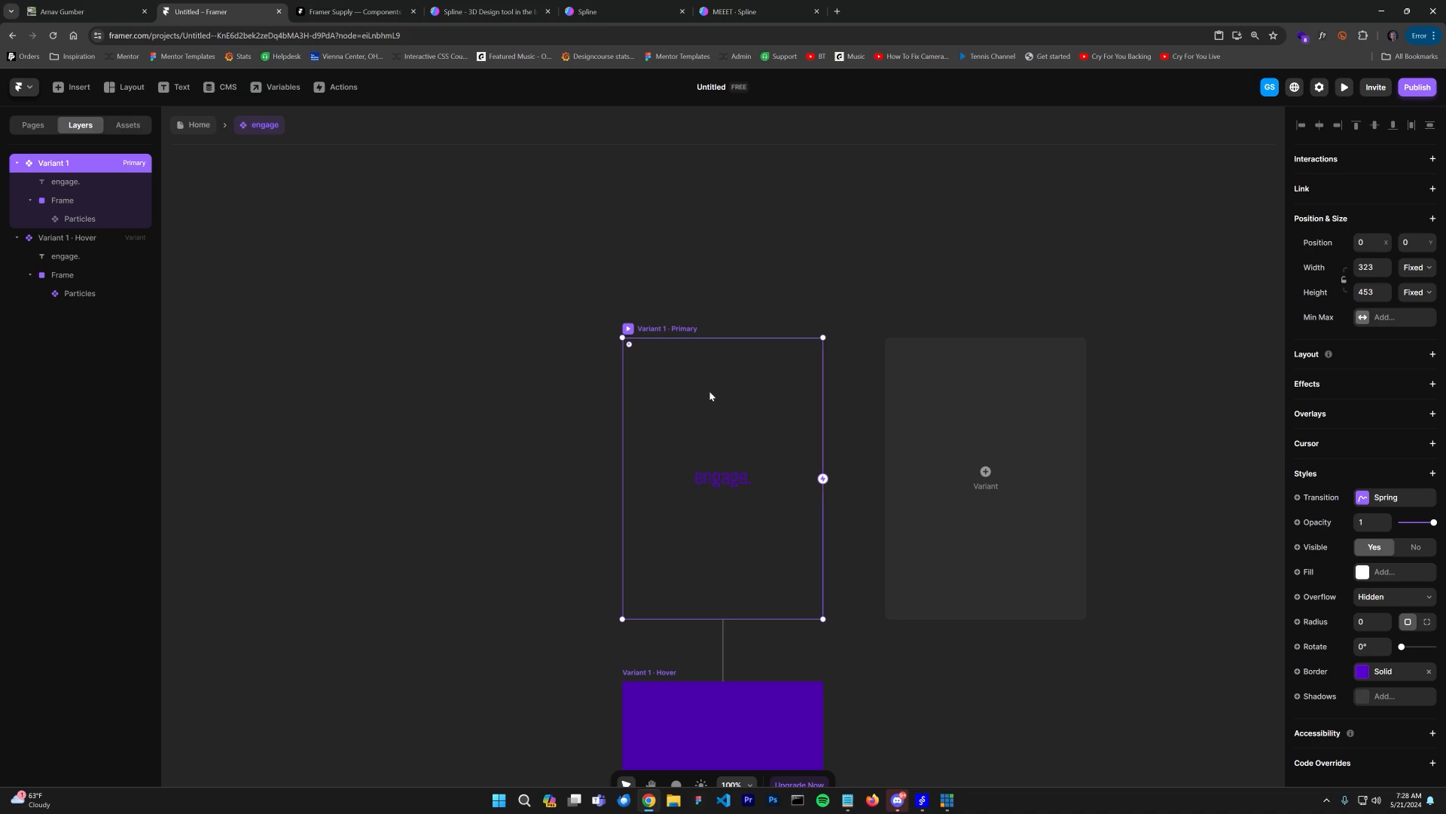
pyautogui.click(709, 390)
pyautogui.scroll(4, 1385, 267)
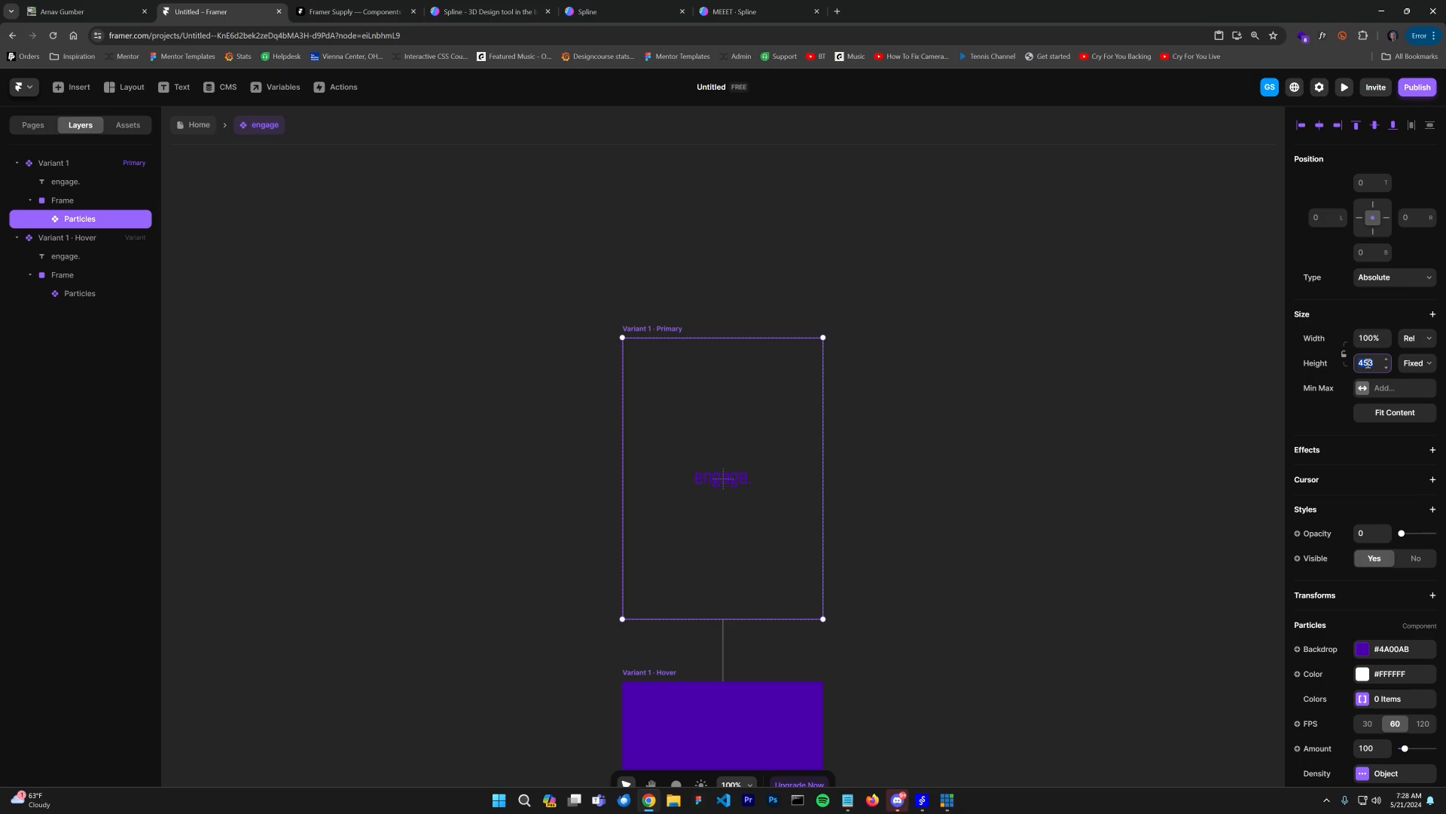
pyautogui.write('%')
pyautogui.press('Return')
pyautogui.click(193, 128)
# Step: Inspect the your. component's Embed layers in the Primary and Hover variants
pyautogui.click(1017, 329)
pyautogui.doubleClick(935, 312)
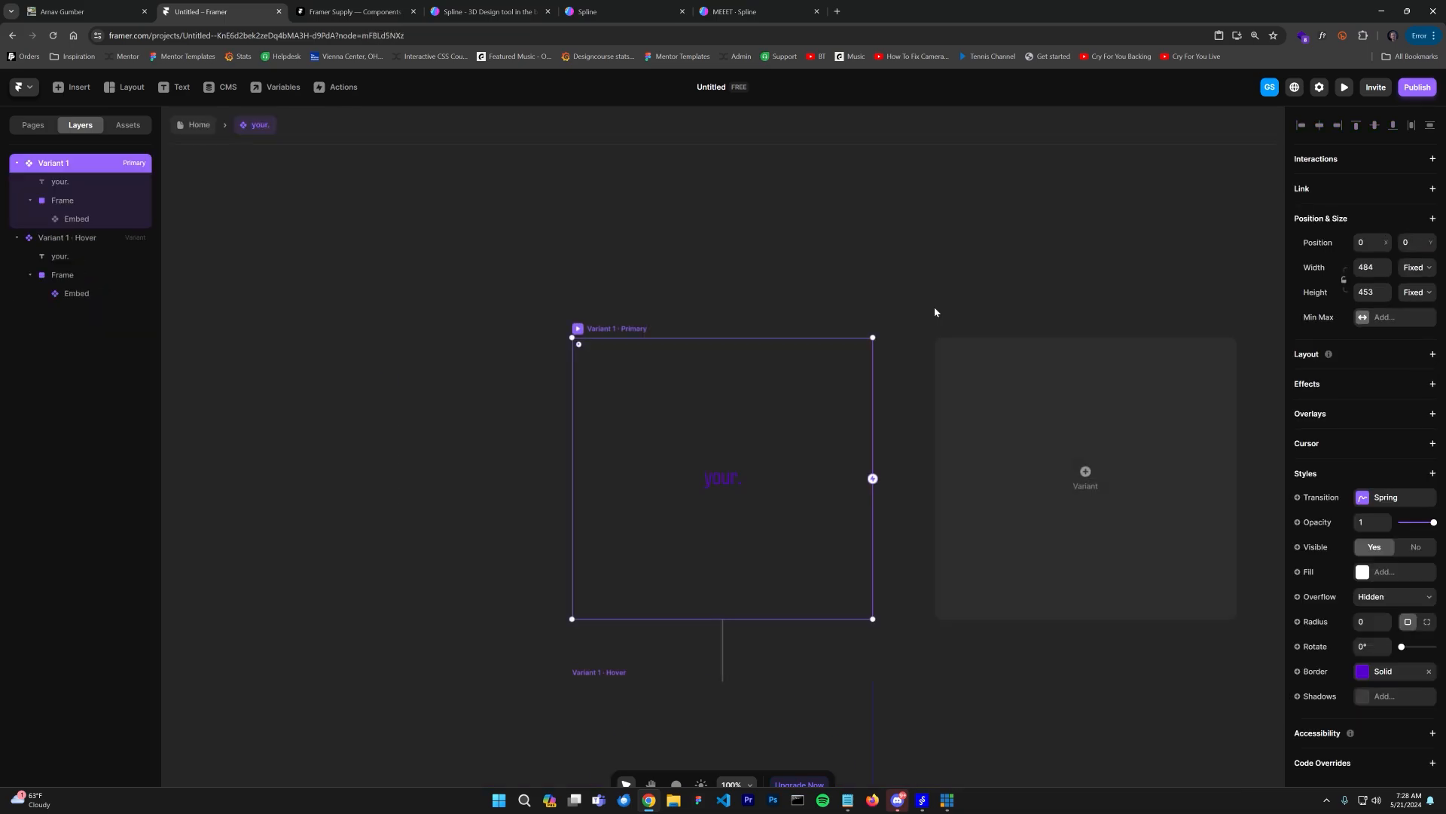
pyautogui.scroll(-3, 833, 489)
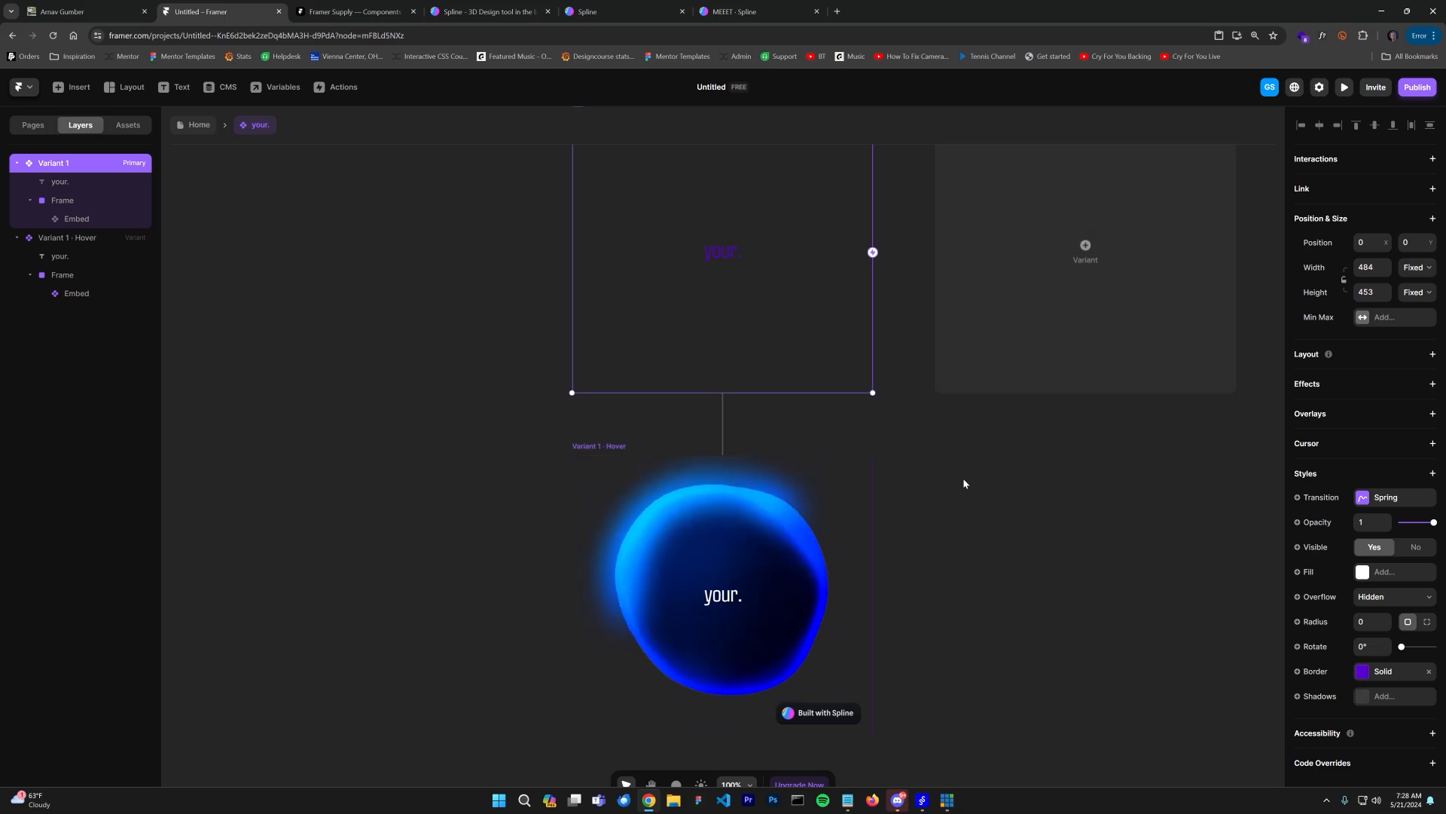
pyautogui.click(822, 495)
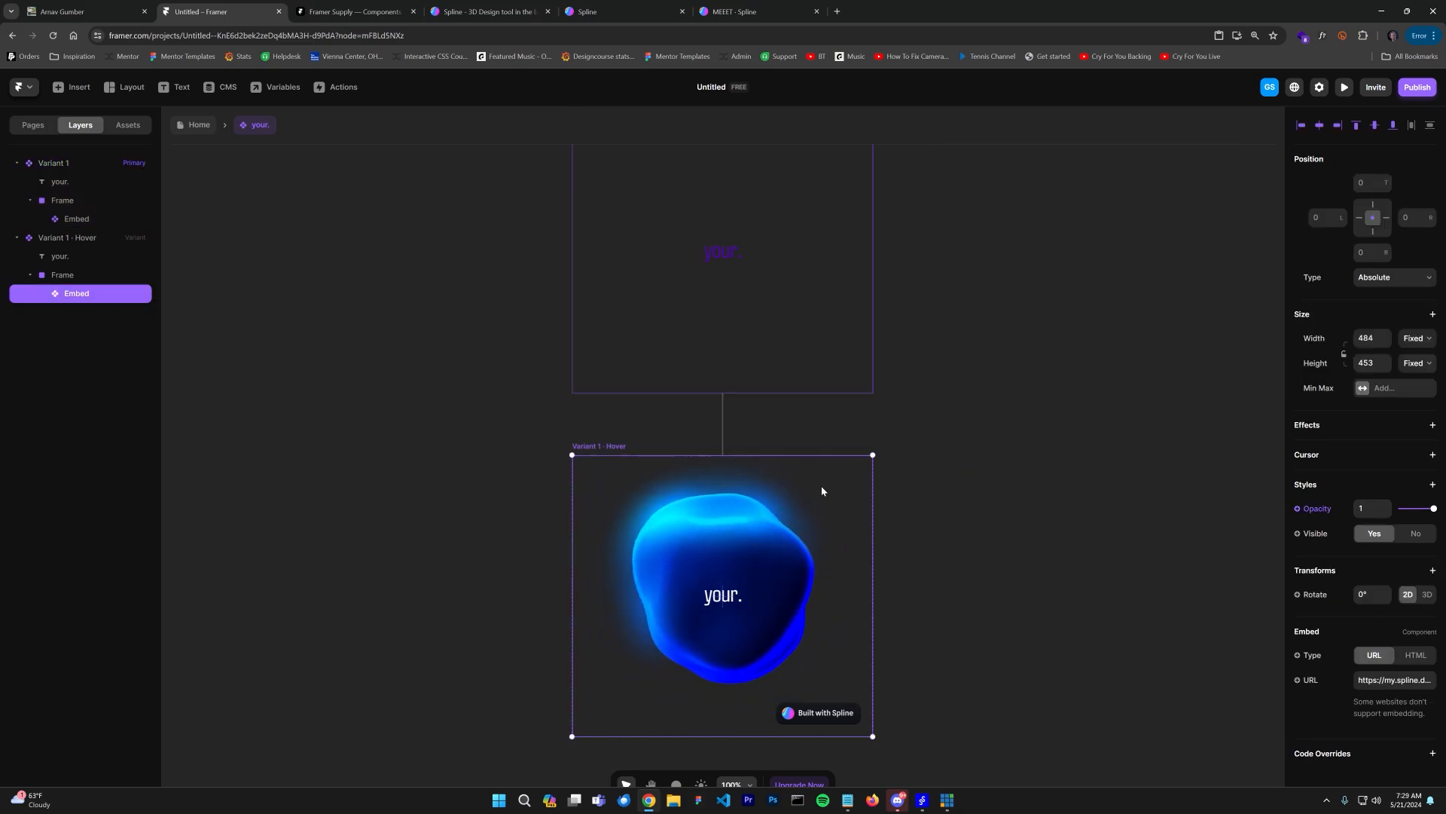
pyautogui.click(767, 336)
pyautogui.scroll(1, 795, 324)
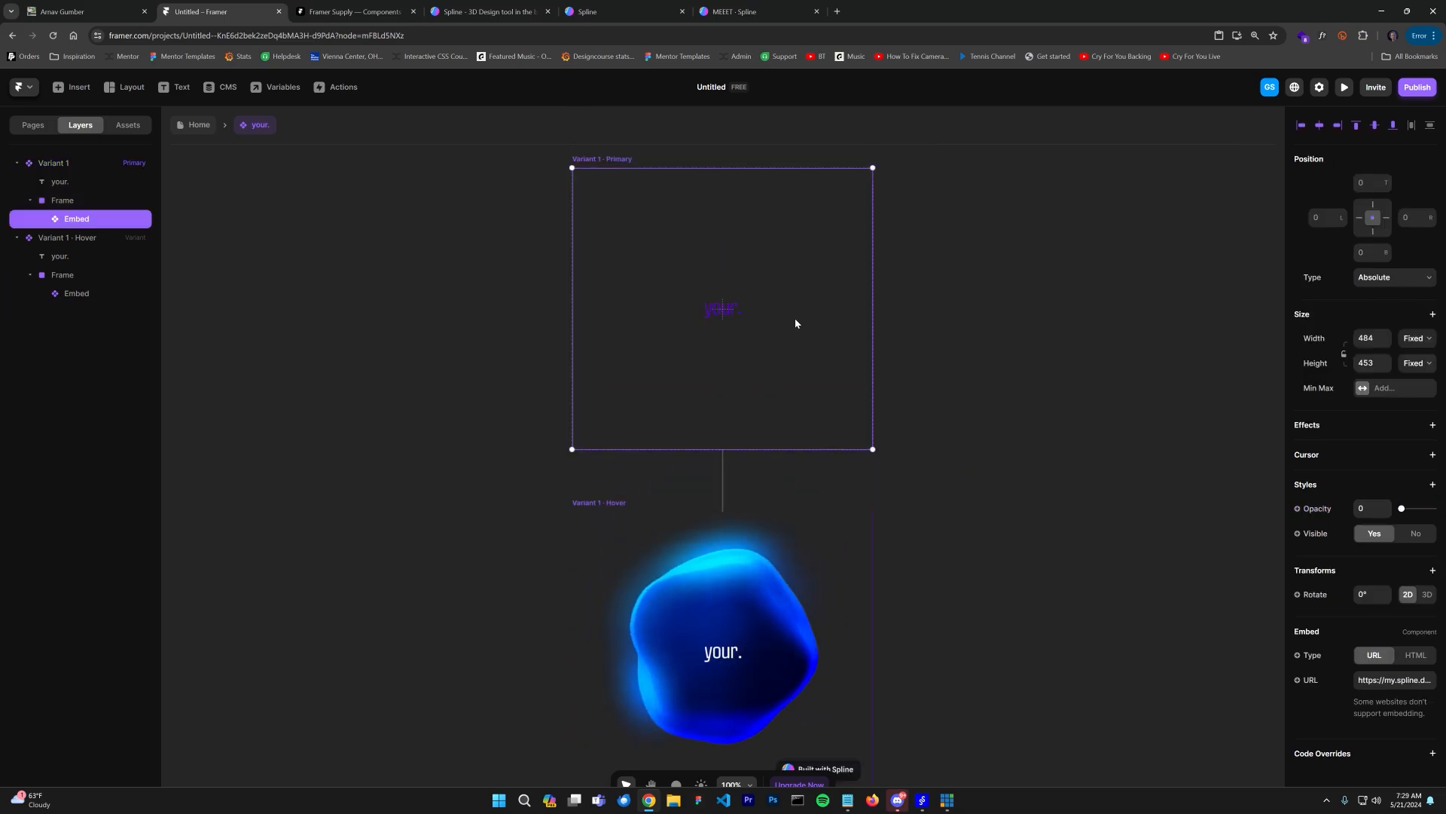
pyautogui.scroll(1, 796, 323)
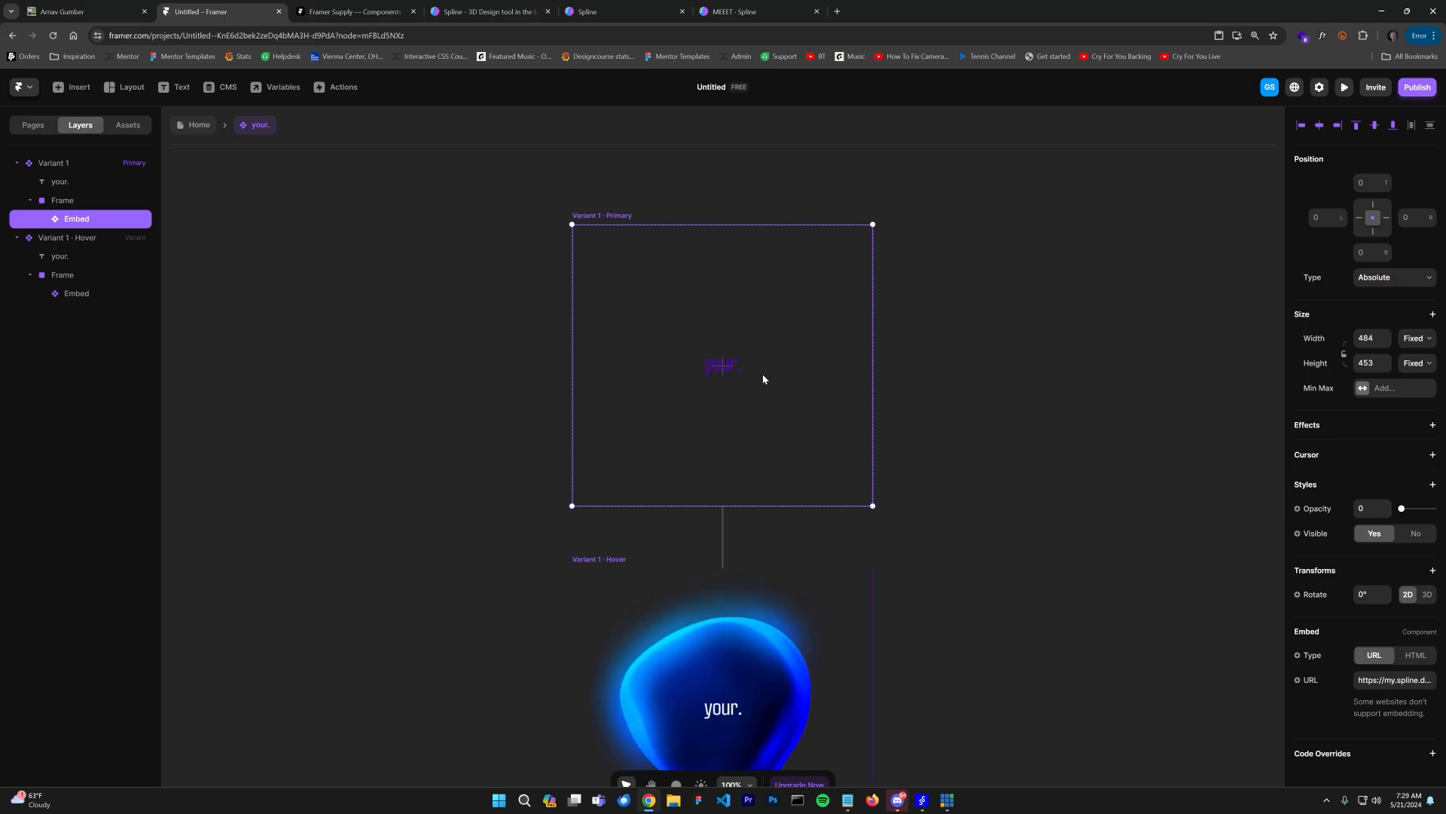
pyautogui.press('Escape')
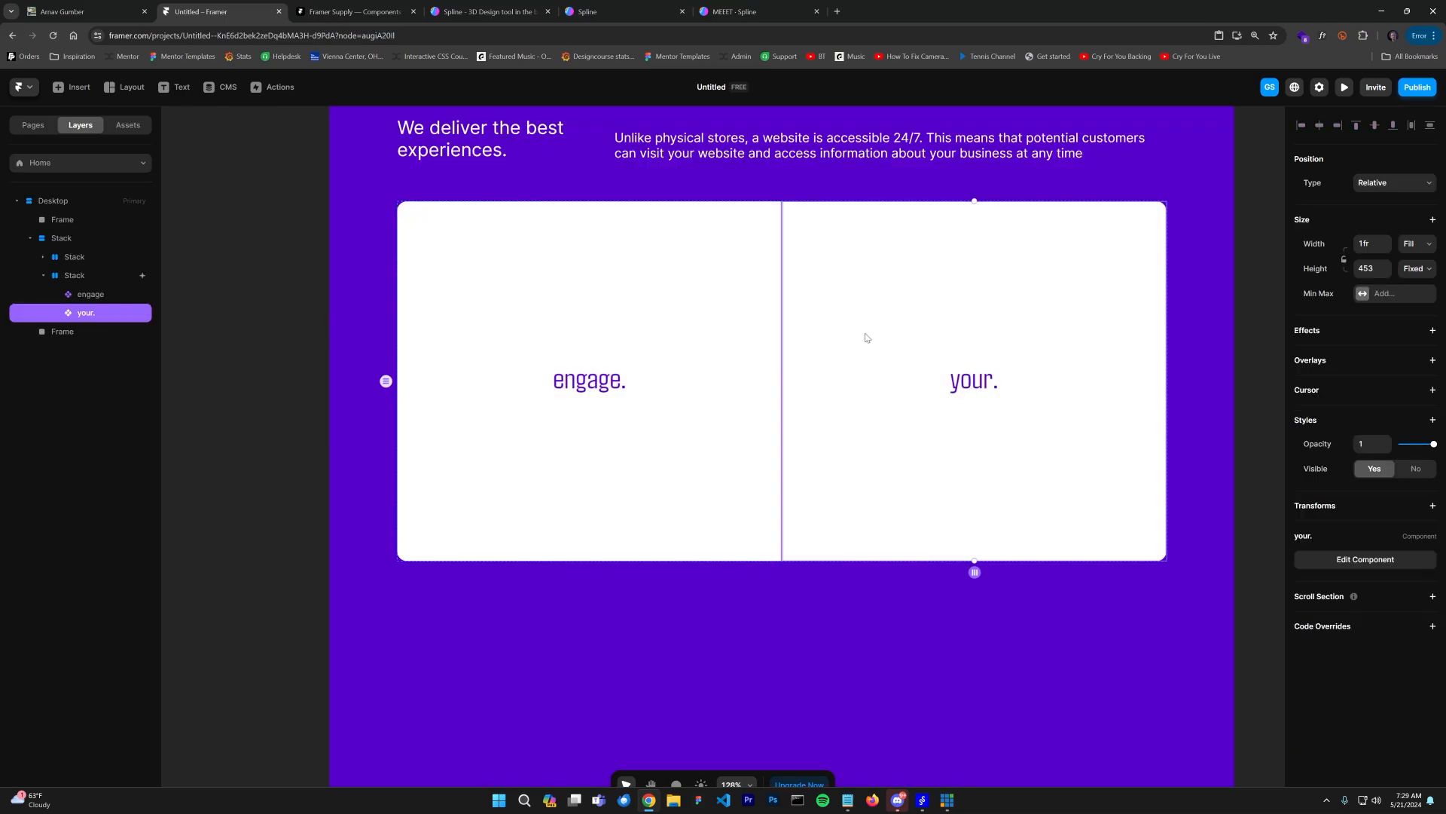
pyautogui.click(85, 276)
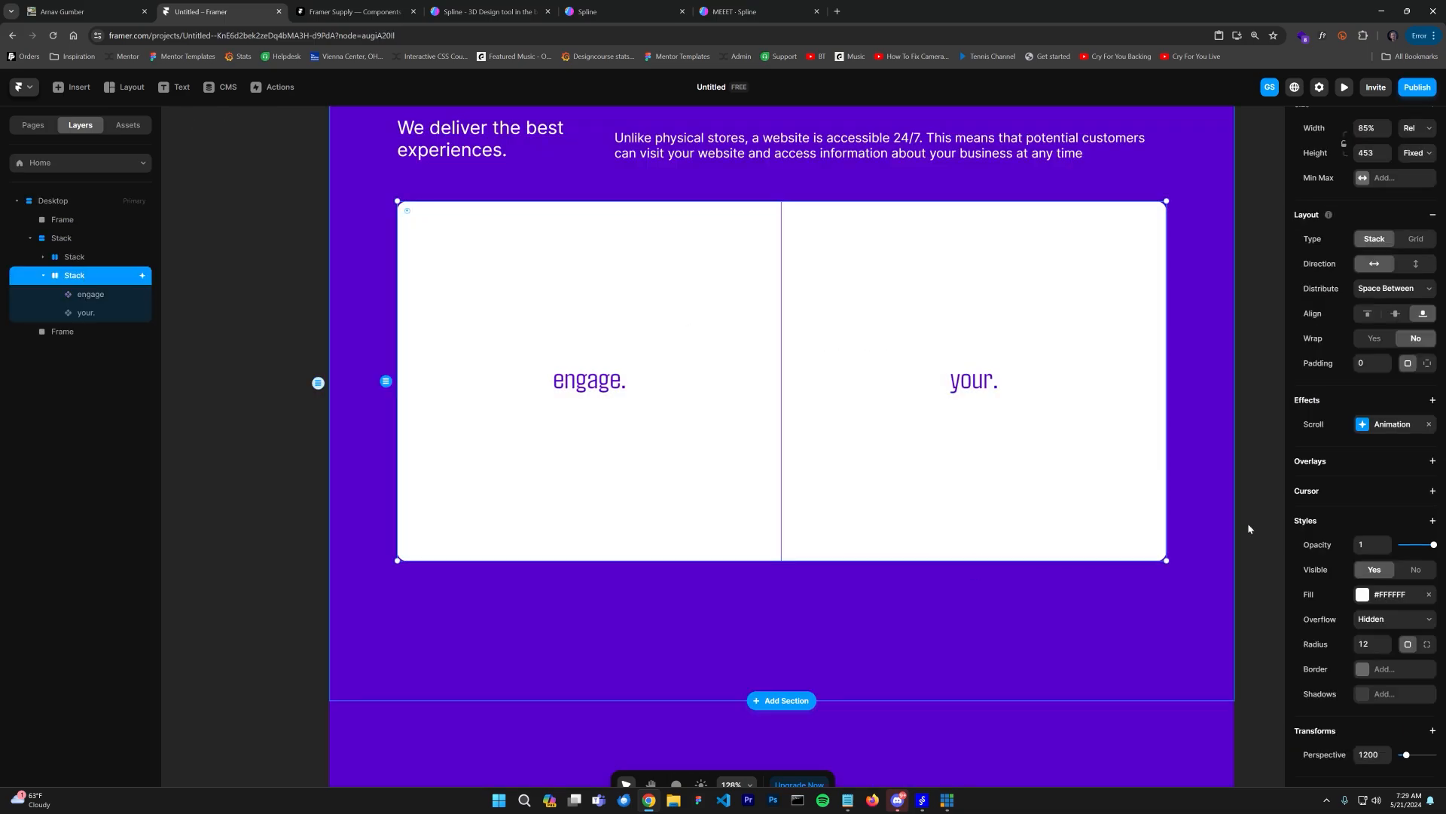
pyautogui.click(1429, 596)
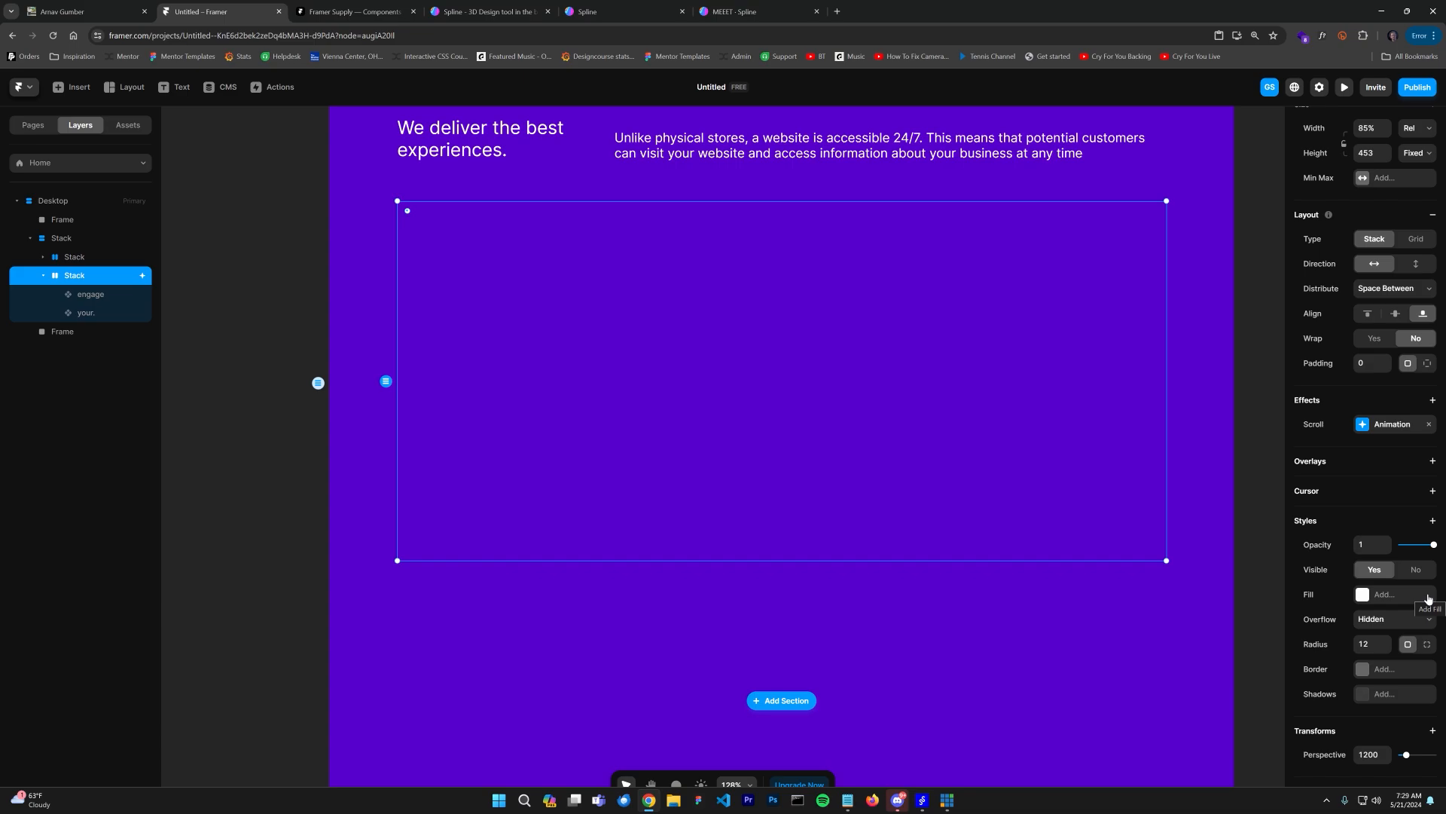
pyautogui.click(1429, 597)
# Step: Open the your. component and add a fill to its Hover variant
pyautogui.click(915, 397)
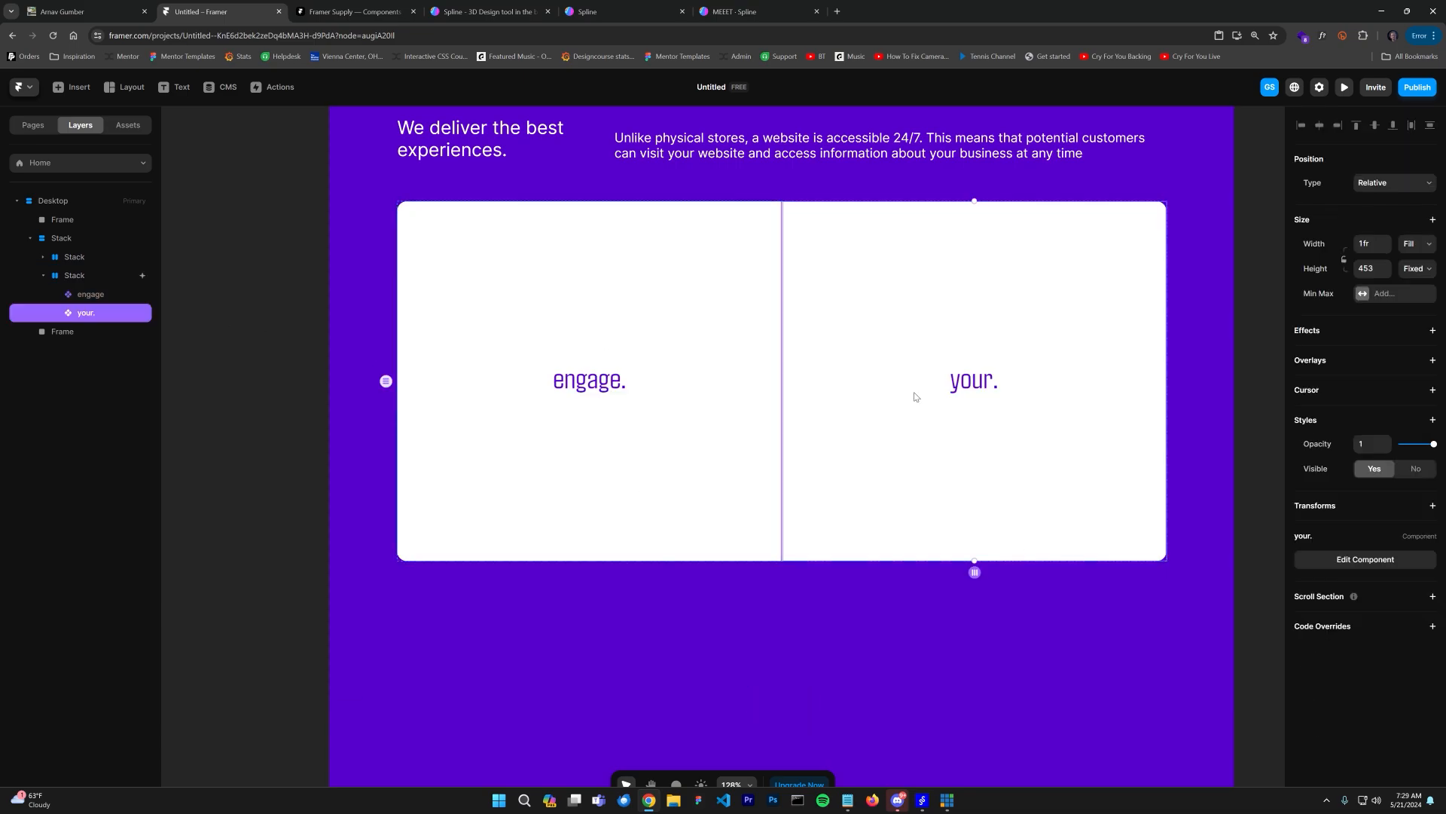
pyautogui.doubleClick(985, 460)
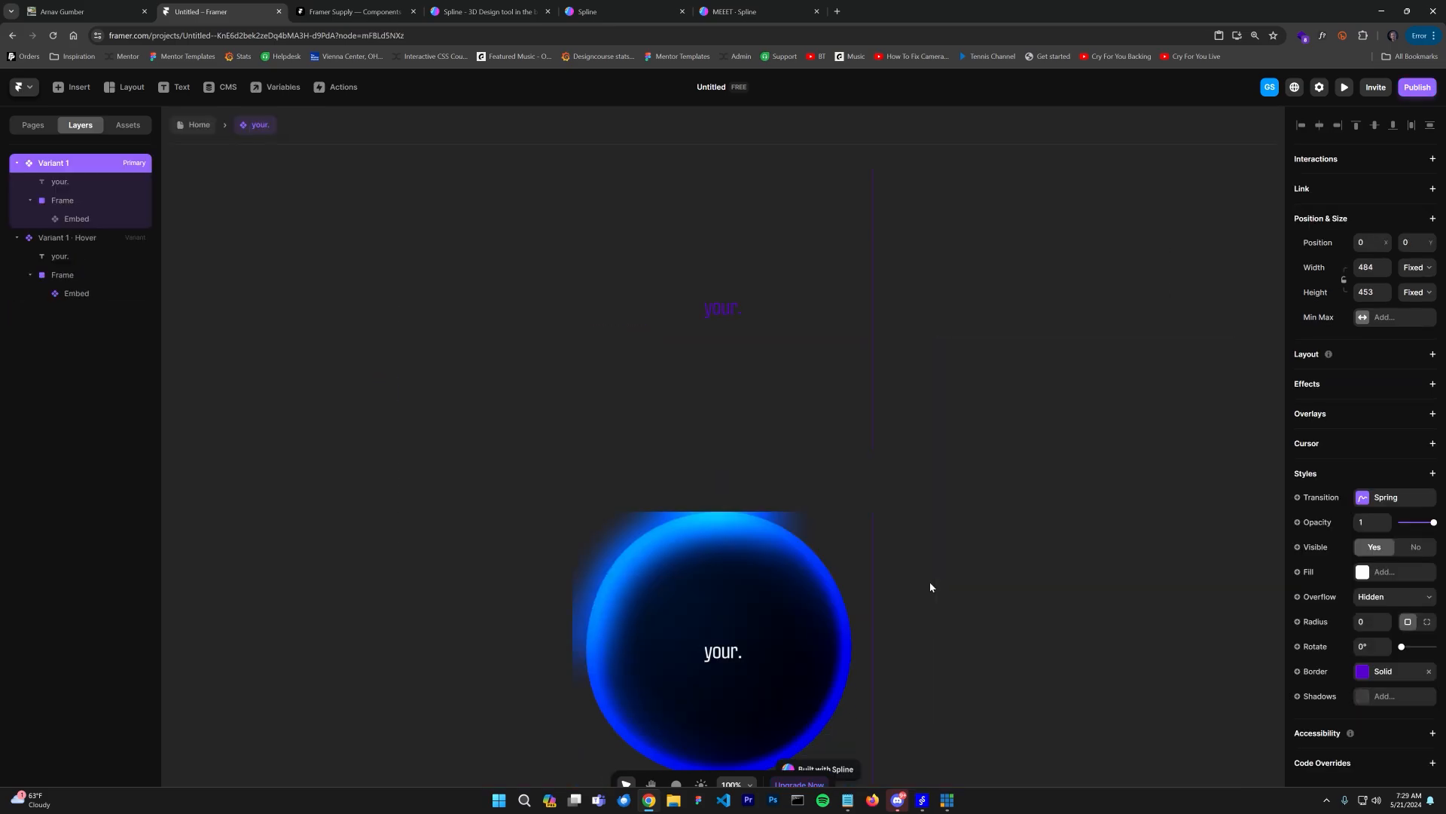
pyautogui.click(602, 504)
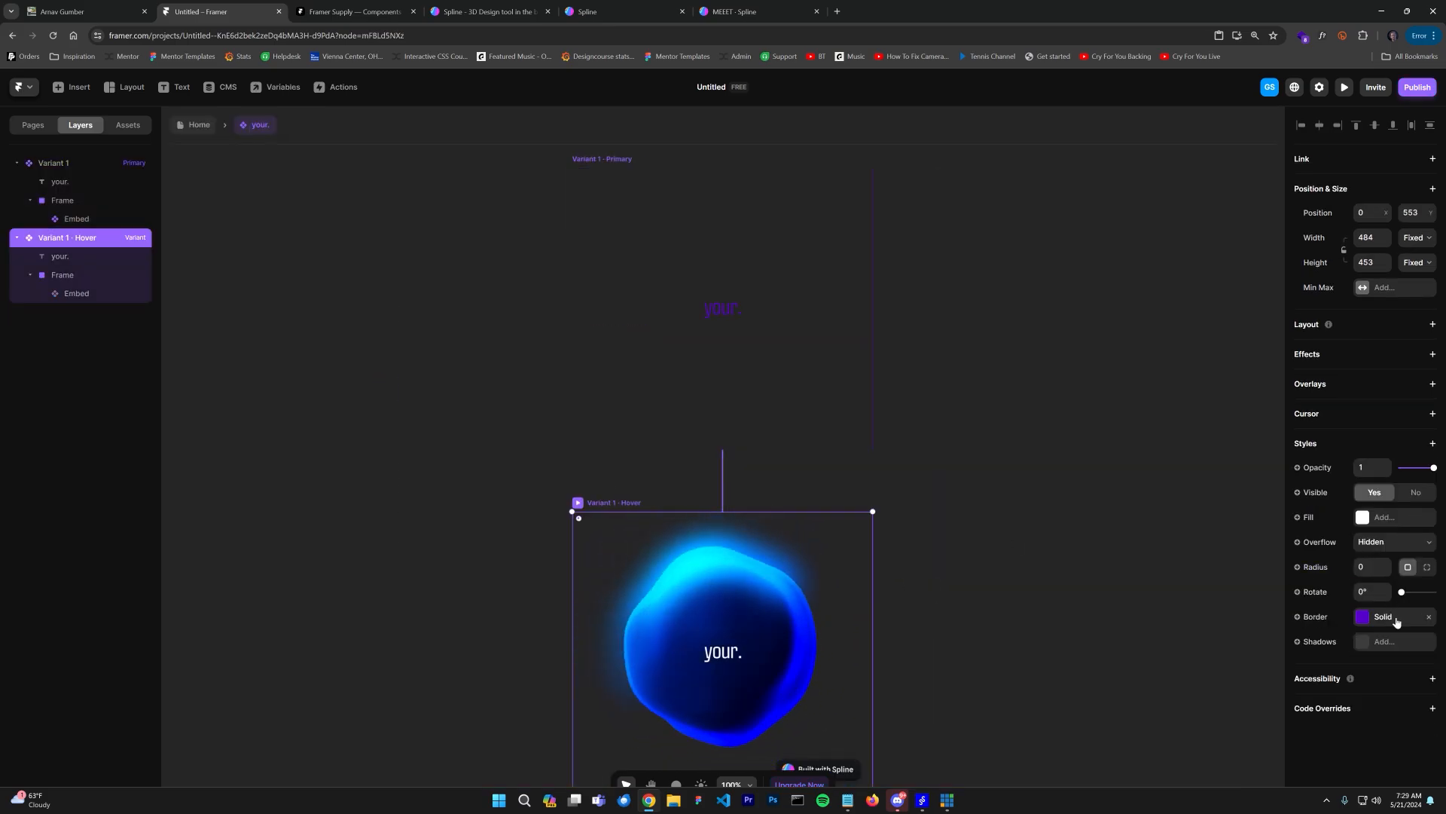
pyautogui.click(1380, 527)
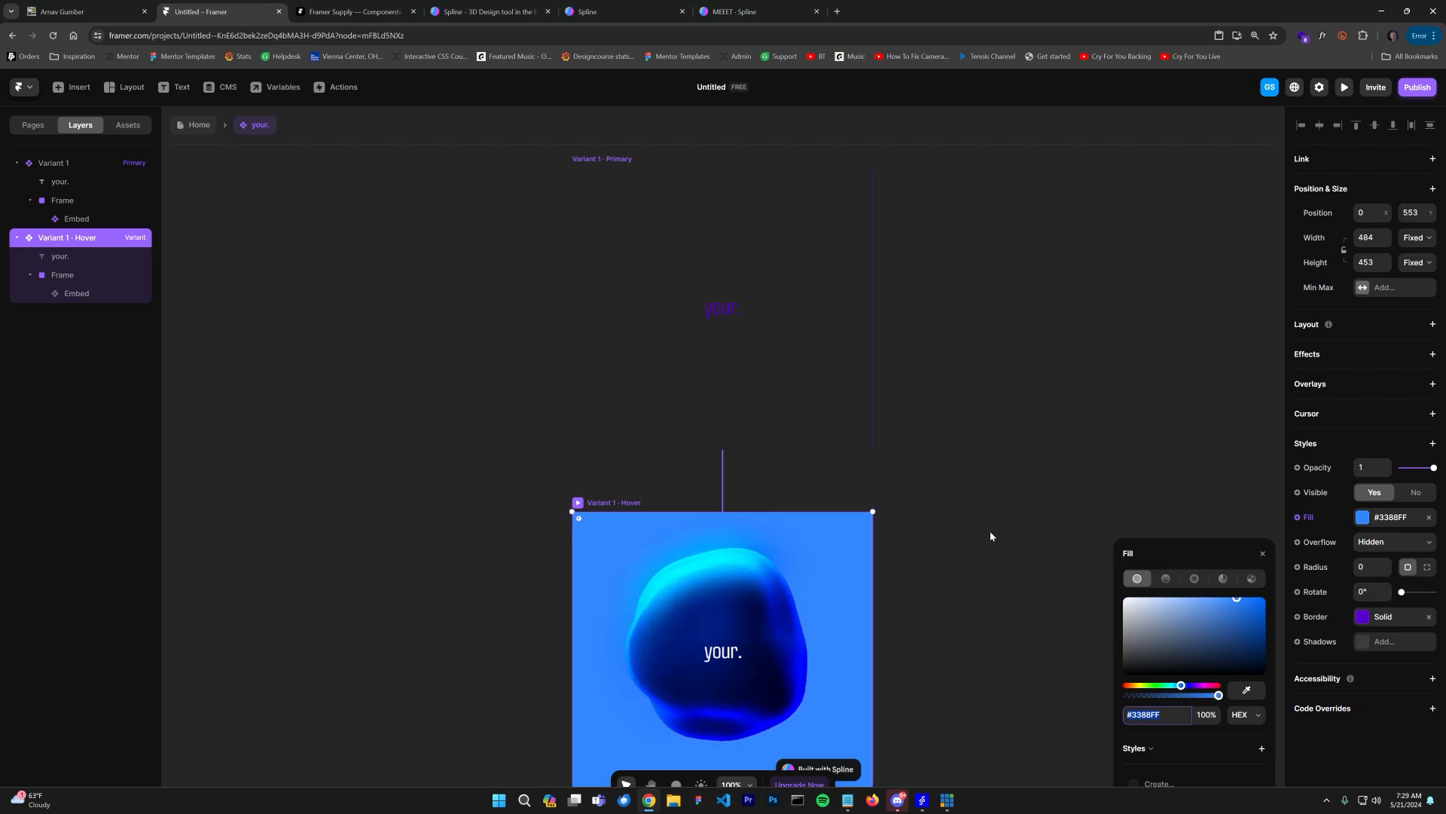
# Step: Copy the text's #5800CC colour and paste it as the Hover variant's fill
pyautogui.click(732, 303)
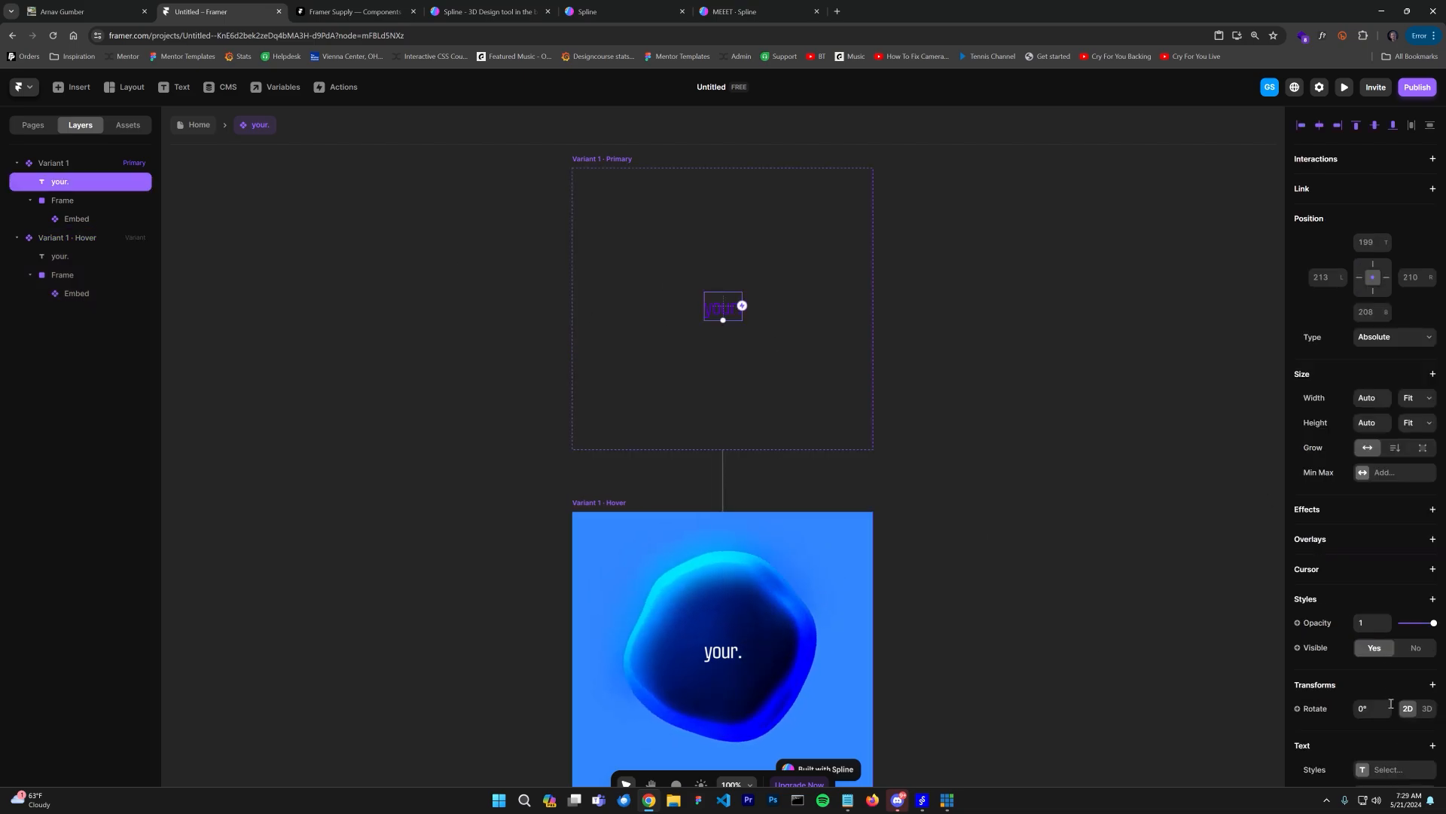
pyautogui.scroll(-4, 1402, 600)
pyautogui.click(1401, 599)
pyautogui.hotkey('ctrl', 'c')
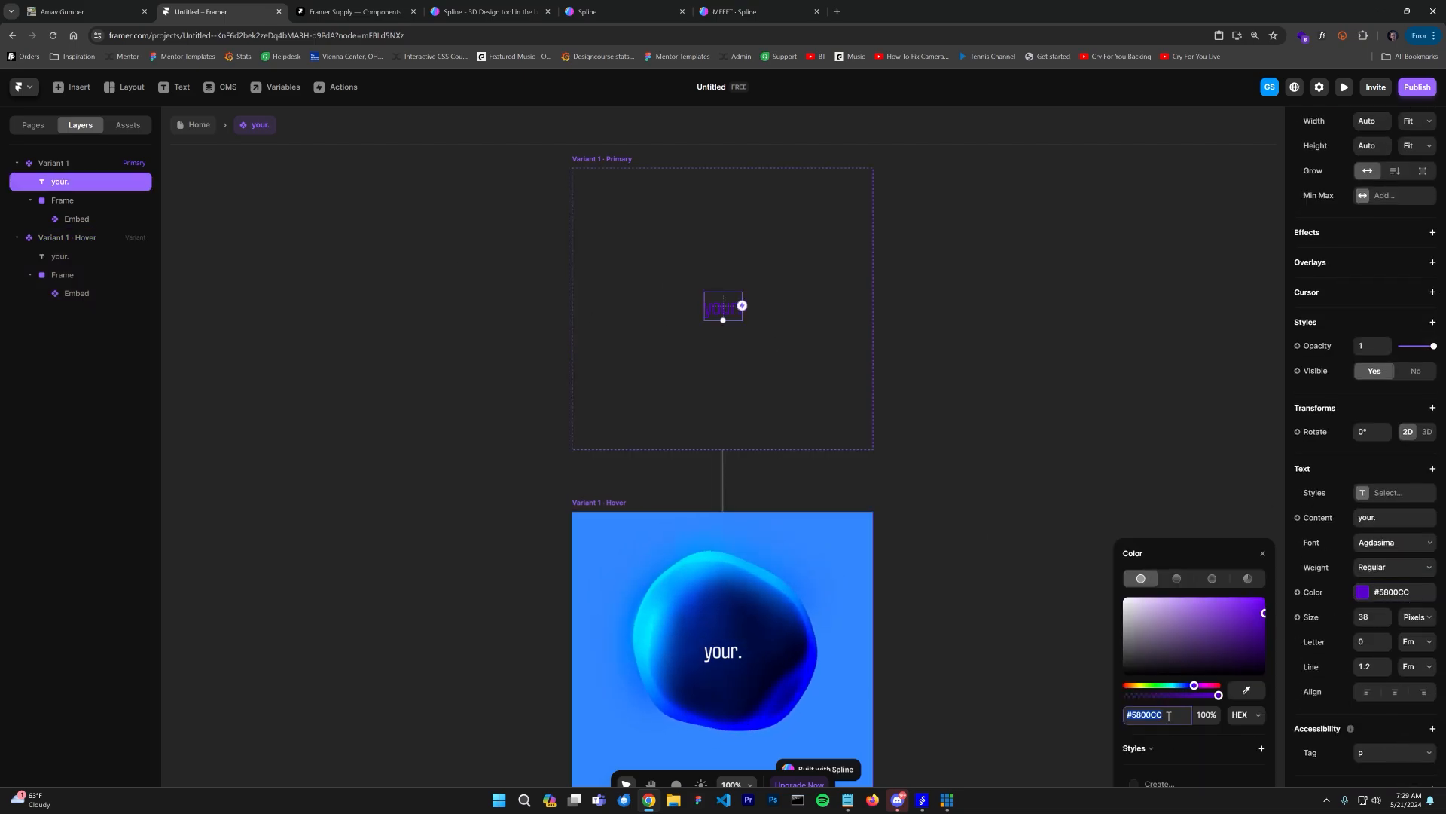
pyautogui.click(593, 512)
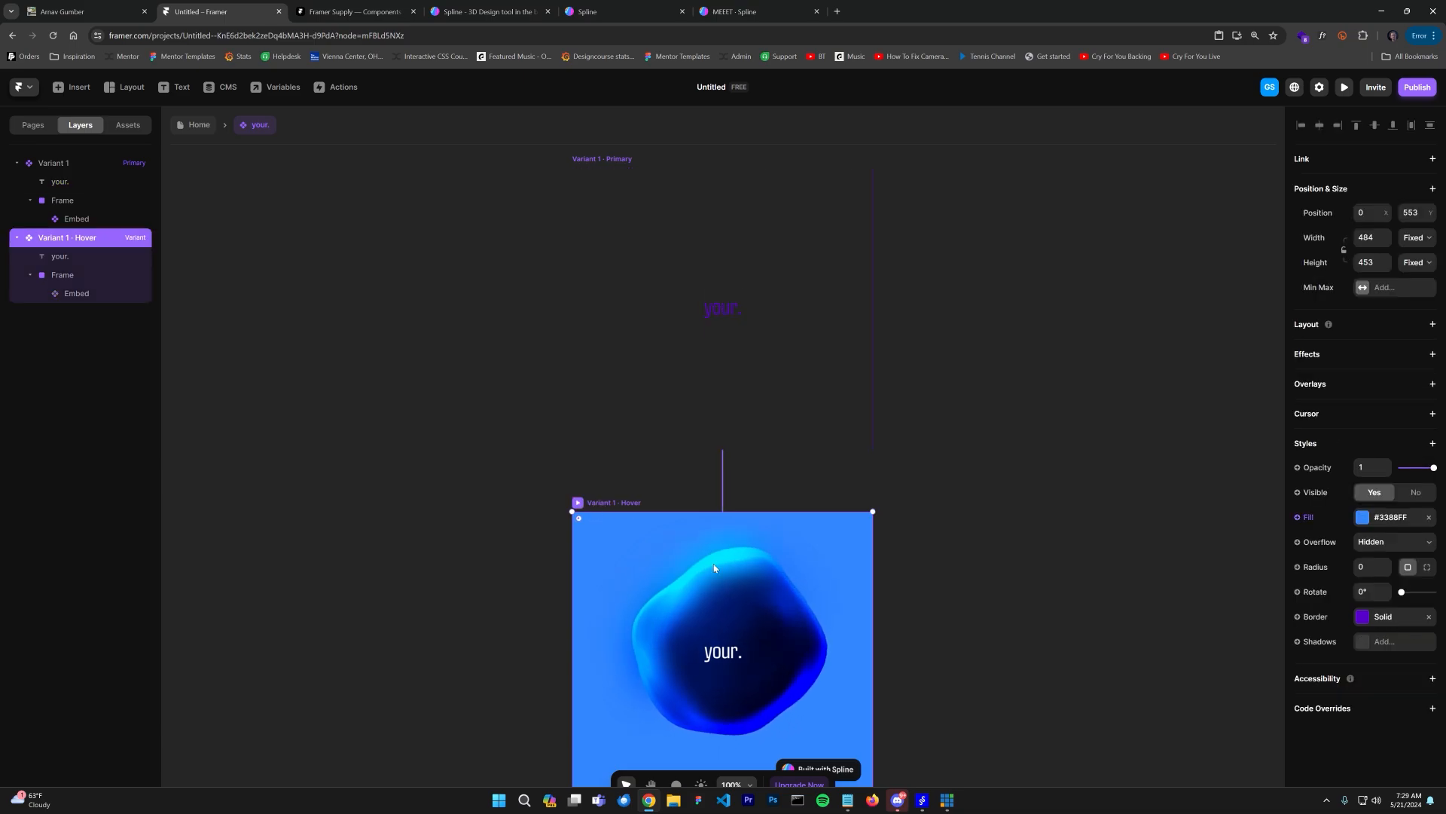
pyautogui.click(1370, 617)
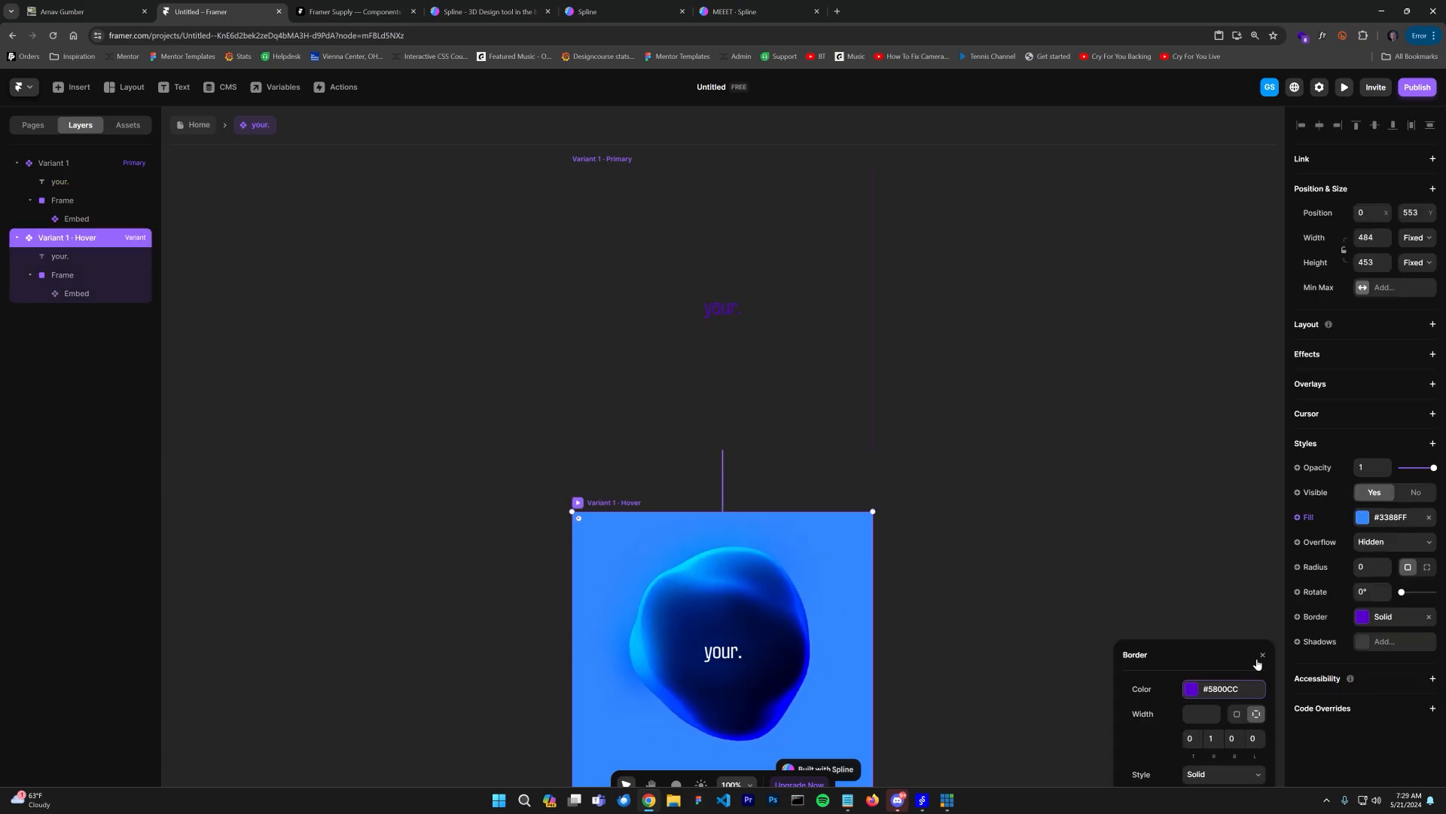
pyautogui.click(1382, 520)
pyautogui.hotkey('ctrl', 'v')
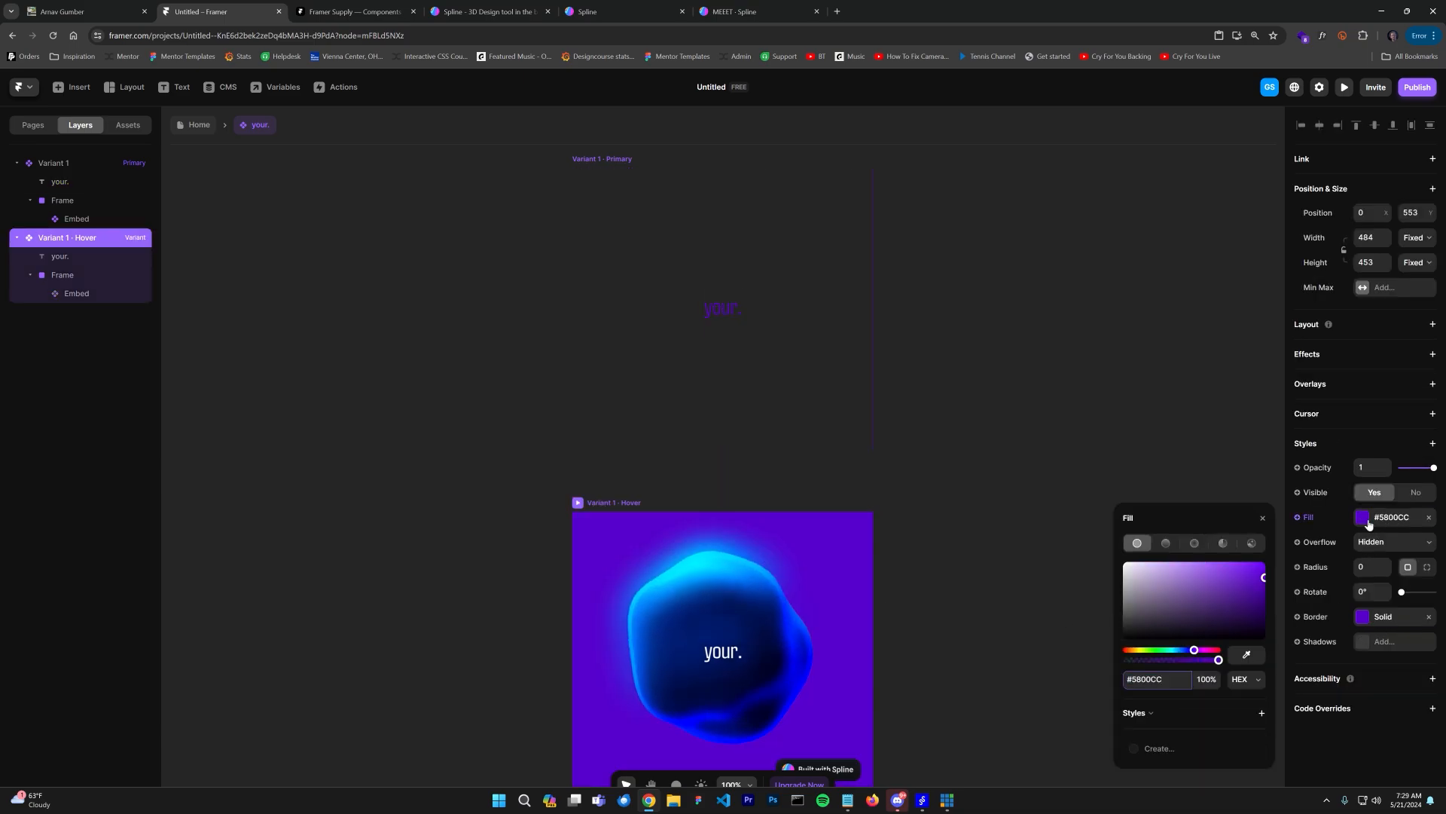
pyautogui.click(1073, 449)
pyautogui.click(199, 124)
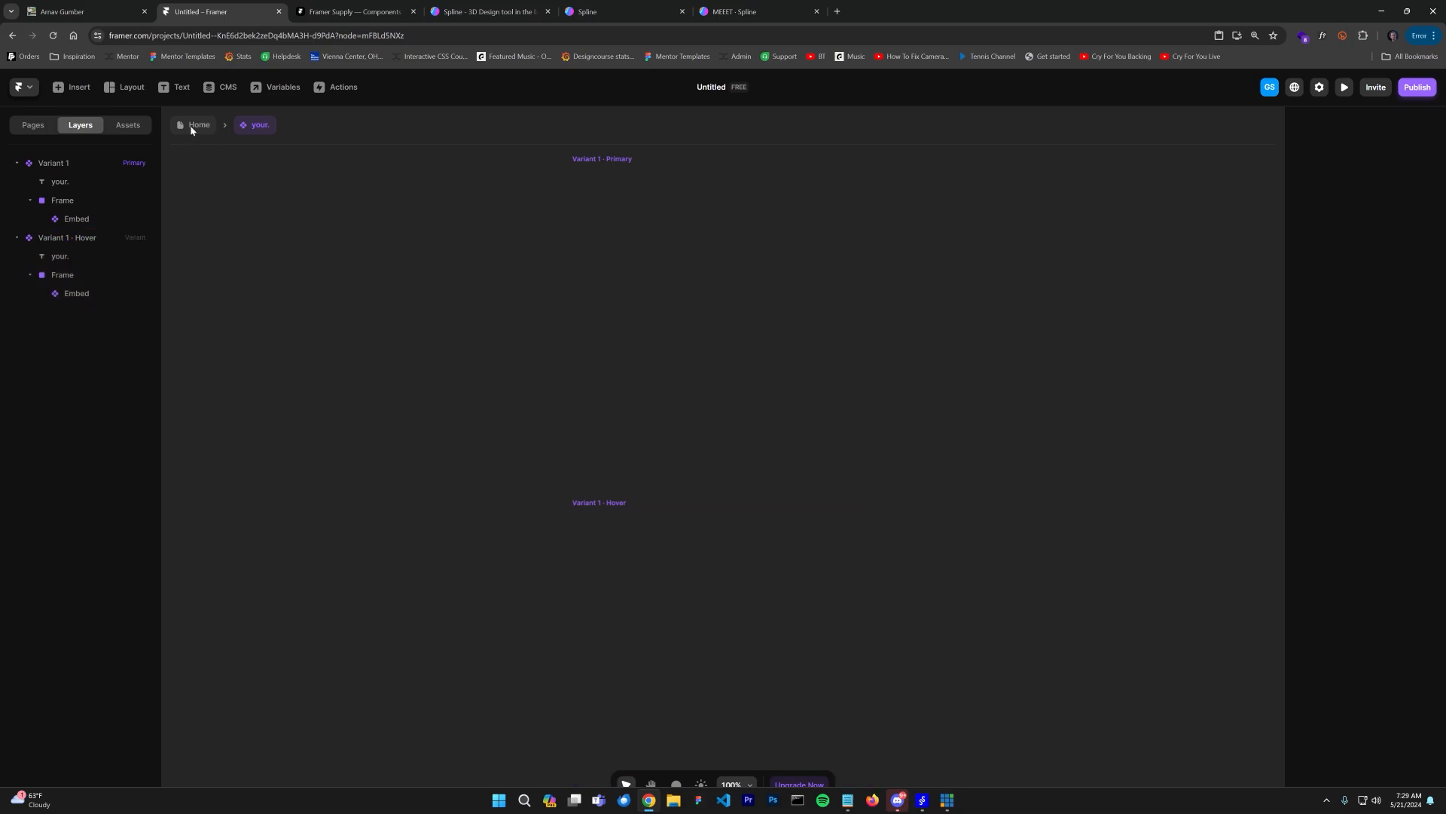
# Step: Preview the page and hover over the your. card
pyautogui.click(1343, 88)
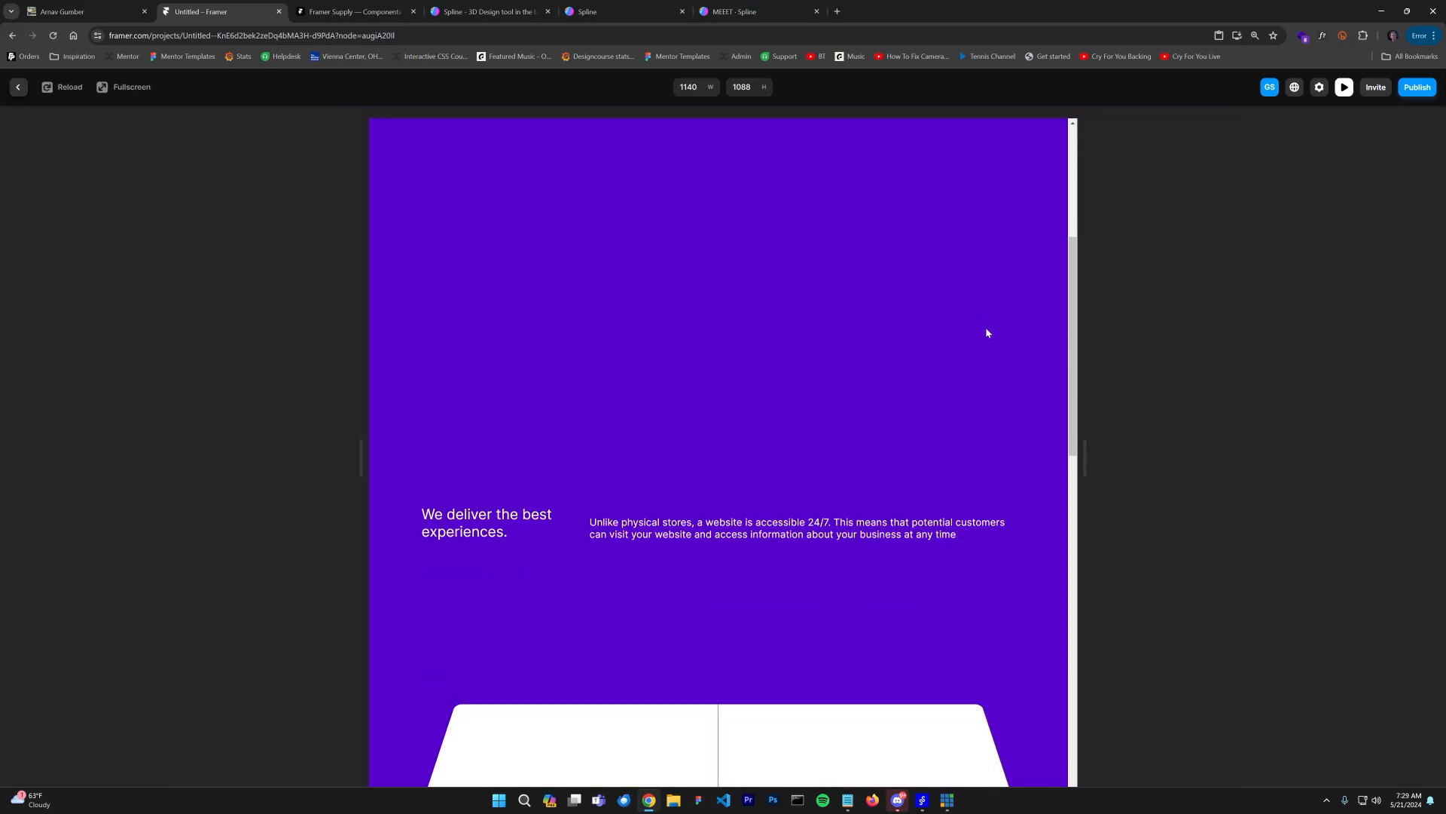
pyautogui.scroll(-5, 987, 324)
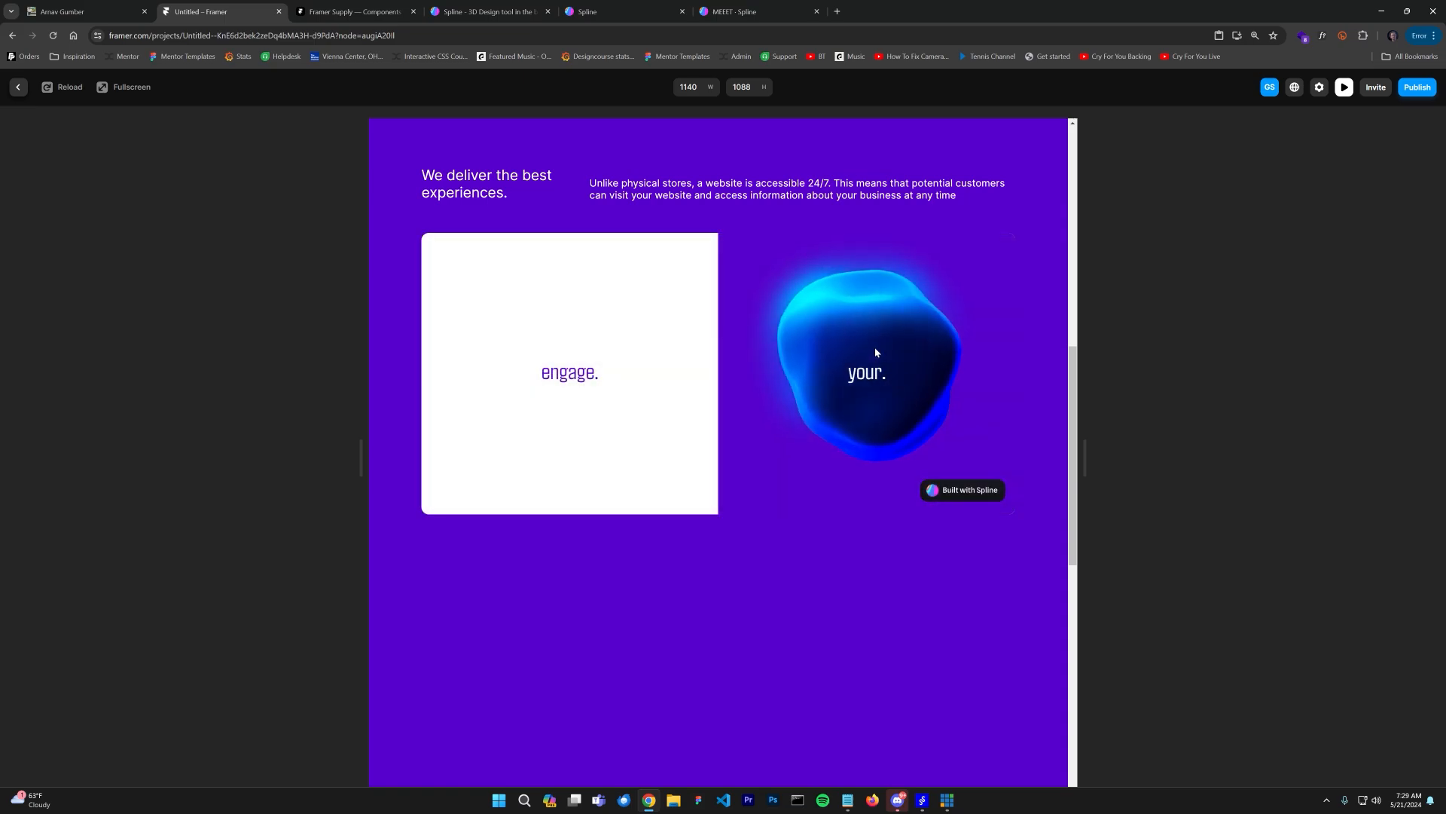
pyautogui.click(18, 87)
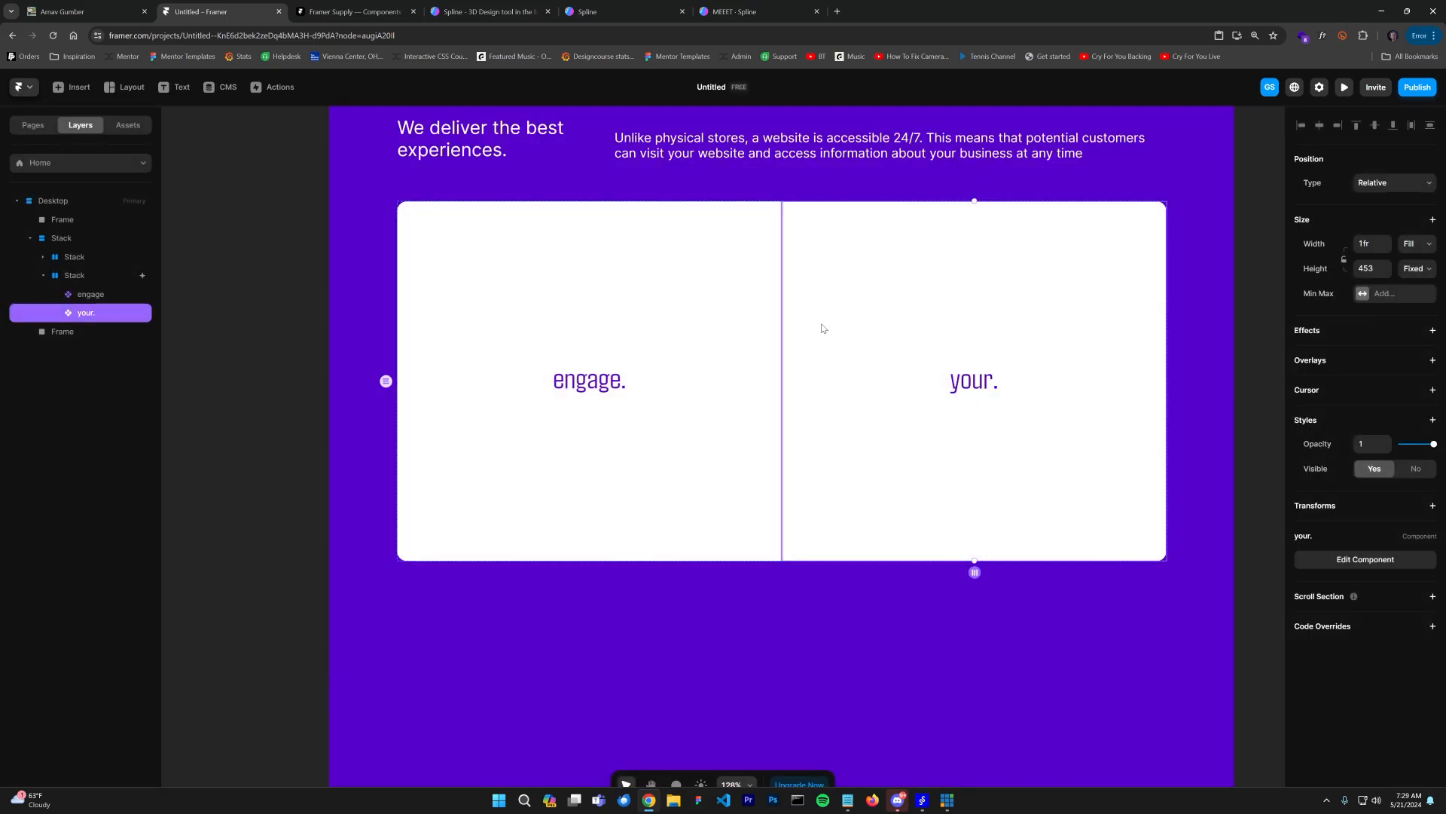
# Step: Duplicate the your. card and detach the duplicate from its component
pyautogui.hotkey('ctrl', 'd')
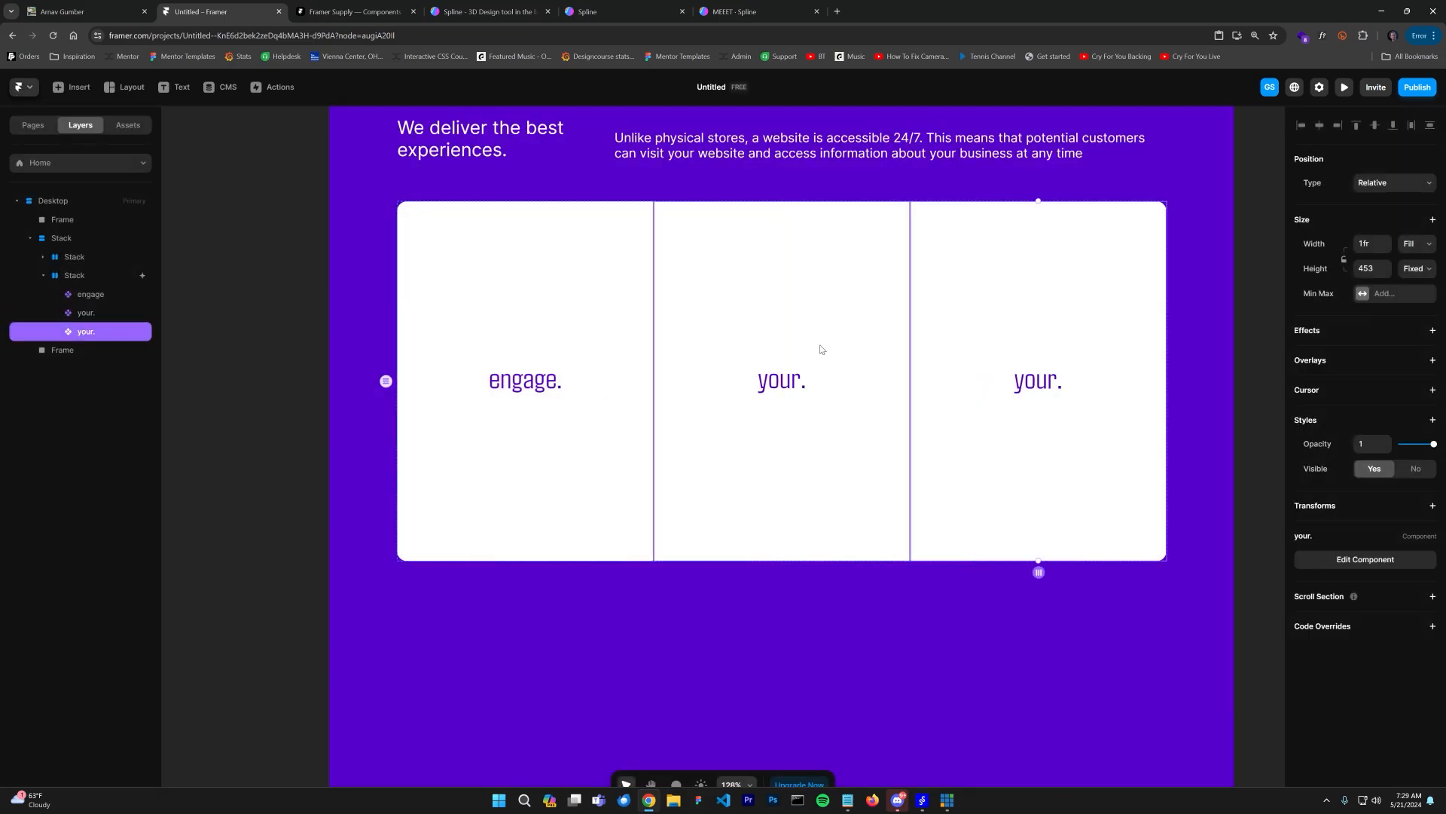
pyautogui.rightClick(82, 332)
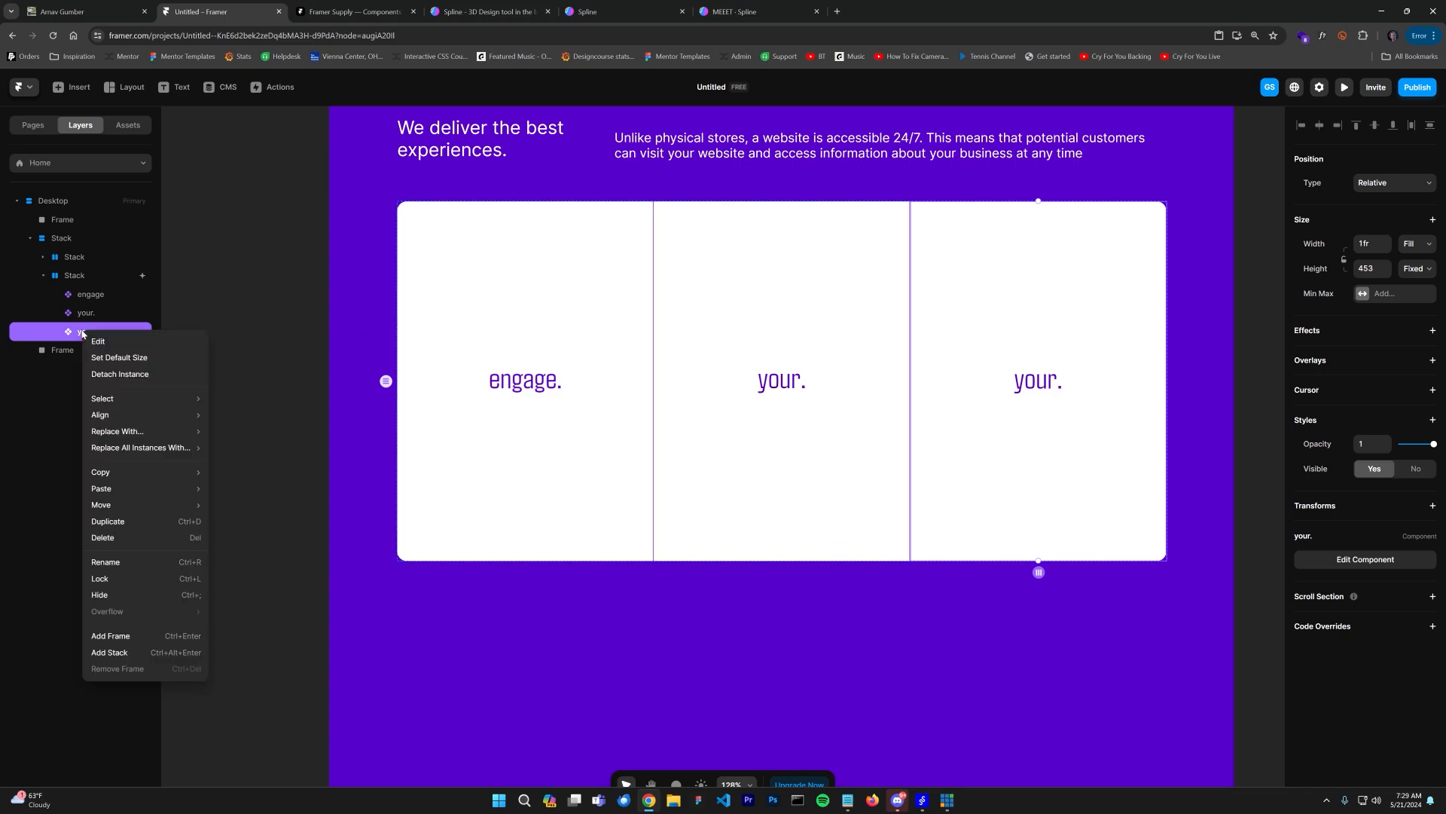
pyautogui.click(120, 374)
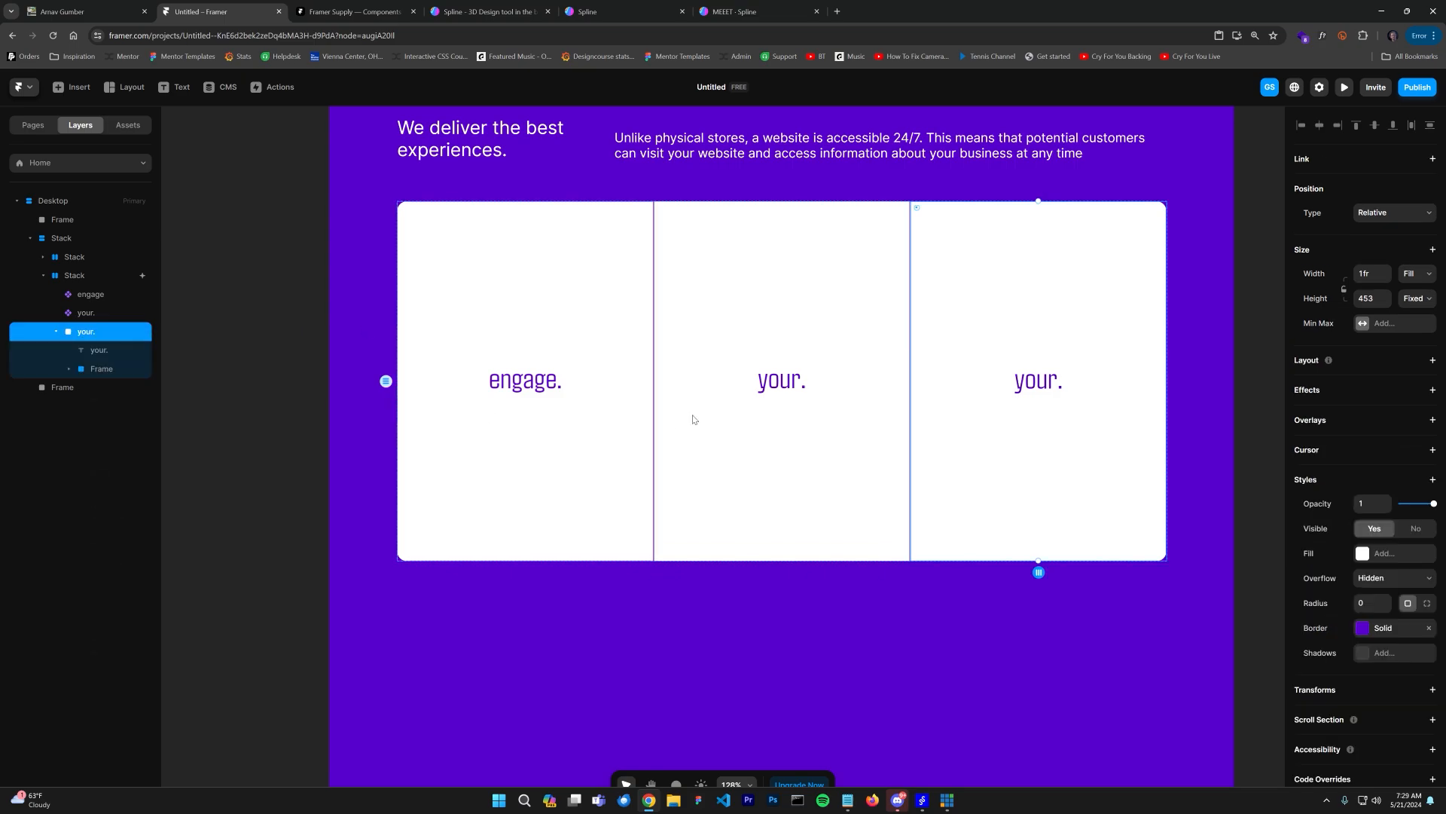
# Step: Change the duplicated card's word to "visitors."
pyautogui.doubleClick(1046, 379)
pyautogui.write('visitors')
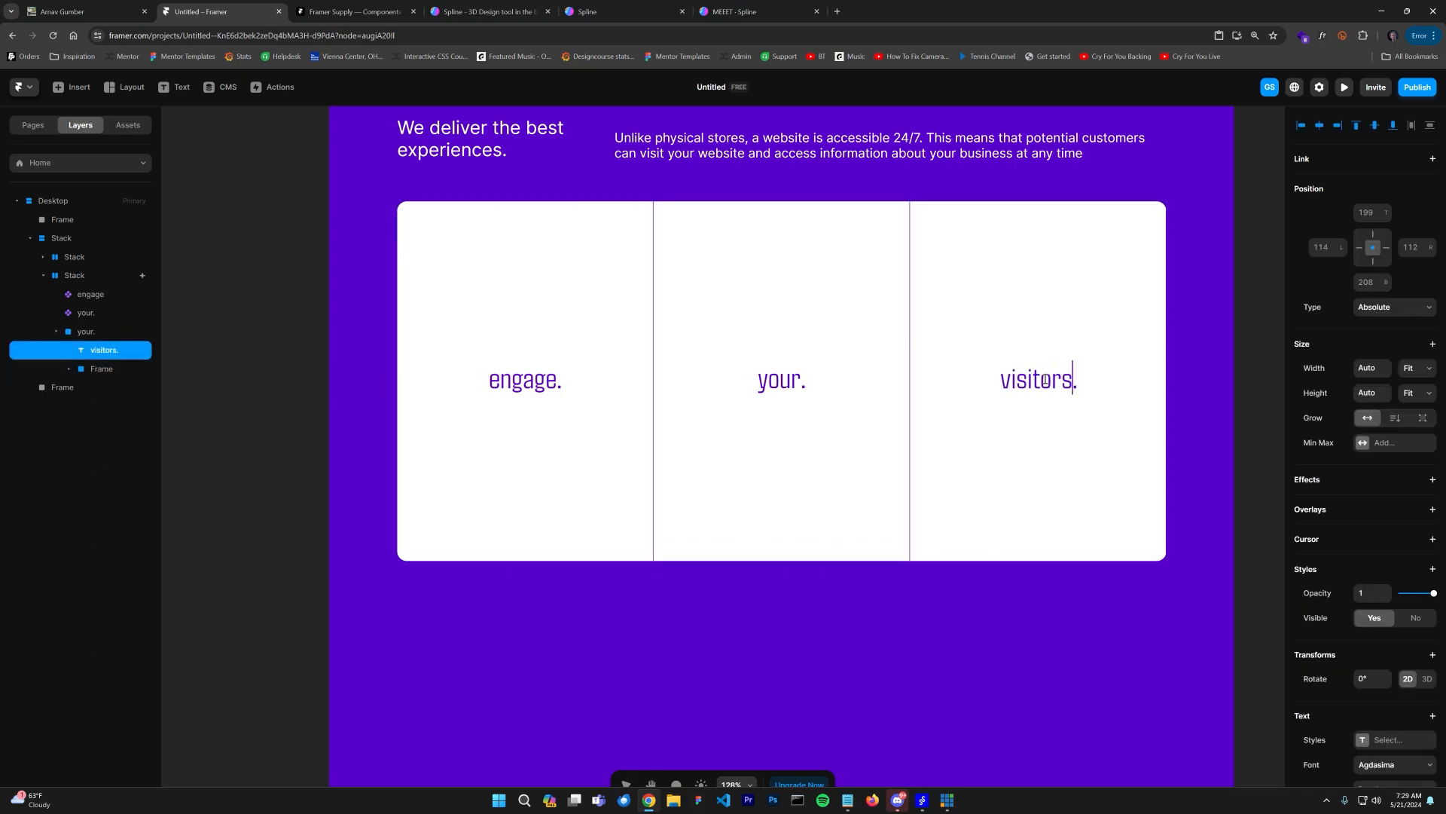
pyautogui.press('Escape')
# Step: Turn the visitors. card into a new component named visitors
pyautogui.click(98, 331)
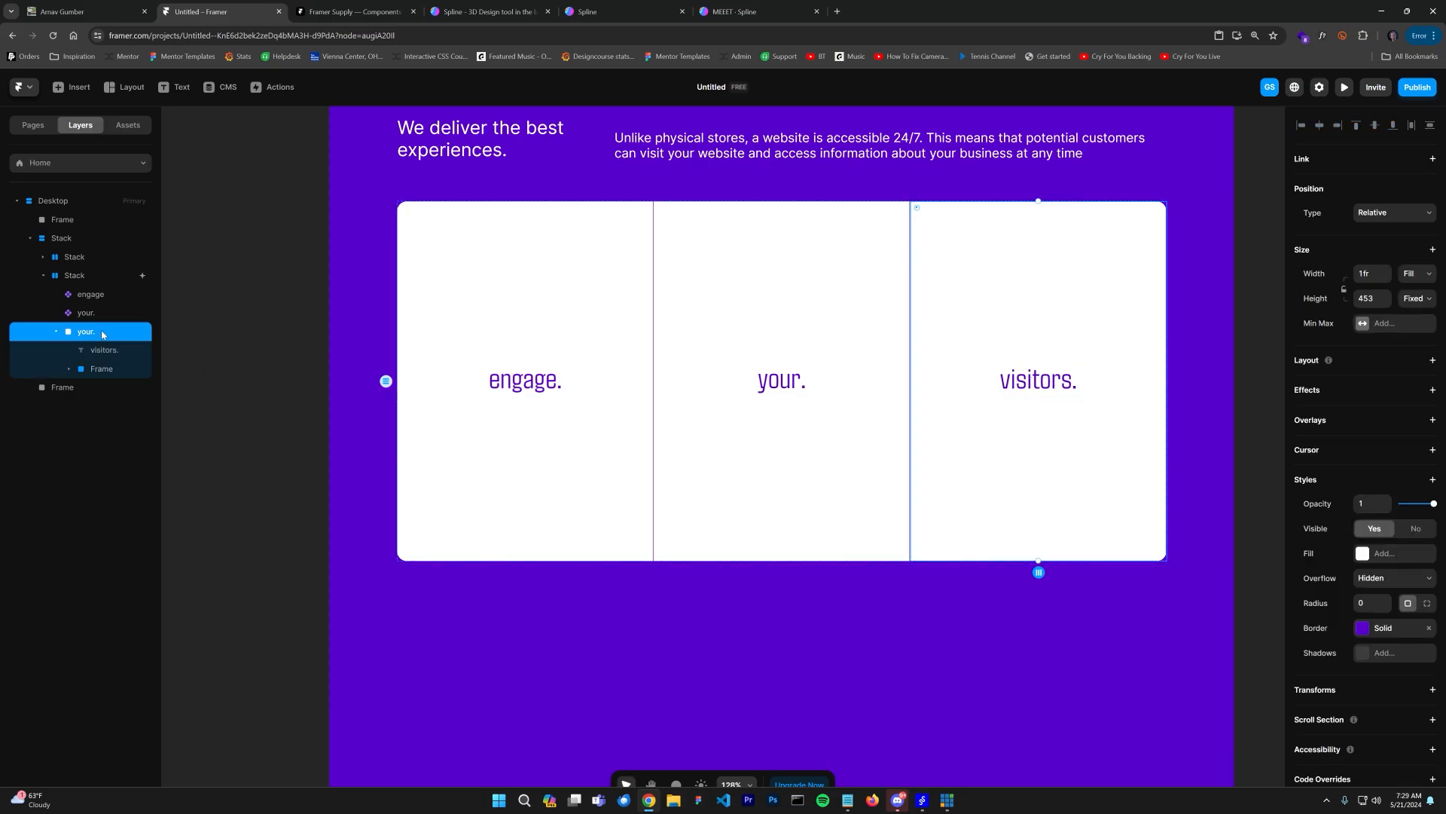
pyautogui.rightClick(88, 329)
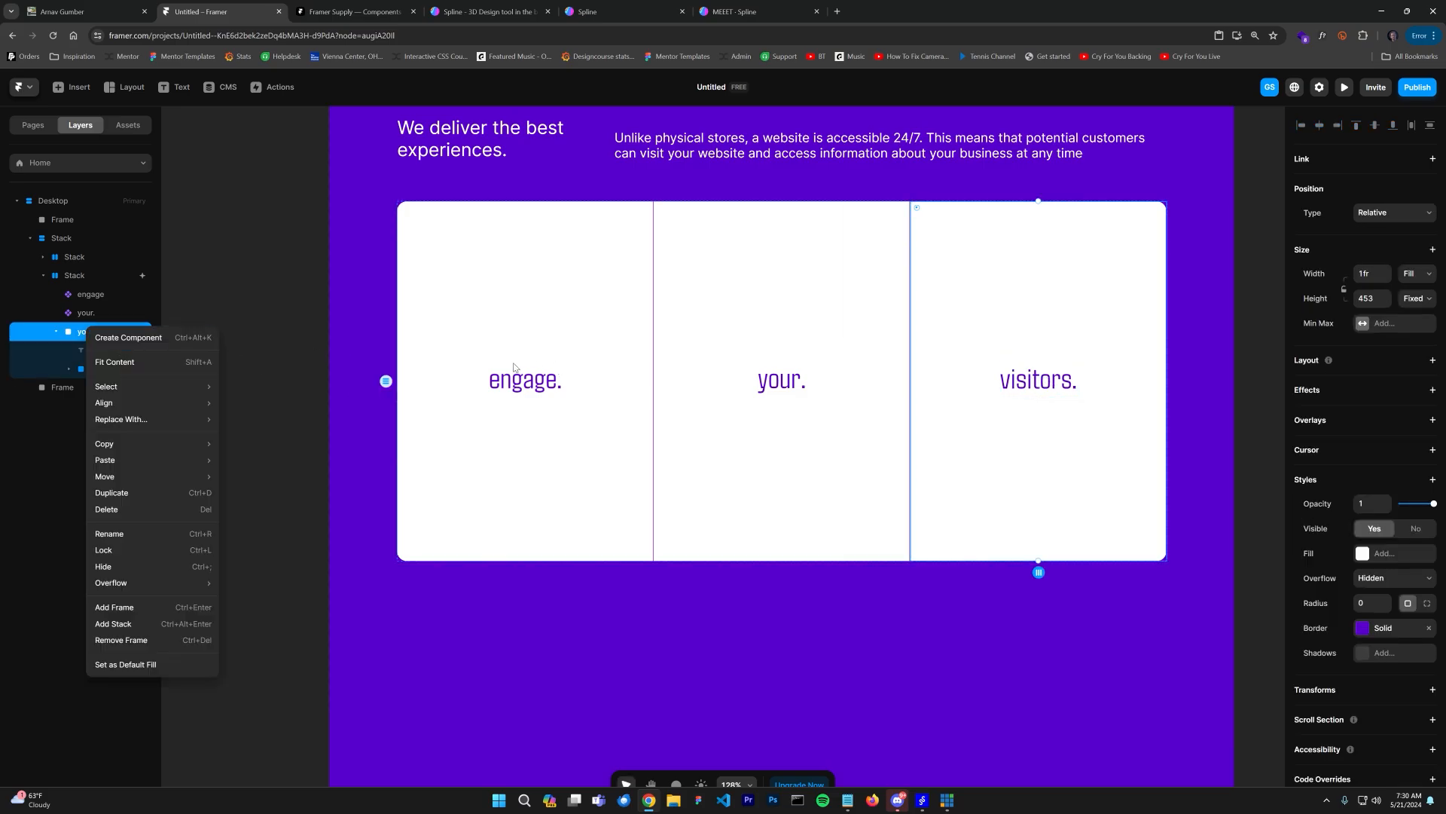
pyautogui.click(137, 338)
pyautogui.write('visitors')
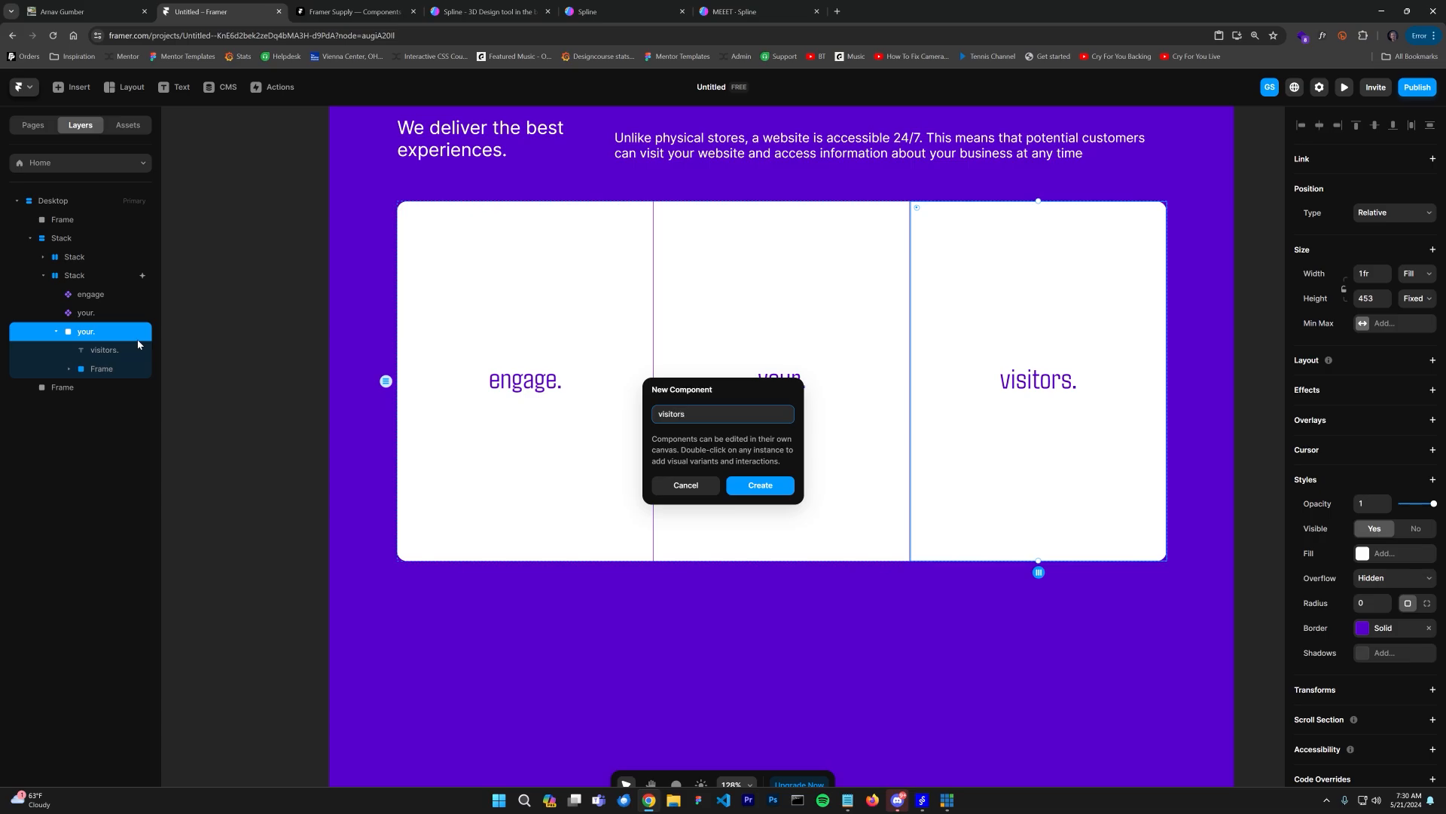
pyautogui.press('Return')
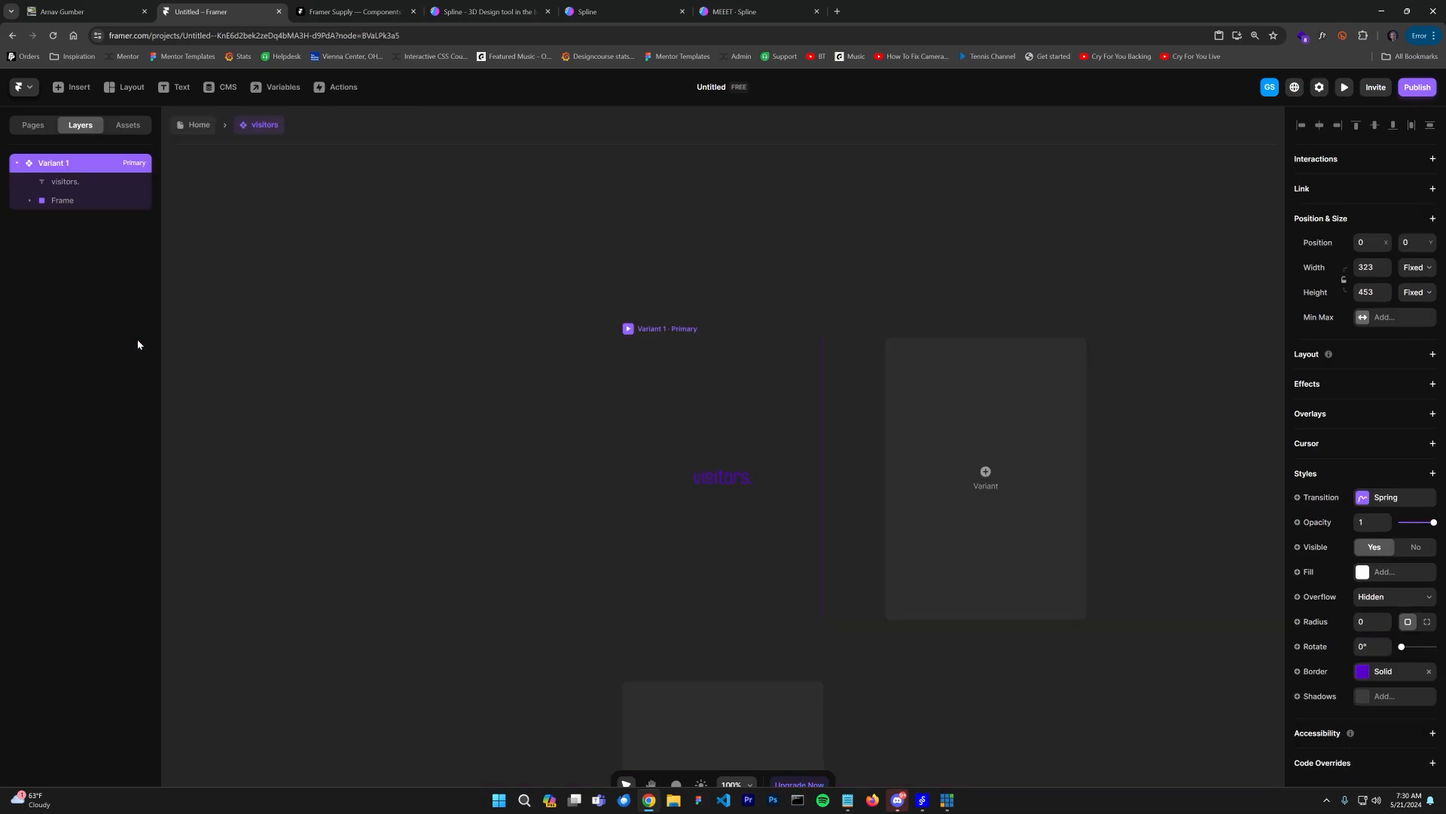
# Step: Switch to Spline and browse the community search results for orb scenes
pyautogui.click(746, 11)
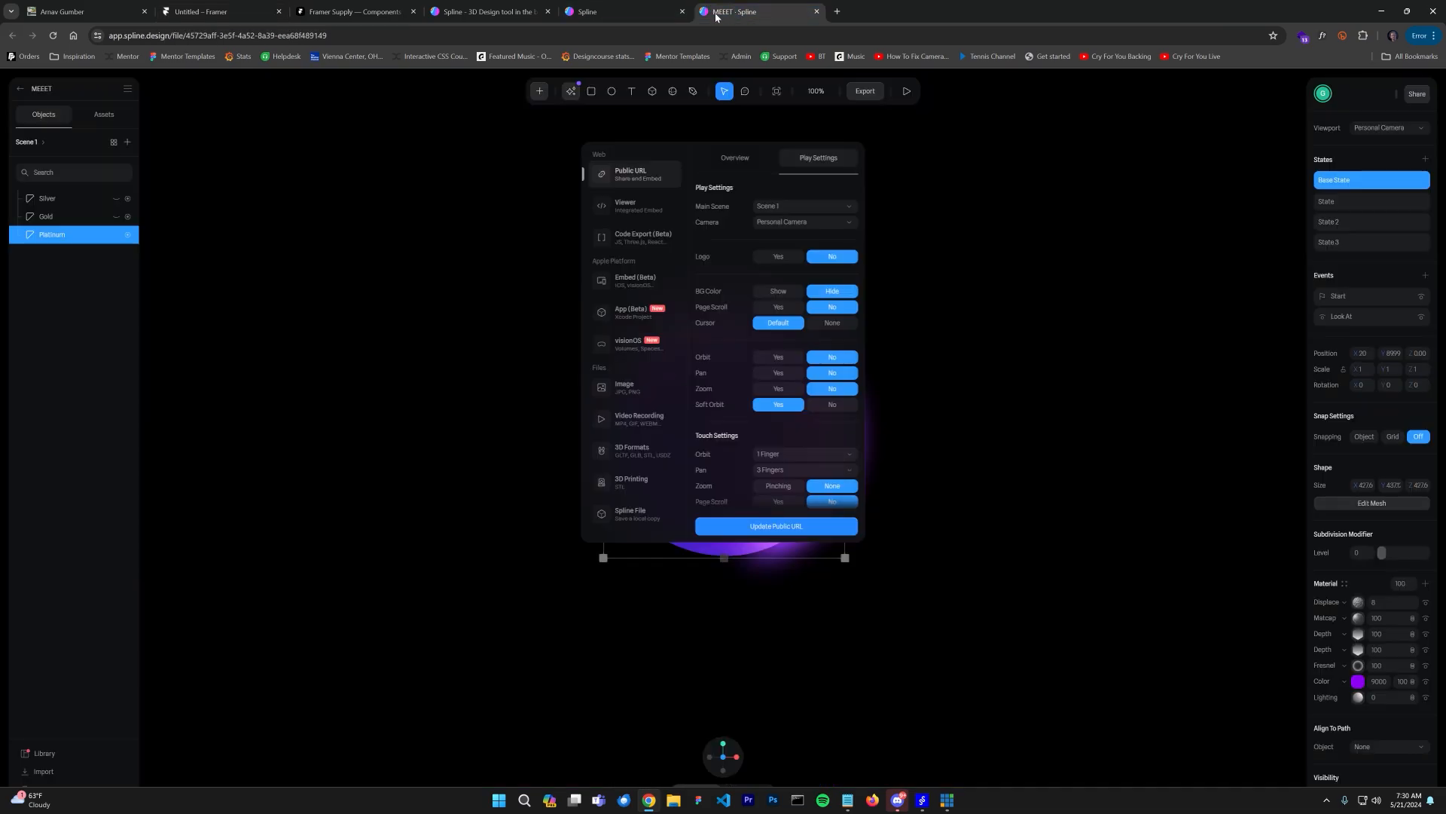
pyautogui.click(628, 15)
pyautogui.scroll(3, 812, 255)
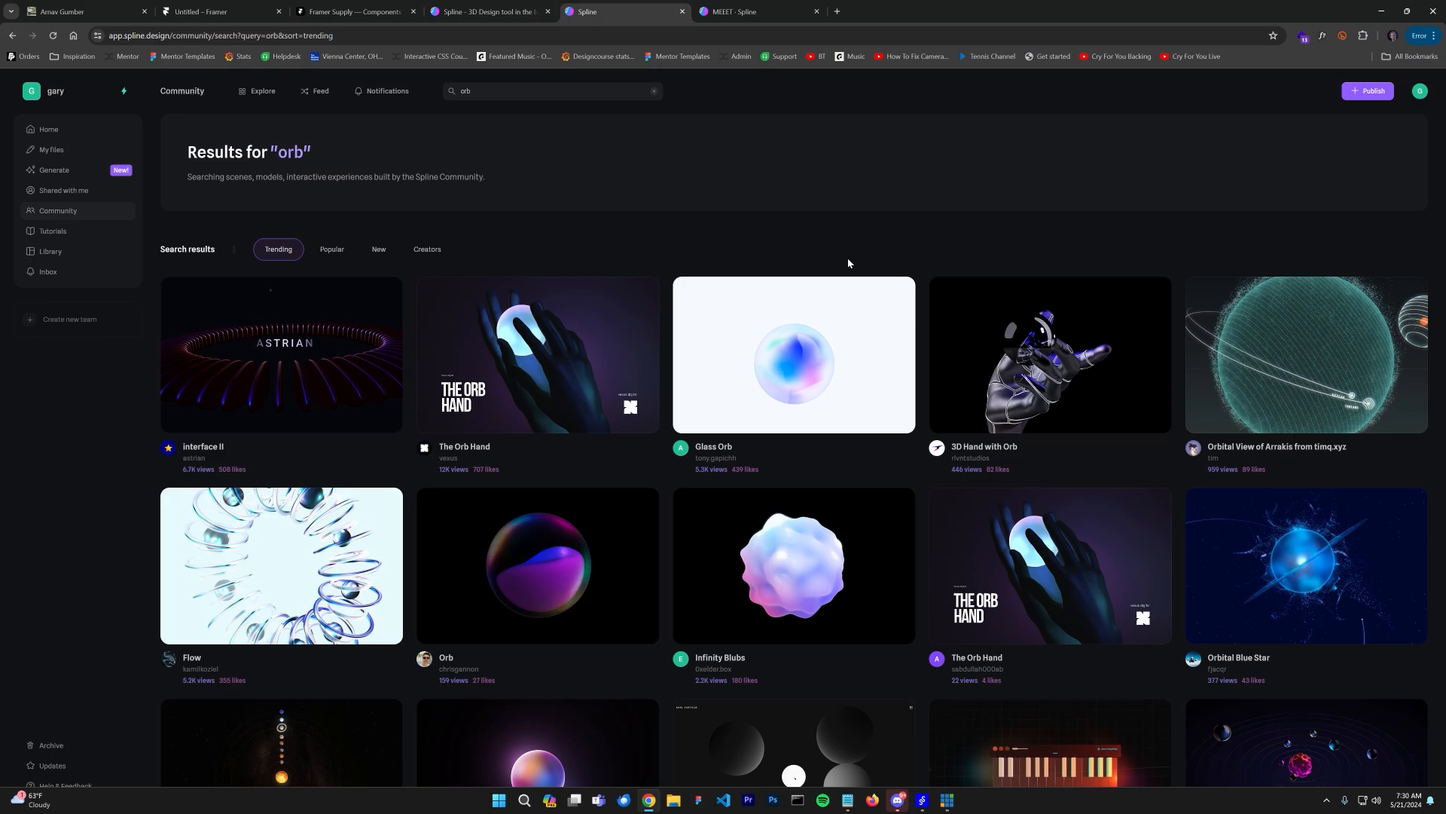
pyautogui.scroll(-4, 834, 287)
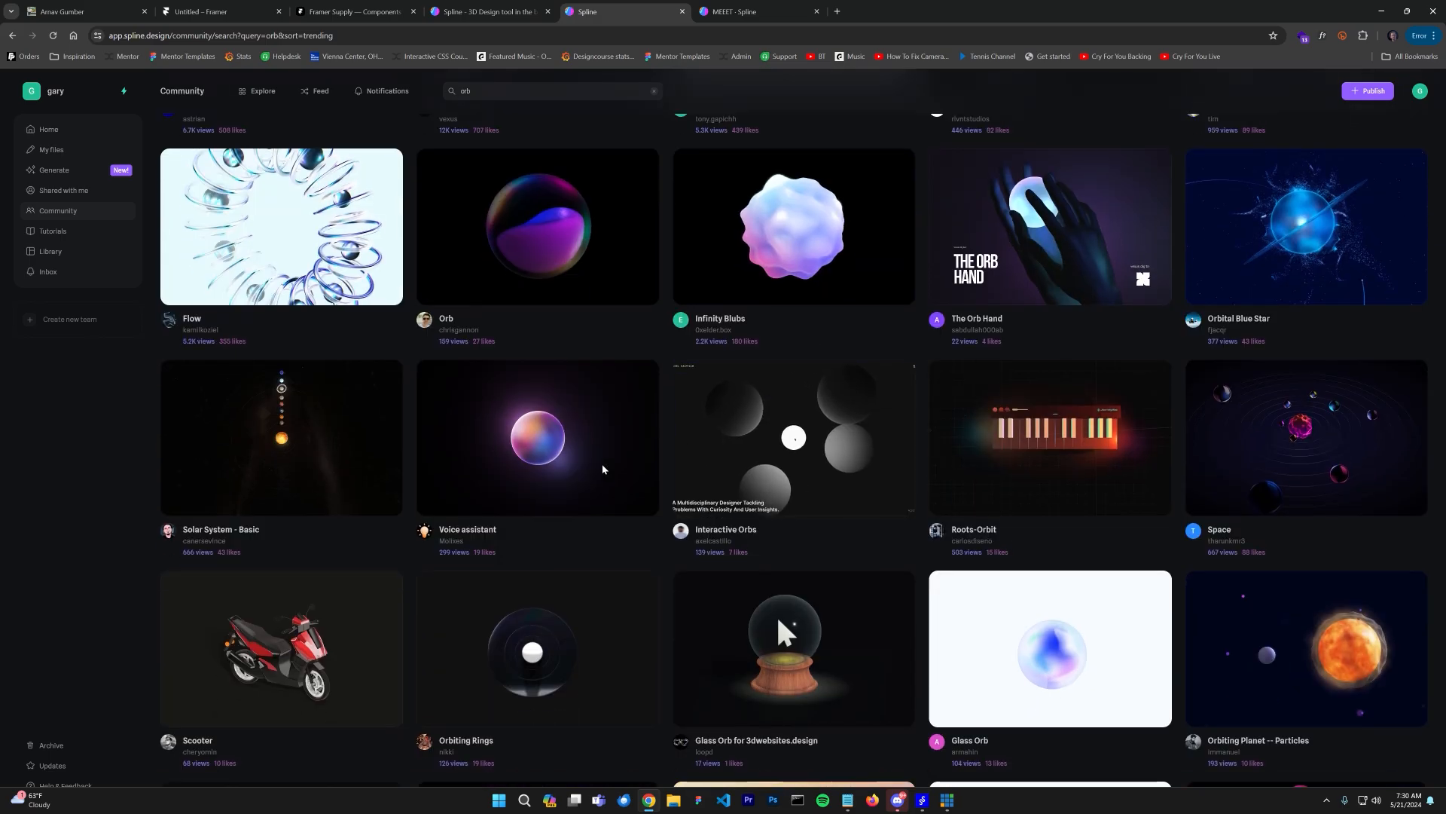
pyautogui.scroll(-2, 594, 473)
pyautogui.scroll(6, 597, 474)
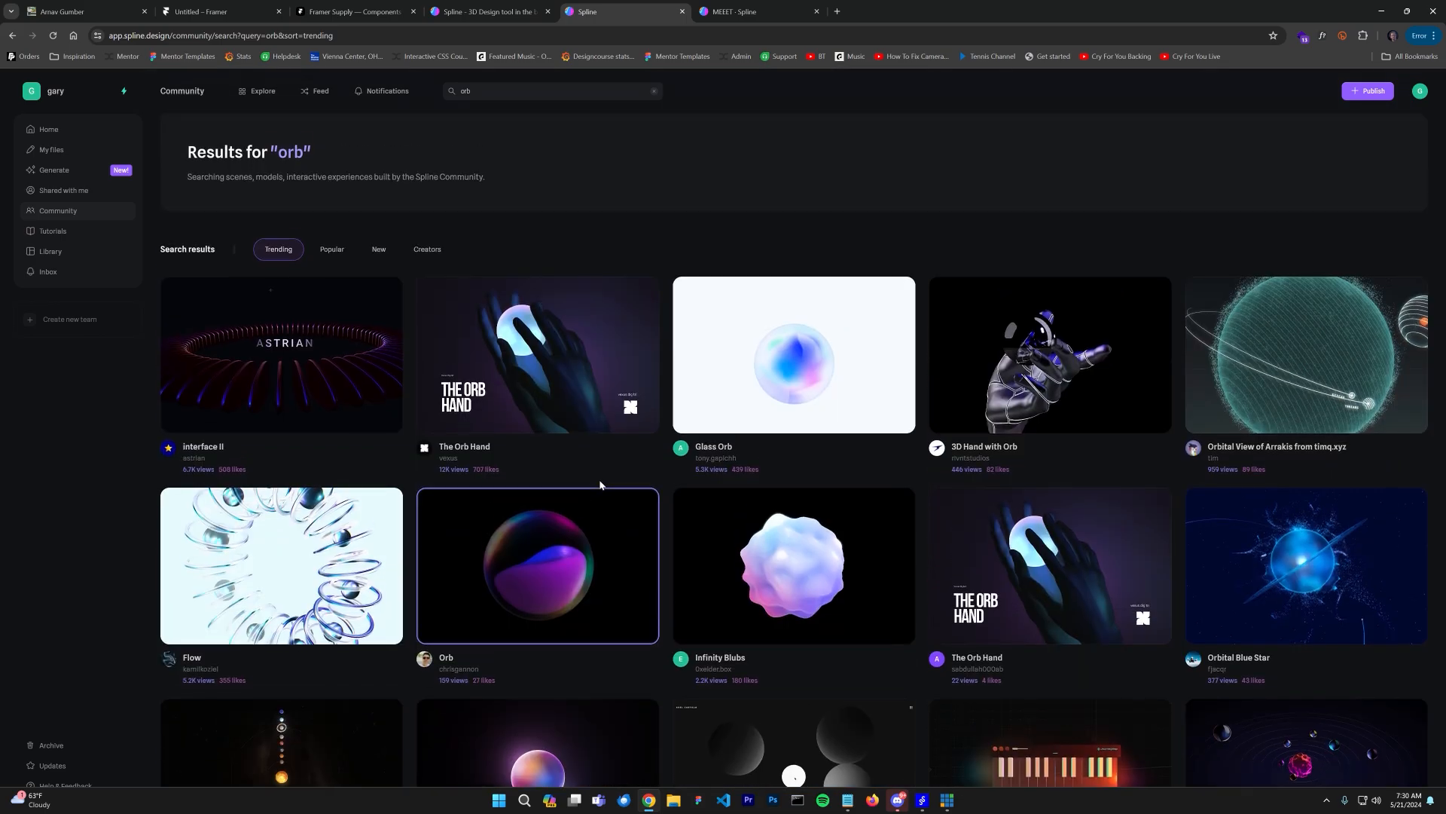
# Step: Search the Spline community for "particle" and browse the resulting scenes
pyautogui.click(510, 86)
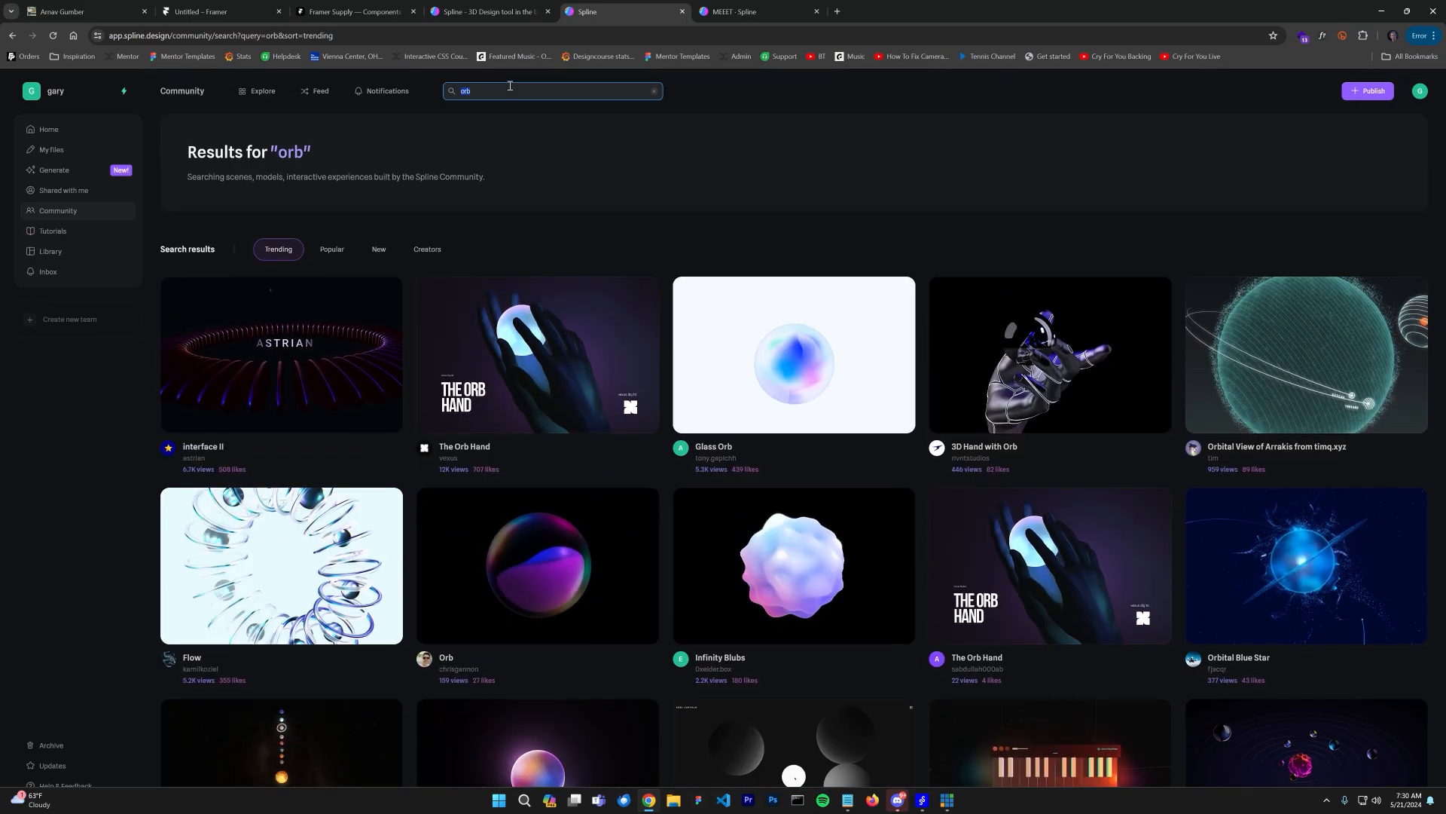
pyautogui.press('Return')
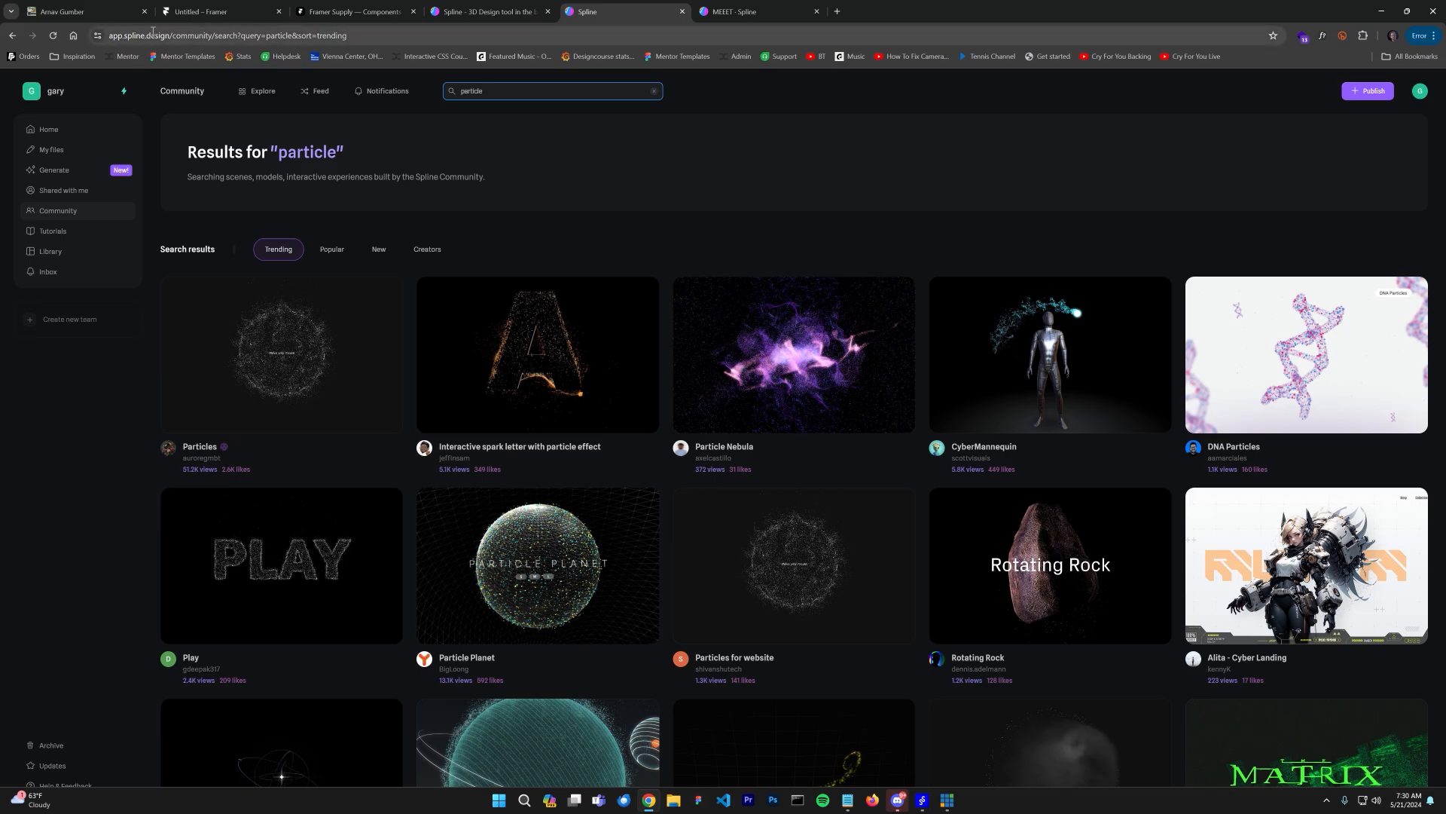
pyautogui.scroll(-2, 882, 187)
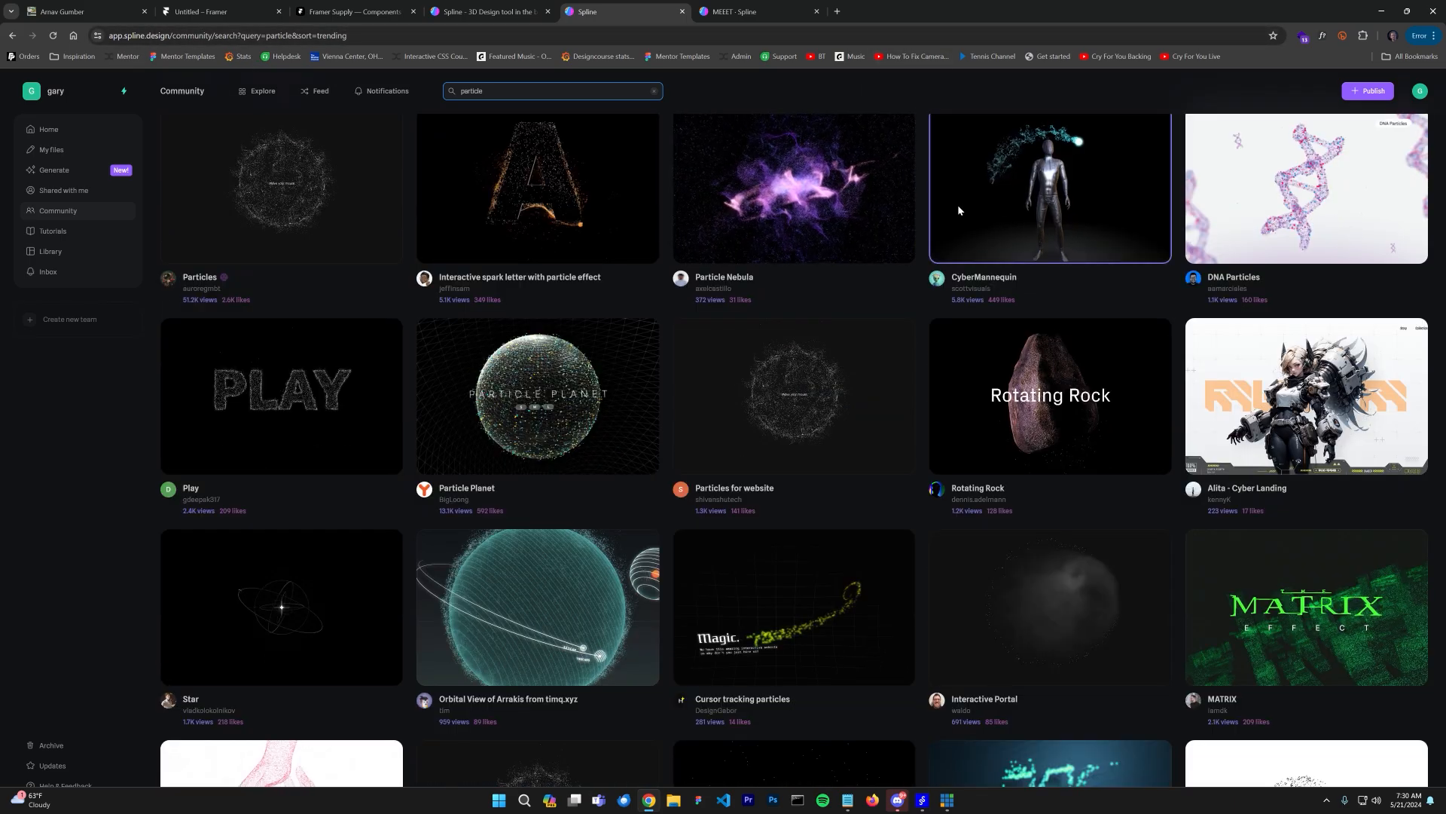
pyautogui.scroll(-5, 598, 401)
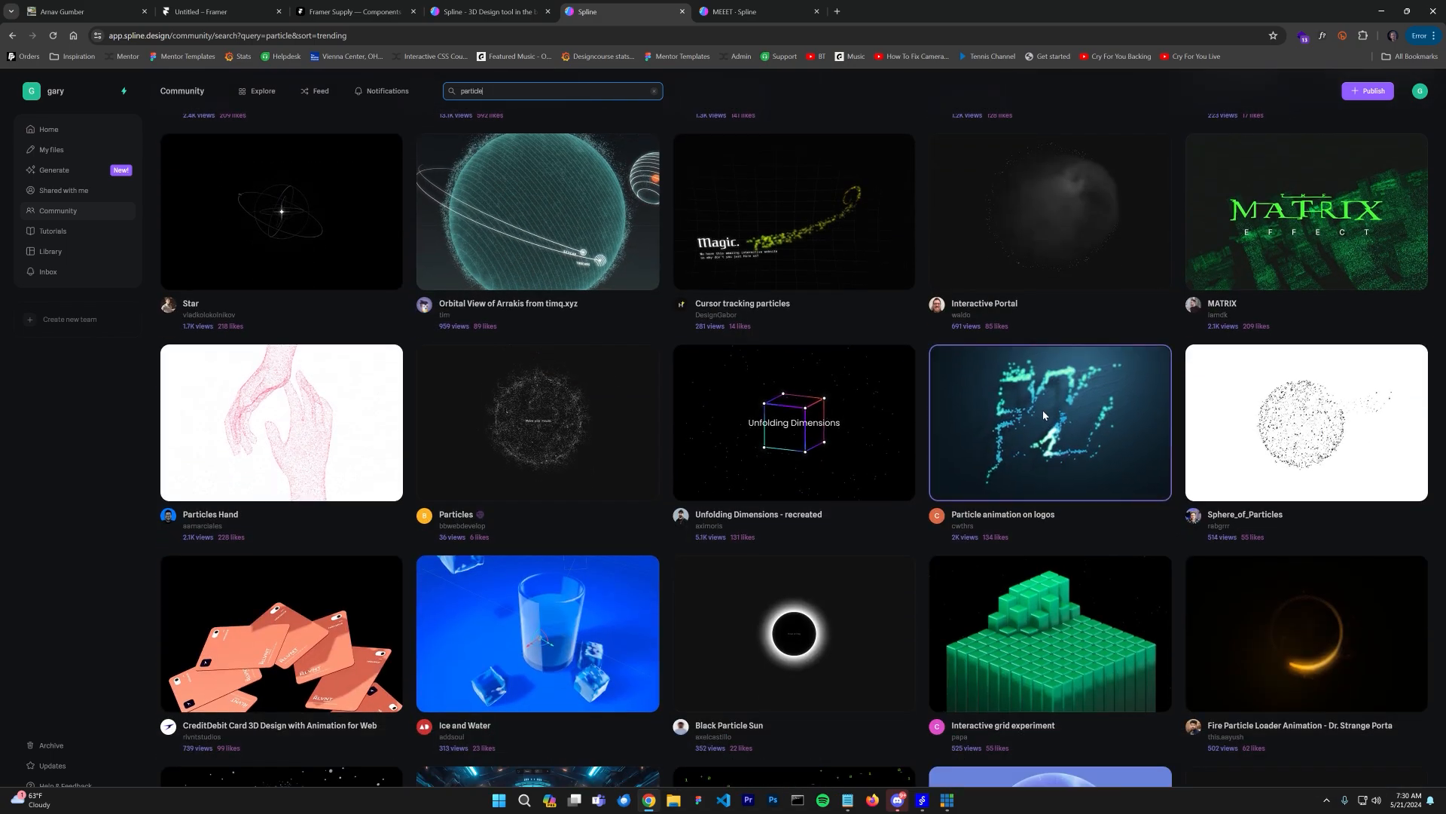
pyautogui.scroll(-2, 559, 413)
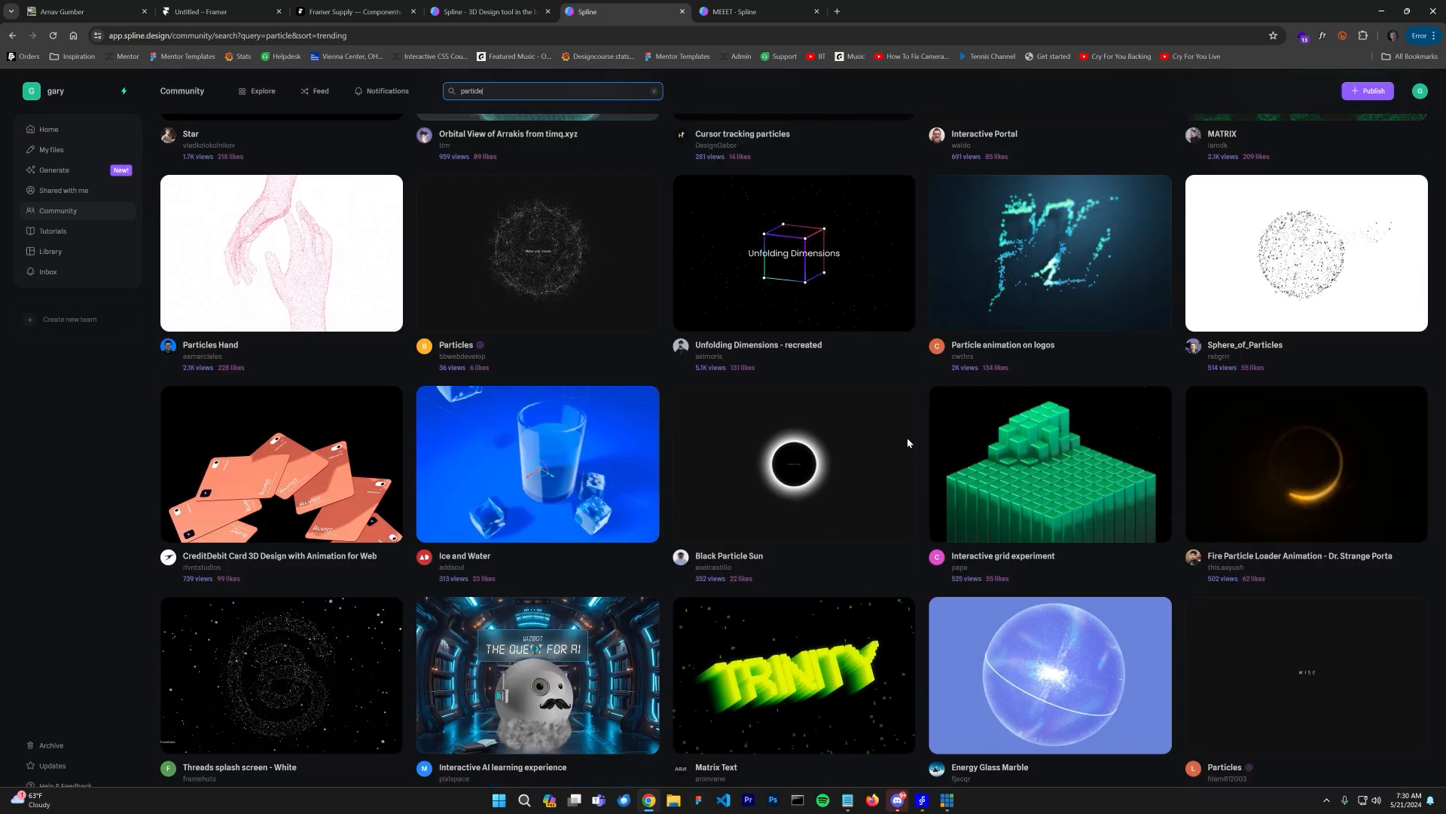
pyautogui.scroll(10, 807, 464)
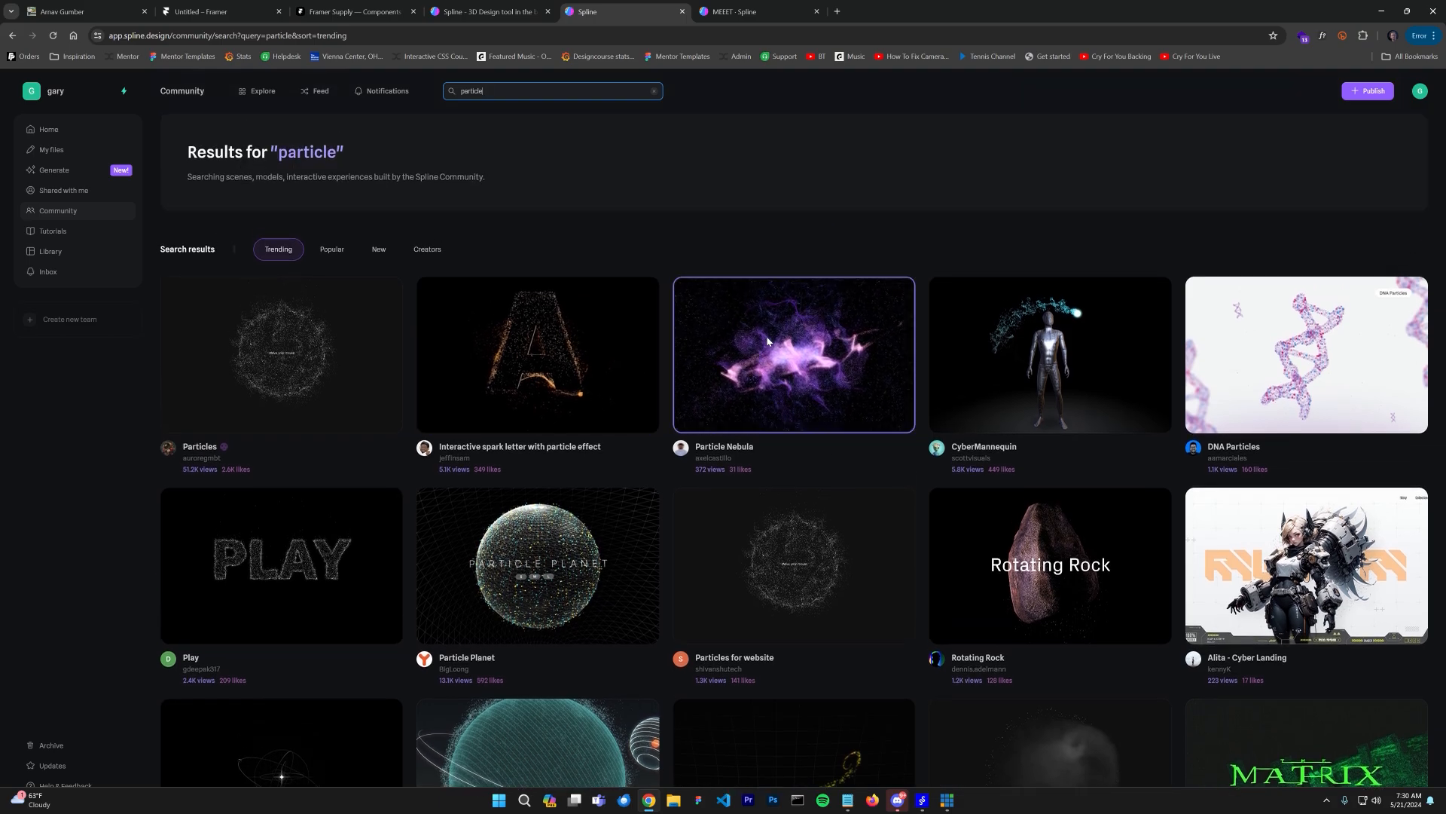
pyautogui.scroll(-15, 773, 334)
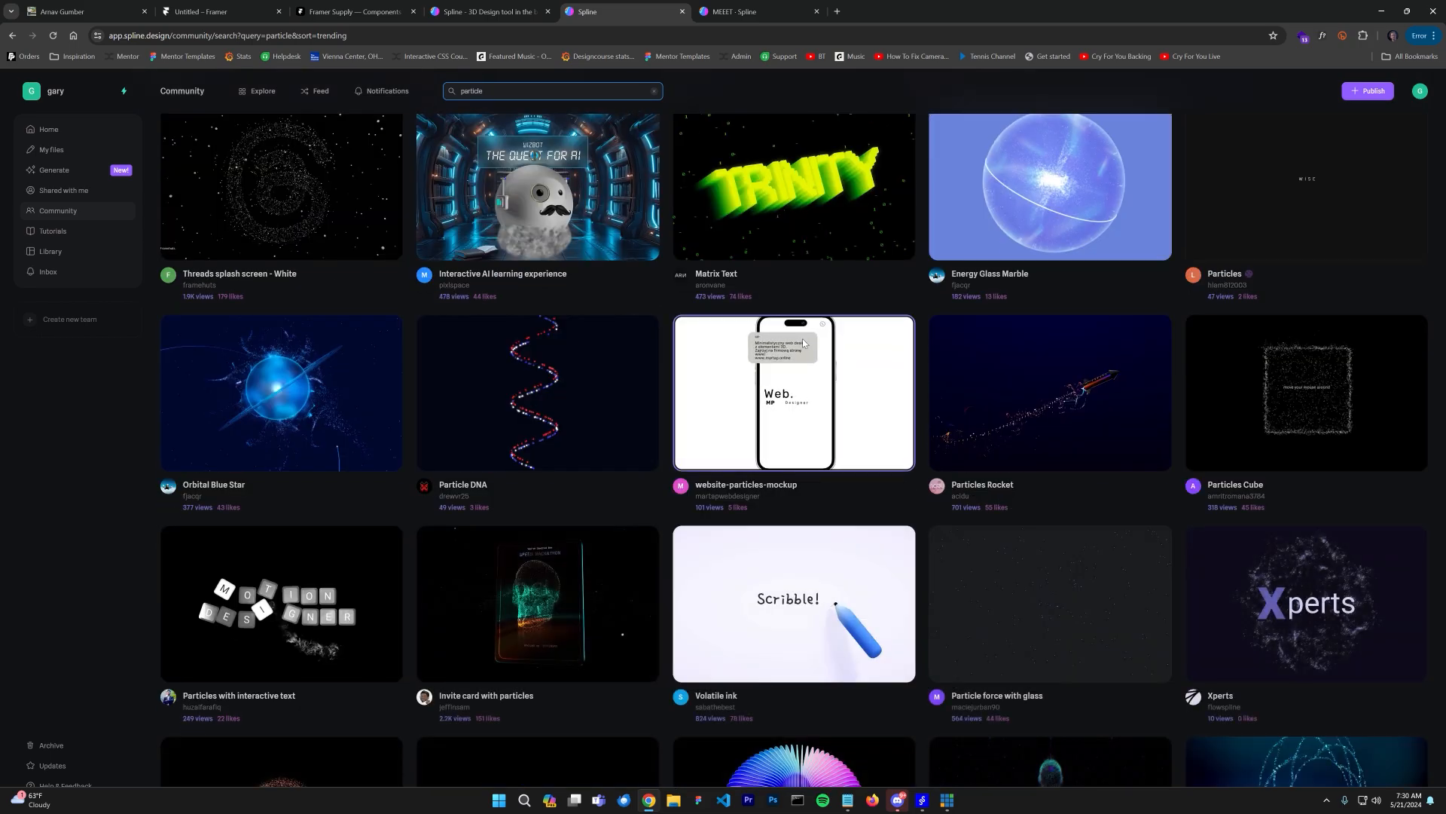
pyautogui.scroll(-6, 803, 339)
pyautogui.scroll(-5, 804, 339)
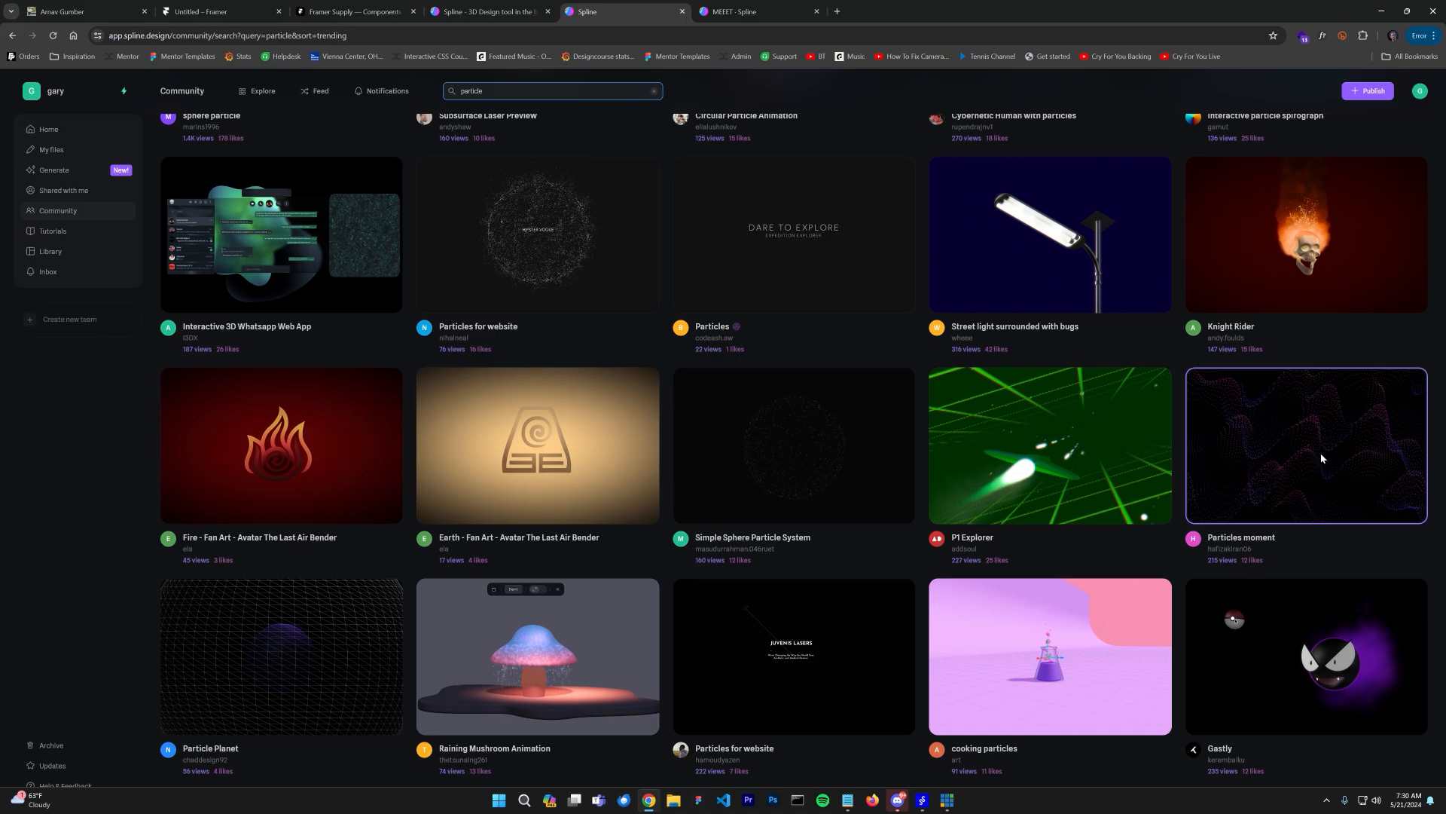
pyautogui.scroll(-2, 1317, 451)
# Step: Open the Particles moment scene and remix it into your own file
pyautogui.click(1320, 348)
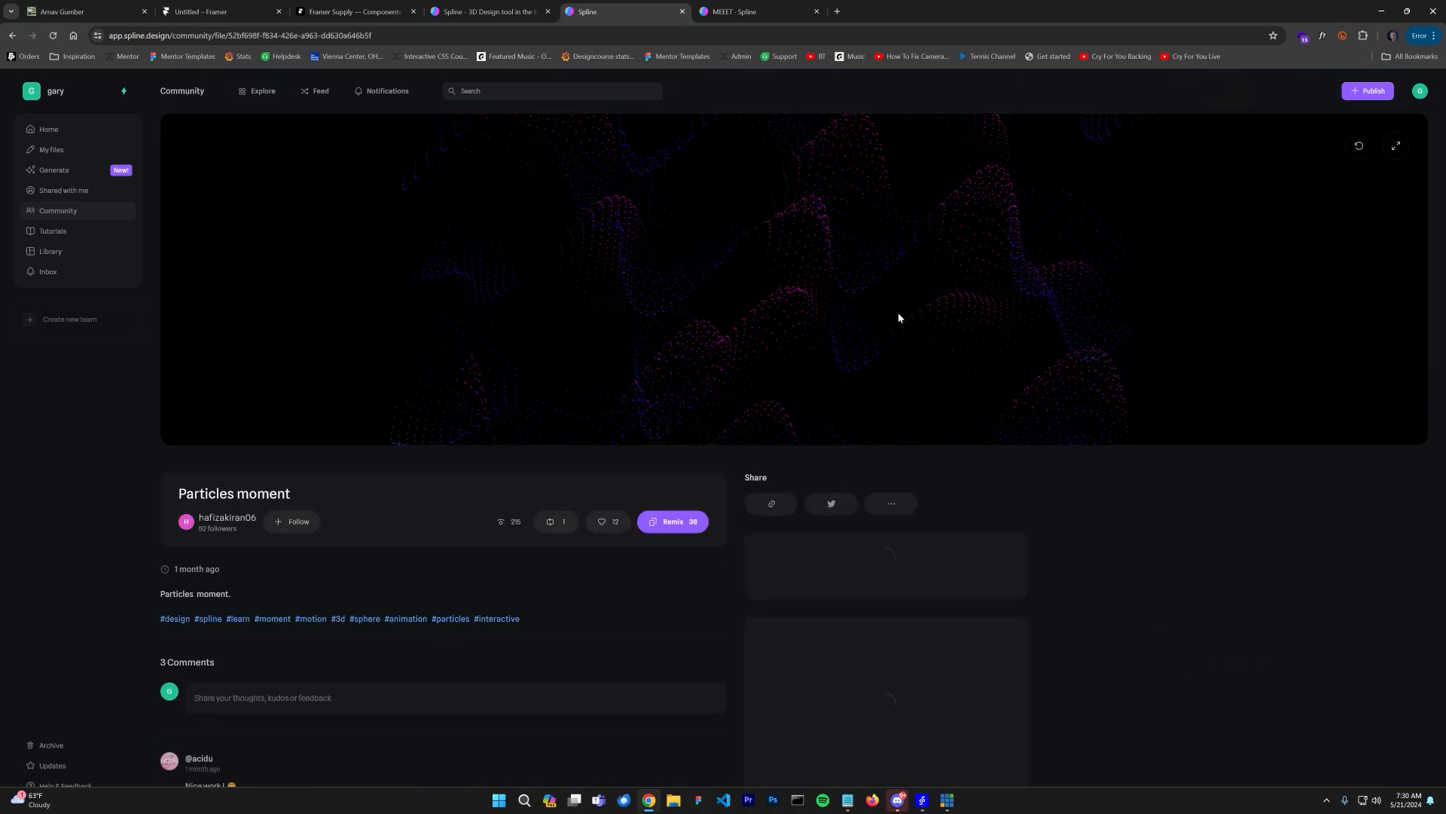
pyautogui.click(889, 311)
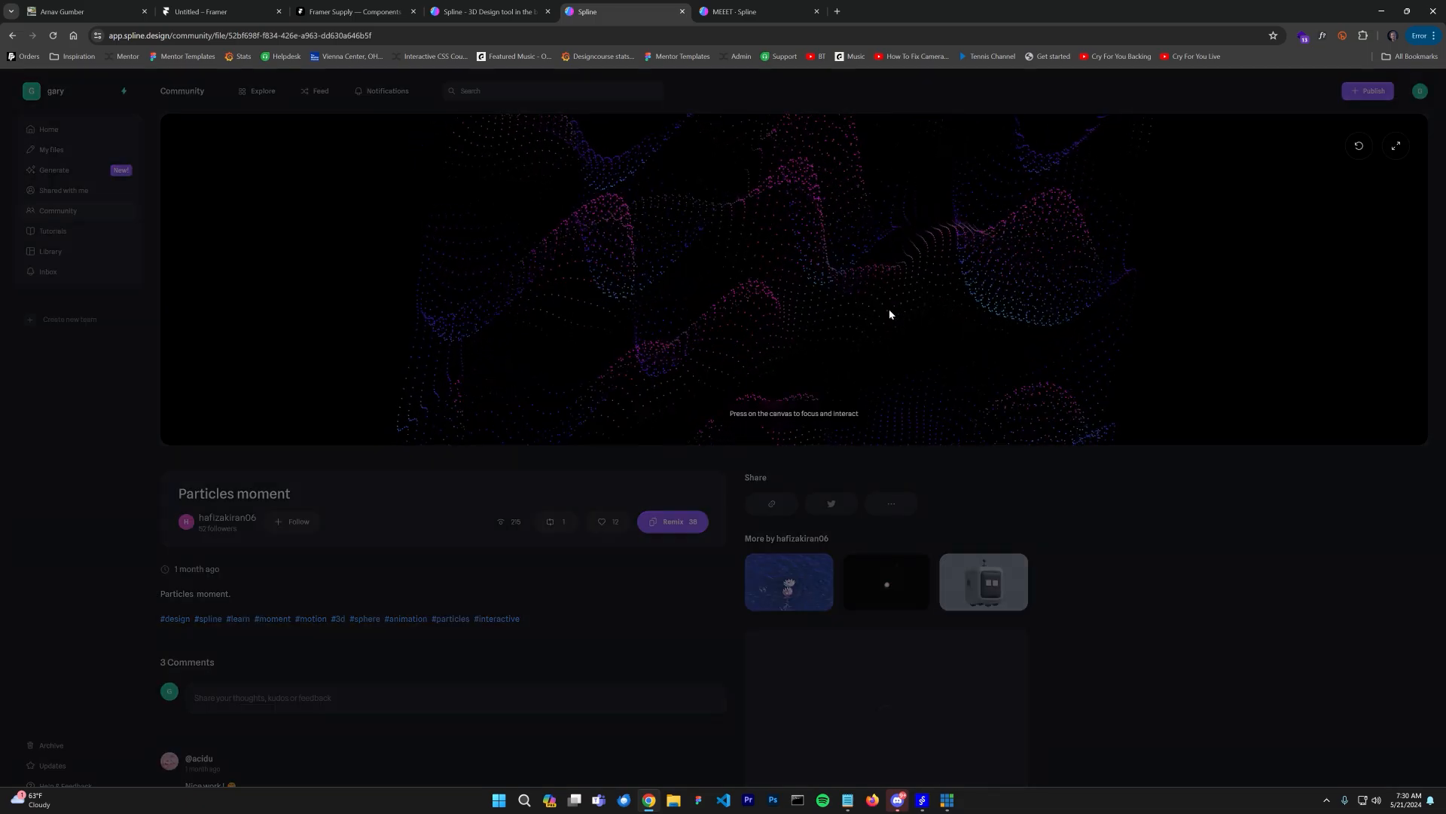
pyautogui.click(681, 521)
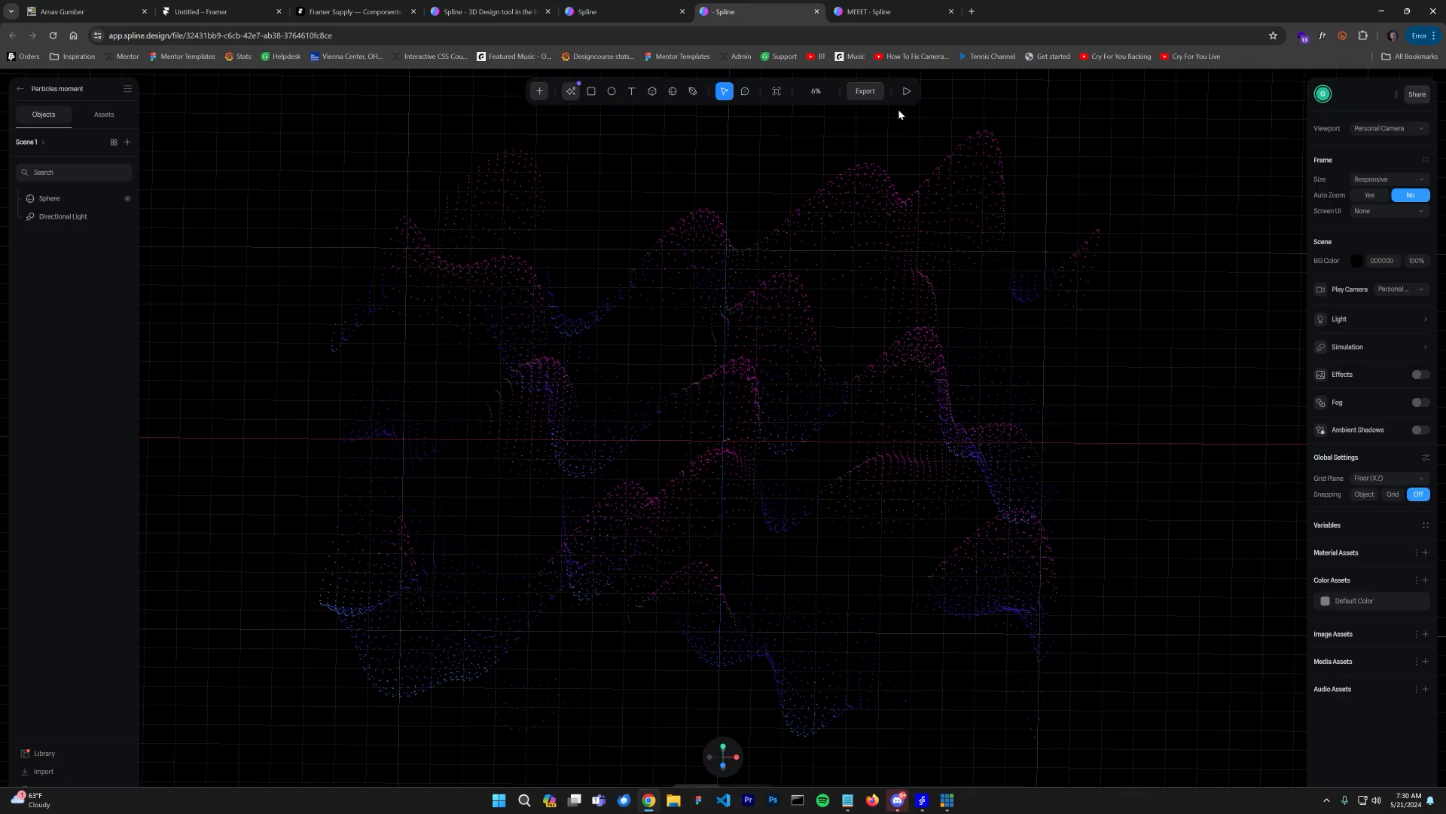
# Step: Set the public URL play settings to hide logo and background, disable page scroll, orbit, pan and zoom, then update the URL
pyautogui.click(874, 92)
pyautogui.click(816, 158)
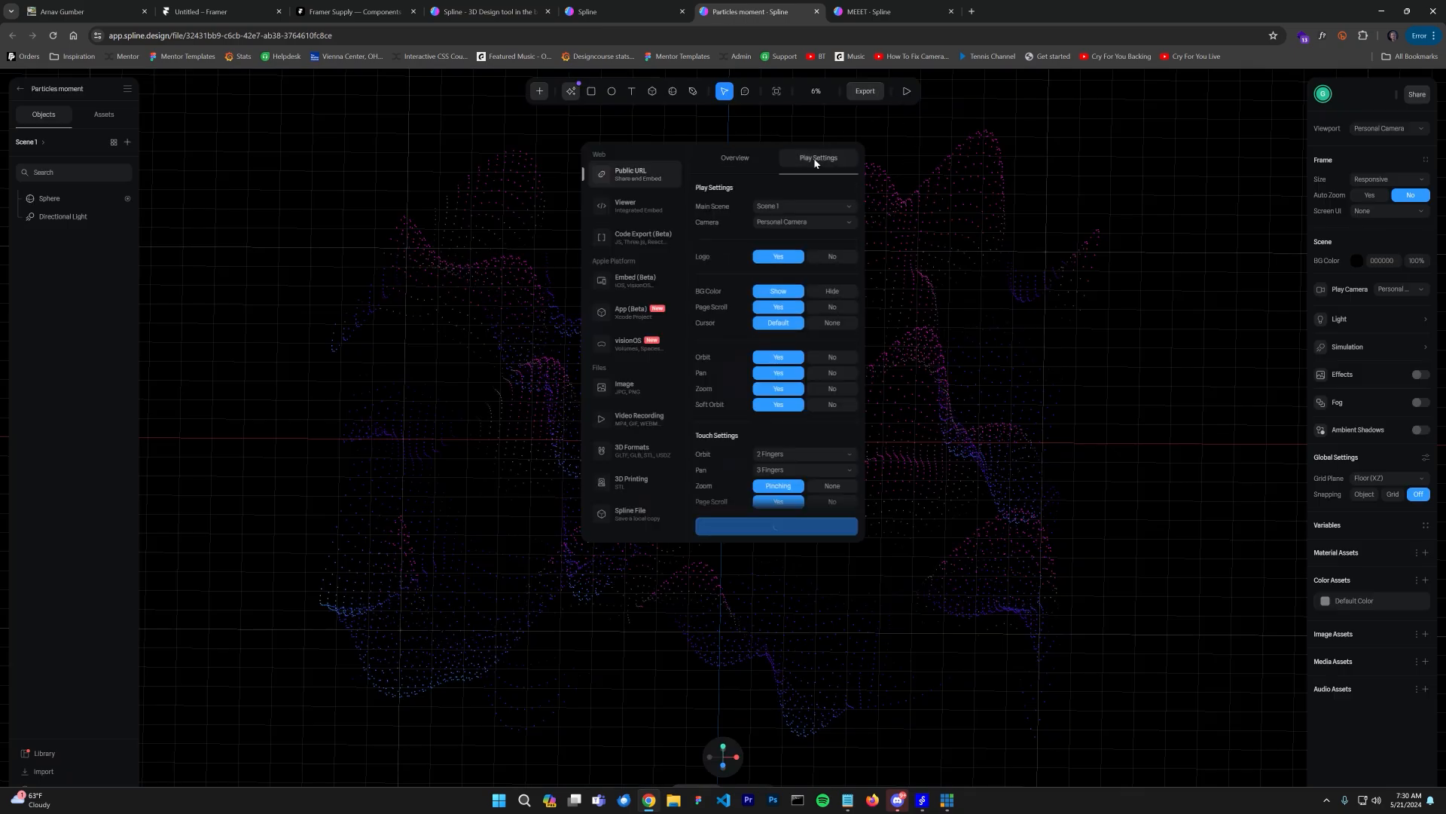
pyautogui.click(831, 258)
pyautogui.click(830, 295)
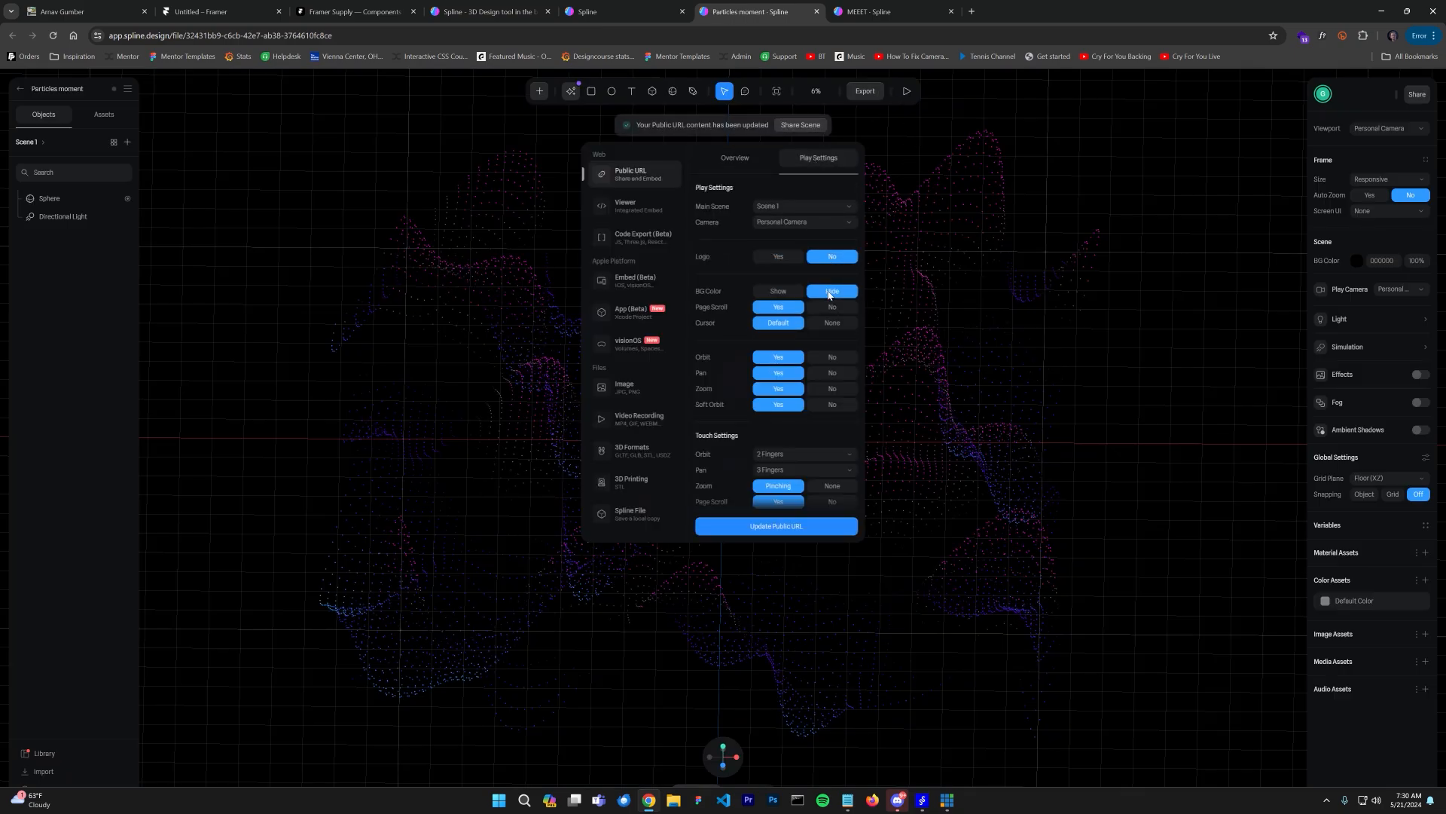
pyautogui.click(833, 308)
pyautogui.click(833, 324)
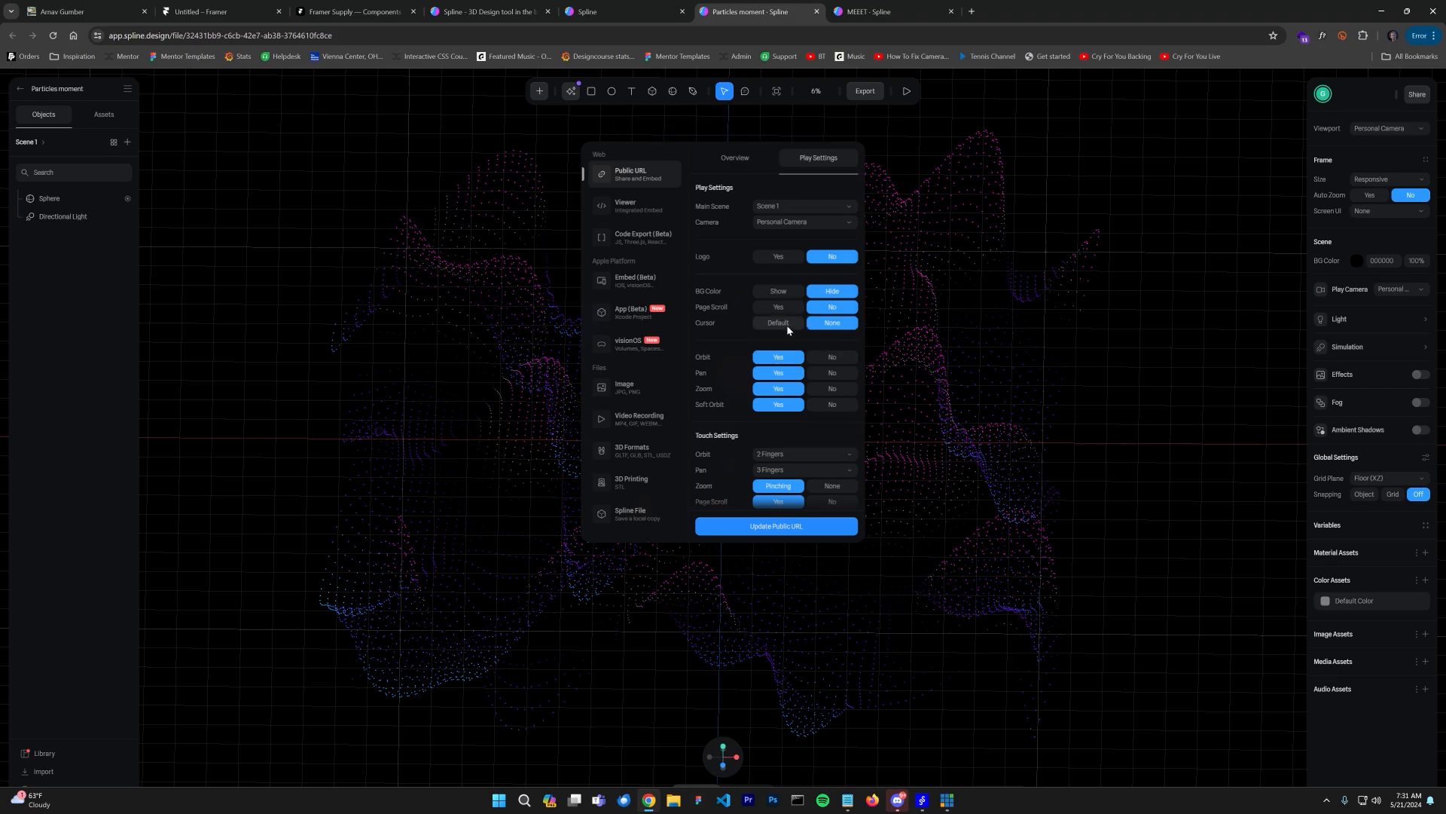
pyautogui.click(832, 357)
pyautogui.click(832, 373)
pyautogui.click(833, 388)
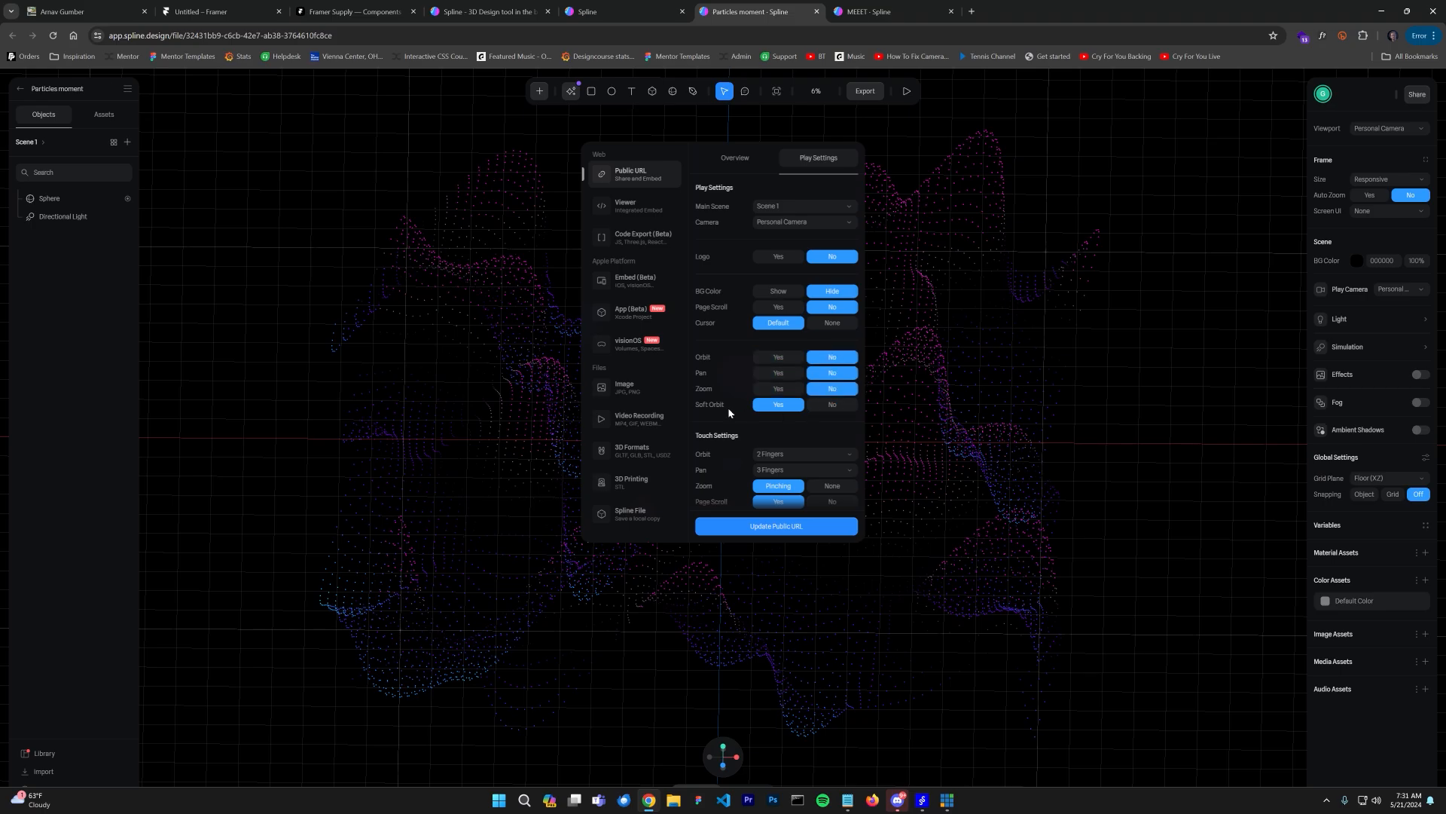
pyautogui.click(772, 530)
# Step: Copy the scene's public link and return to the visitors component in Framer
pyautogui.click(736, 158)
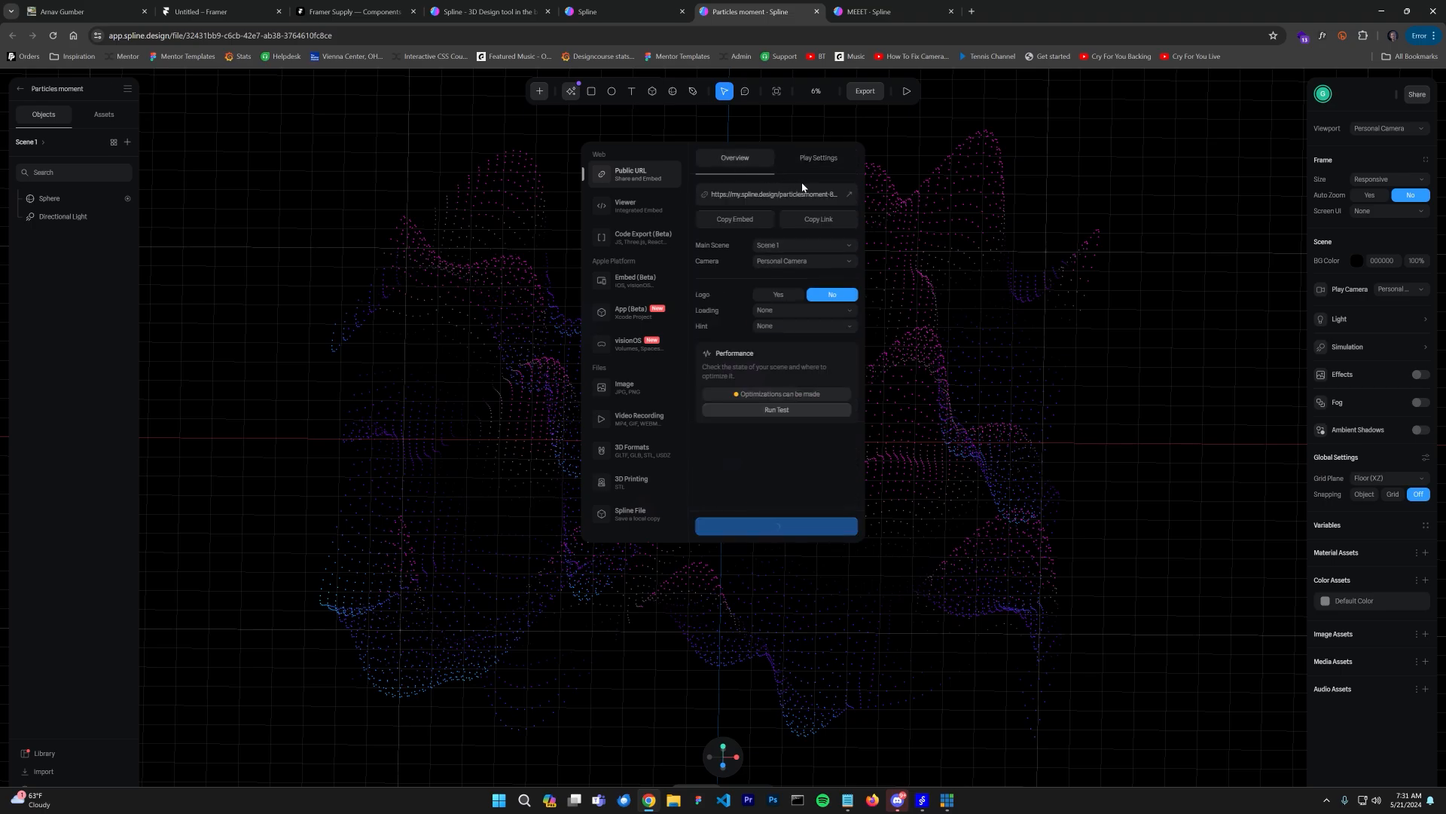
pyautogui.click(811, 219)
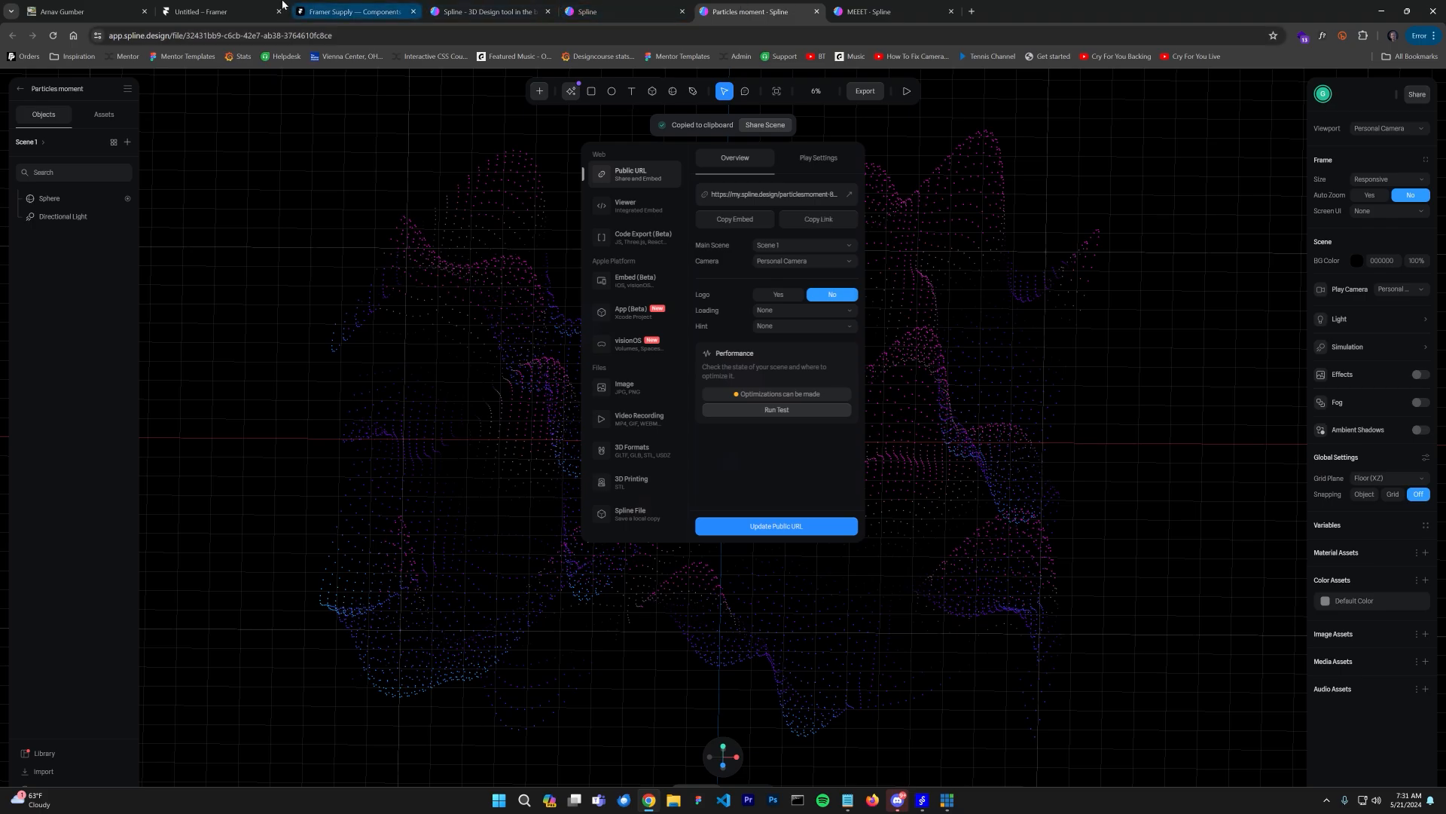
pyautogui.click(224, 9)
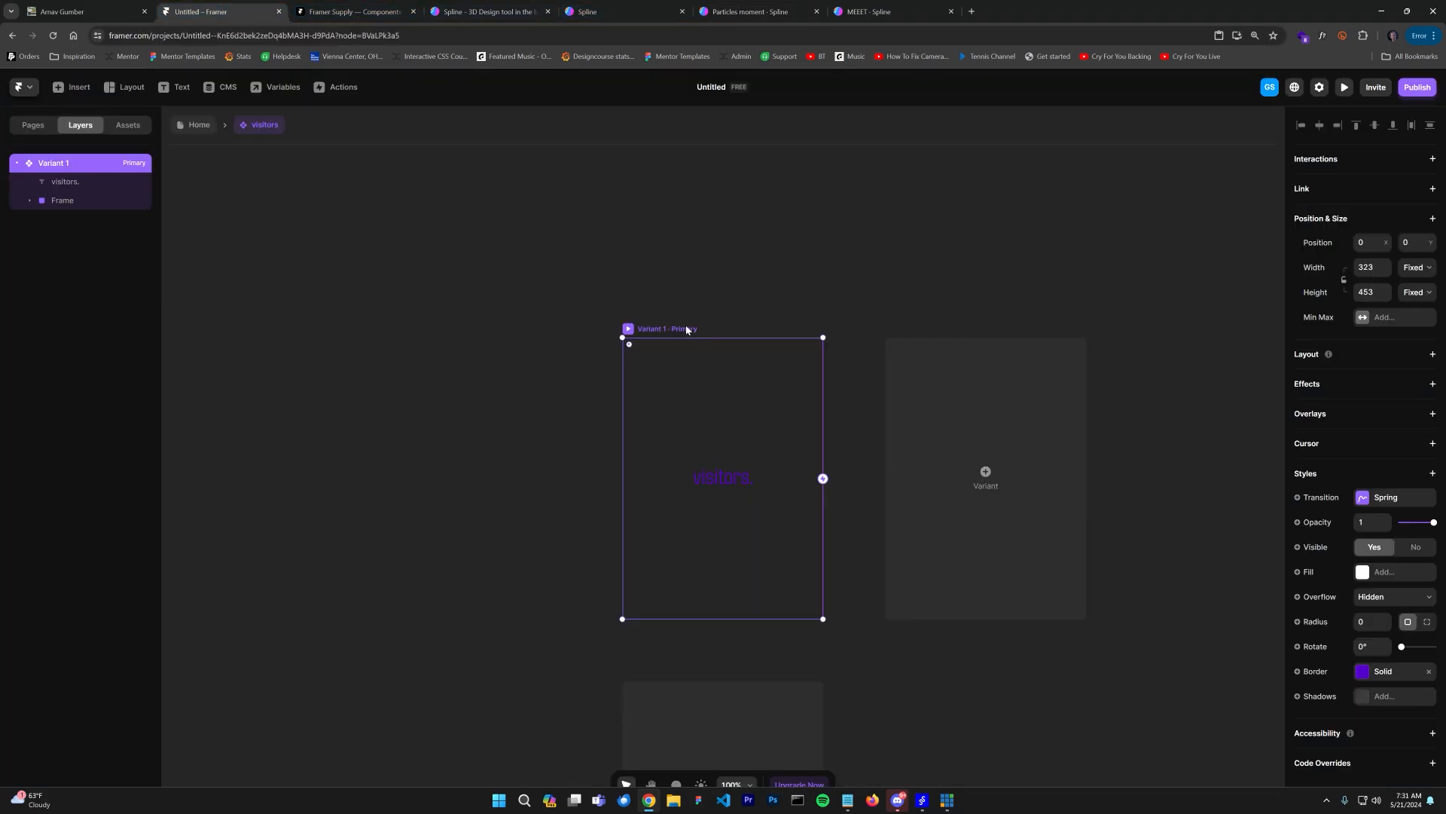
pyautogui.hotkey('ctrl', 'v')
pyautogui.click(72, 219)
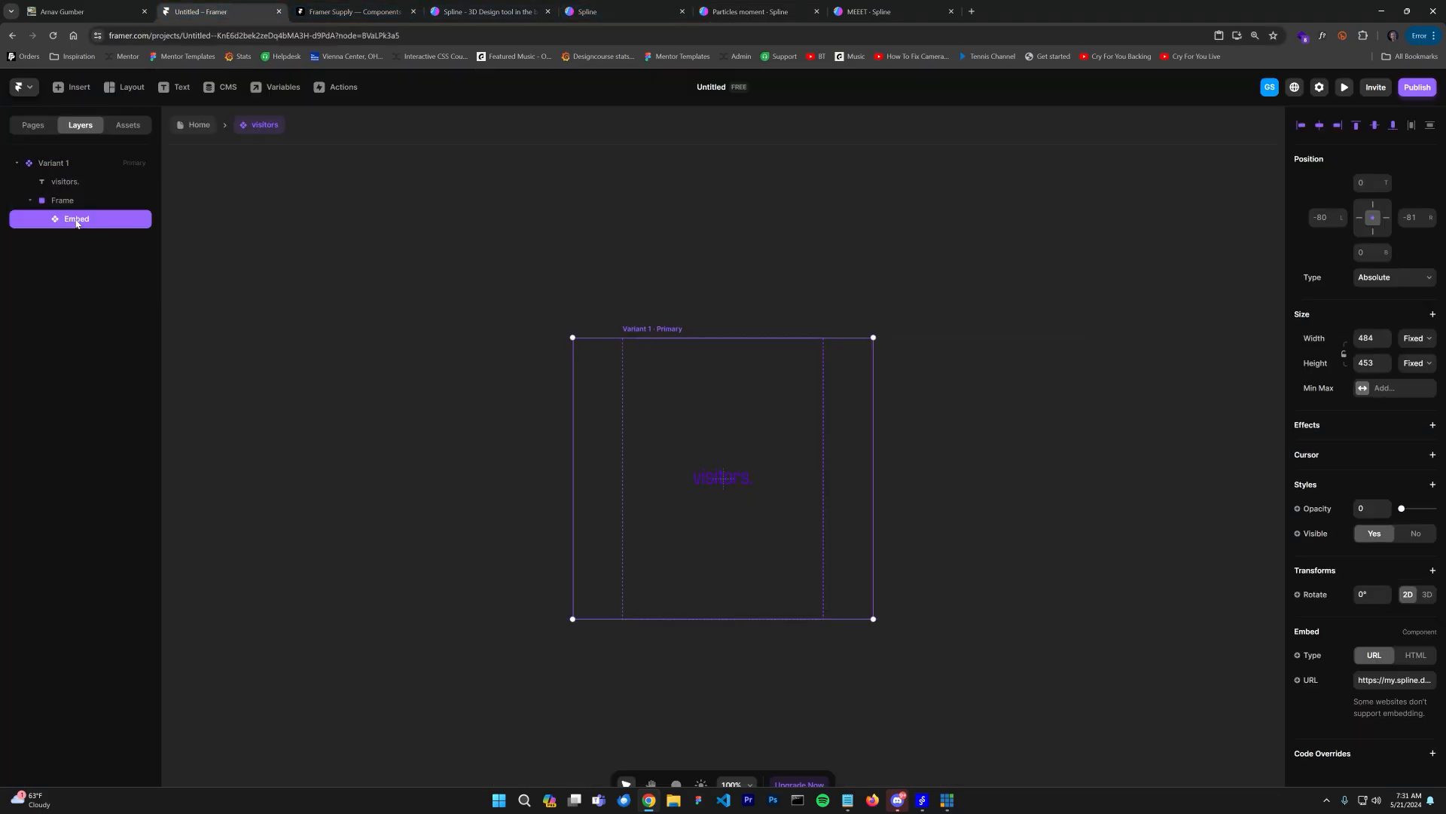
pyautogui.press('Delete')
# Step: Insert an Embed element and set its URL to the copied Spline link
pyautogui.click(66, 202)
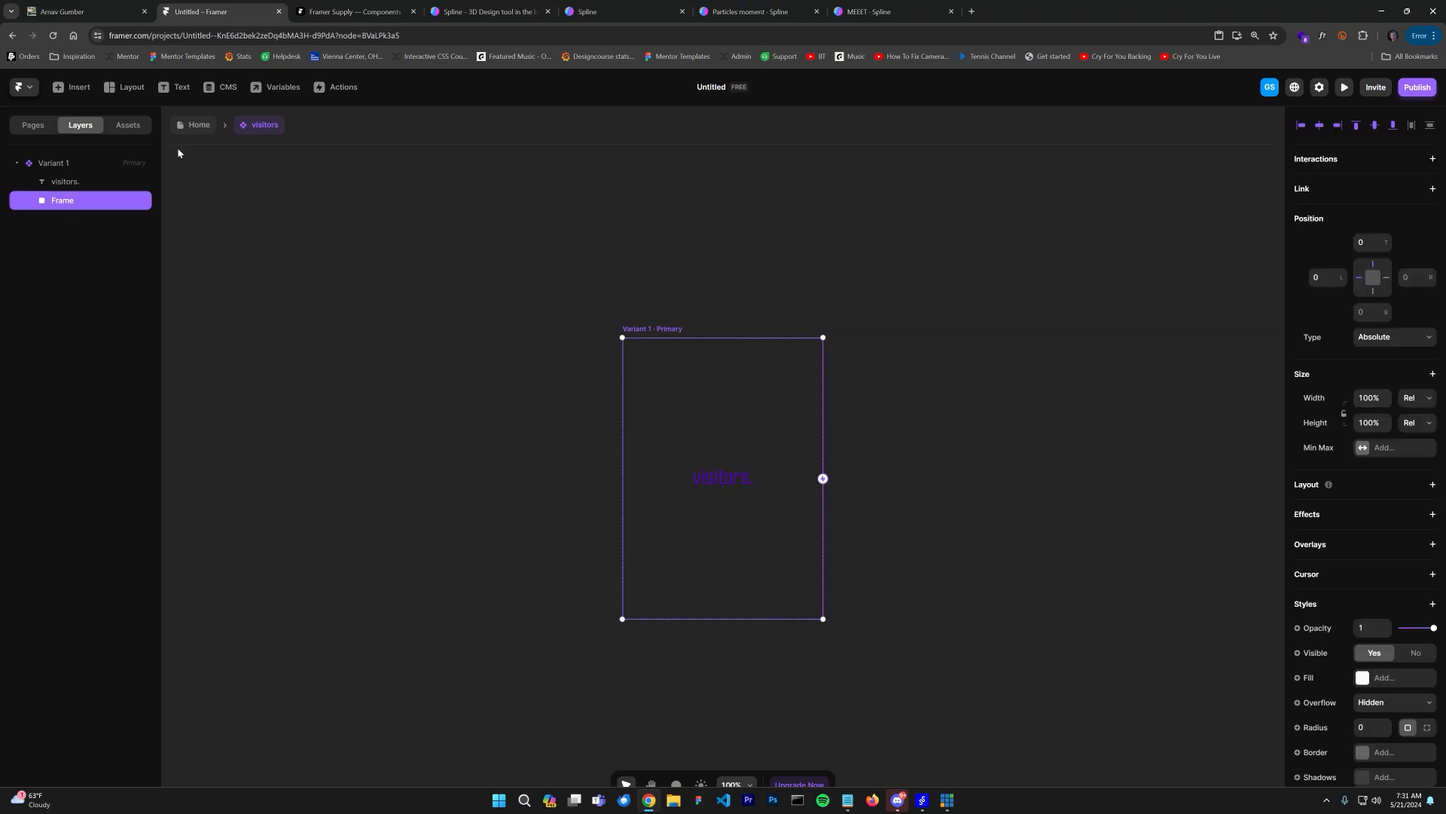
pyautogui.click(69, 89)
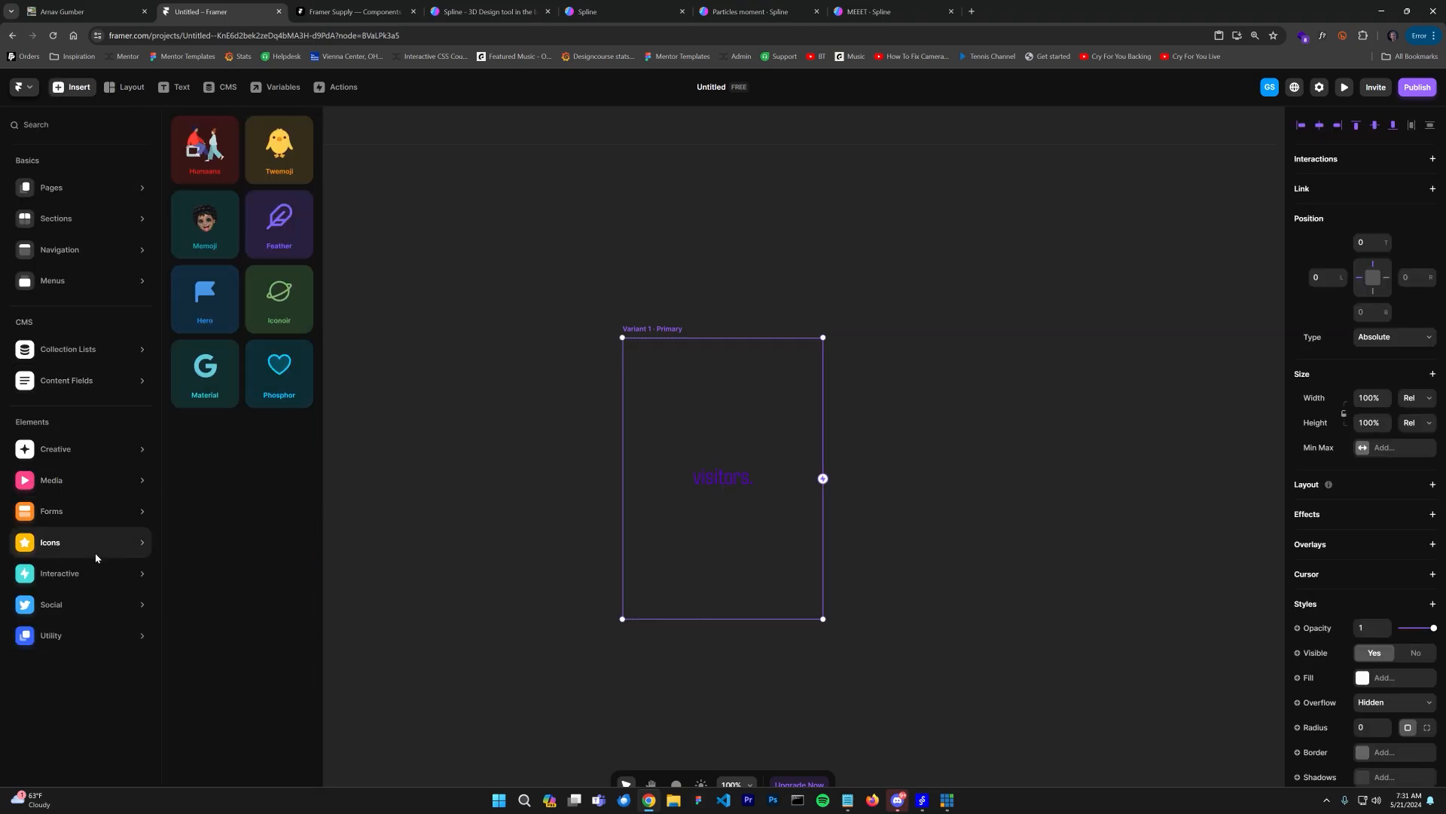
pyautogui.click(276, 230)
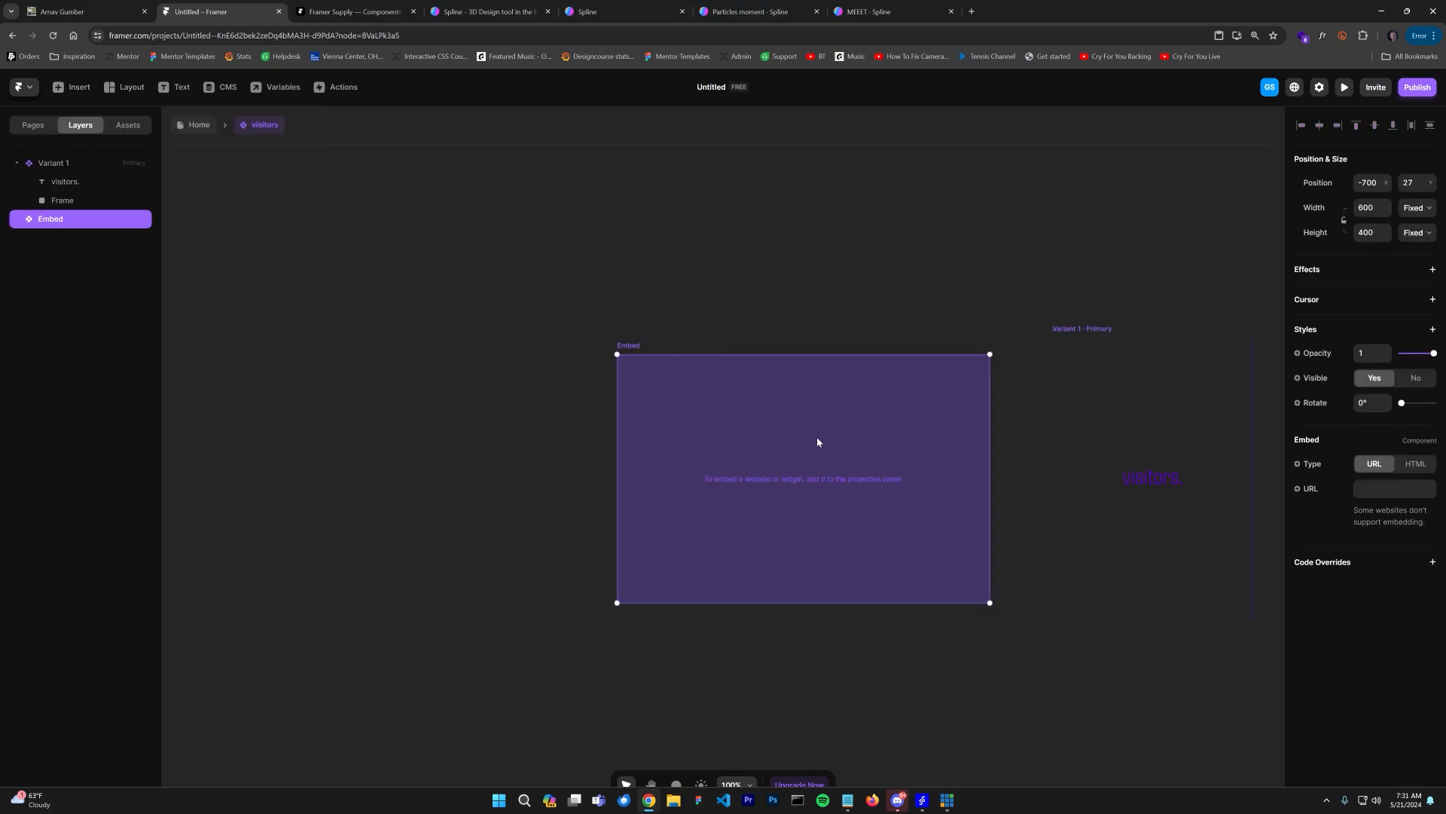
pyautogui.press('Return')
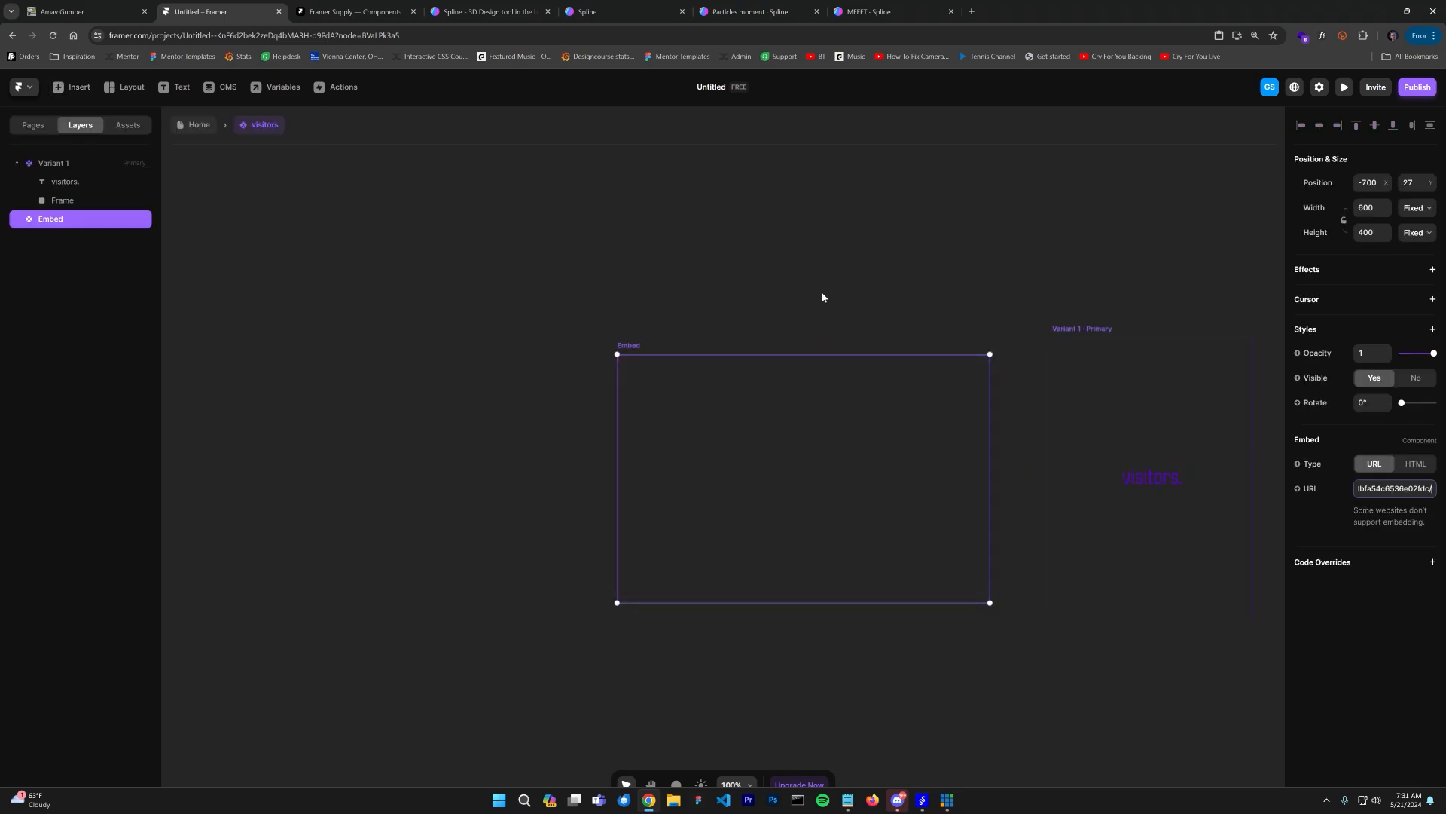
# Step: Move the embed into the card's Frame and pin it at 0 on all four sides
pyautogui.click(48, 219)
pyautogui.moveTo(48, 219); pyautogui.dragTo(50, 200)
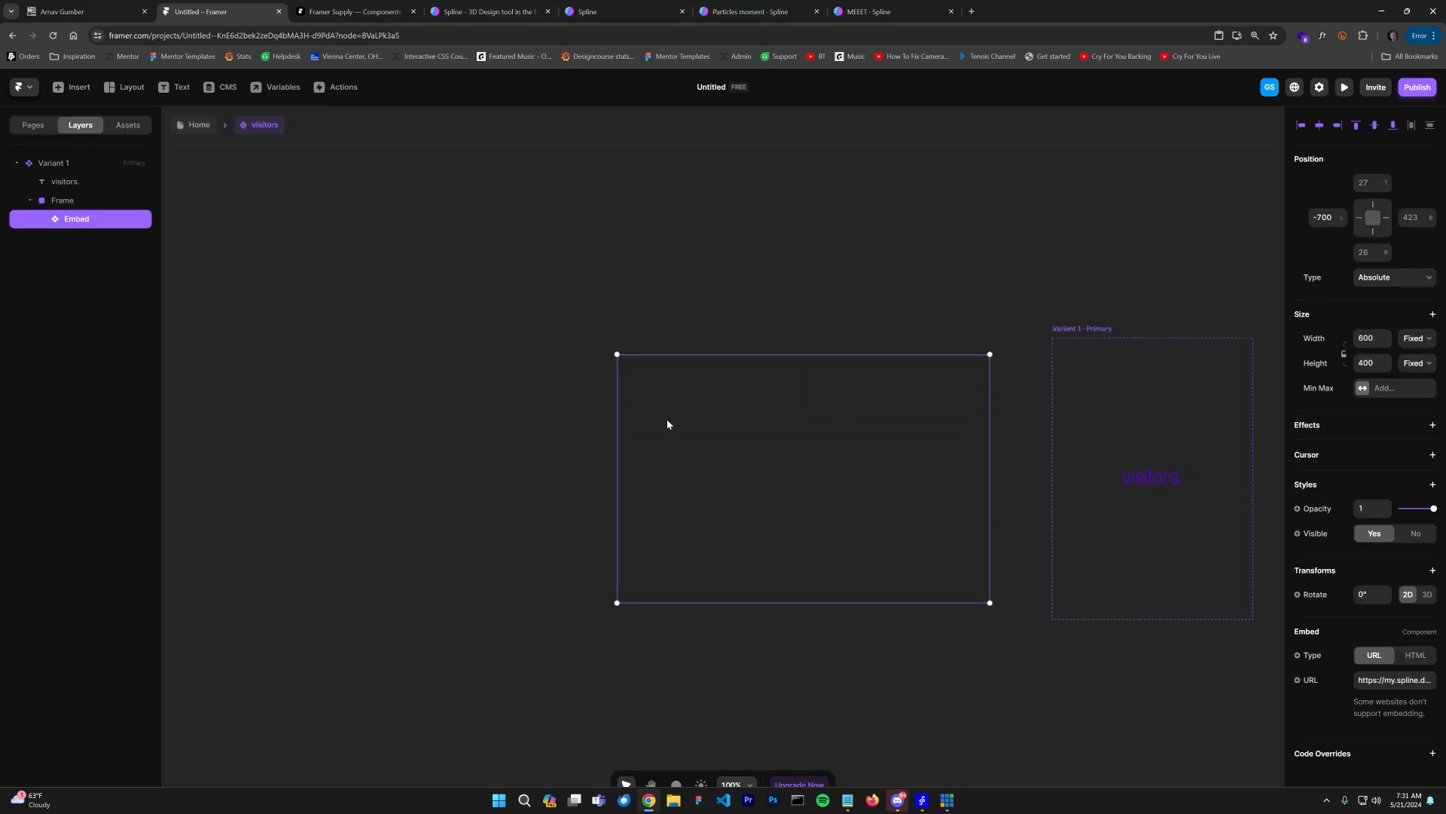
pyautogui.moveTo(726, 424); pyautogui.dragTo(1121, 435)
pyautogui.click(803, 414)
pyautogui.click(75, 219)
pyautogui.write('0')
pyautogui.click(1364, 183)
pyautogui.click(1407, 218)
pyautogui.write('0')
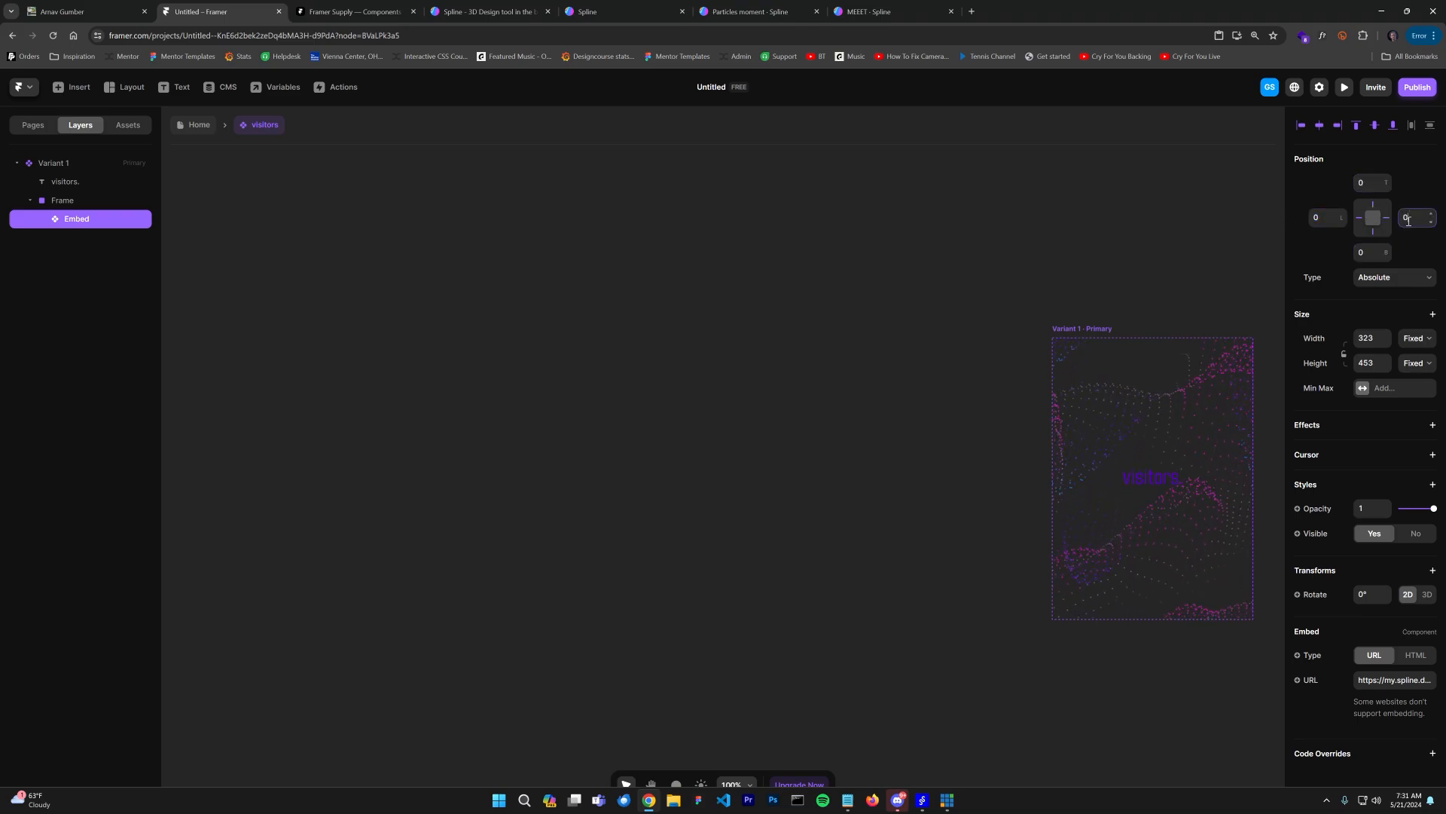
pyautogui.click(948, 312)
pyautogui.moveTo(1075, 358); pyautogui.dragTo(649, 345)
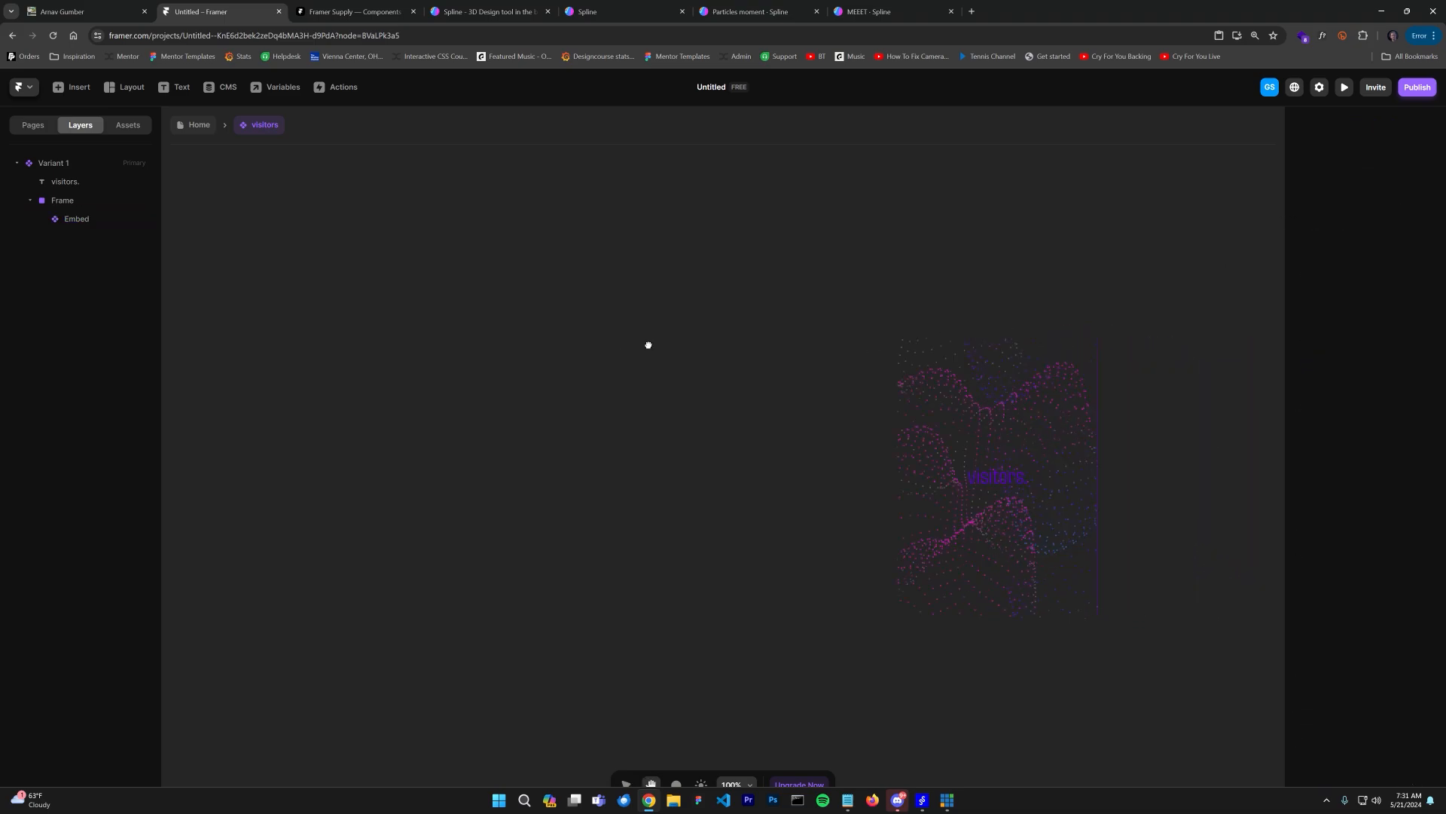
# Step: Set the visitors card embed's width and height to 100%
pyautogui.scroll(4, 754, 448)
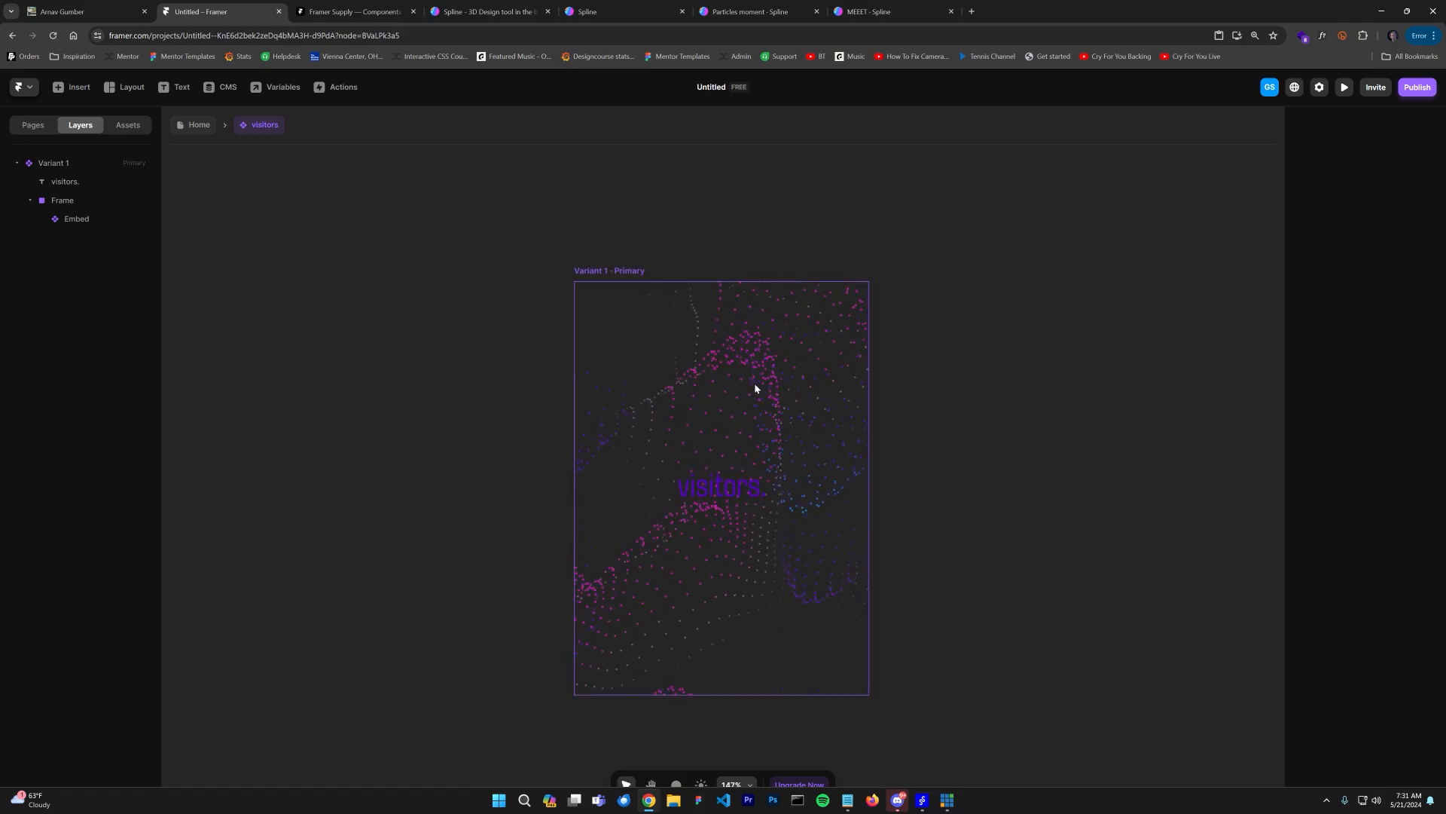
pyautogui.click(756, 386)
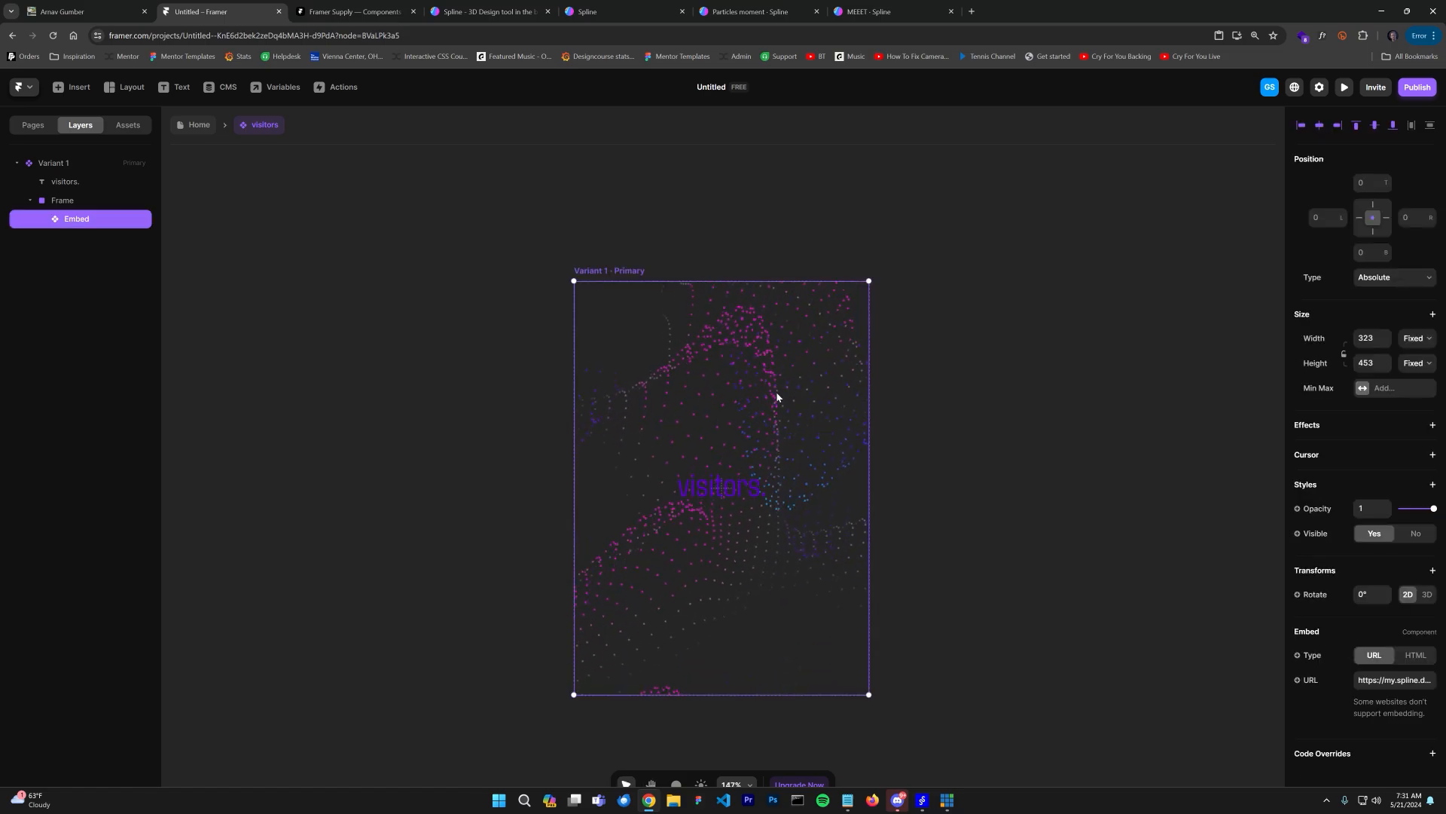
pyautogui.click(1368, 338)
pyautogui.write('100%')
pyautogui.press('Return')
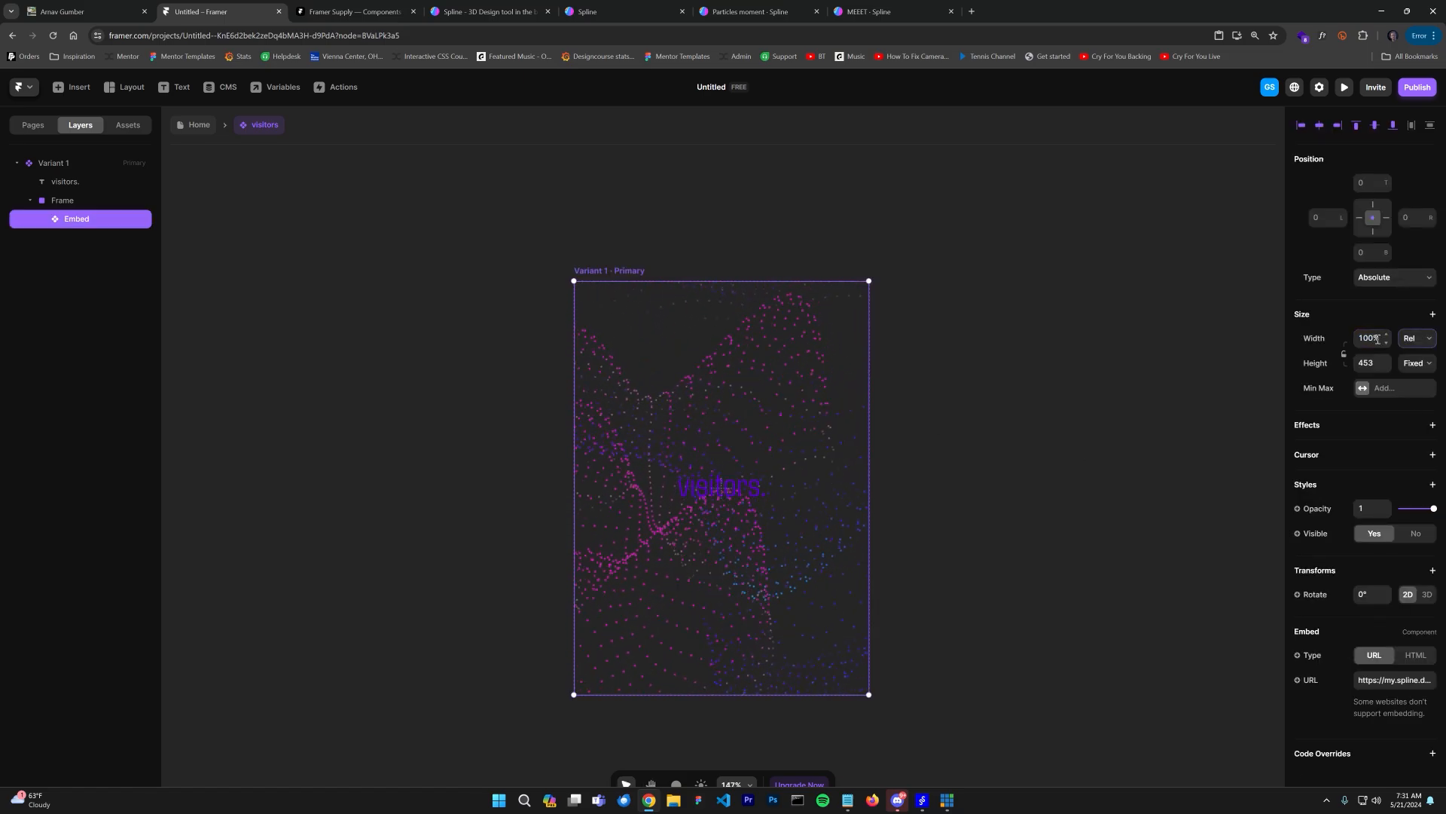
pyautogui.press('Tab')
pyautogui.write('190%')
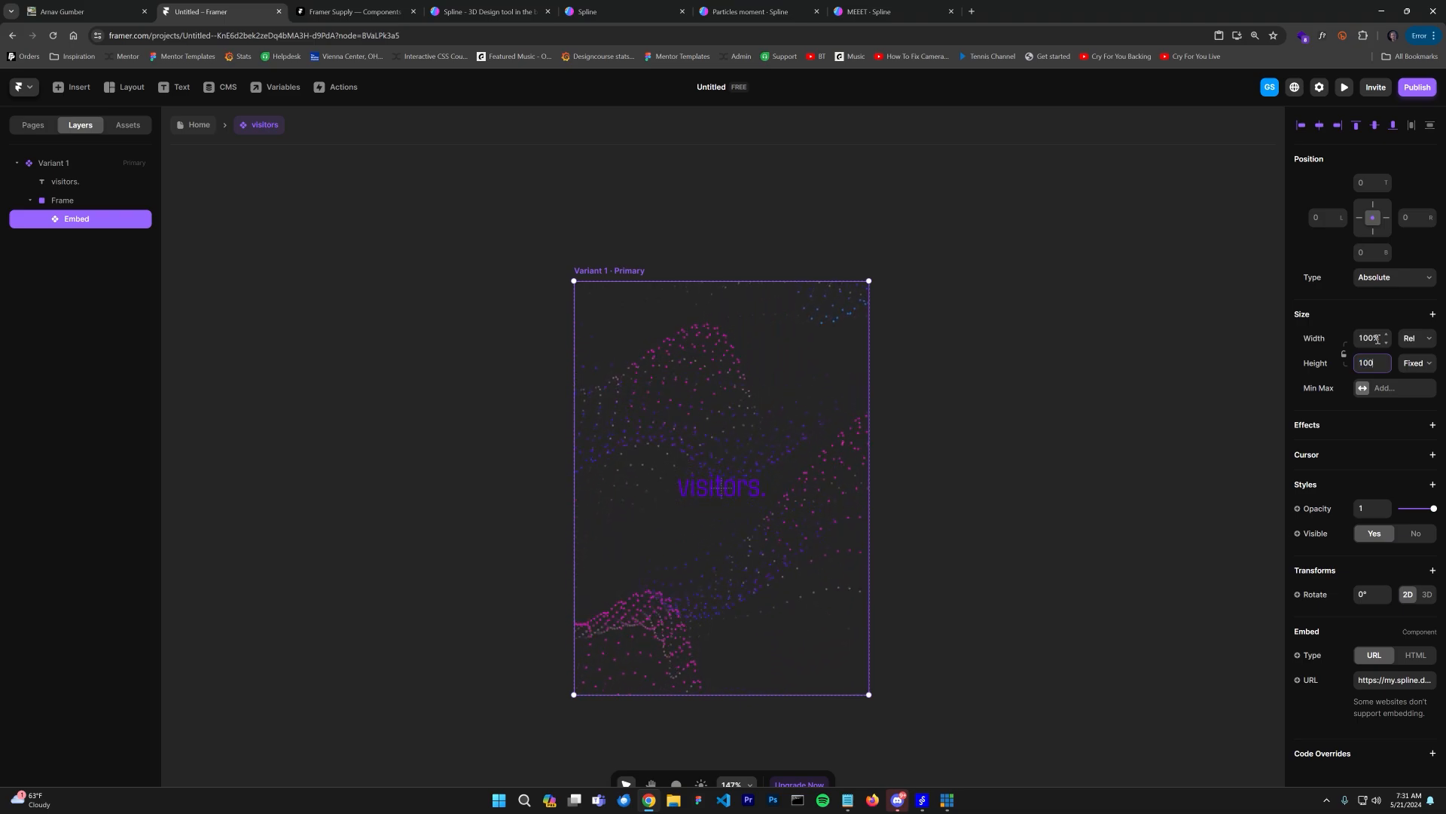
pyautogui.press('Return')
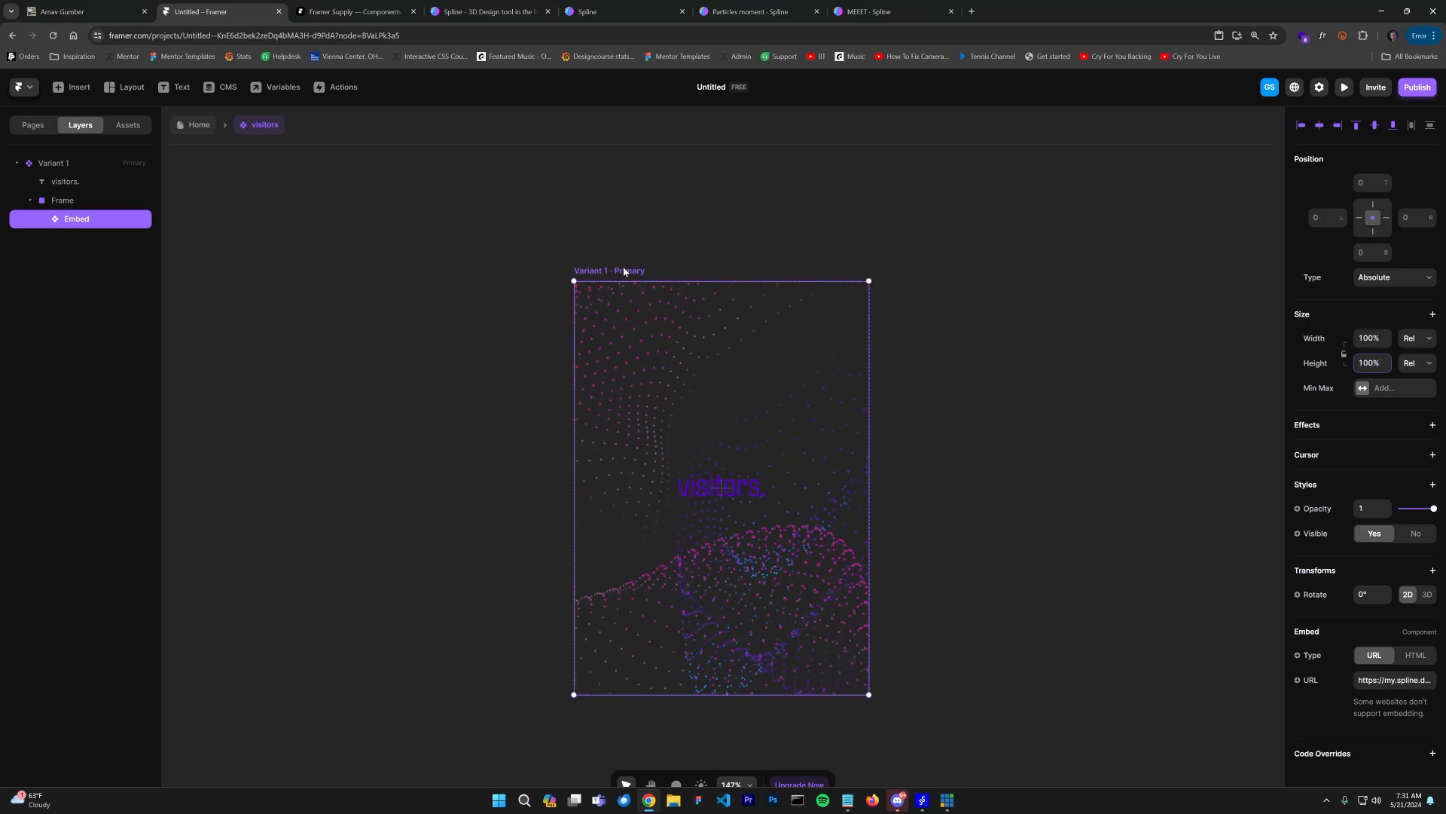
# Step: Set the embed's opacity to 0 in the primary variant
pyautogui.click(1378, 515)
pyautogui.write('0')
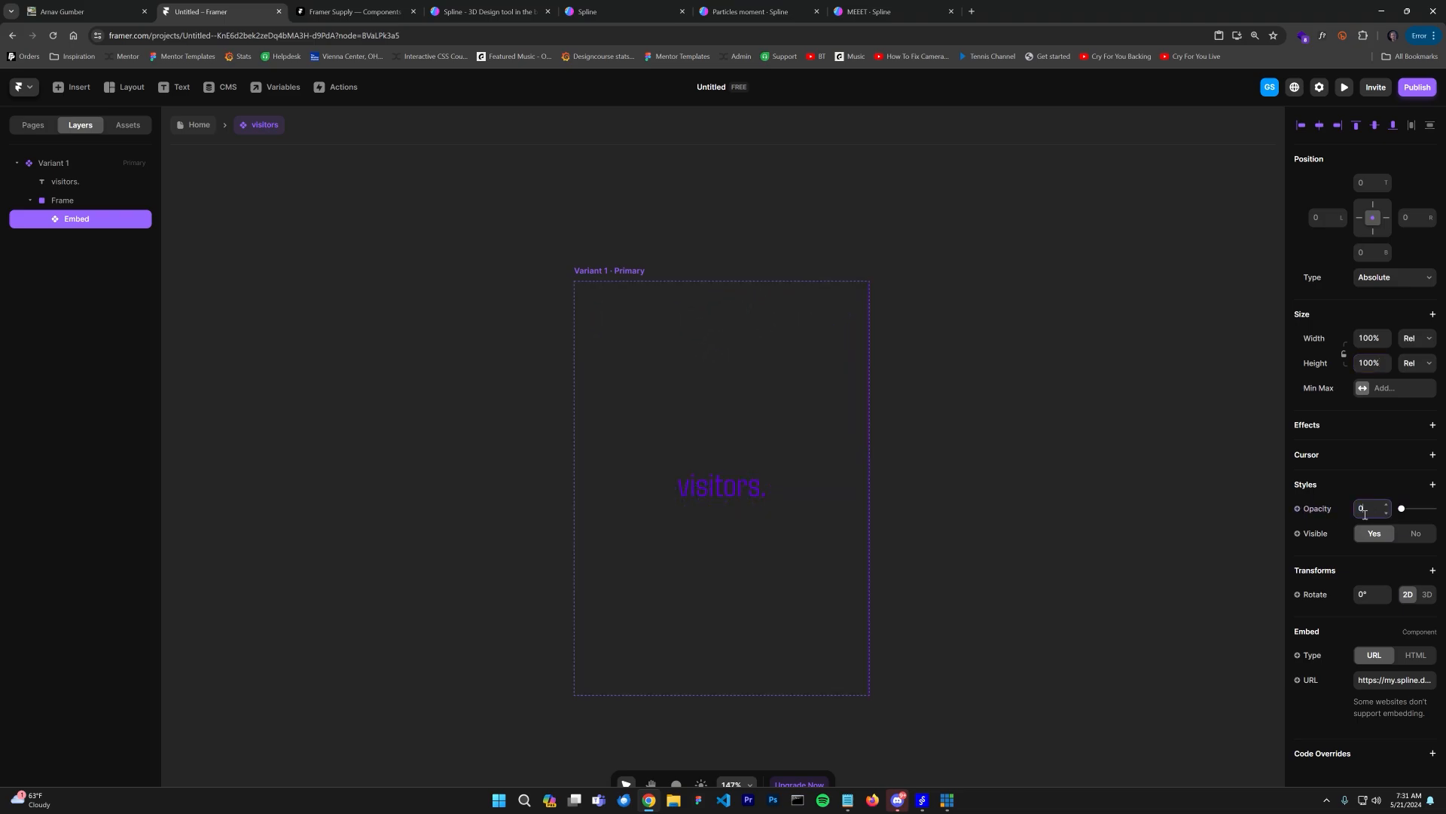
pyautogui.scroll(-3, 778, 720)
pyautogui.click(1034, 659)
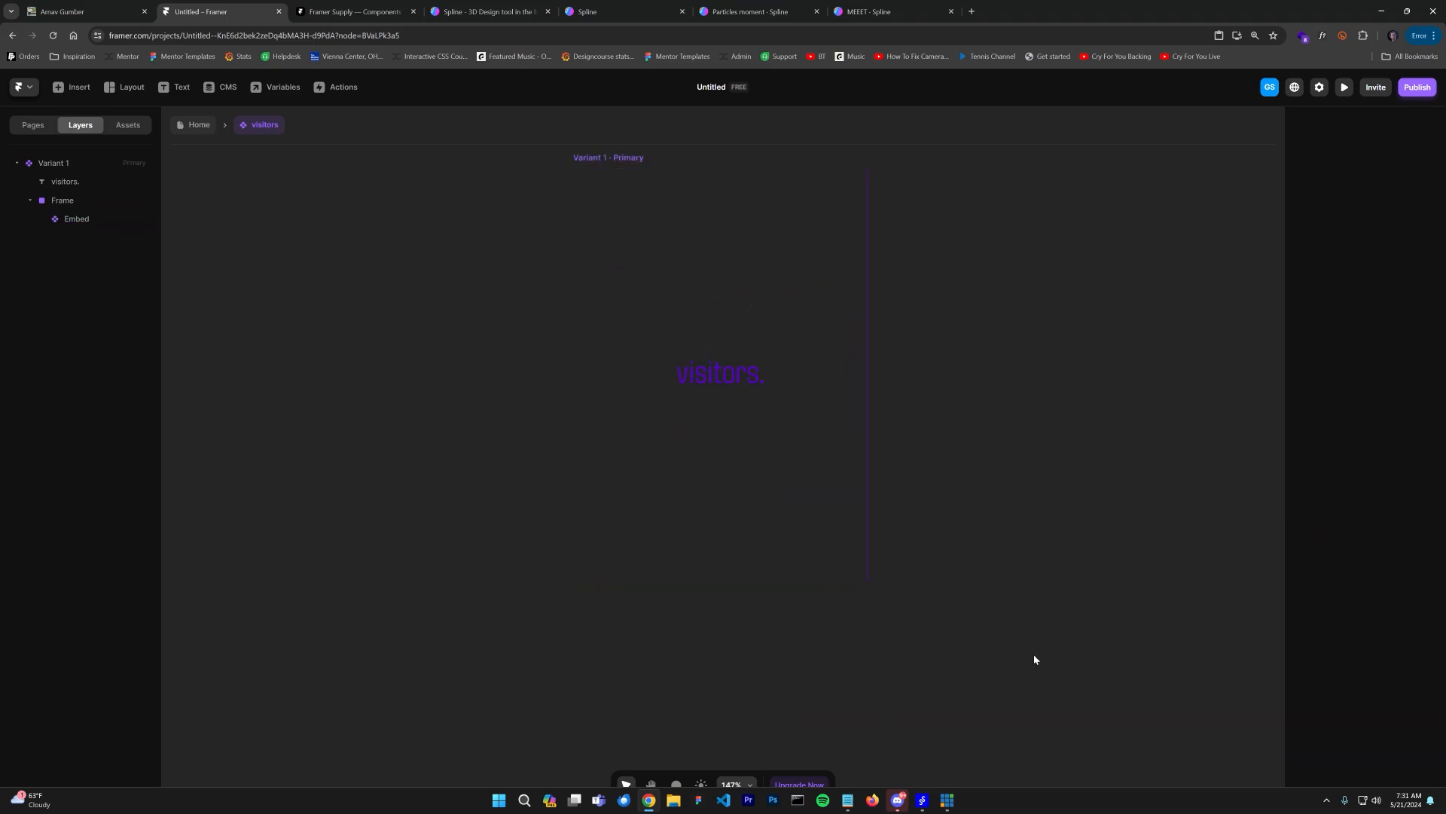
# Step: Add a Hover variant to the visitors component
pyautogui.scroll(-2, 916, 483)
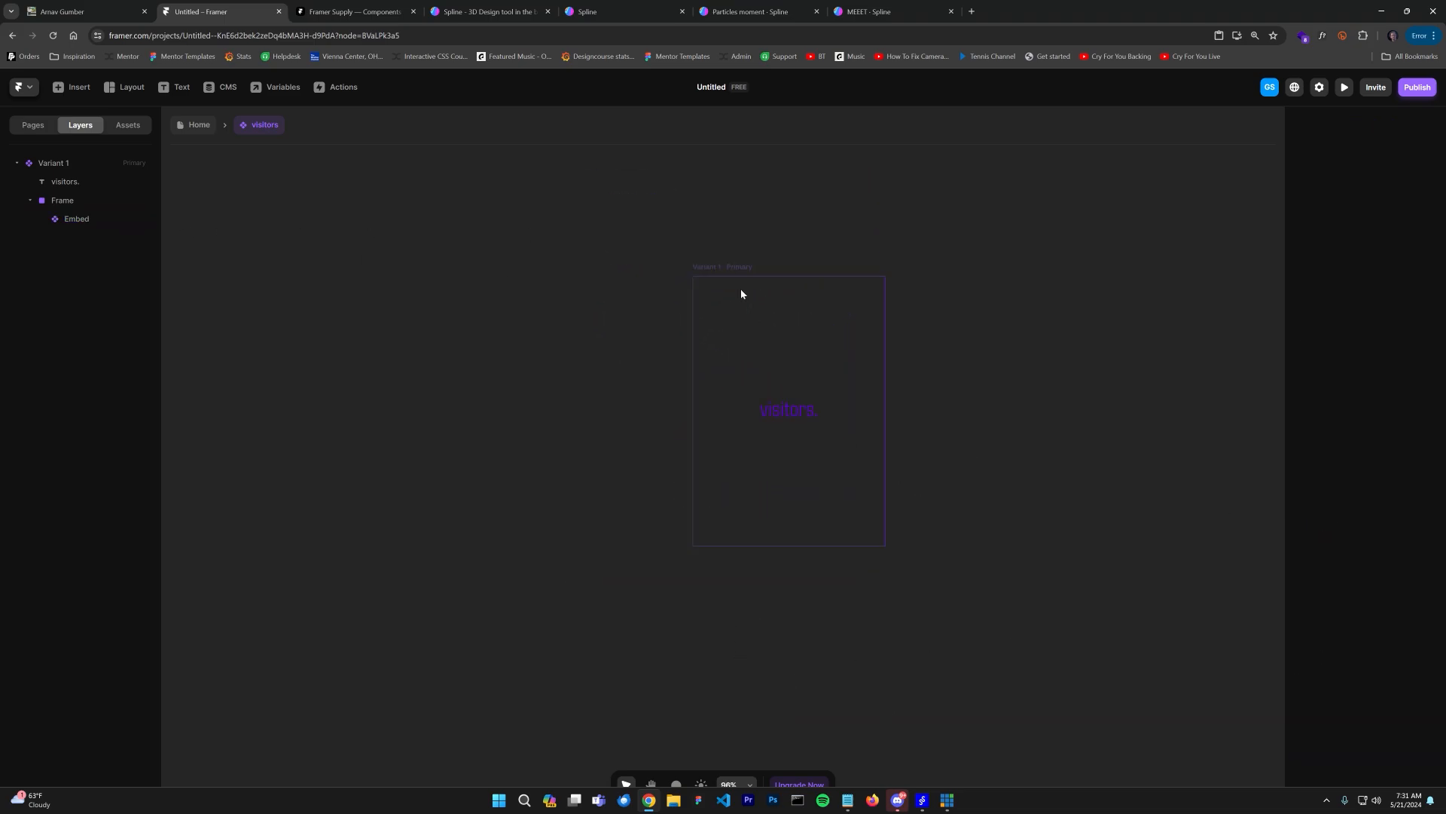
pyautogui.click(728, 266)
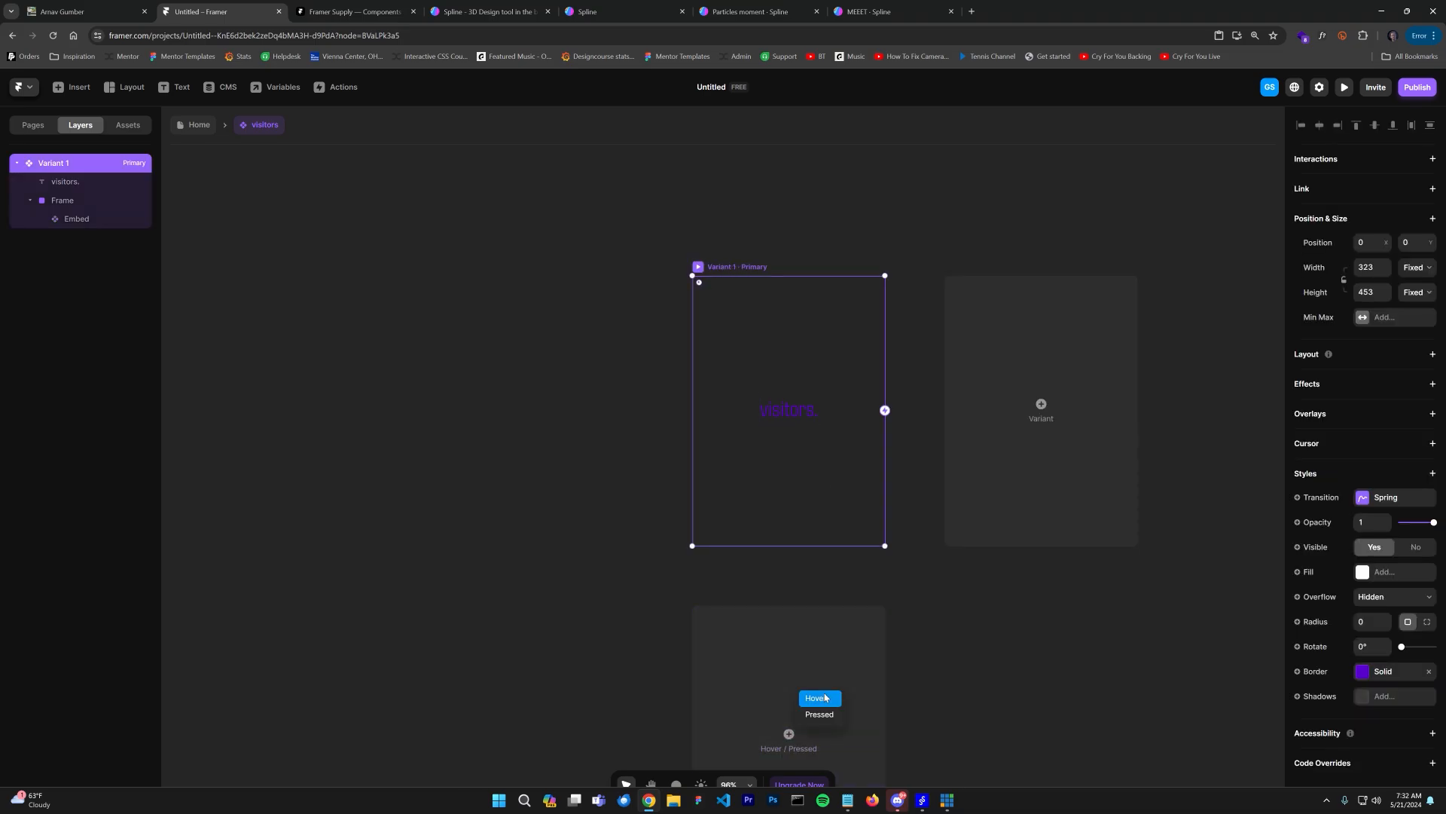
pyautogui.click(820, 698)
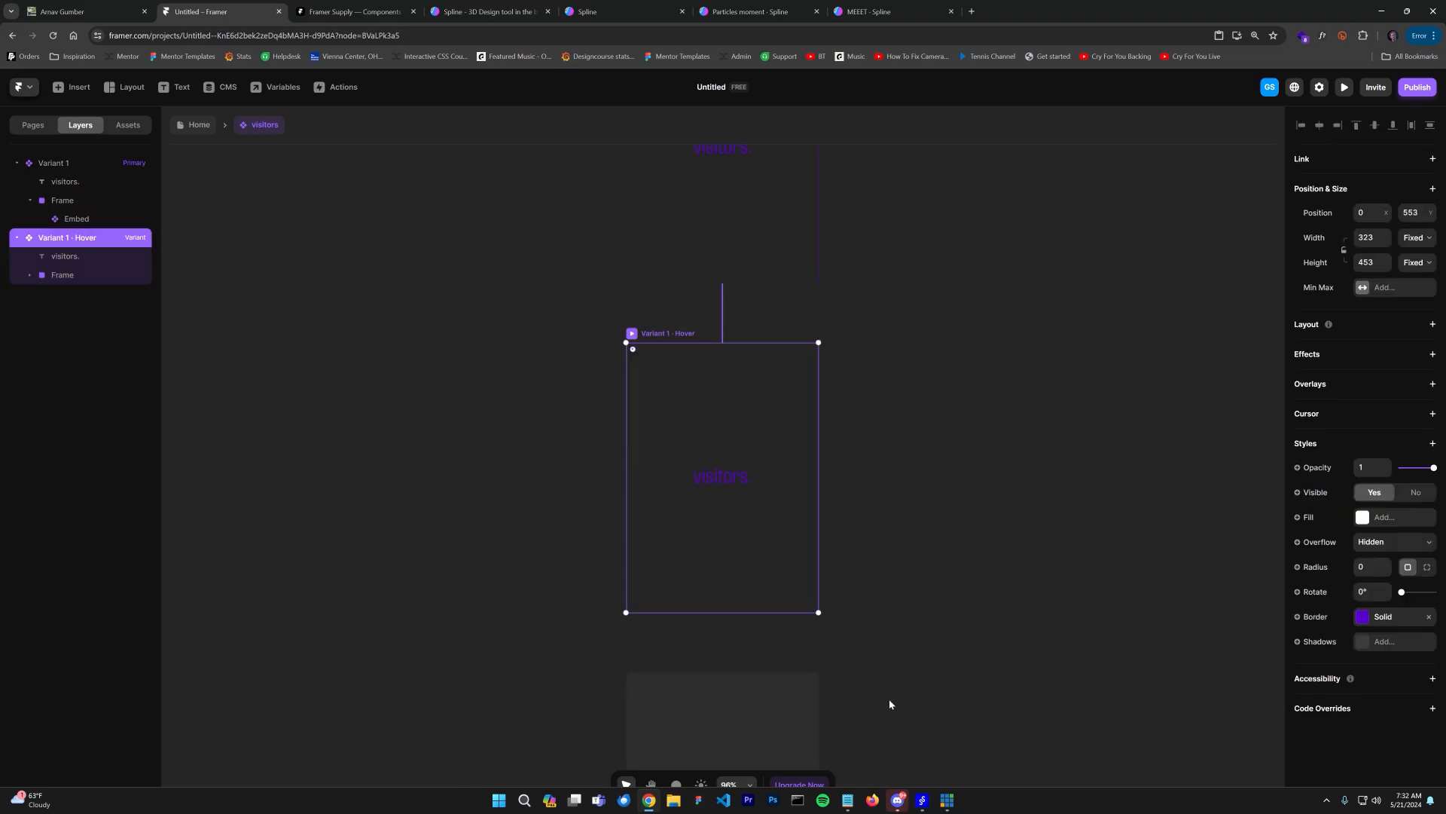
# Step: Give the Hover variant a fill, pasting the border colour #5800CC into it
pyautogui.click(1390, 544)
pyautogui.click(1365, 527)
pyautogui.click(1362, 519)
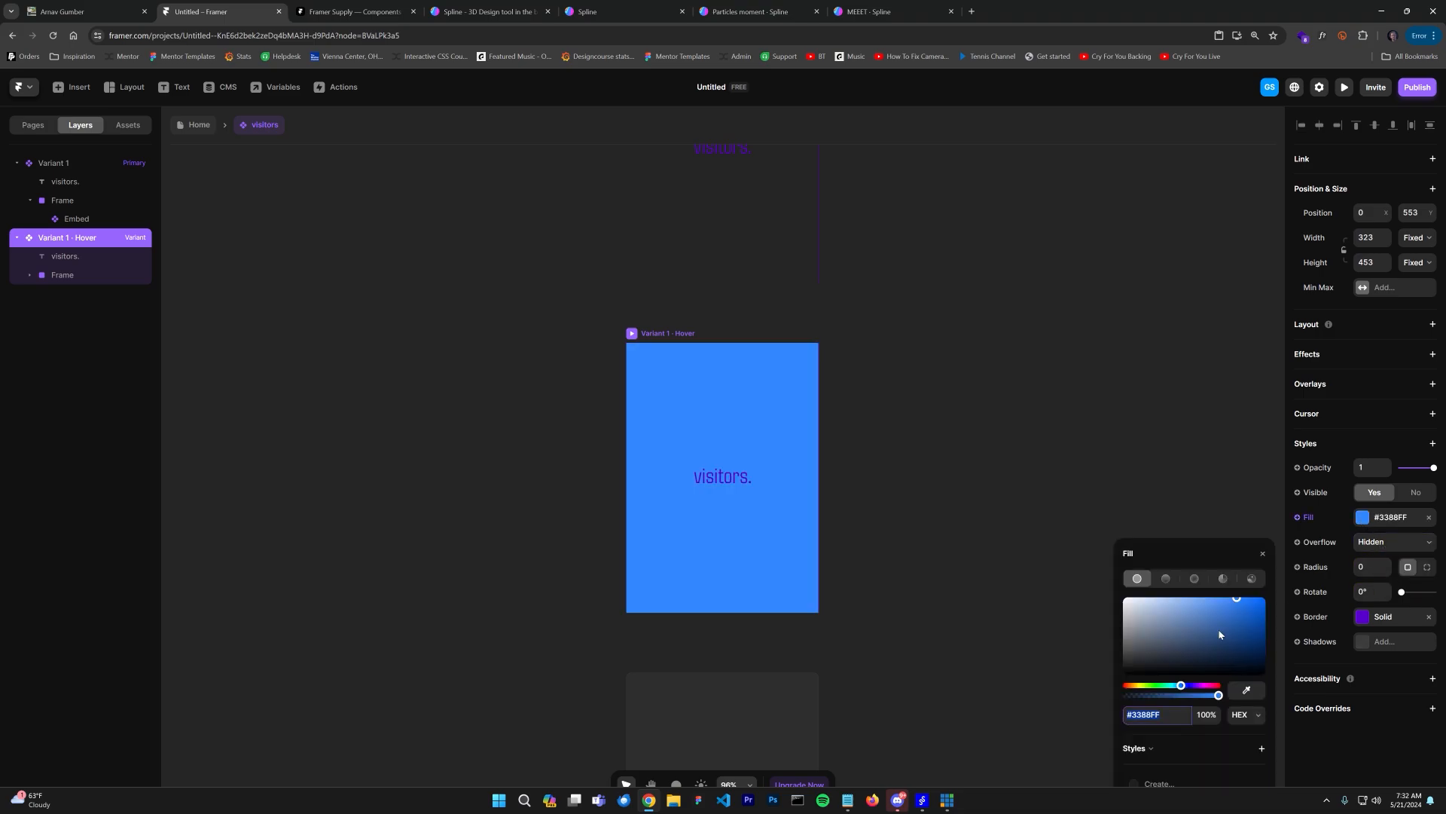
pyautogui.click(1382, 617)
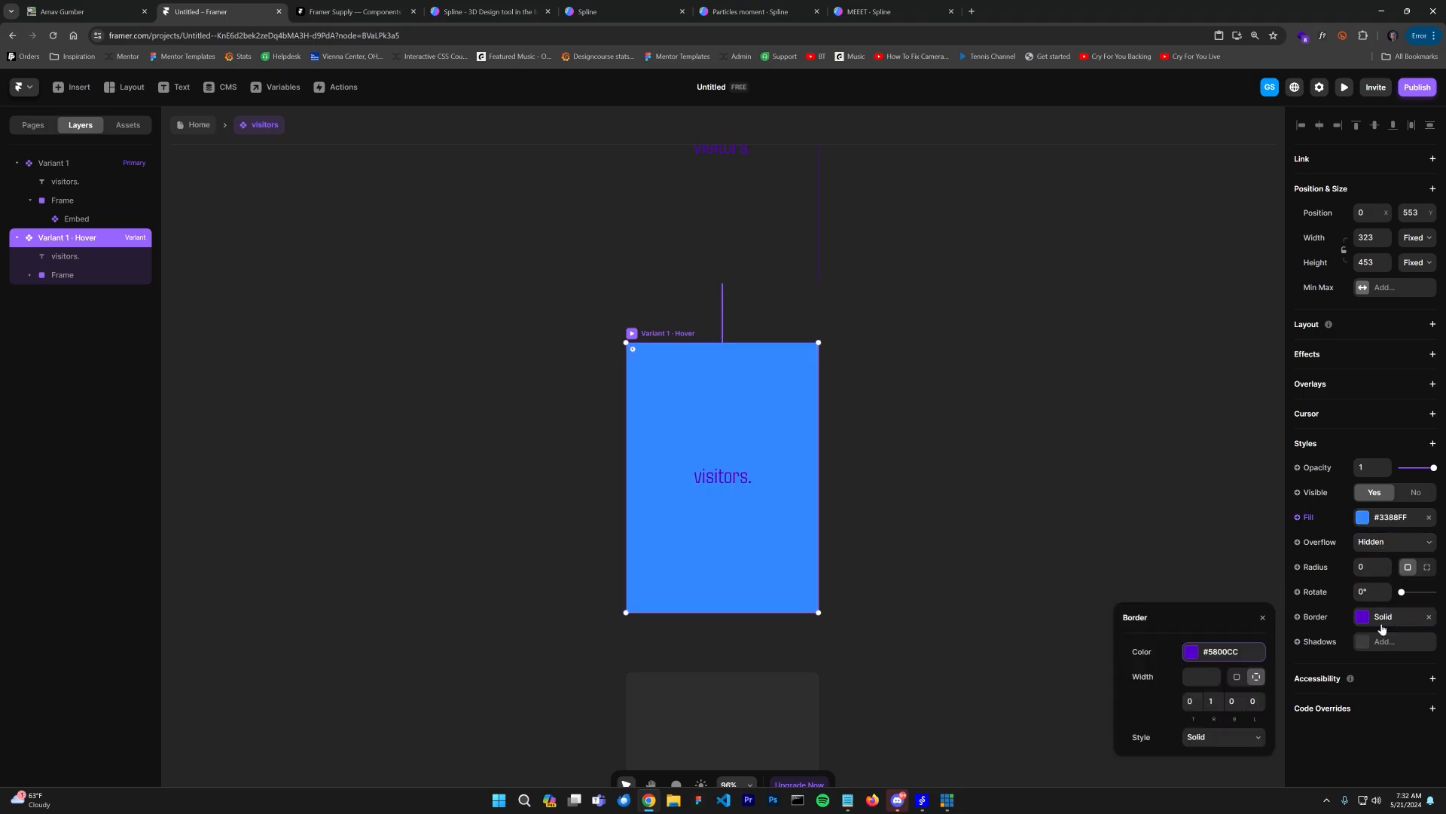
pyautogui.click(1225, 659)
pyautogui.hotkey('ctrl', 'c')
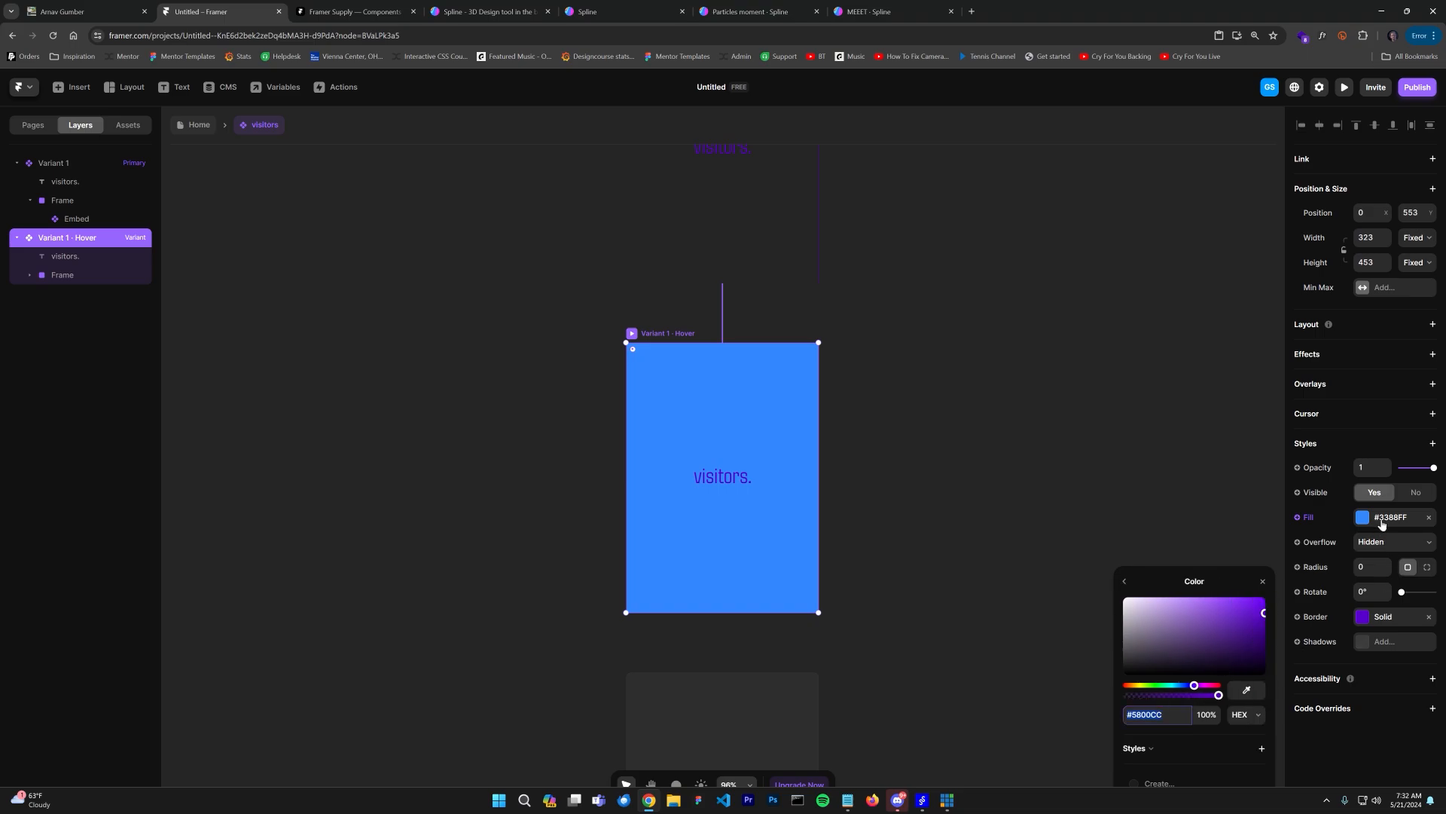
pyautogui.click(1383, 524)
pyautogui.hotkey('ctrl', 'v')
pyautogui.press('Return')
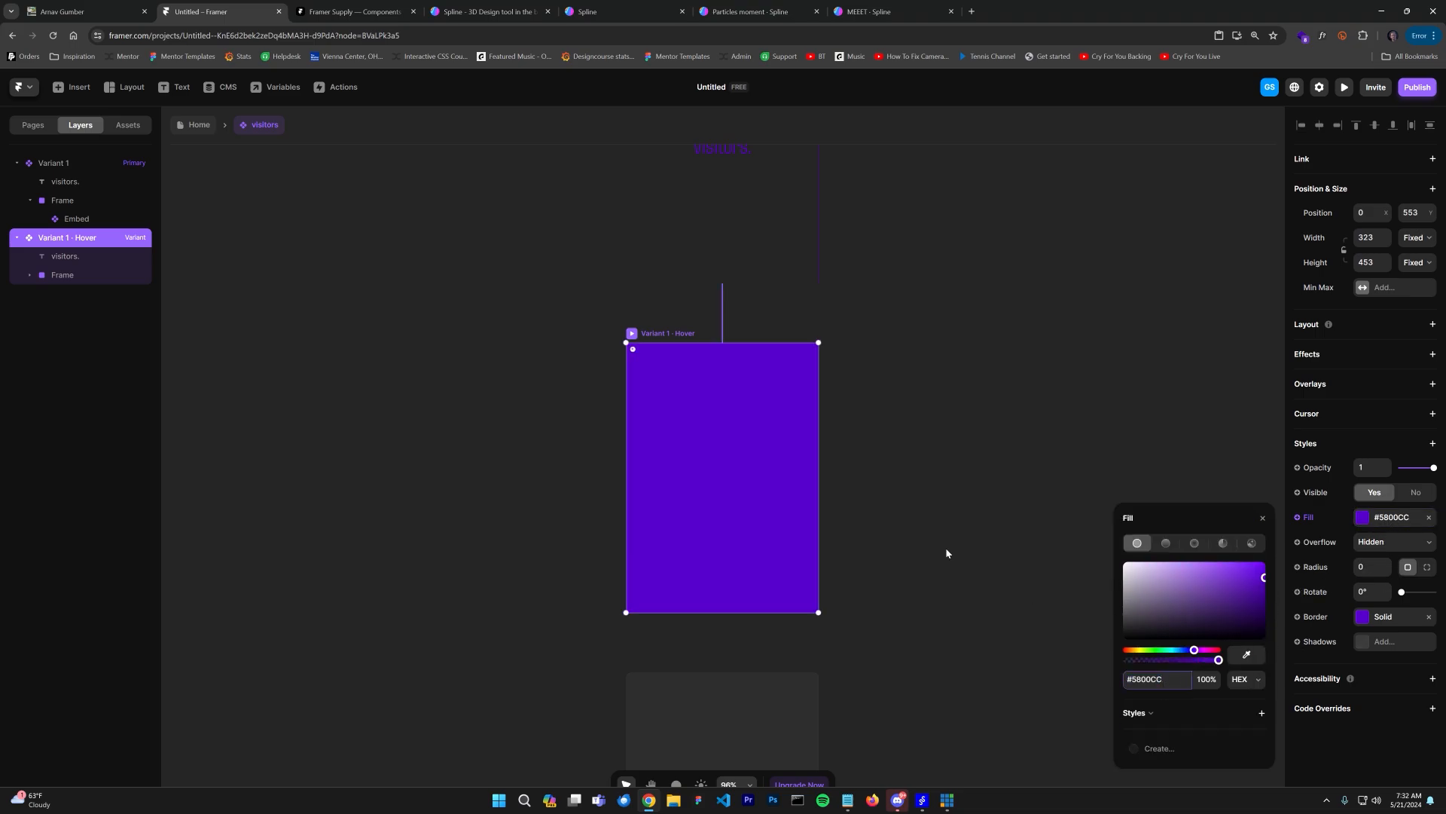
# Step: Raise the embed's opacity to 1 in the Hover variant
pyautogui.click(29, 276)
pyautogui.click(28, 277)
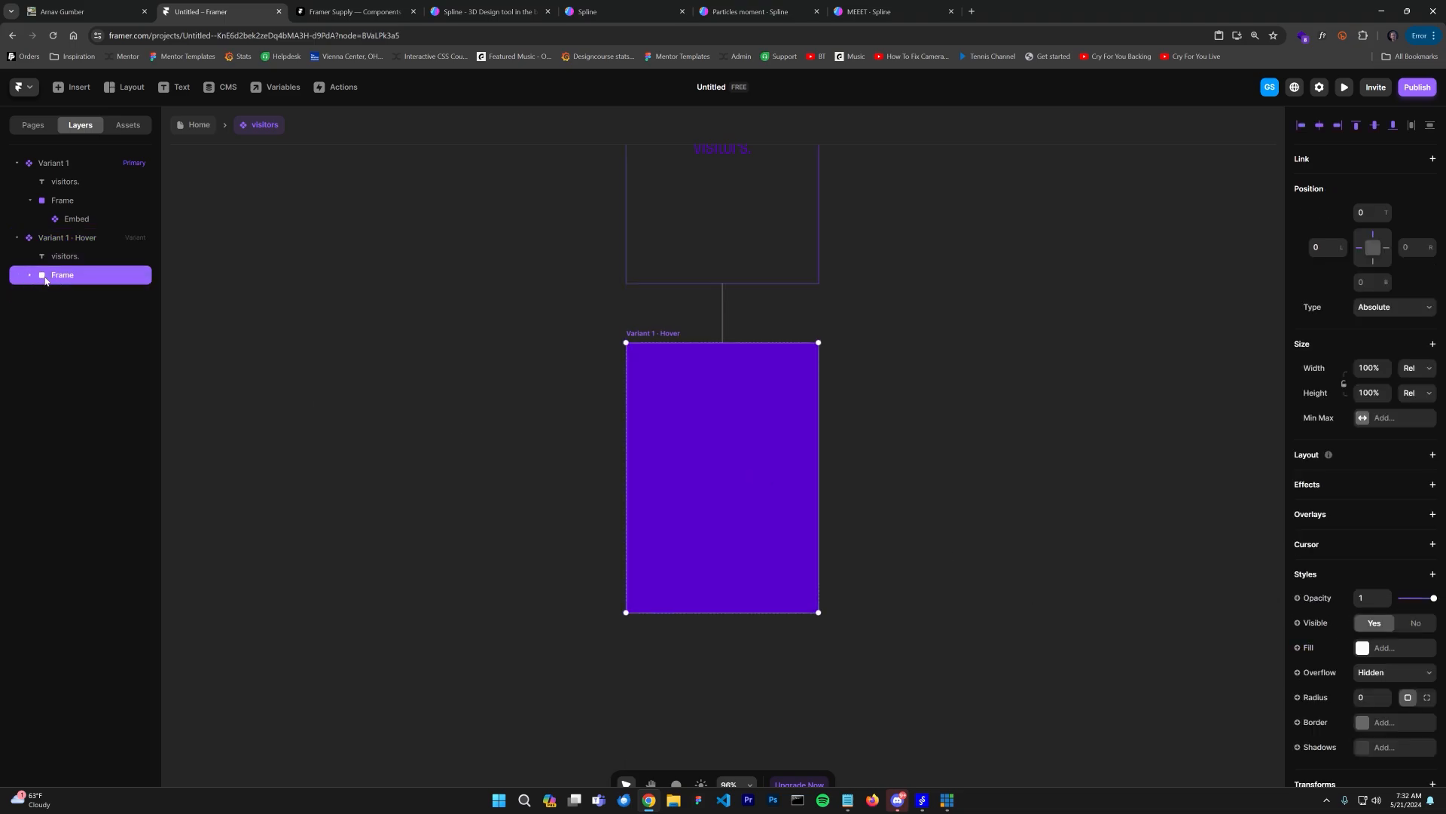
pyautogui.click(31, 277)
pyautogui.click(75, 296)
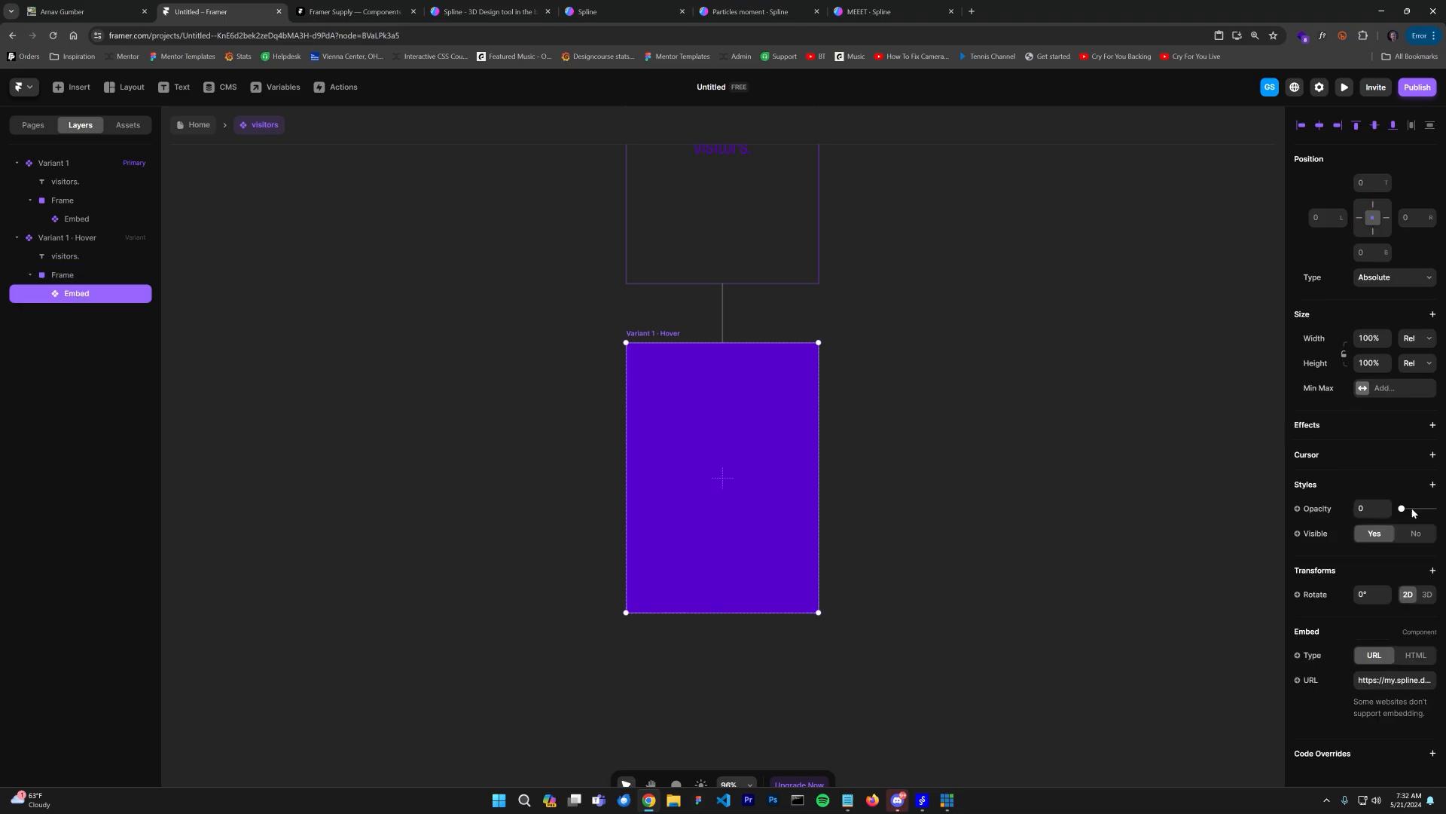
pyautogui.moveTo(1403, 514); pyautogui.dragTo(1434, 509)
# Step: Change the Hover variant's visitors text colour and return to the Home page
pyautogui.click(716, 477)
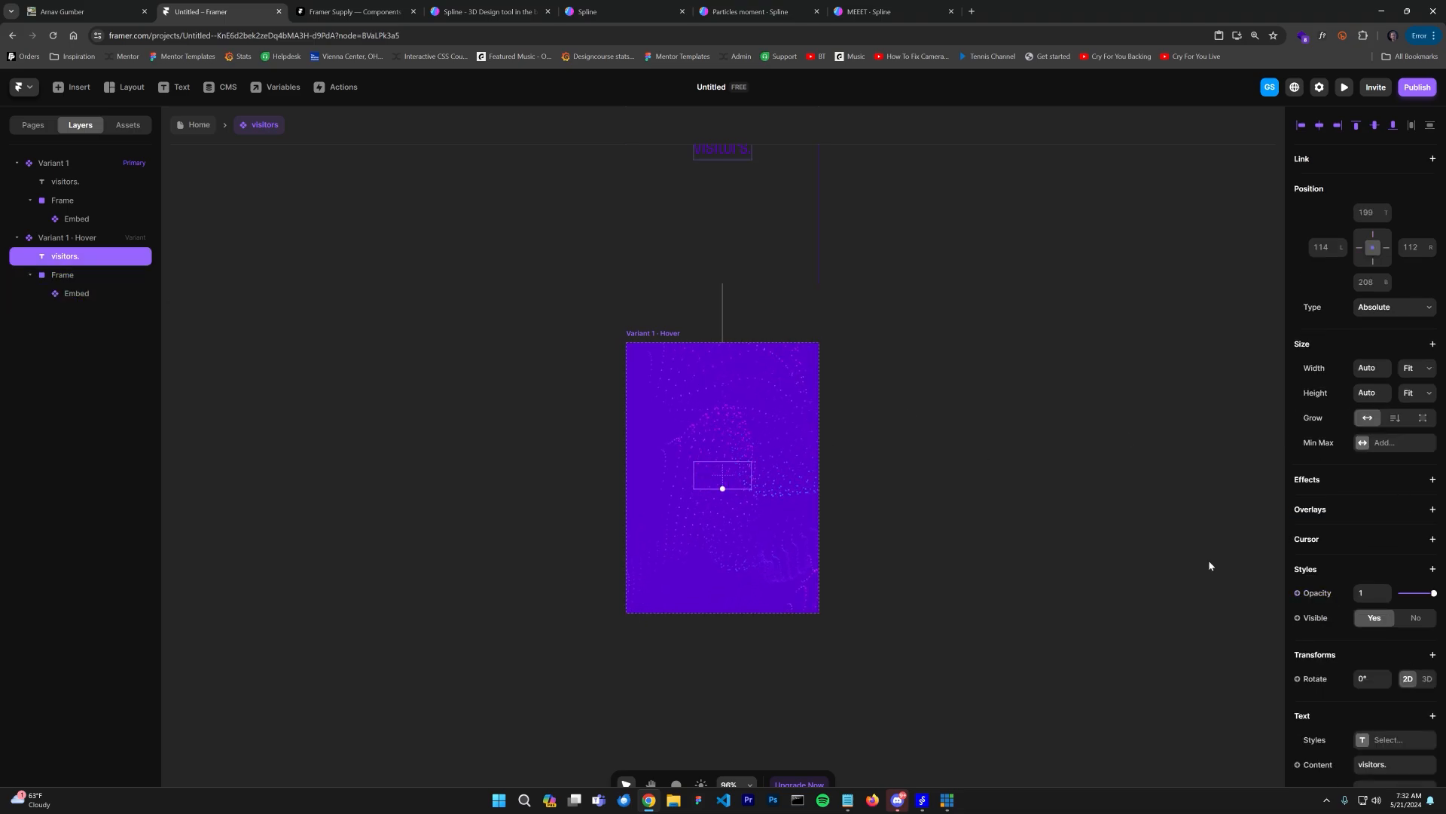
pyautogui.scroll(-3, 1368, 673)
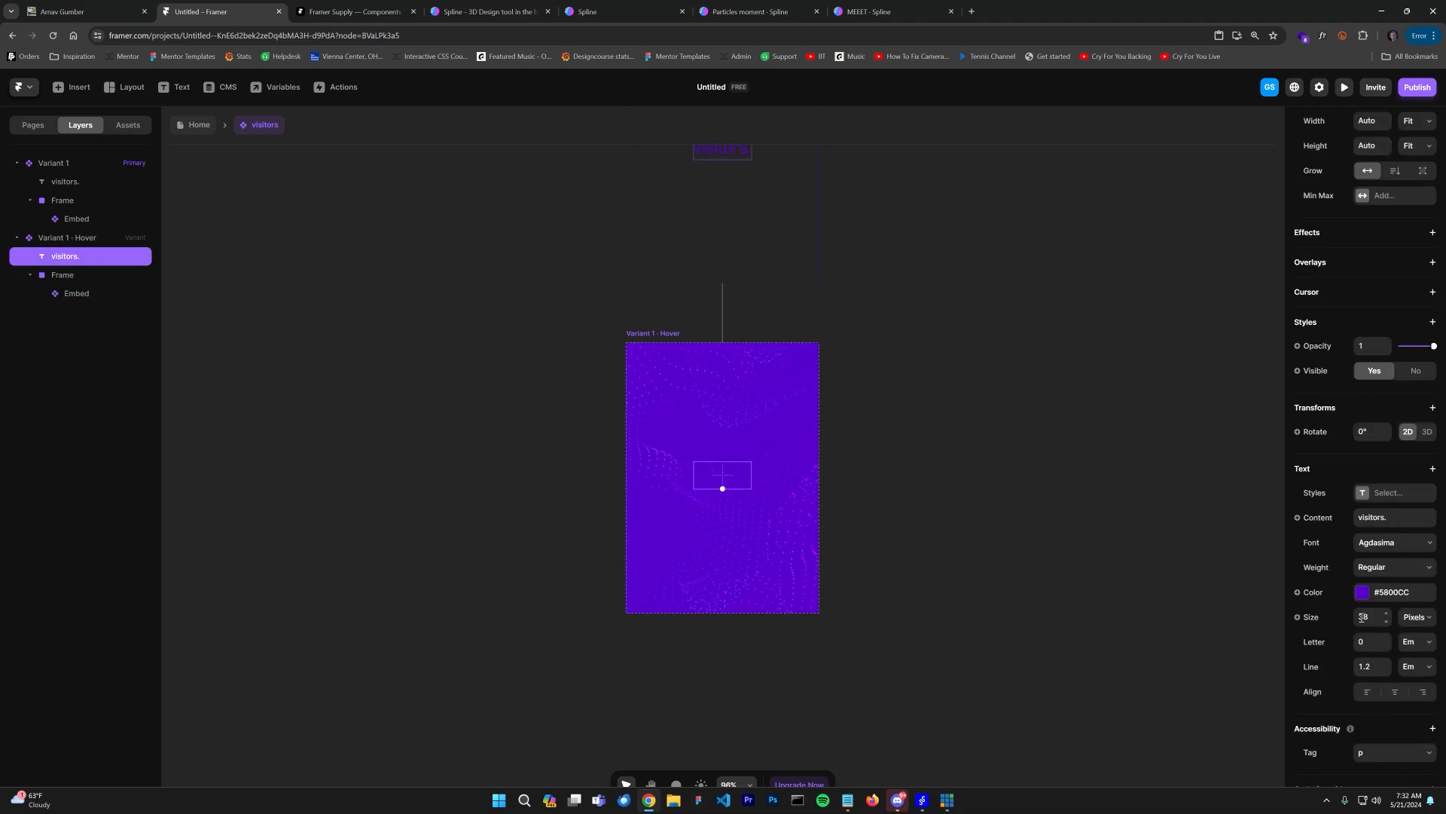
pyautogui.click(1368, 592)
pyautogui.click(1030, 406)
pyautogui.click(196, 124)
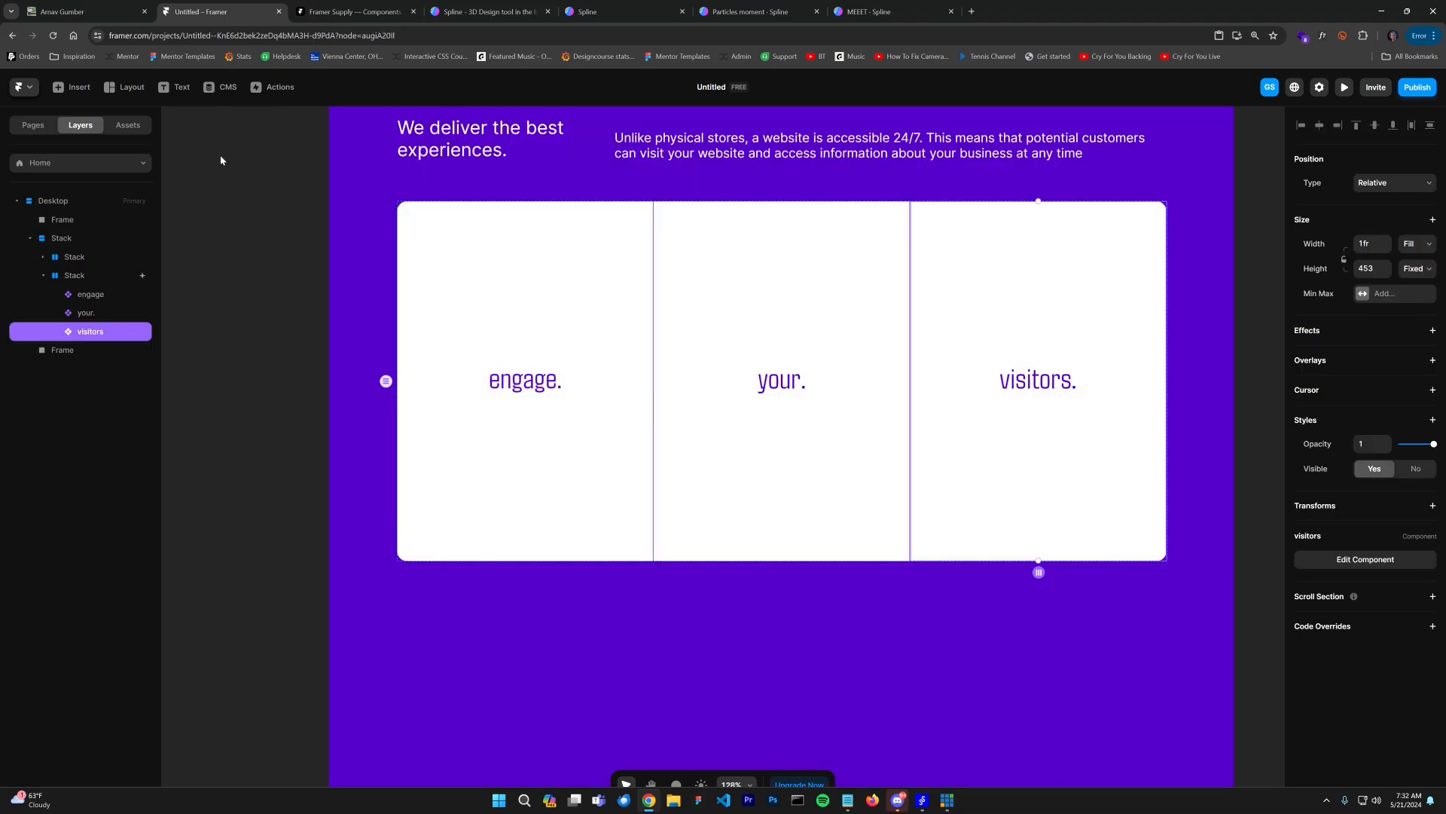
# Step: Preview the page and hover over the word cards to test the animated backgrounds
pyautogui.click(1344, 88)
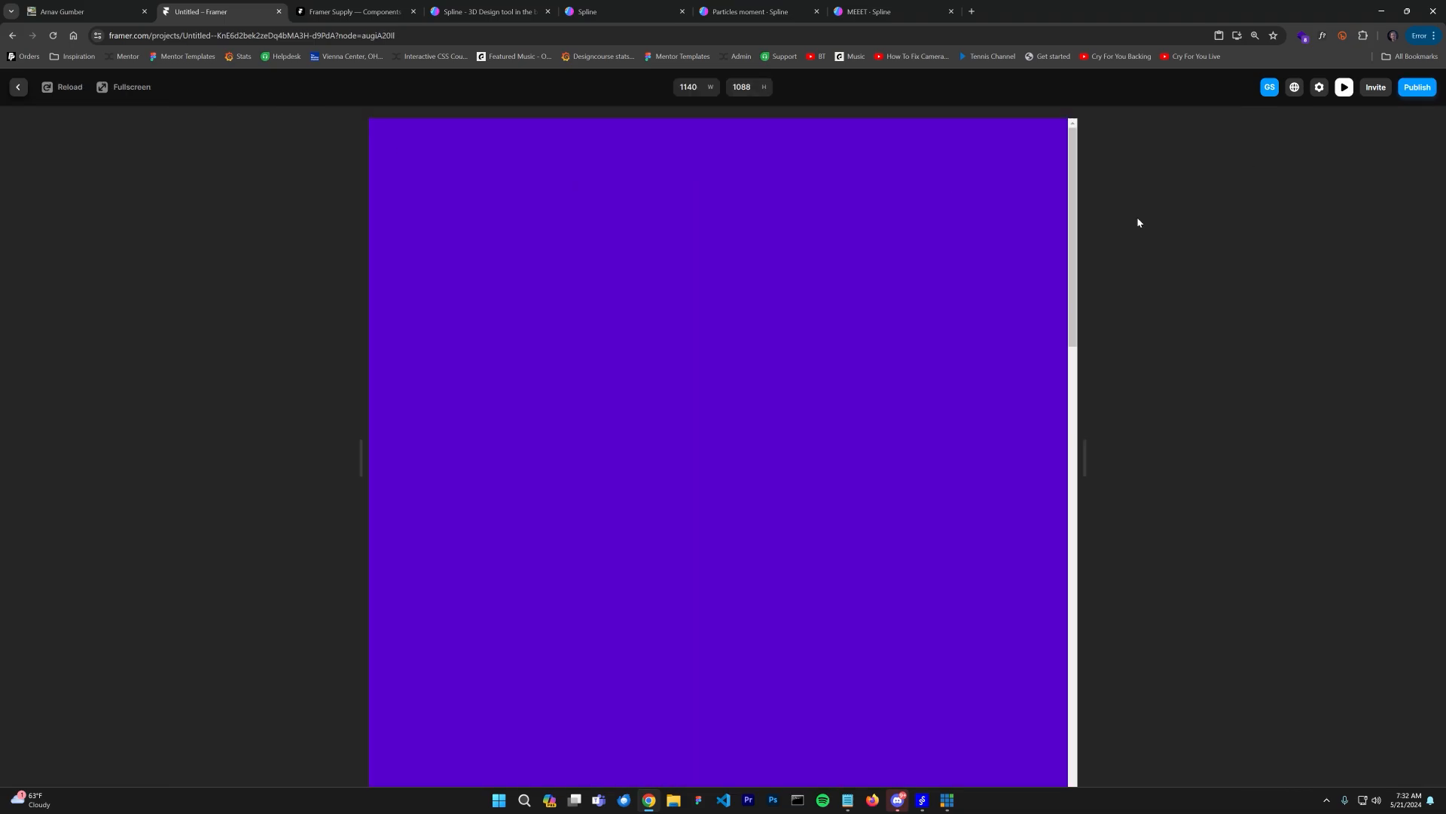
pyautogui.scroll(-8, 946, 414)
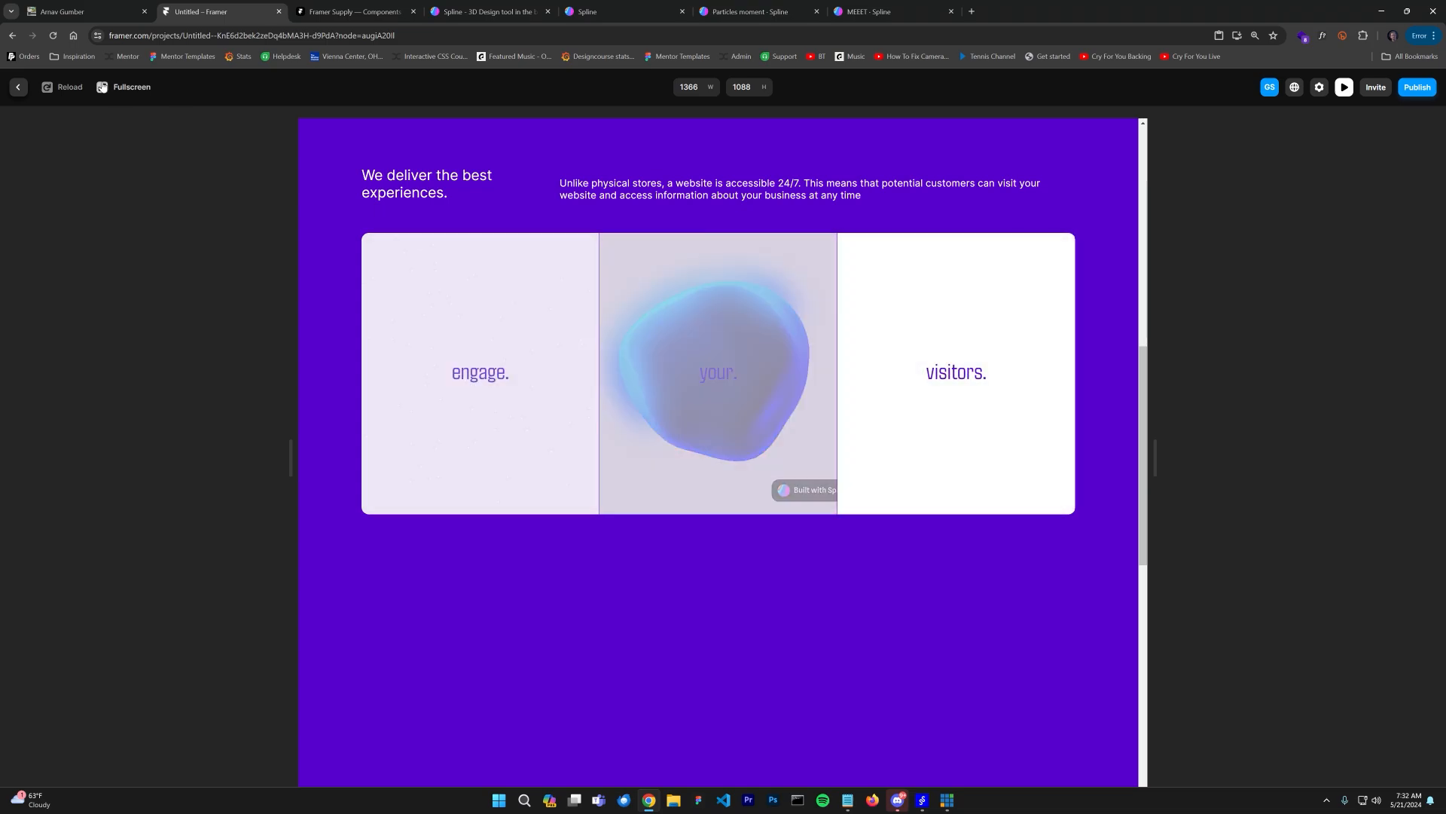
pyautogui.click(52, 35)
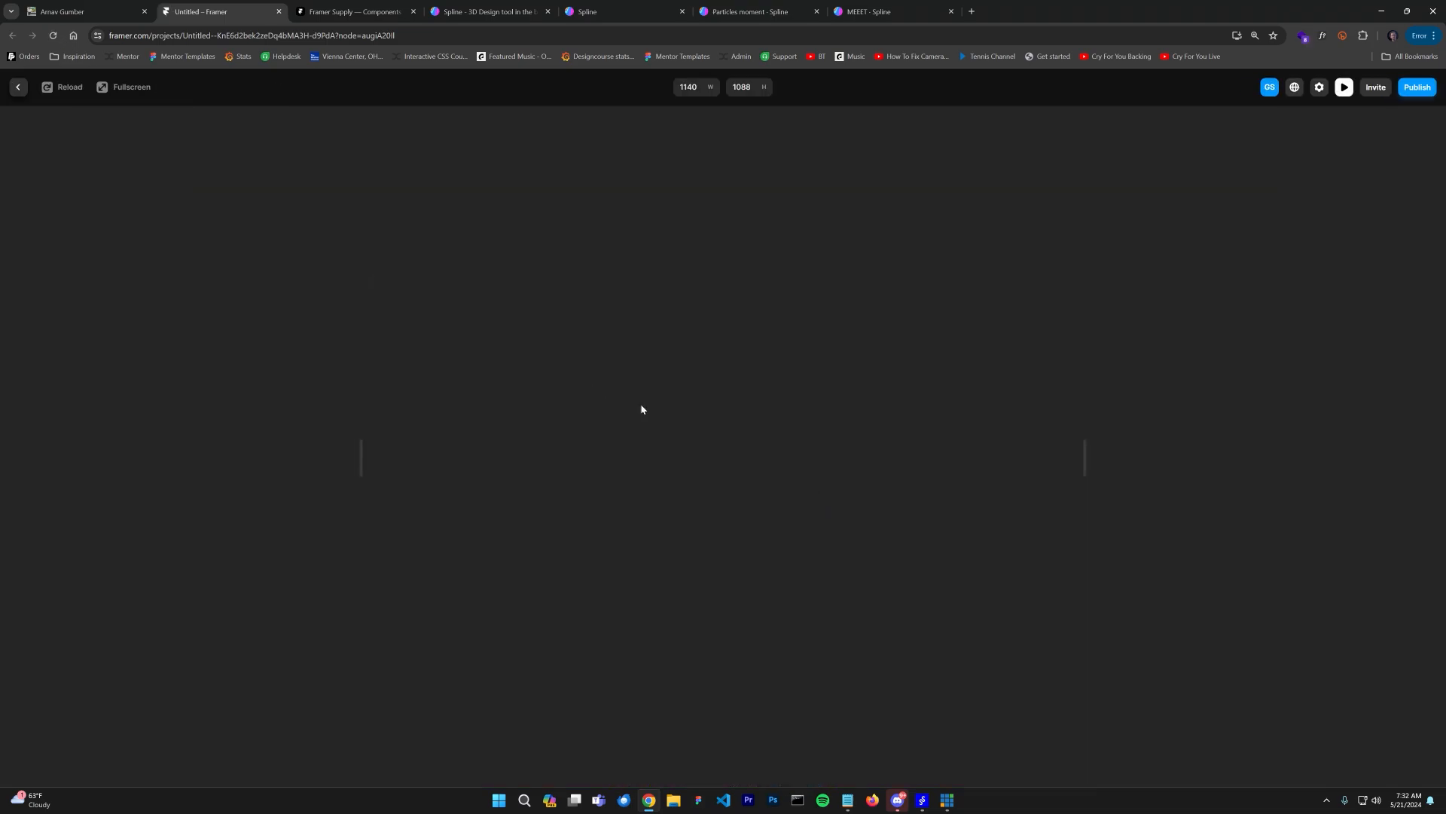
pyautogui.scroll(-5, 924, 513)
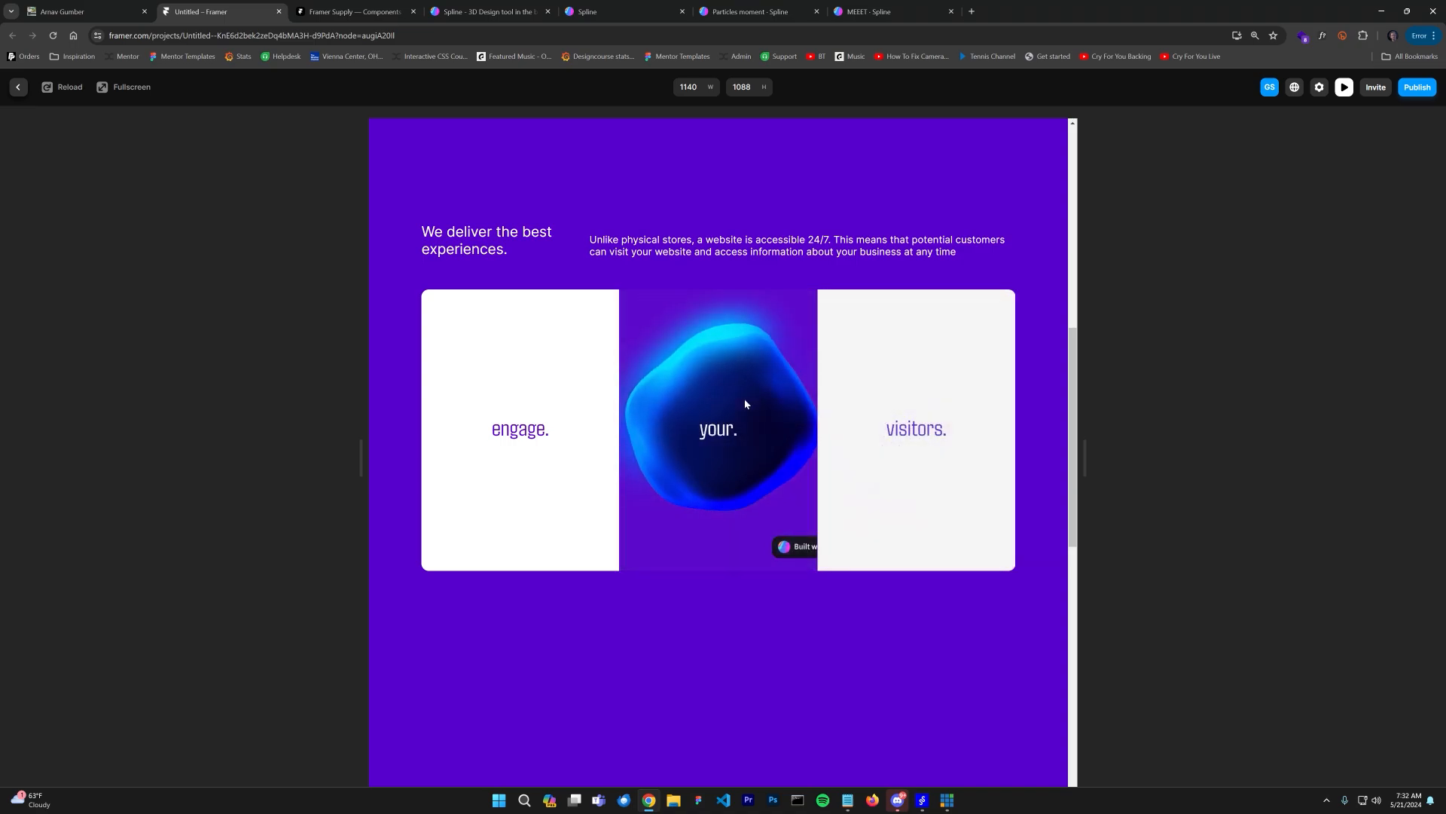
pyautogui.moveTo(1085, 456); pyautogui.dragTo(1160, 460)
pyautogui.scroll(7, 717, 226)
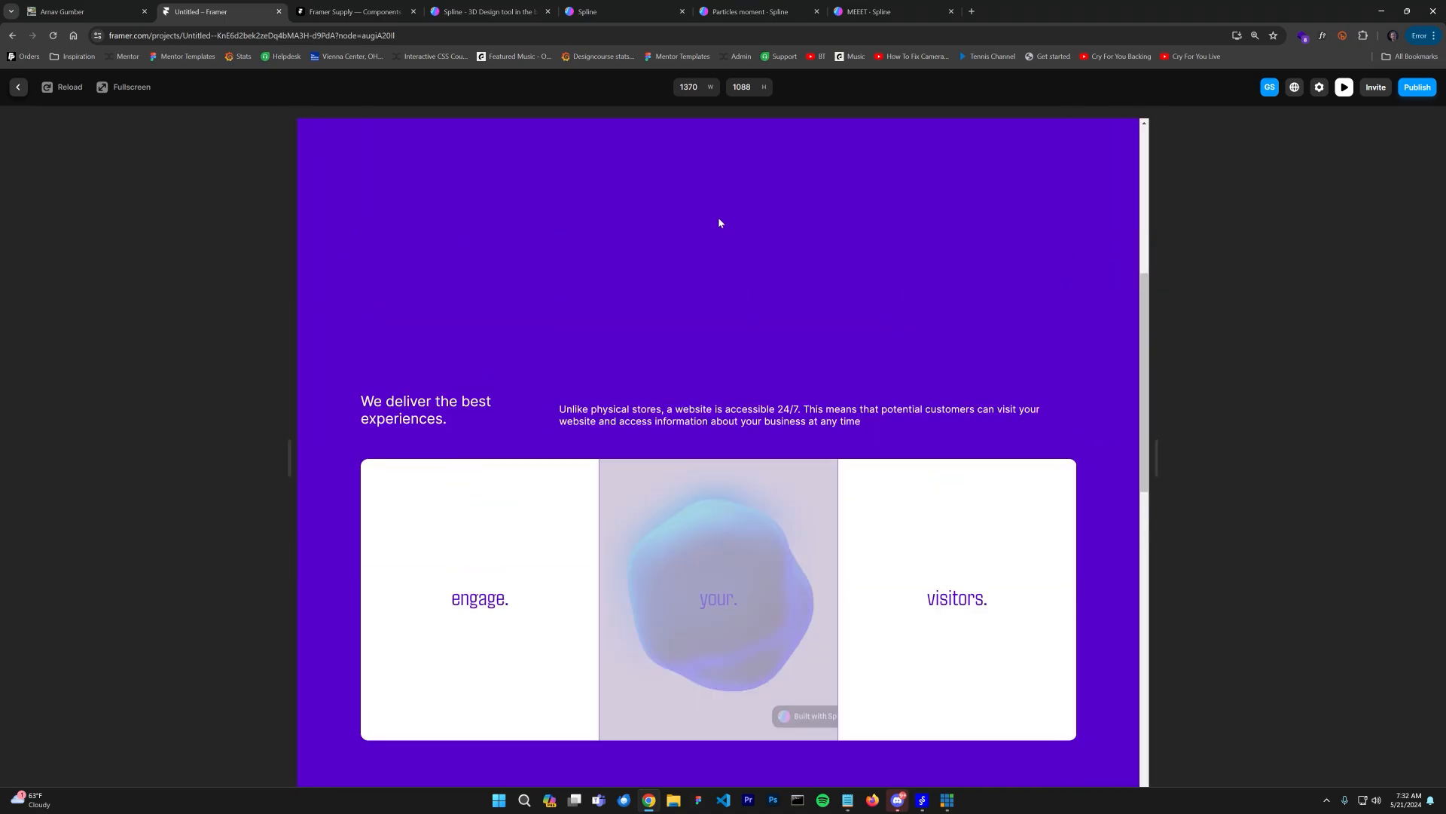
pyautogui.scroll(-8, 865, 287)
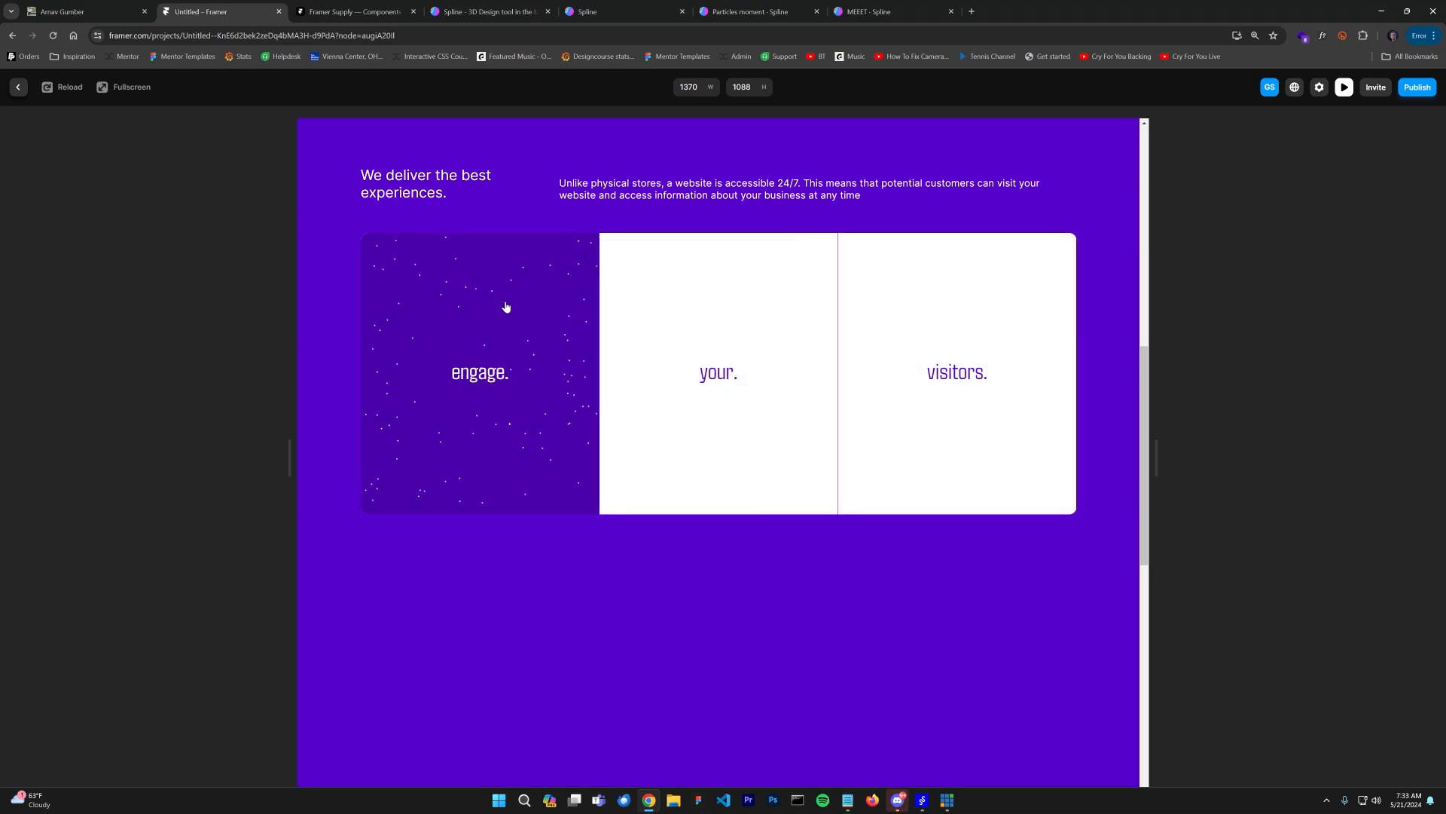
pyautogui.press('Escape')
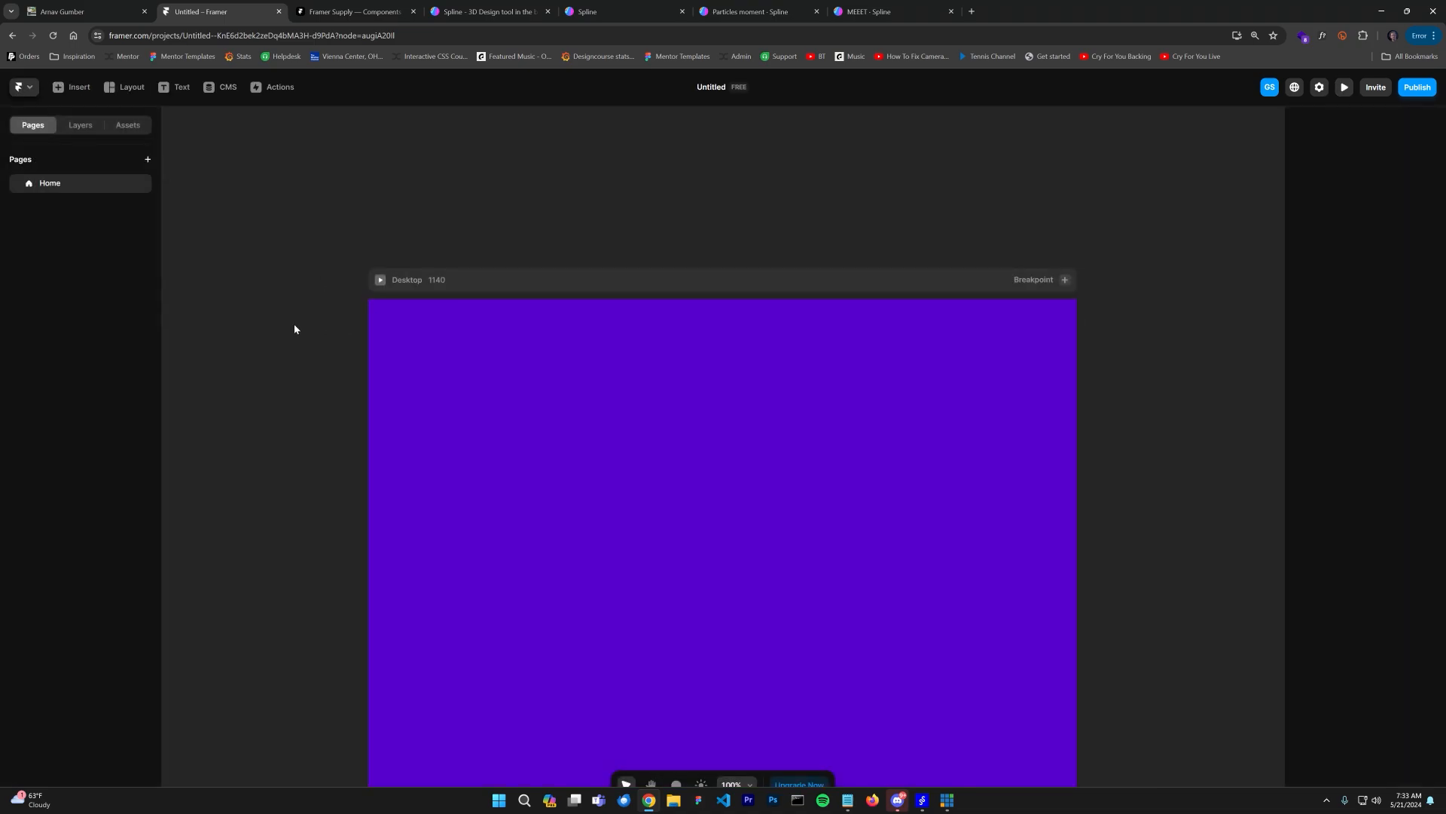
# Step: Add a Scroll Animation effect to the engage card with the Slide In Bottom preset
pyautogui.scroll(-10, 1077, 479)
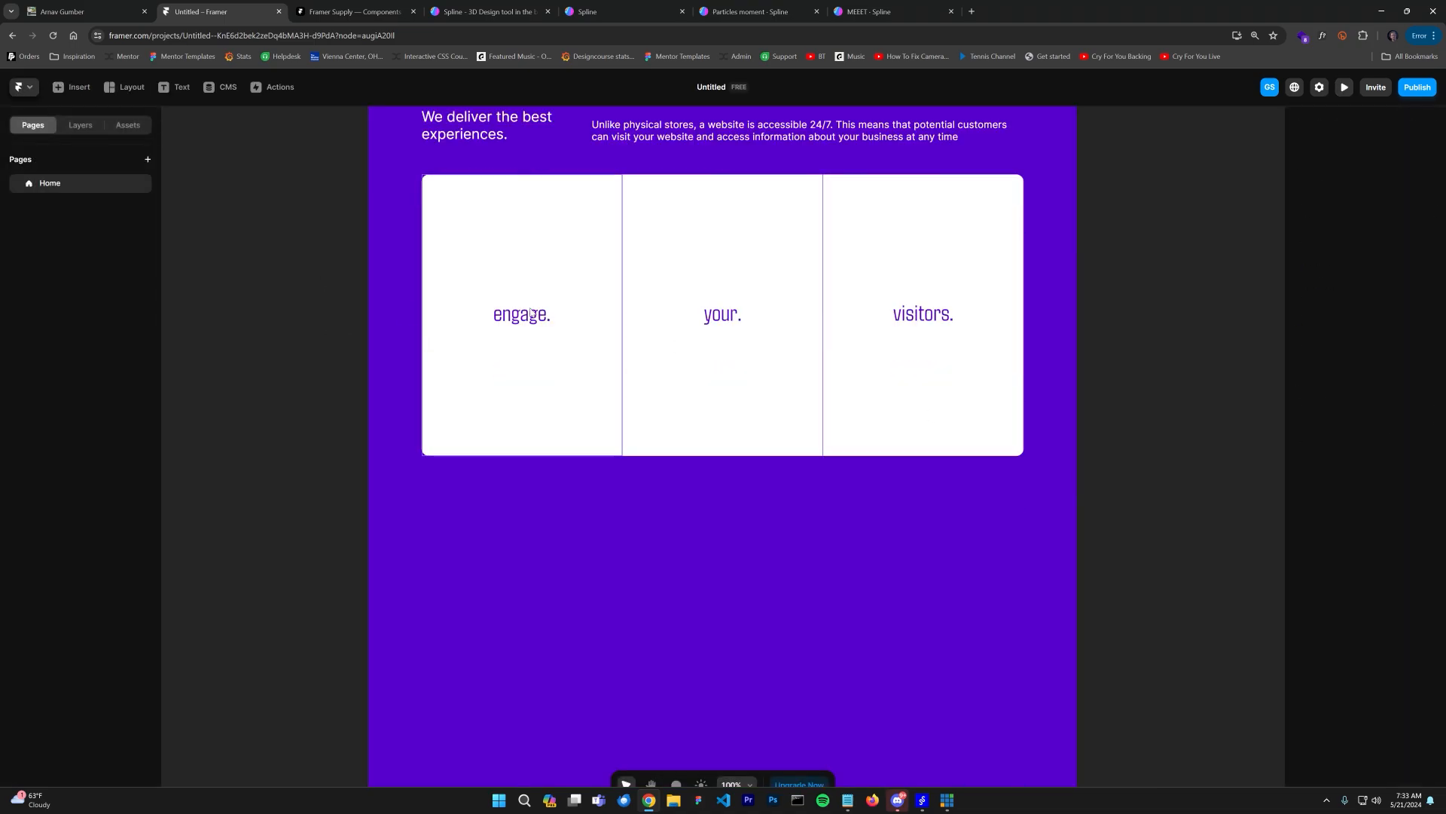
pyautogui.click(532, 320)
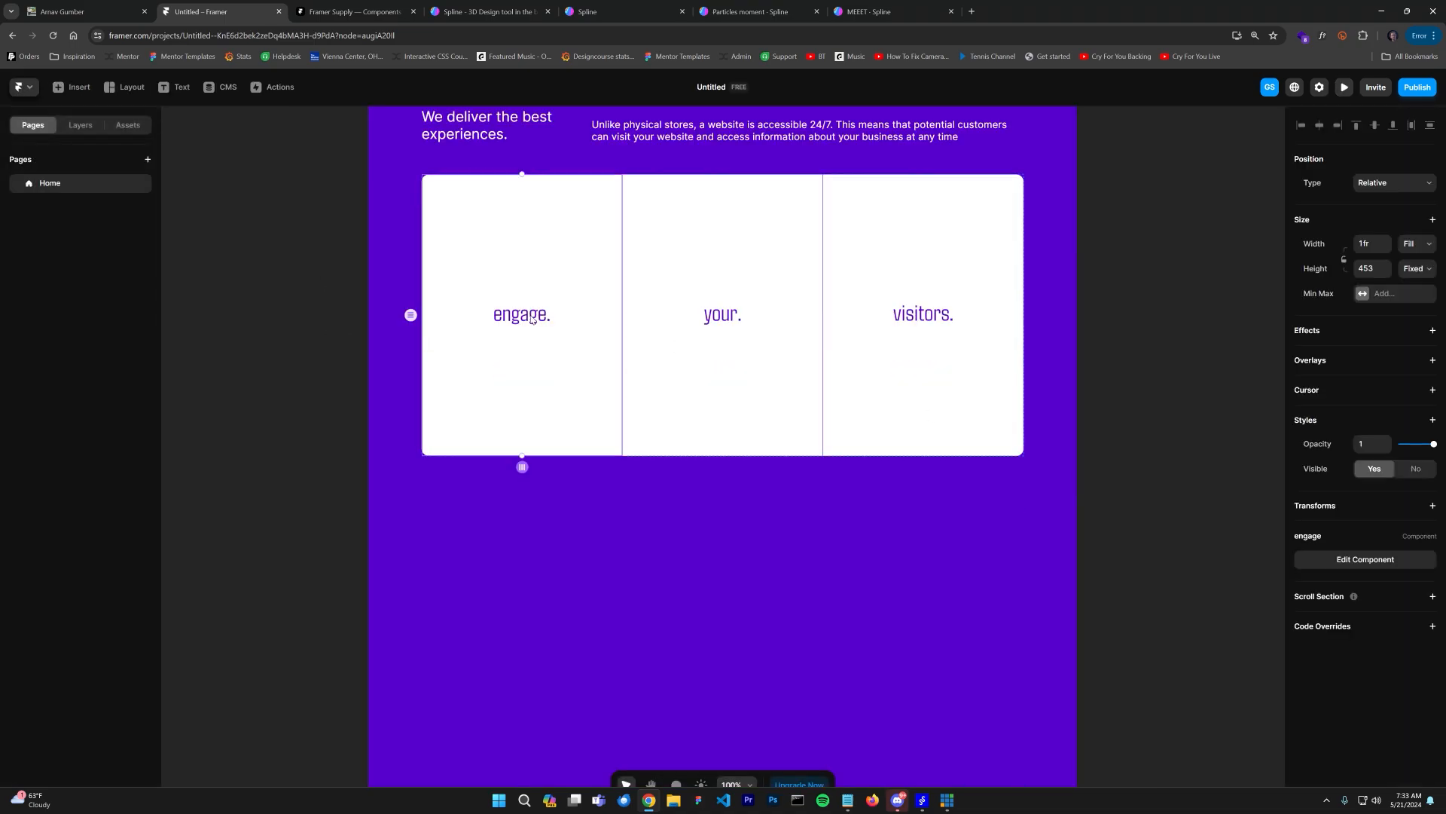
pyautogui.click(73, 127)
pyautogui.click(89, 312)
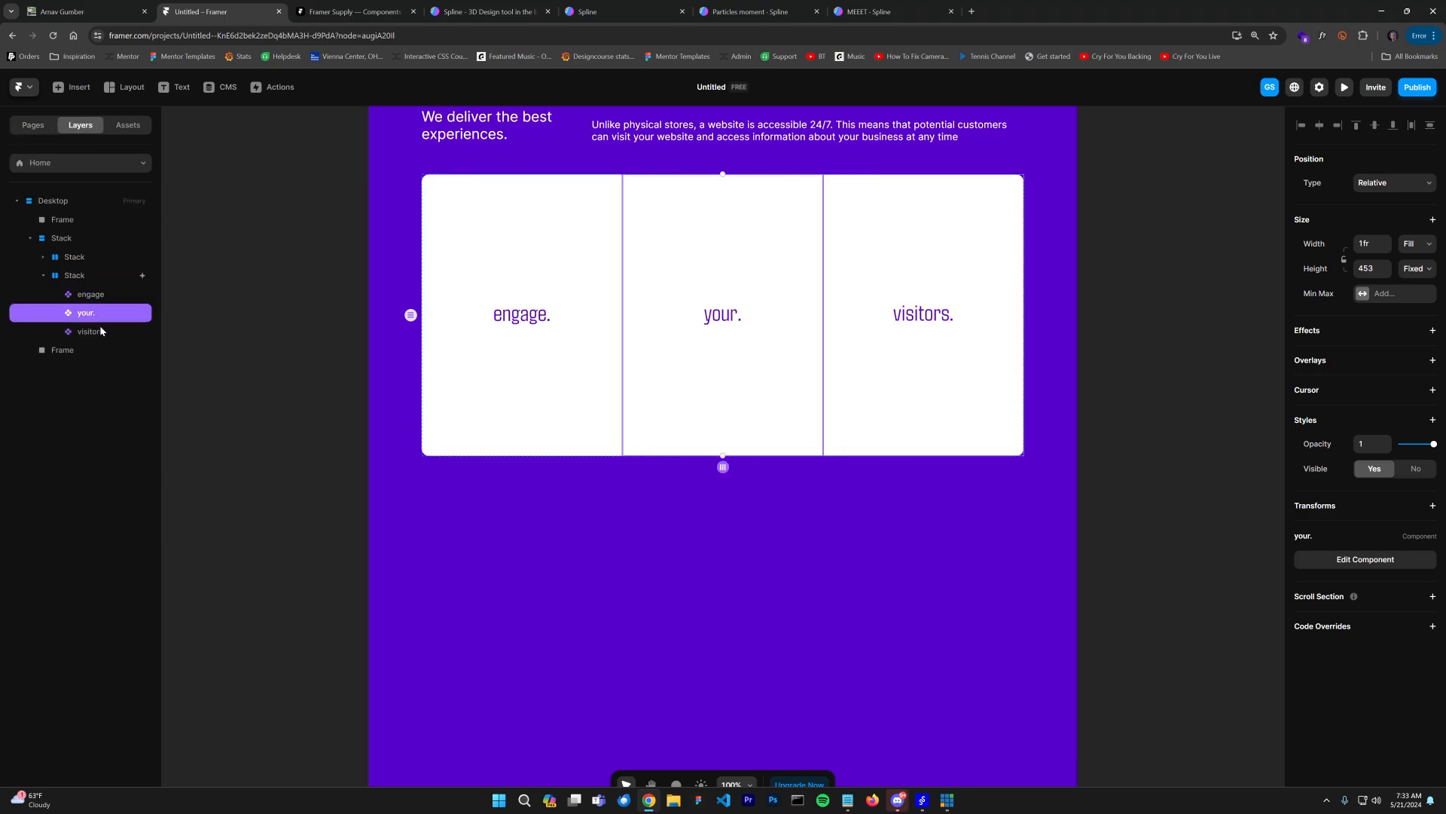
pyautogui.click(101, 332)
pyautogui.click(100, 313)
pyautogui.click(85, 293)
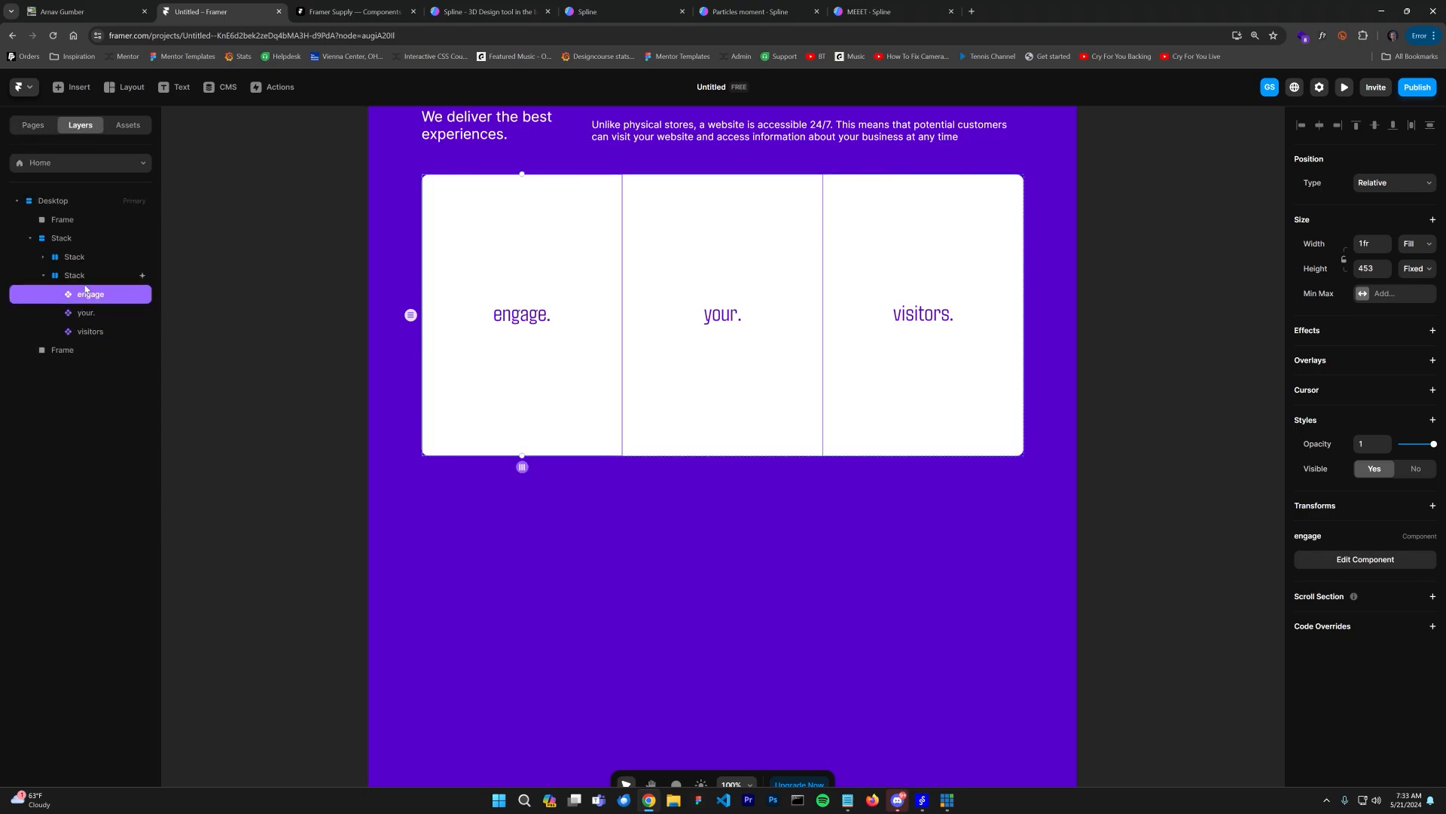
pyautogui.click(85, 282)
pyautogui.click(87, 299)
pyautogui.click(1433, 332)
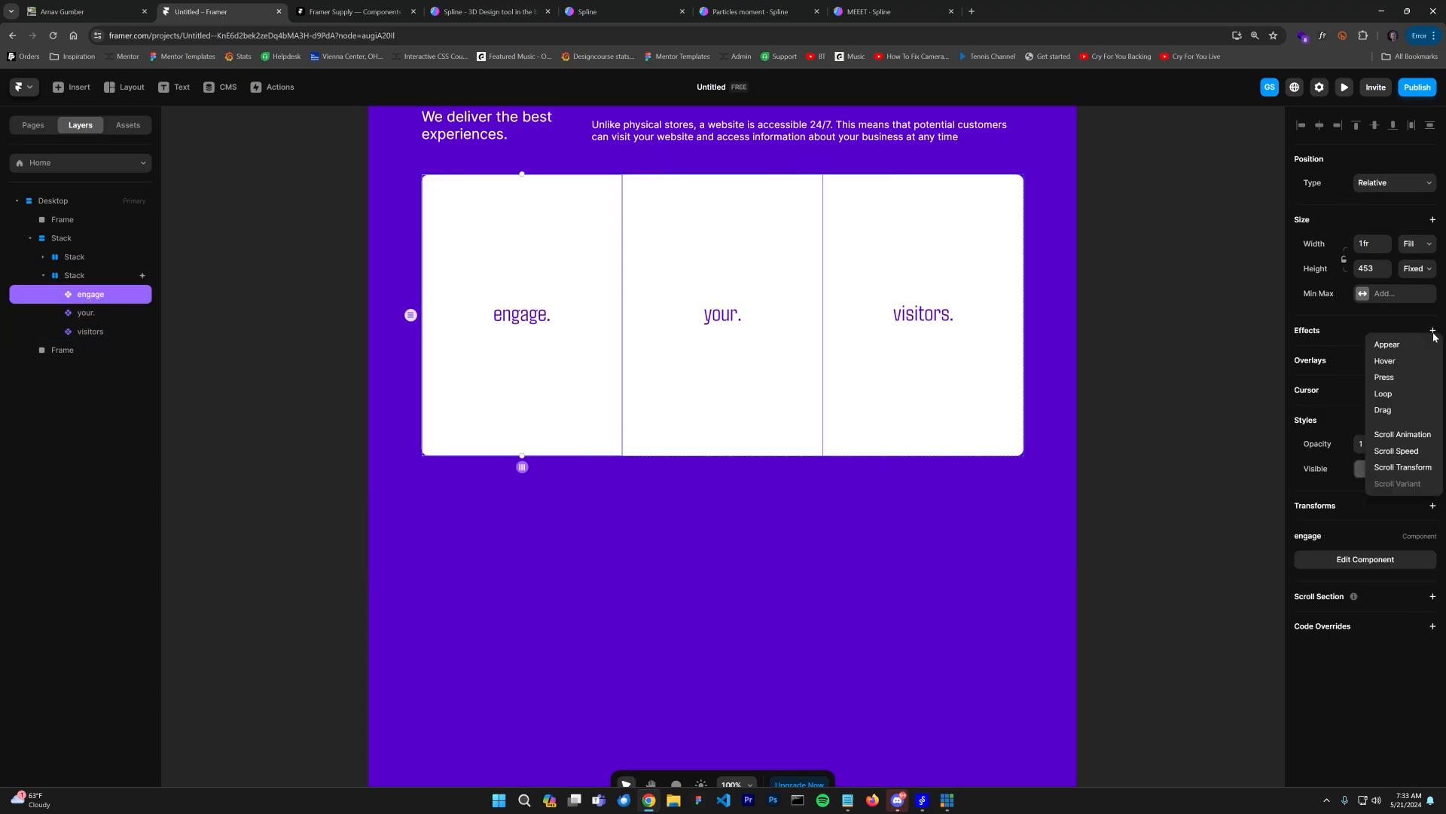
pyautogui.click(1401, 434)
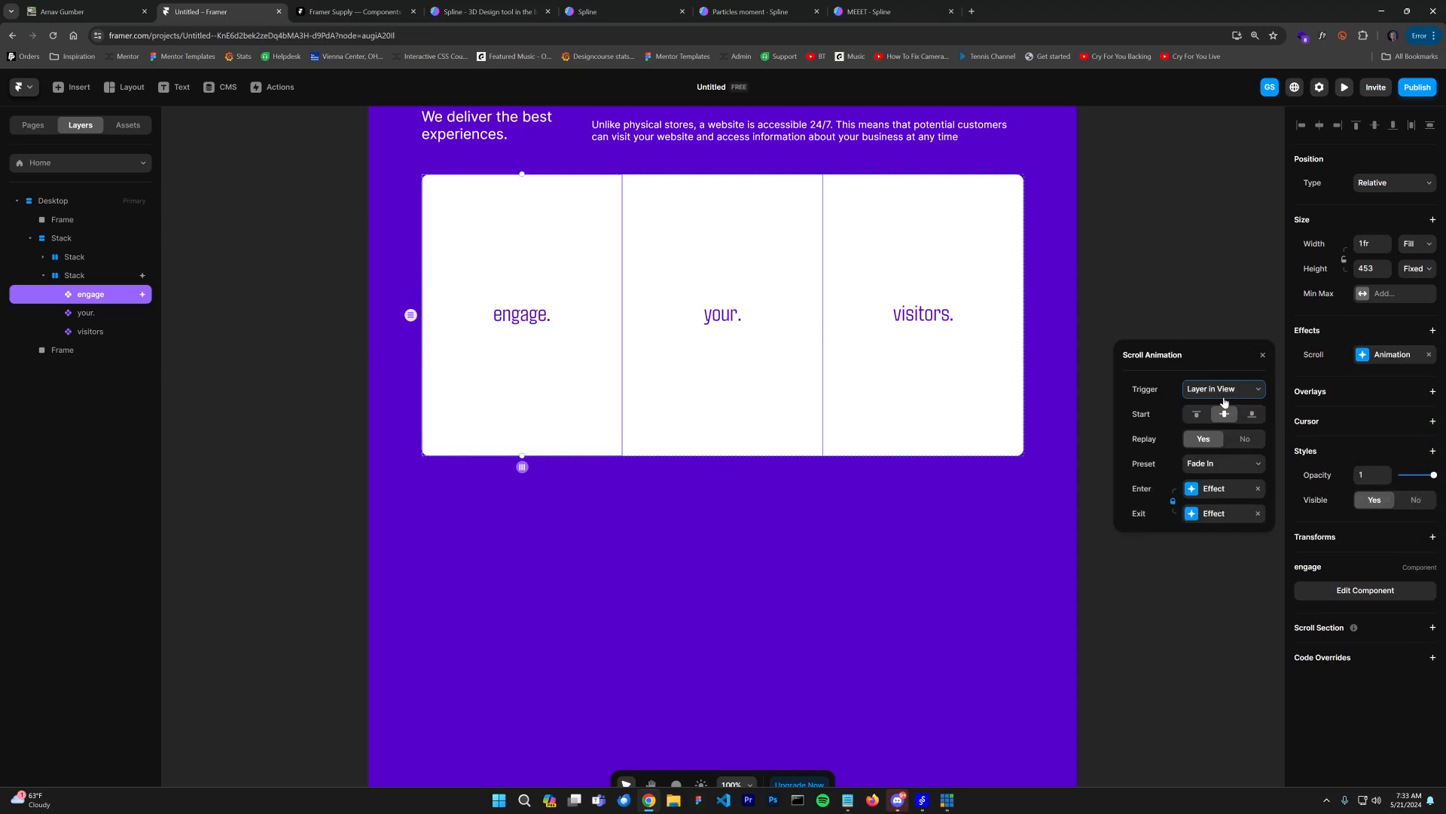
pyautogui.click(1218, 468)
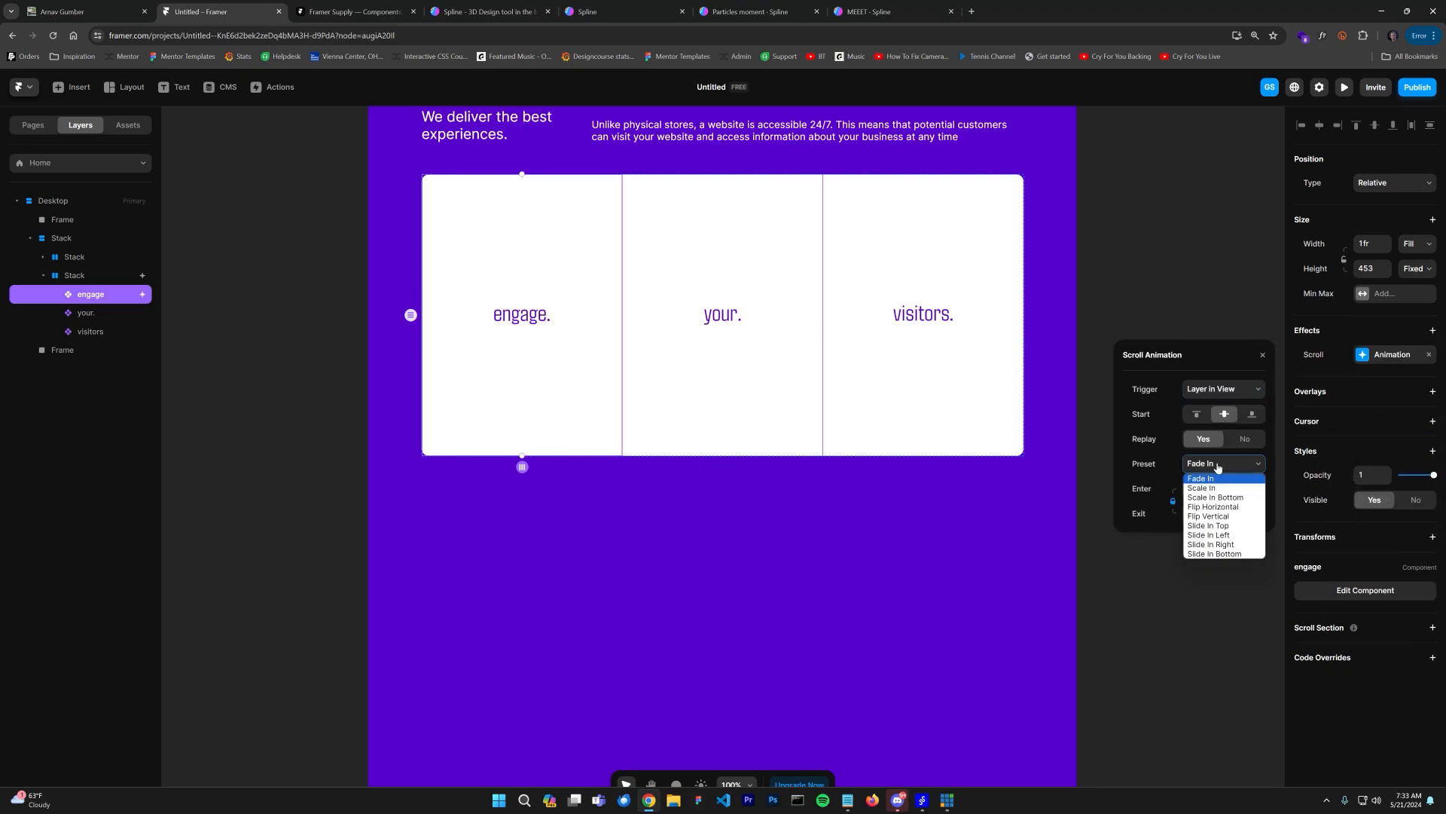
pyautogui.click(1212, 553)
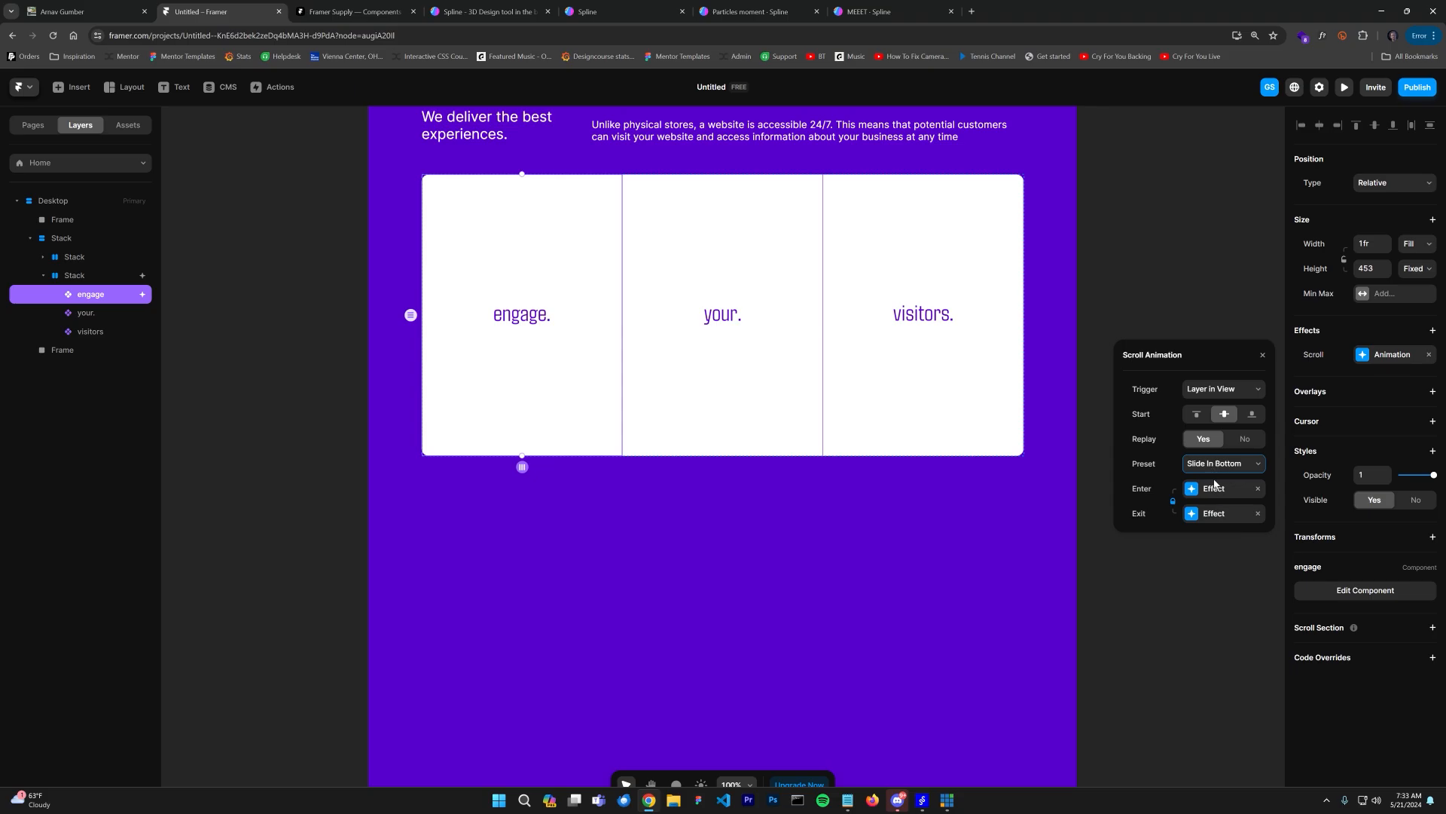
# Step: Preview the page and scroll past the section to watch the engage card's scroll animation
pyautogui.click(1344, 88)
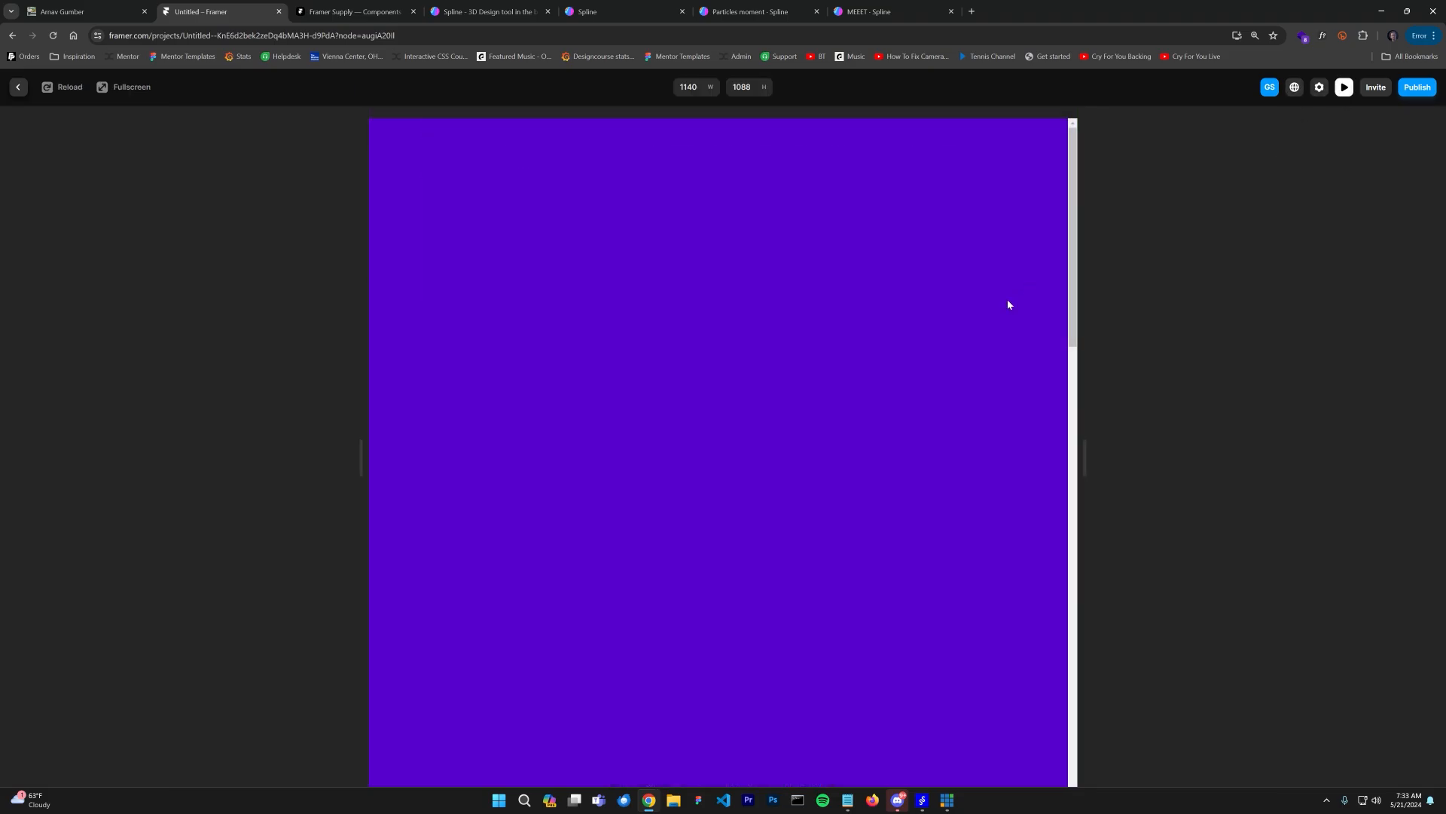
pyautogui.moveTo(1073, 287); pyautogui.dragTo(1119, 442)
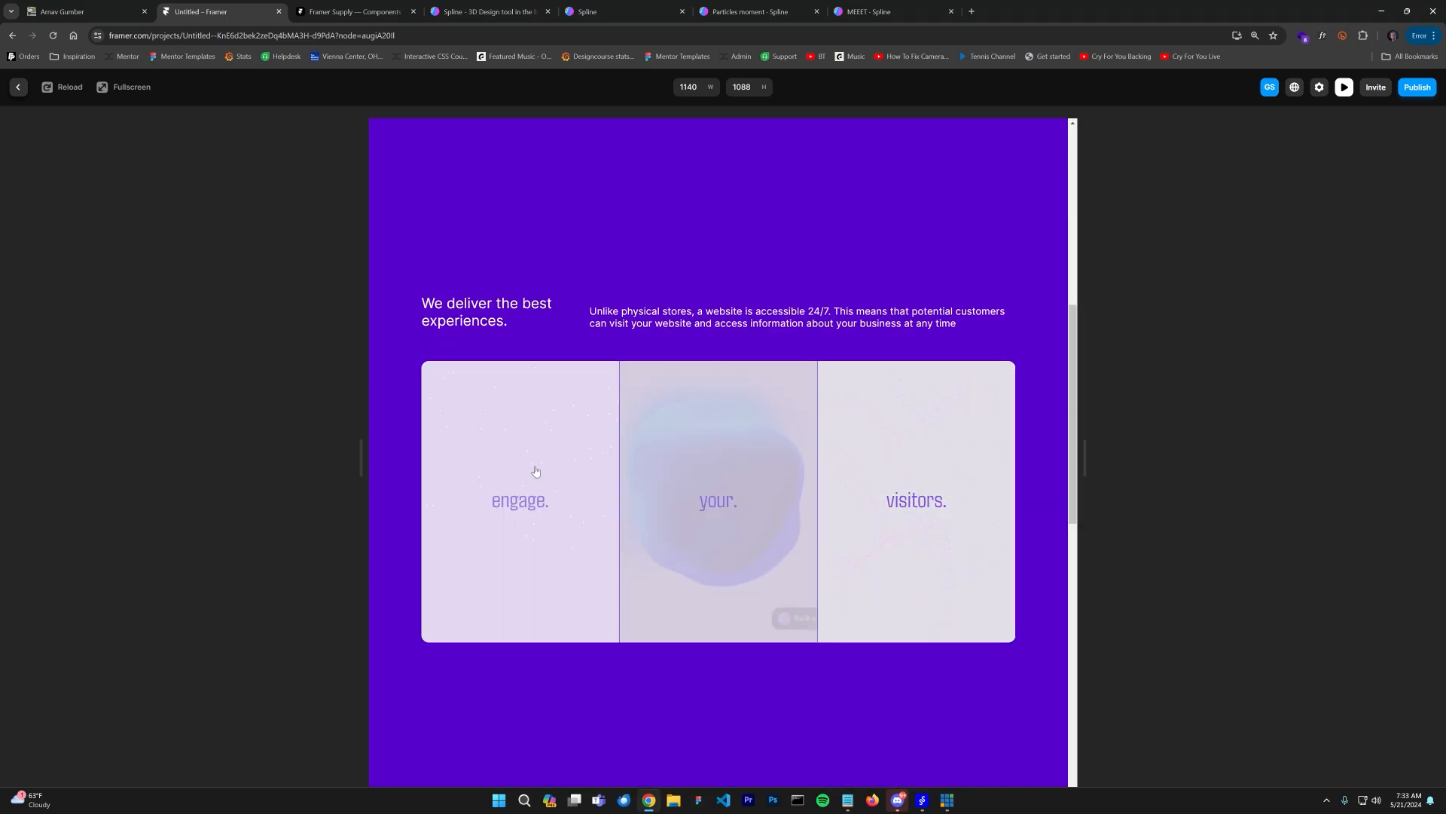
pyautogui.scroll(-8, 545, 552)
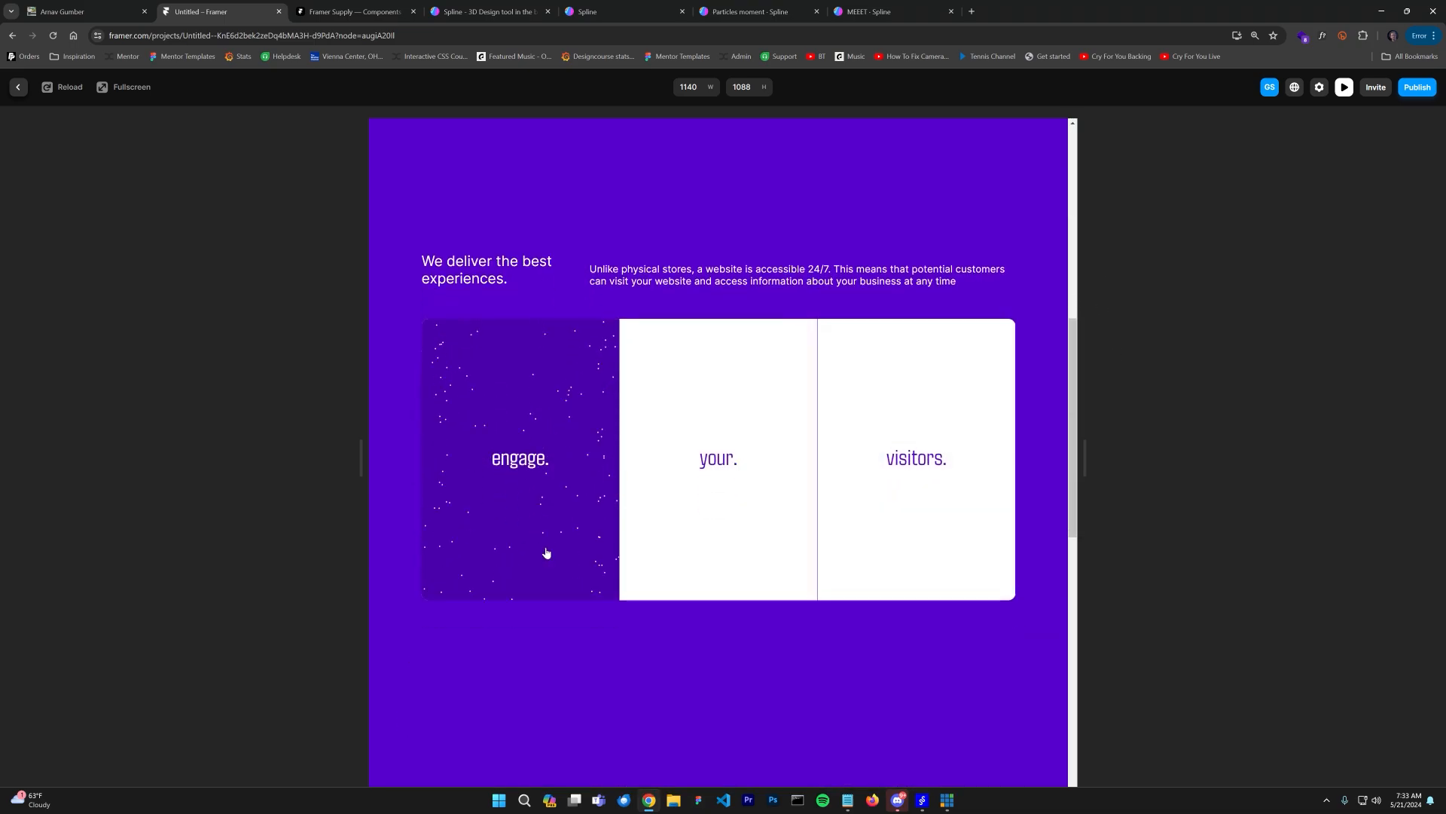
pyautogui.scroll(5, 601, 532)
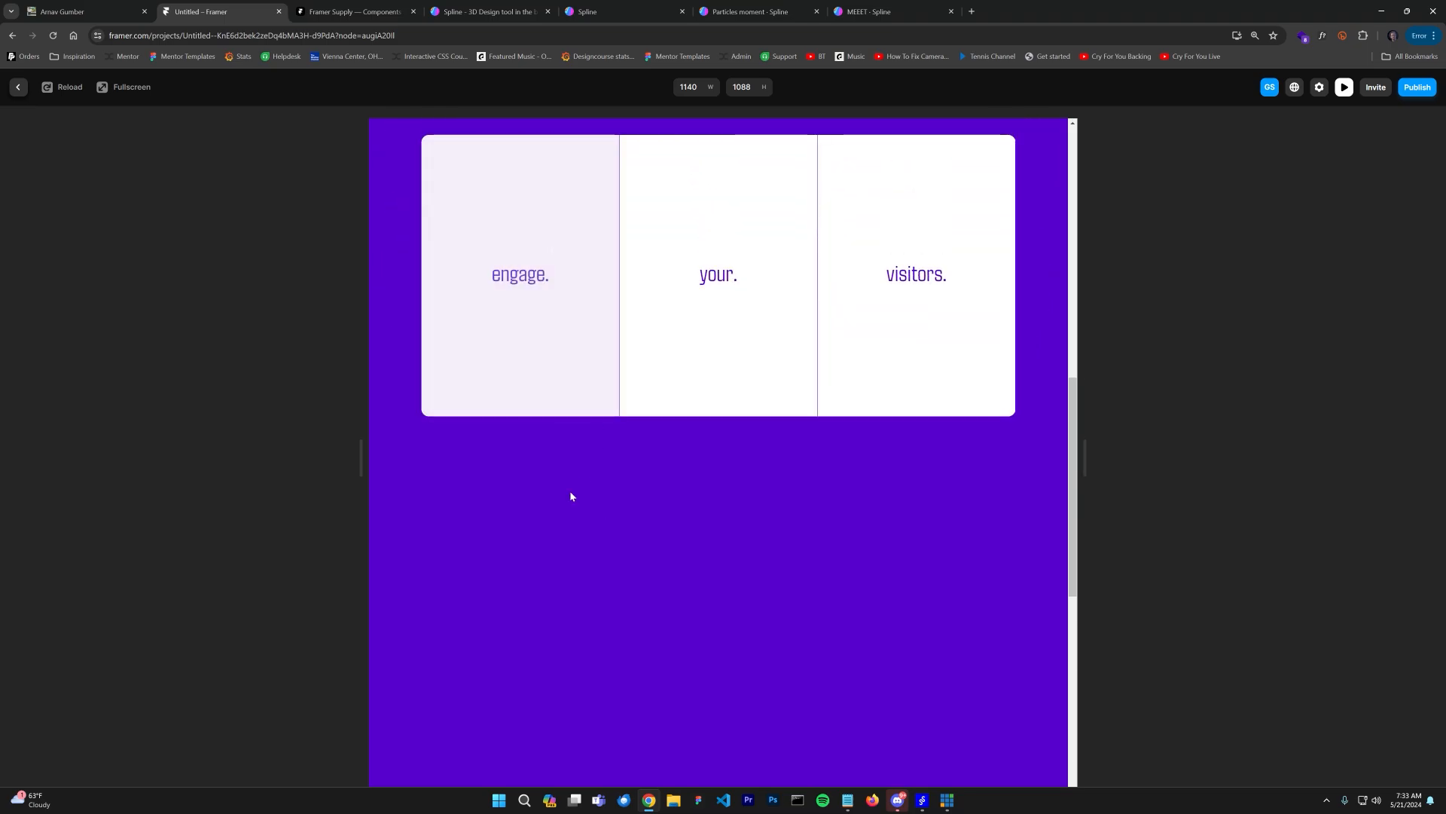
pyautogui.click(22, 88)
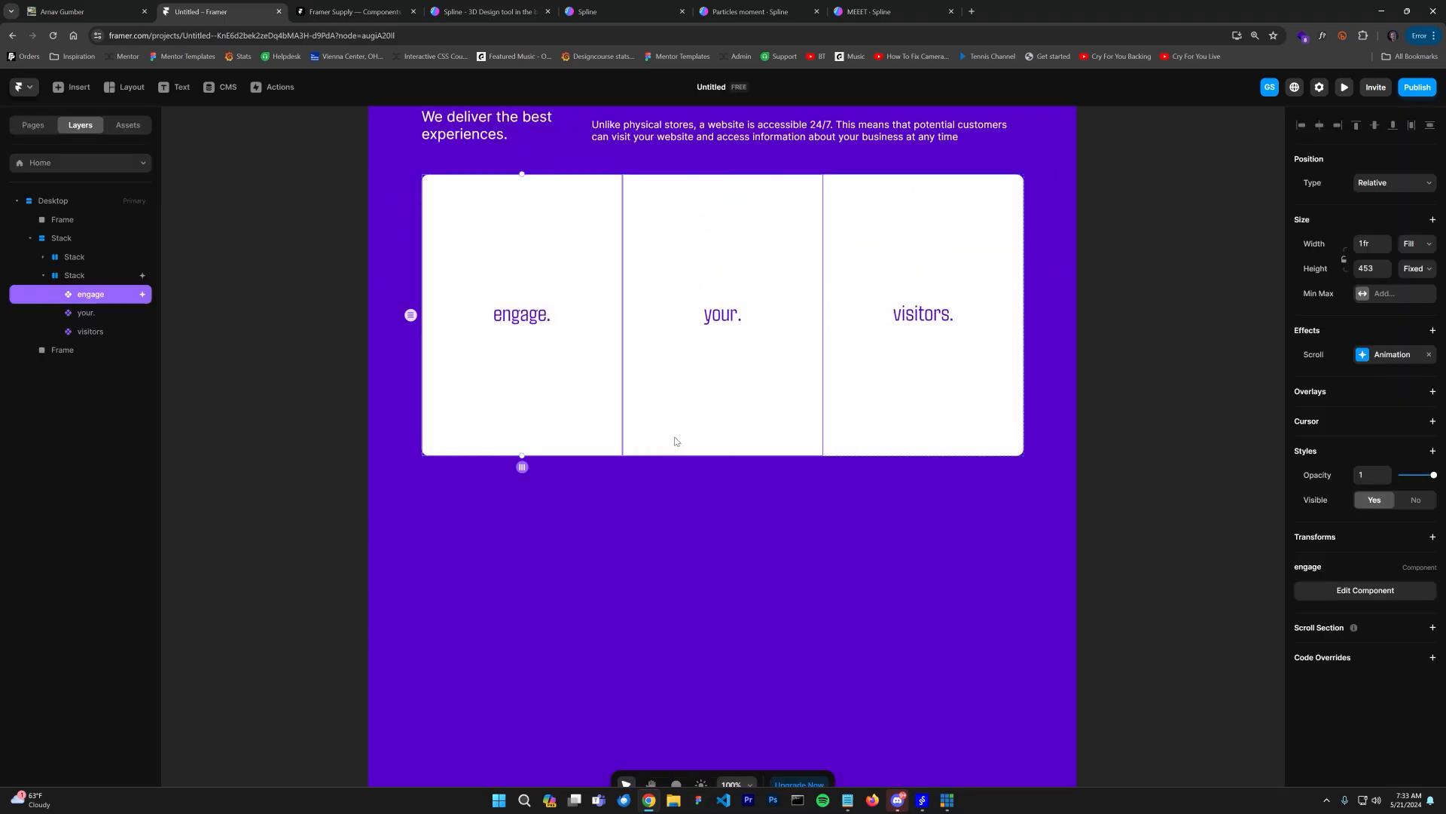
# Step: Copy the engage card's scroll animation effect and paste it onto the your and visitors cards
pyautogui.rightClick(1391, 355)
pyautogui.click(1398, 366)
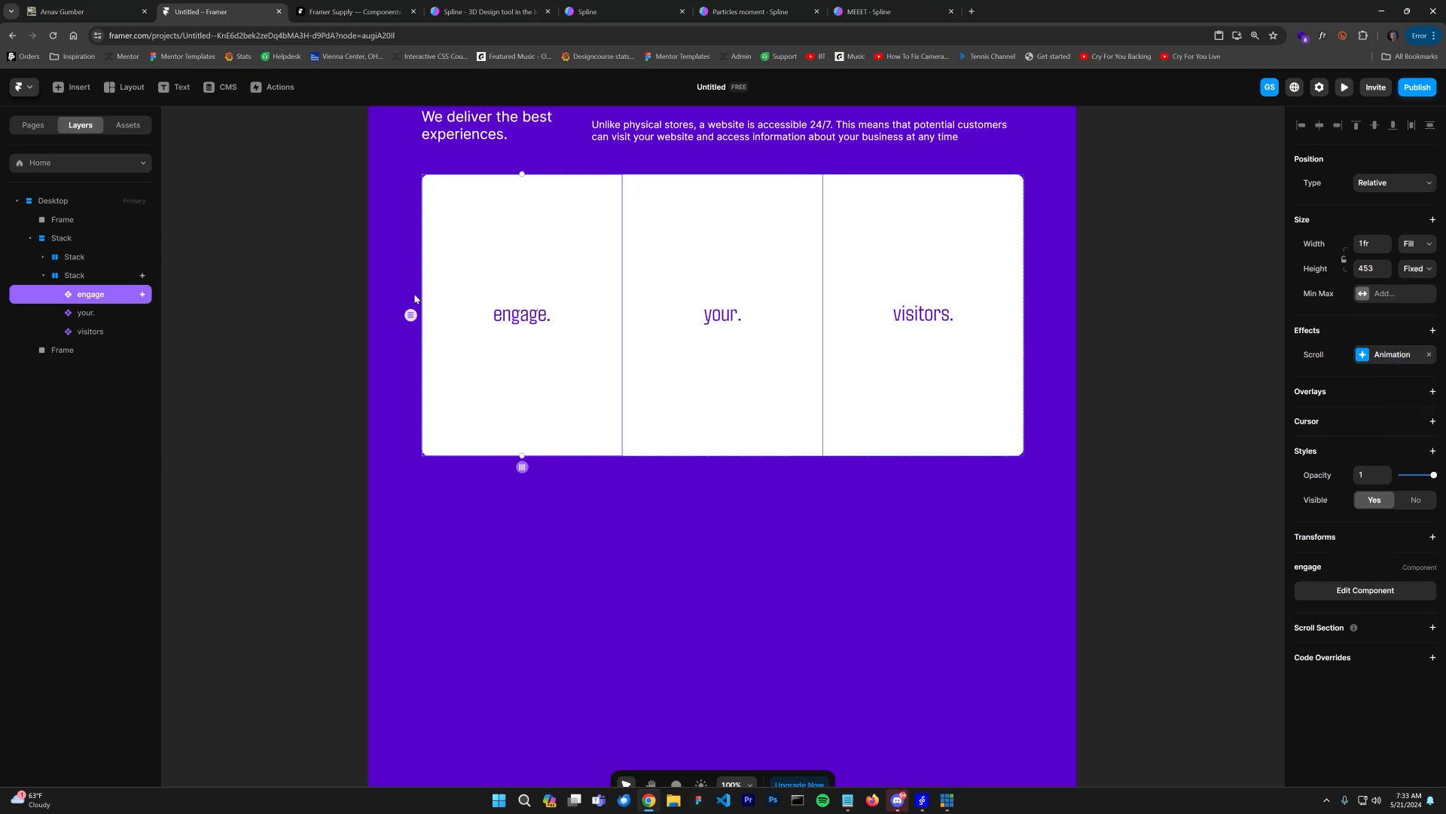
pyautogui.click(90, 312)
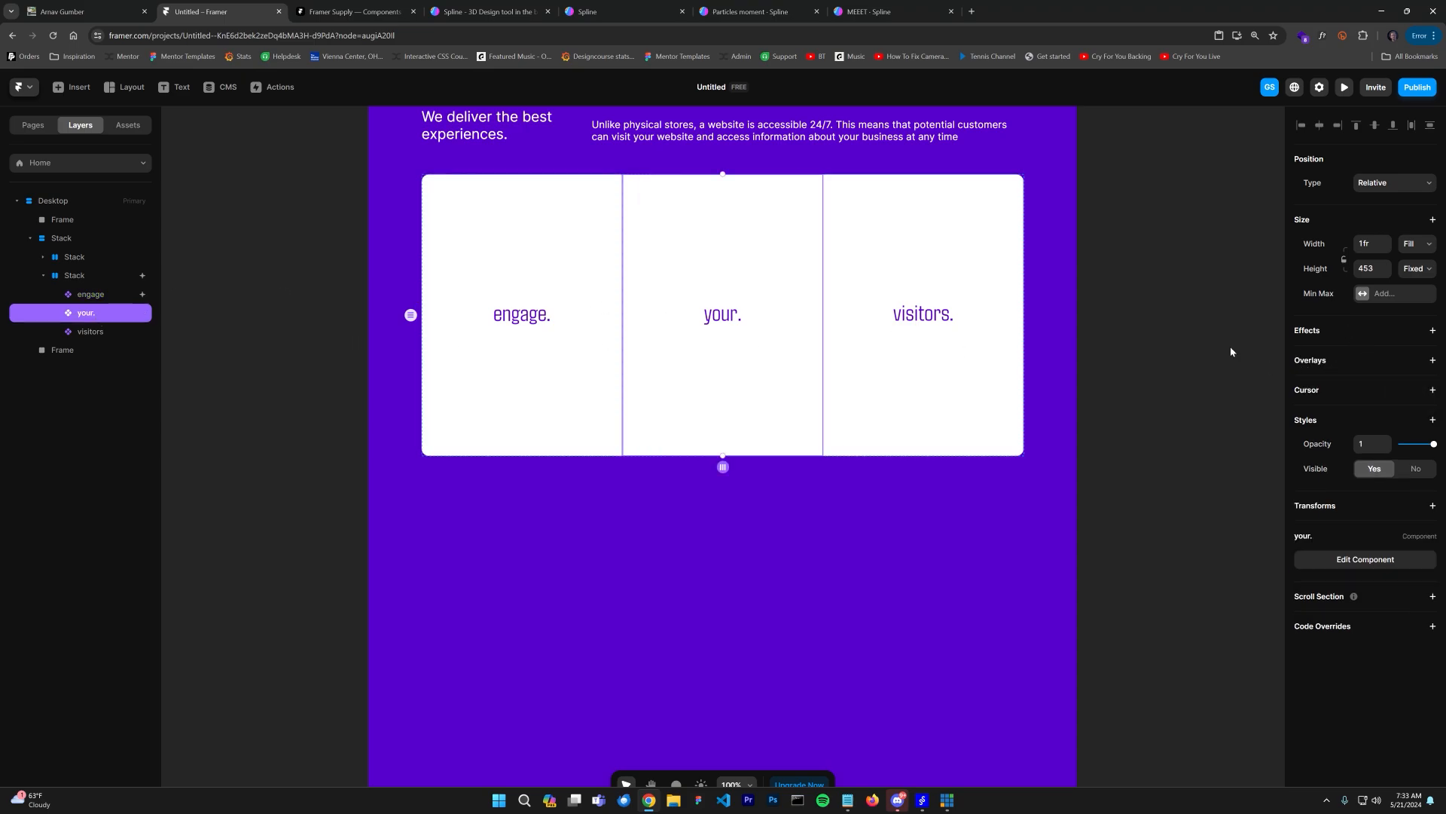
pyautogui.rightClick(1348, 335)
pyautogui.click(1381, 345)
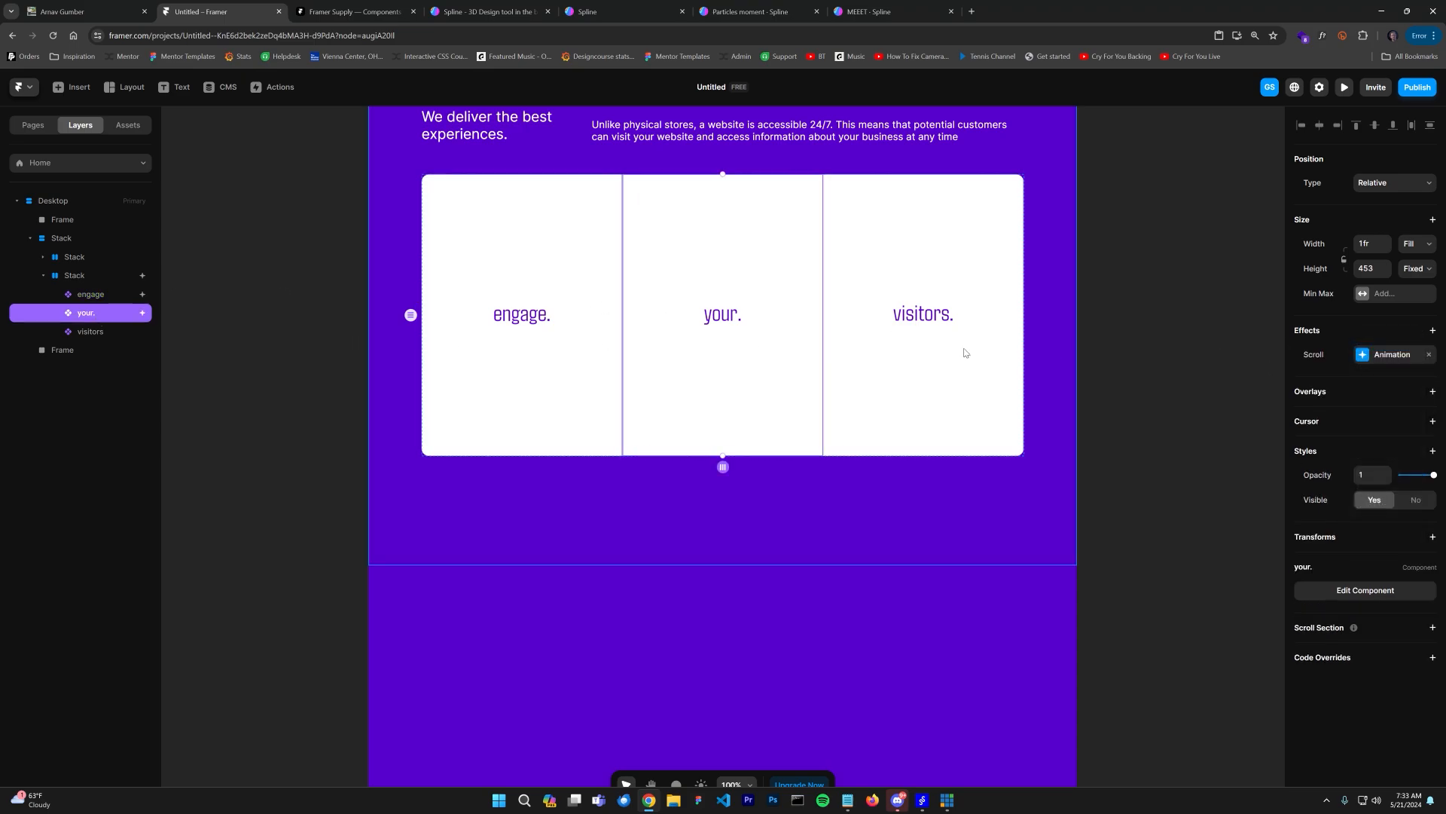
pyautogui.click(926, 280)
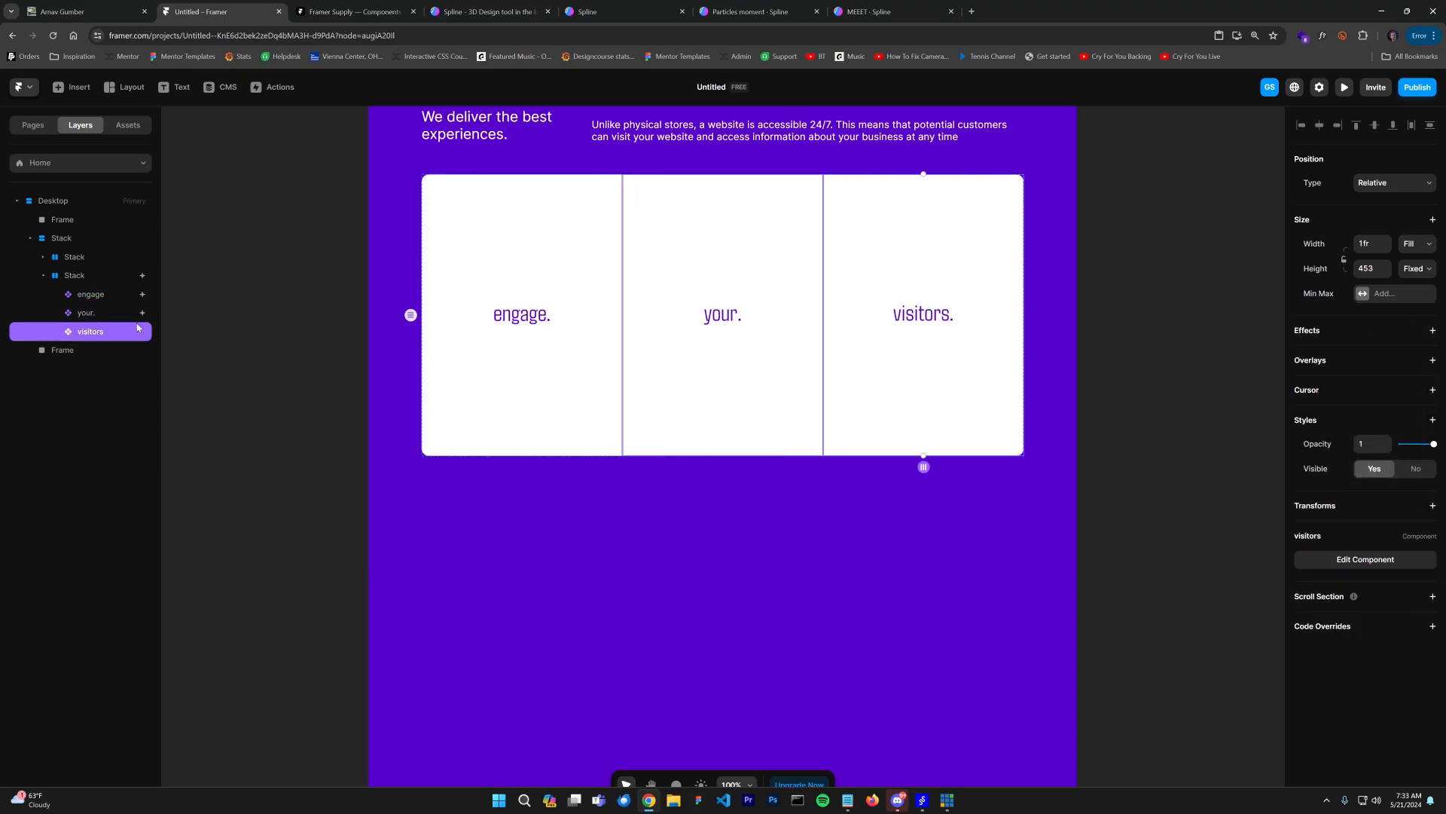
pyautogui.rightClick(1370, 336)
pyautogui.click(1388, 345)
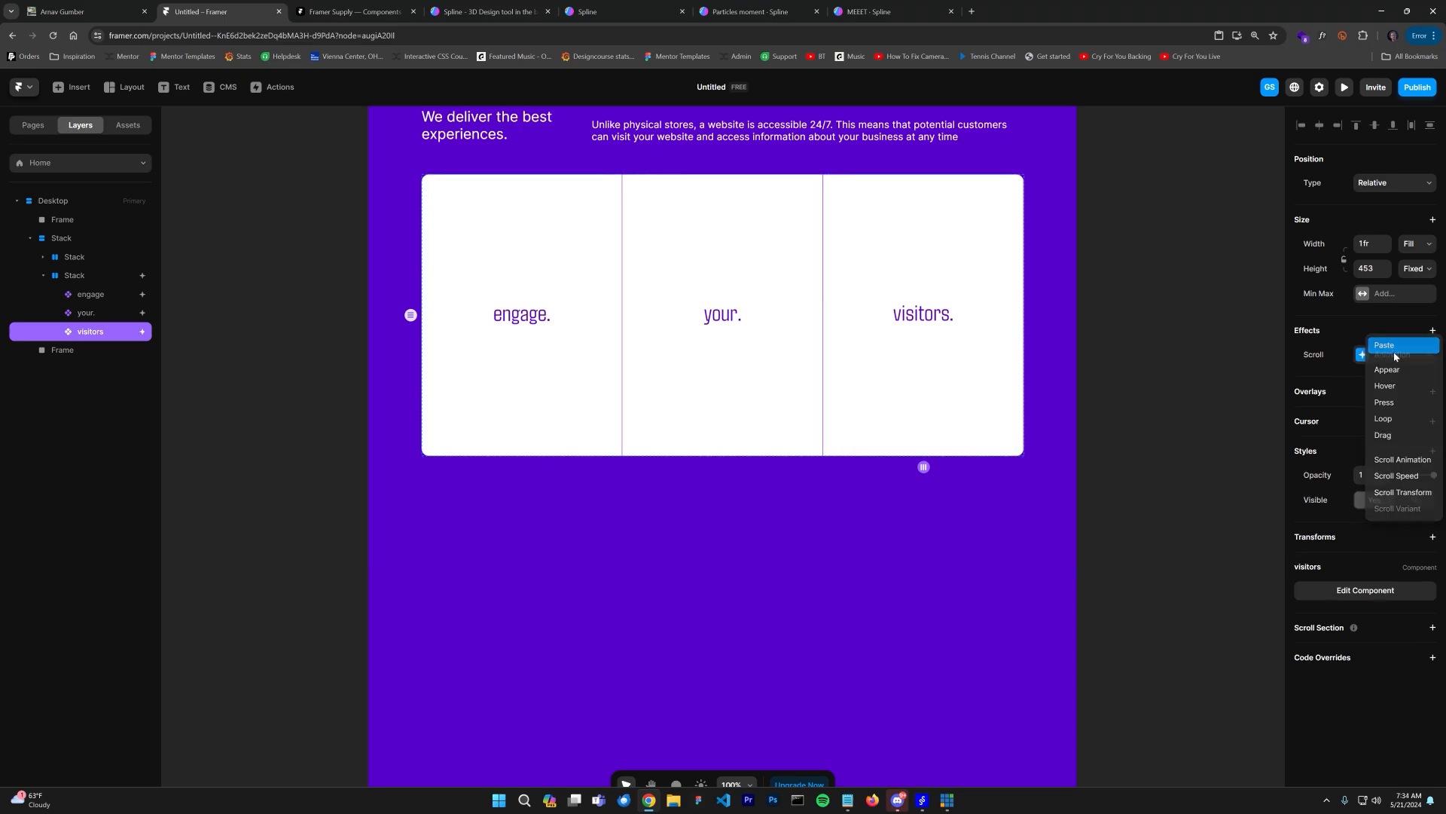
# Step: Preview the page and scroll to check the three cards animating in
pyautogui.click(1344, 88)
pyautogui.scroll(-8, 948, 406)
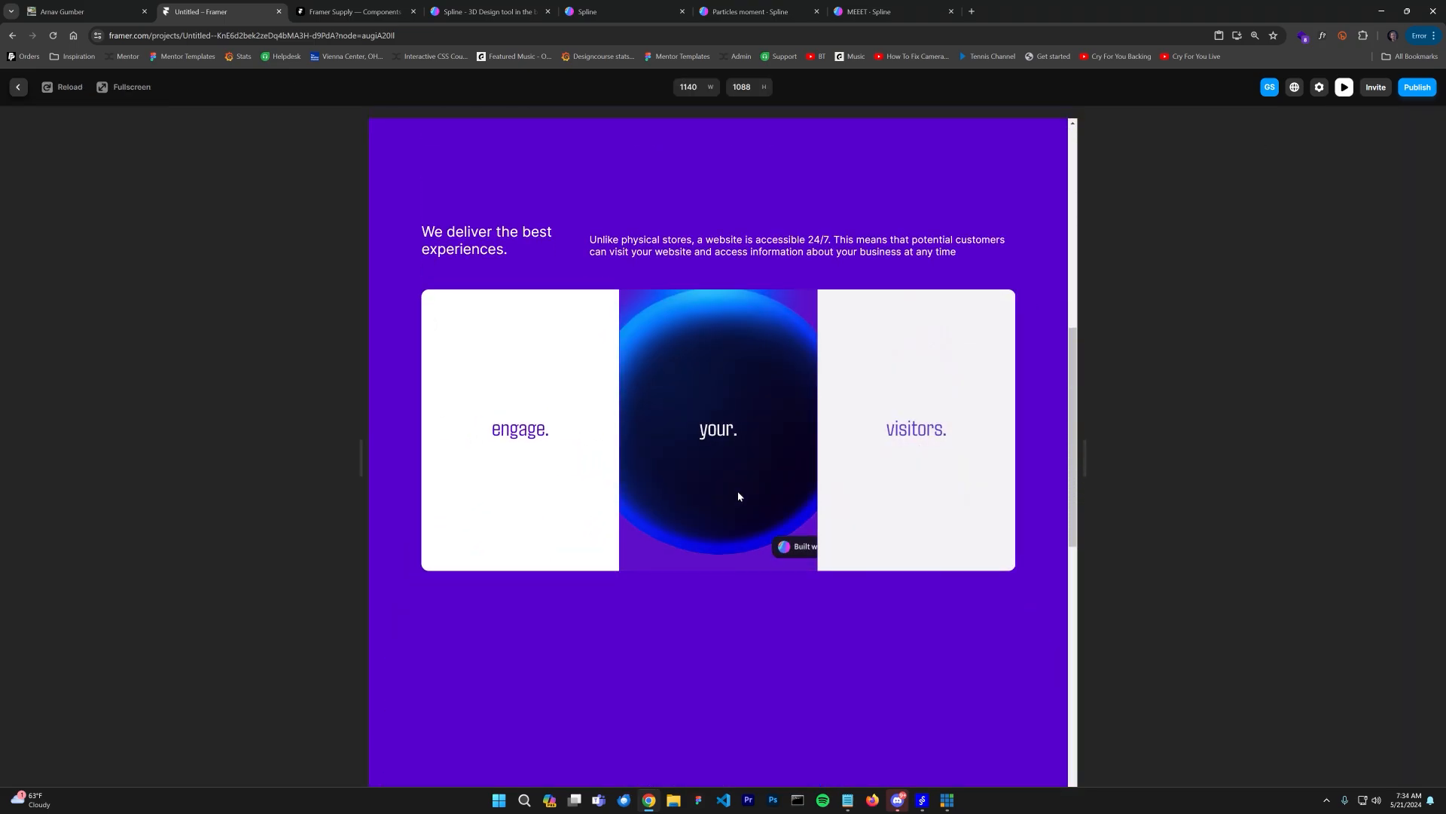
pyautogui.click(18, 87)
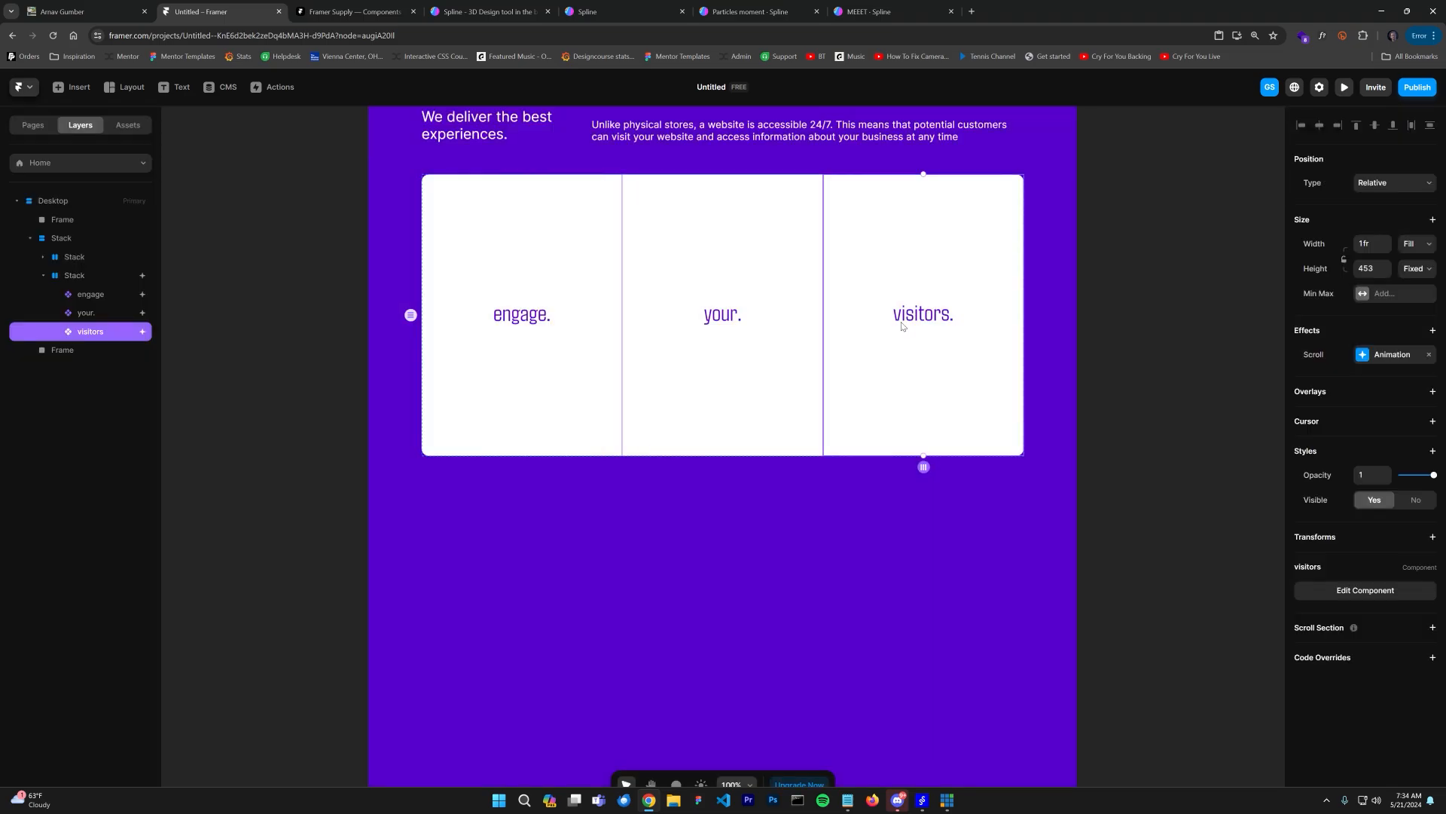
# Step: Set the delay of the your card's scroll-animation enter transition to 0.1
pyautogui.click(773, 306)
pyautogui.click(1401, 360)
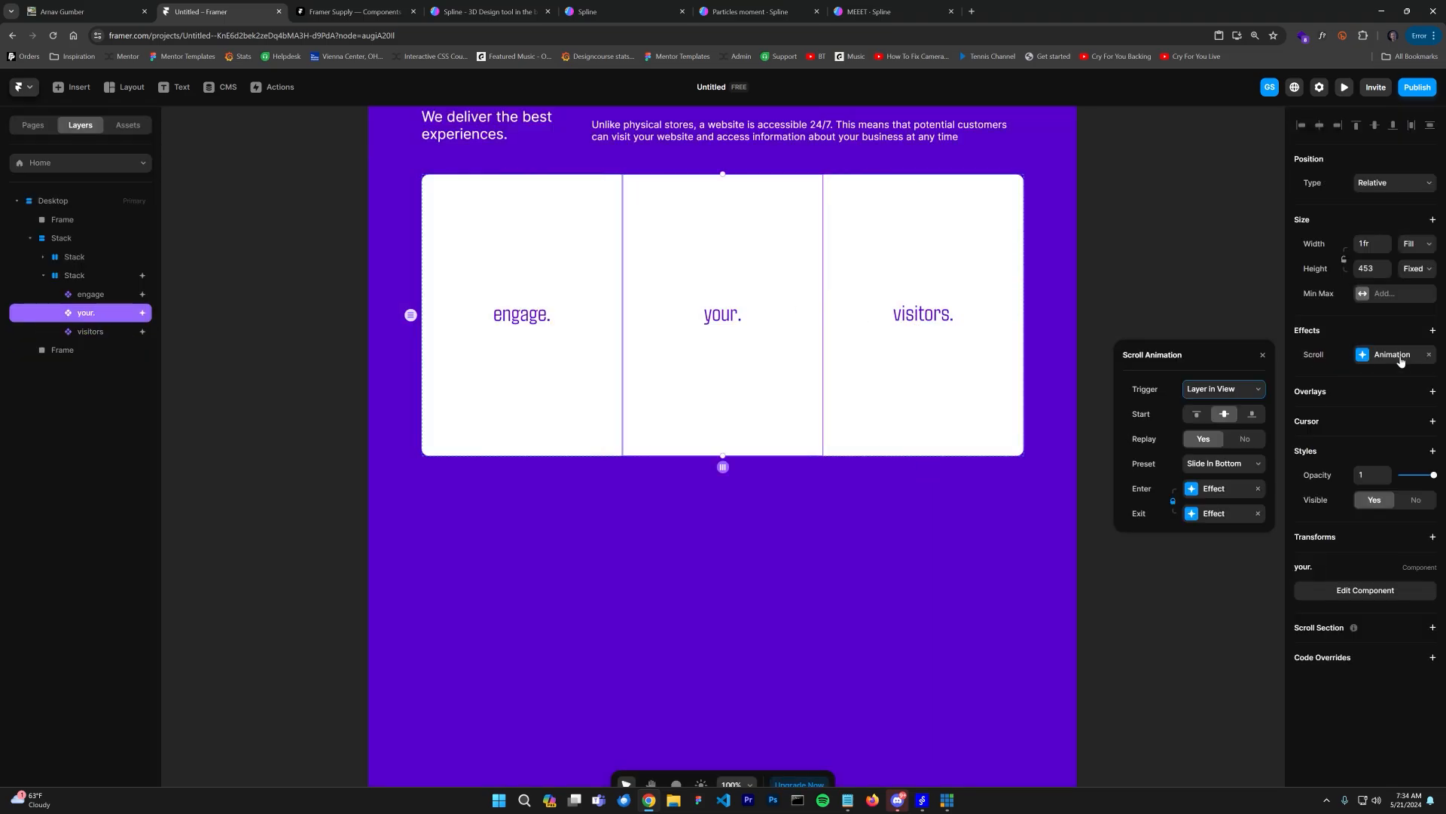
pyautogui.click(1214, 497)
pyautogui.click(1216, 516)
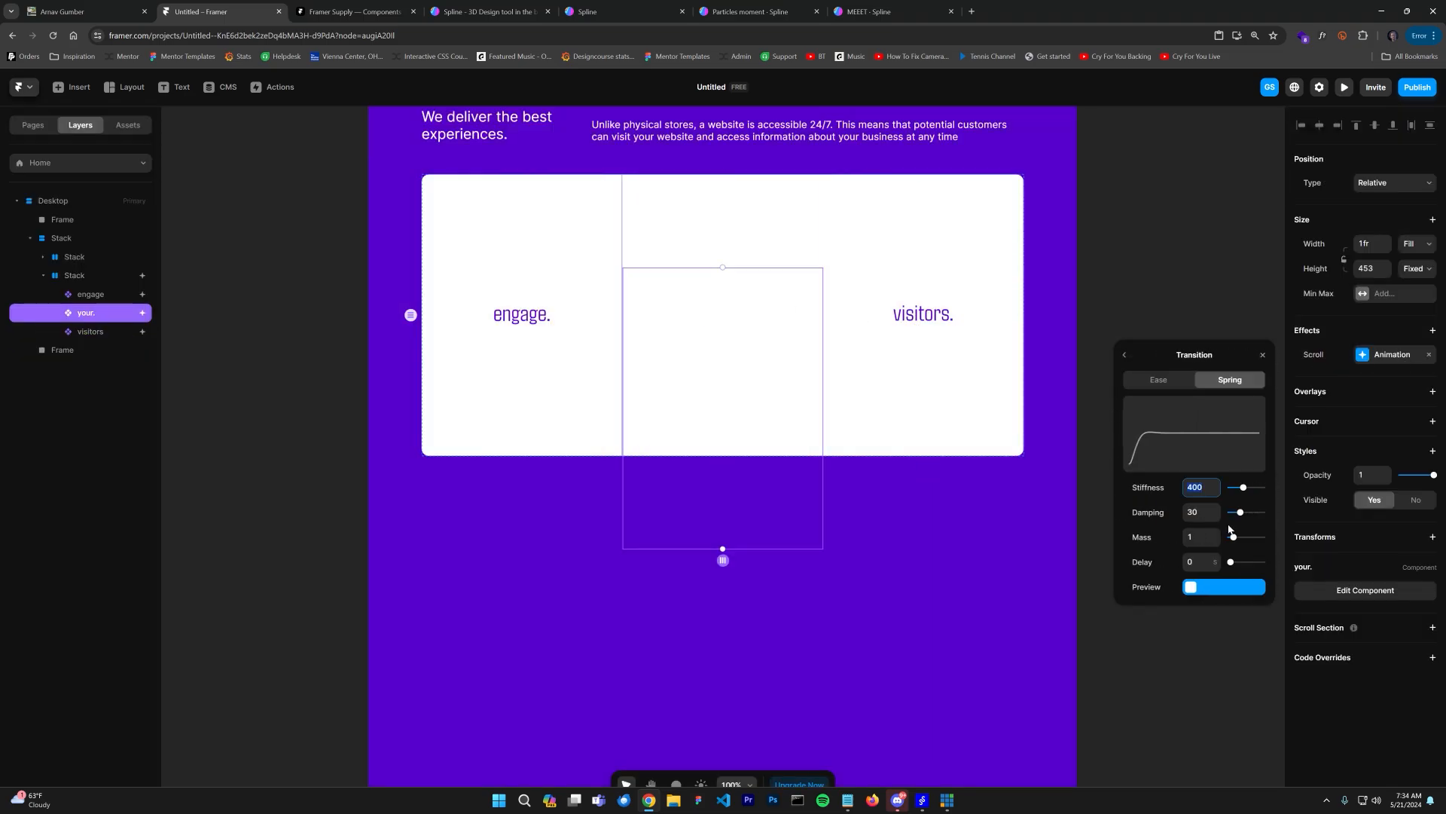
pyautogui.click(1203, 562)
pyautogui.write('.1')
# Step: Set the delay of the visitors card's scroll-animation enter transition to 0.2
pyautogui.click(917, 278)
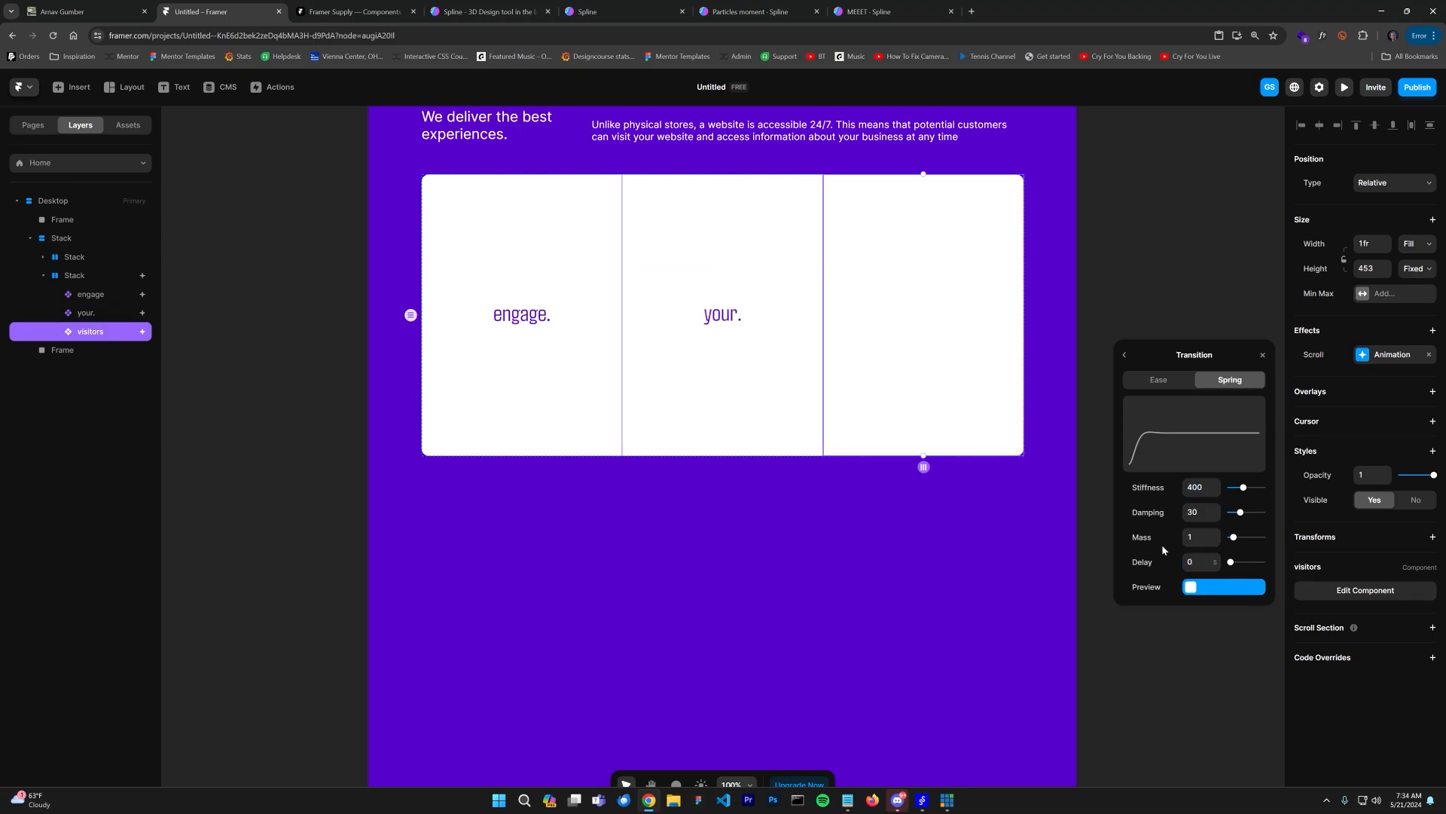
pyautogui.click(1200, 562)
pyautogui.write('.1')
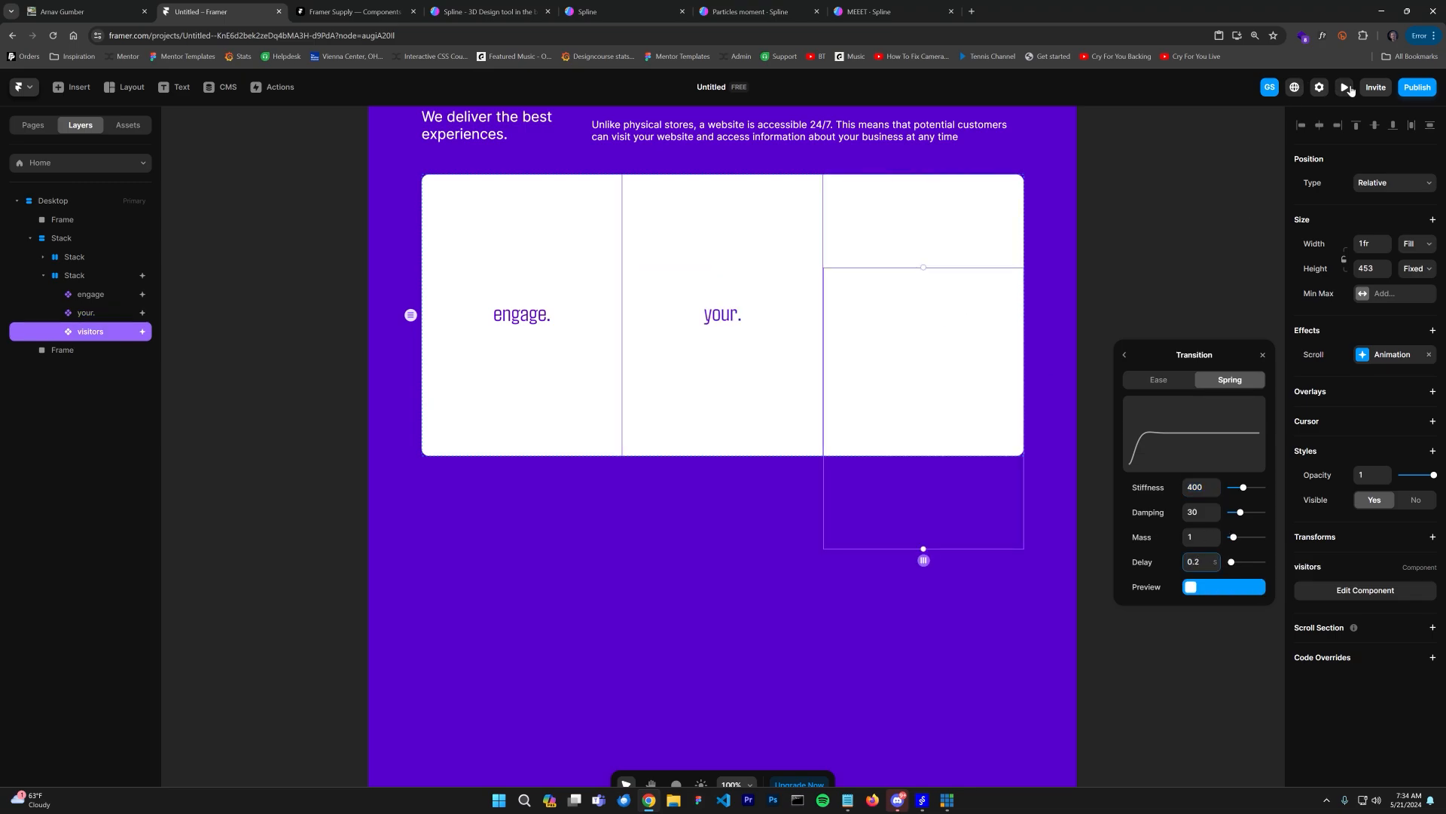
# Step: Preview the page and scroll up and down to check the staggered card animations
pyautogui.click(1347, 87)
pyautogui.scroll(-8, 938, 392)
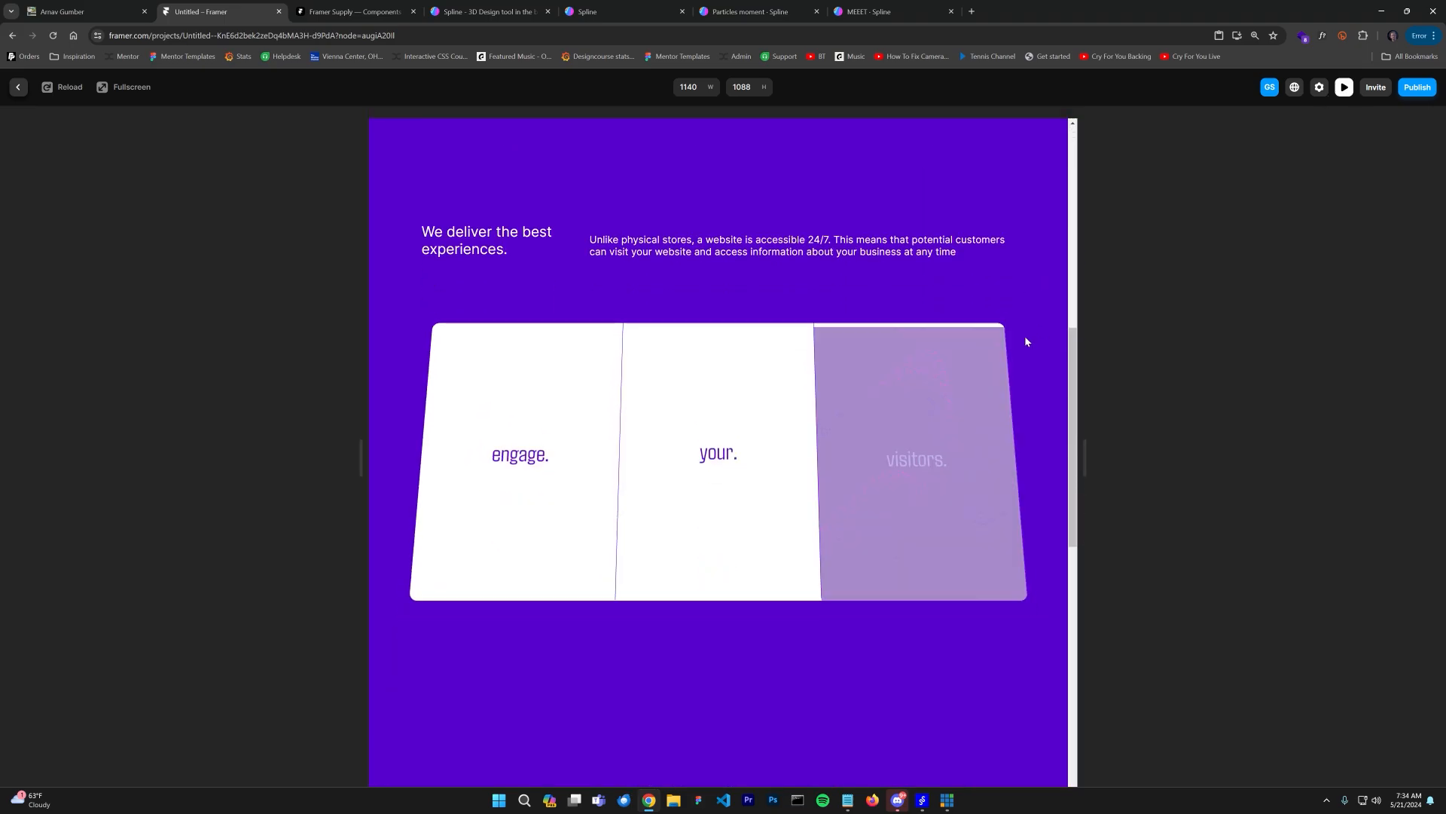
pyautogui.scroll(8, 1050, 329)
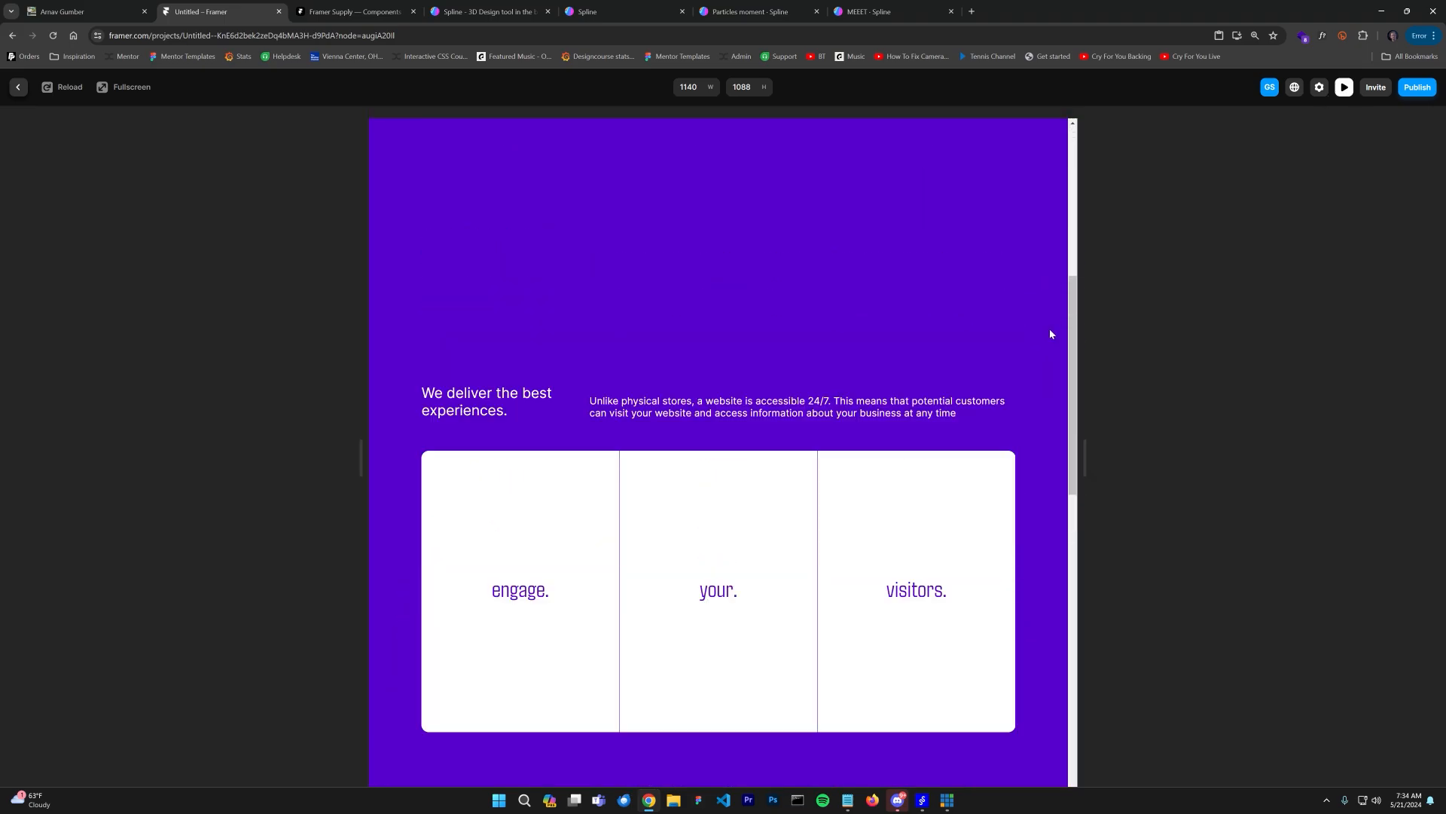
pyautogui.scroll(-8, 1050, 369)
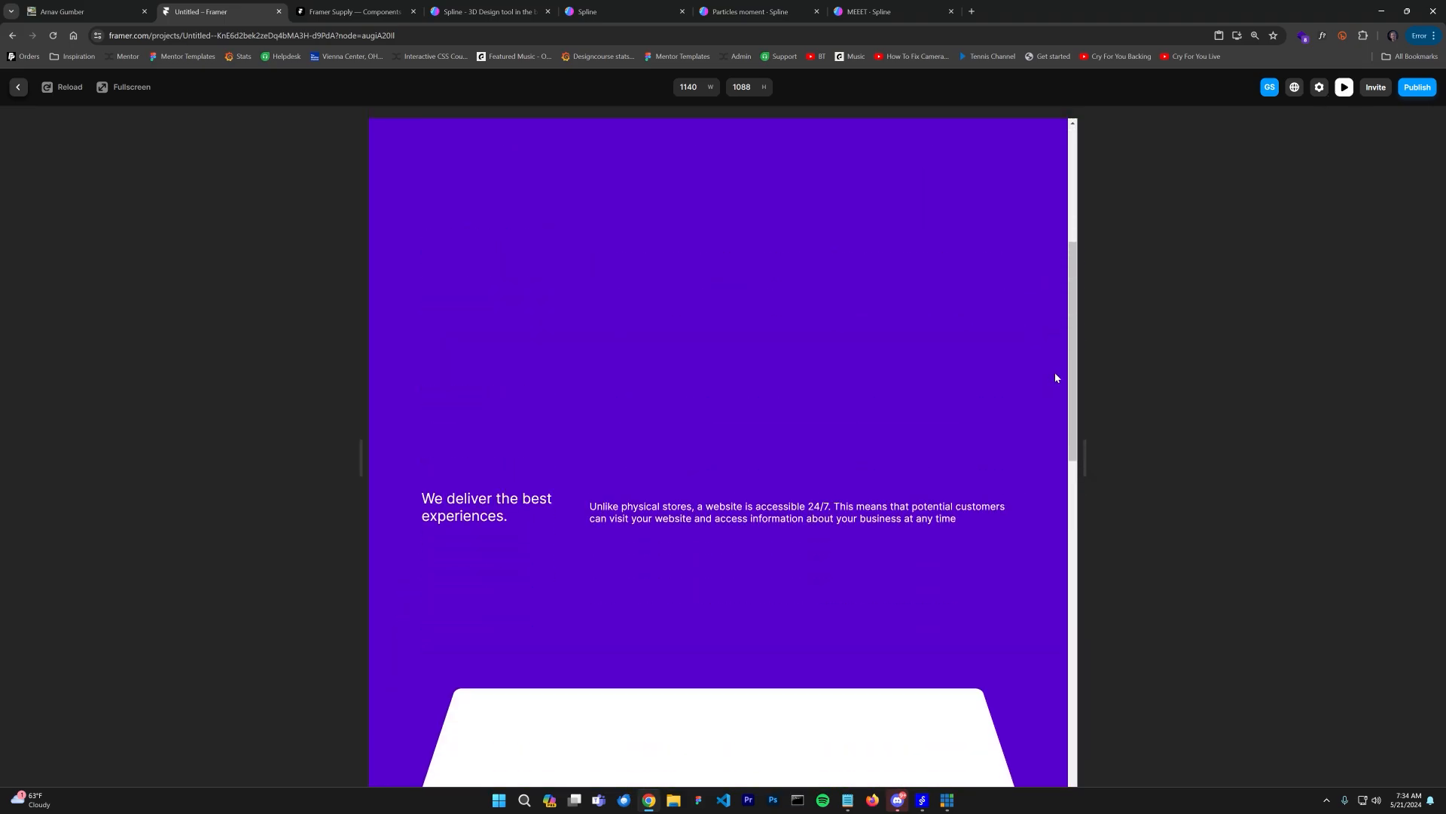
pyautogui.click(17, 88)
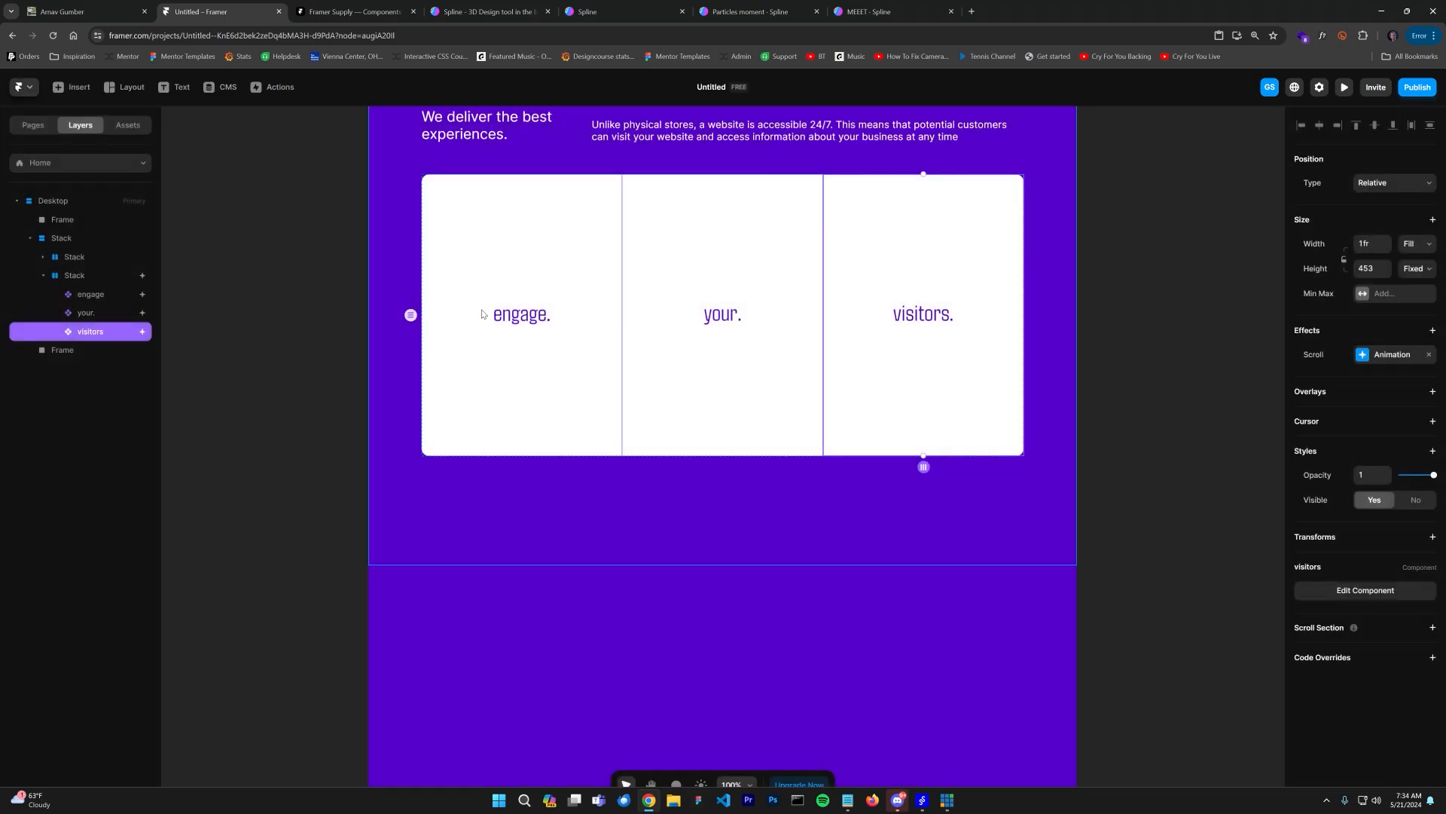
# Step: Switch the engage card's enter transition to a custom Ease curve and set its time to 0.5
pyautogui.click(542, 285)
pyautogui.click(1382, 354)
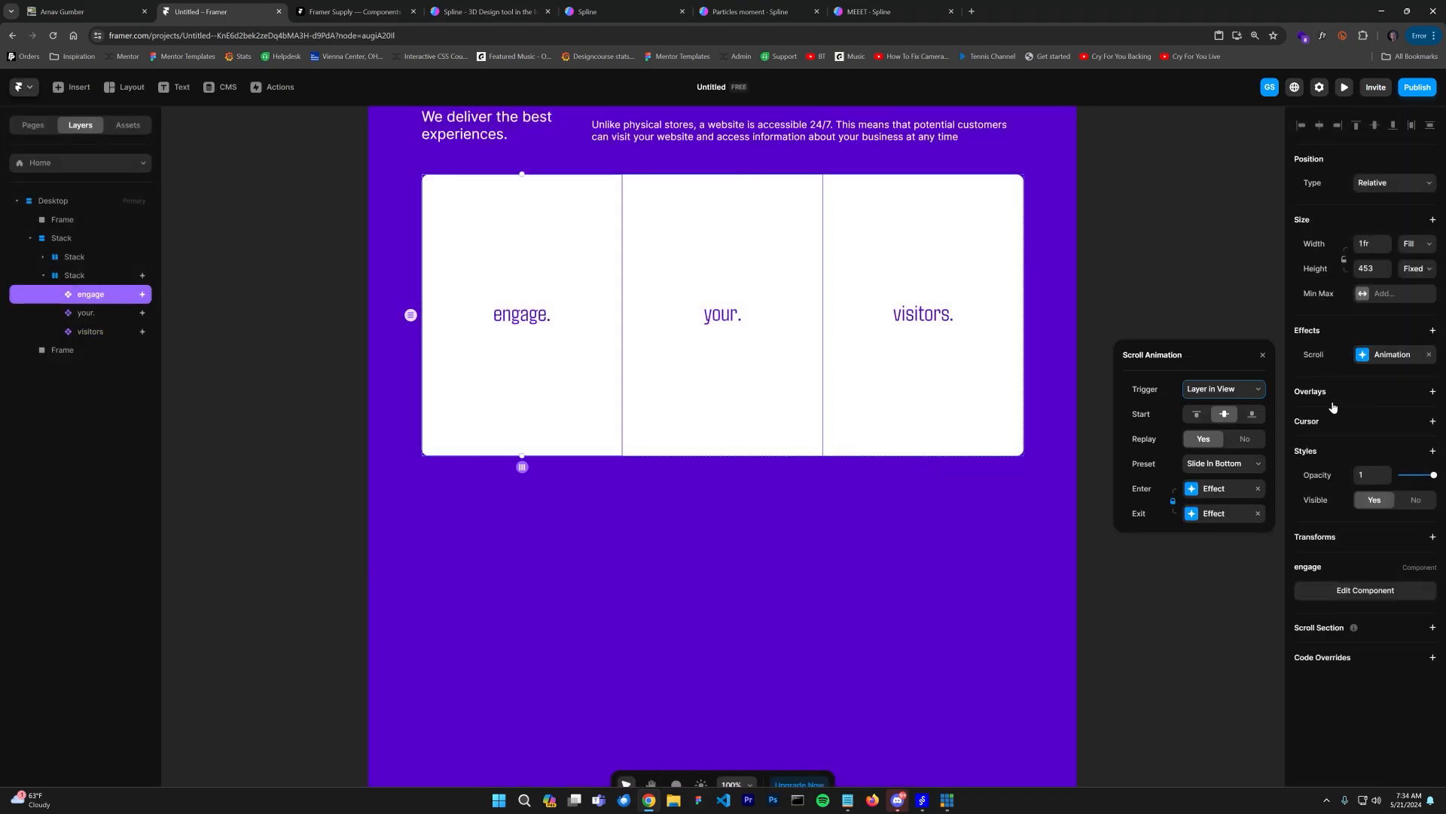
pyautogui.click(1224, 514)
pyautogui.click(1124, 354)
pyautogui.click(1221, 488)
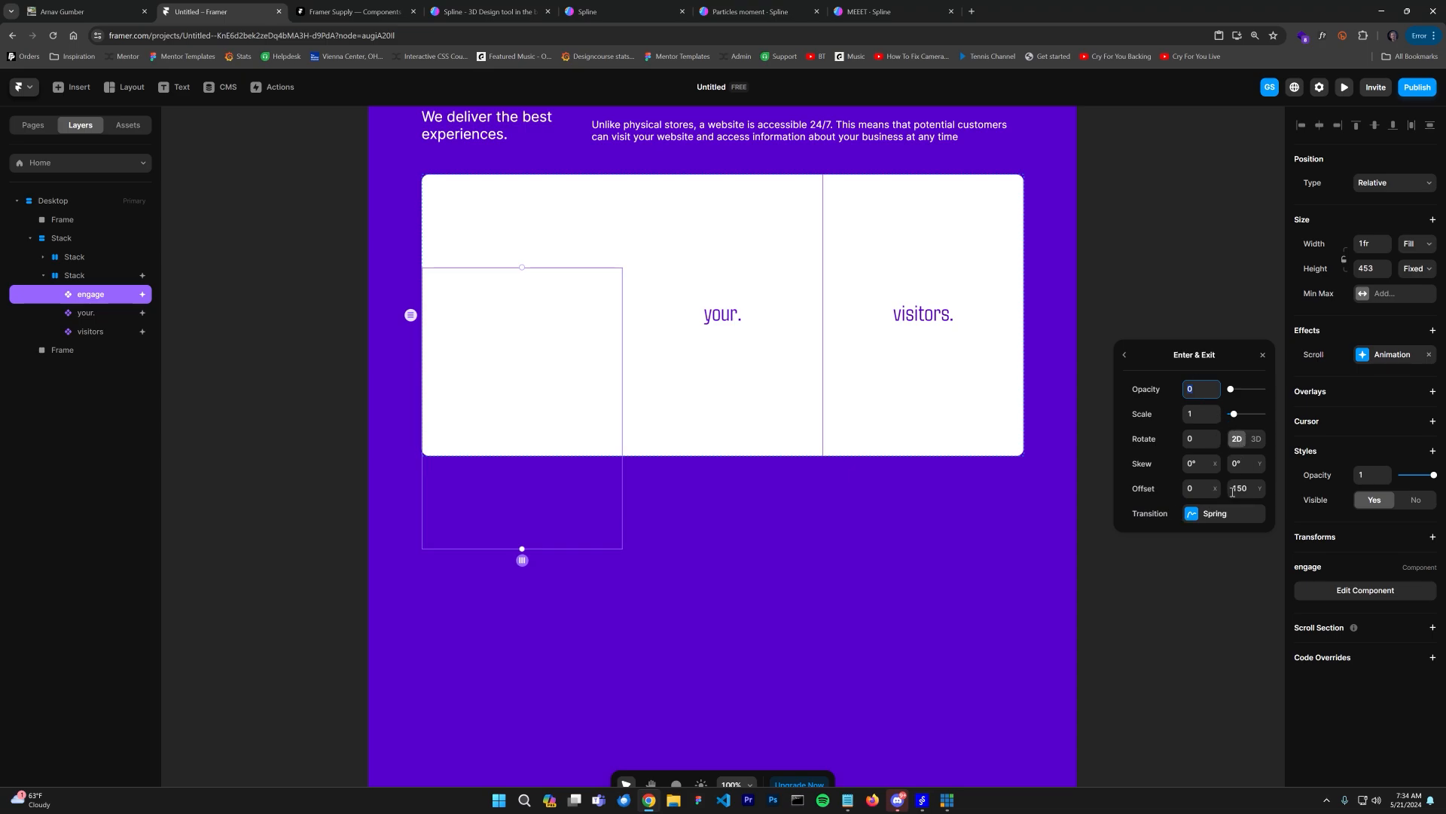
pyautogui.click(1222, 513)
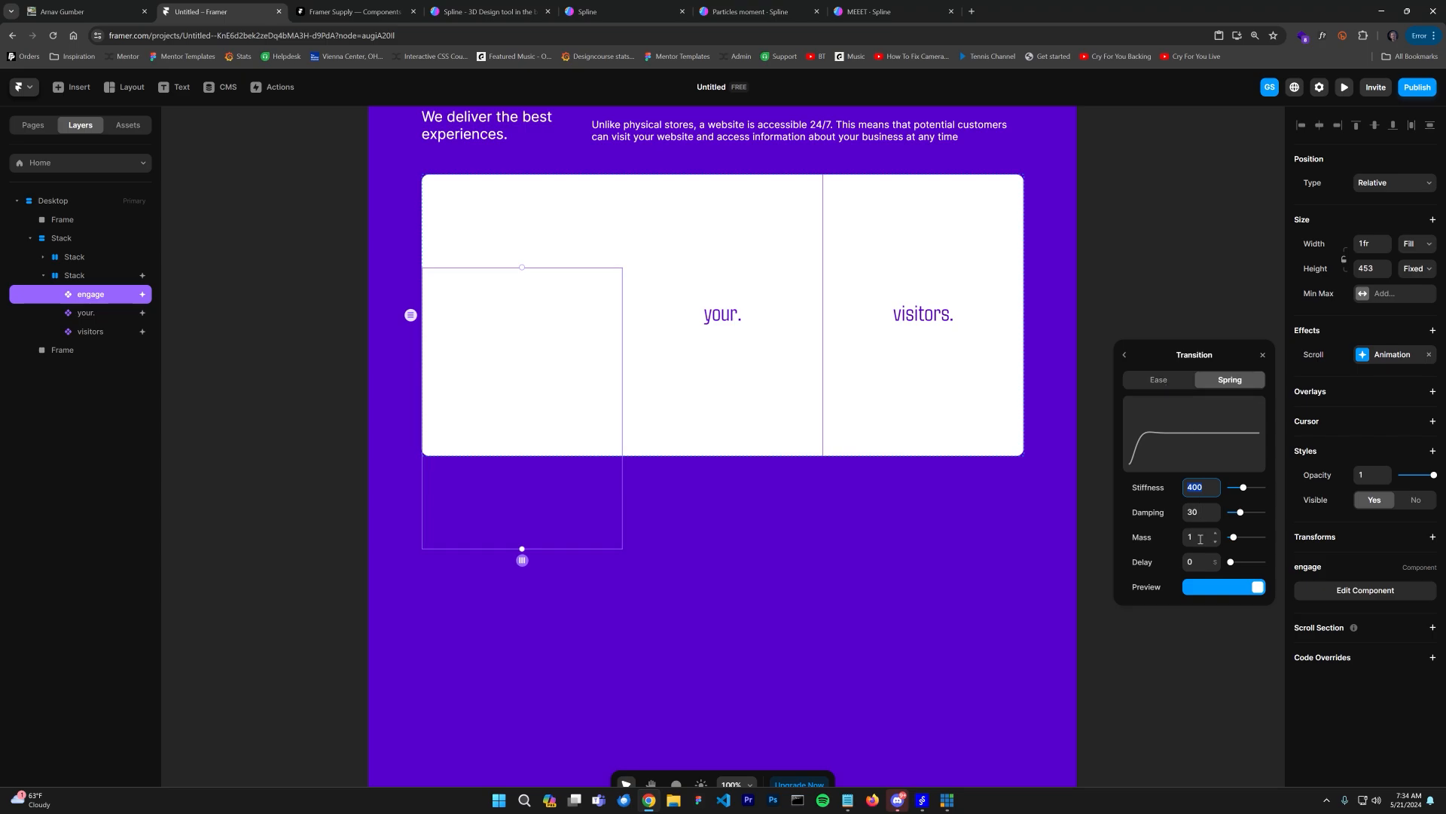
pyautogui.click(1164, 380)
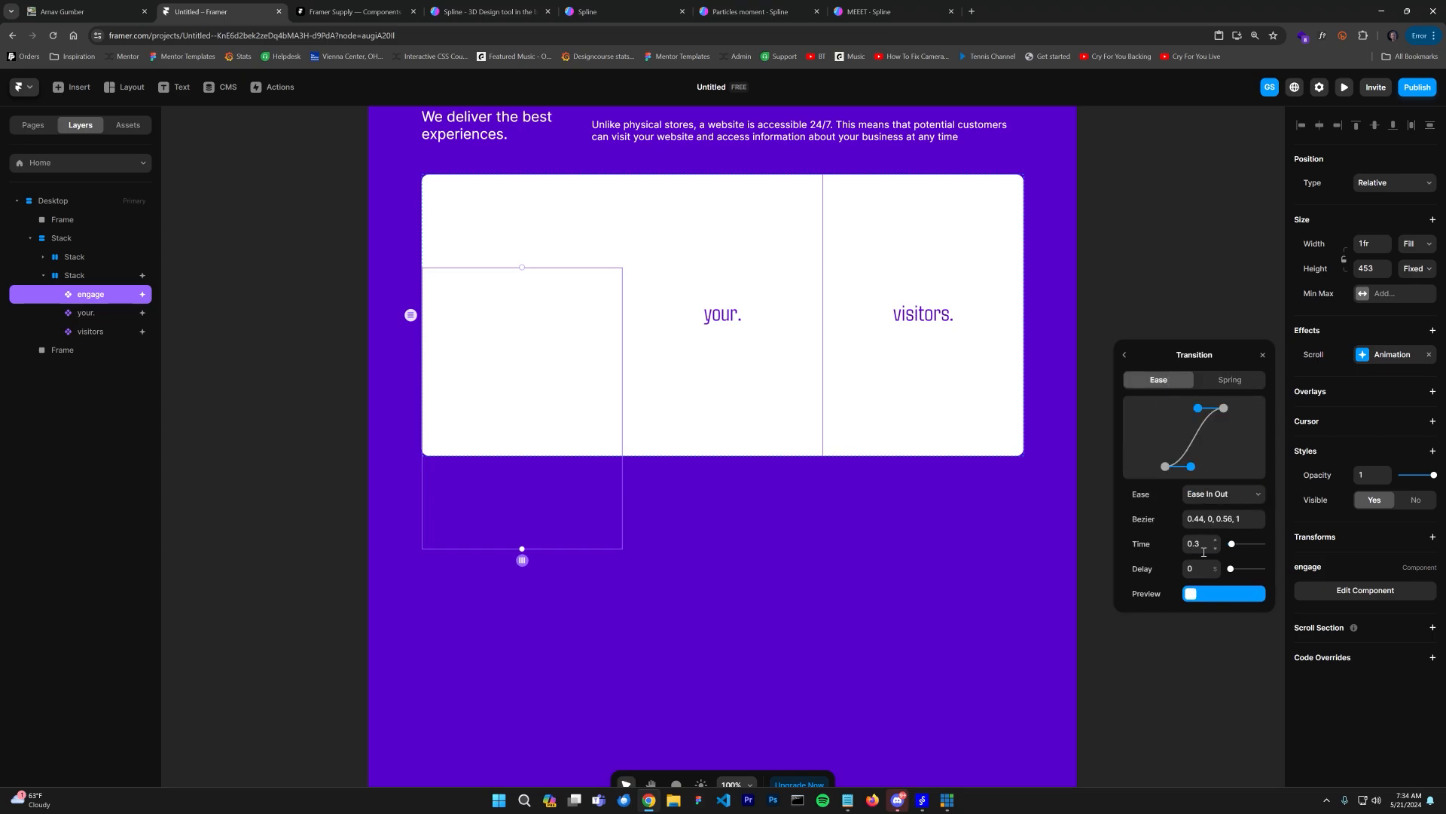
pyautogui.moveTo(1191, 467); pyautogui.dragTo(1166, 466)
pyautogui.moveTo(1198, 408); pyautogui.dragTo(1171, 414)
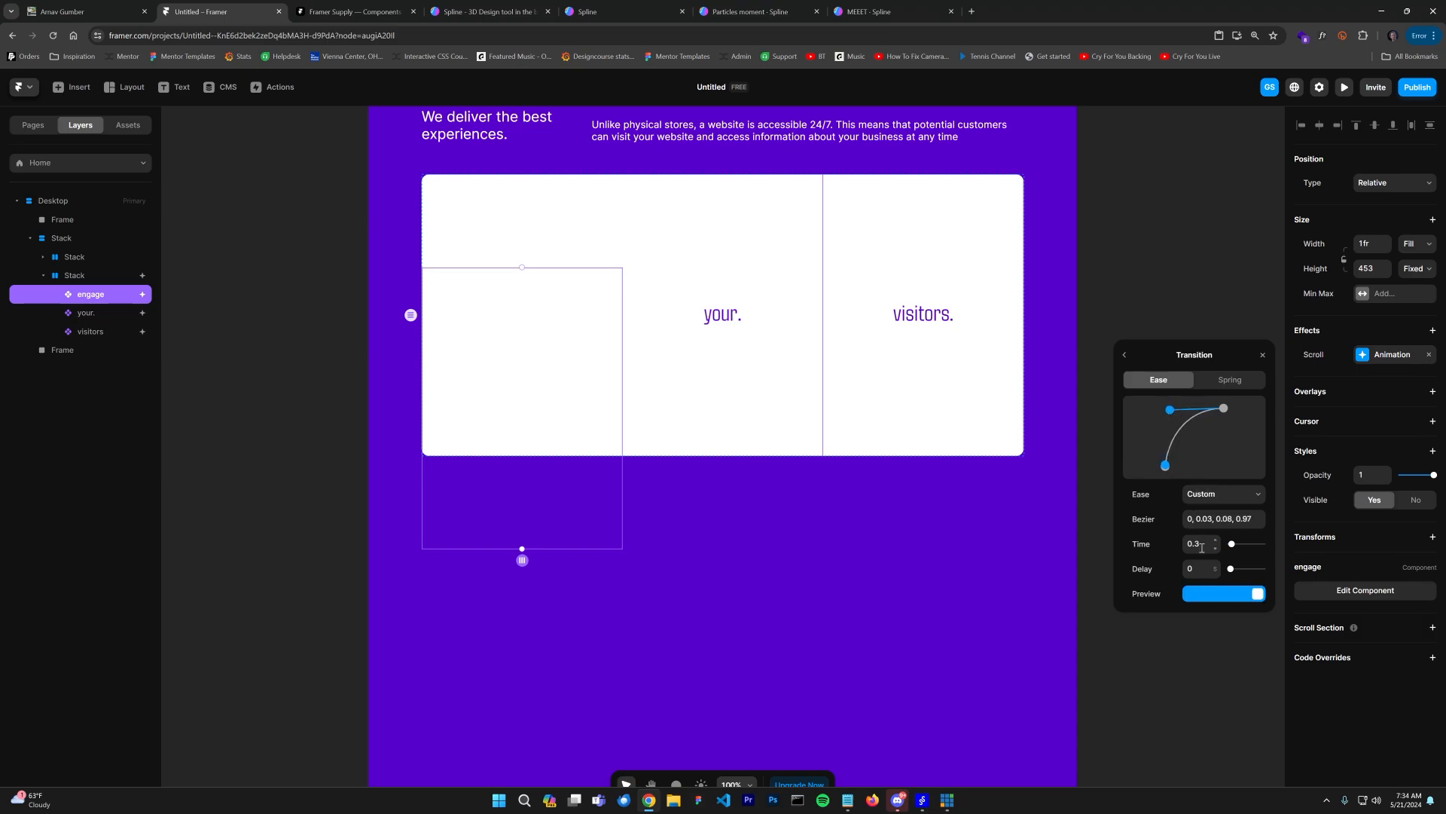
pyautogui.write('0.5')
pyautogui.click(1172, 256)
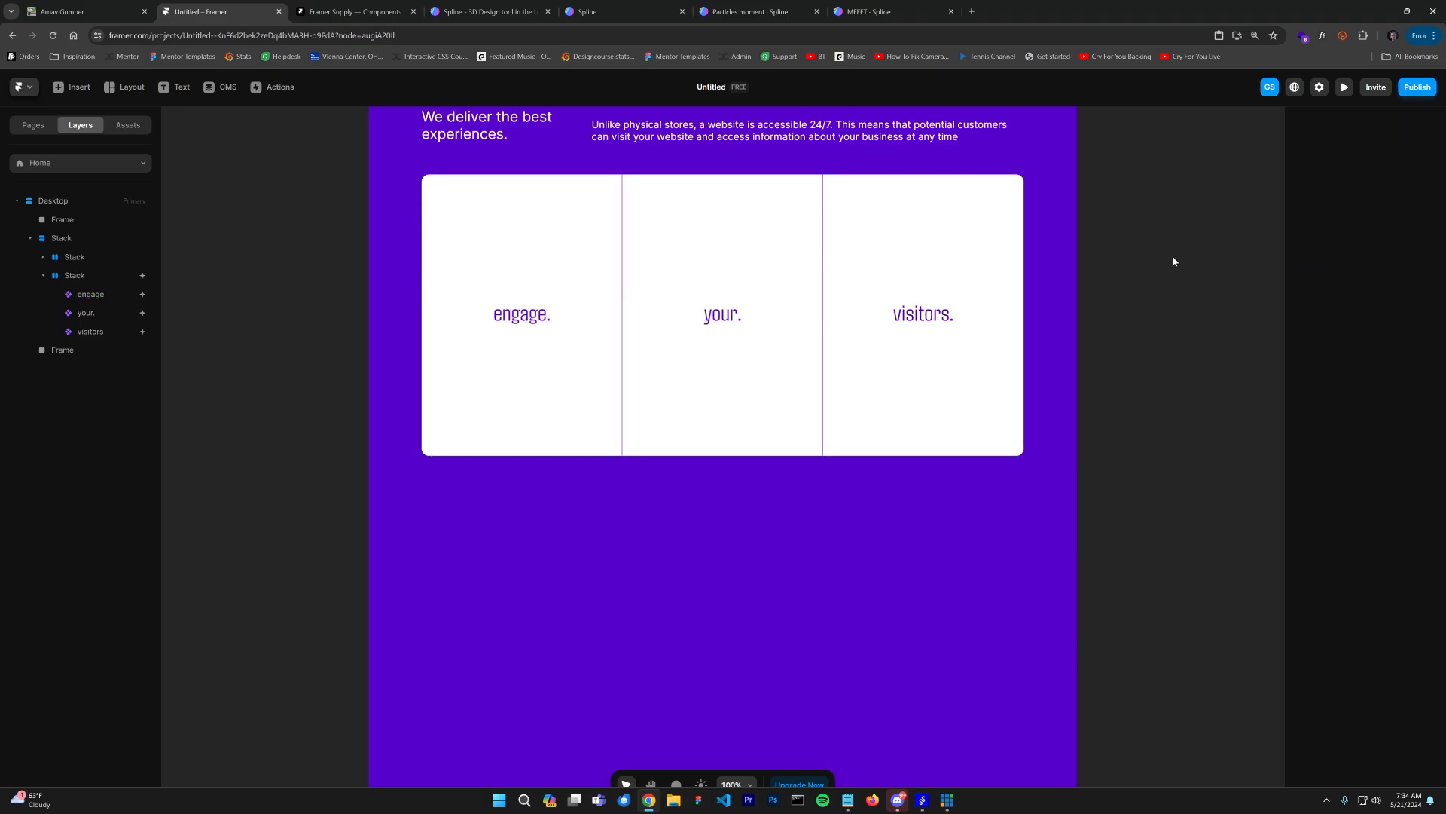
# Step: Preview the page and scroll to check the engage card's new easing
pyautogui.click(1344, 87)
pyautogui.scroll(-5, 969, 430)
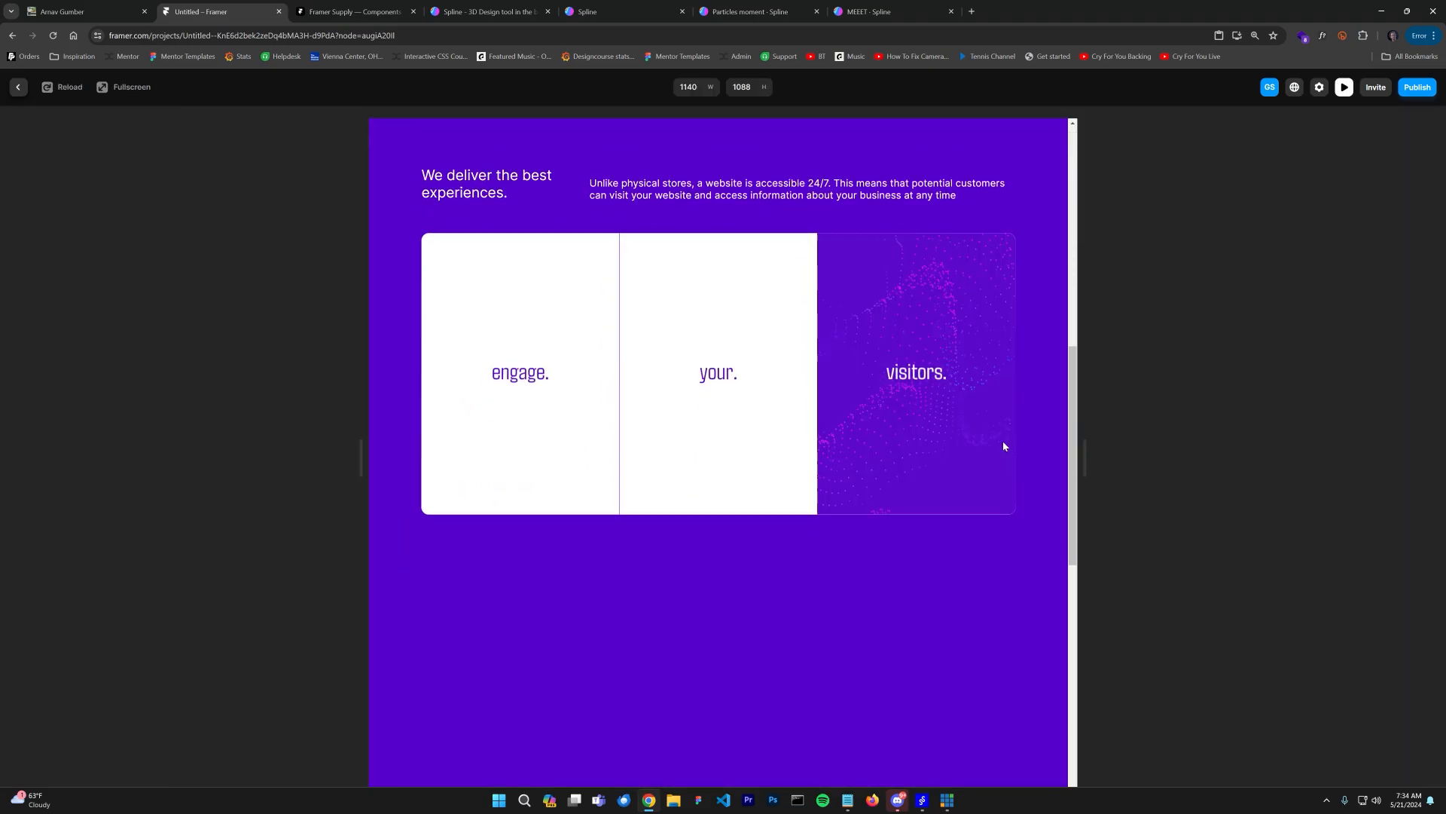
pyautogui.click(19, 86)
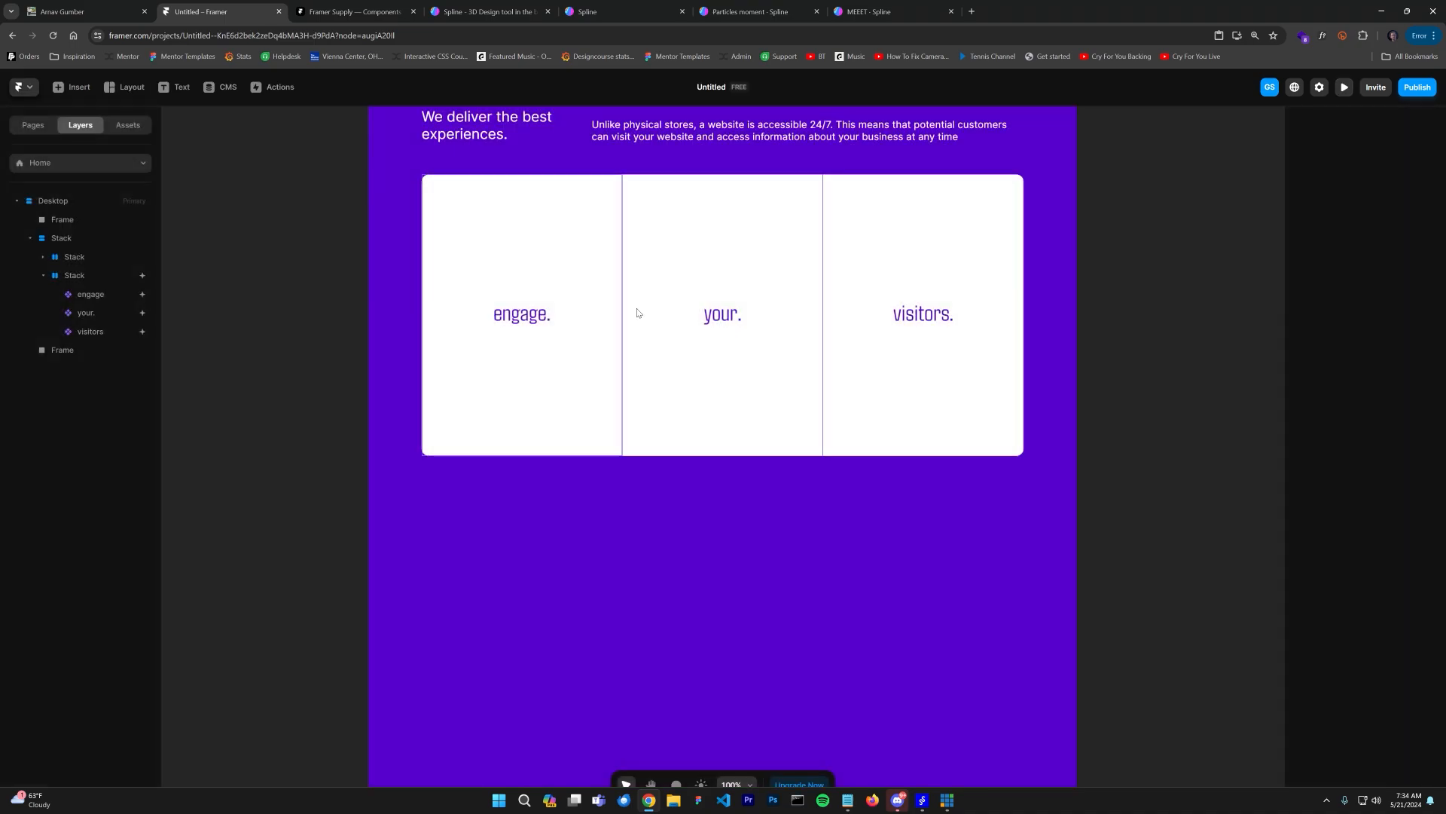
# Step: Replace the your card's scroll animation with a pasted copy of the engage card's animation
pyautogui.click(548, 333)
pyautogui.click(1395, 358)
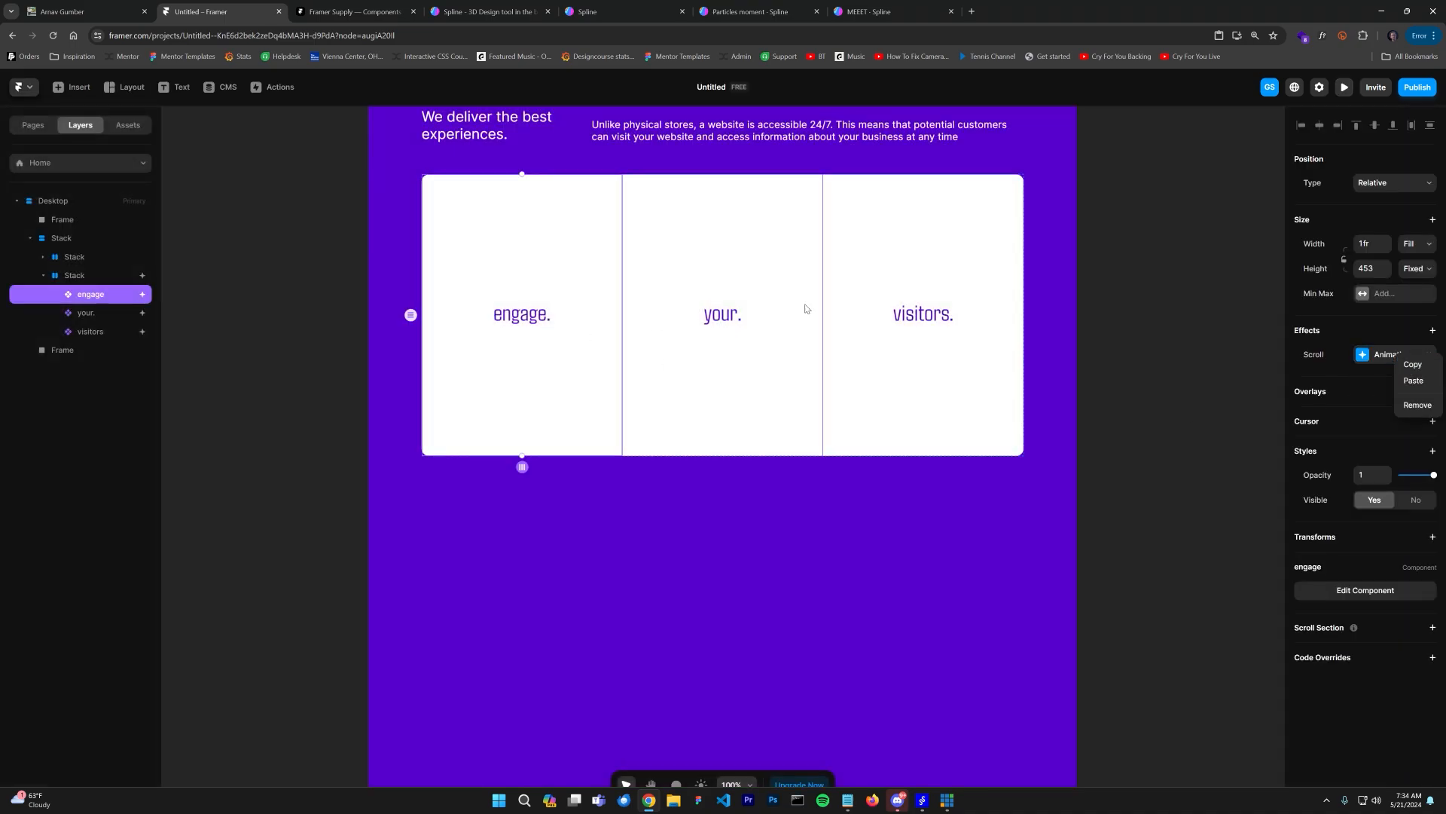
pyautogui.click(769, 291)
pyautogui.click(770, 291)
pyautogui.click(1429, 354)
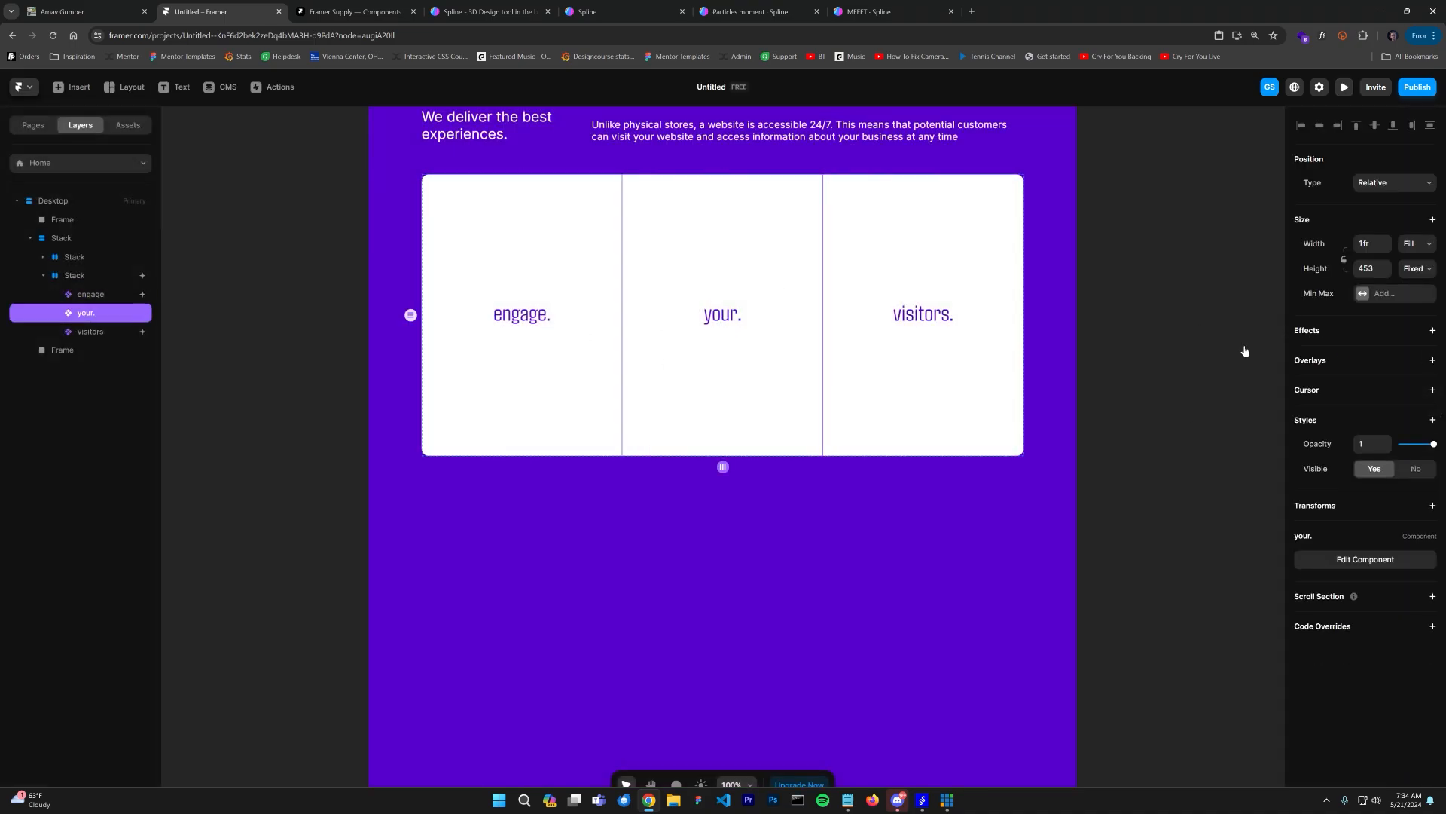
pyautogui.rightClick(784, 301)
pyautogui.moveTo(831, 428)
pyautogui.click(1433, 330)
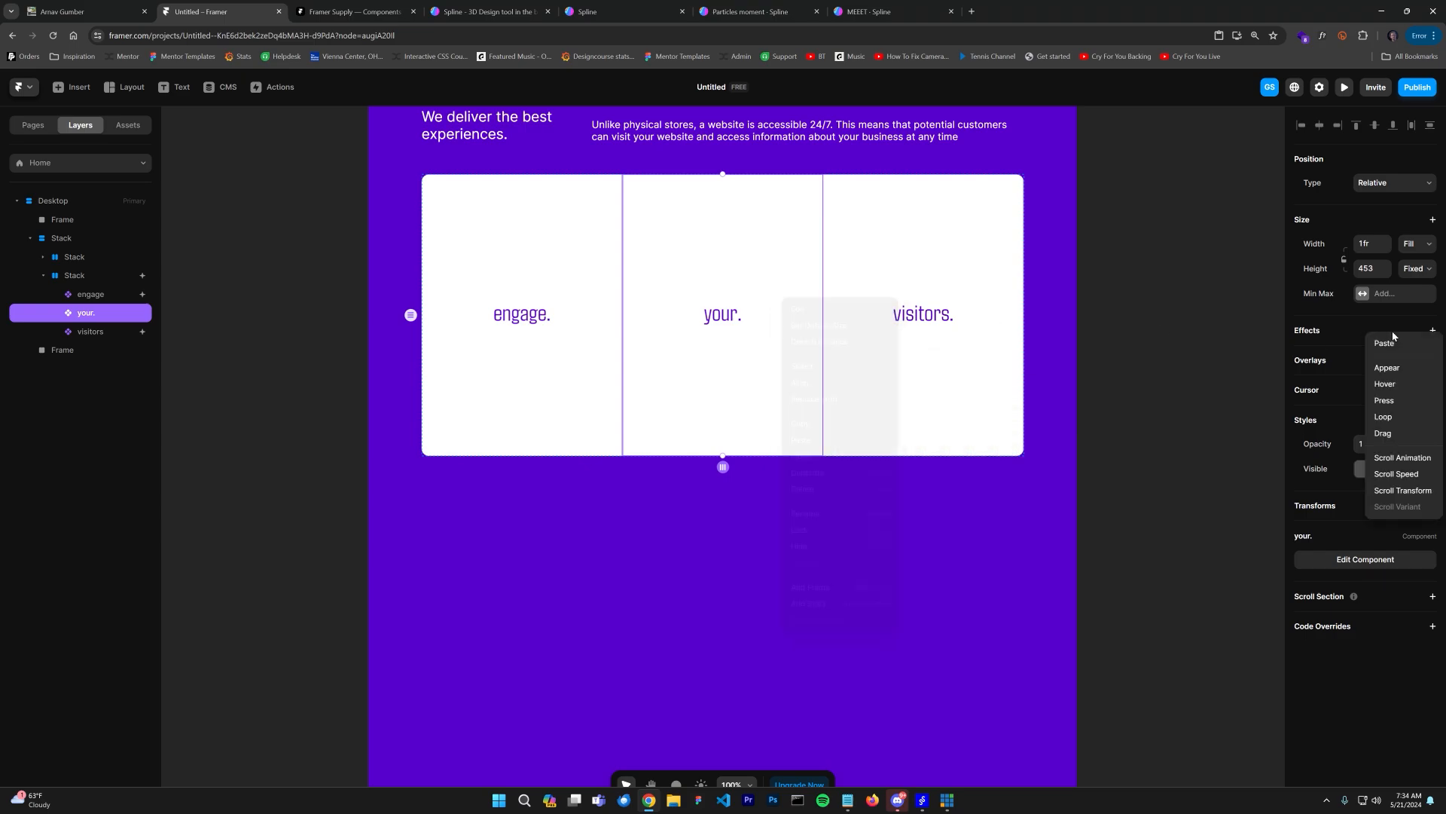
pyautogui.click(1378, 350)
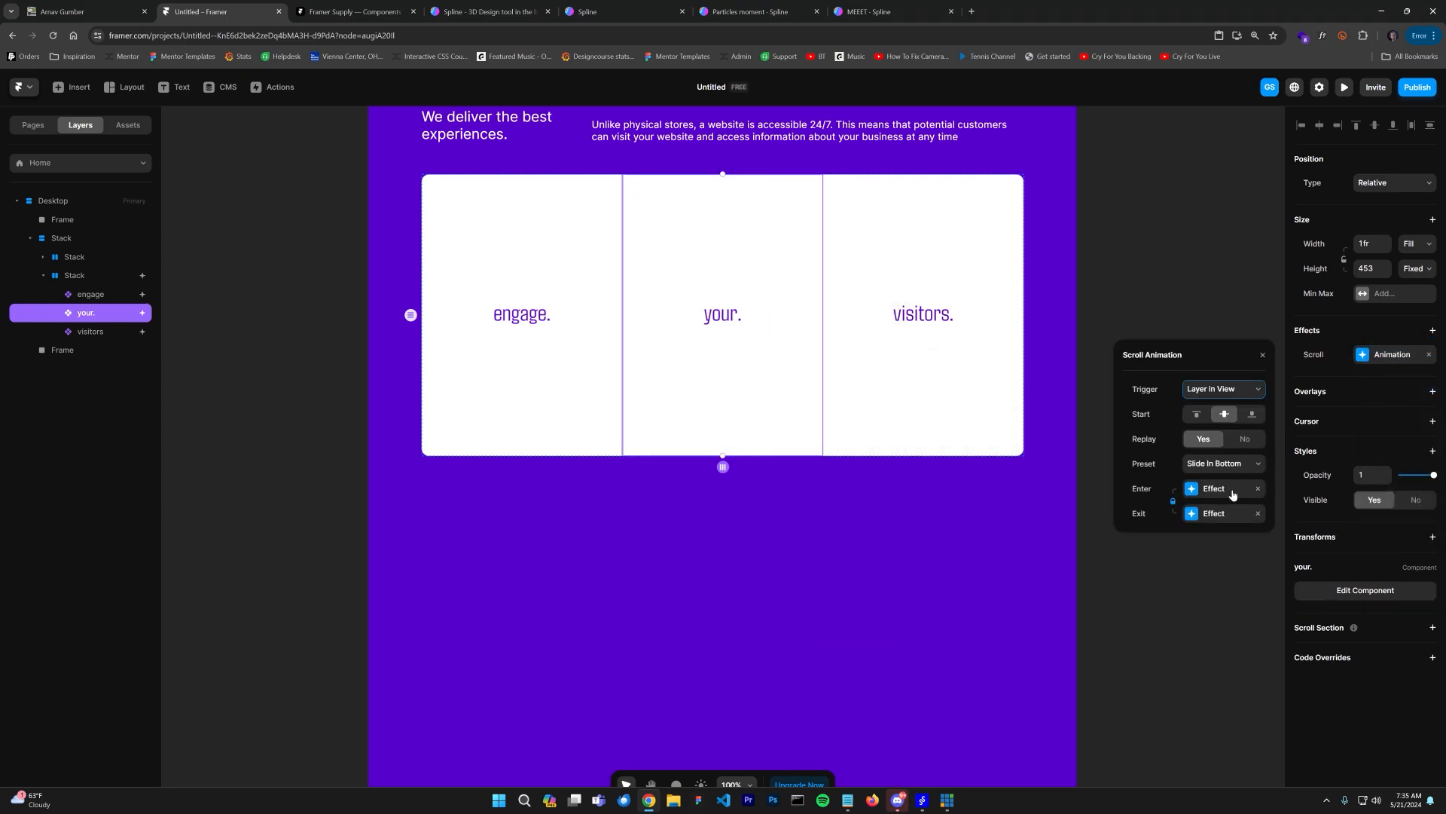
# Step: Set the your card's enter transition to Ease with time 0.6 and delay 0.1
pyautogui.click(1232, 494)
pyautogui.click(1210, 518)
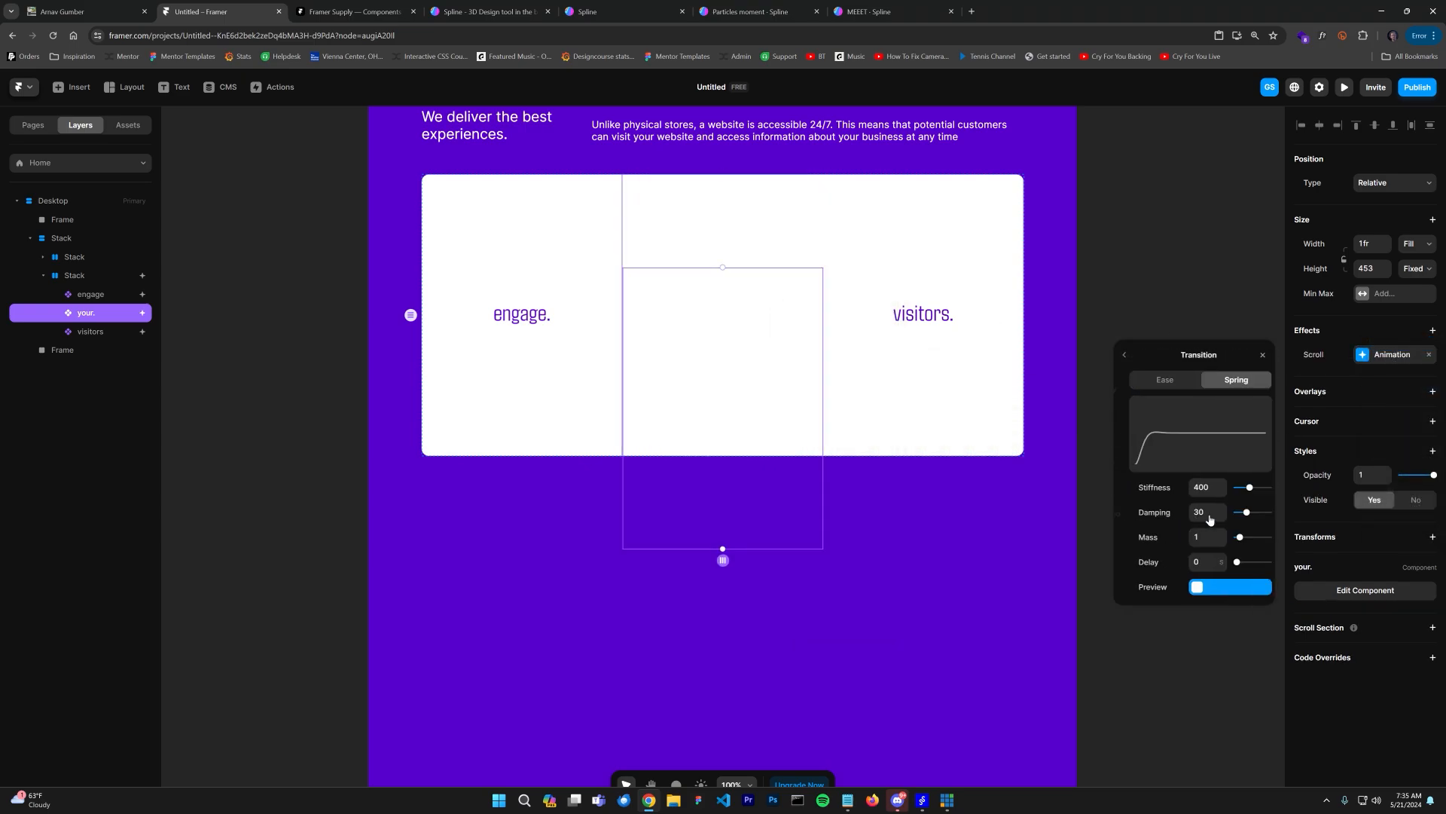
pyautogui.click(1151, 380)
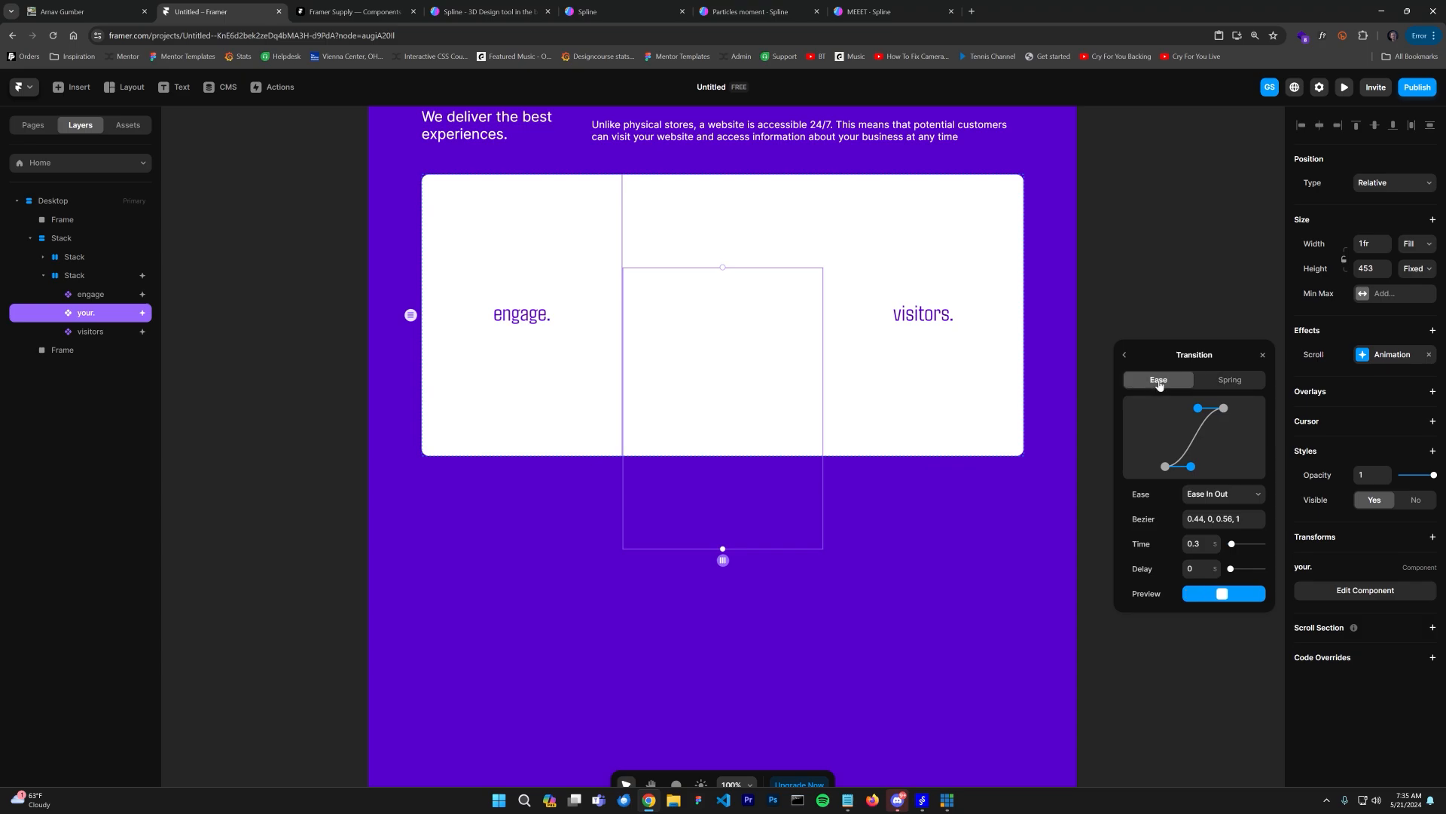
pyautogui.click(1202, 567)
# Step: Copy the your card's scroll animation effect
pyautogui.rightClick(1369, 336)
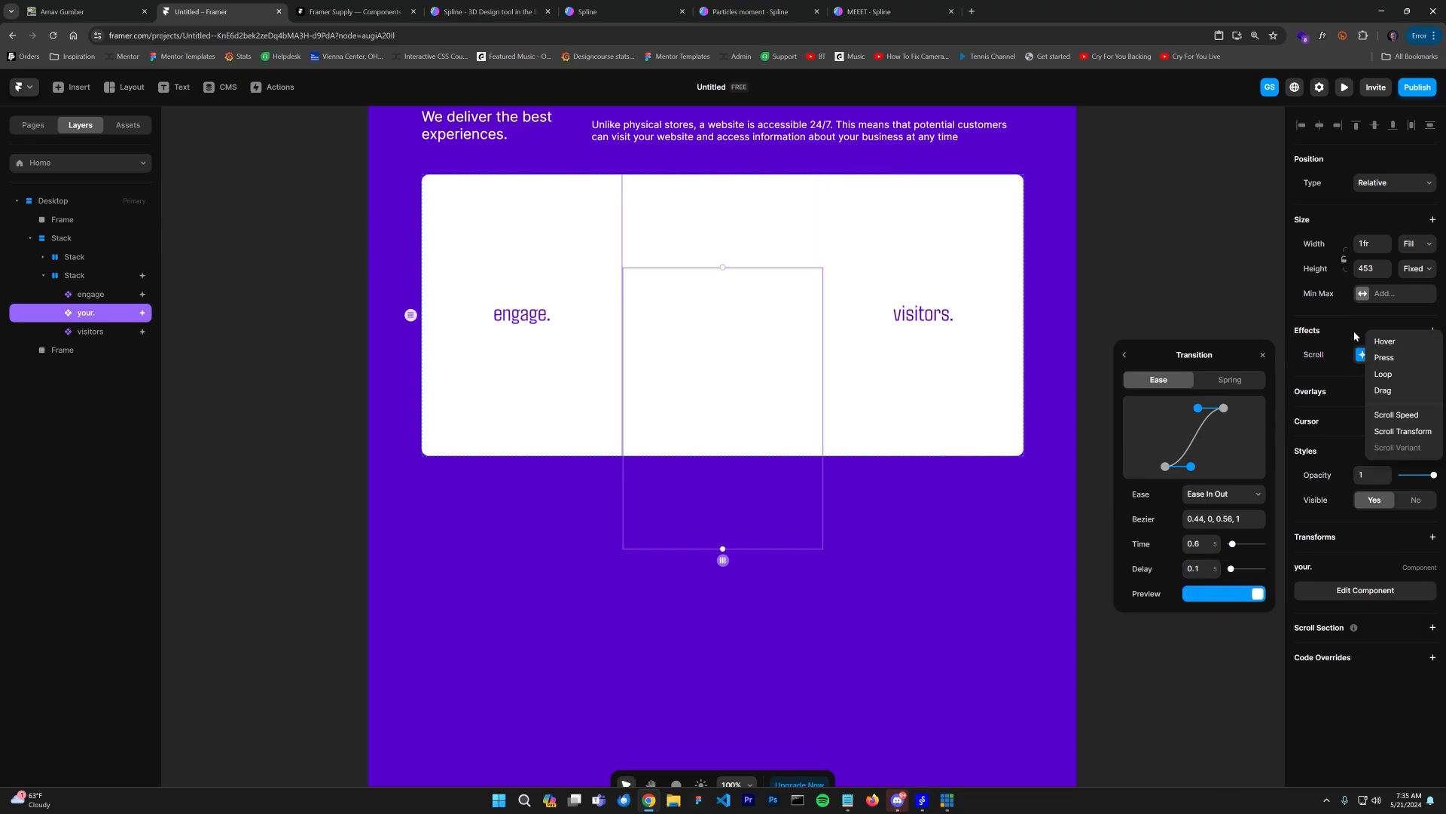
pyautogui.rightClick(1392, 356)
pyautogui.click(1393, 366)
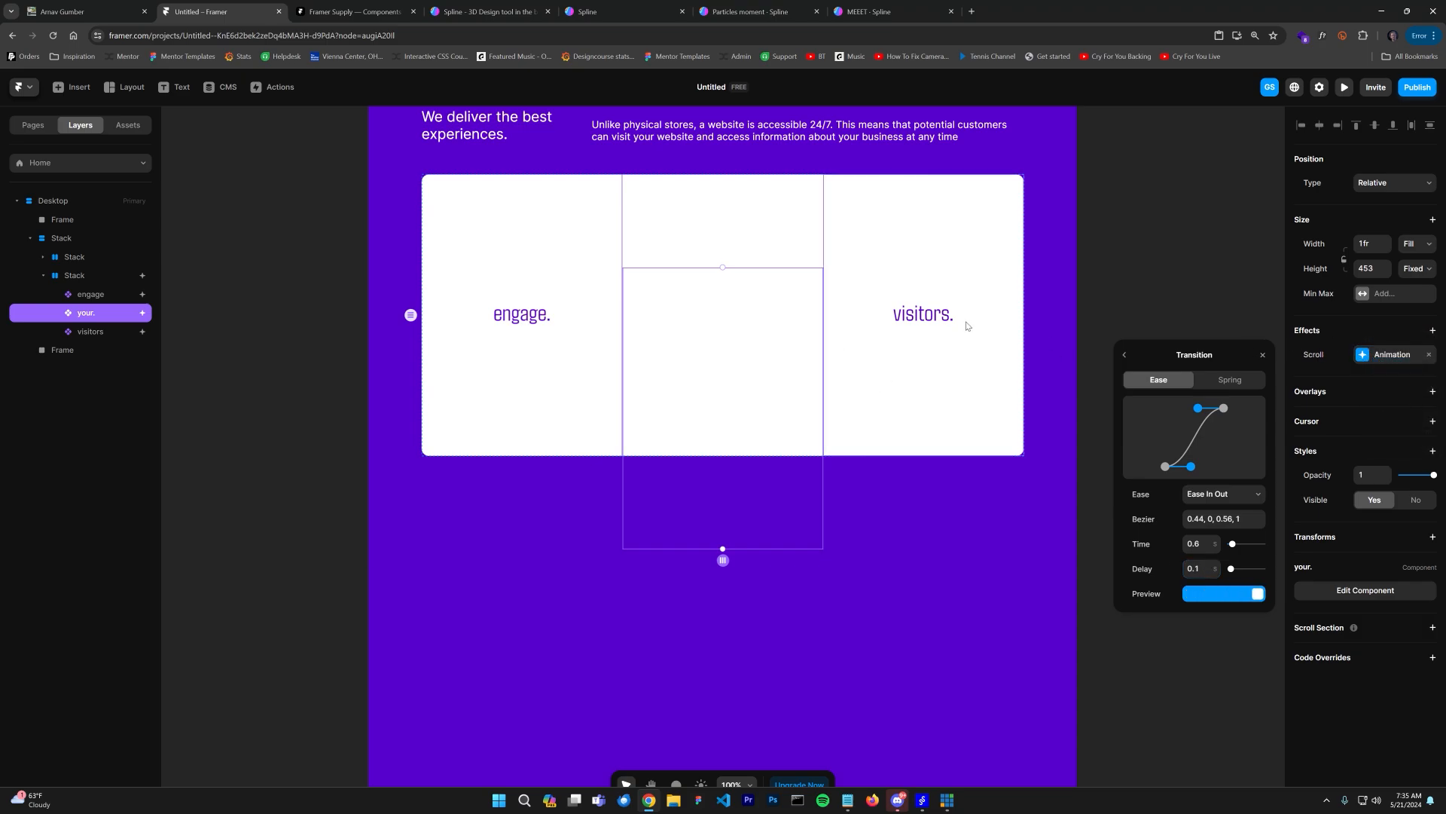
# Step: Replace the visitors card's scroll animation with a pasted copy of the engage card's animation
pyautogui.click(897, 325)
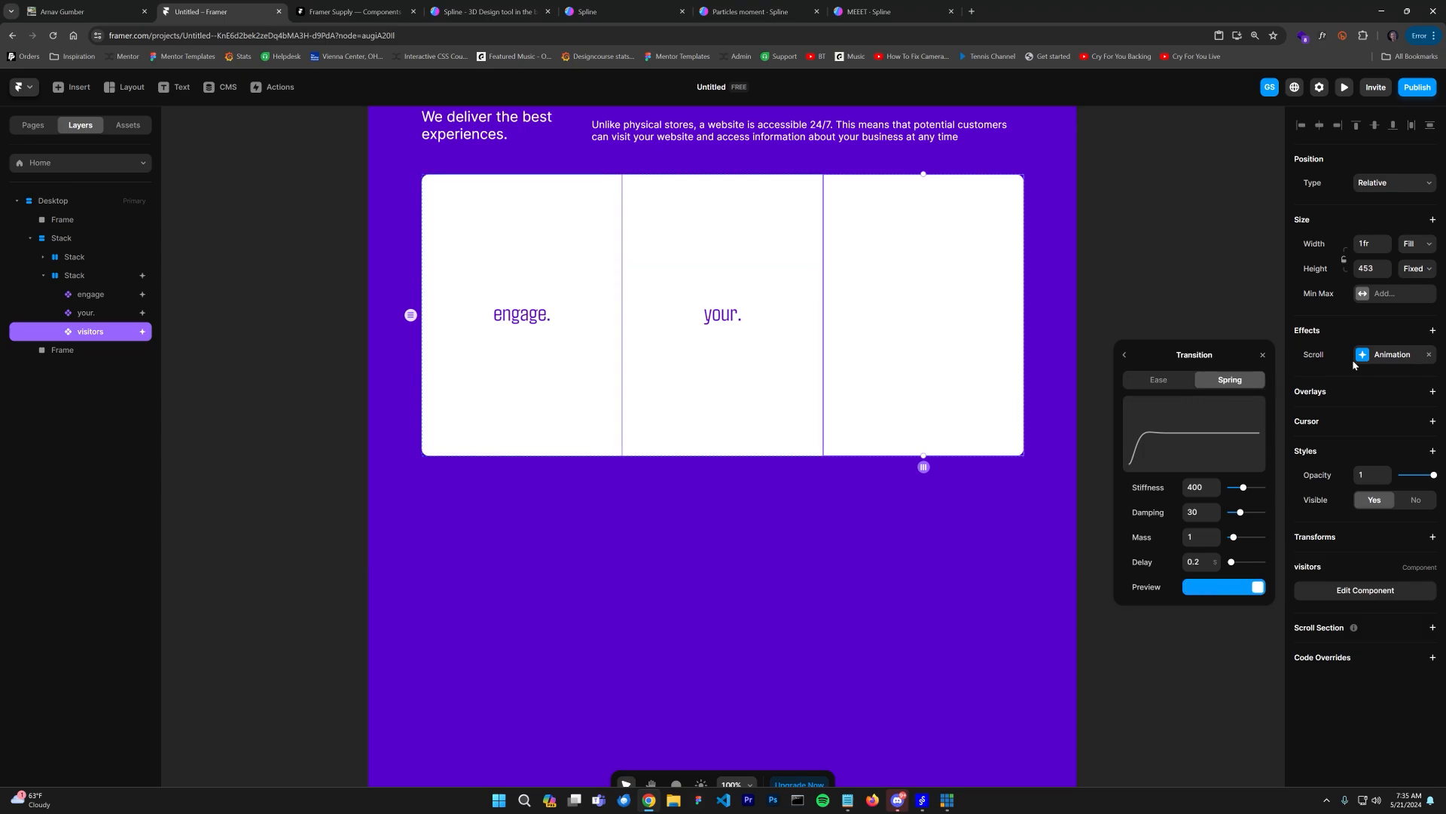
pyautogui.click(1426, 355)
pyautogui.rightClick(1334, 325)
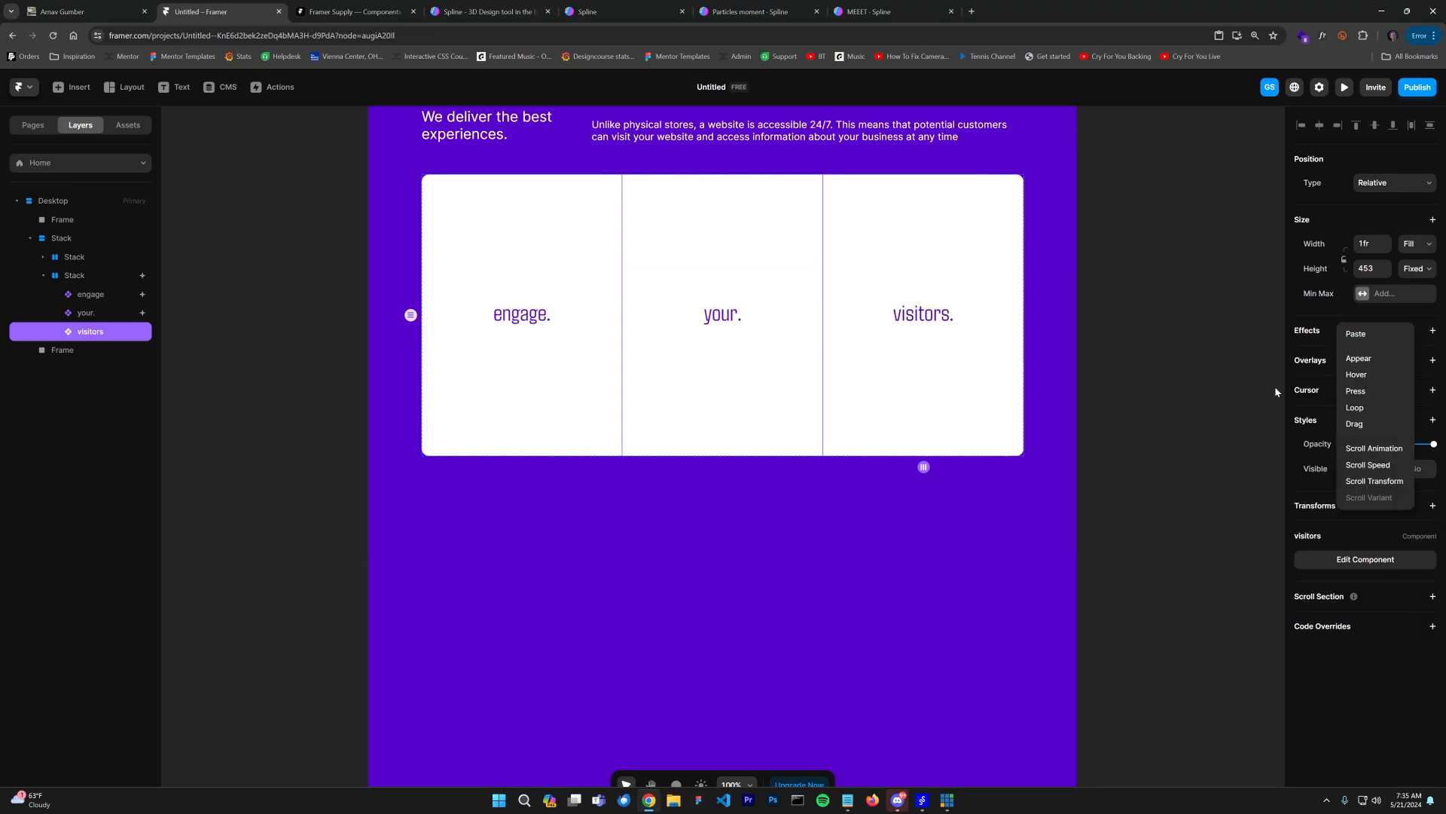
pyautogui.click(1360, 336)
# Step: Set the visitors card's enter transition delay to 0.2
pyautogui.click(1381, 355)
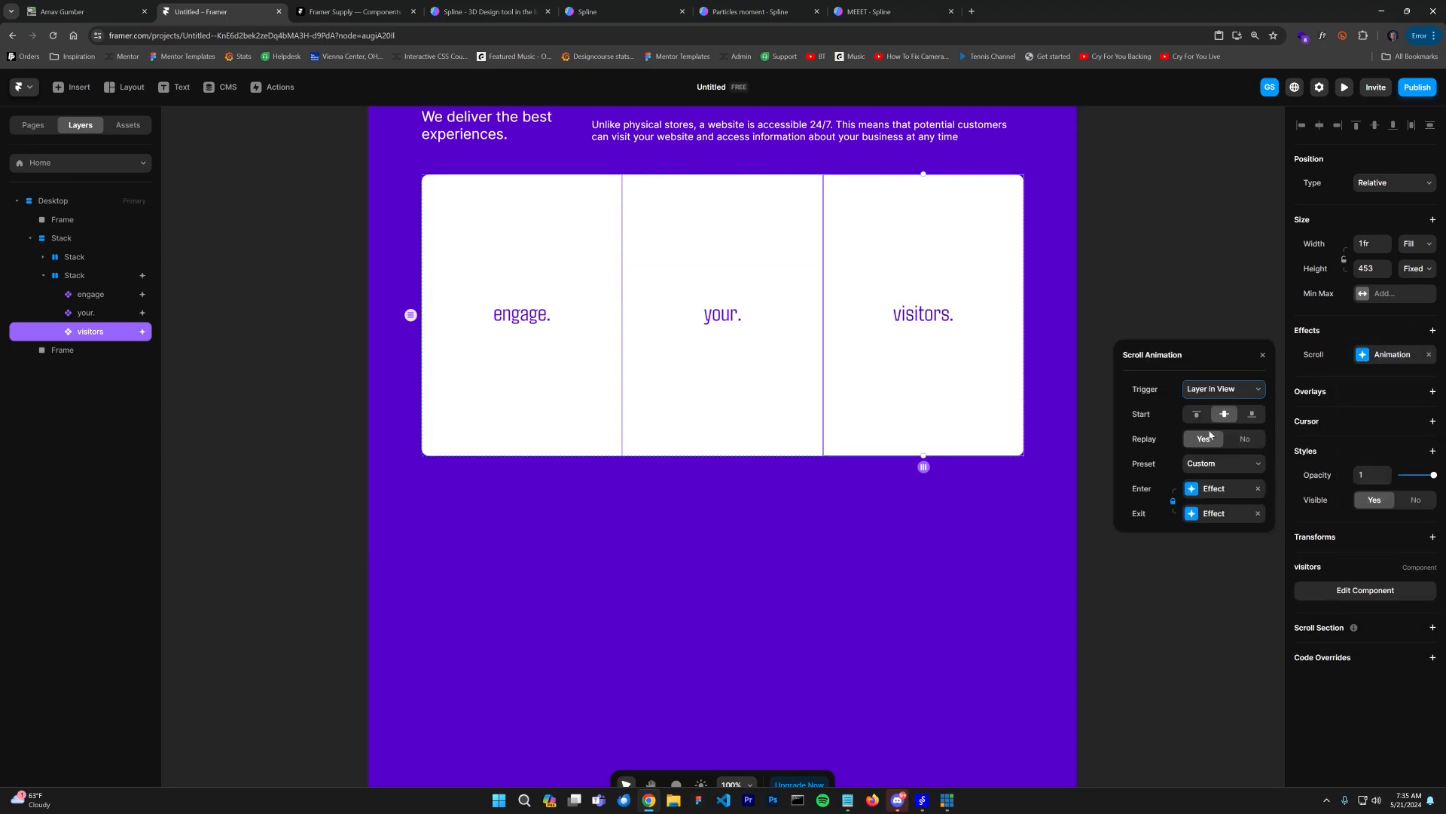
pyautogui.click(1220, 491)
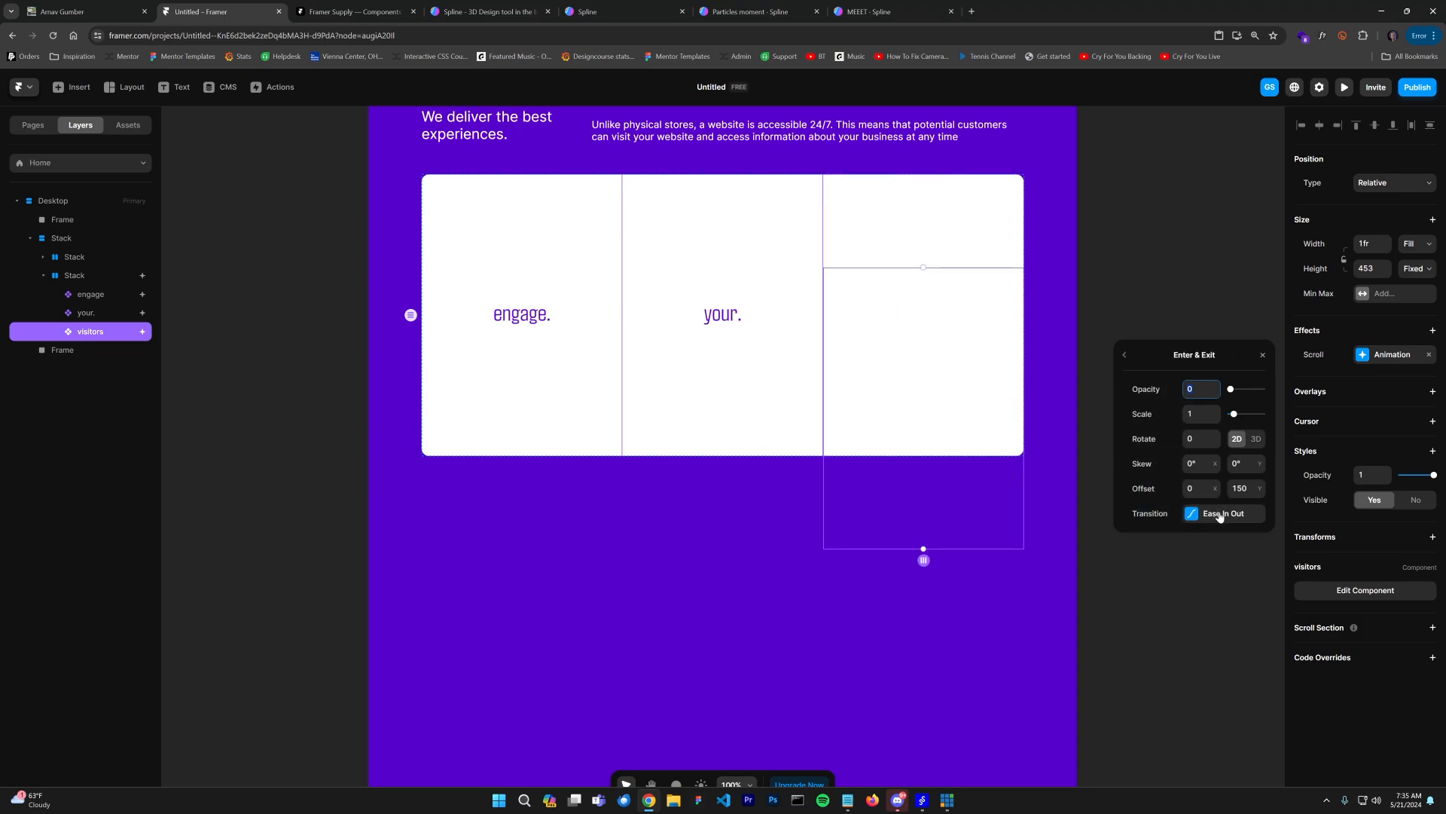
pyautogui.click(1219, 514)
pyautogui.click(1195, 567)
pyautogui.write('0.2')
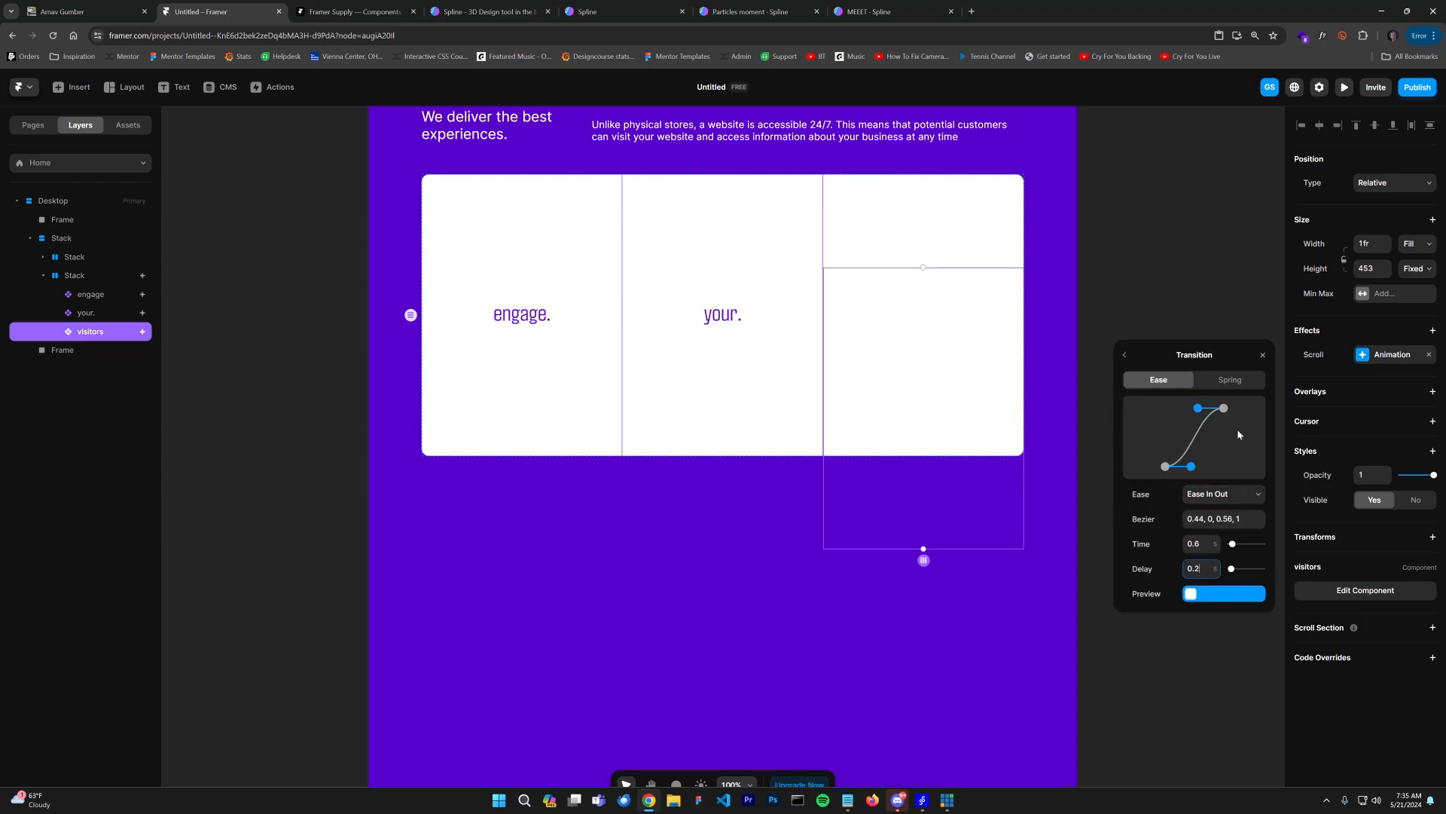
# Step: Preview the page and scroll down to check the cards' staggered entrance
pyautogui.click(1344, 86)
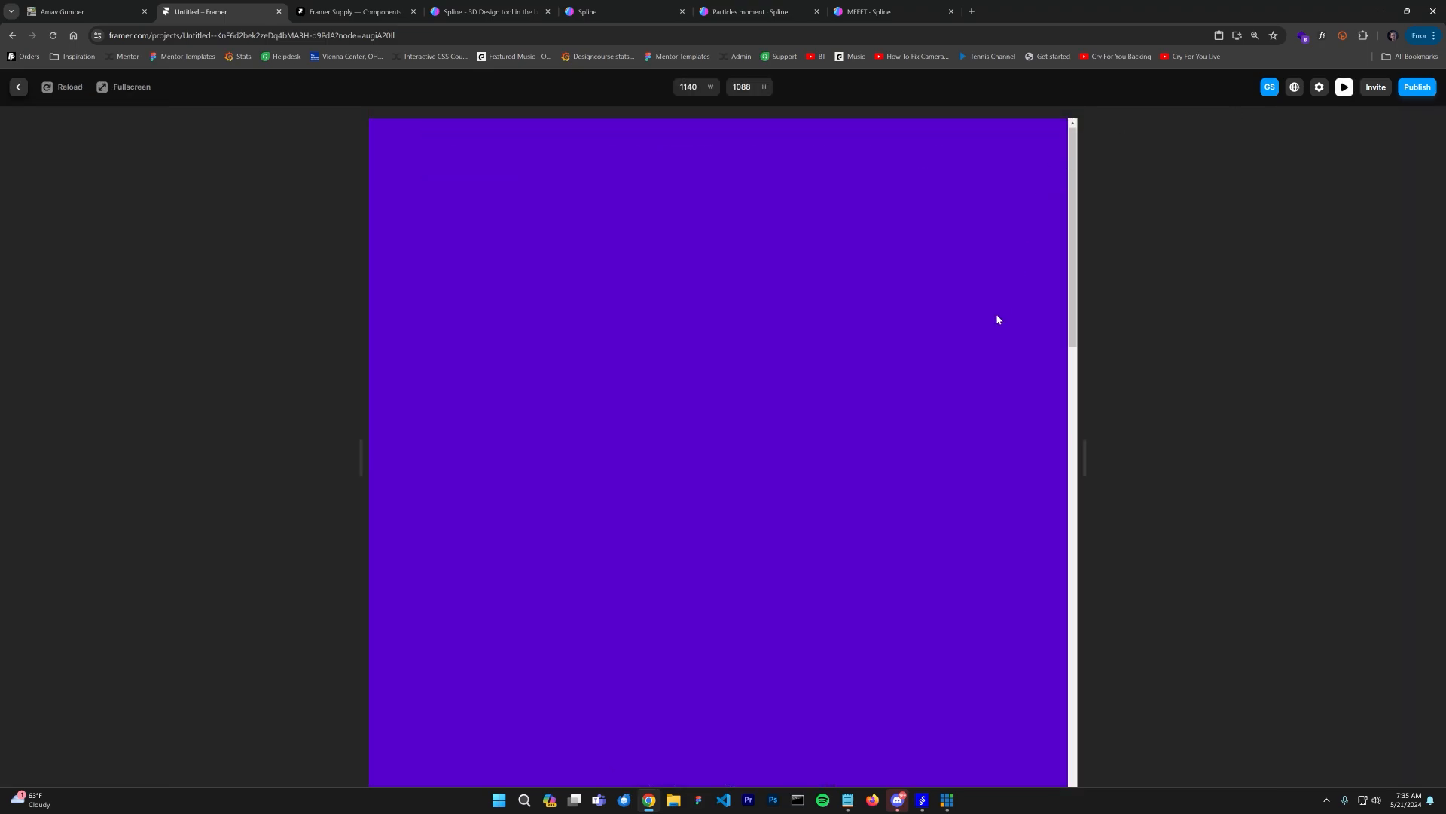
pyautogui.scroll(-8, 986, 339)
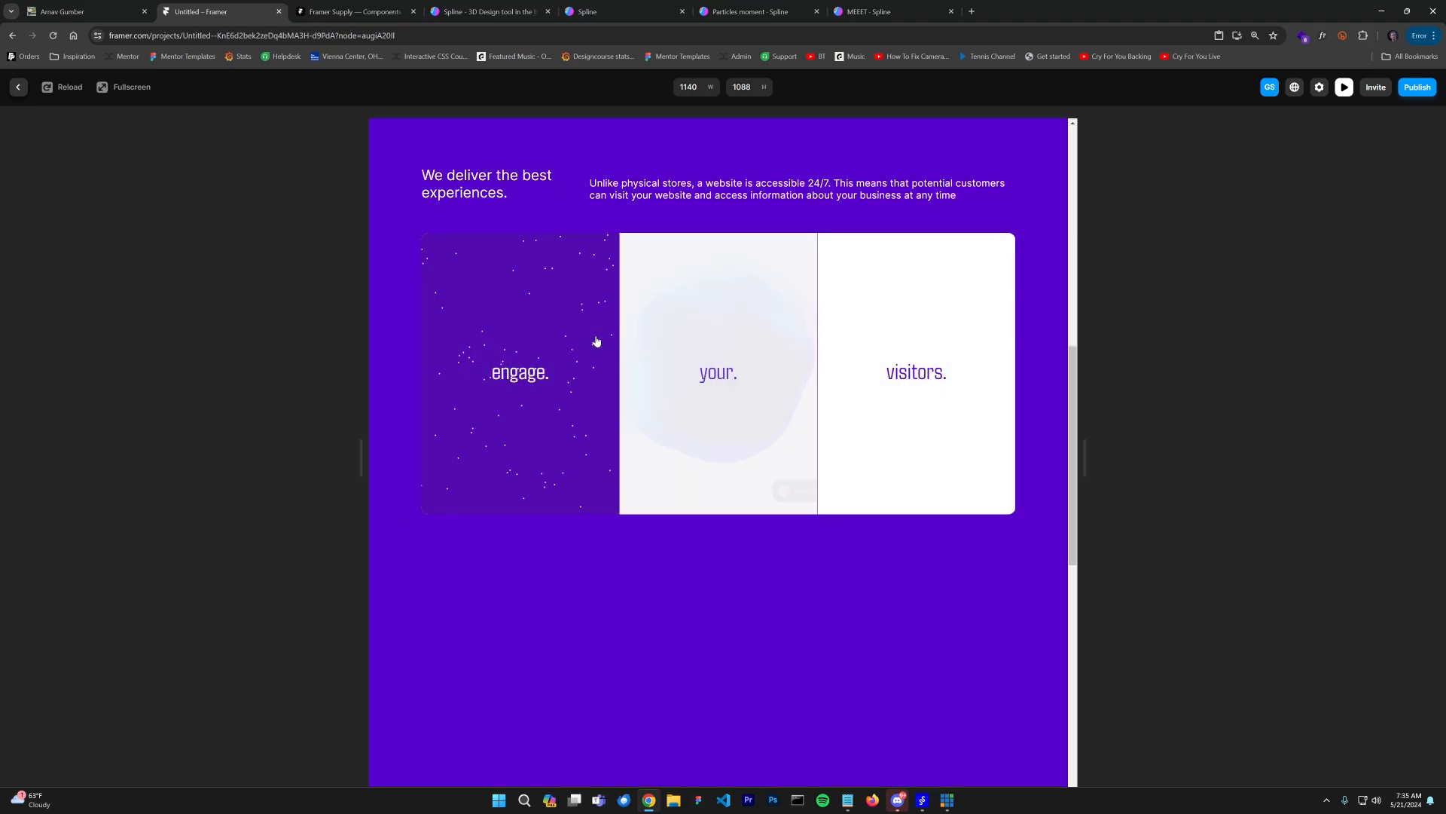
pyautogui.click(19, 87)
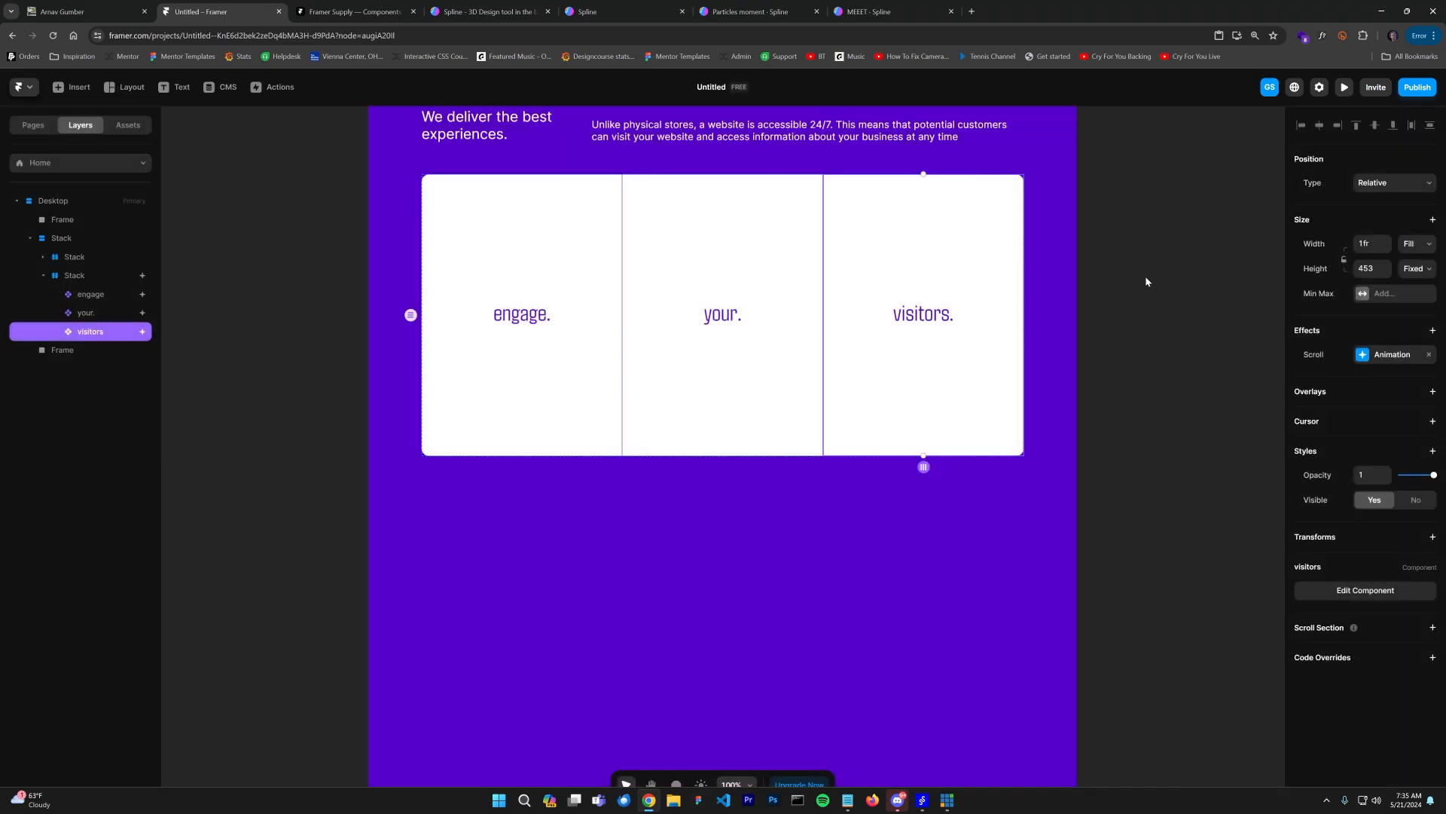
pyautogui.click(1145, 281)
pyautogui.scroll(3, 1163, 324)
pyautogui.hscroll(-2, 1164, 324)
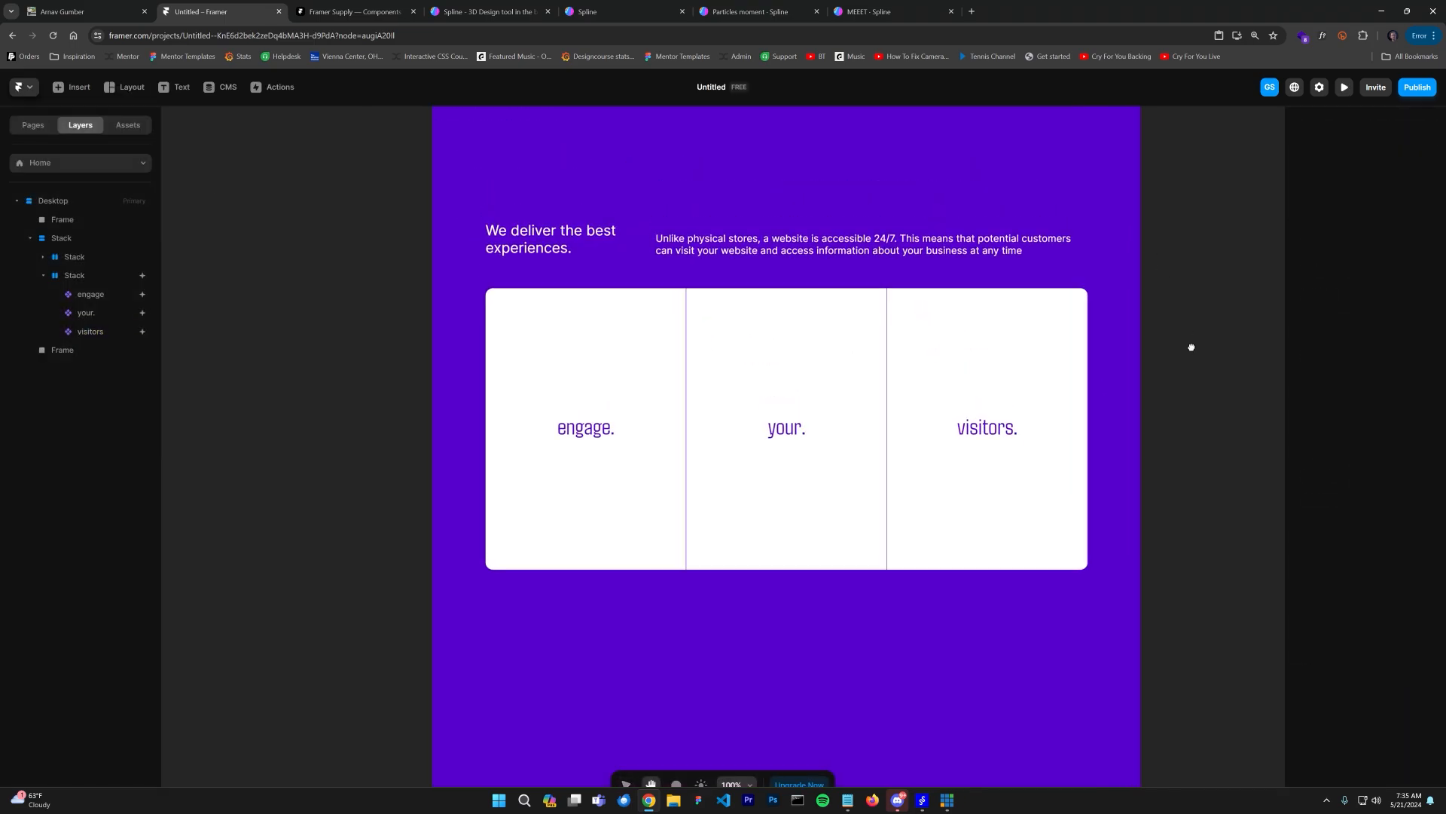
pyautogui.click(1032, 430)
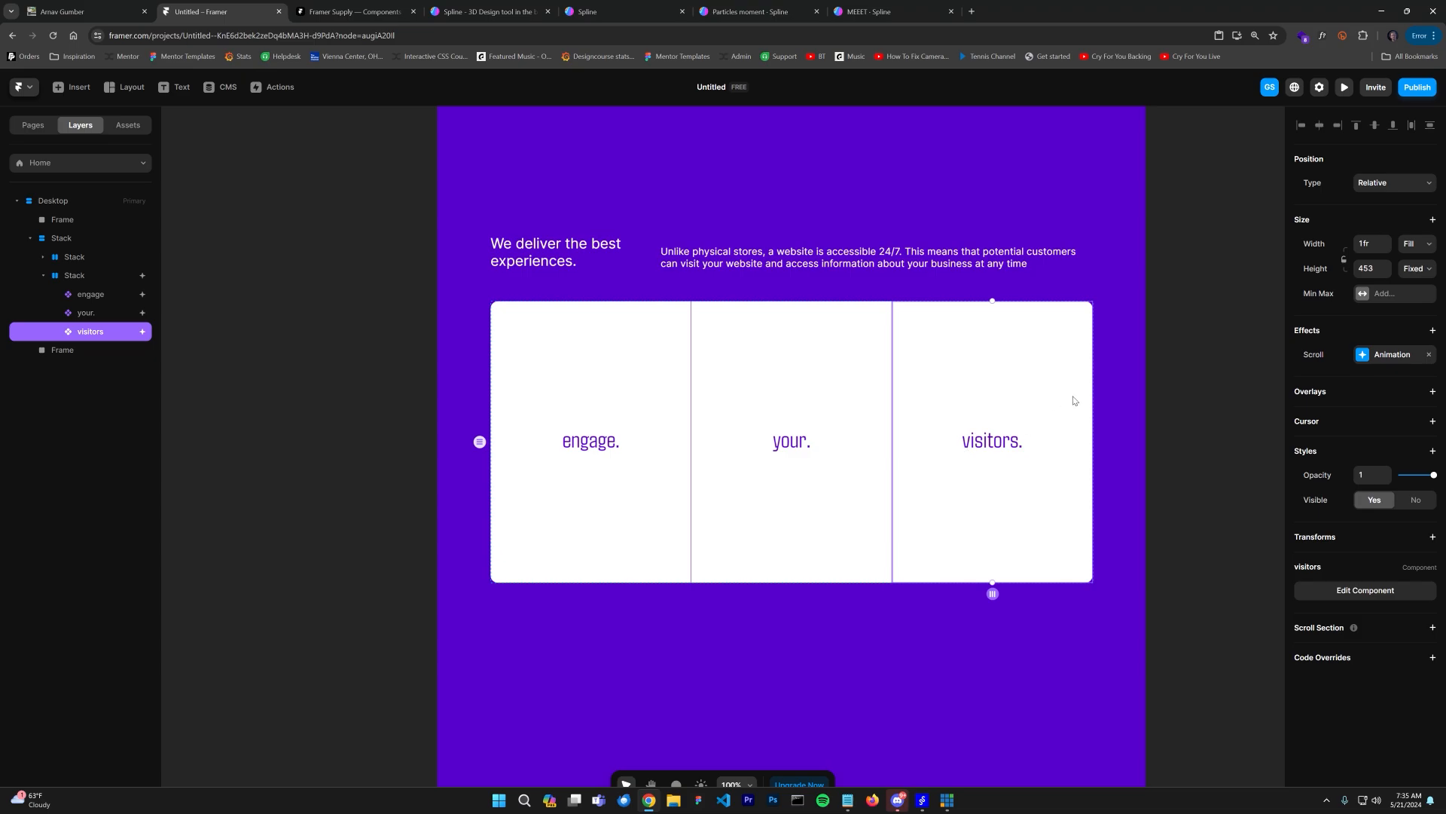
pyautogui.click(1217, 390)
pyautogui.scroll(-1, 1185, 419)
pyautogui.click(816, 416)
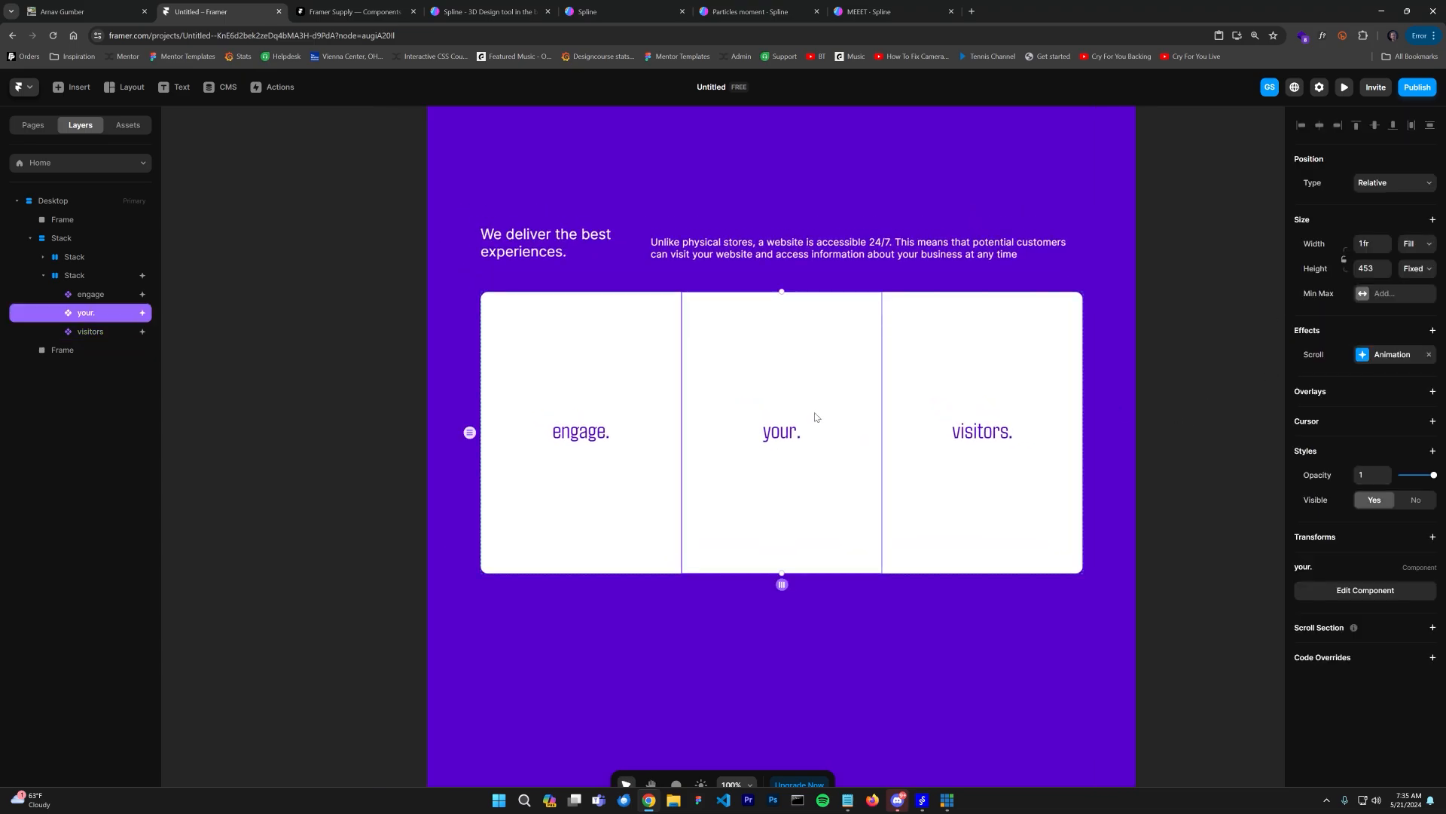
pyautogui.click(1344, 87)
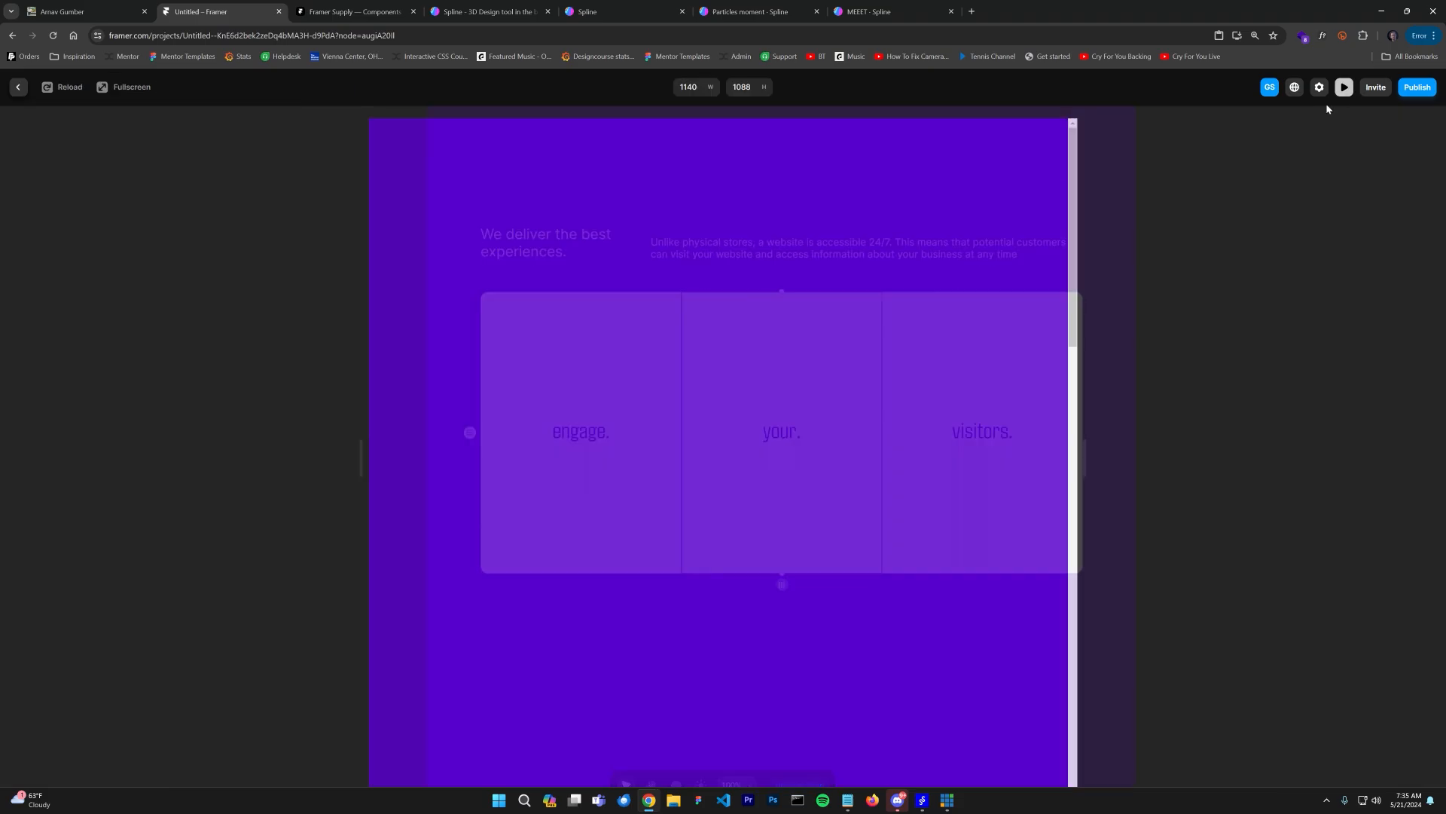
pyautogui.click(15, 87)
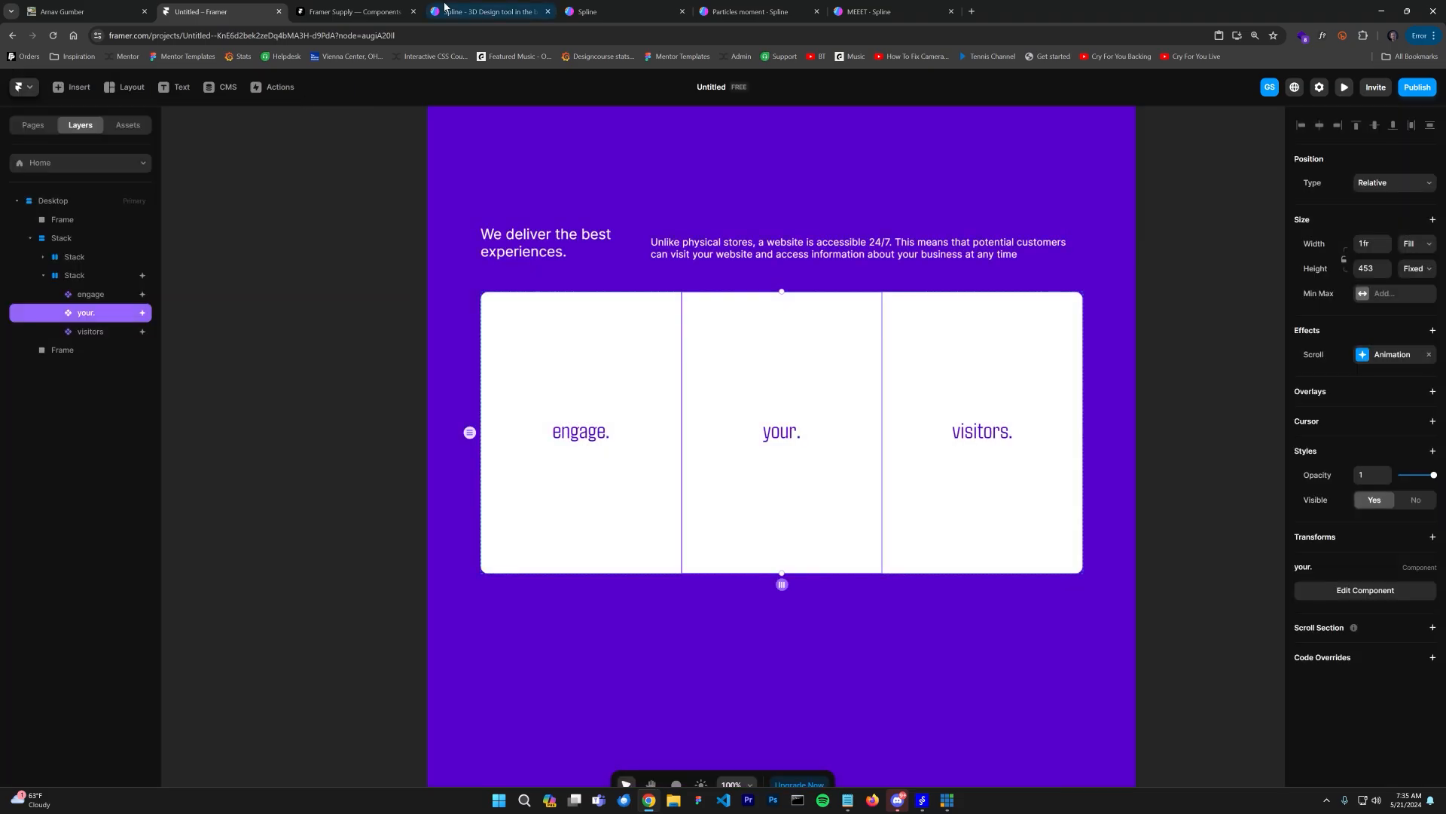
# Step: Open a new browser tab and search for framer smooth scroll component
pyautogui.click(509, 35)
pyautogui.hotkey('ctrl', 't')
pyautogui.write('fra')
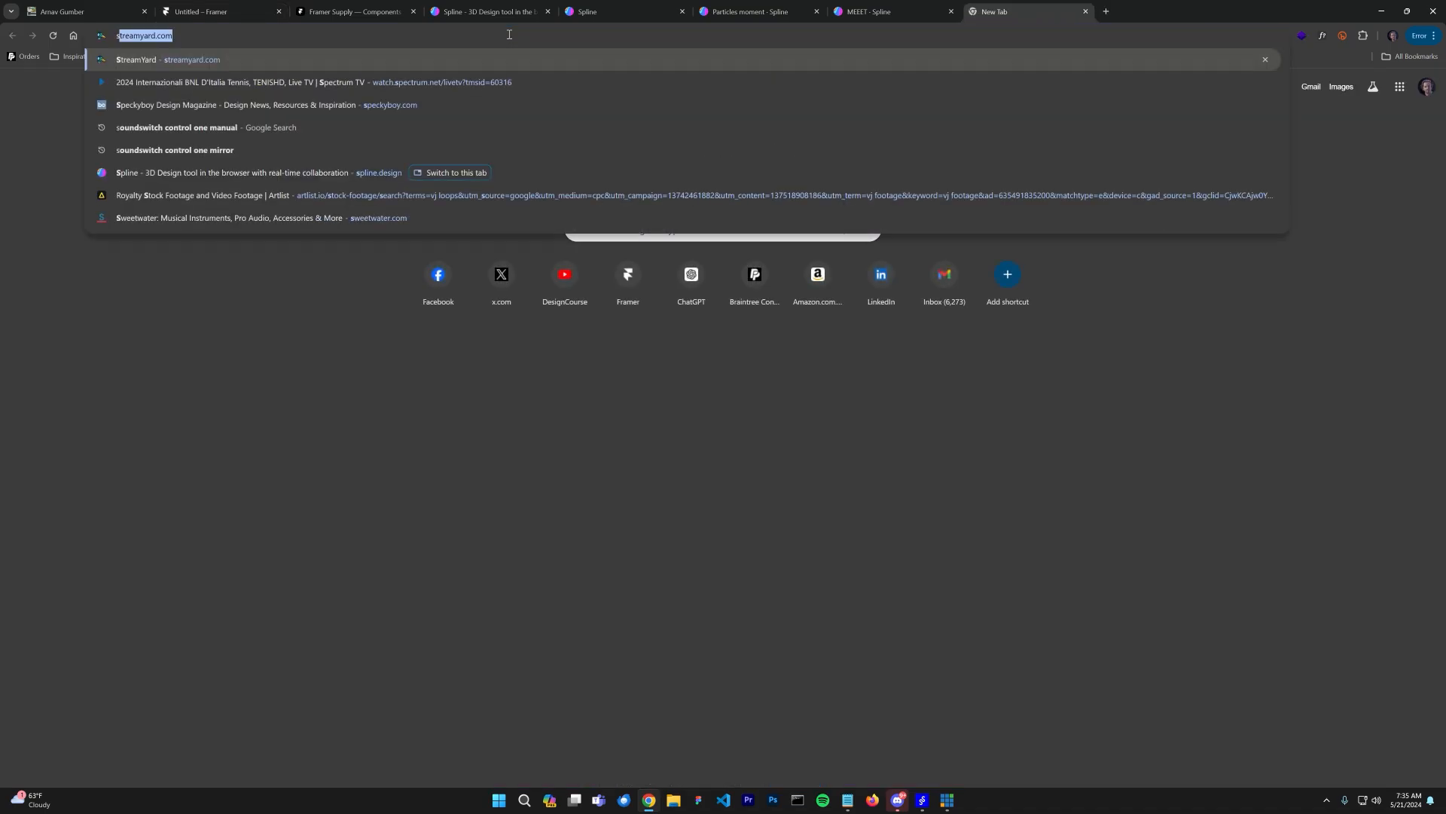
pyautogui.write('mer smooth scroll ')
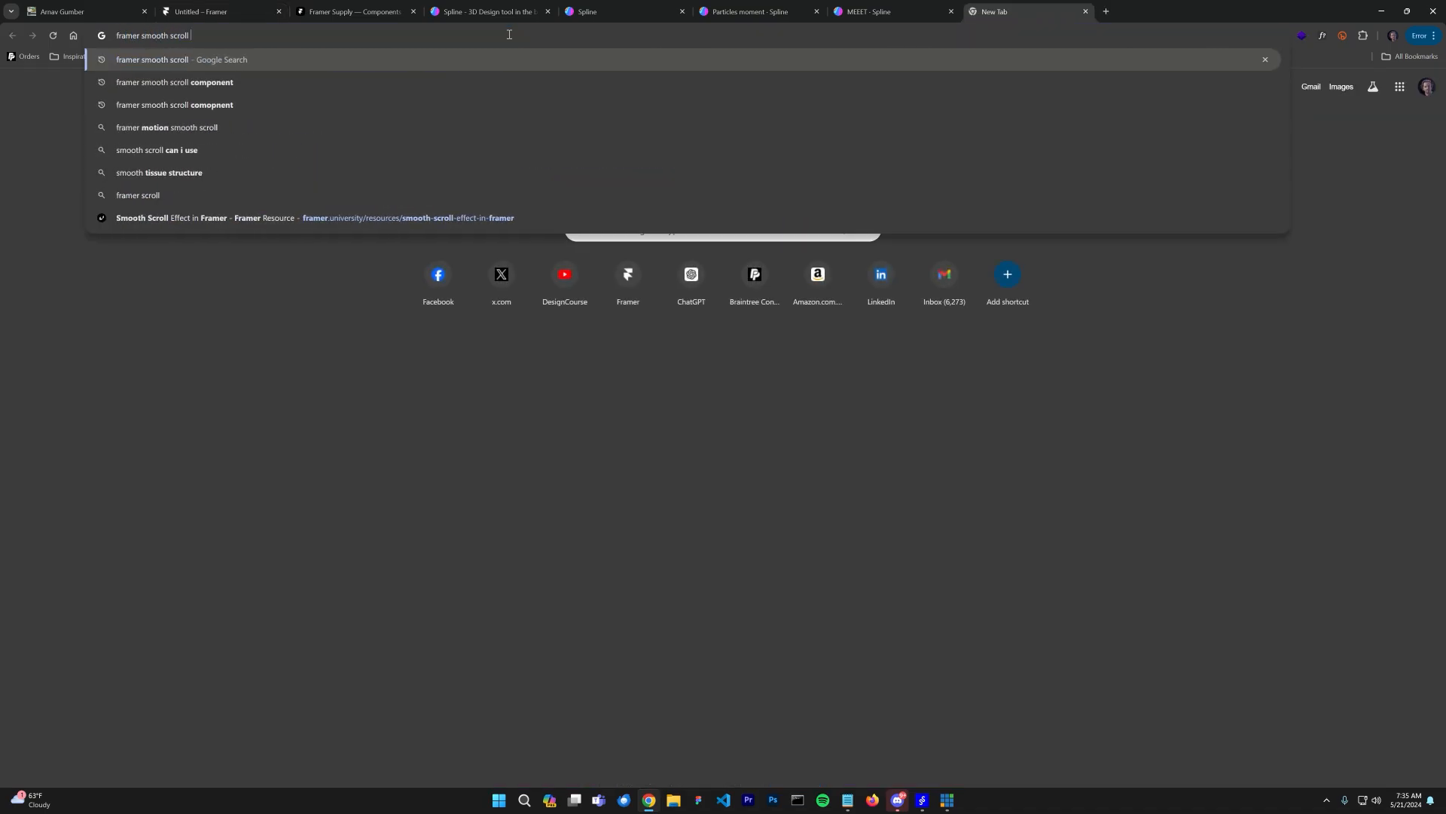
pyautogui.write('component')
pyautogui.press('Return')
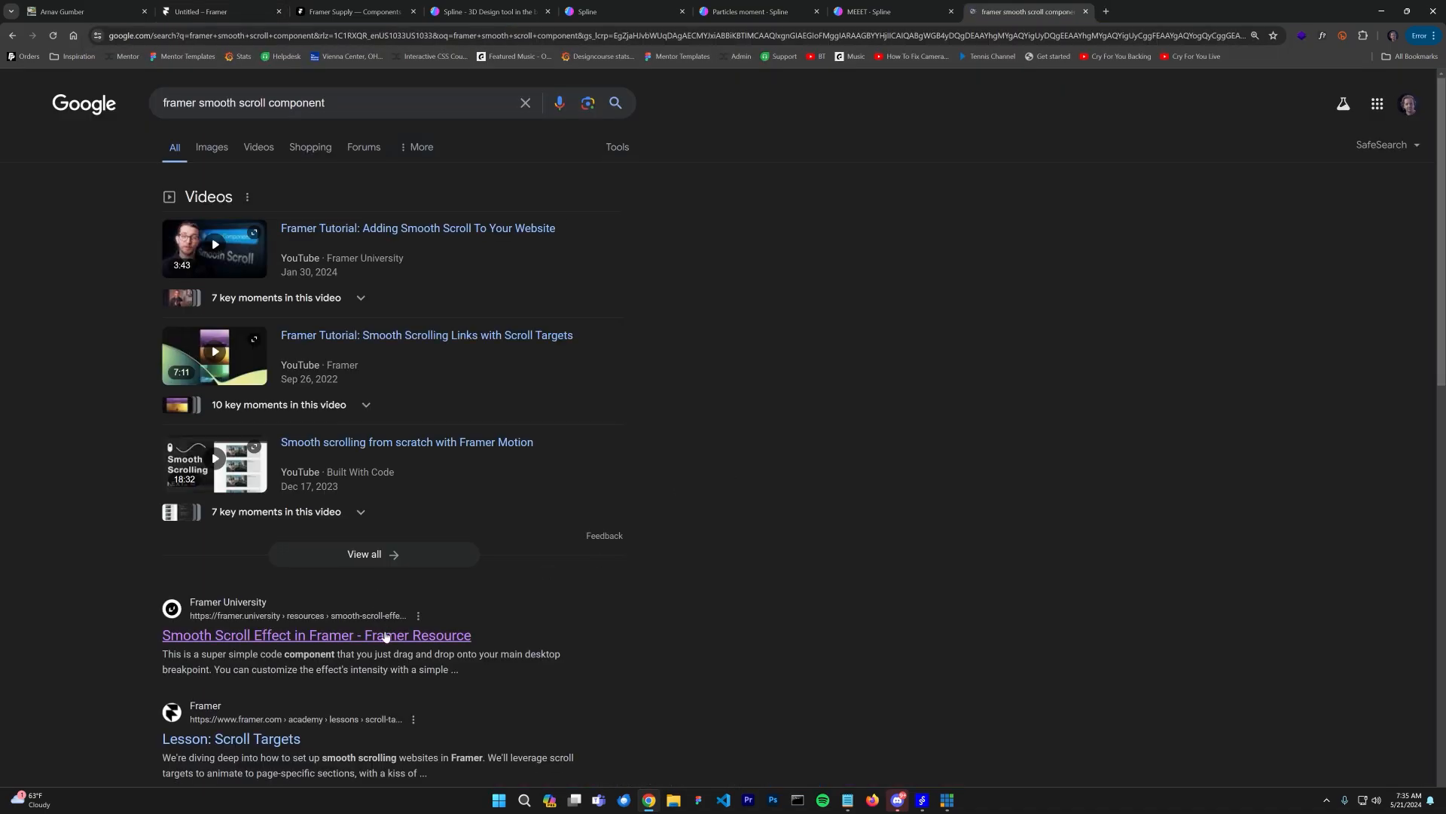
# Step: Open the Framer University Smooth Scroll resource, copy its component and close the tab
pyautogui.click(385, 636)
pyautogui.scroll(-3, 767, 504)
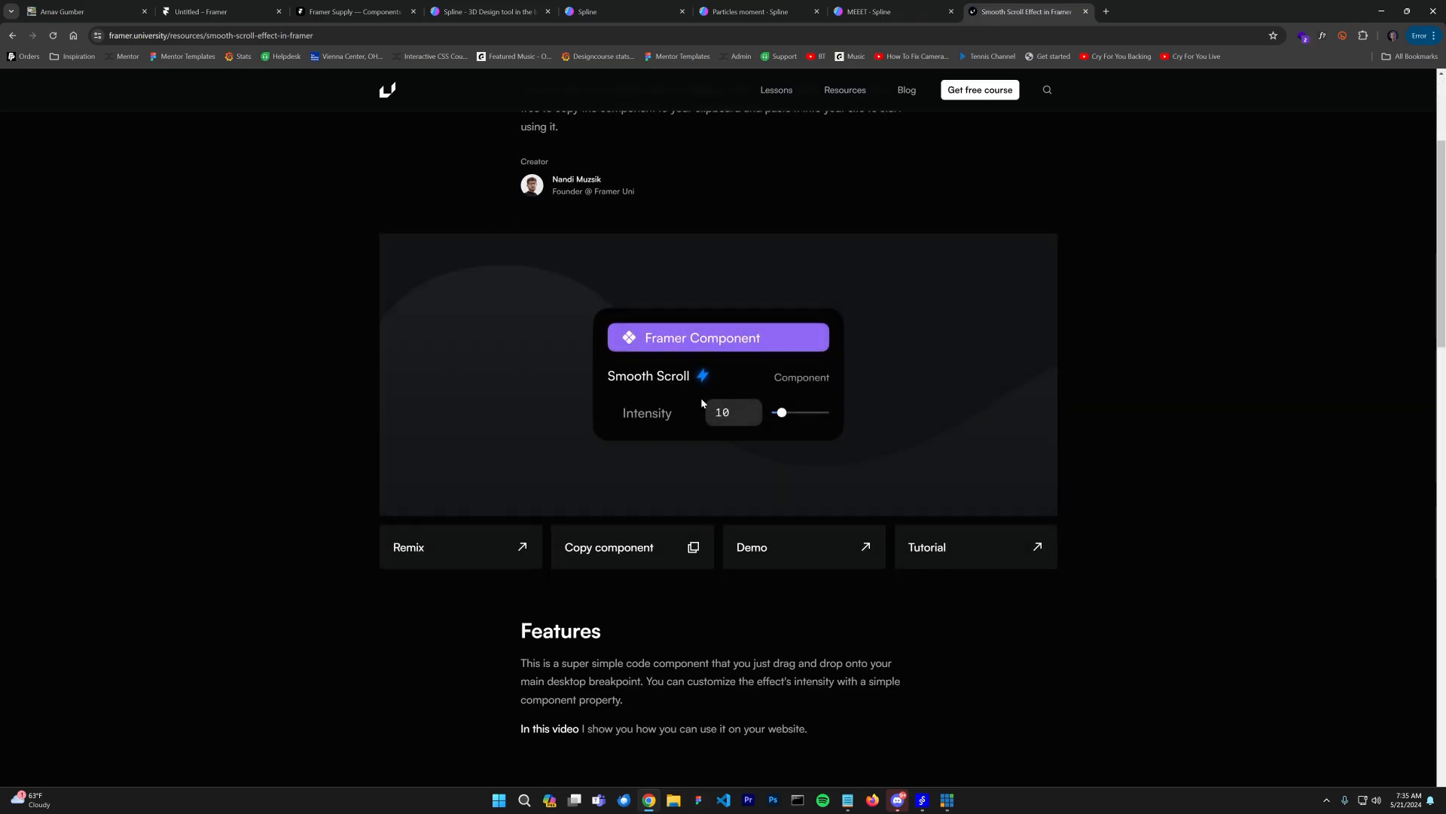
pyautogui.click(693, 547)
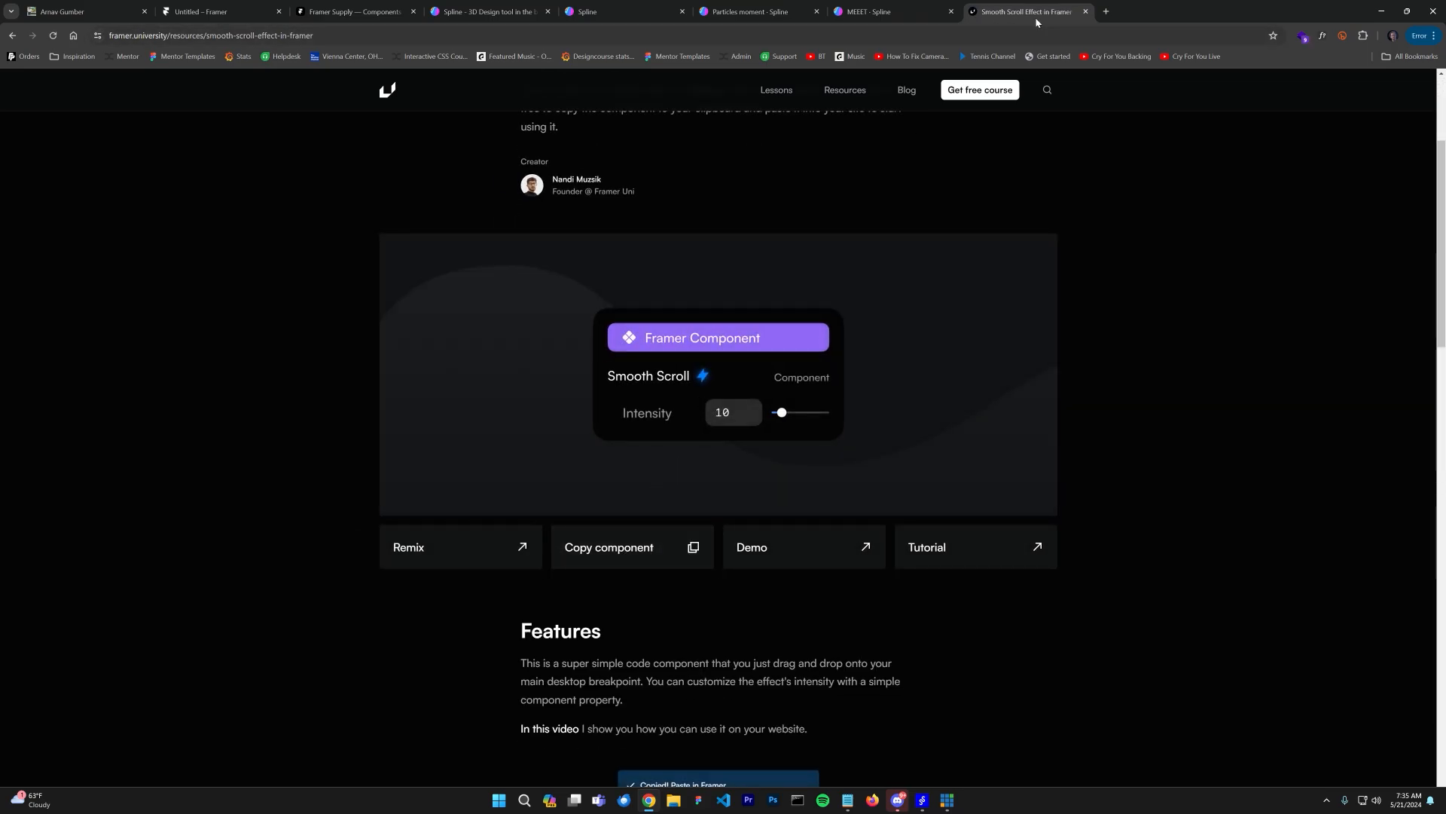
pyautogui.click(1086, 12)
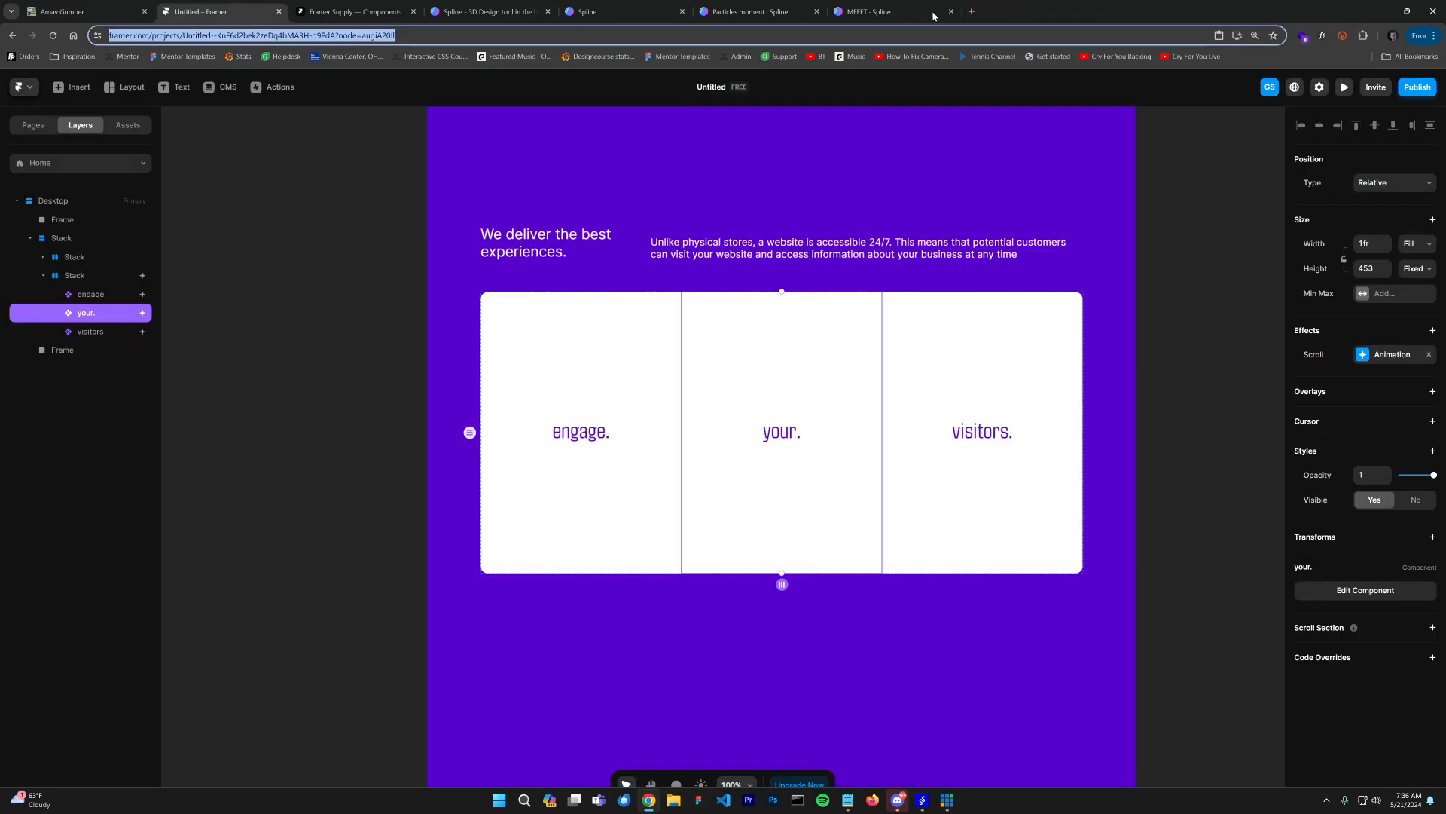
# Step: Paste the Smooth Scroll component into the Desktop breakpoint and move it to the top of the layer list
pyautogui.click(59, 204)
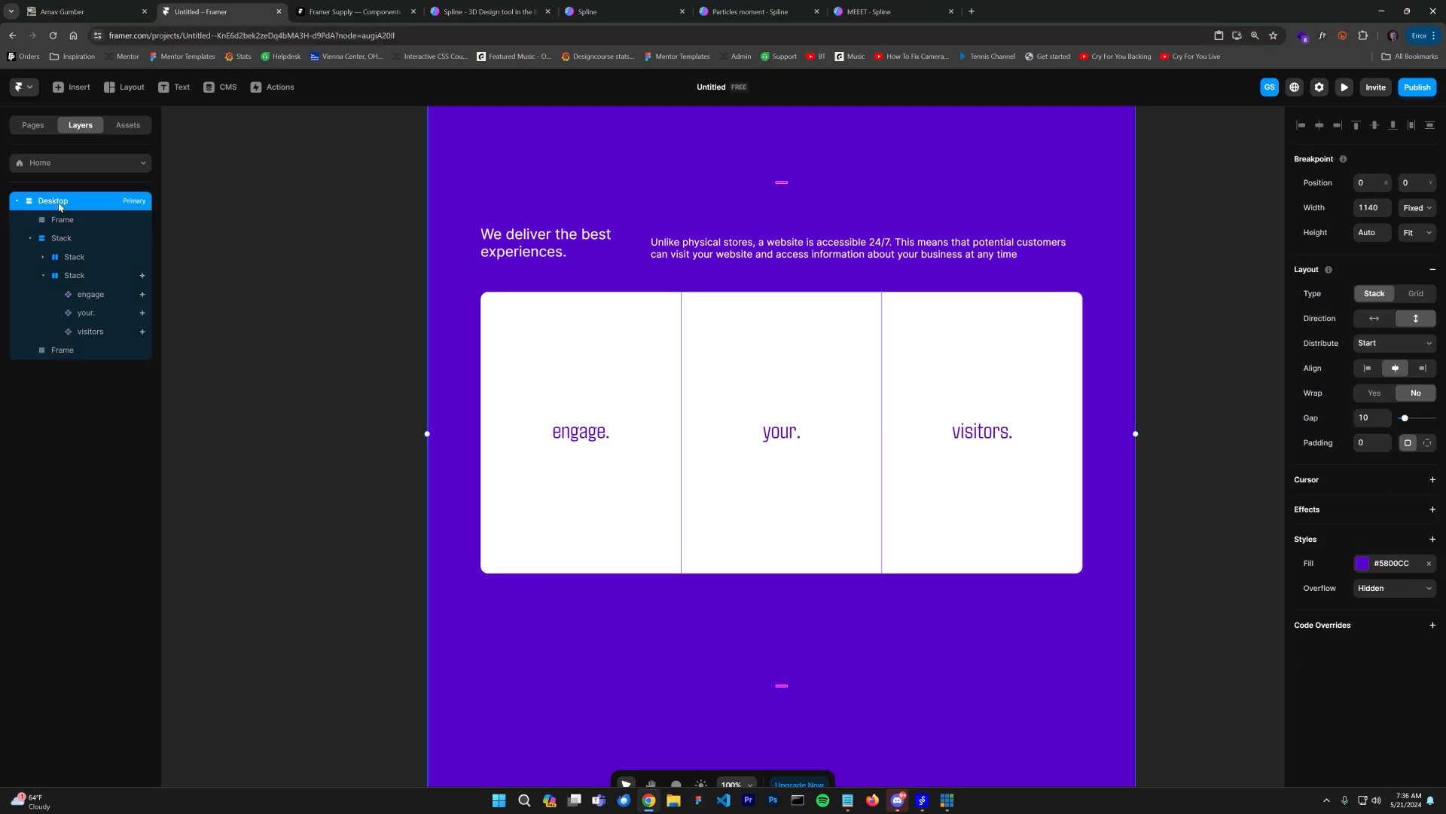
pyautogui.hotkey('ctrl', 'v')
pyautogui.click(88, 202)
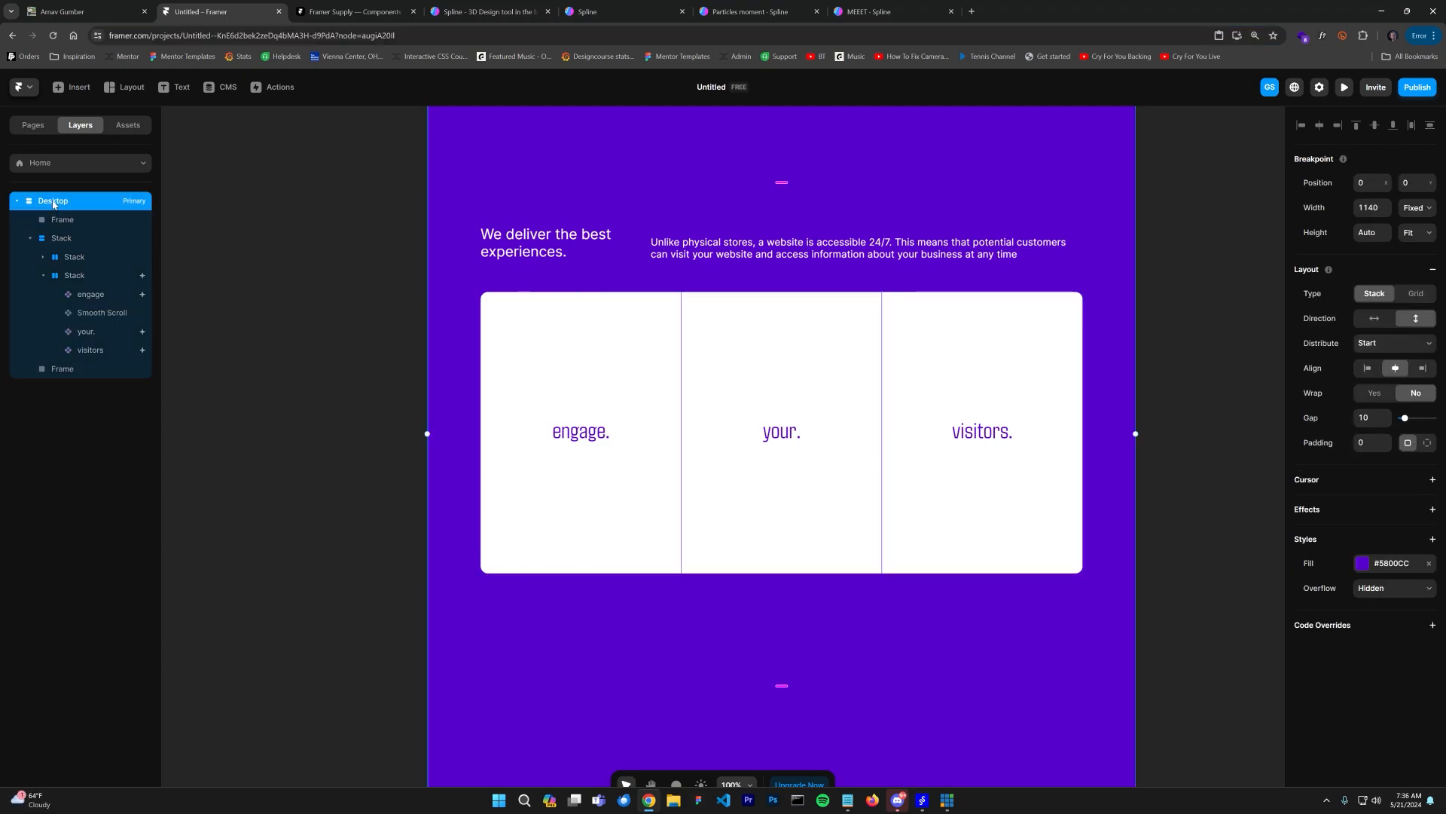
pyautogui.click(69, 370)
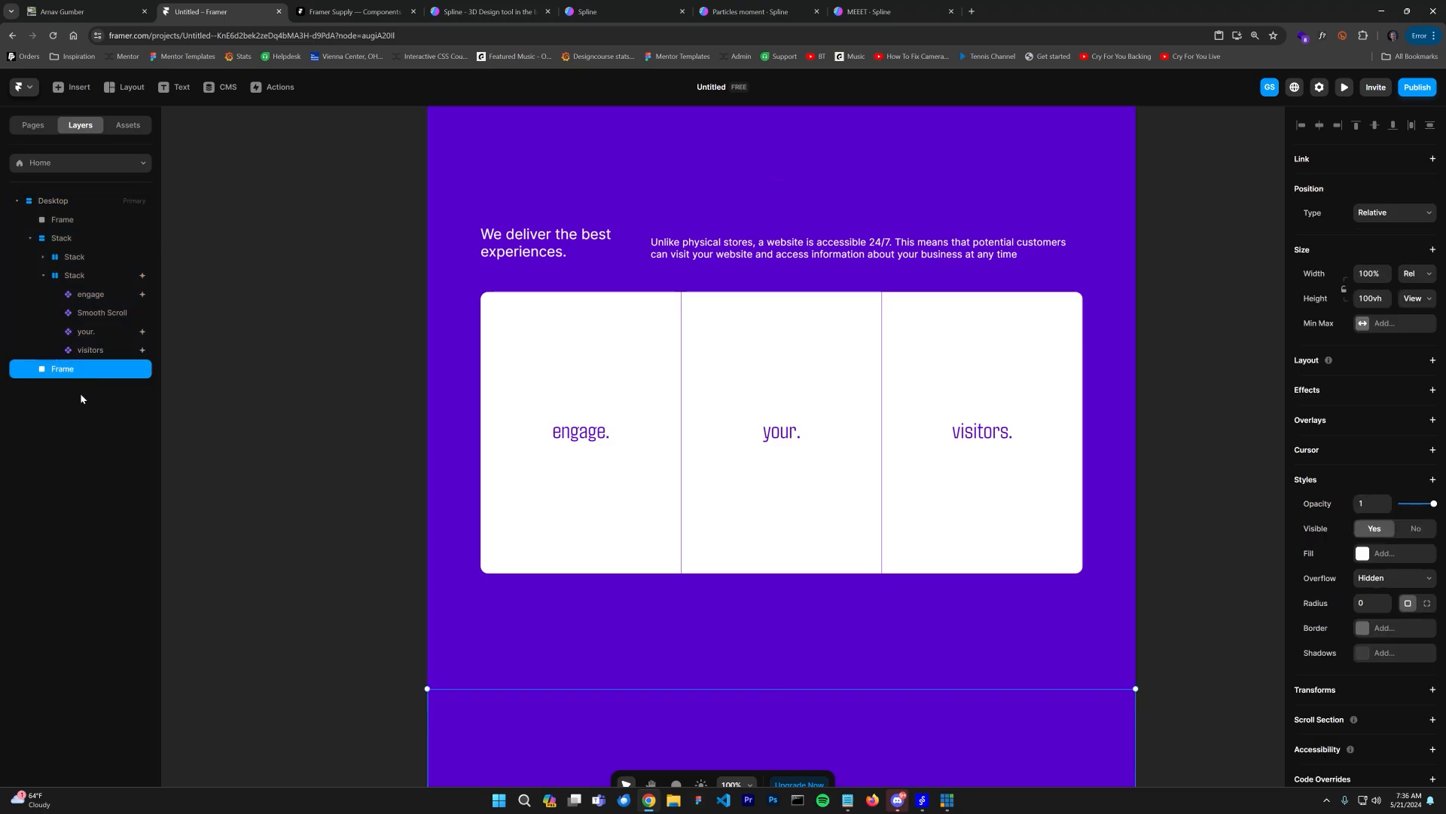
pyautogui.click(88, 427)
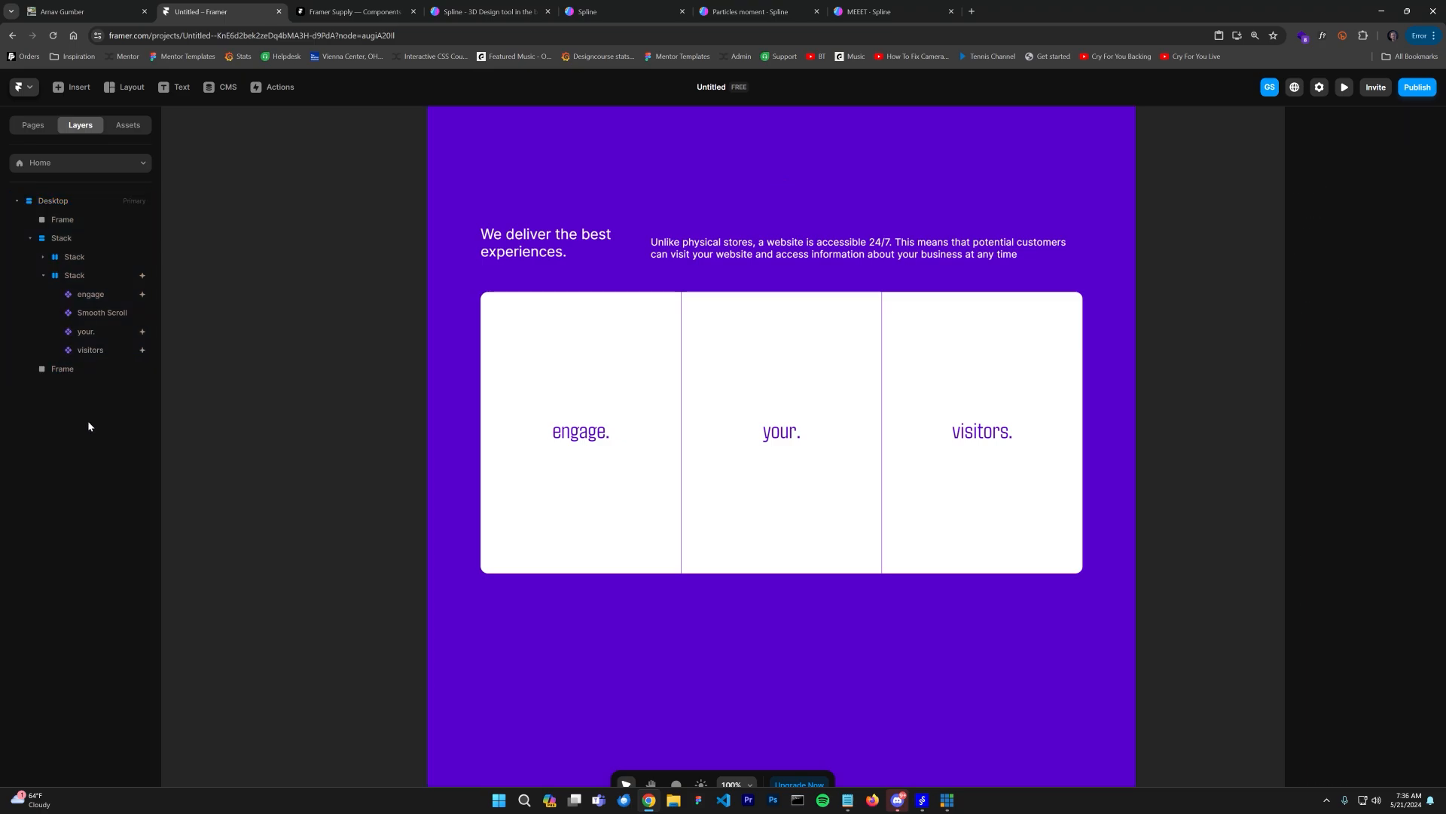
pyautogui.moveTo(63, 215); pyautogui.dragTo(60, 205)
pyautogui.click(59, 202)
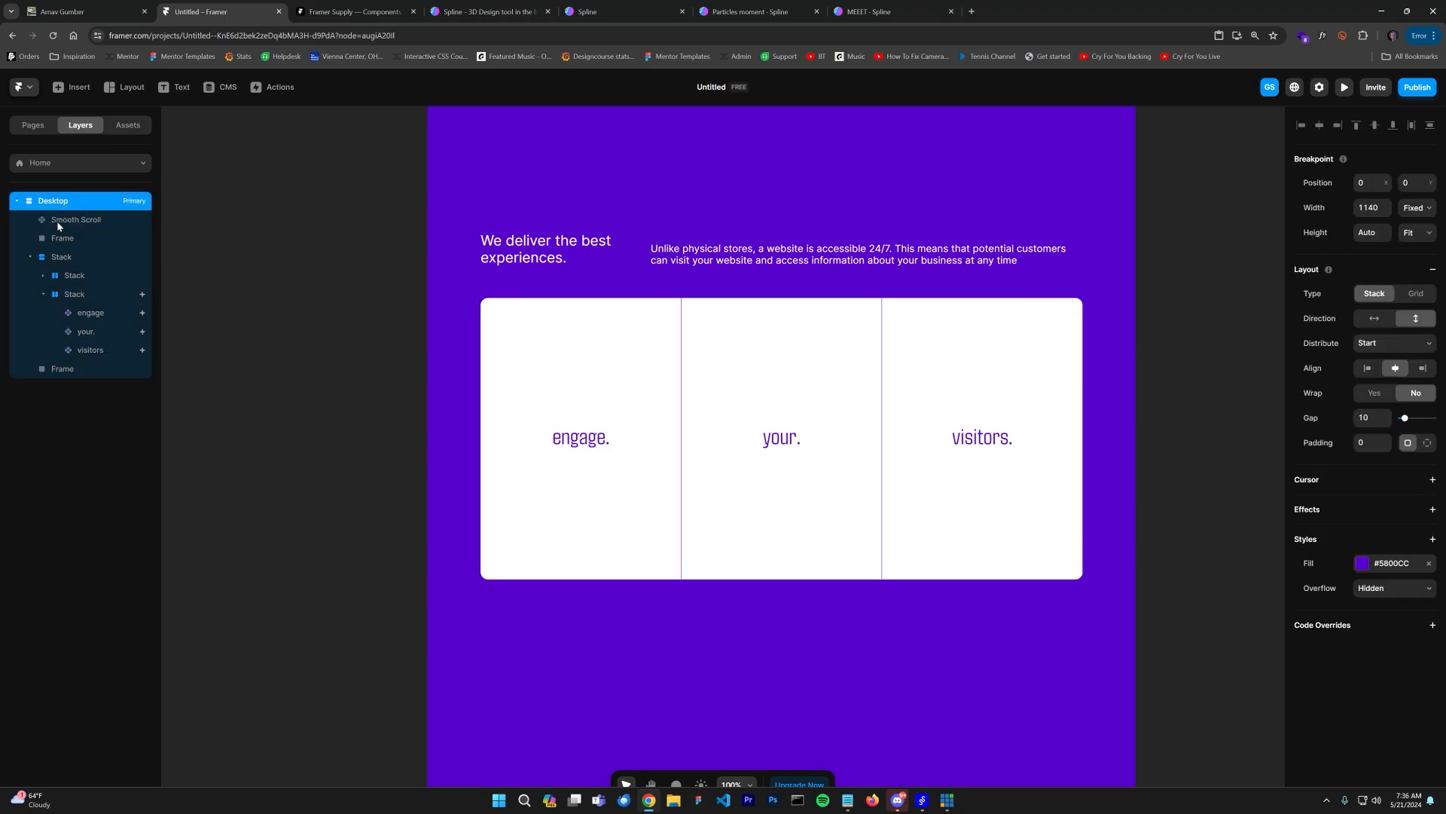
# Step: Preview the page, widen the preview to 1488 px and scroll to test the smooth scrolling
pyautogui.click(1344, 86)
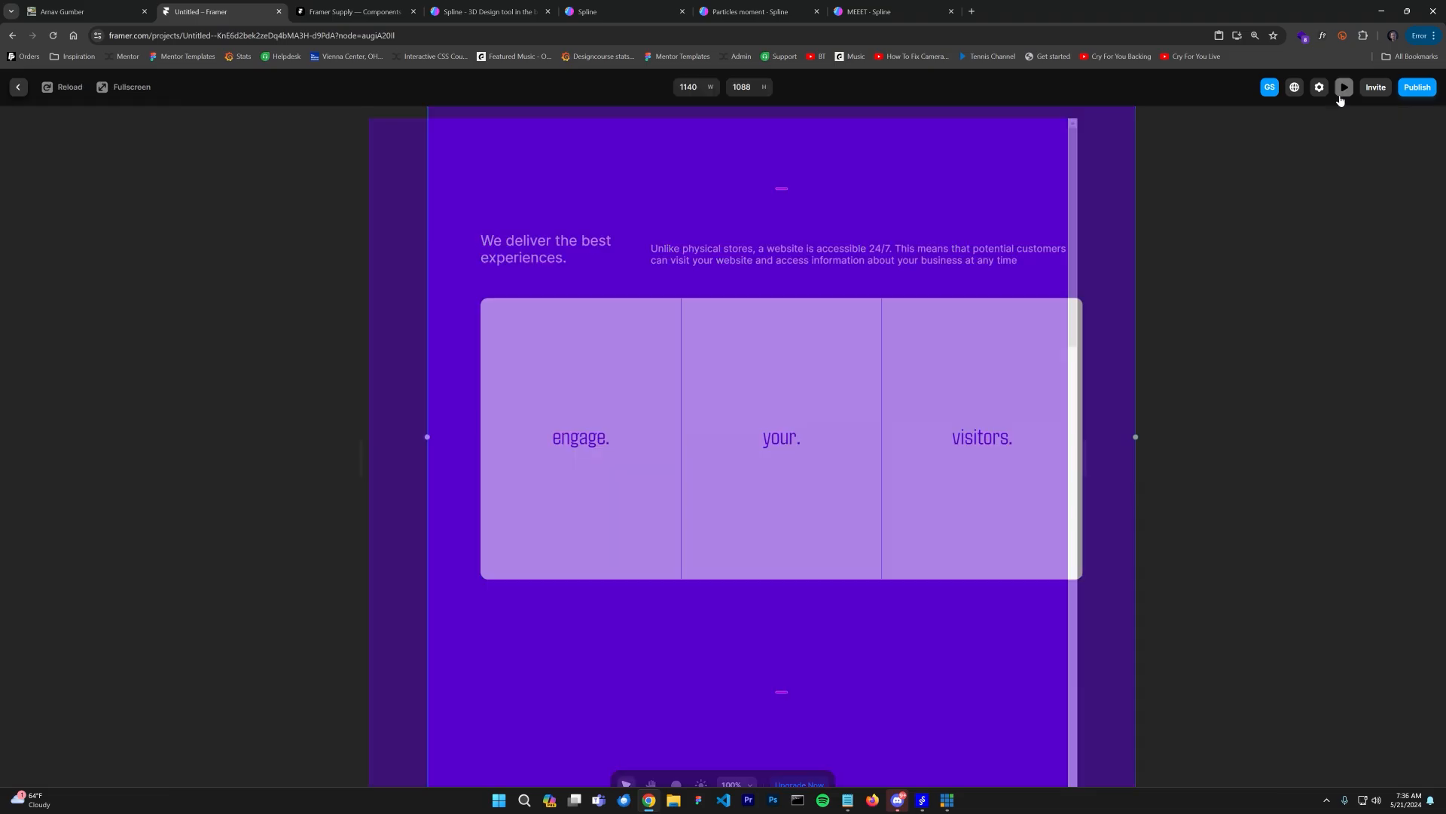
pyautogui.scroll(-5, 942, 317)
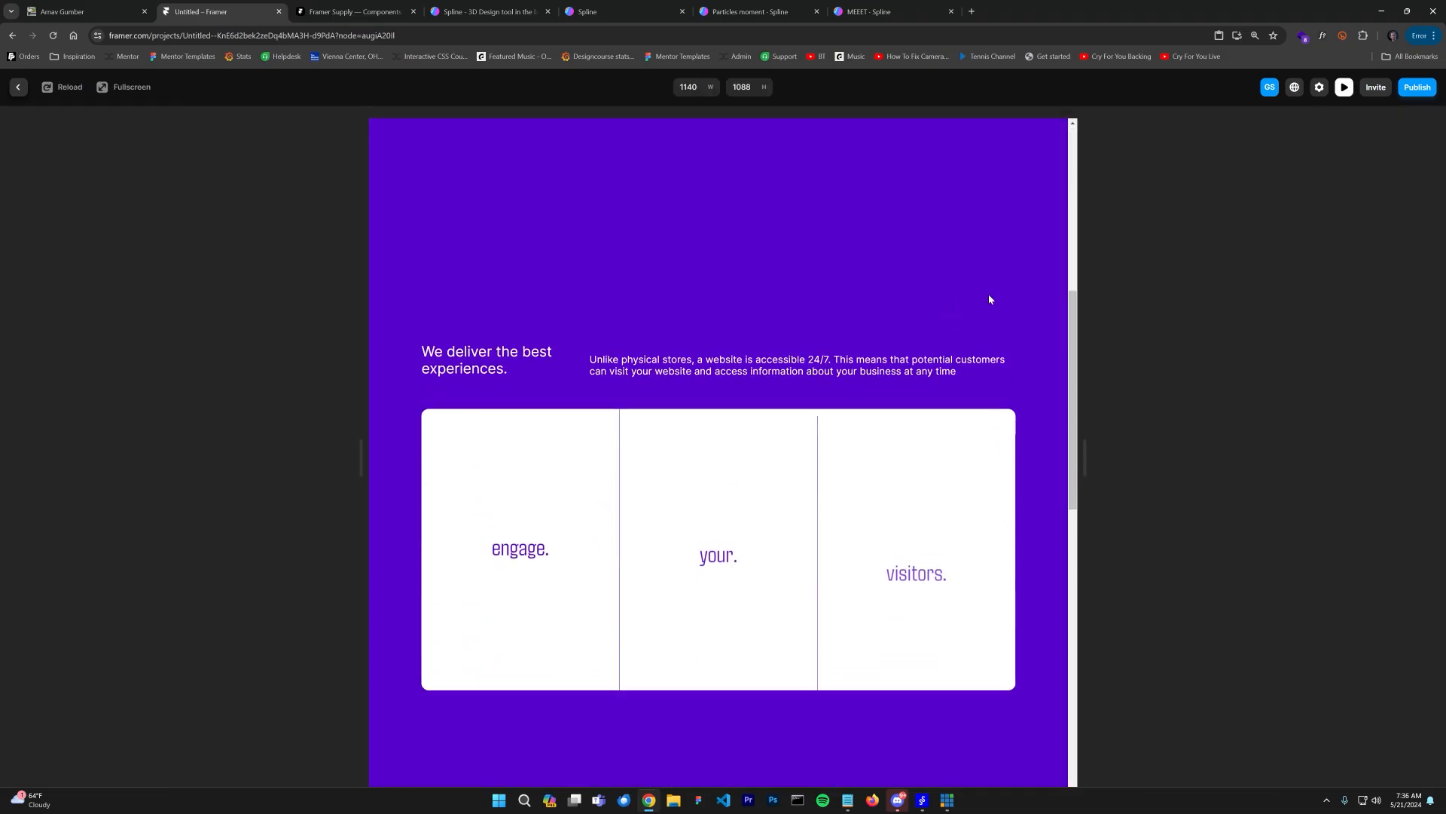
pyautogui.scroll(5, 988, 293)
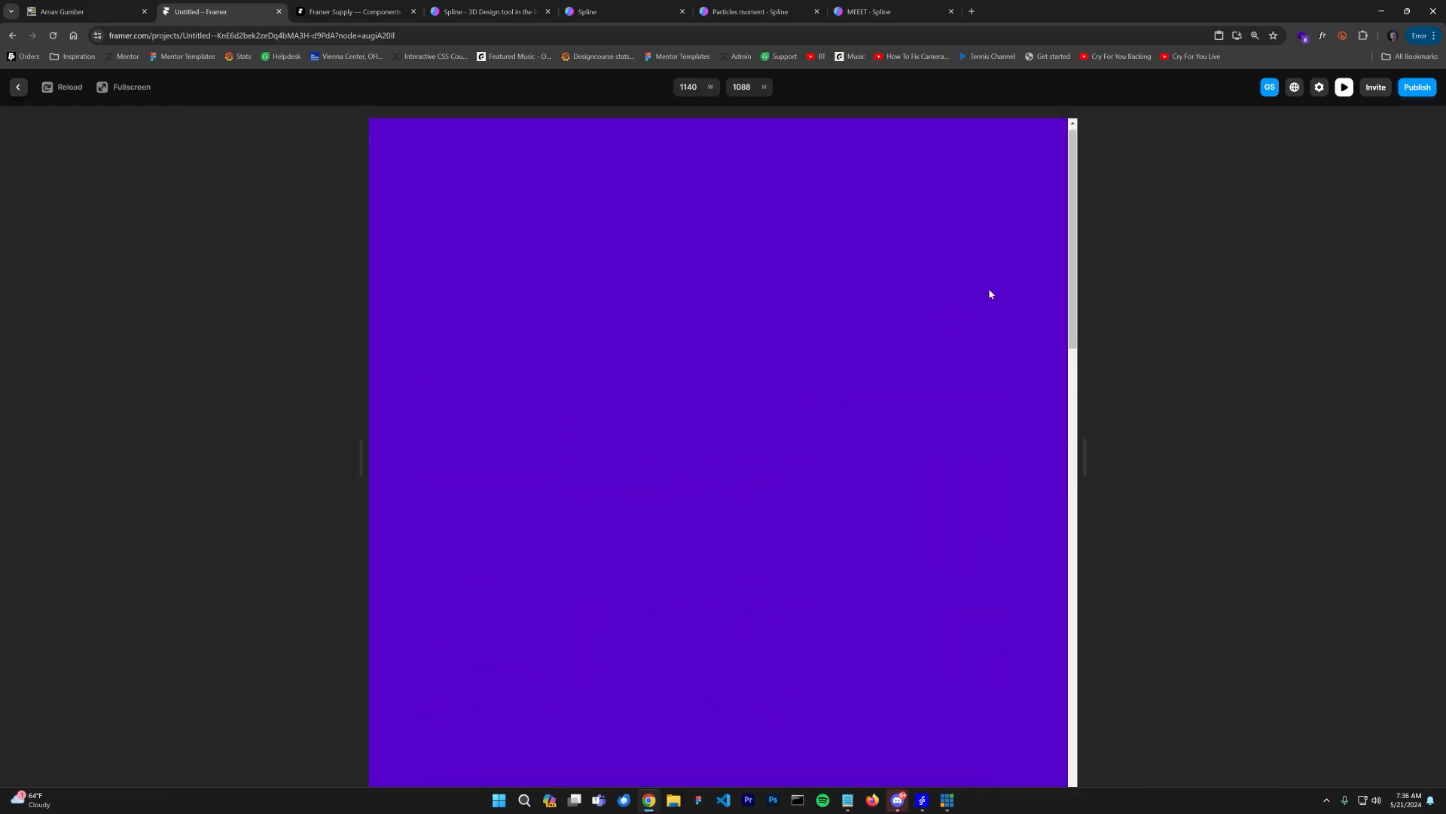
pyautogui.scroll(-5, 989, 294)
pyautogui.scroll(-1, 992, 291)
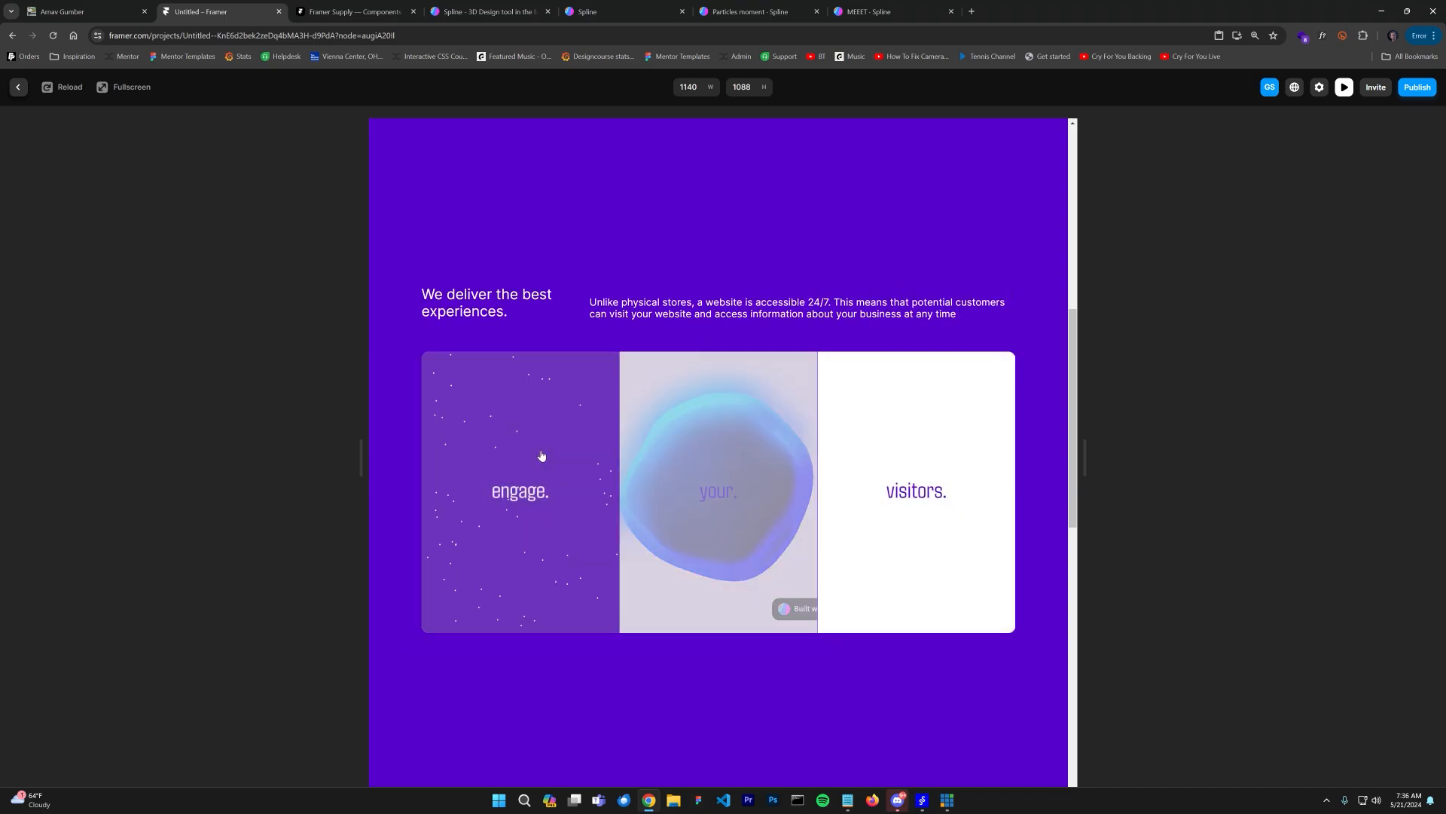
pyautogui.moveTo(1084, 471); pyautogui.dragTo(1194, 471)
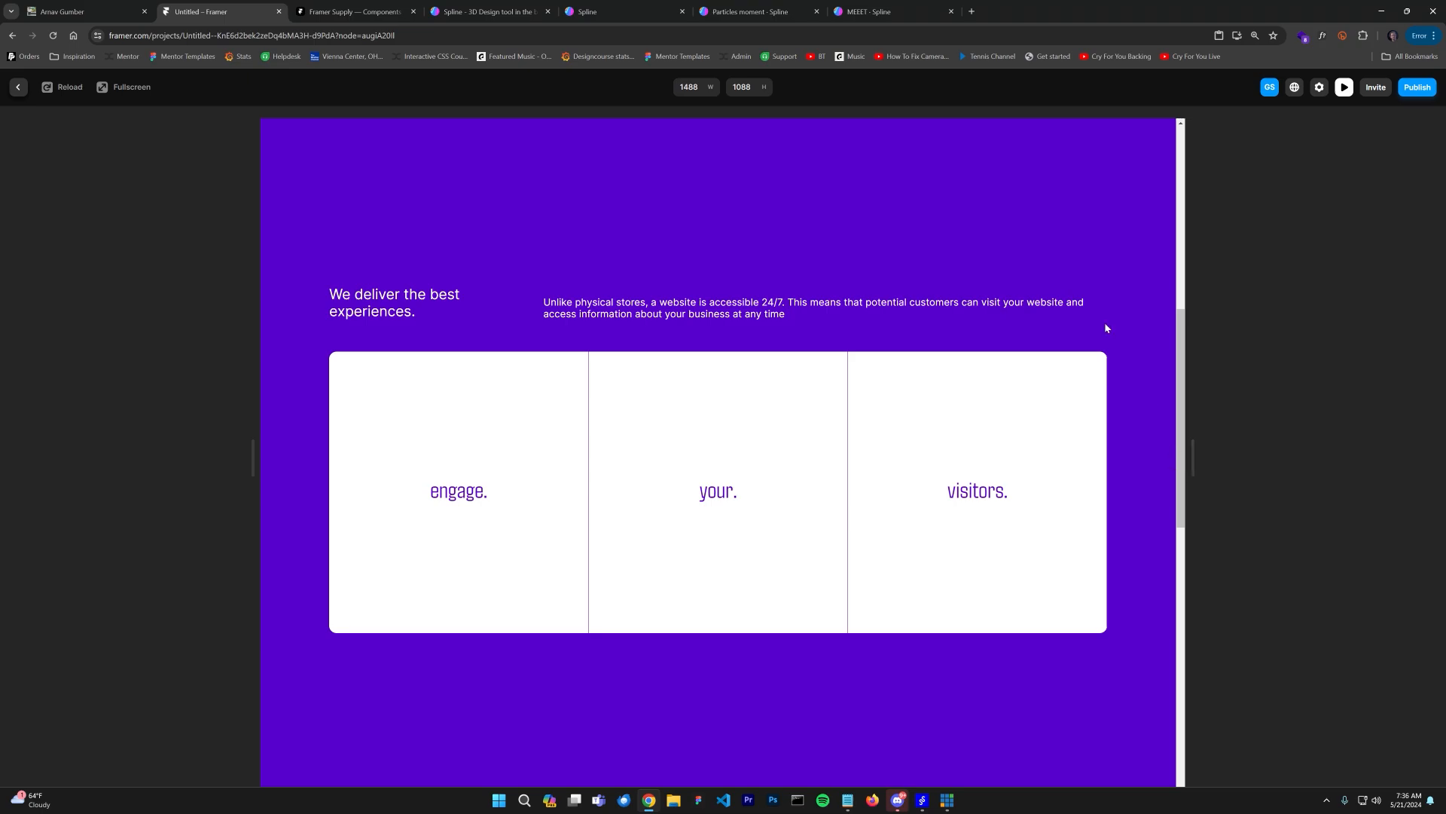
pyautogui.scroll(-8, 1107, 328)
pyautogui.scroll(8, 1090, 371)
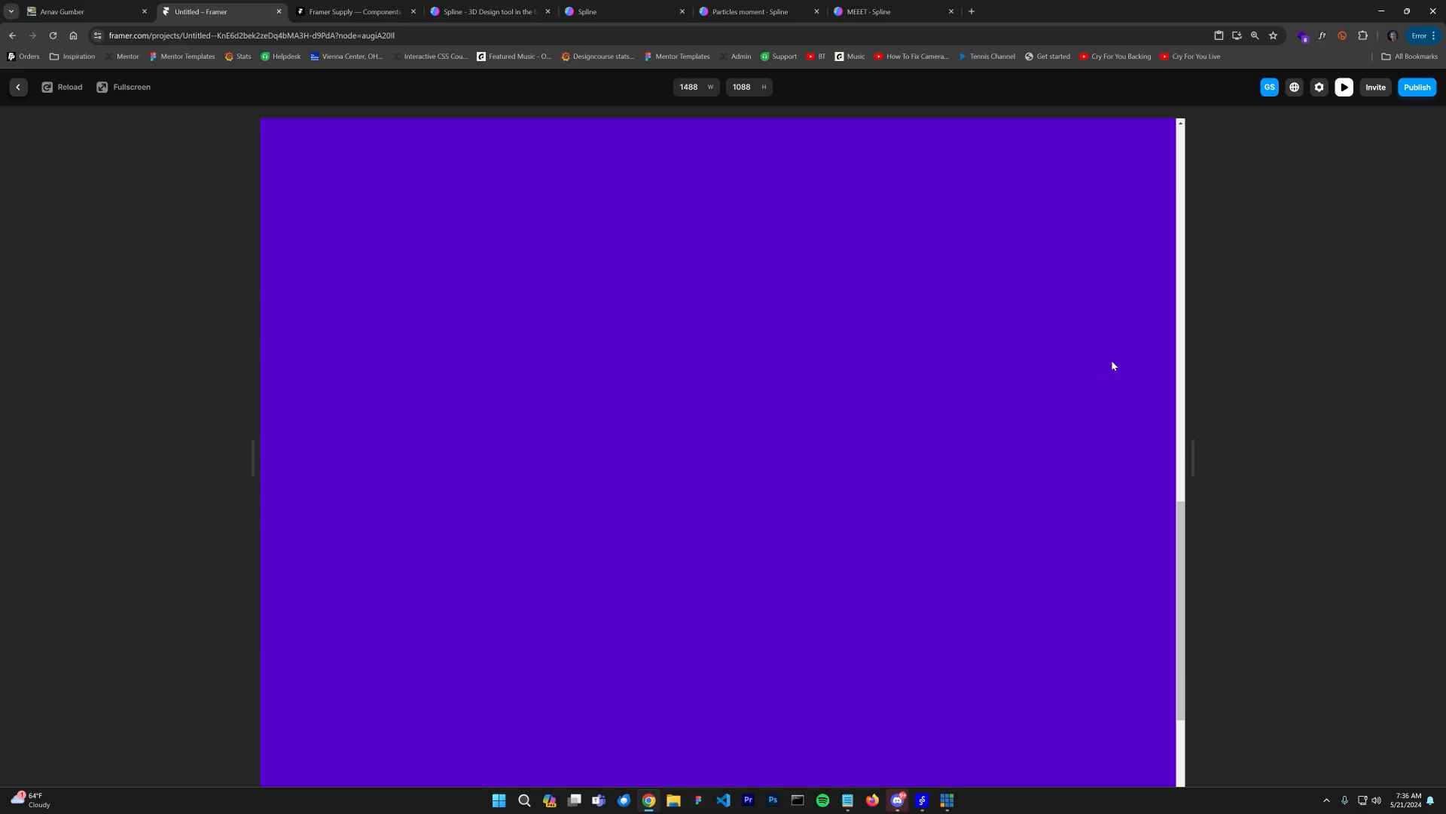
pyautogui.scroll(5, 1115, 323)
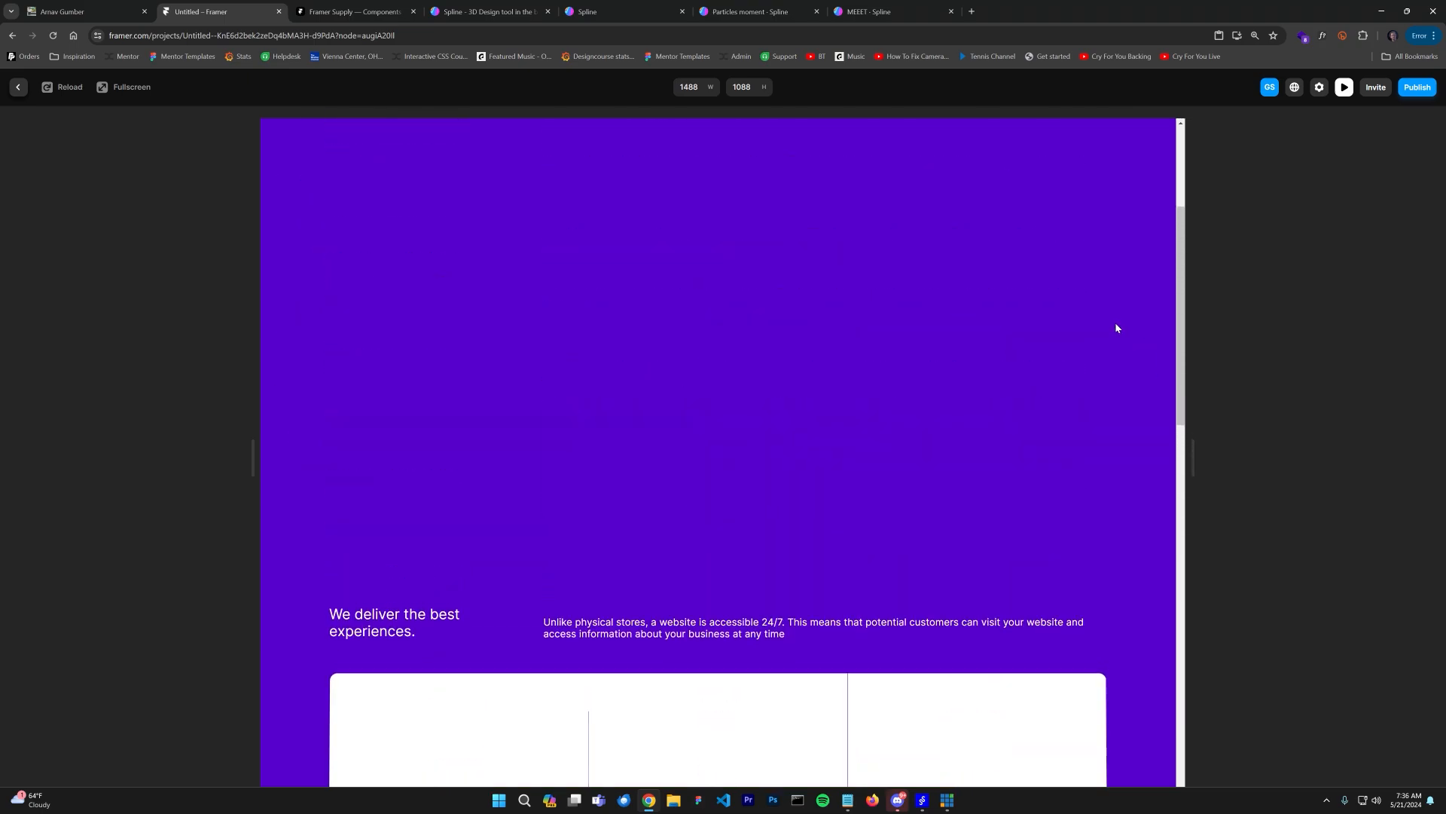
pyautogui.scroll(-5, 1115, 323)
pyautogui.scroll(-2, 1133, 336)
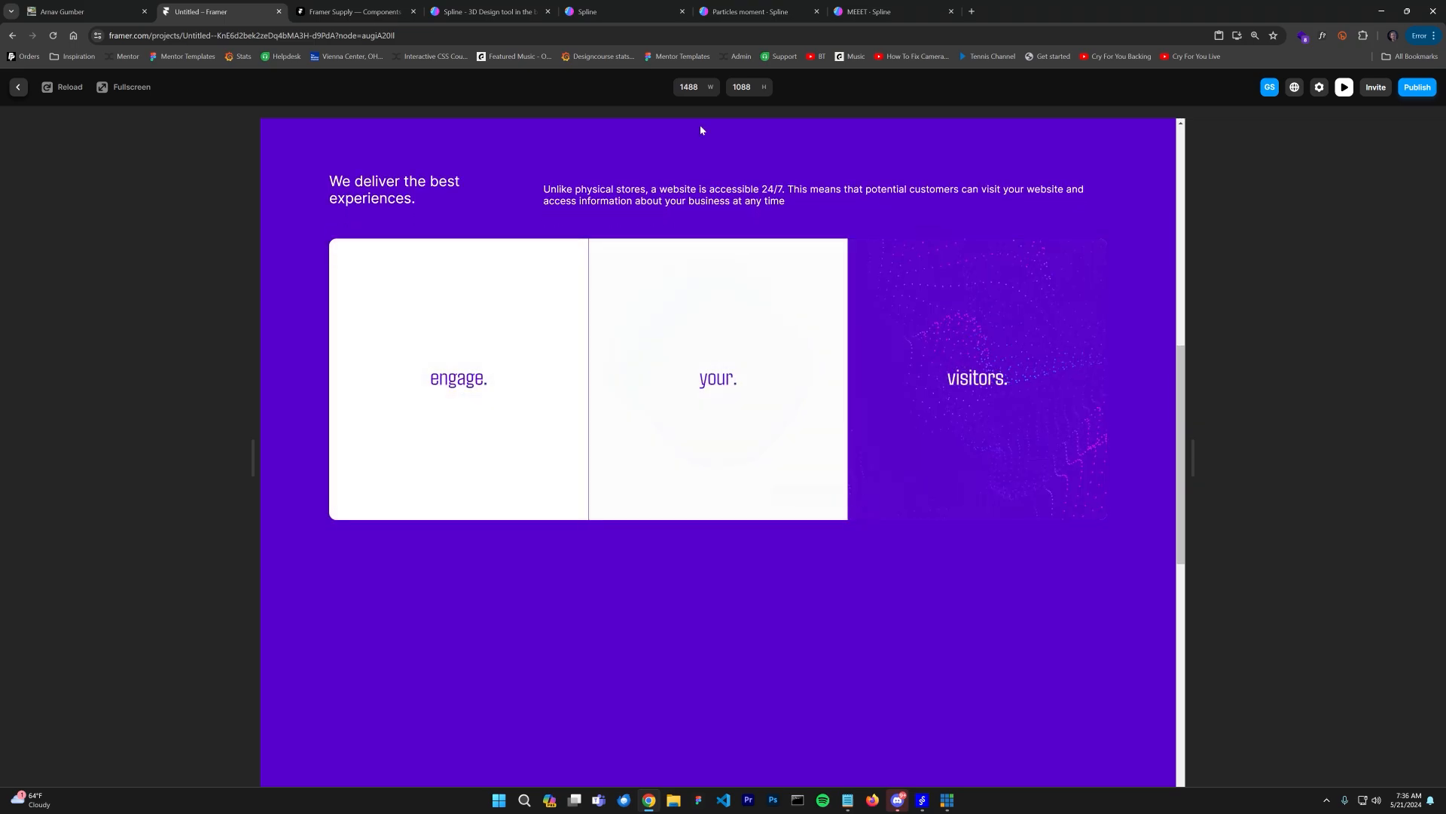
# Step: Switch to the reference website tab and scroll to its "We deliver the best experiences" section
pyautogui.click(64, 11)
pyautogui.scroll(8, 173, 182)
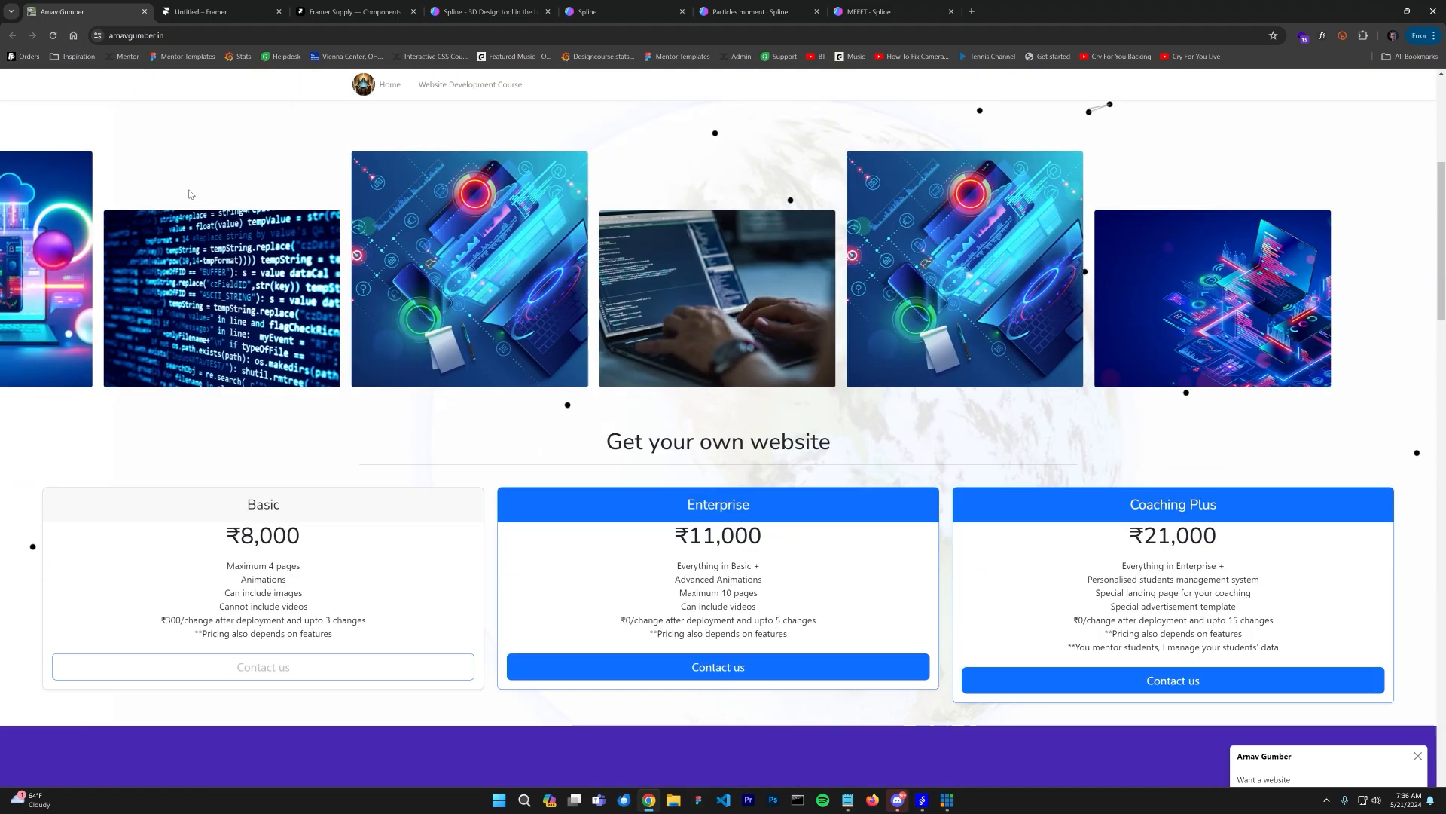
pyautogui.click(53, 35)
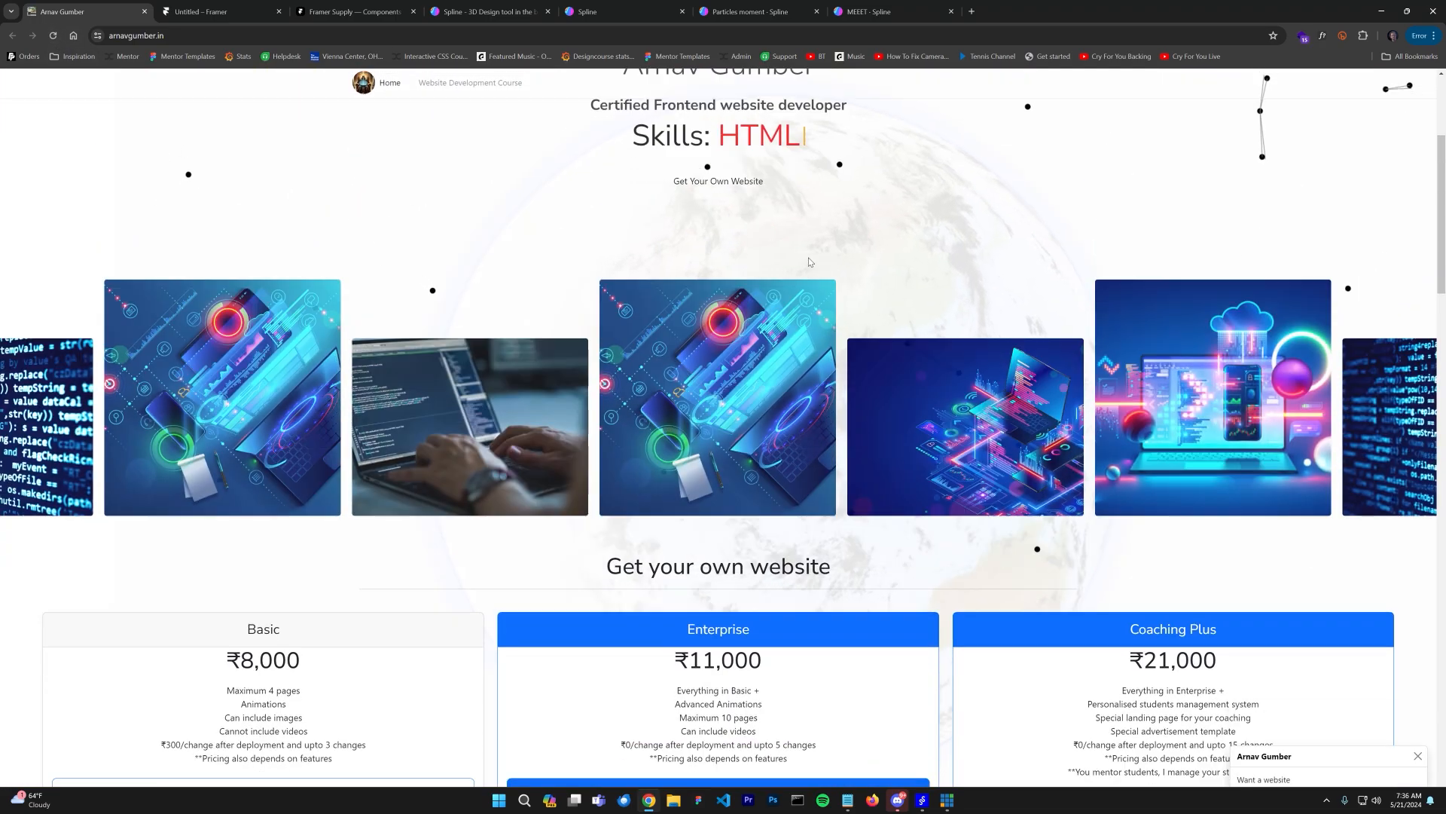
pyautogui.scroll(-7, 750, 307)
pyautogui.scroll(-3, 750, 307)
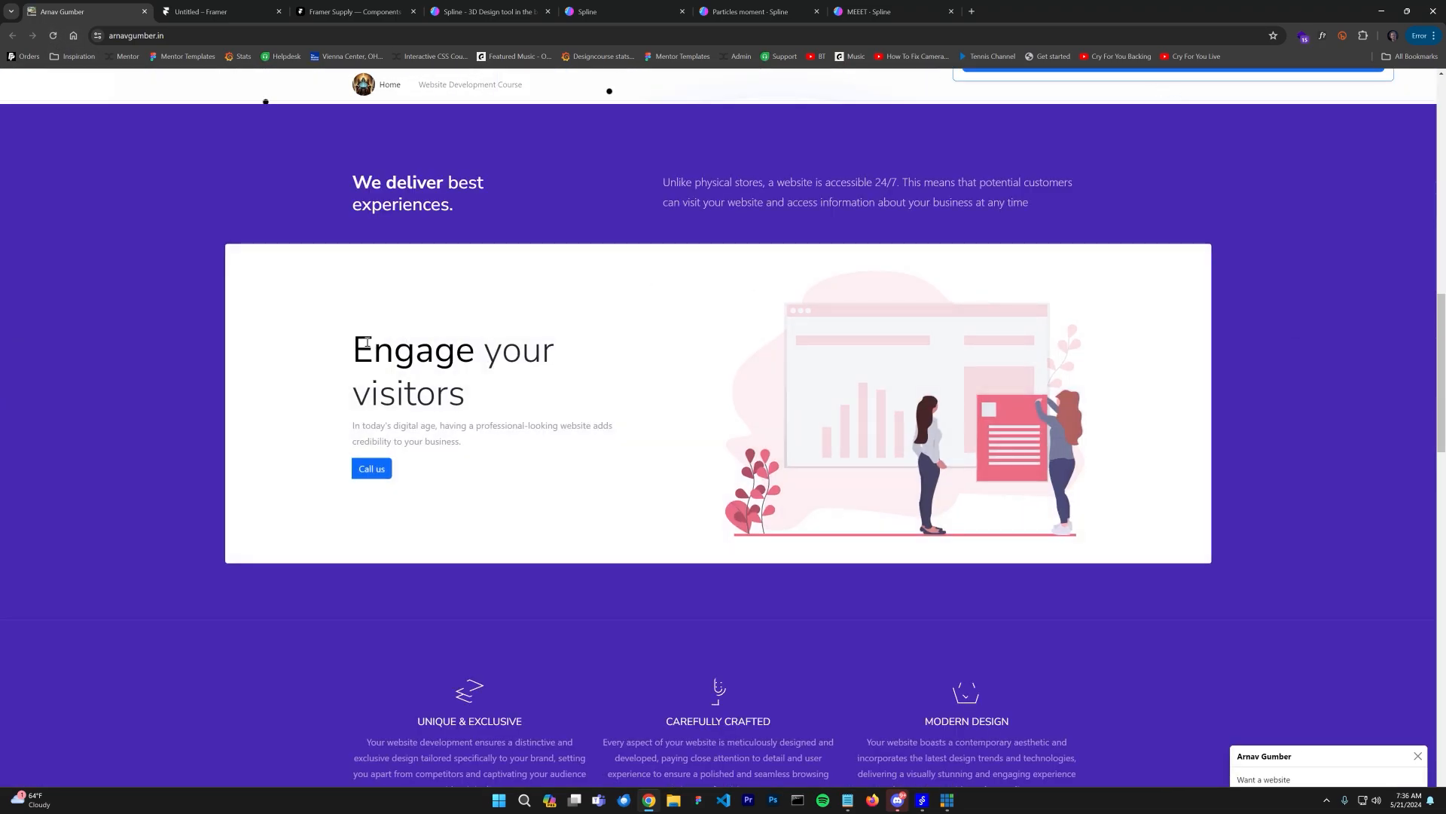
# Step: Examine the reference site's card section text, then return to the Framer preview tab
pyautogui.moveTo(374, 349); pyautogui.dragTo(685, 463)
pyautogui.click(299, 83)
pyautogui.click(200, 11)
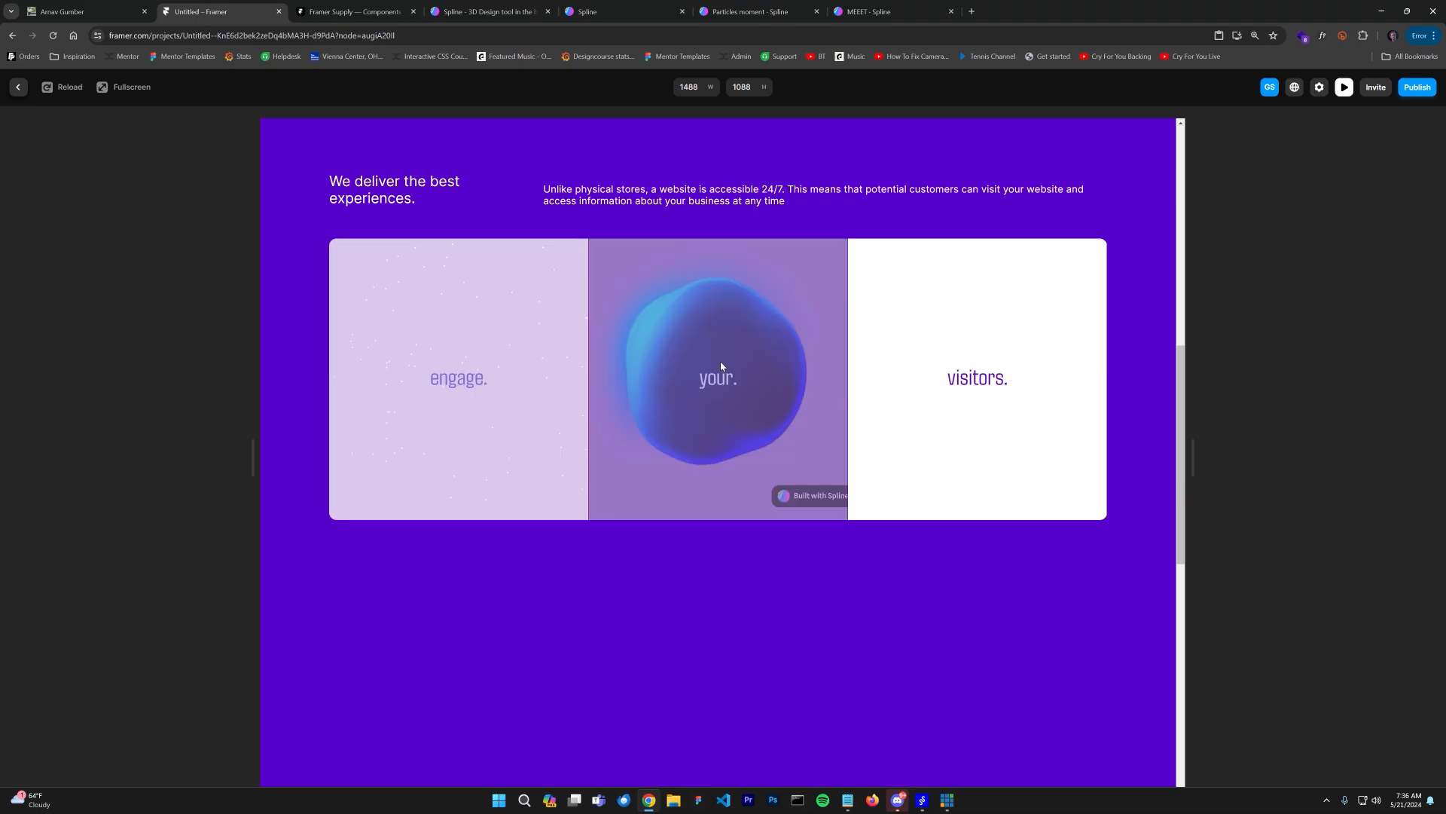
# Step: Publish the site update and open the published framer.app domain in a new tab
pyautogui.scroll(8, 806, 210)
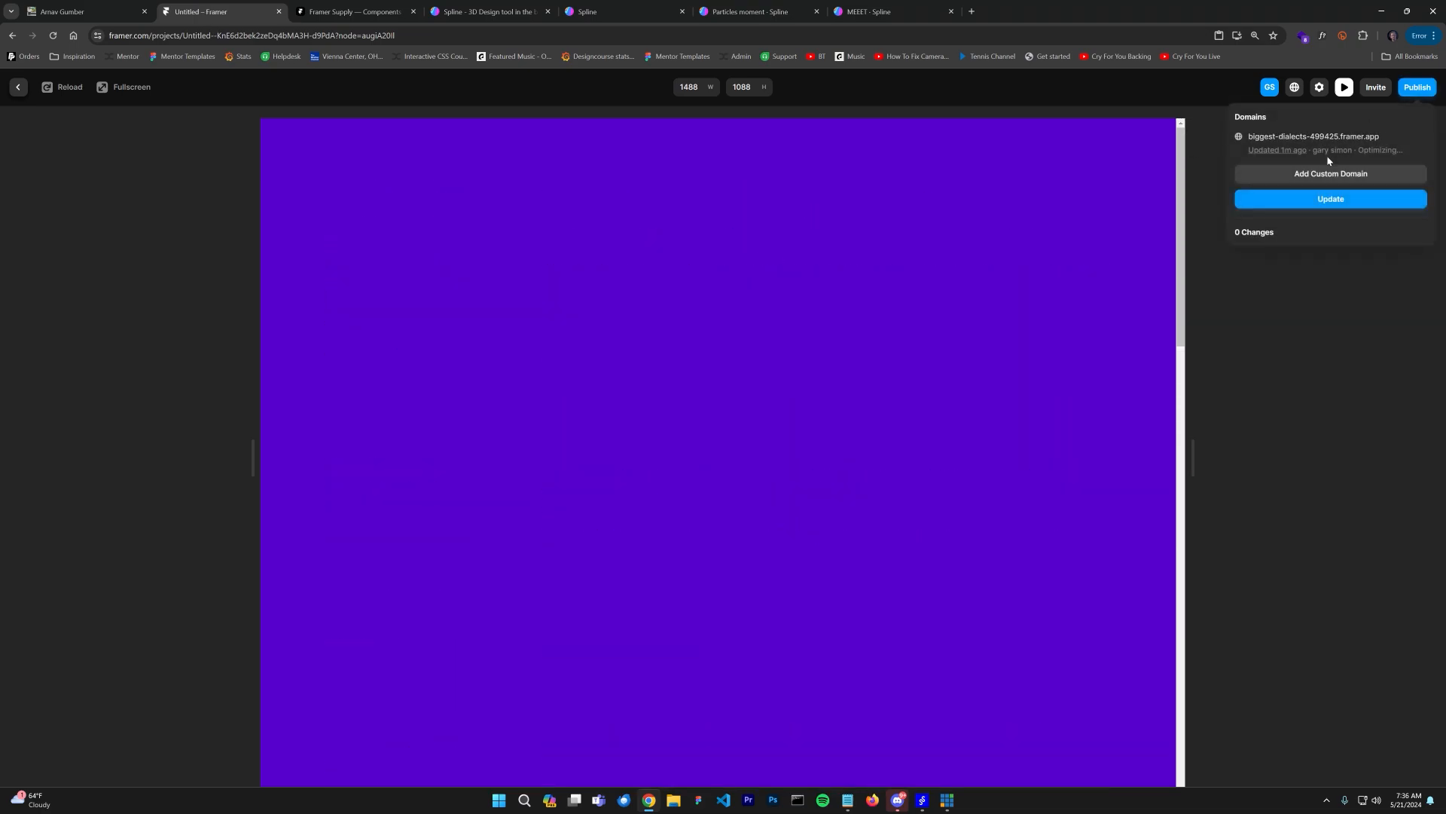
pyautogui.click(1330, 173)
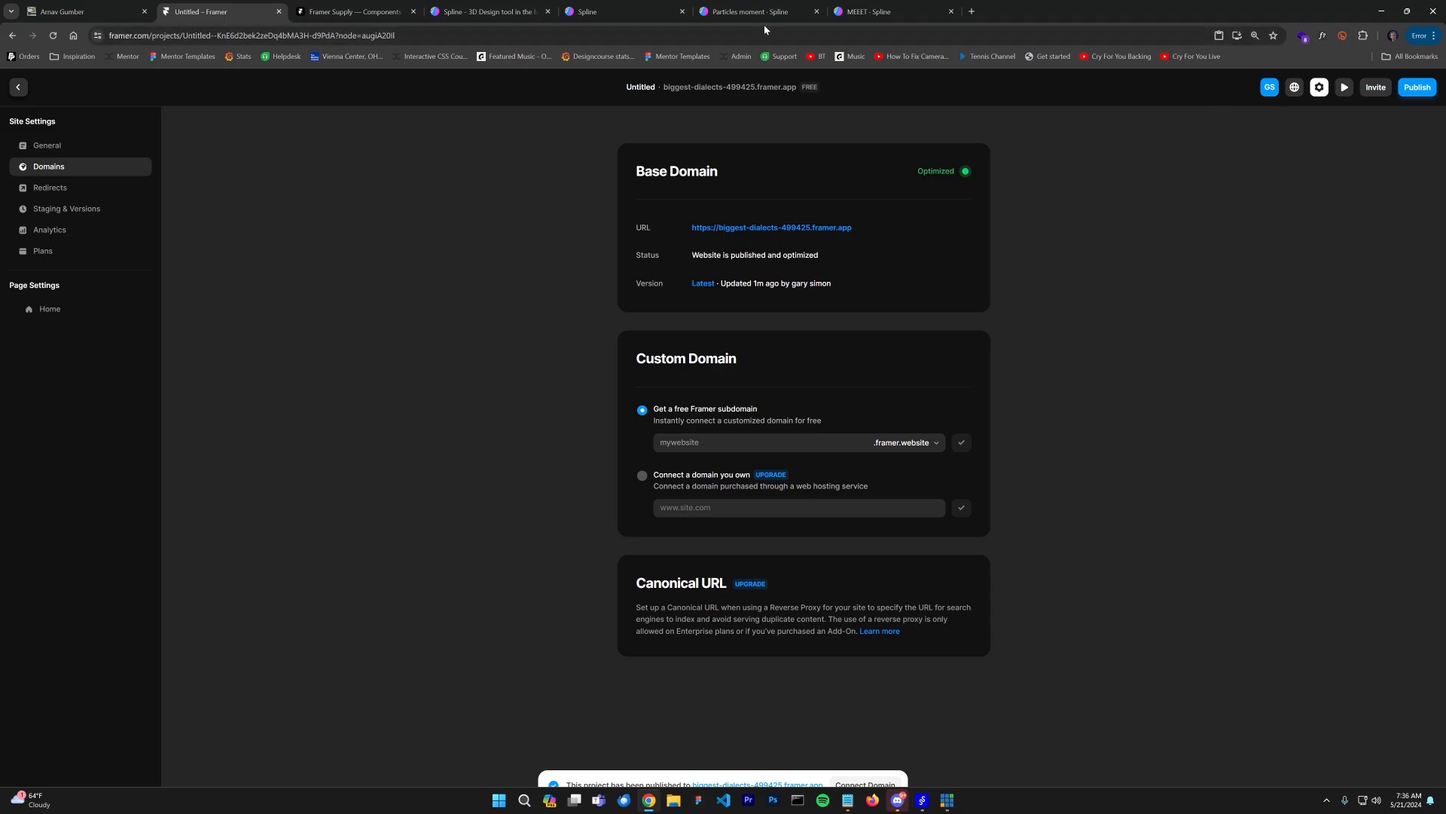
pyautogui.click(19, 94)
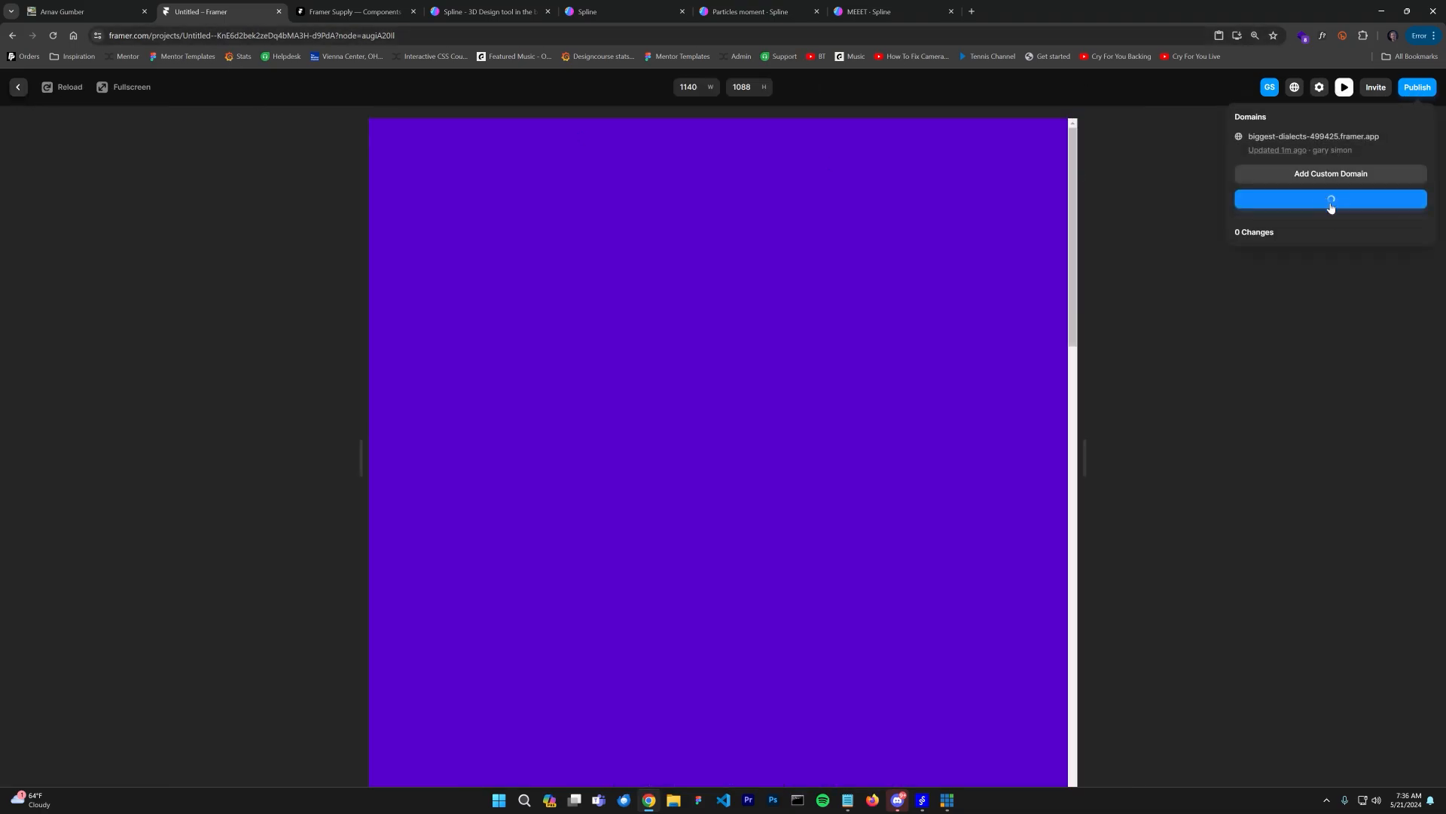
pyautogui.click(1321, 138)
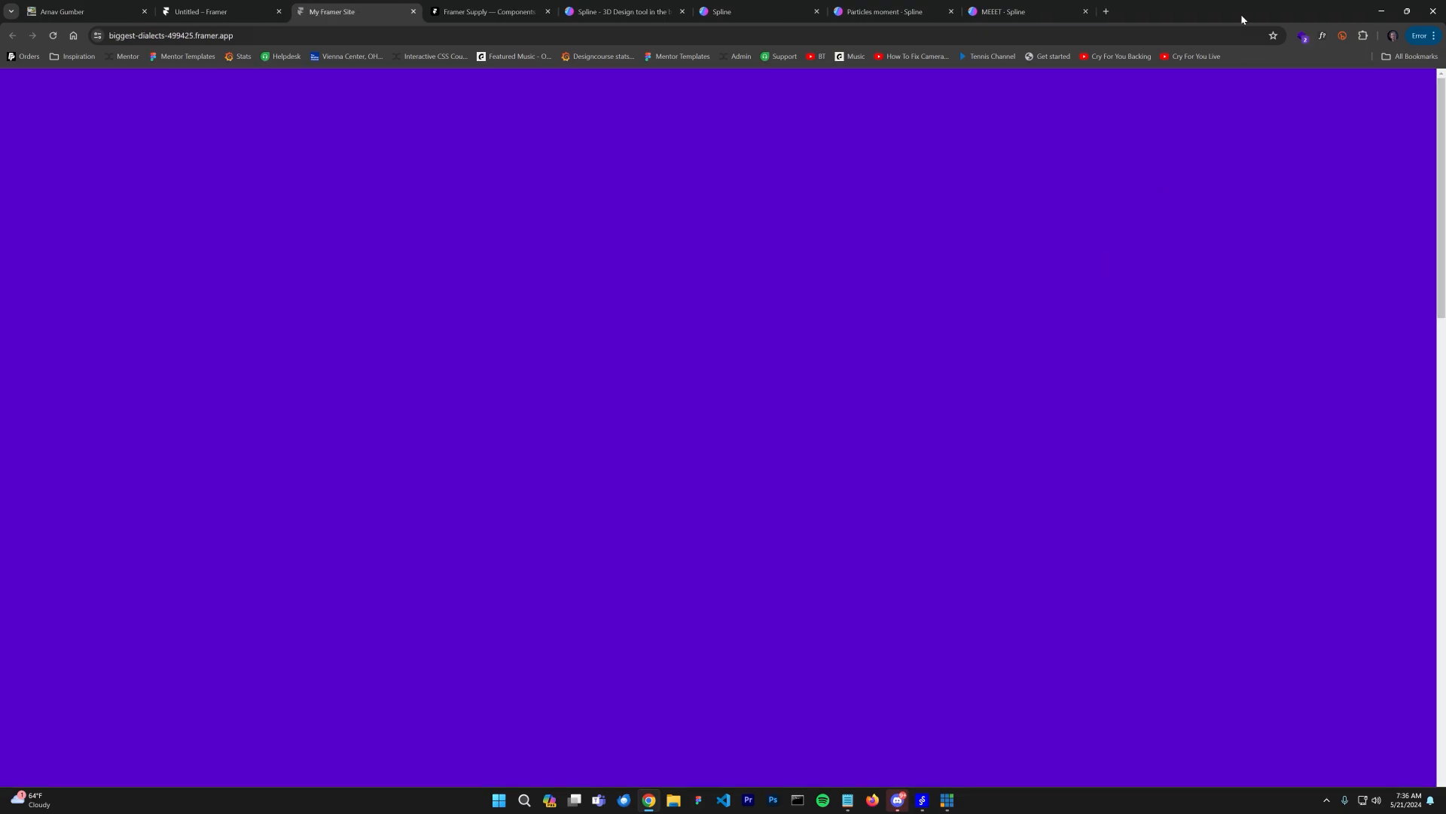
# Step: Scroll up and down the published site to check the cards' slide-in animation and smooth scrolling
pyautogui.doubleClick(1241, 13)
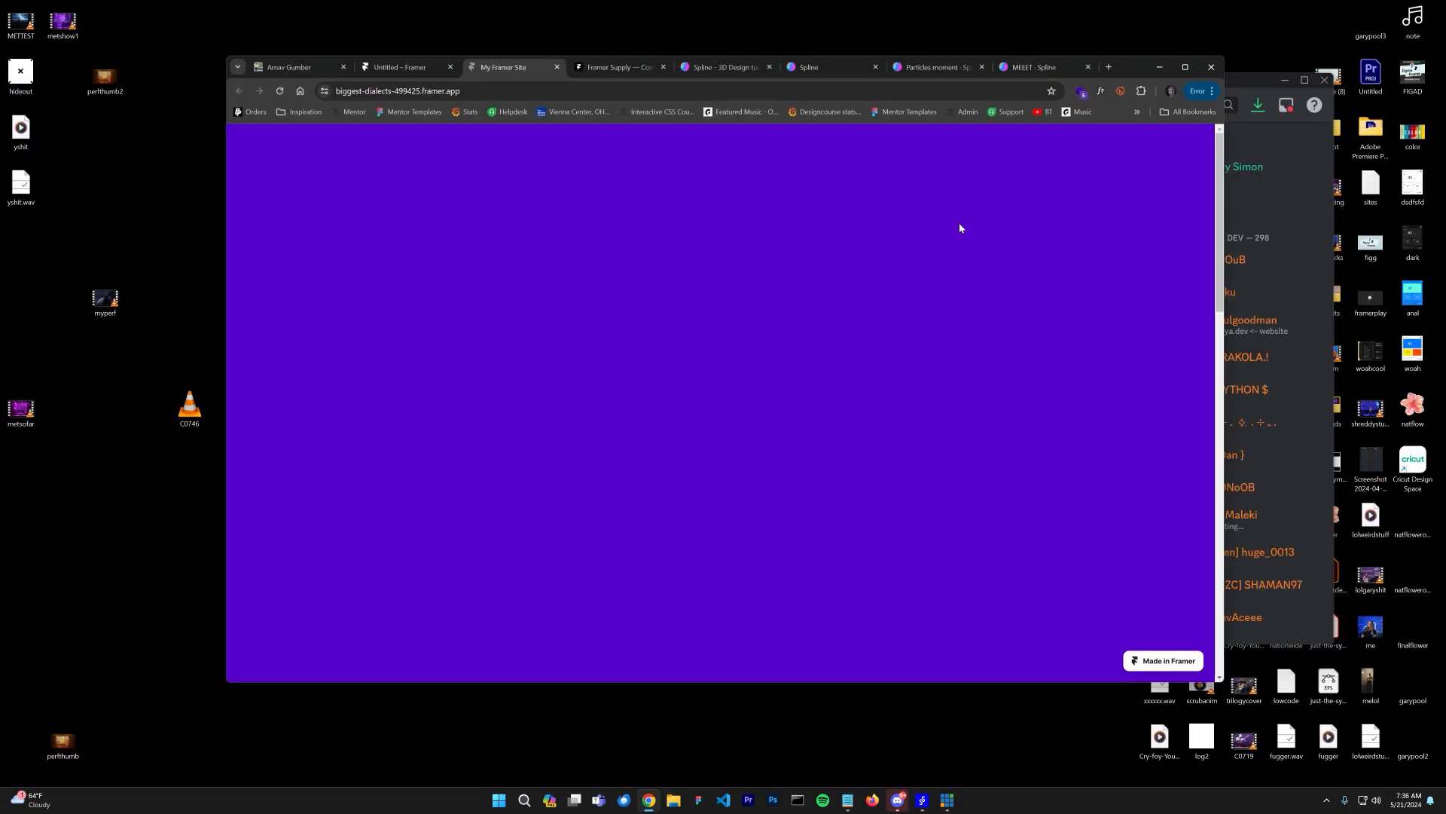
pyautogui.scroll(-5, 960, 223)
pyautogui.scroll(-2, 961, 211)
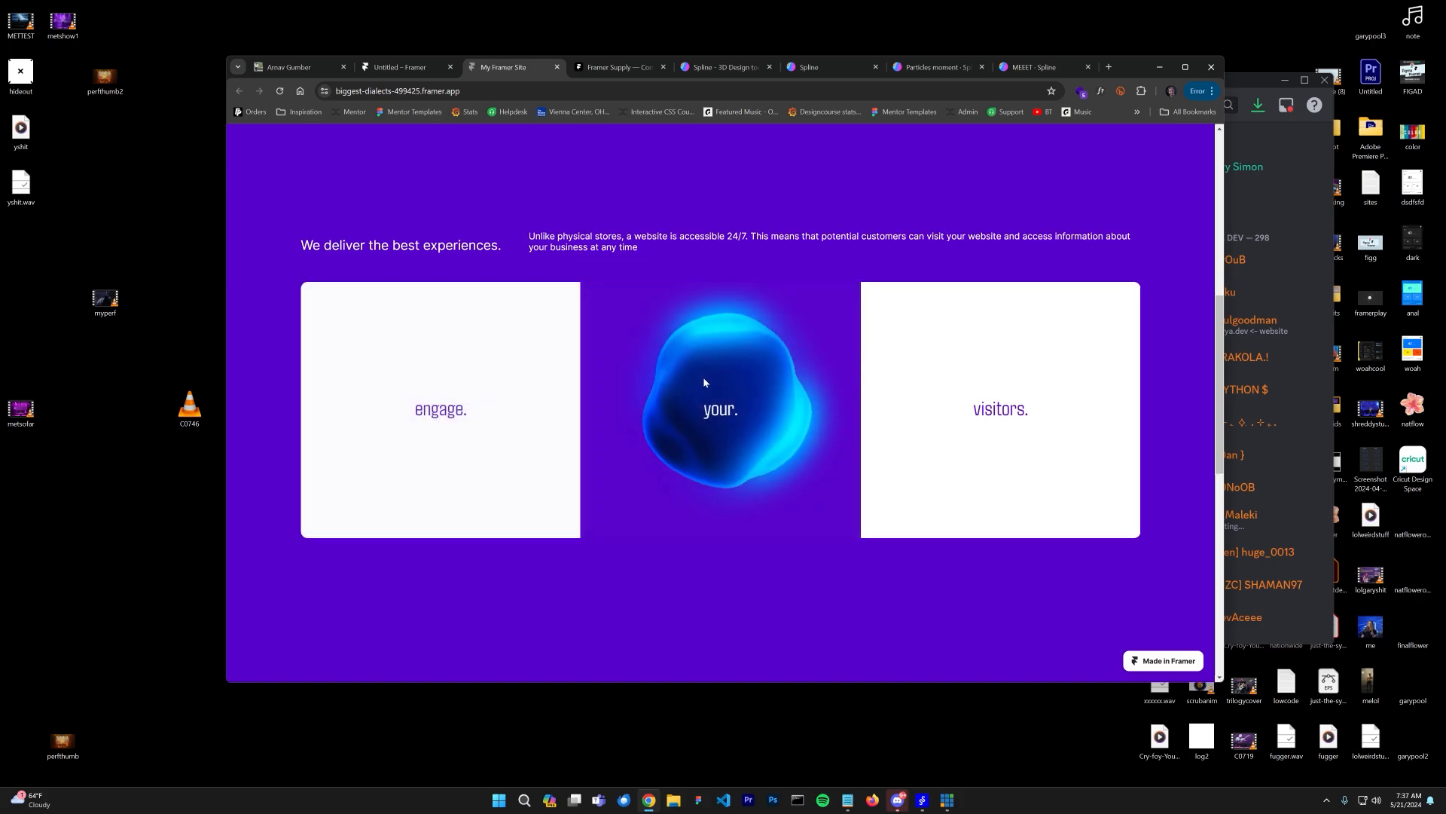
pyautogui.scroll(1, 750, 209)
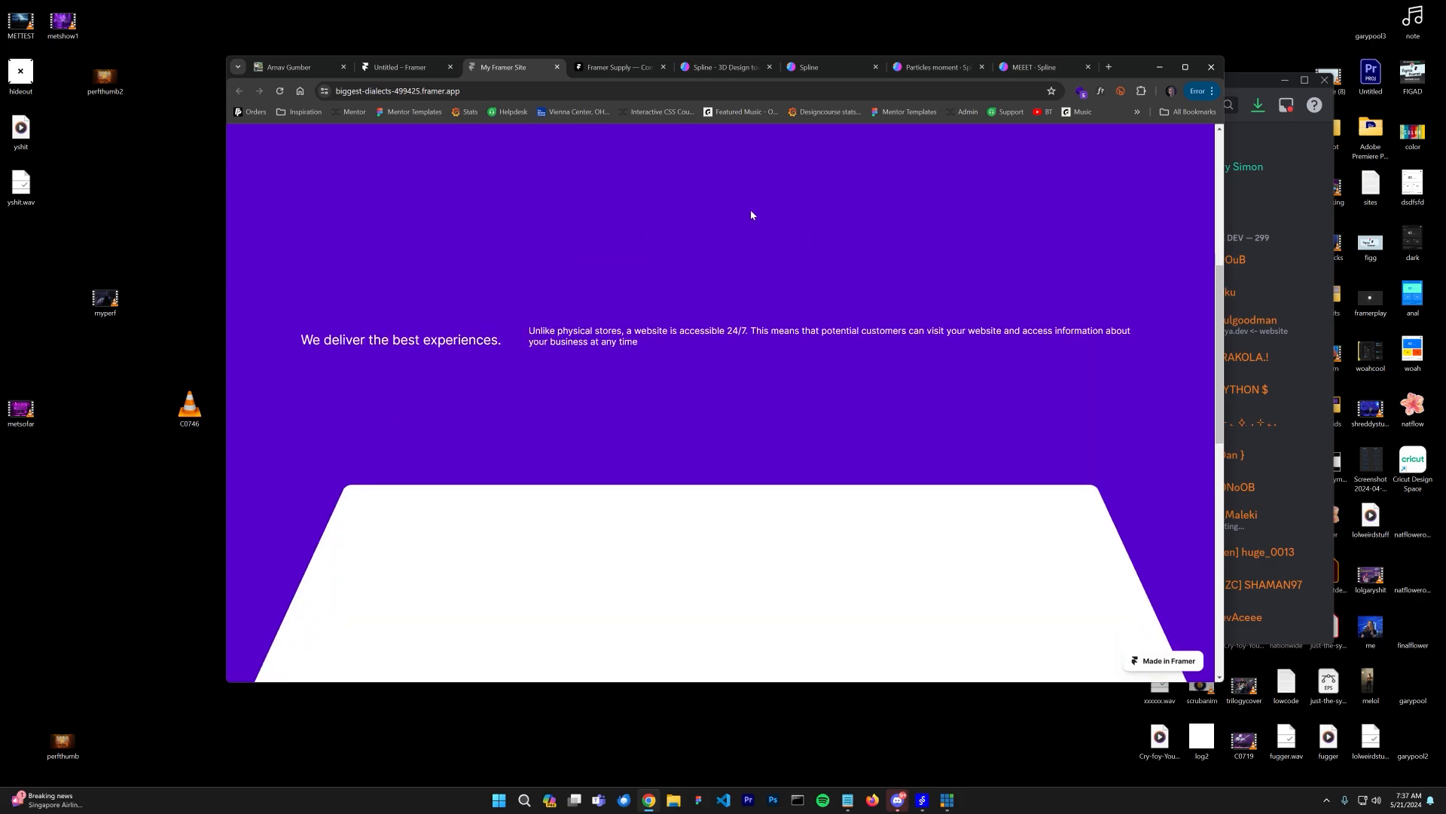
pyautogui.scroll(-2, 881, 136)
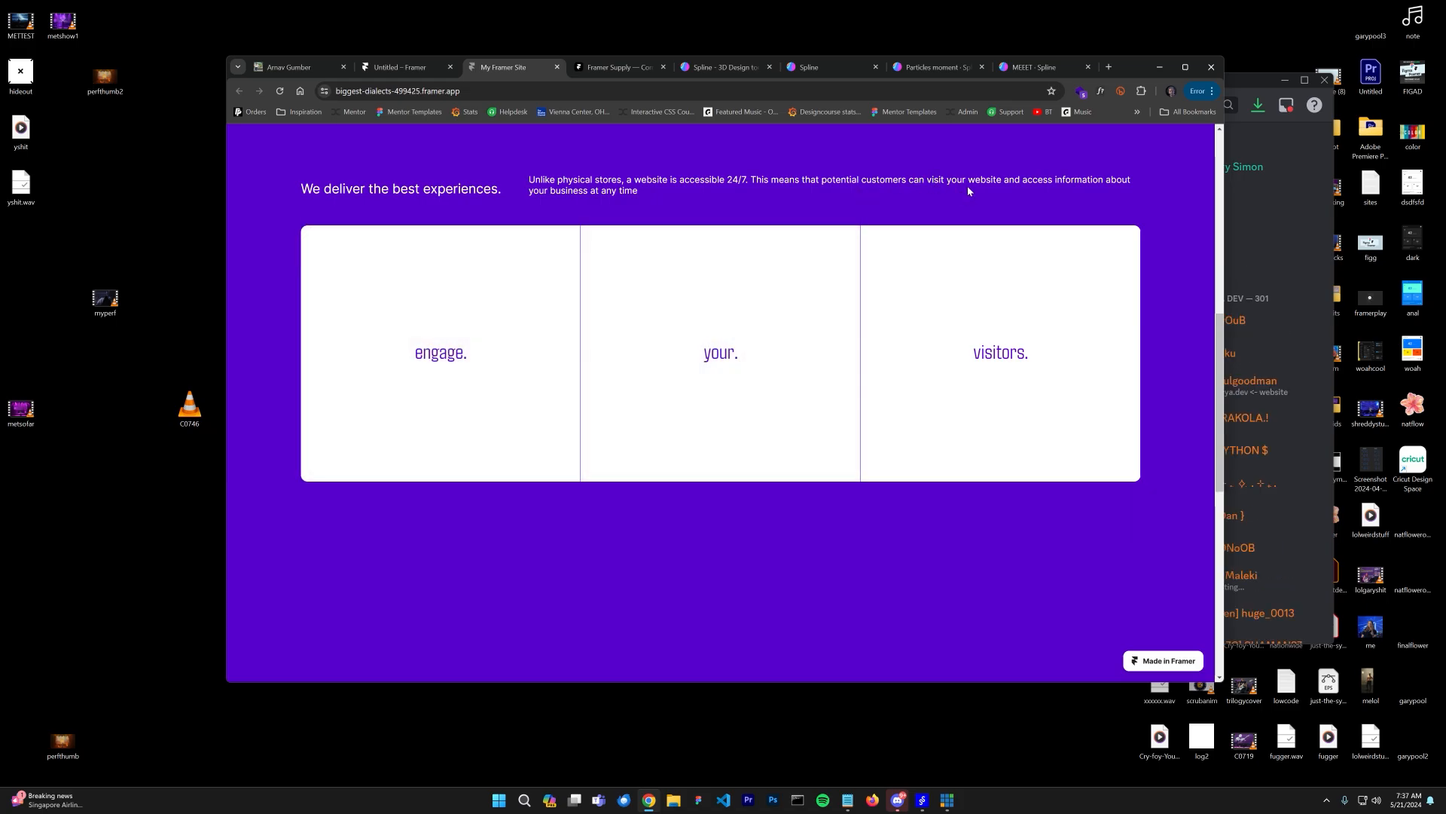
pyautogui.scroll(5, 957, 198)
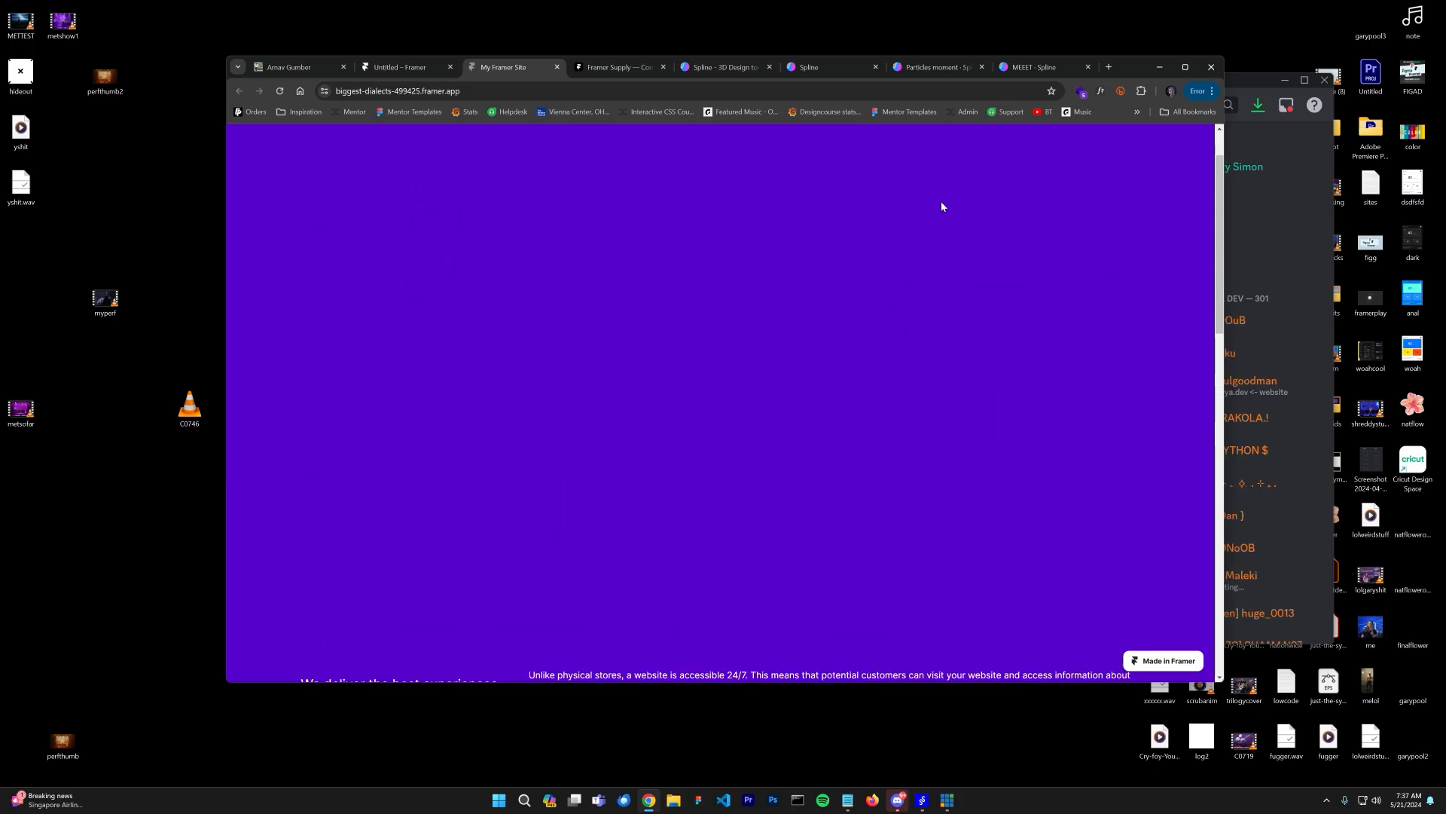
pyautogui.scroll(-5, 940, 207)
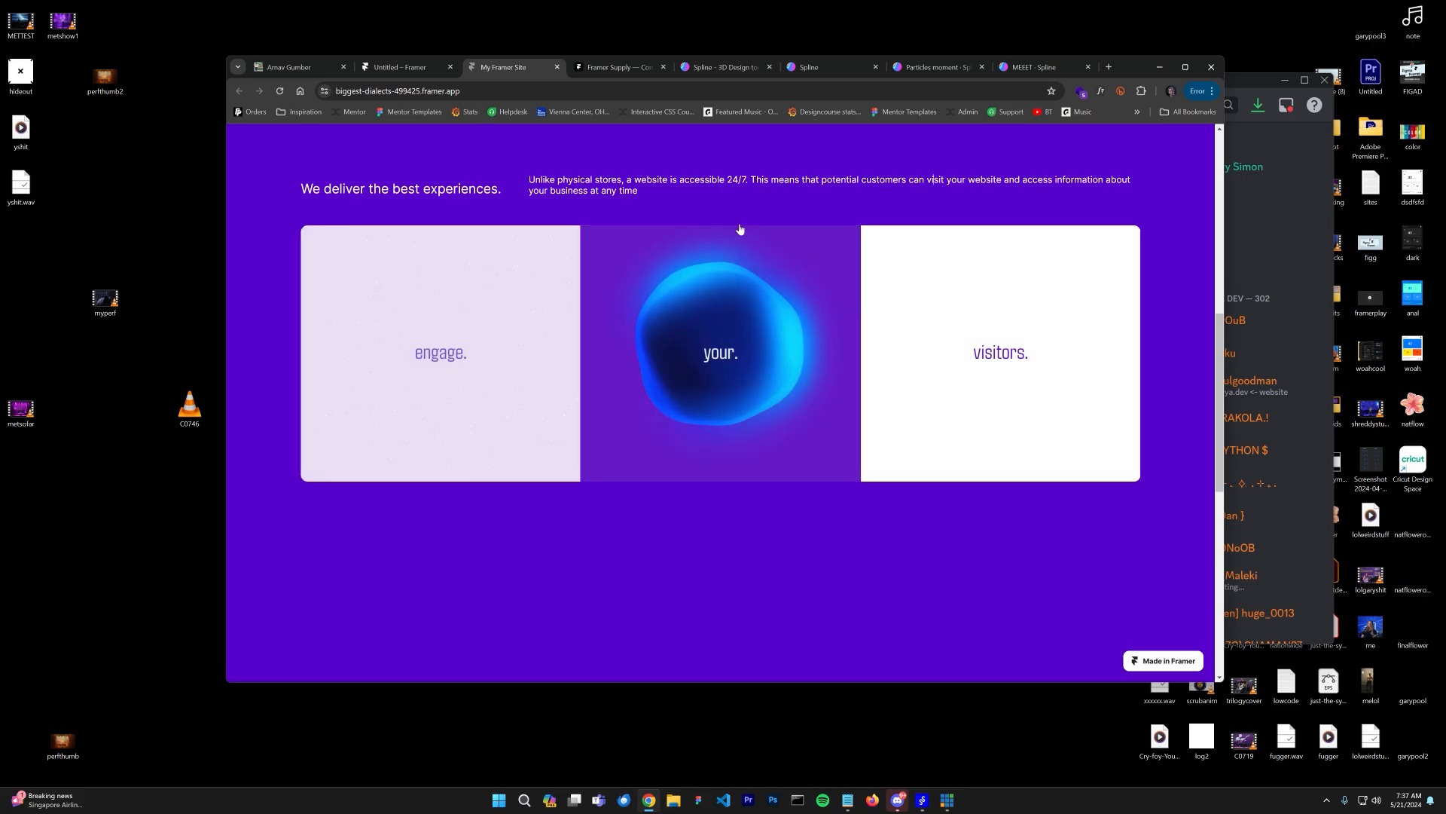
pyautogui.scroll(3, 772, 199)
pyautogui.scroll(-3, 789, 196)
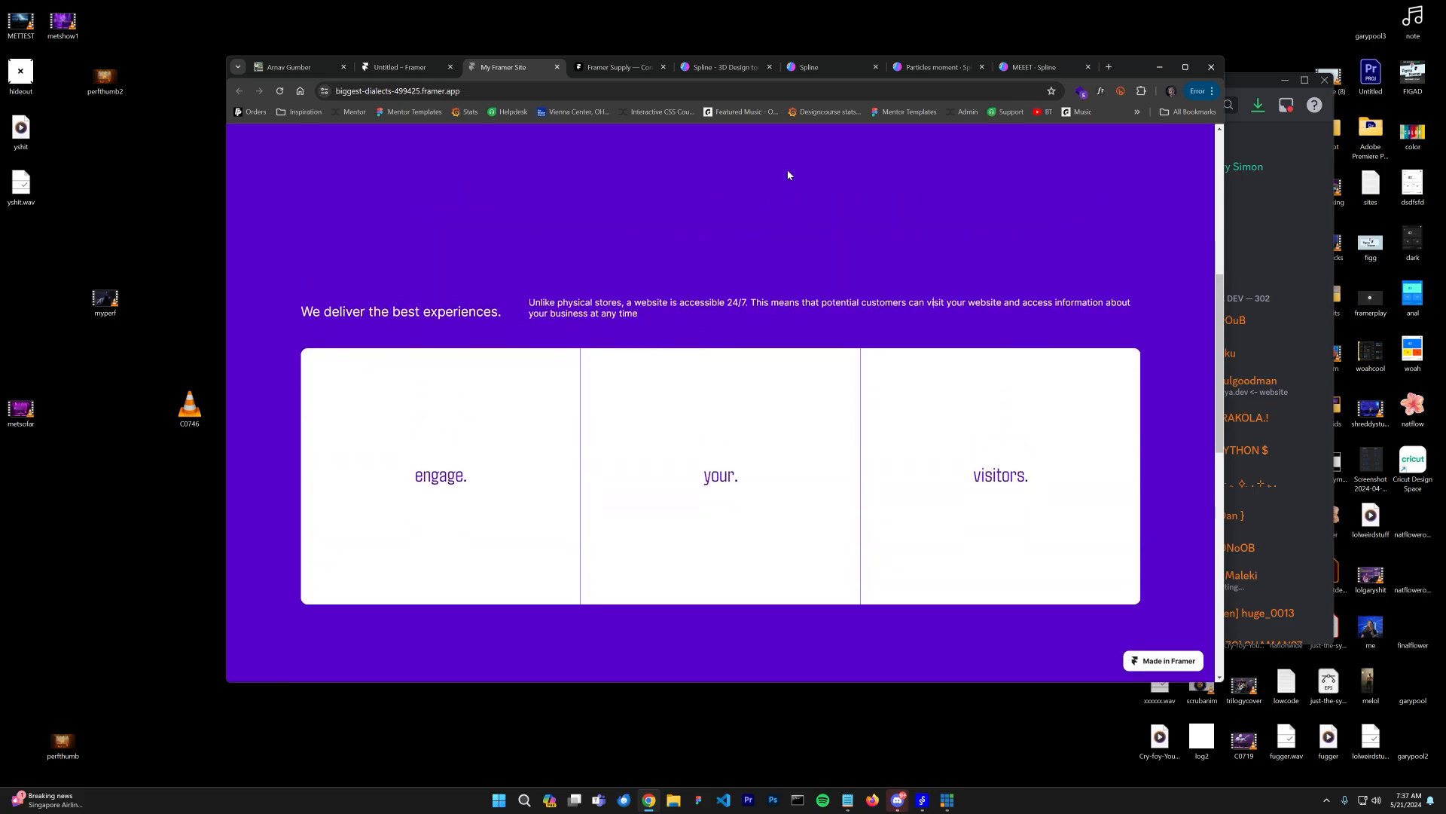
pyautogui.scroll(-1, 769, 158)
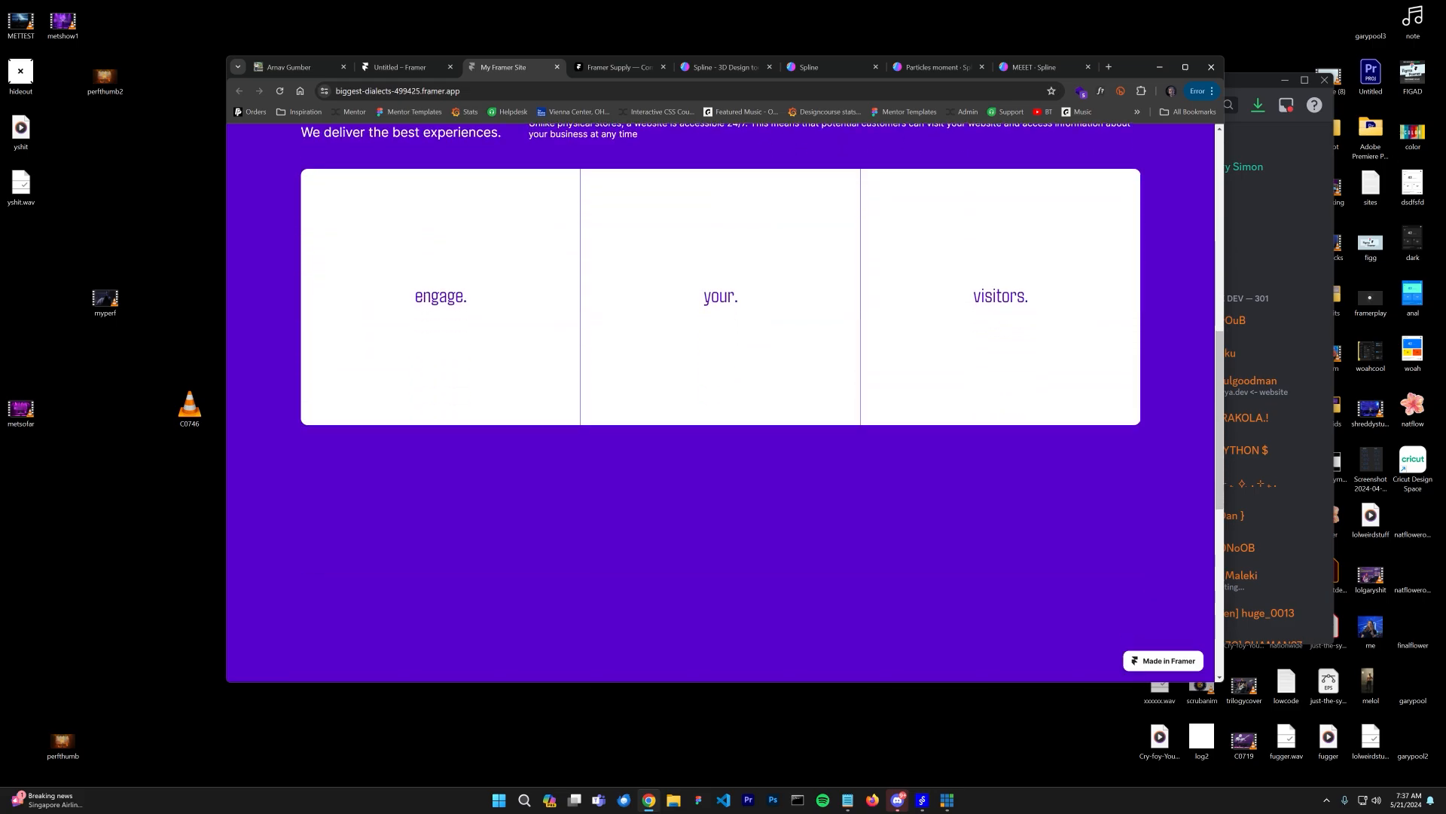